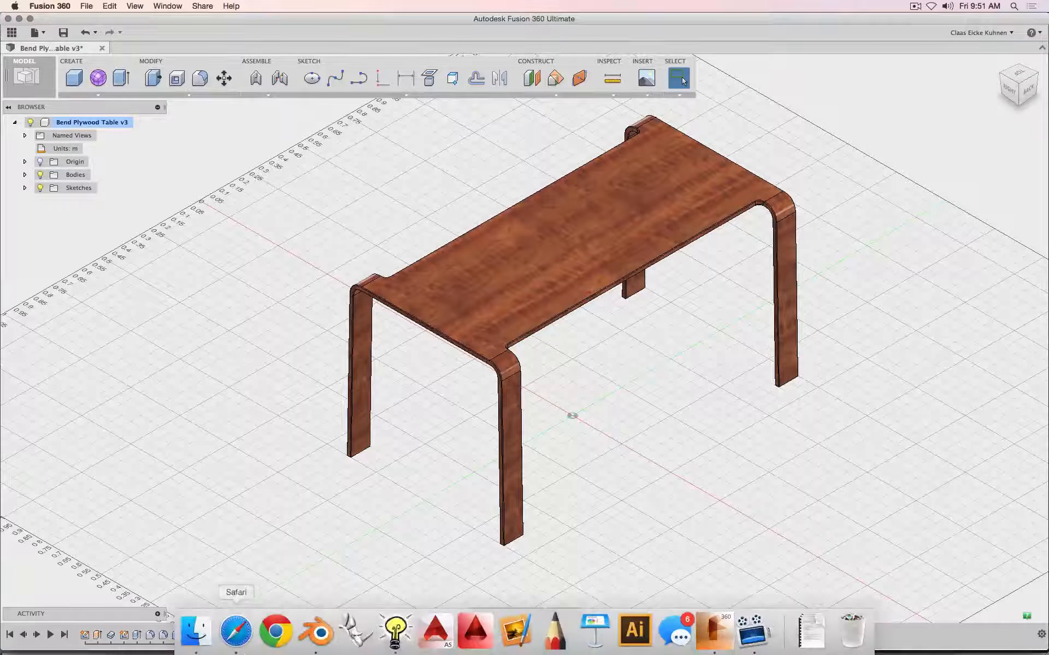
Switch to Blender and examine the table mesh's triangulation around a leg bend in Edit Mode
{"action": "left_click", "coordinate": [322, 636]}
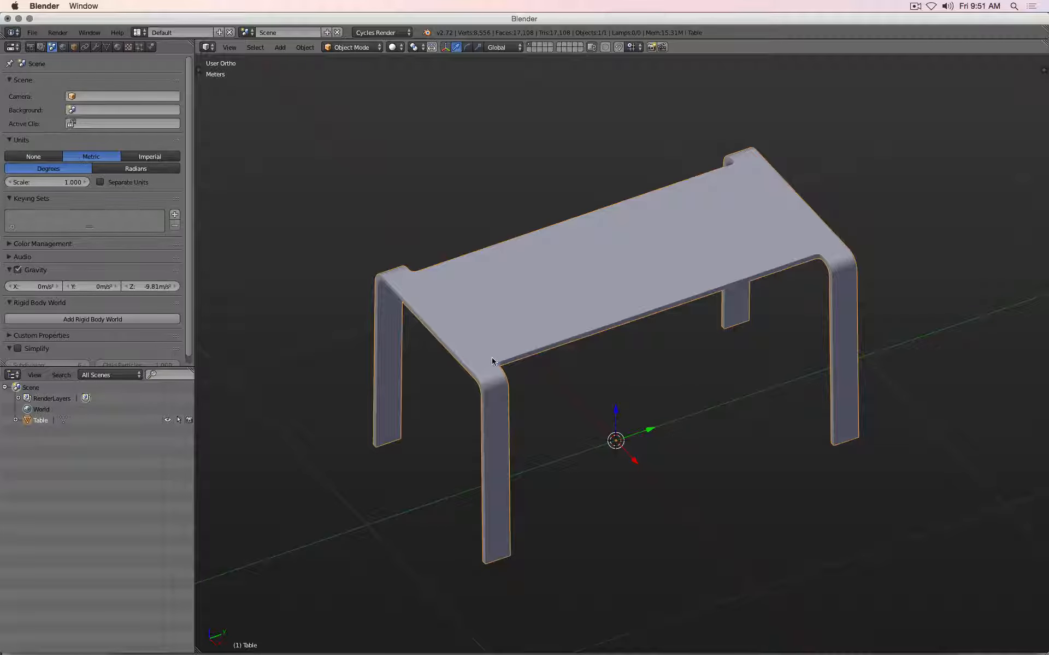
{"action": "scroll", "coordinate": [500, 377], "scroll_direction": "up", "scroll_amount": 6}
{"action": "key", "text": "Tab"}
{"action": "middle_click_drag", "start_coordinate": [399, 412], "coordinate": [742, 328]}
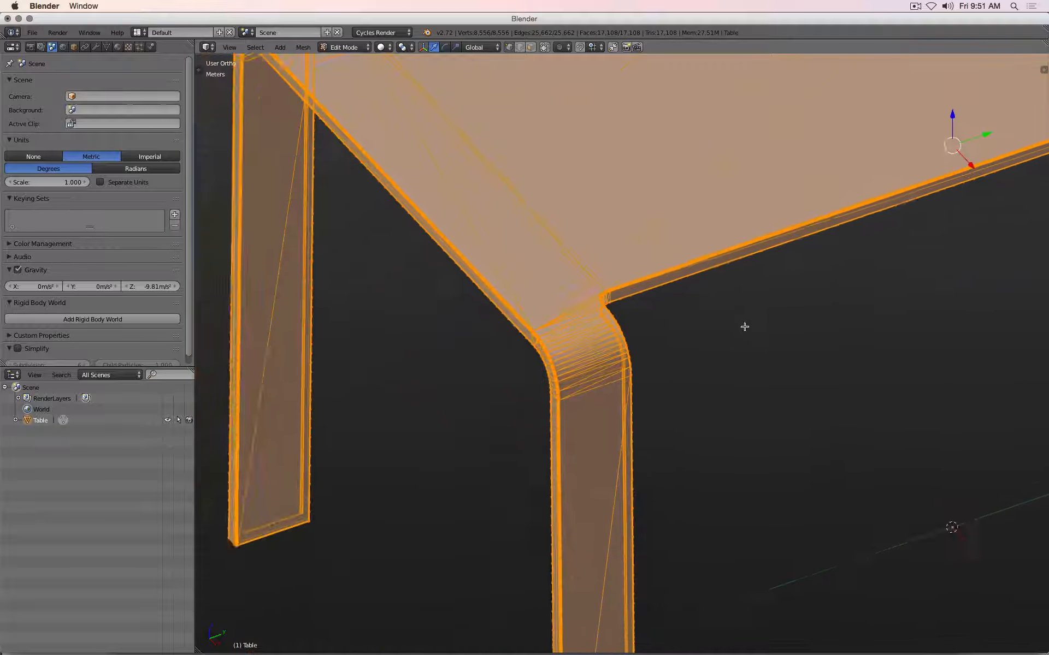
{"action": "scroll", "coordinate": [616, 332], "scroll_direction": "up", "scroll_amount": 6}
{"action": "scroll", "coordinate": [522, 325], "scroll_direction": "up", "scroll_amount": 2}
{"action": "scroll", "coordinate": [521, 323], "scroll_direction": "down", "scroll_amount": 3}
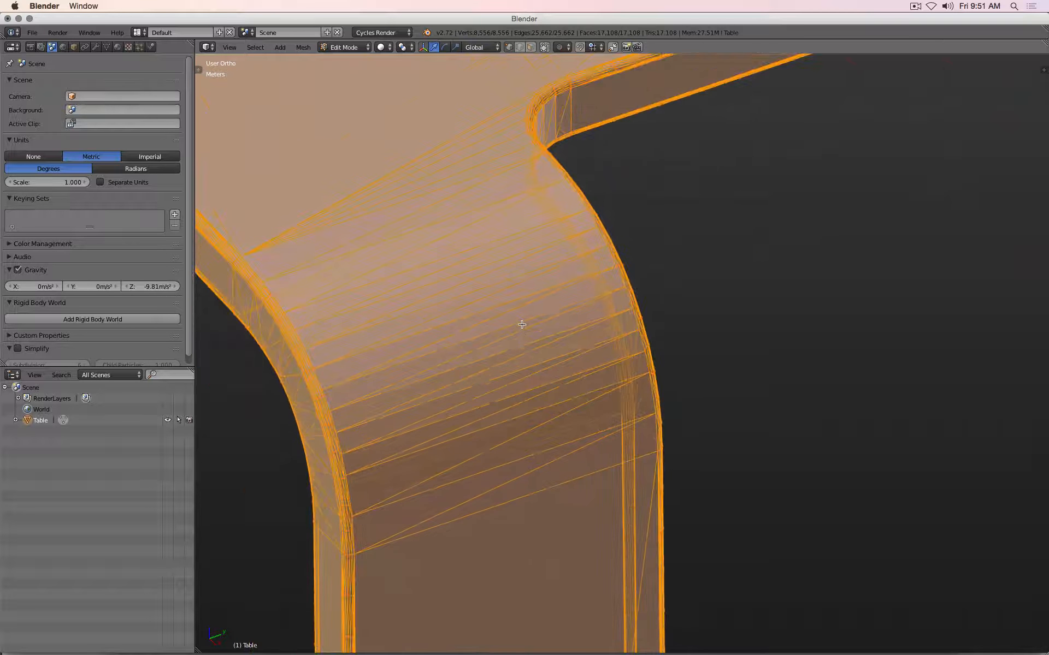
{"action": "scroll", "coordinate": [520, 323], "scroll_direction": "down", "scroll_amount": 1}
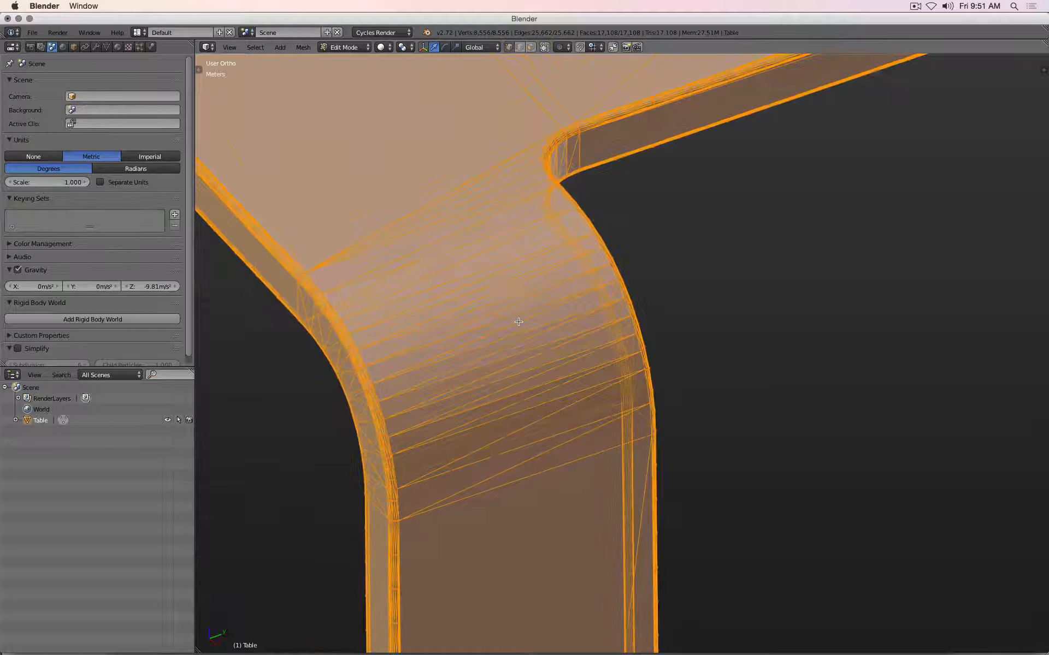
Convert the table mesh's triangles to quads with Tris to Quads
{"action": "left_click", "coordinate": [304, 47]}
{"action": "mouse_move", "coordinate": [322, 215]}
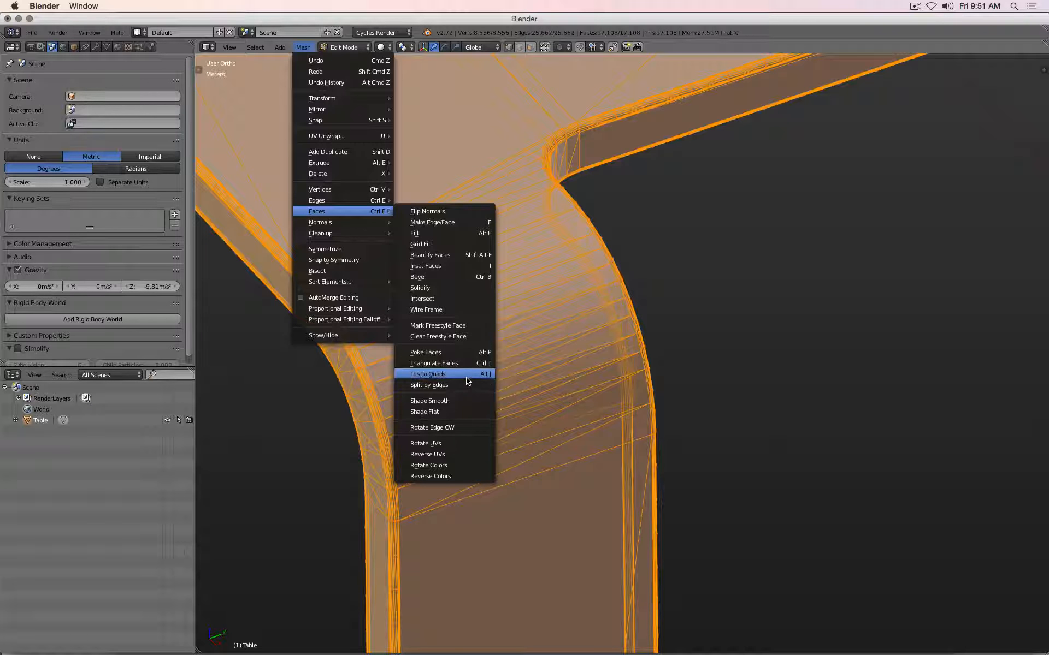
{"action": "scroll", "coordinate": [732, 286], "scroll_direction": "down", "scroll_amount": 1}
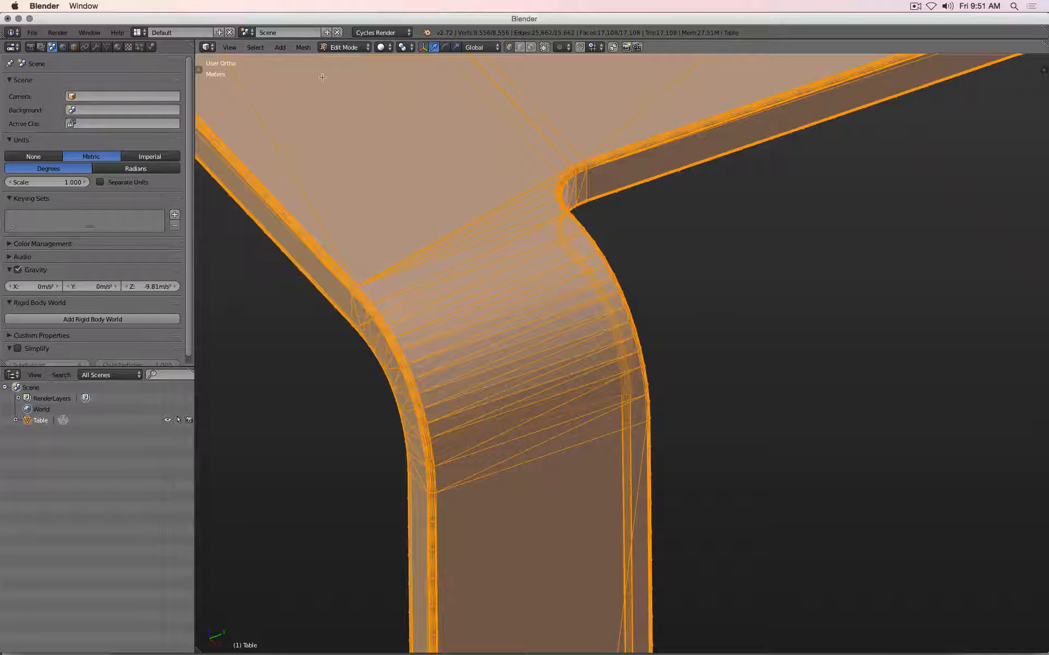
{"action": "left_click", "coordinate": [303, 47]}
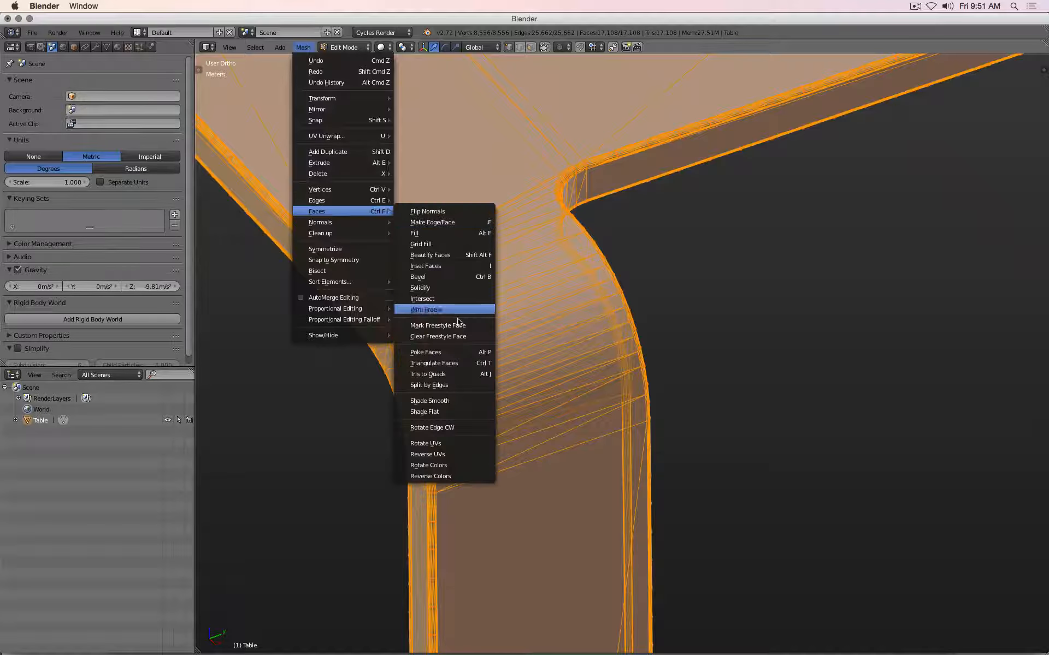
{"action": "left_click", "coordinate": [431, 374]}
Examine the converted face layout along the bend and edge of the front leg
{"action": "scroll", "coordinate": [655, 240], "scroll_direction": "down", "scroll_amount": 1}
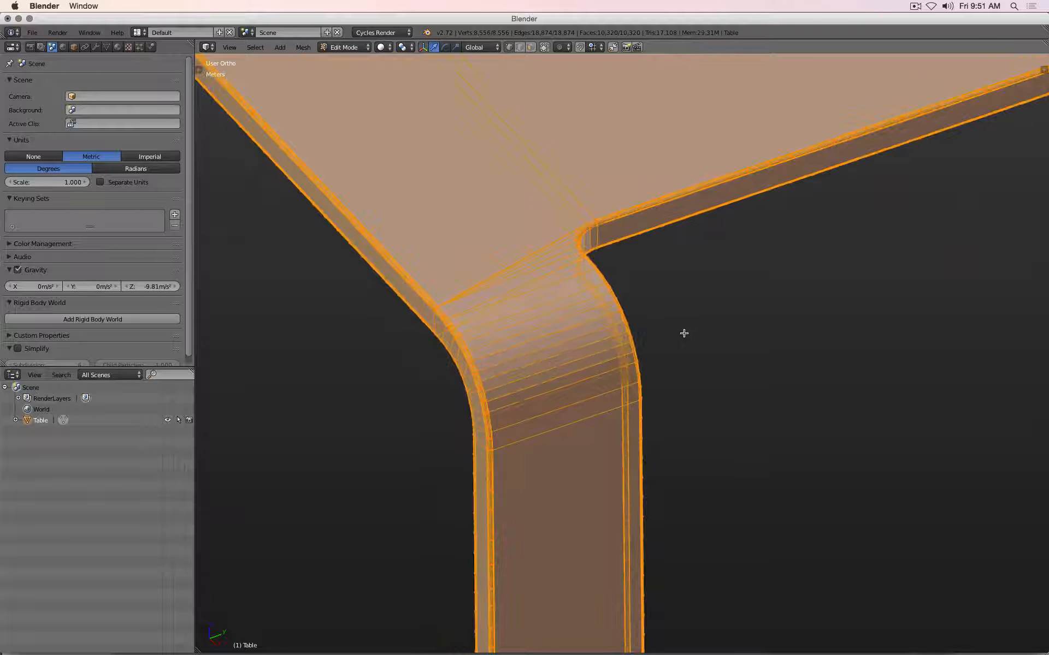
{"action": "scroll", "coordinate": [683, 331], "scroll_direction": "down", "scroll_amount": 1}
{"action": "scroll", "coordinate": [679, 288], "scroll_direction": "up", "scroll_amount": 2}
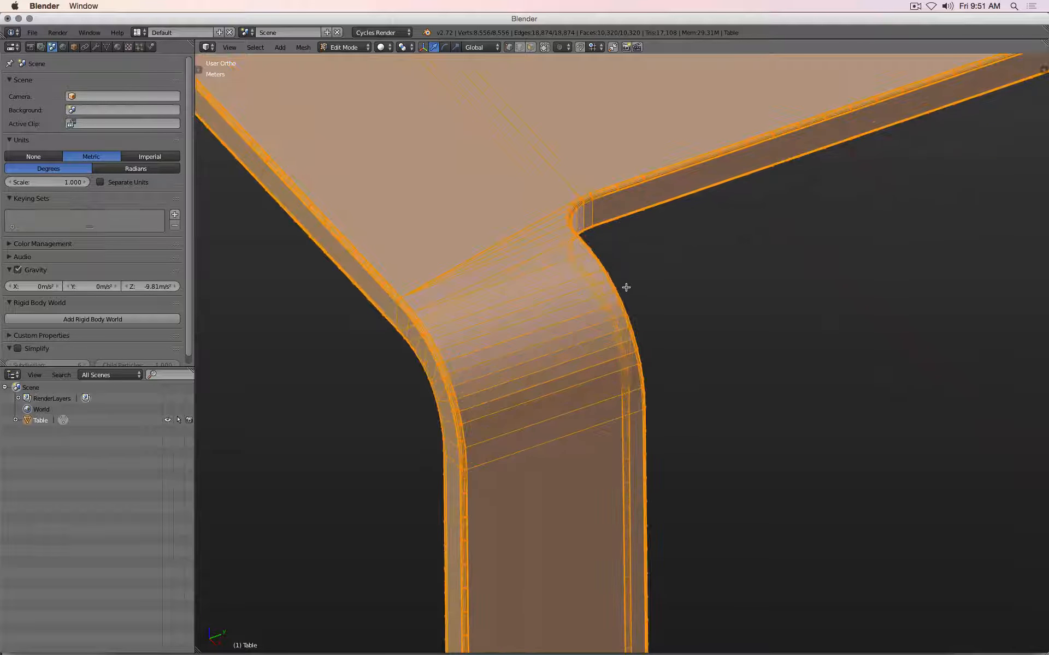
{"action": "scroll", "coordinate": [756, 152], "scroll_direction": "down", "scroll_amount": 1}
{"action": "scroll", "coordinate": [620, 346], "scroll_direction": "up", "scroll_amount": 5}
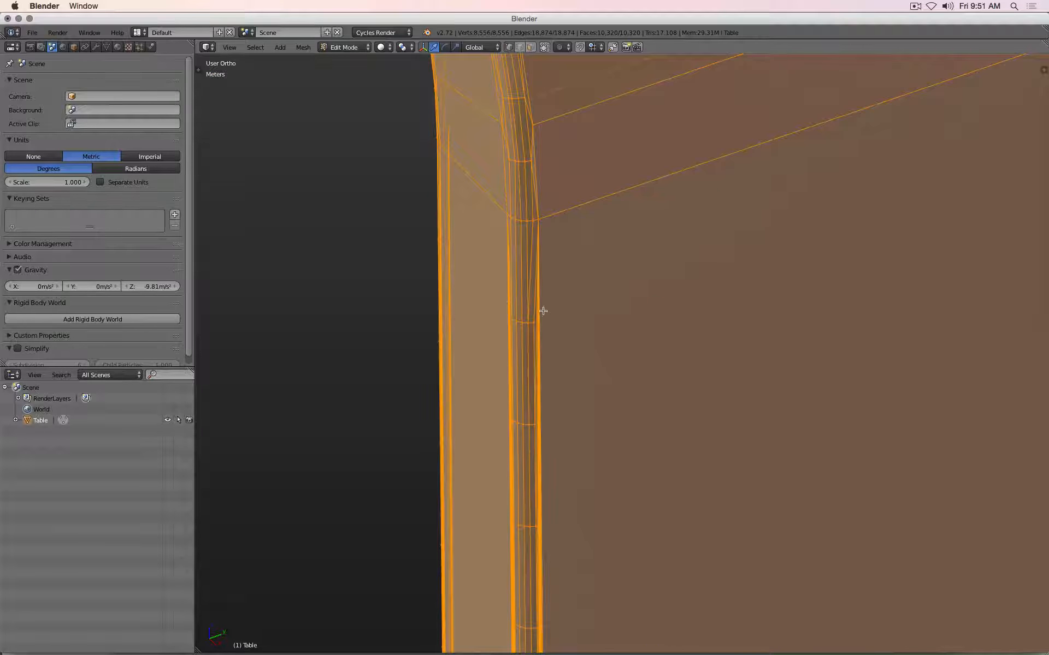
{"action": "scroll", "coordinate": [524, 306], "scroll_direction": "down", "scroll_amount": 2}
Return to Object Mode and examine the table's surface shading at the leg bends
{"action": "key", "text": "Tab"}
{"action": "scroll", "coordinate": [503, 302], "scroll_direction": "down", "scroll_amount": 3}
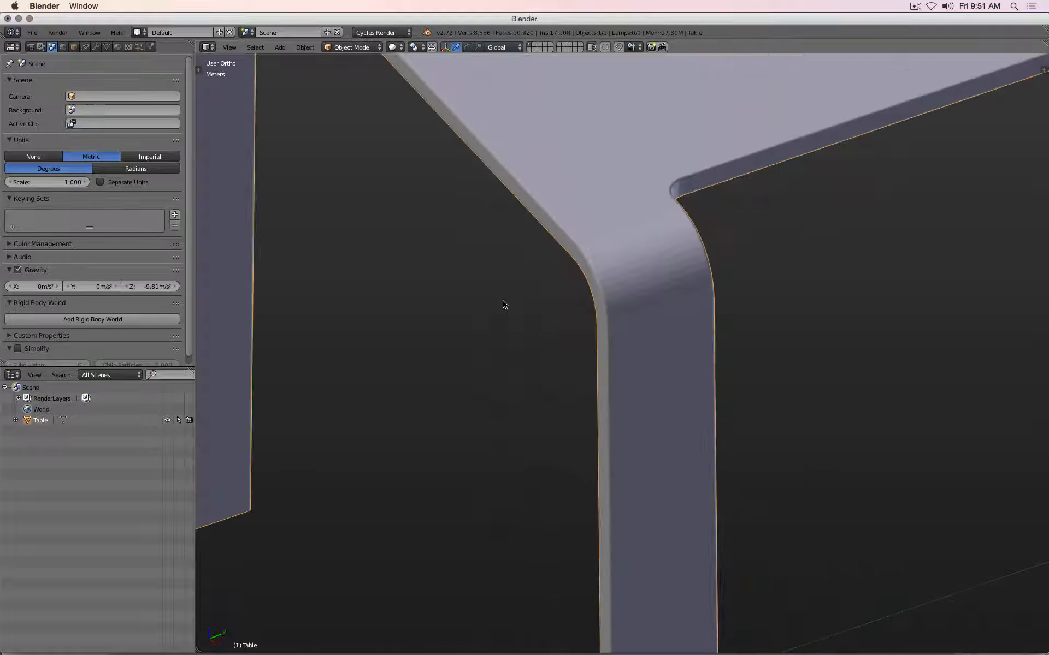
{"action": "scroll", "coordinate": [503, 303], "scroll_direction": "down", "scroll_amount": 4}
{"action": "scroll", "coordinate": [487, 349], "scroll_direction": "up", "scroll_amount": 2}
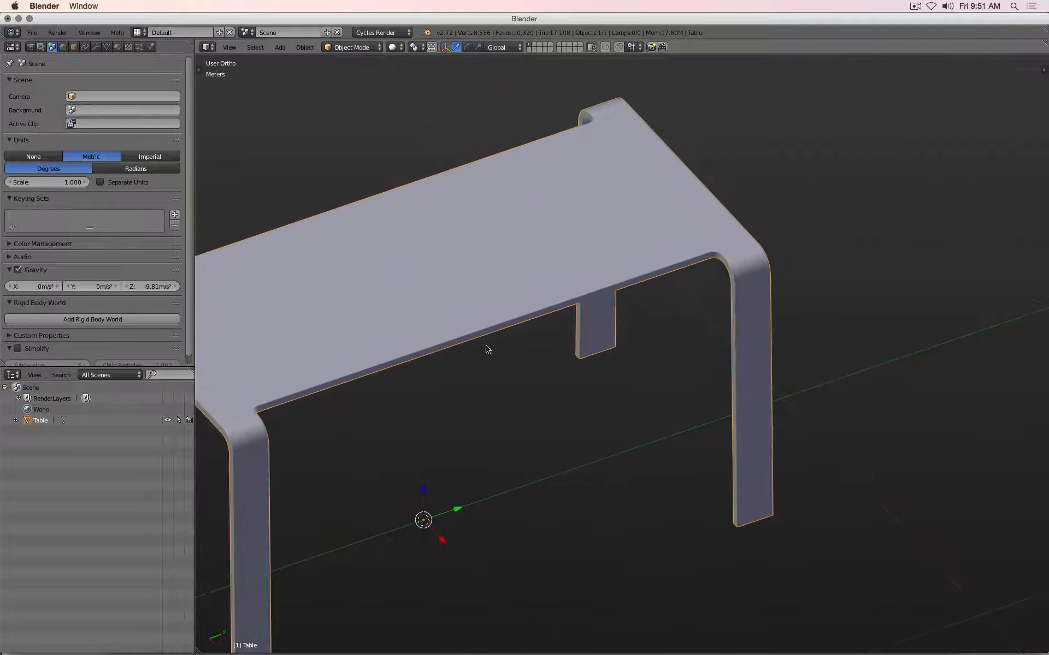
{"action": "scroll", "coordinate": [808, 194], "scroll_direction": "up", "scroll_amount": 3}
{"action": "scroll", "coordinate": [664, 278], "scroll_direction": "up", "scroll_amount": 3}
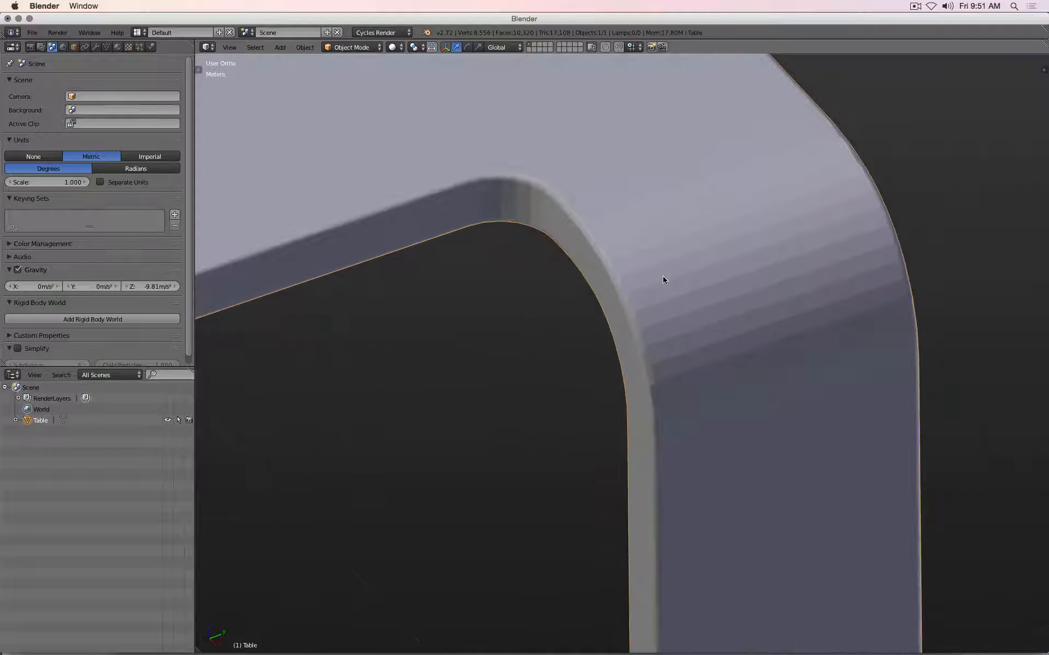
{"action": "scroll", "coordinate": [663, 279], "scroll_direction": "down", "scroll_amount": 1}
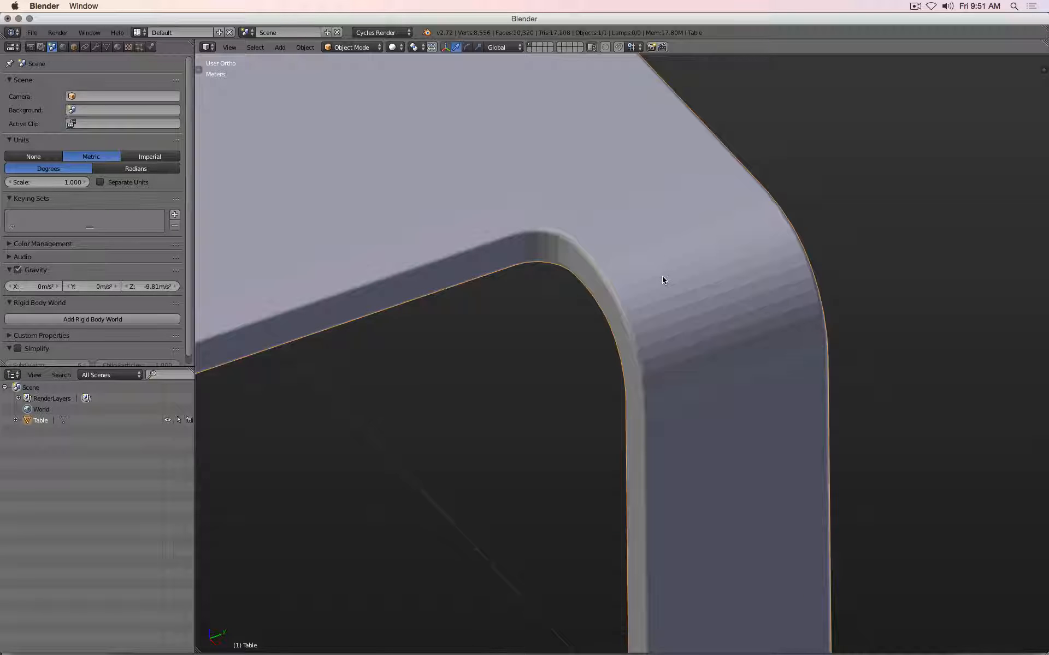
{"action": "scroll", "coordinate": [661, 279], "scroll_direction": "down", "scroll_amount": 6}
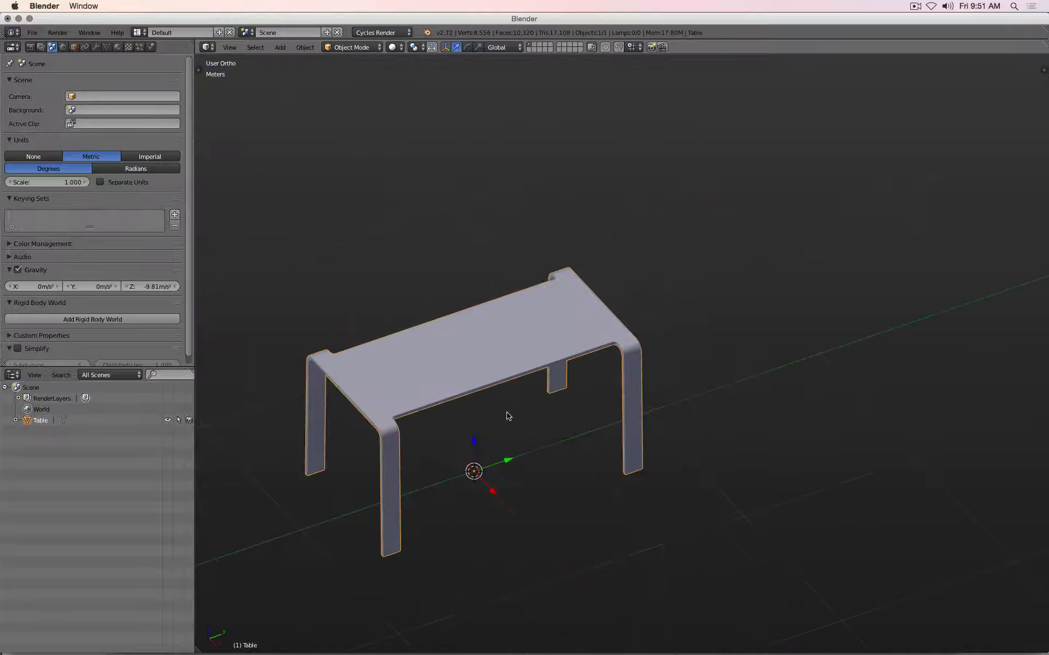
Move the table to layer 2, leaving the current layer empty
{"action": "middle_click_drag", "start_coordinate": [508, 414], "coordinate": [590, 376], "text": "shift"}
{"action": "scroll", "coordinate": [592, 376], "scroll_direction": "up", "scroll_amount": 3}
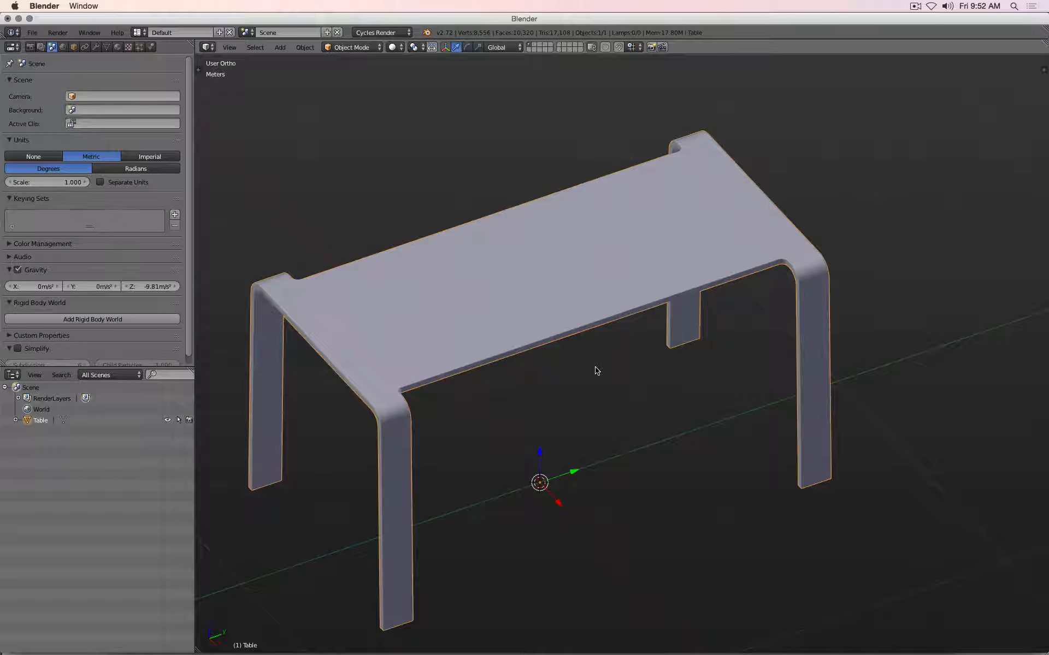
{"action": "key", "text": "m"}
{"action": "key", "text": "2"}
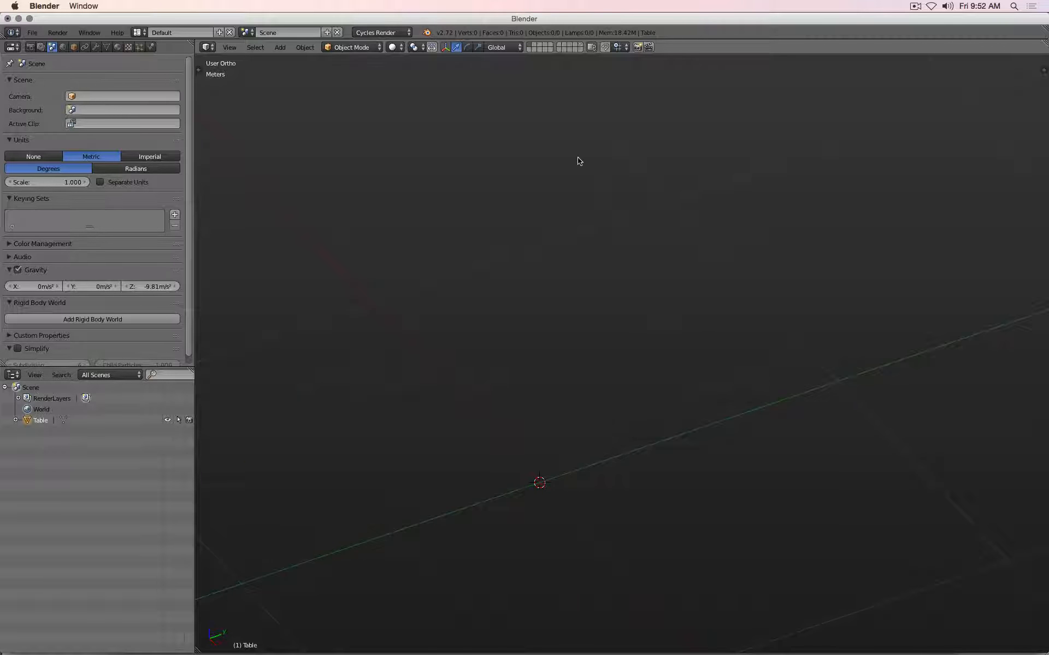
Switch to Safari and open the Download page of the Moment of Inspiration website
{"action": "key", "text": "super+Tab"}
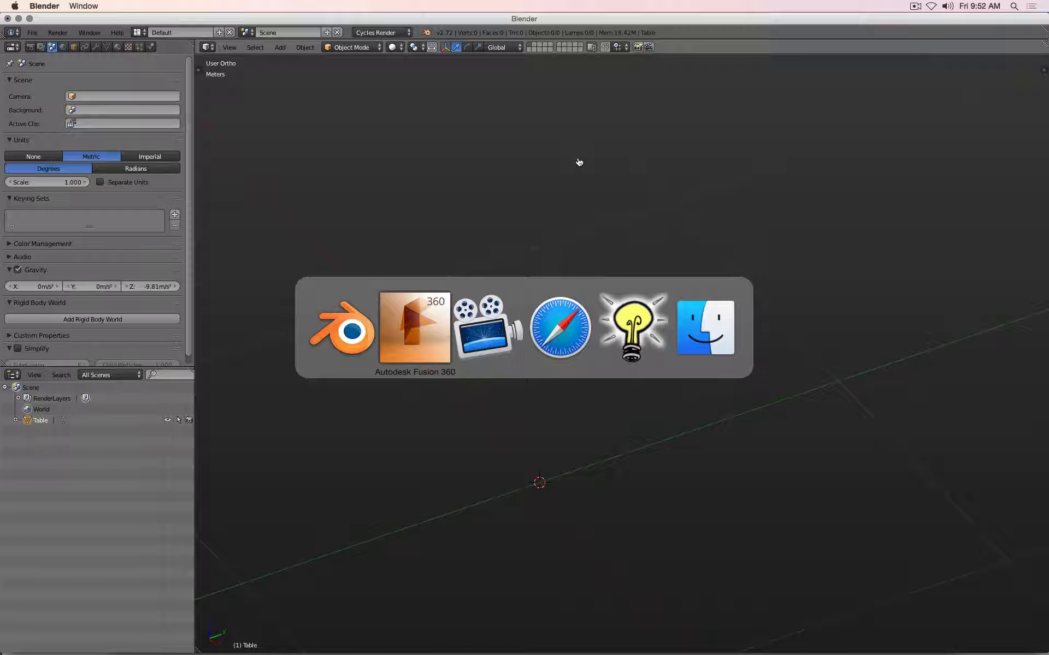
{"action": "left_click", "coordinate": [544, 348]}
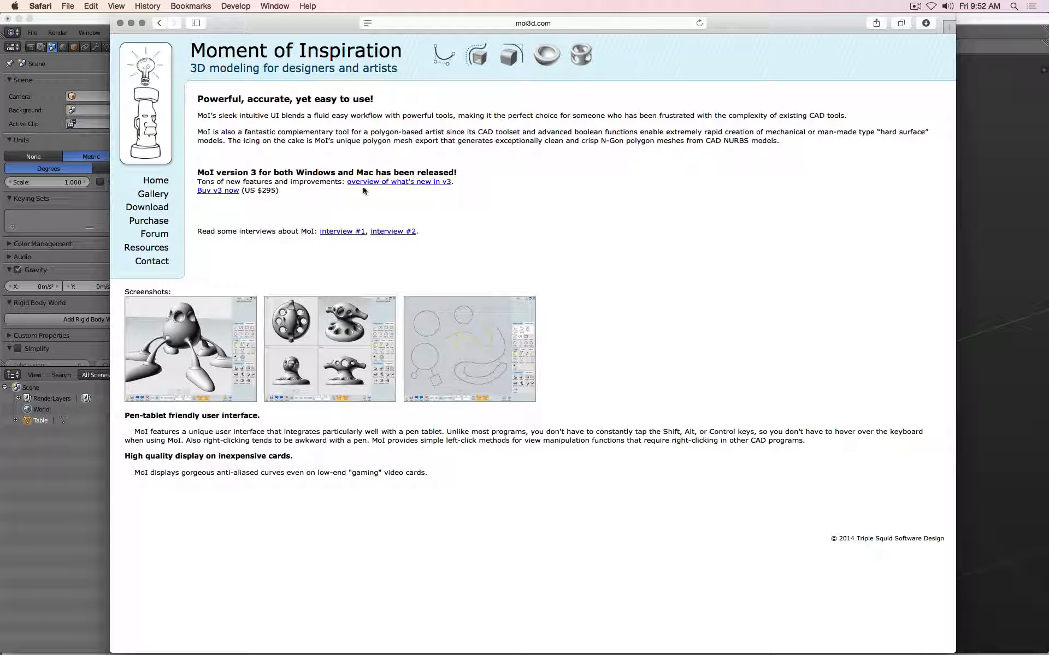
{"action": "left_click", "coordinate": [146, 209]}
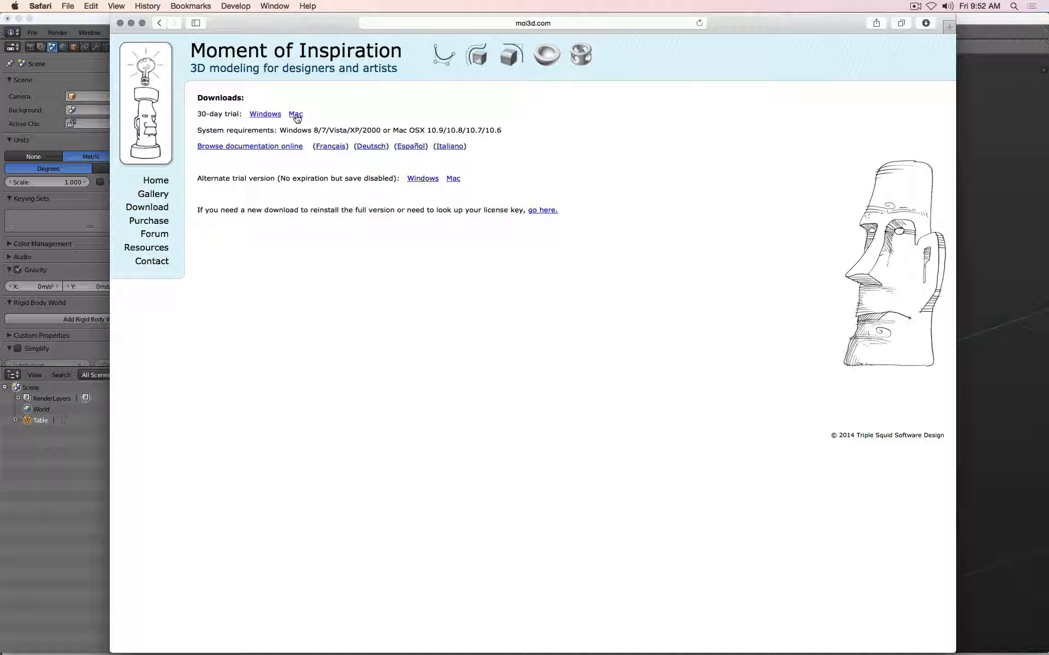
Switch to MoI and display its file commands to look at the import option
{"action": "mouse_move", "coordinate": [356, 637]}
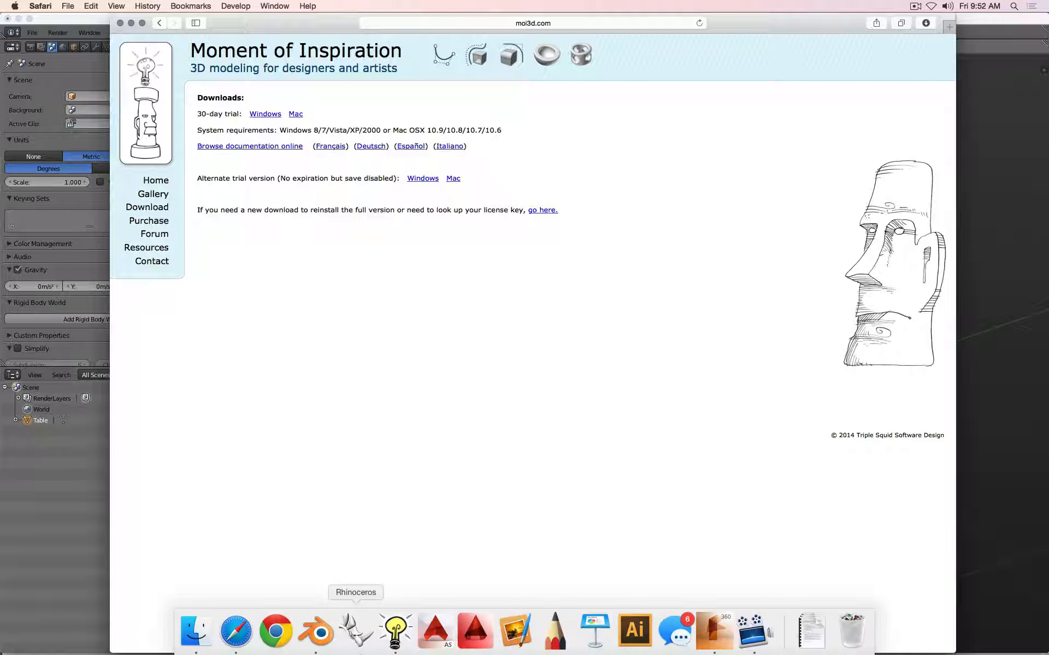
{"action": "left_click", "coordinate": [392, 632]}
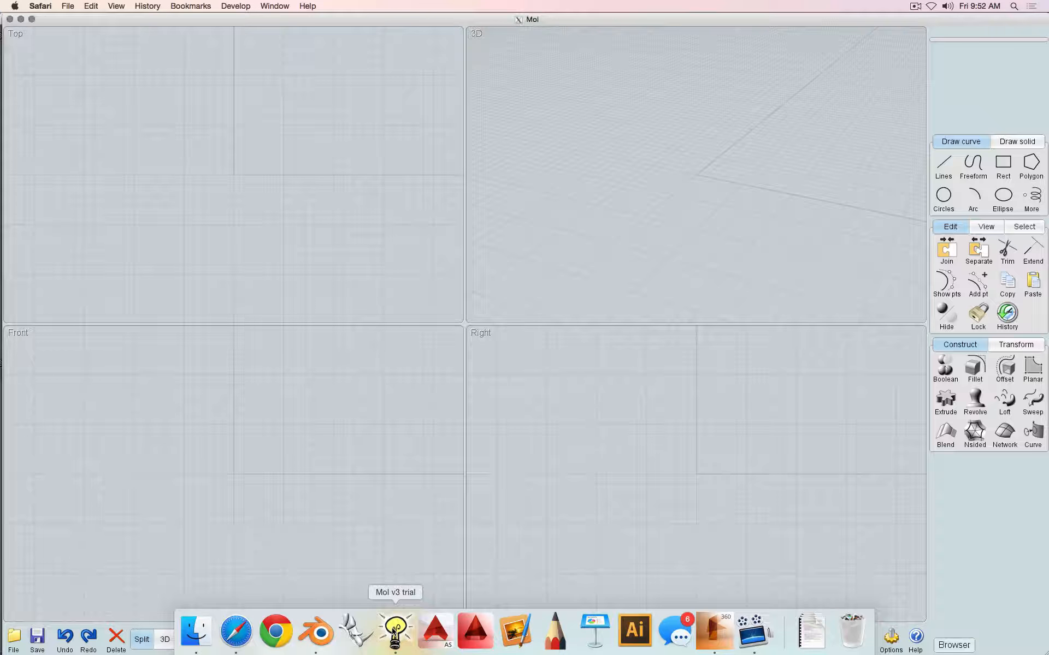
{"action": "left_click", "coordinate": [14, 637]}
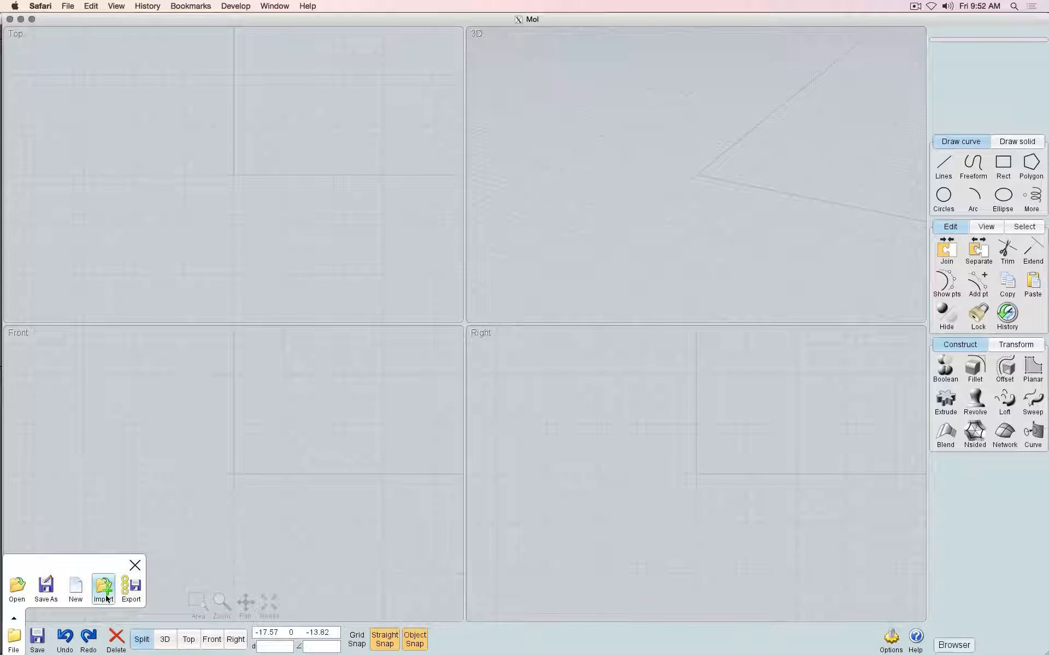
Switch to Fusion 360 and export the plywood table to the Desktop as a STEP file named Table
{"action": "mouse_move", "coordinate": [555, 649]}
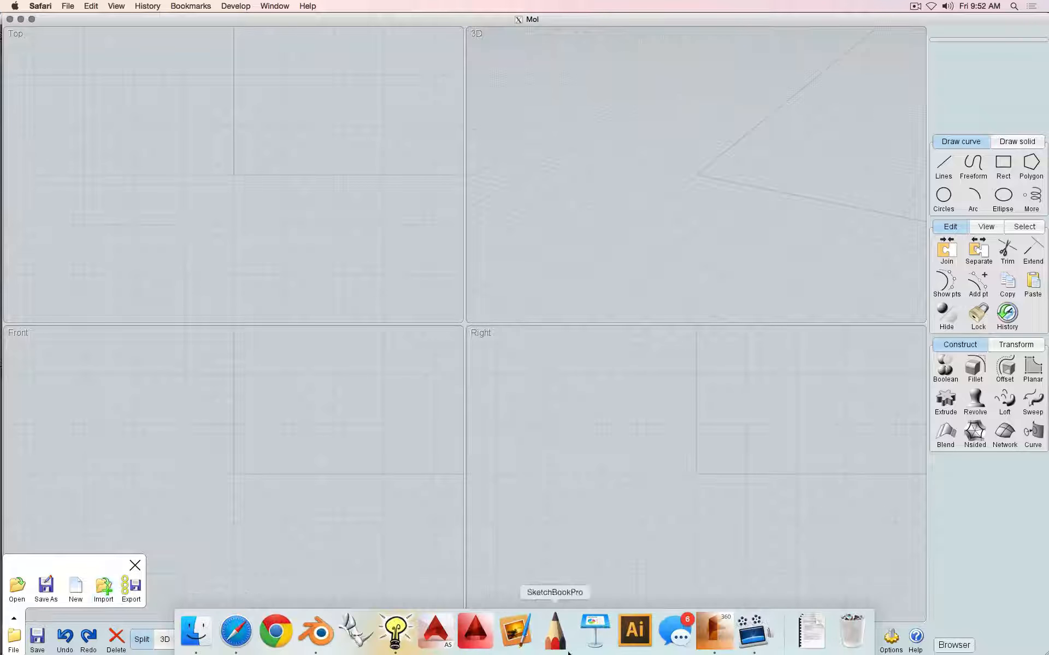
{"action": "left_click", "coordinate": [700, 642]}
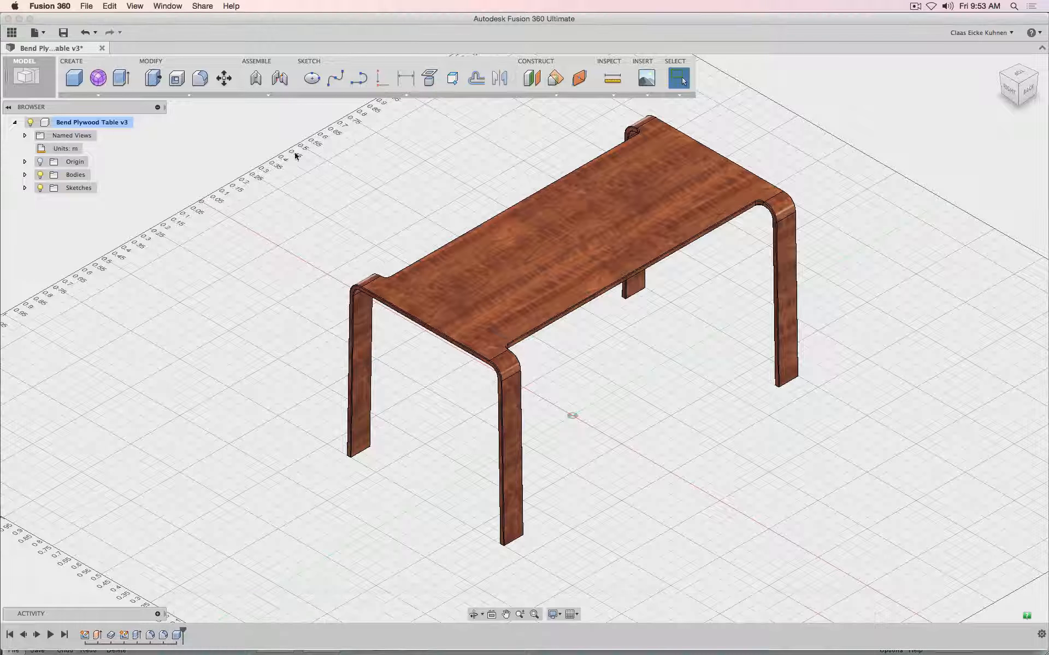
{"action": "left_click", "coordinate": [36, 33]}
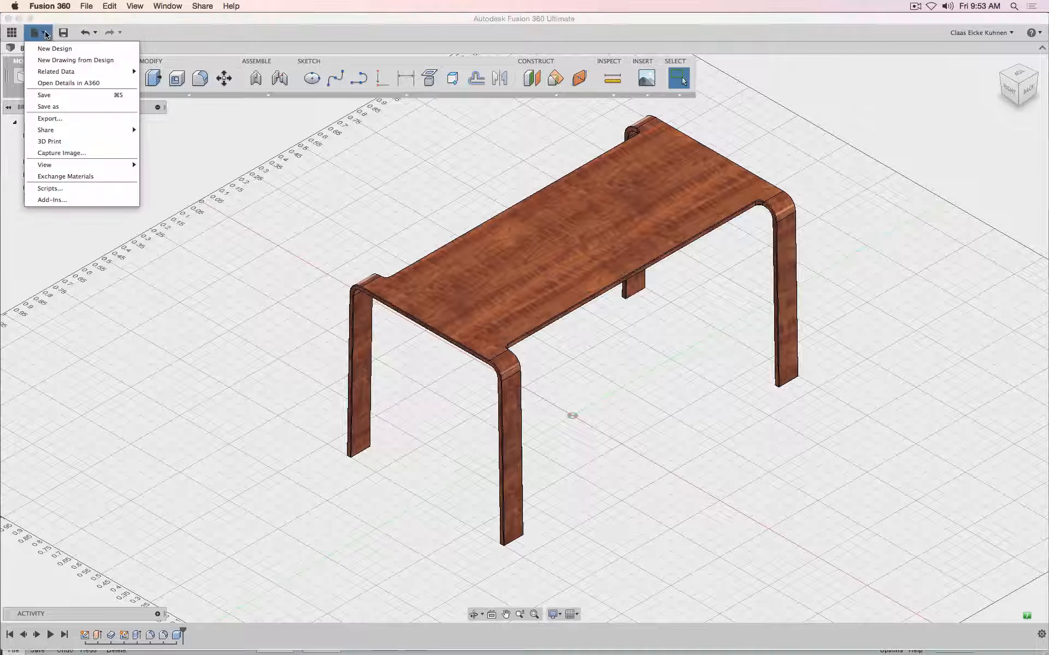
{"action": "left_click", "coordinate": [66, 118]}
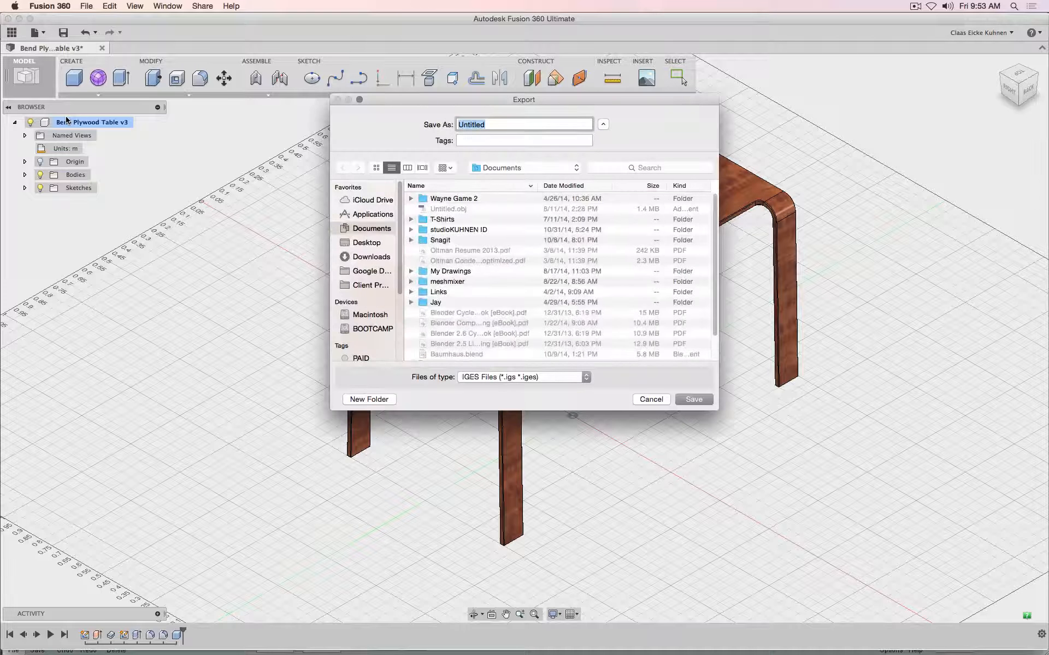
{"action": "left_click", "coordinate": [489, 376]}
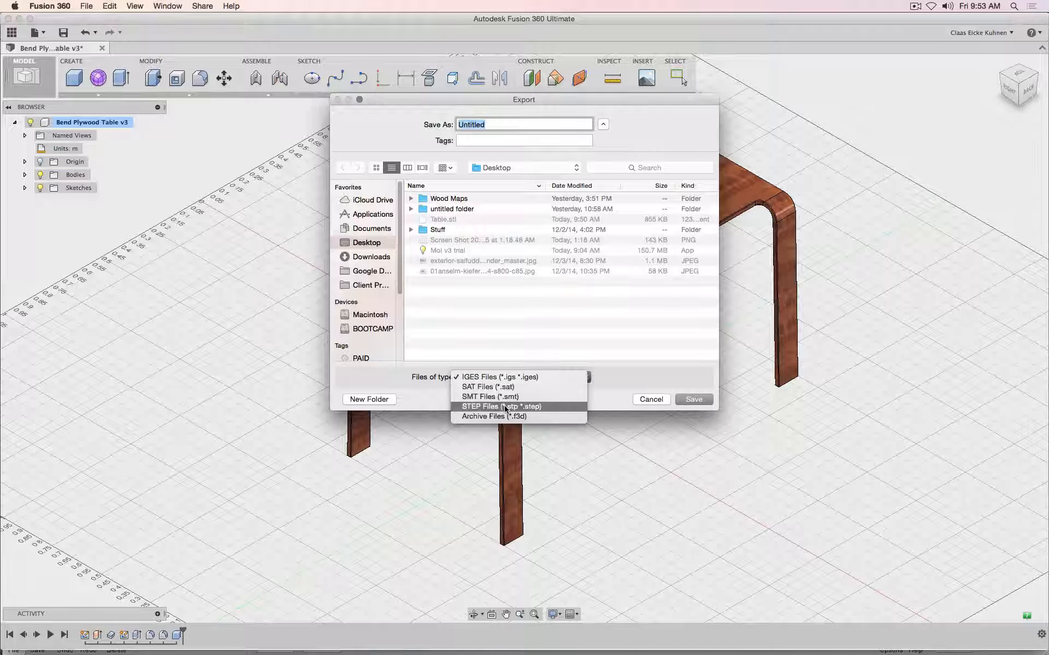
{"action": "left_click", "coordinate": [533, 411]}
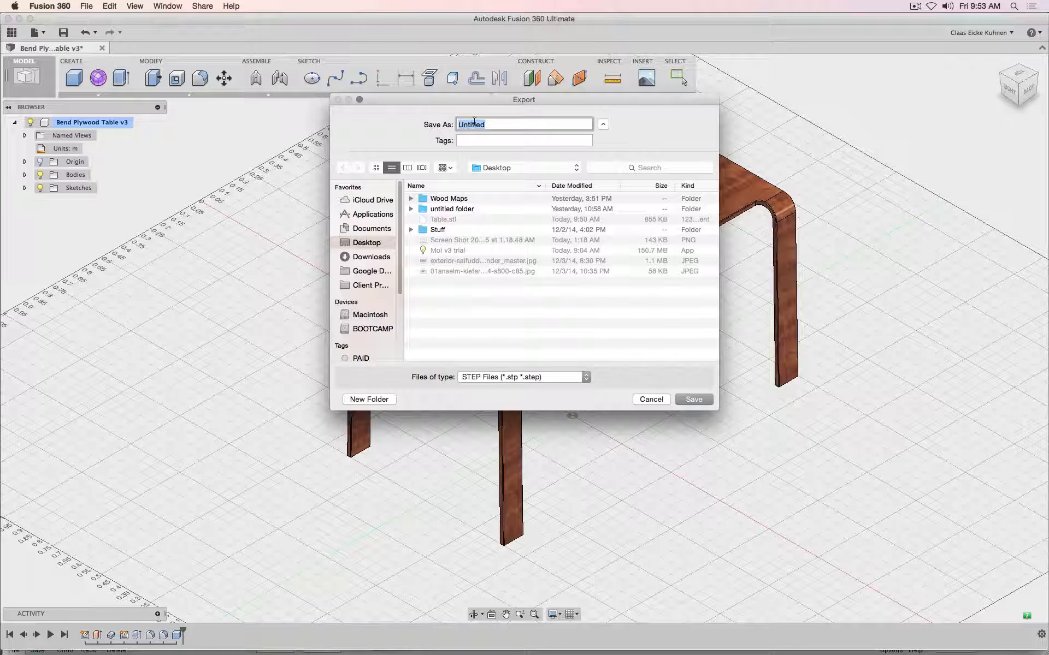
{"action": "type", "text": "Table"}
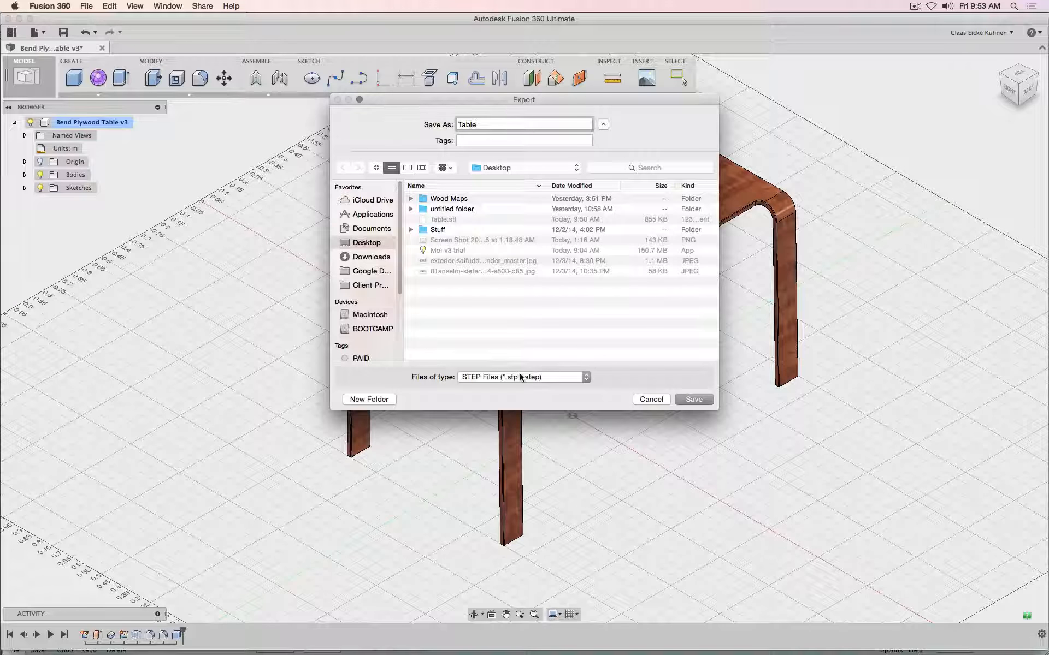
{"action": "left_click", "coordinate": [694, 399]}
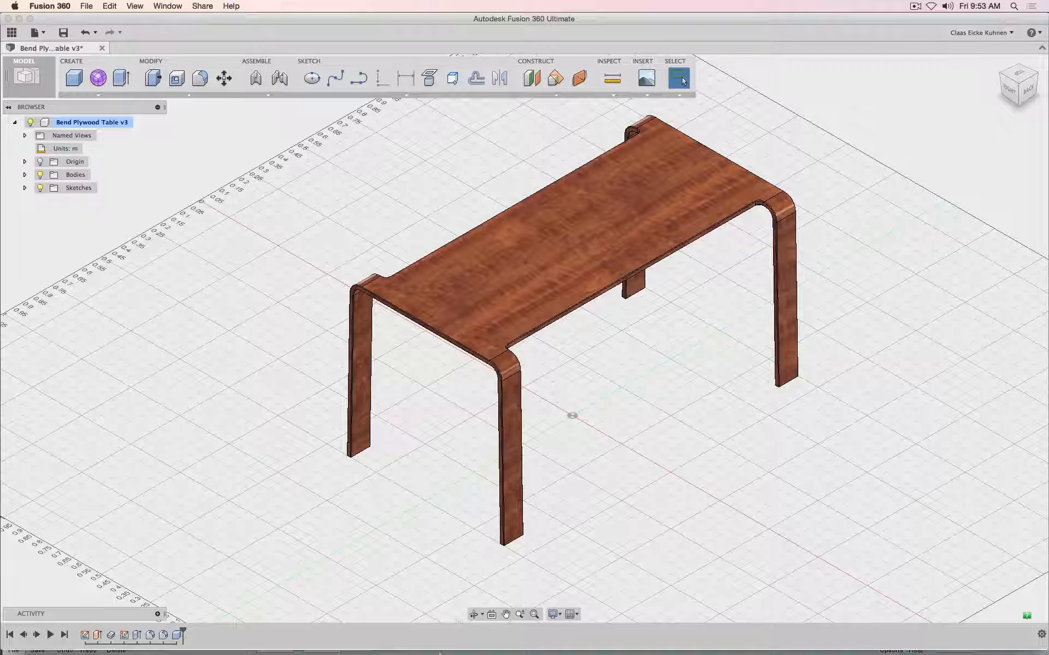
Switch to MoI and import the Table STEP file from the Desktop
{"action": "mouse_move", "coordinate": [435, 634]}
{"action": "left_click", "coordinate": [396, 631]}
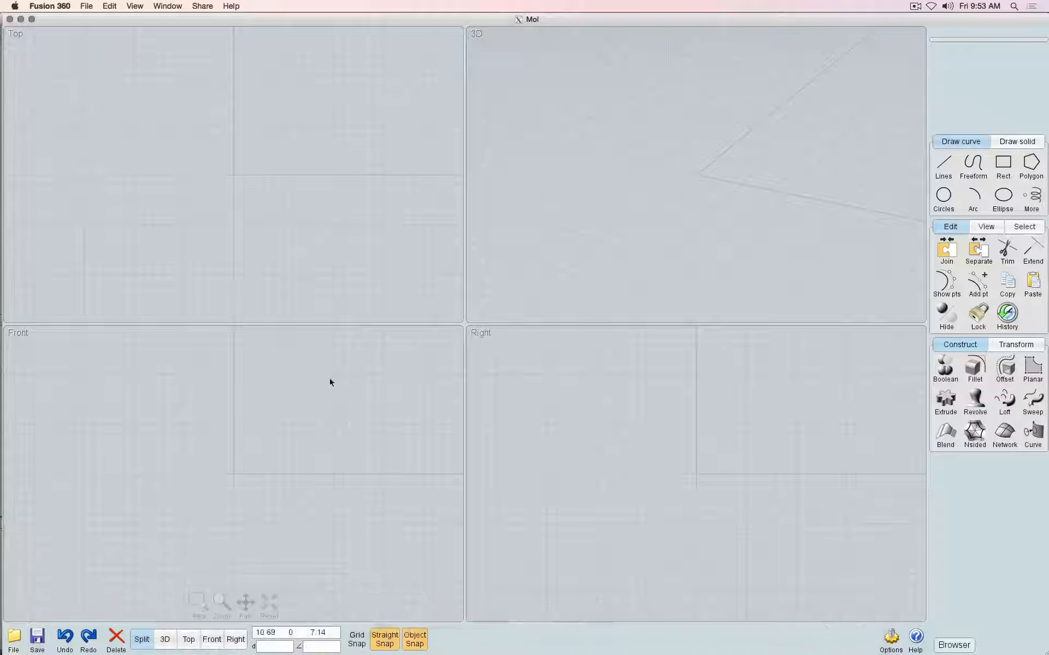
{"action": "left_click", "coordinate": [13, 639]}
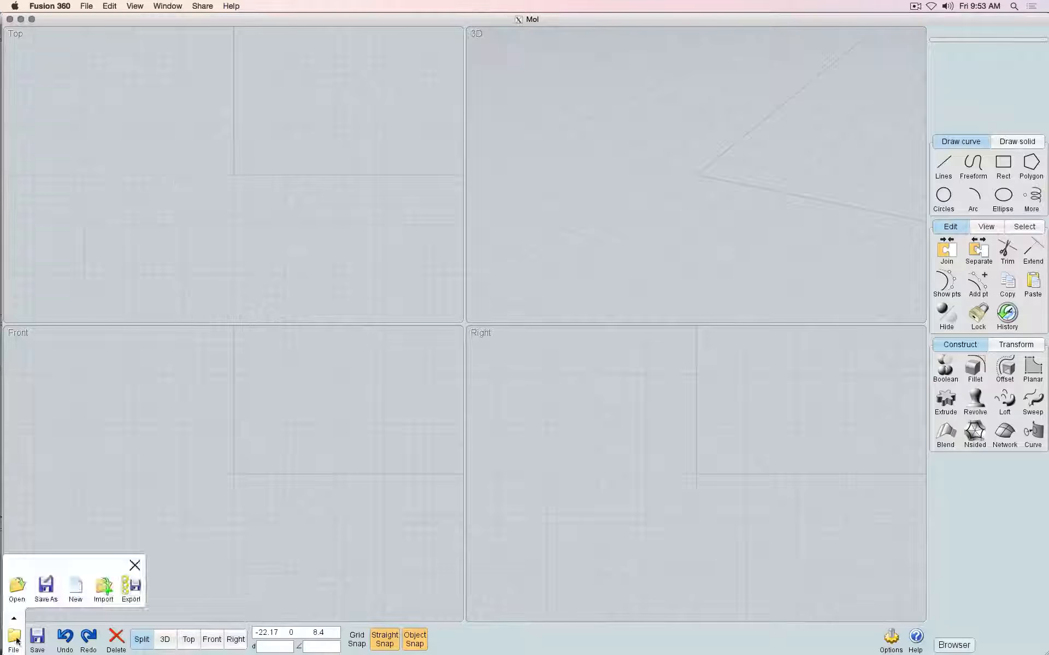
{"action": "left_click", "coordinate": [99, 600]}
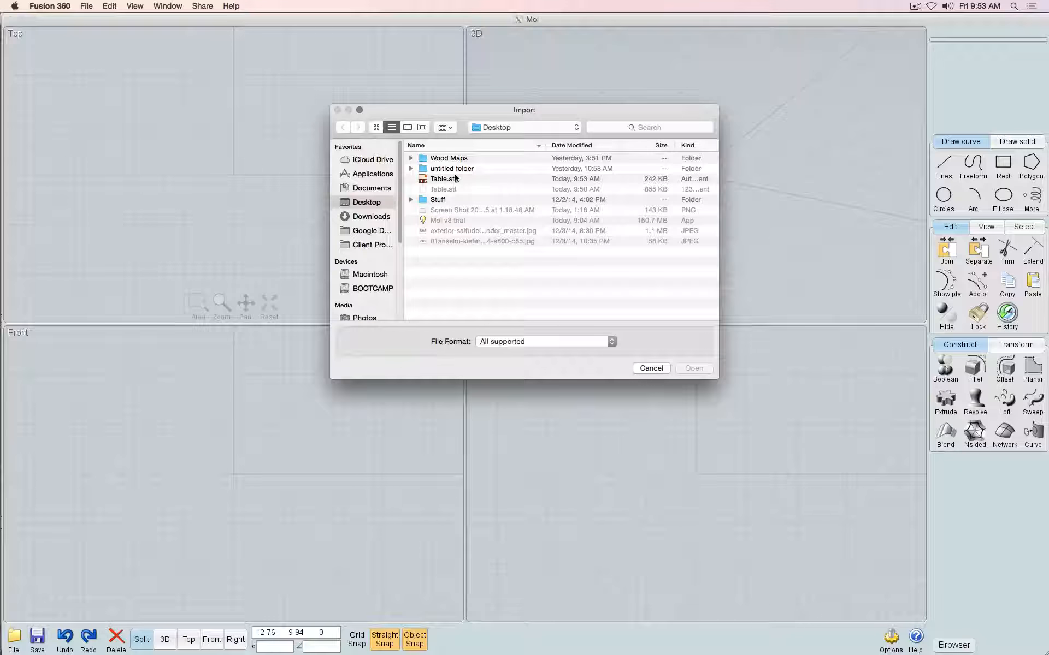
{"action": "left_click", "coordinate": [457, 178]}
{"action": "left_click", "coordinate": [694, 368]}
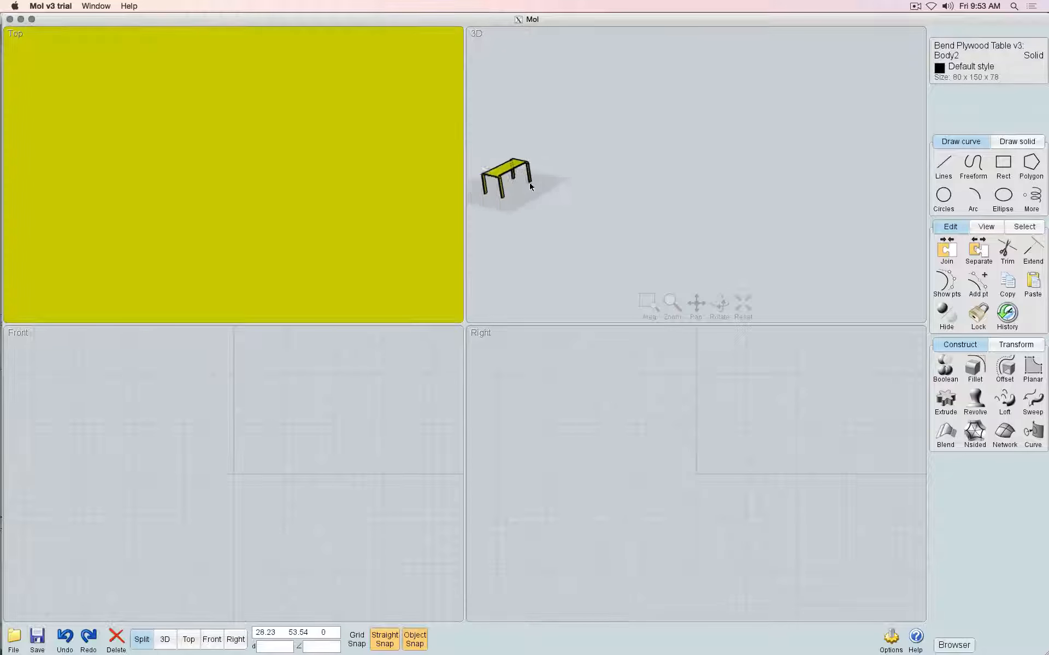
Fit the imported table into the Top, Front, Right and 3D views
{"action": "scroll", "coordinate": [596, 201], "scroll_direction": "up", "scroll_amount": 6}
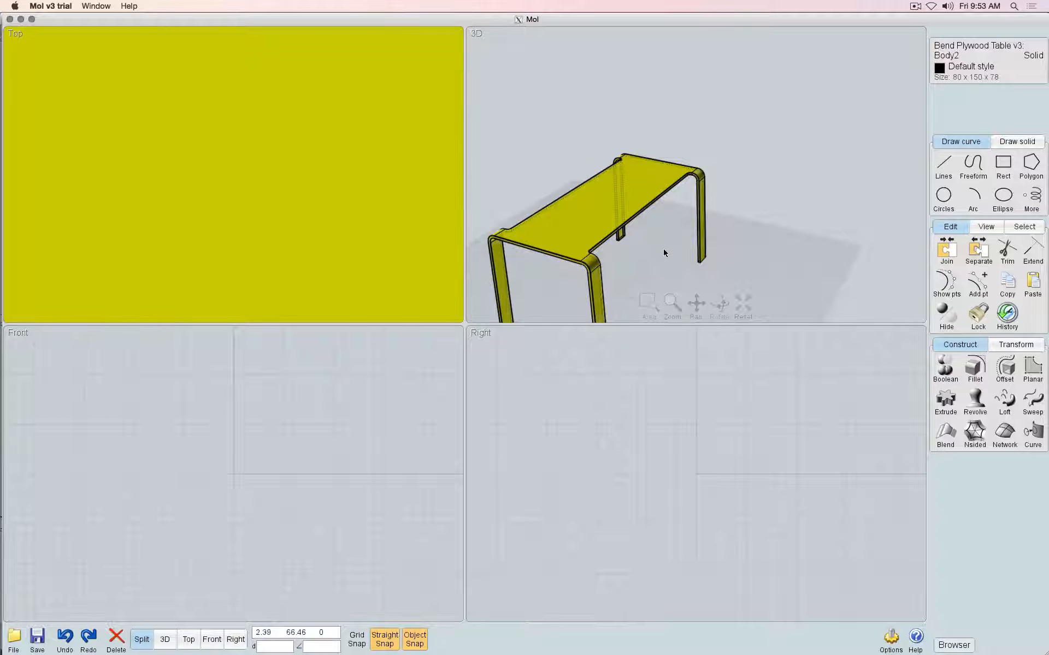
{"action": "scroll", "coordinate": [403, 233], "scroll_direction": "down", "scroll_amount": 10}
{"action": "scroll", "coordinate": [458, 220], "scroll_direction": "up", "scroll_amount": 3}
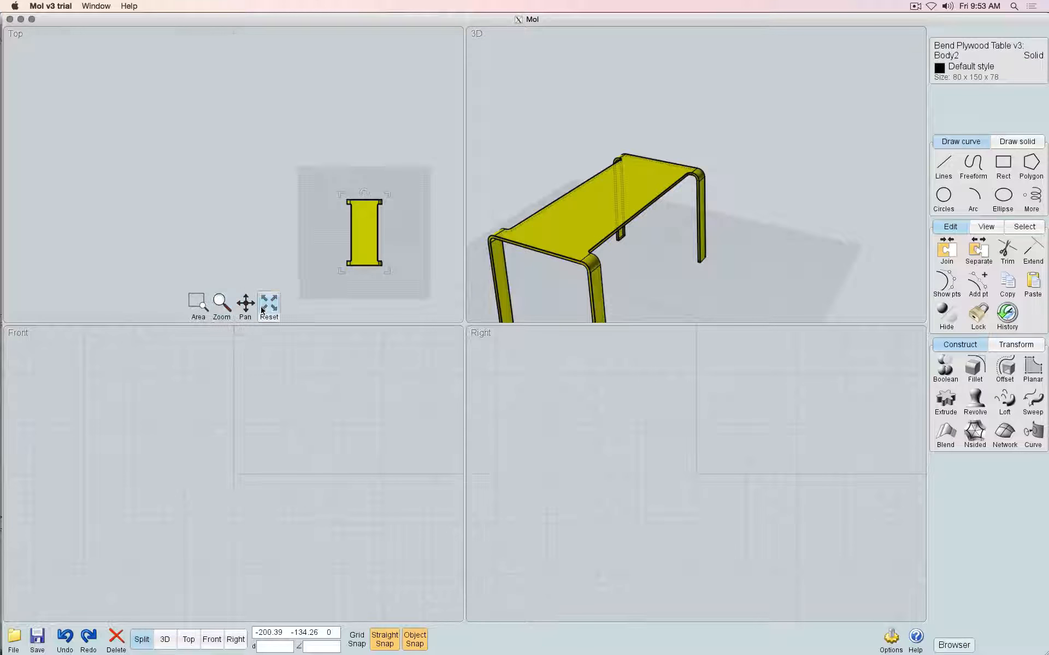
{"action": "left_click", "coordinate": [263, 309]}
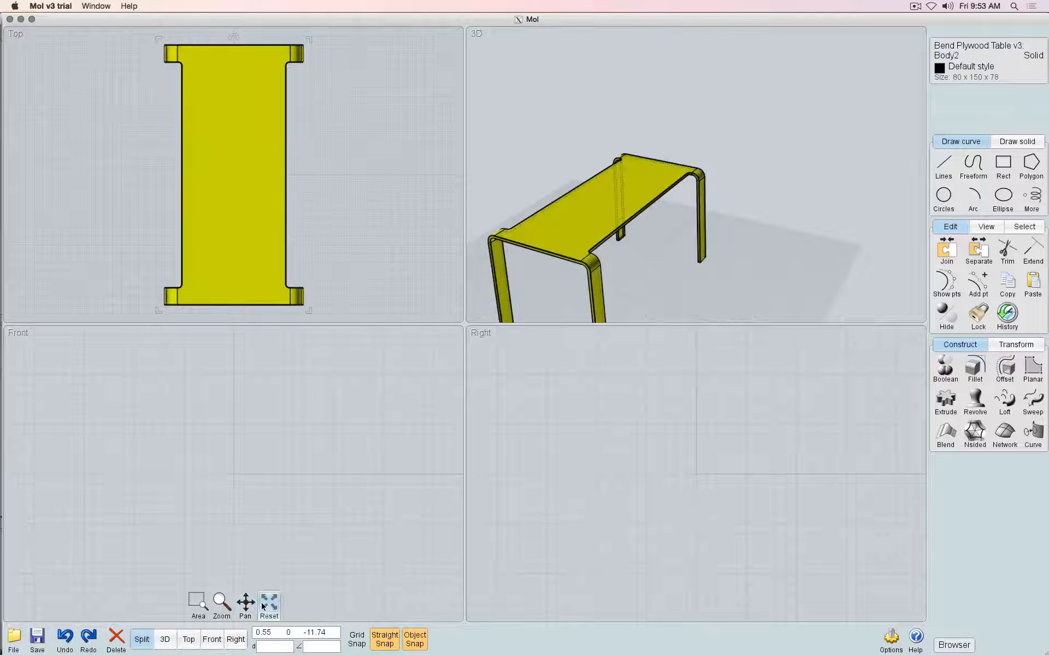
{"action": "left_click", "coordinate": [265, 605]}
{"action": "left_click", "coordinate": [731, 602]}
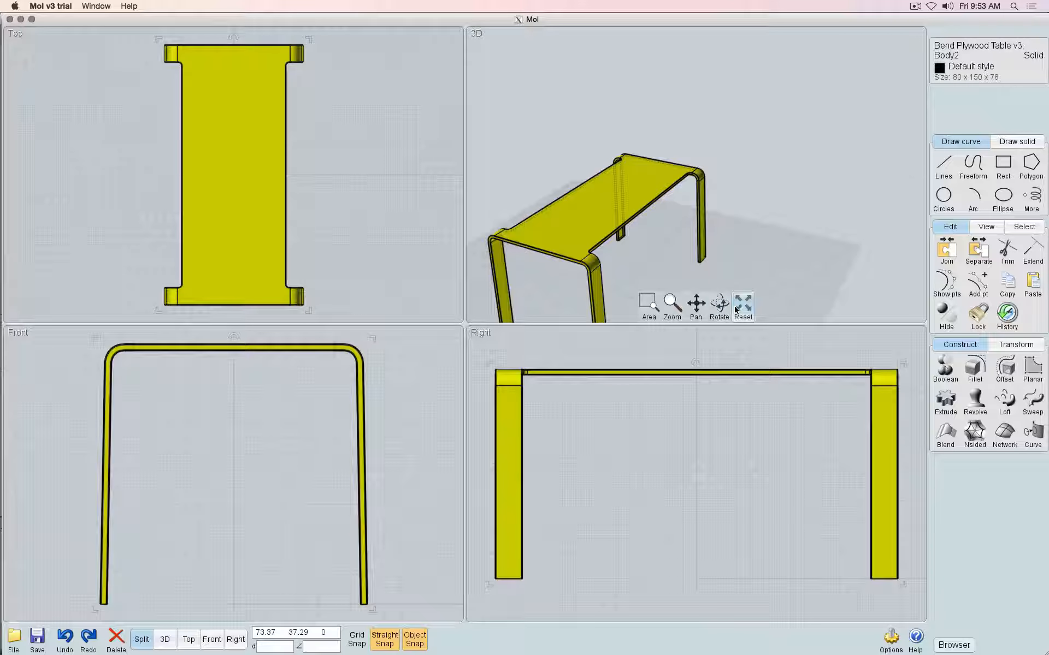
{"action": "left_click", "coordinate": [743, 305]}
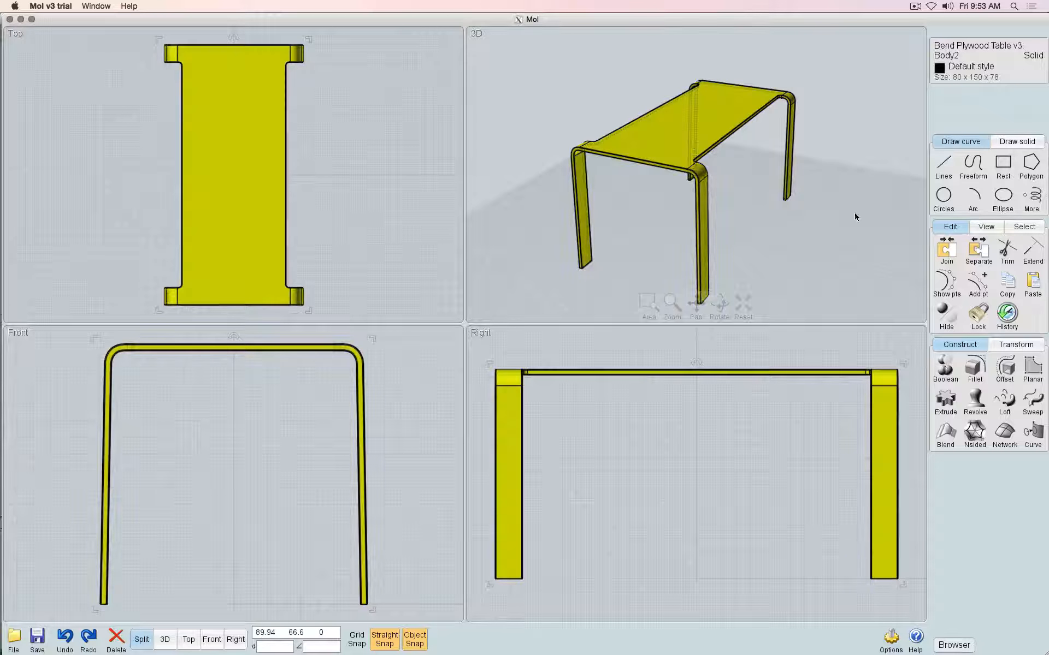
Look through the available drawing, editing, view, selection, construction and transform tools
{"action": "left_click", "coordinate": [1014, 143]}
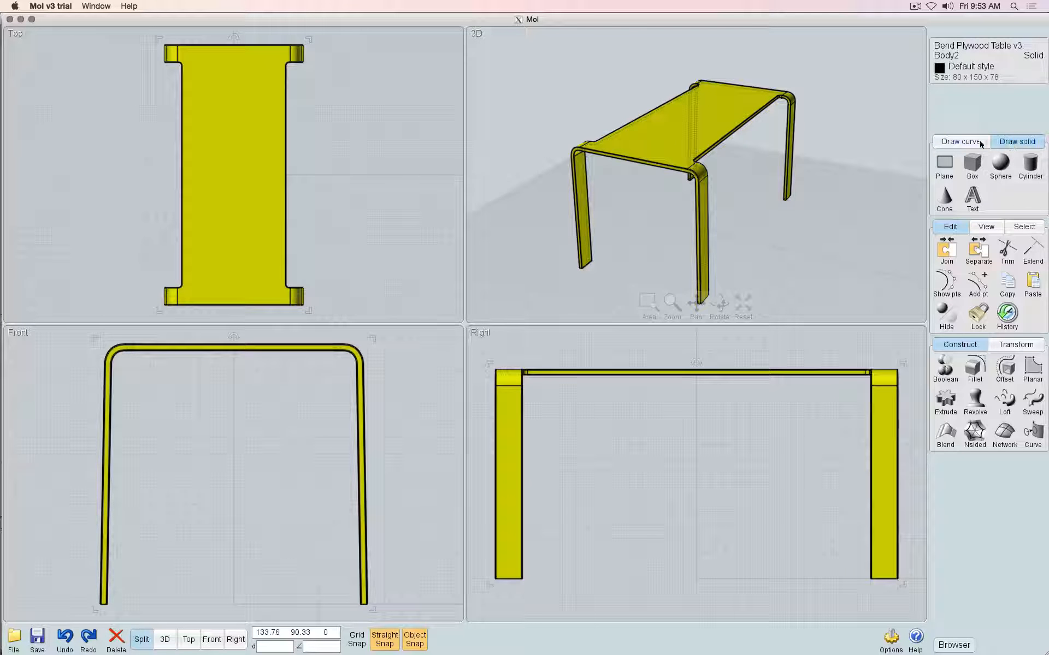
{"action": "left_click", "coordinate": [955, 143]}
{"action": "left_click", "coordinate": [1009, 144]}
{"action": "left_click", "coordinate": [957, 143]}
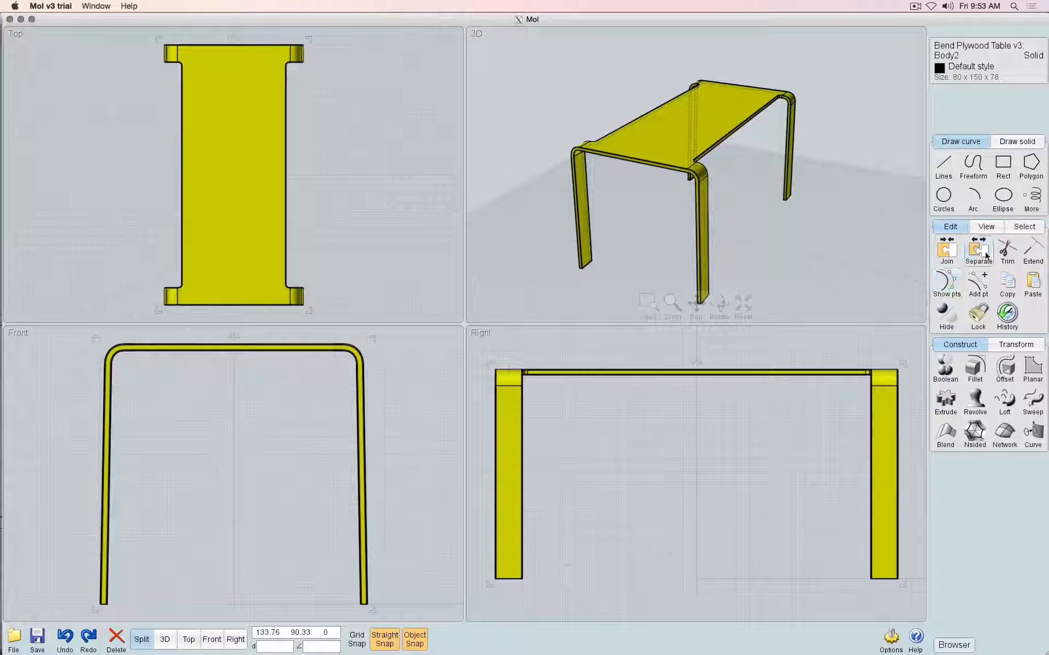
{"action": "left_click", "coordinate": [987, 226]}
{"action": "left_click", "coordinate": [1019, 225]}
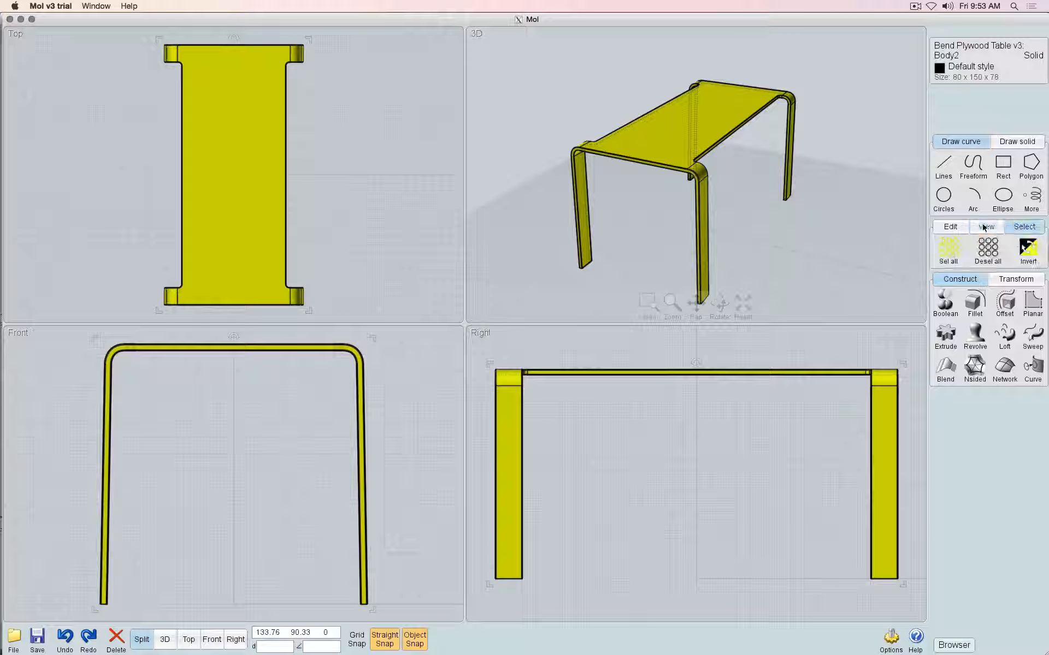
{"action": "left_click", "coordinate": [952, 226]}
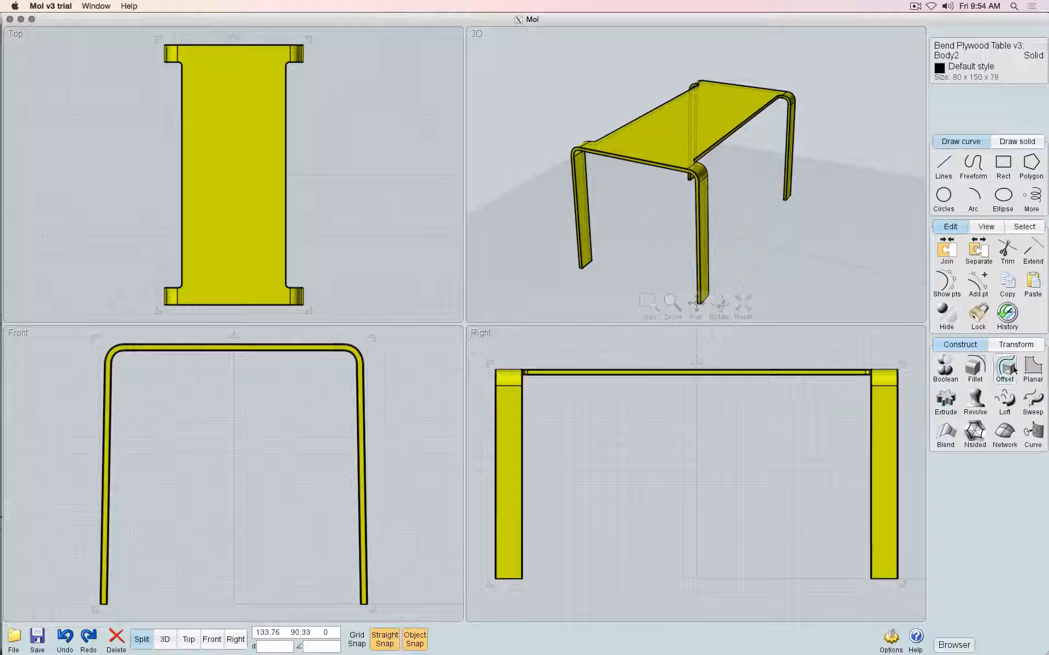
{"action": "left_click", "coordinate": [1014, 345]}
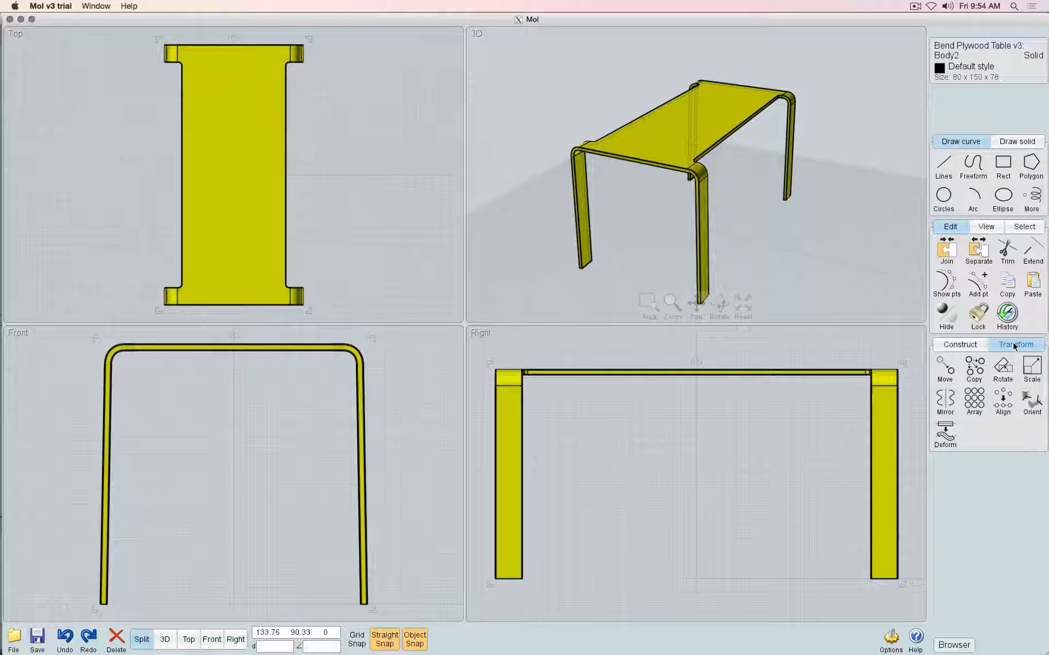
{"action": "left_click", "coordinate": [976, 345]}
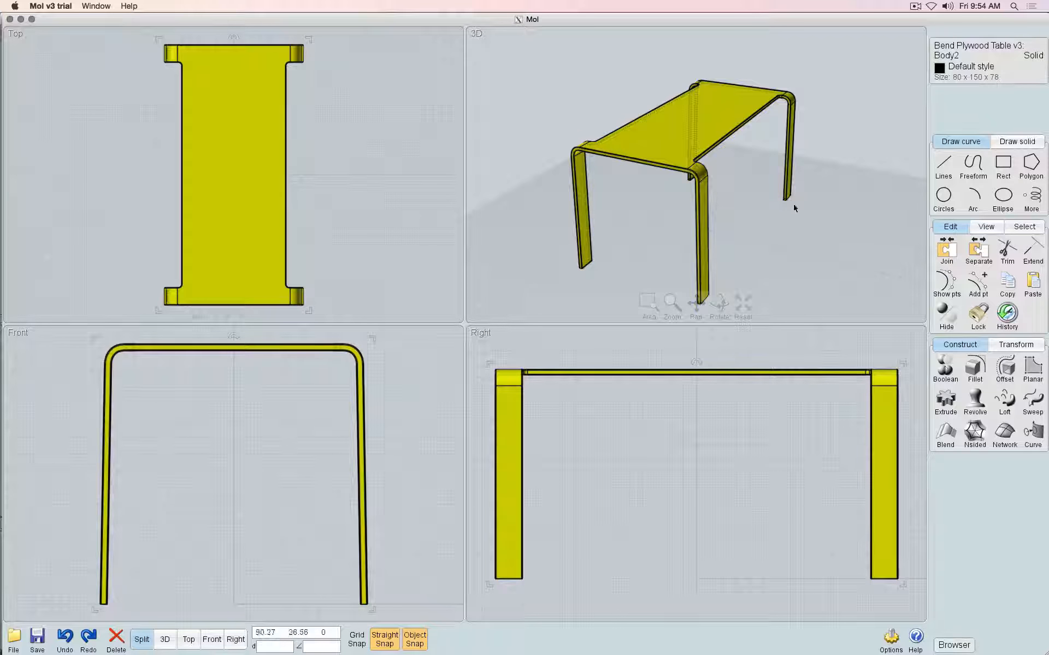
Export the table to the Desktop as a Wavefront OBJ file named Table, proceeding to the meshing options
{"action": "left_click", "coordinate": [12, 640]}
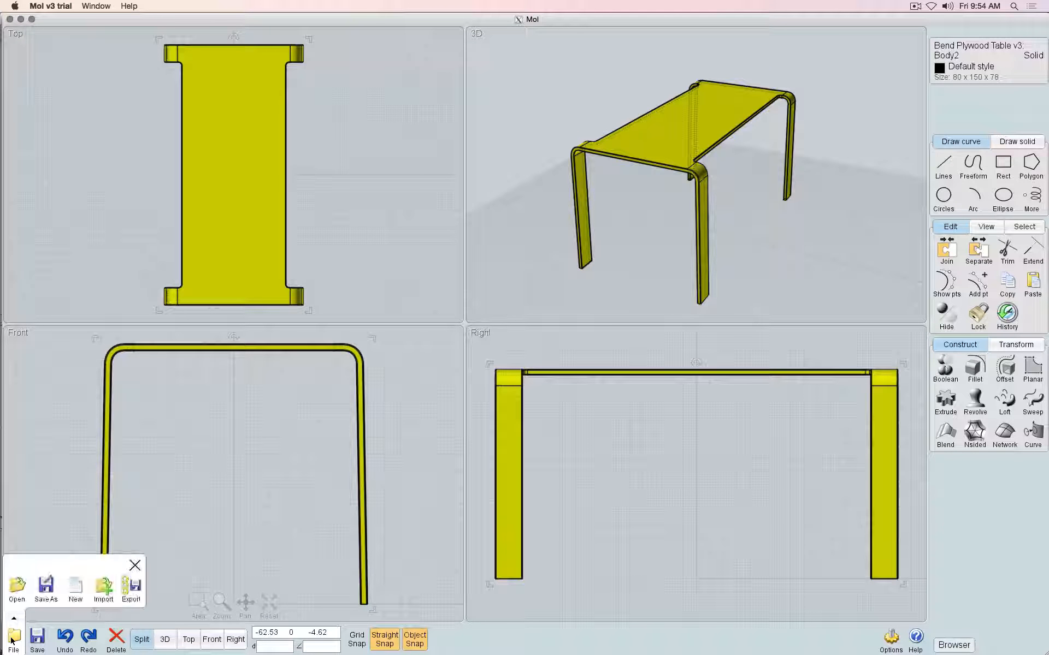
{"action": "left_click", "coordinate": [132, 595]}
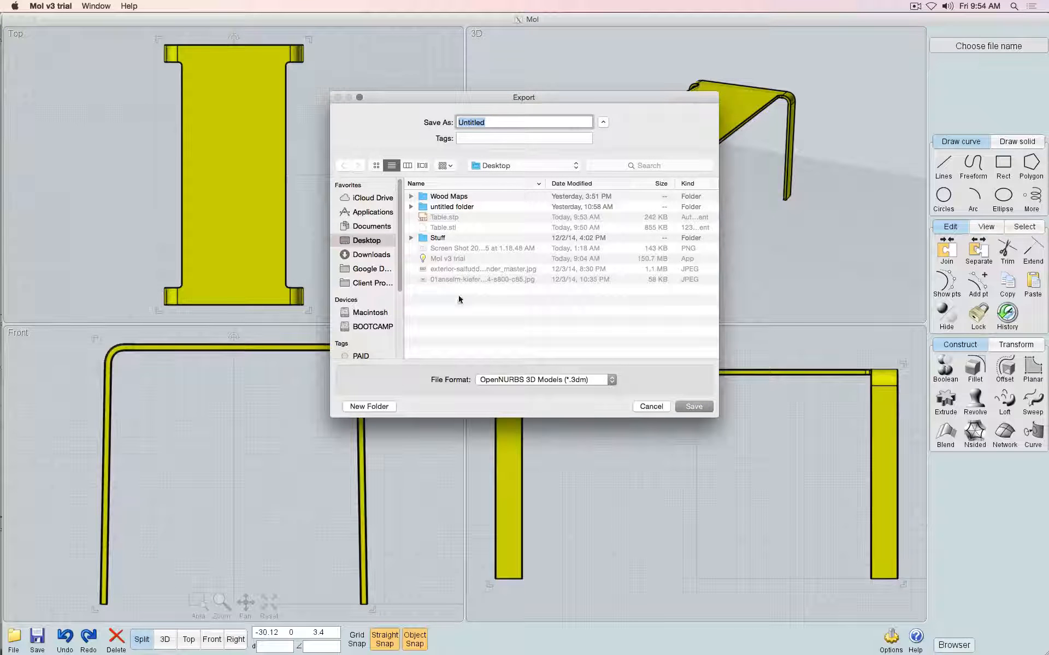
{"action": "type", "text": "Table"}
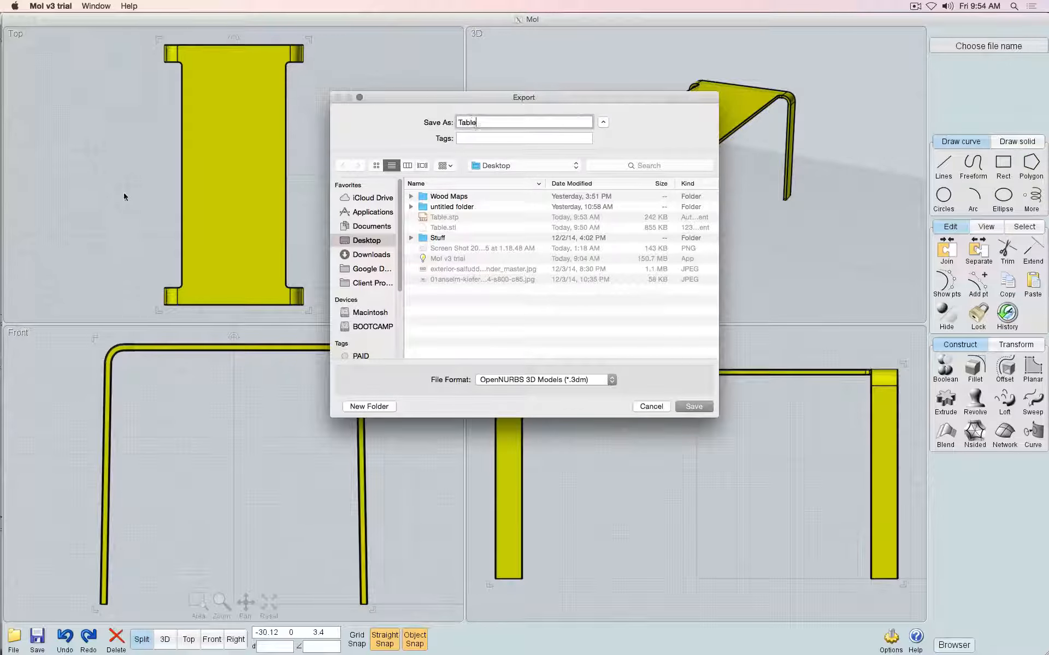
{"action": "left_click", "coordinate": [591, 379]}
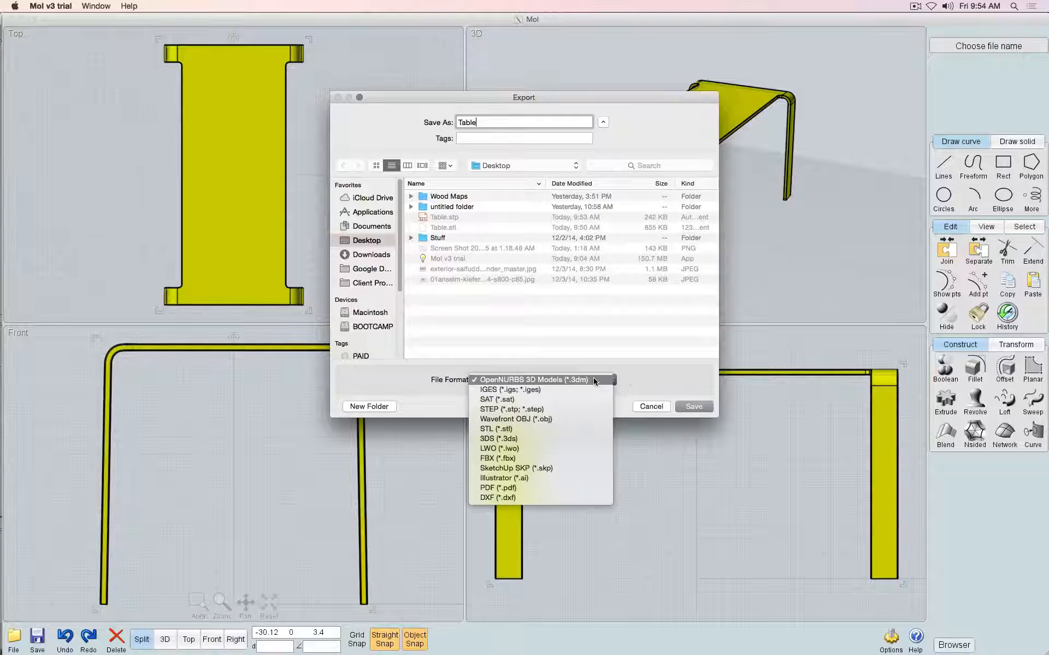
{"action": "left_click", "coordinate": [551, 420]}
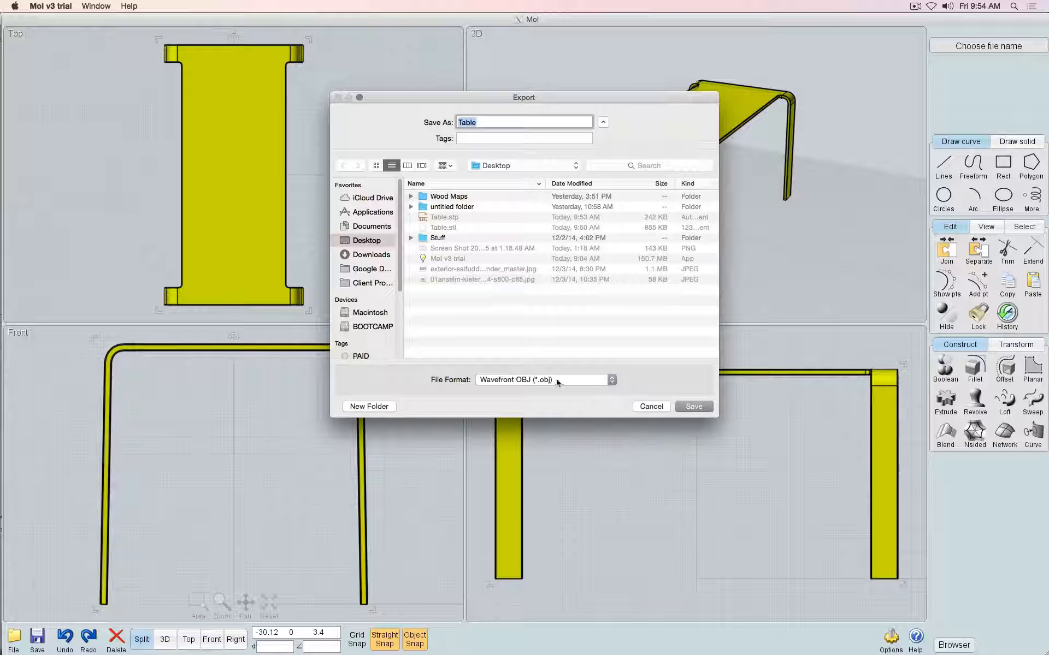
{"action": "left_click", "coordinate": [693, 408]}
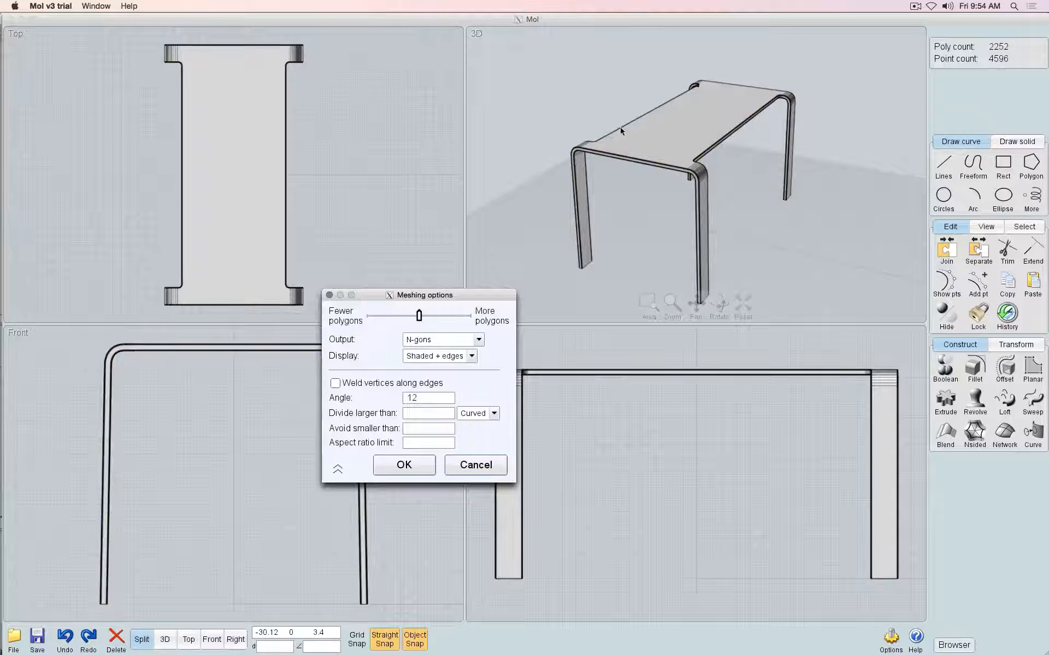
Examine the N-gon mesh preview around the table's rounded corner and its filleted edge
{"action": "scroll", "coordinate": [665, 143], "scroll_direction": "up", "scroll_amount": 8}
{"action": "scroll", "coordinate": [681, 174], "scroll_direction": "down", "scroll_amount": 5}
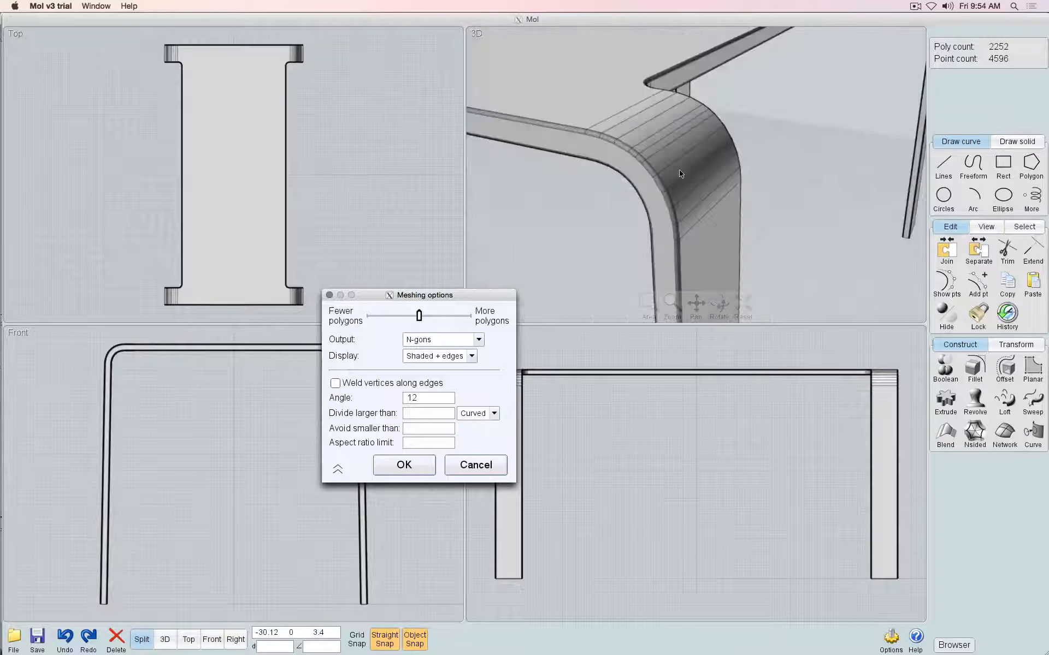
{"action": "scroll", "coordinate": [632, 156], "scroll_direction": "up", "scroll_amount": 5}
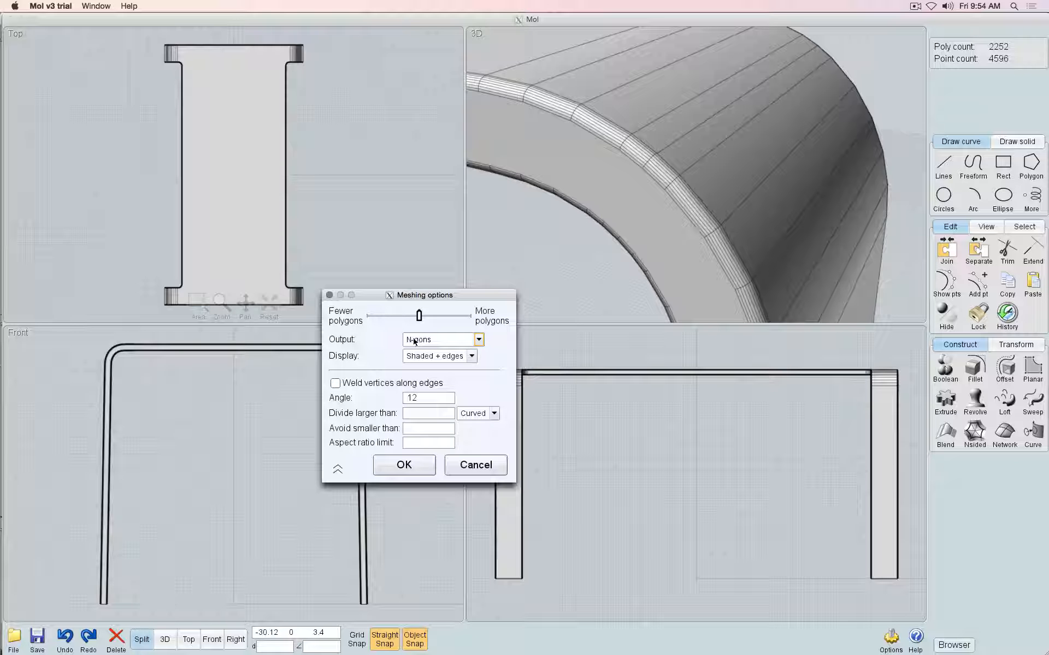
{"action": "scroll", "coordinate": [585, 262], "scroll_direction": "down", "scroll_amount": 10}
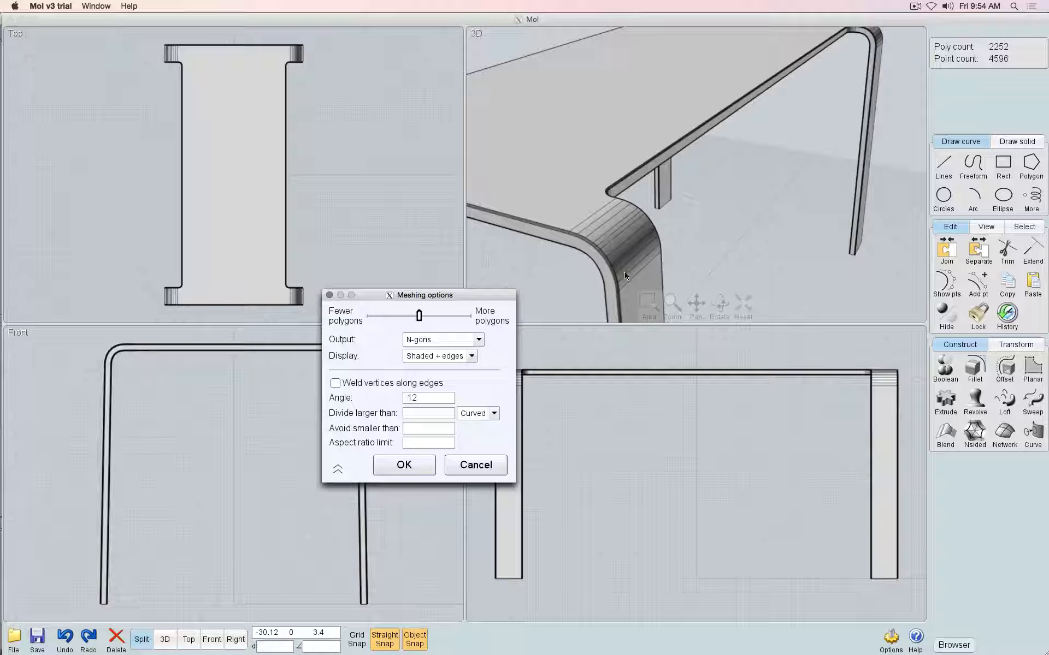
{"action": "scroll", "coordinate": [581, 281], "scroll_direction": "up", "scroll_amount": 3}
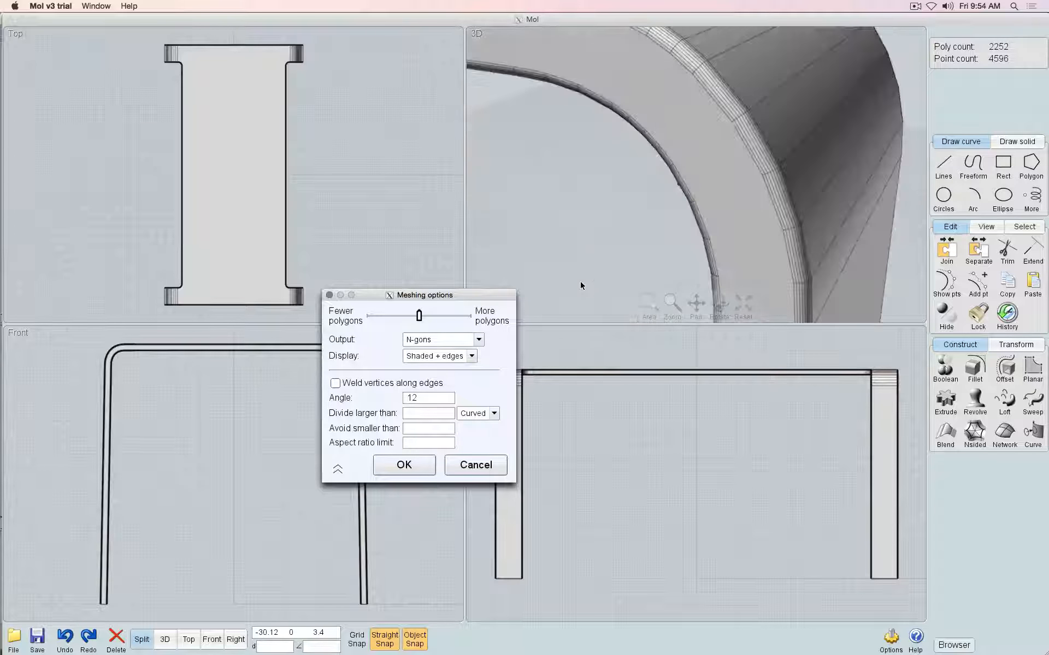
{"action": "scroll", "coordinate": [580, 280], "scroll_direction": "down", "scroll_amount": 1}
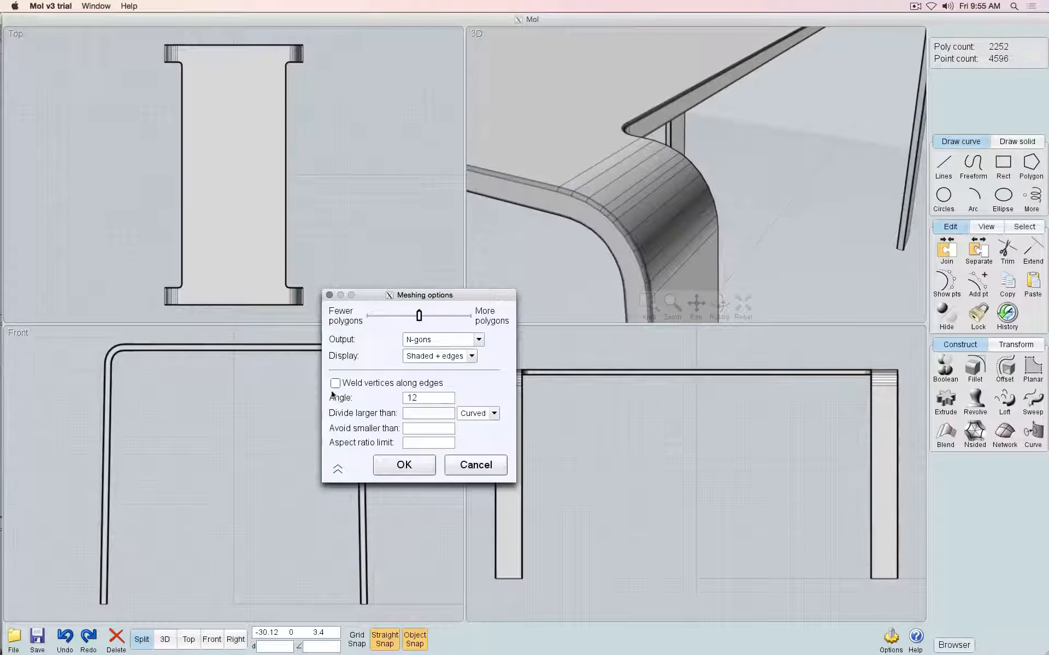
Try meshing angles of 30, 10 and 5 and compare the polygon density on the table's rounded corner
{"action": "left_click", "coordinate": [427, 403]}
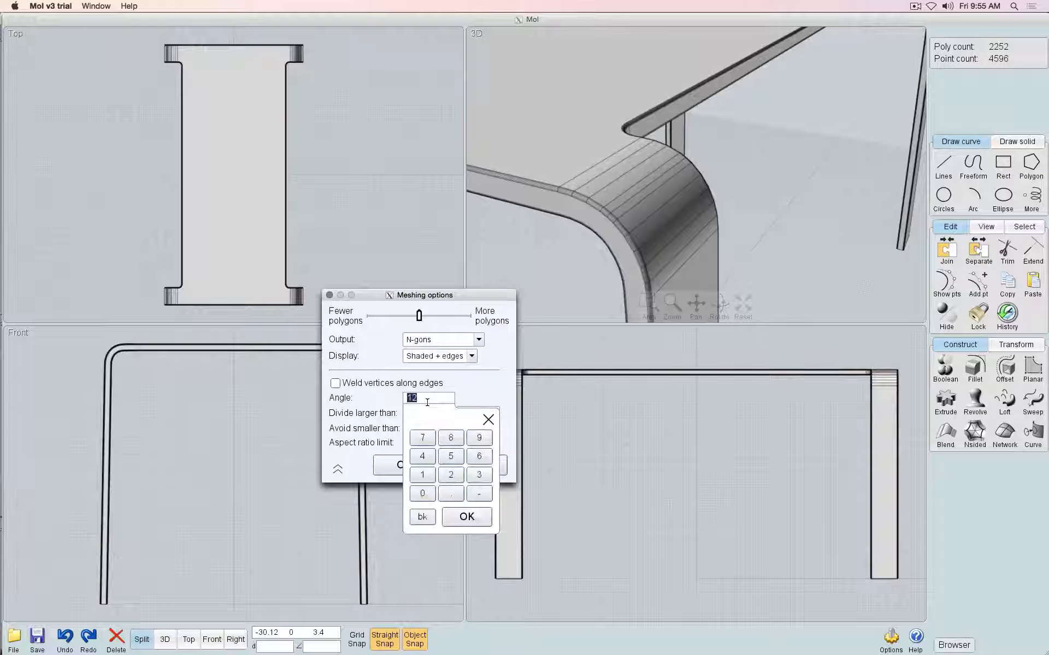
{"action": "type", "text": "30"}
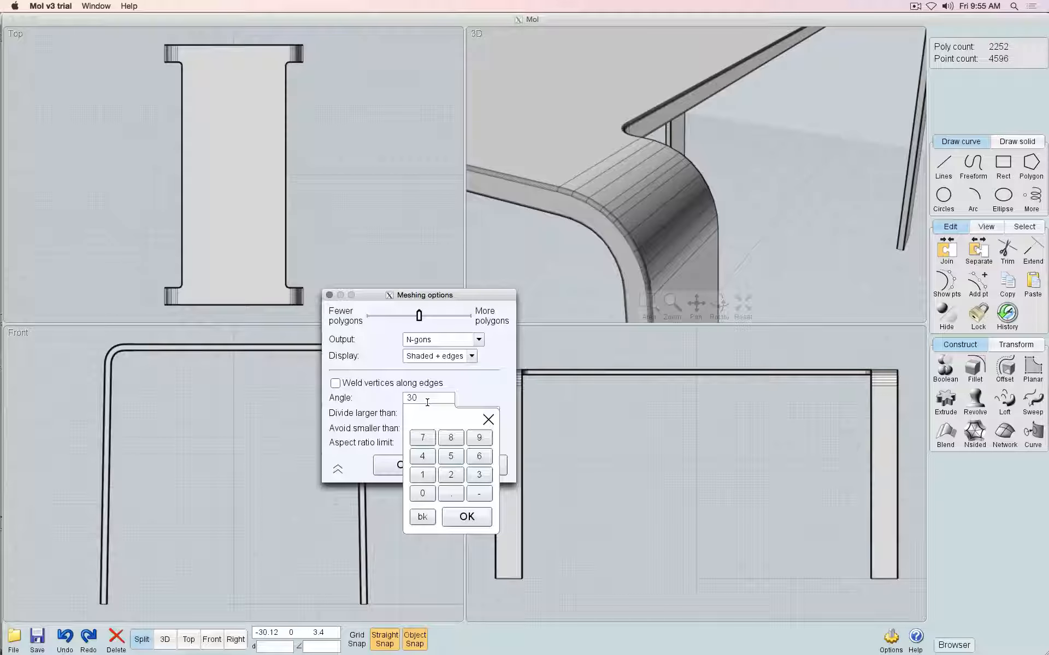
{"action": "key", "text": "Return"}
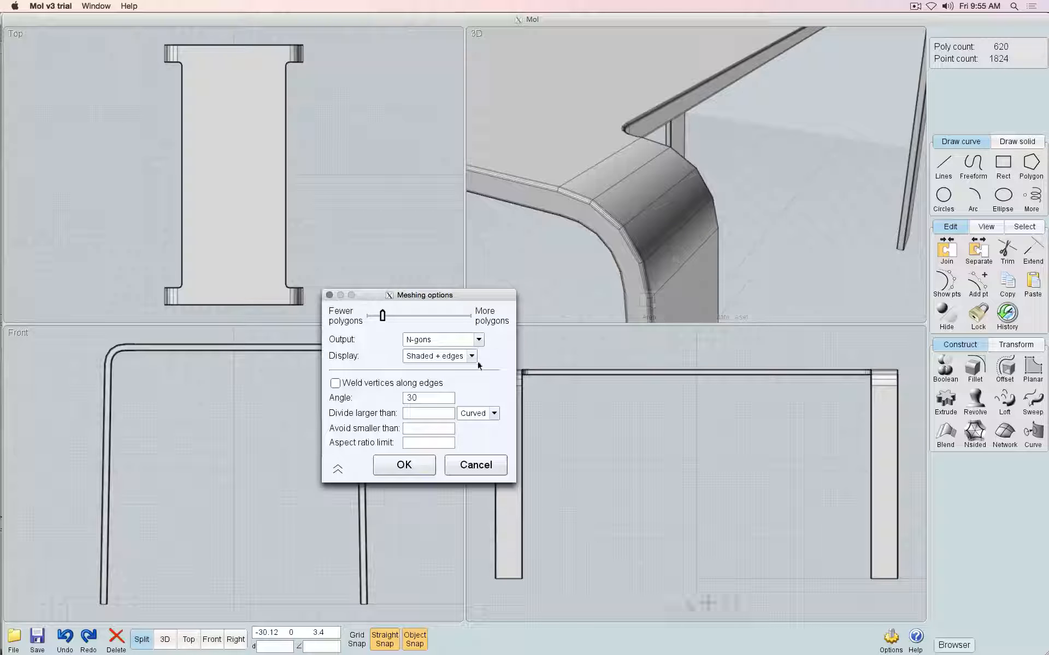
{"action": "left_click", "coordinate": [439, 397]}
{"action": "type", "text": "10"}
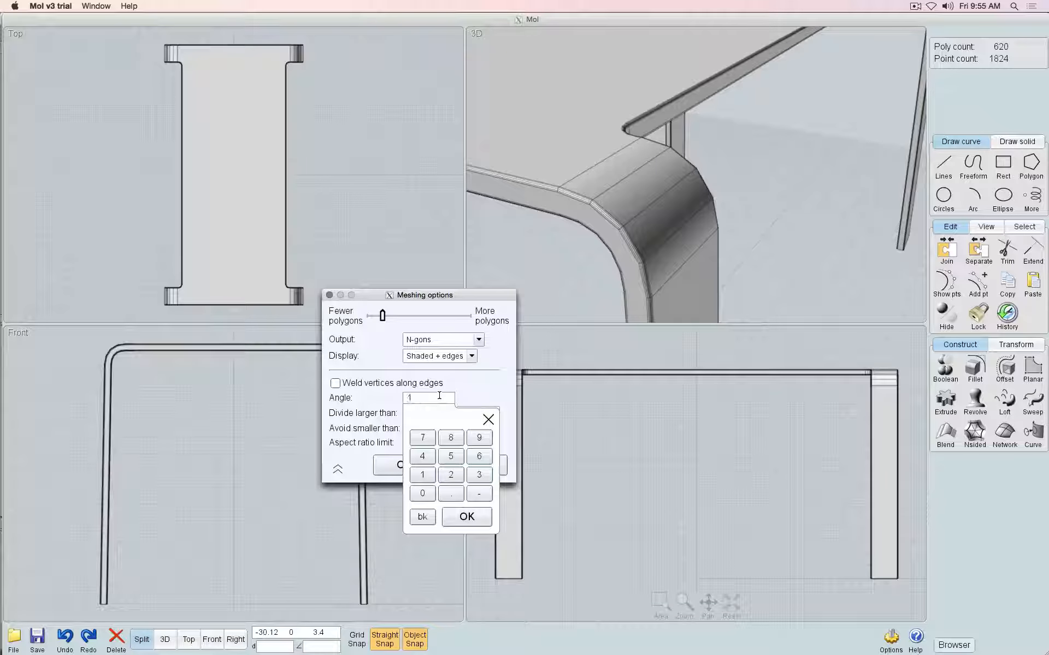
{"action": "key", "text": "Return"}
{"action": "left_click", "coordinate": [429, 397]}
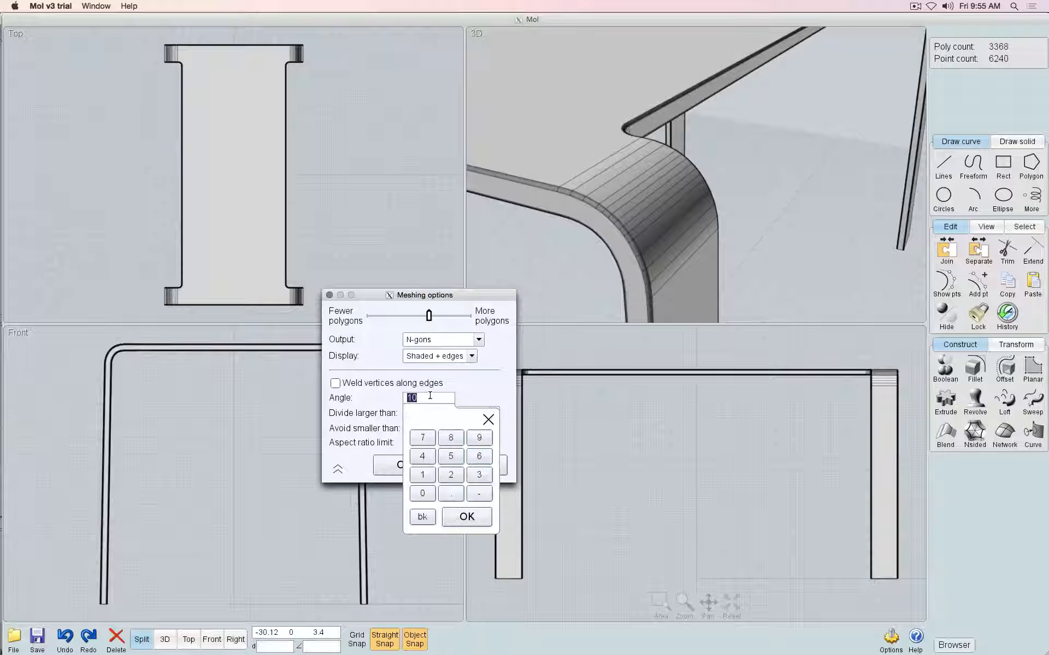
{"action": "type", "text": "5"}
{"action": "key", "text": "Return"}
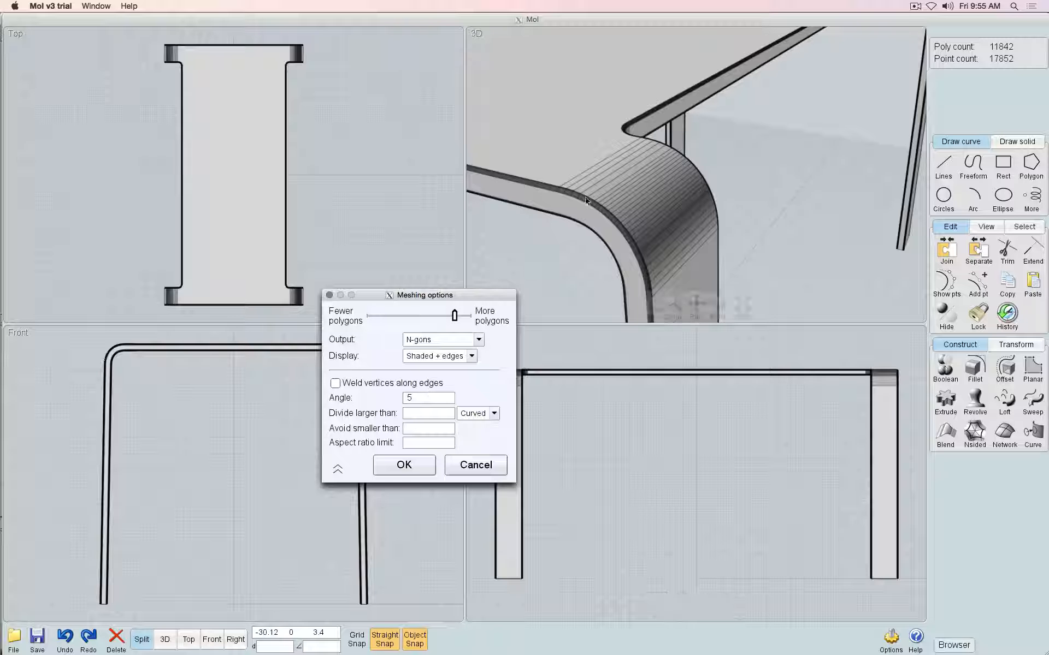
{"action": "scroll", "coordinate": [602, 190], "scroll_direction": "up", "scroll_amount": 5}
{"action": "scroll", "coordinate": [602, 190], "scroll_direction": "down", "scroll_amount": 5}
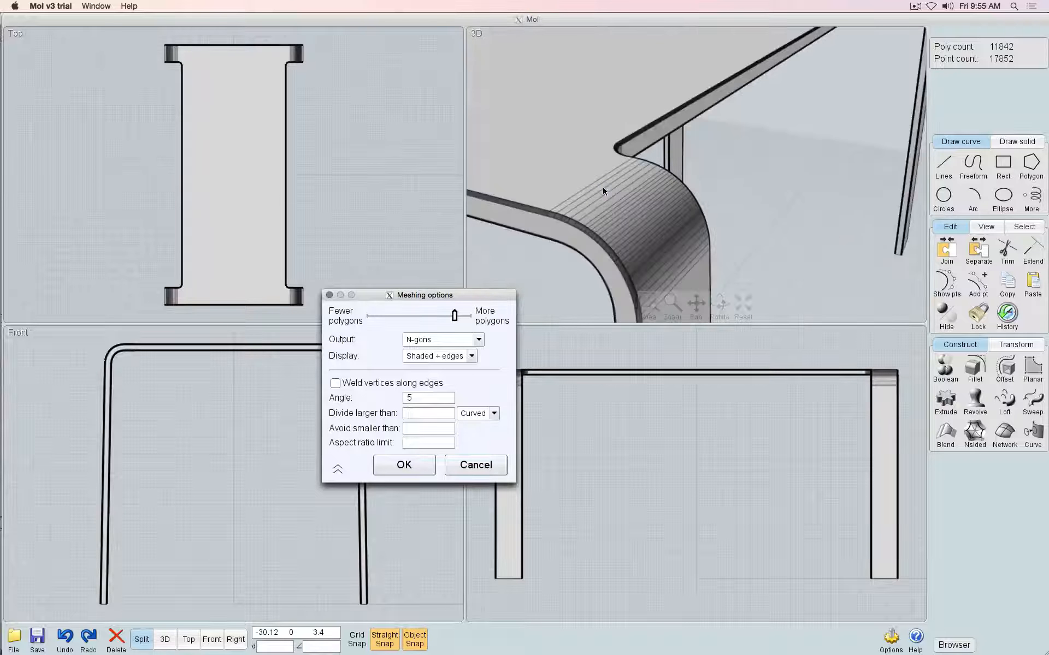
Set the meshing angle to 10 and divide polygons larger than 1 on curved surfaces
{"action": "left_click", "coordinate": [430, 398]}
{"action": "type", "text": "10"}
{"action": "key", "text": "Tab"}
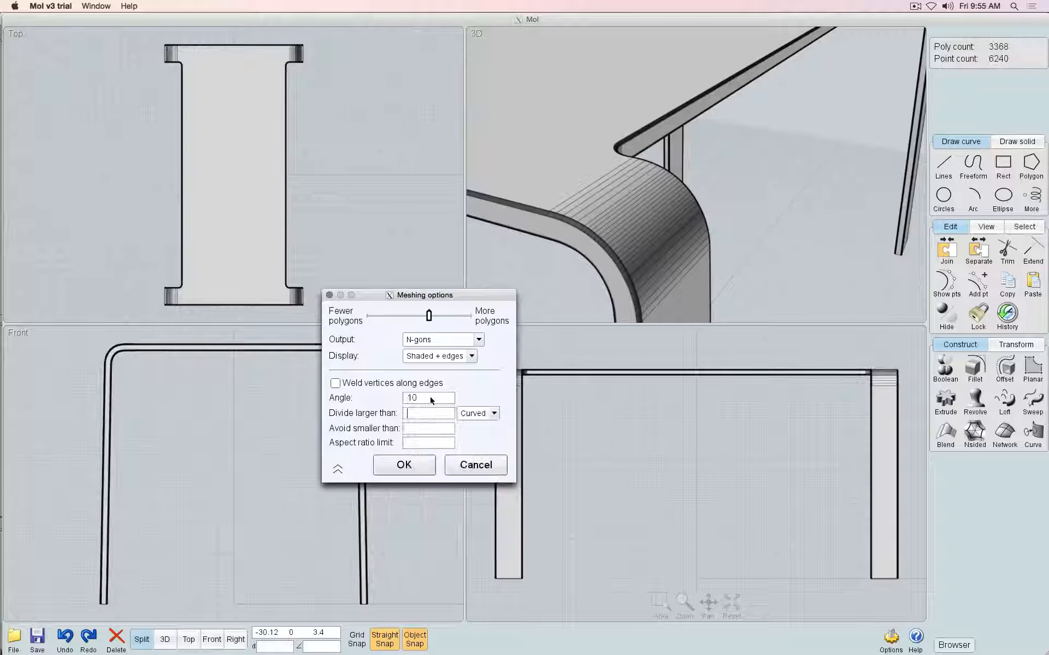
{"action": "type", "text": "1"}
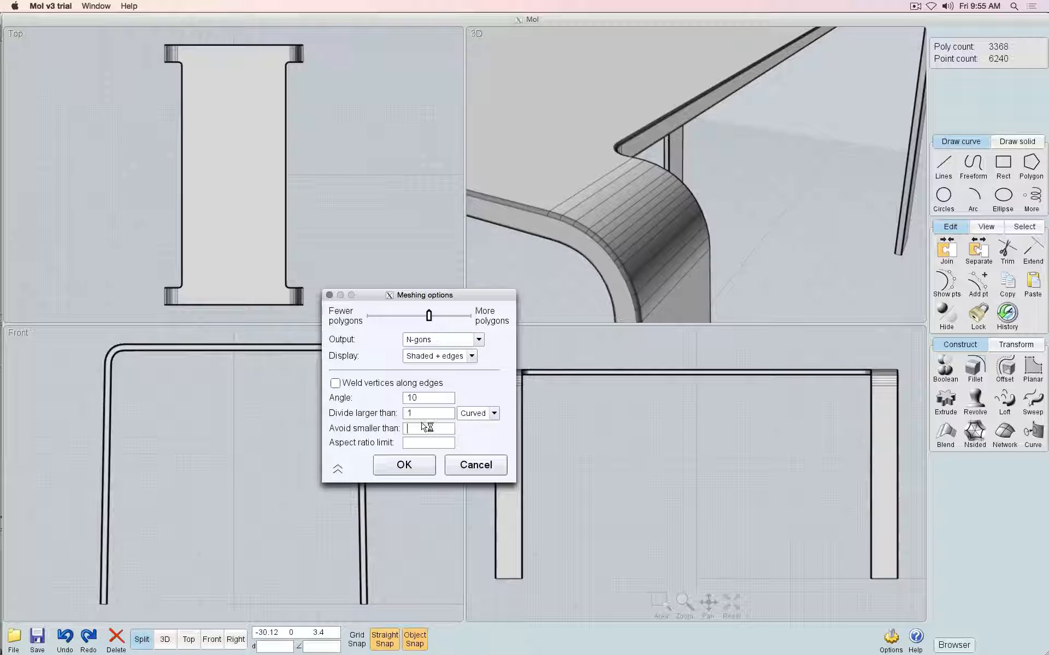
{"action": "key", "text": "Tab"}
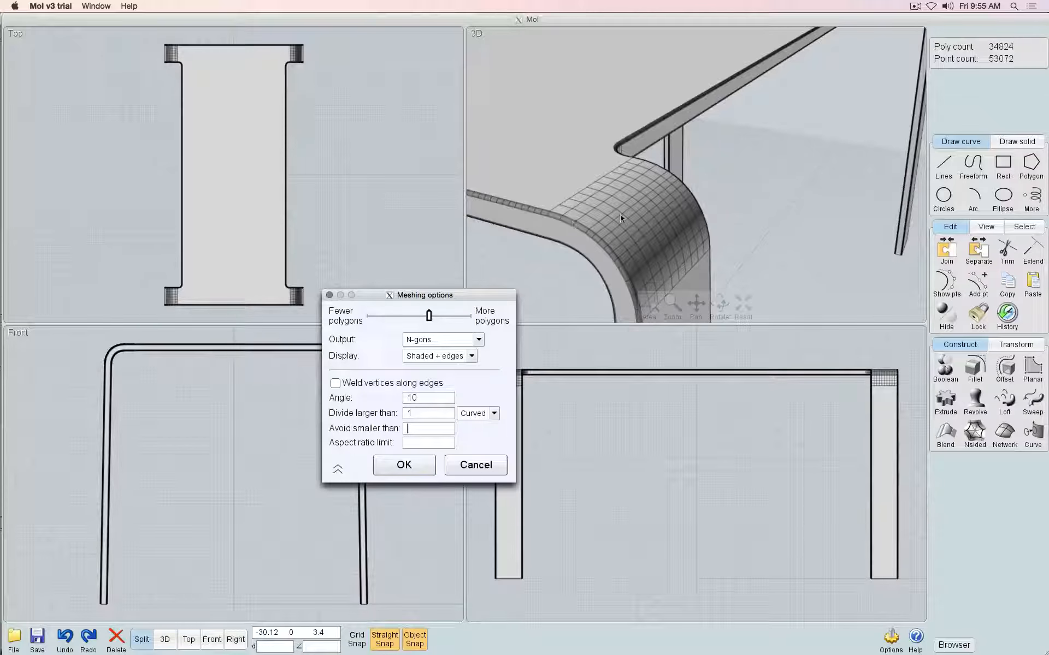
Try dividing curved polygons larger than 5, and set the limit to 0 while comparing the mesh on the table's rounded corner
{"action": "left_click", "coordinate": [427, 414]}
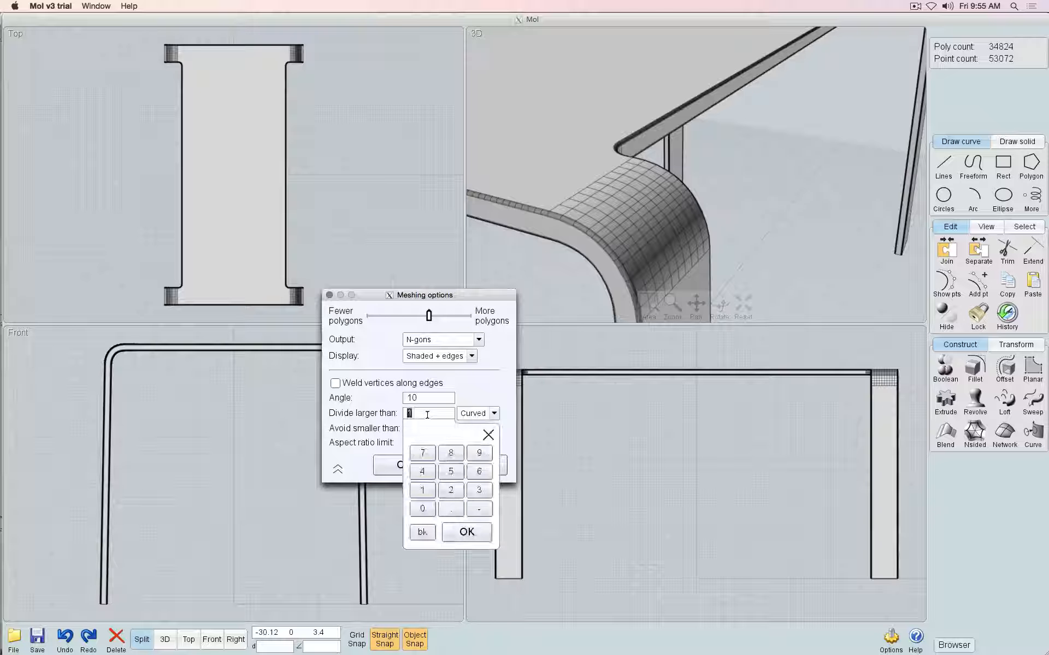
{"action": "type", "text": "5"}
{"action": "key", "text": "Tab"}
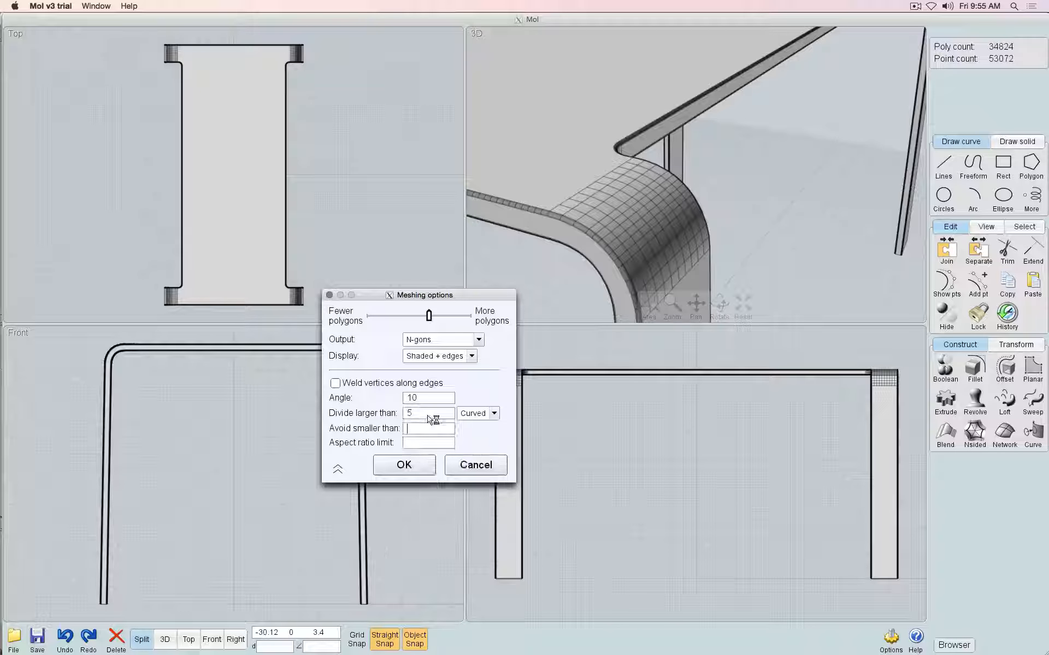
{"action": "left_click", "coordinate": [428, 416]}
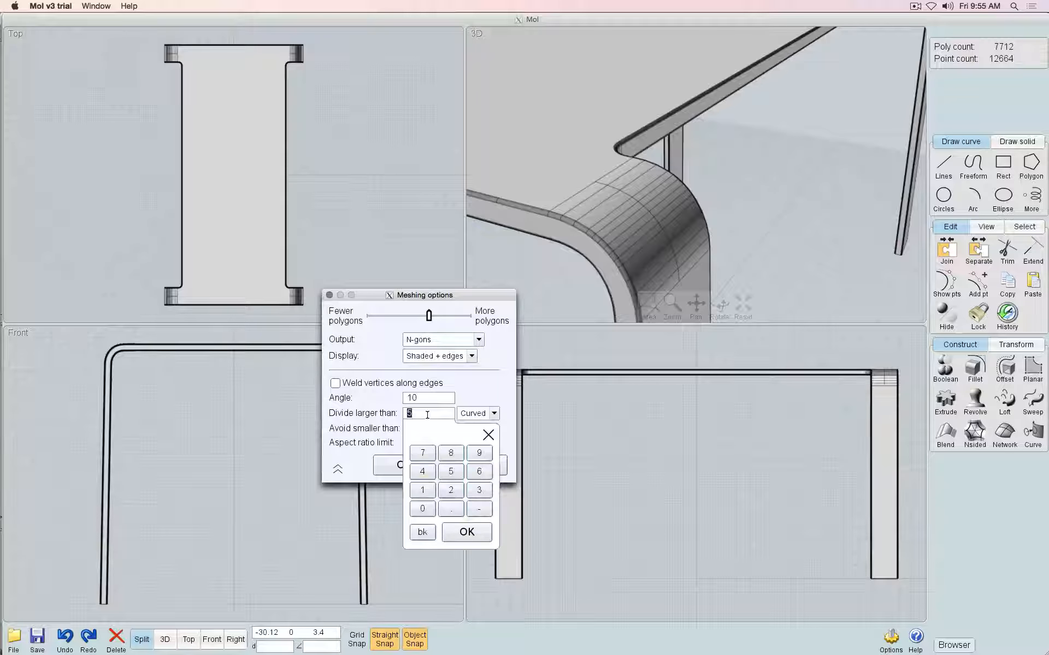
{"action": "type", "text": "0"}
{"action": "key", "text": "Tab"}
{"action": "scroll", "coordinate": [558, 202], "scroll_direction": "up", "scroll_amount": 4}
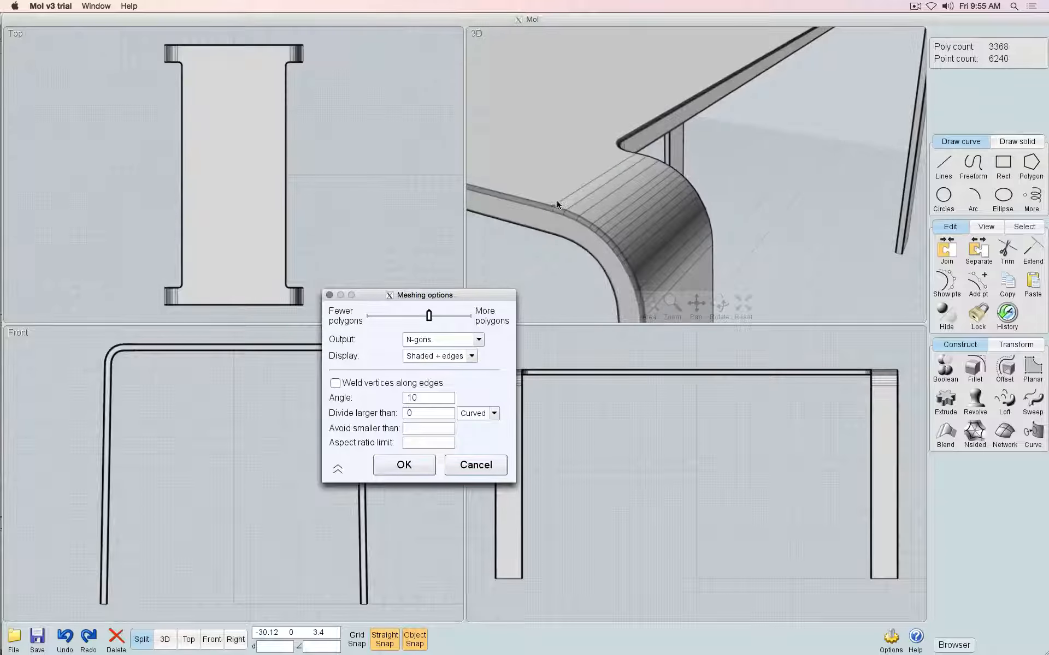
{"action": "right_click_drag", "start_coordinate": [536, 204], "coordinate": [716, 184]}
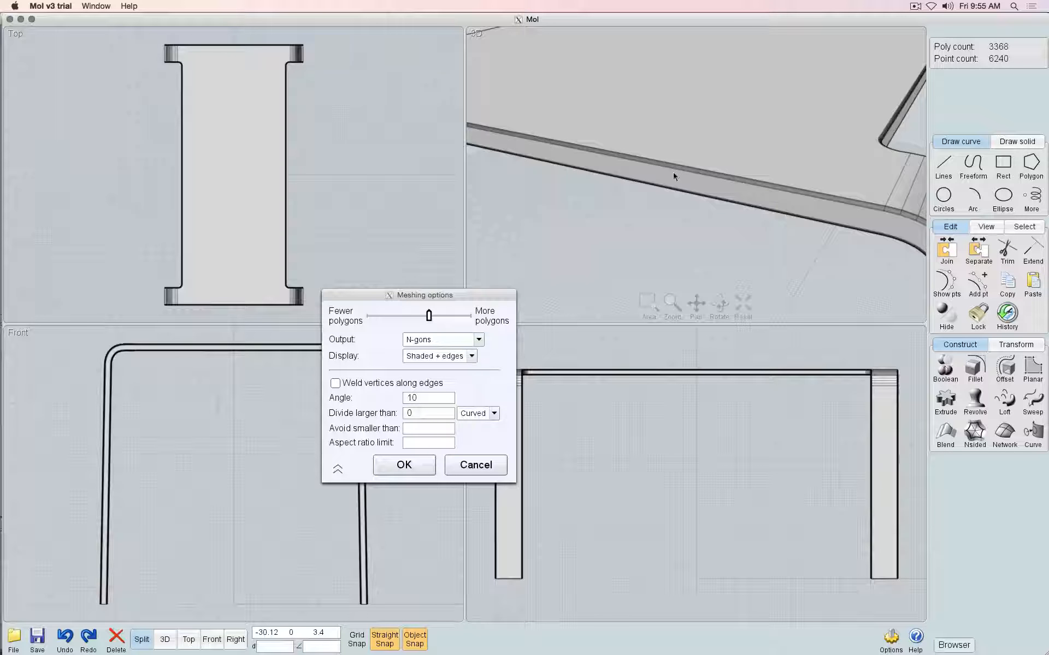
{"action": "right_click_drag", "start_coordinate": [819, 264], "coordinate": [735, 253]}
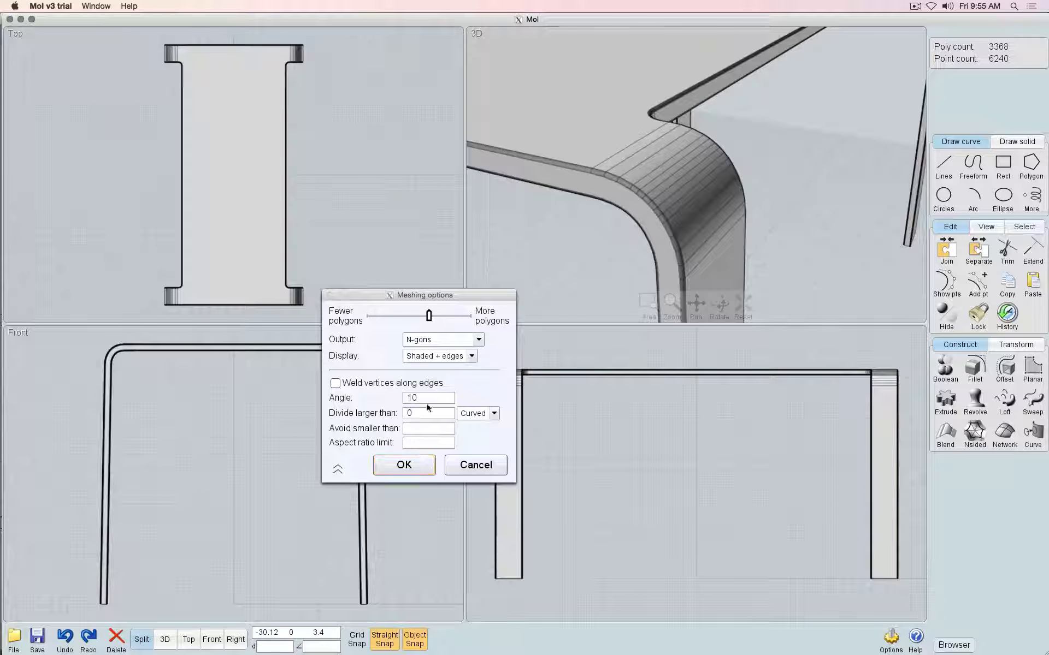
Try avoiding polygons smaller than 5, 1 and .1 and compare the polygon density on the table's rounded corner
{"action": "left_click", "coordinate": [422, 425]}
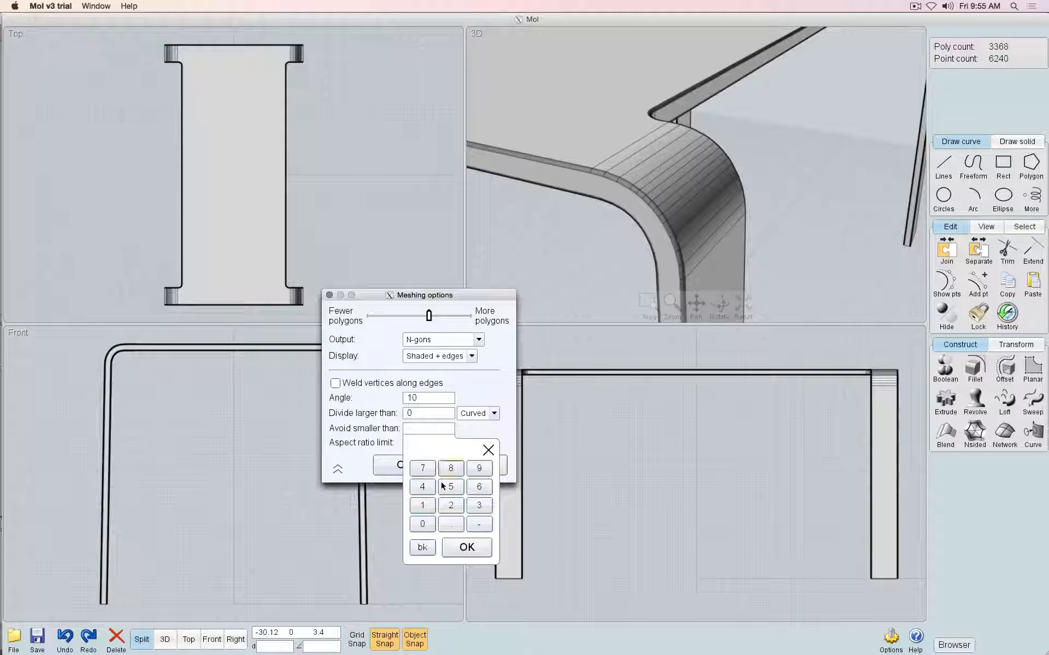
{"action": "left_click", "coordinate": [467, 547]}
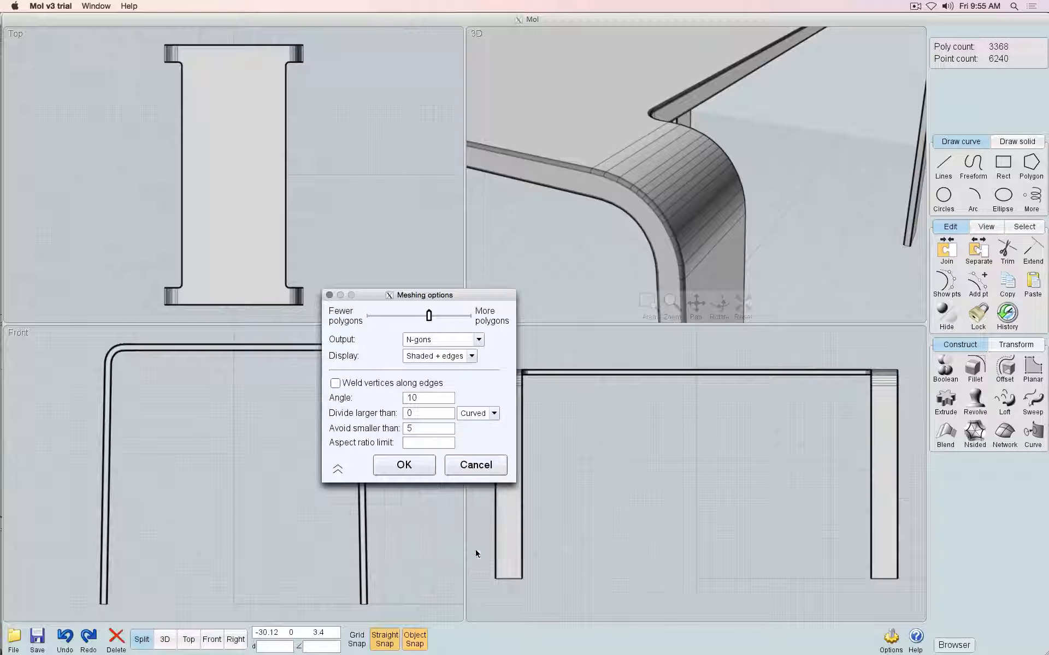
{"action": "left_click", "coordinate": [419, 432]}
{"action": "type", "text": "1"}
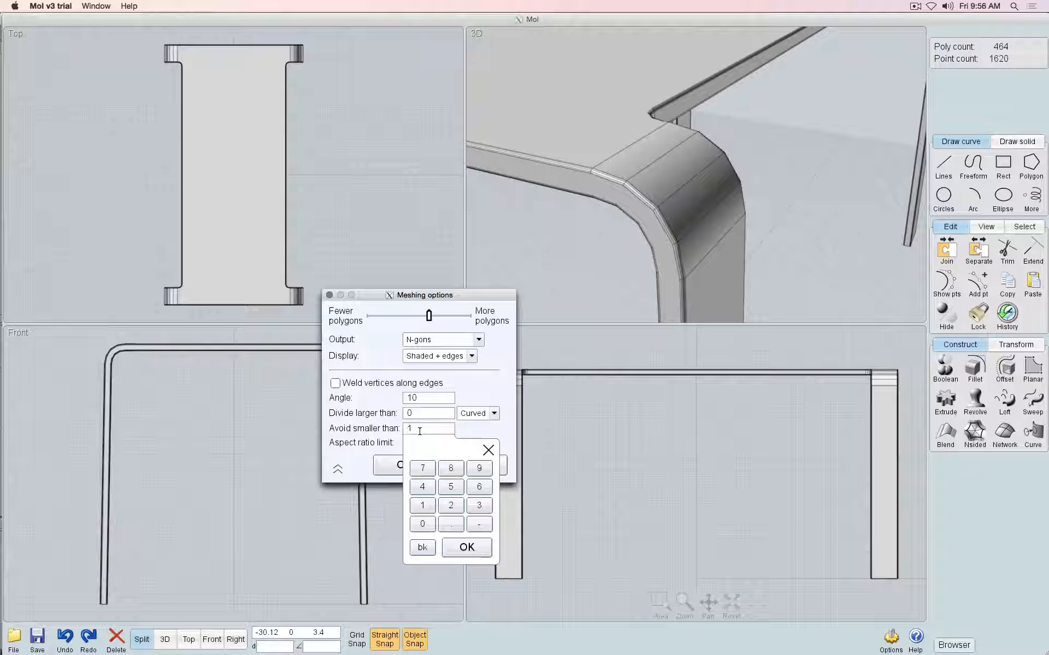
{"action": "key", "text": "Return"}
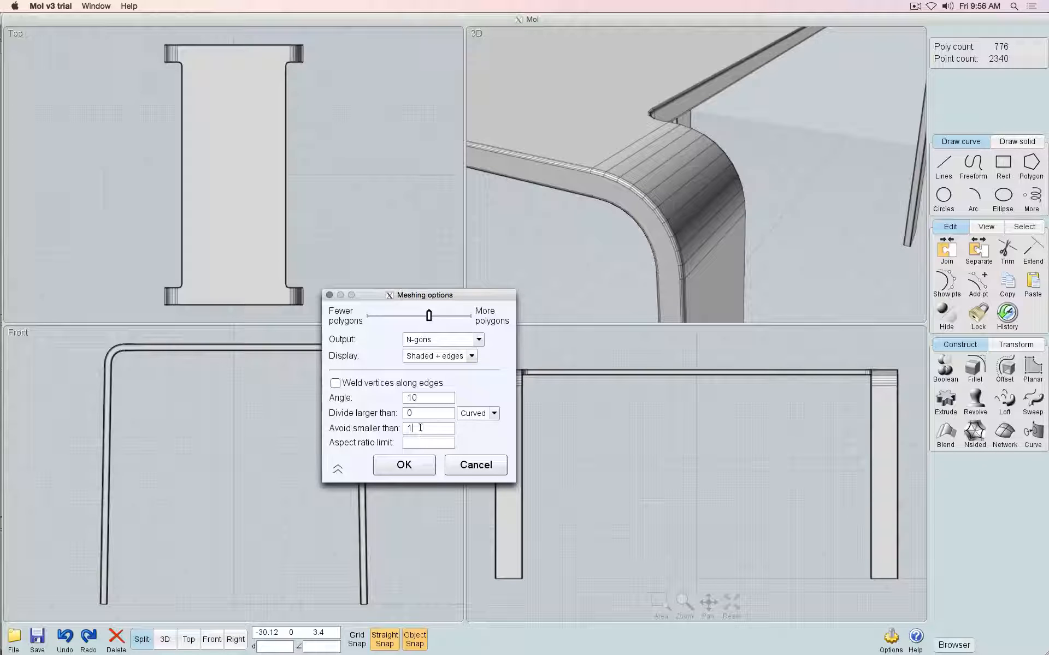
{"action": "left_click", "coordinate": [420, 428]}
{"action": "type", "text": ".1"}
{"action": "key", "text": "Return"}
{"action": "scroll", "coordinate": [630, 132], "scroll_direction": "up", "scroll_amount": 5}
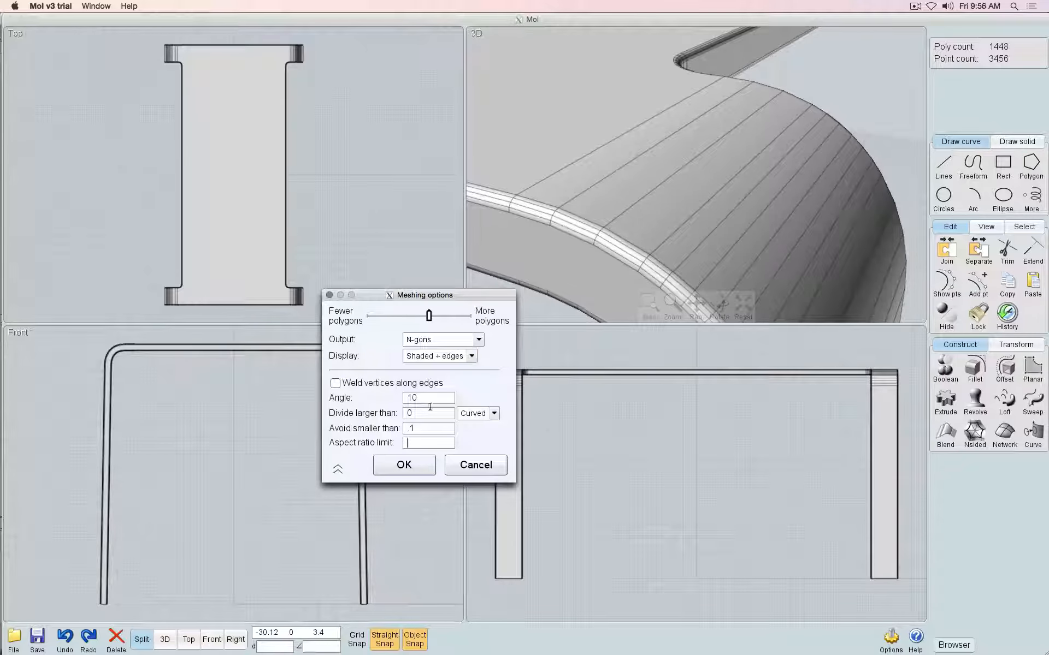
Try avoiding polygons smaller than .05, and reset that limit to 0
{"action": "left_click", "coordinate": [421, 427]}
{"action": "type", "text": ".0"}
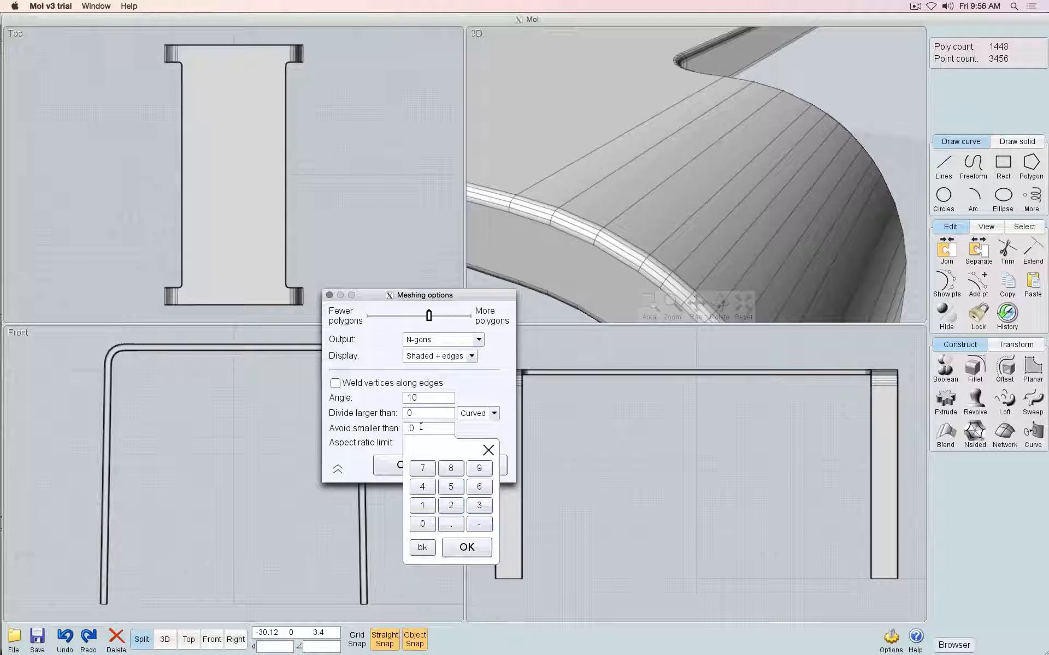
{"action": "type", "text": "5"}
{"action": "key", "text": "Tab"}
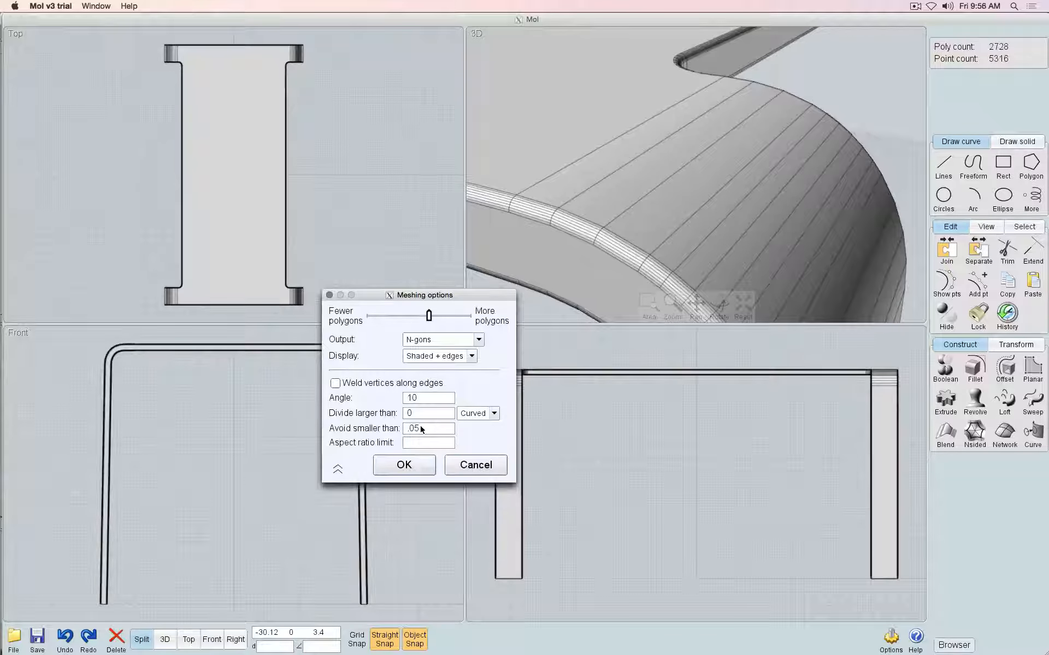
{"action": "left_click", "coordinate": [421, 430]}
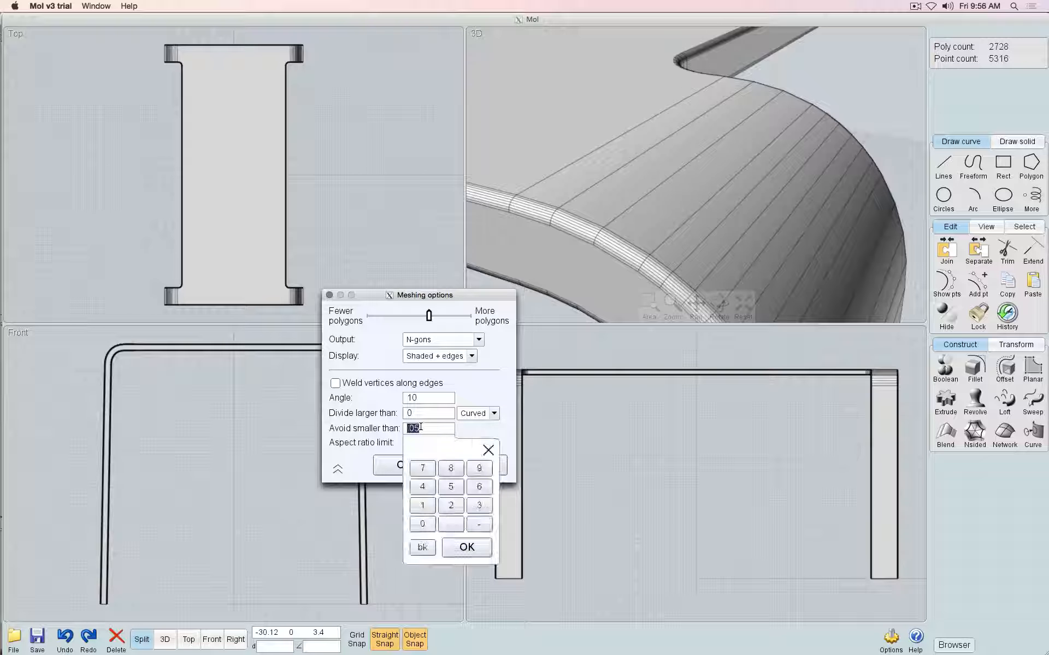
{"action": "type", "text": "0"}
{"action": "left_click", "coordinate": [420, 443]}
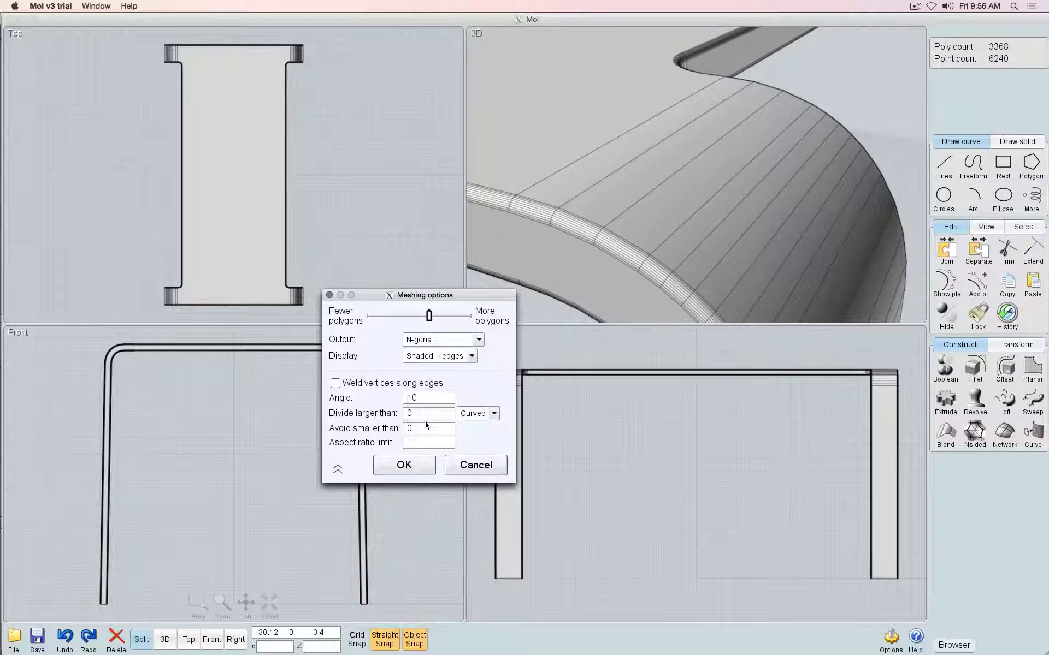
{"action": "left_click", "coordinate": [427, 430]}
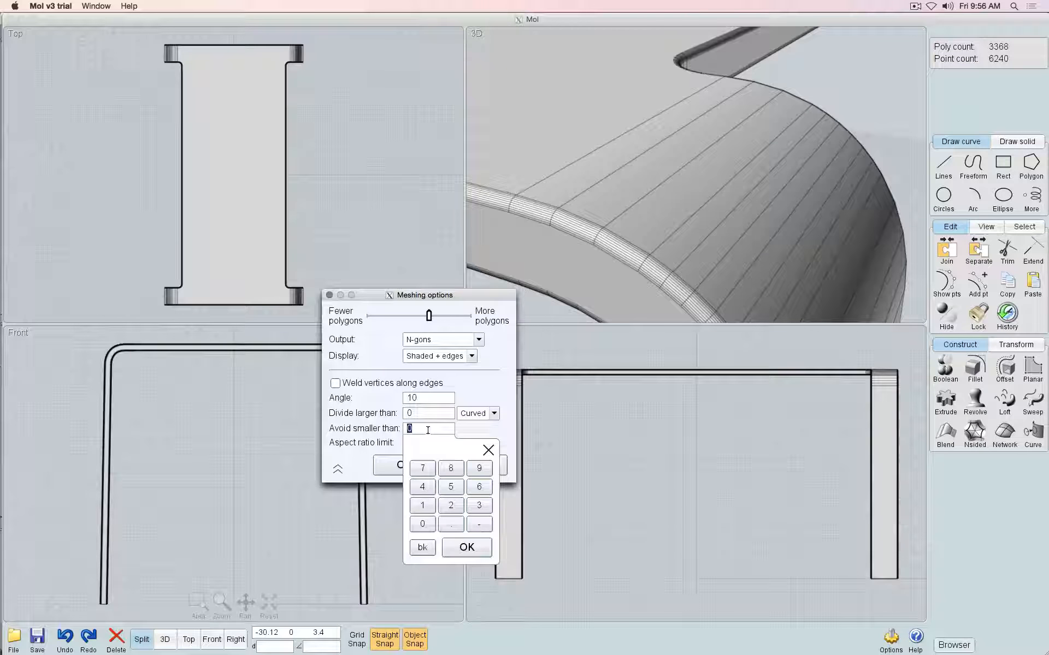
{"action": "left_click", "coordinate": [391, 429]}
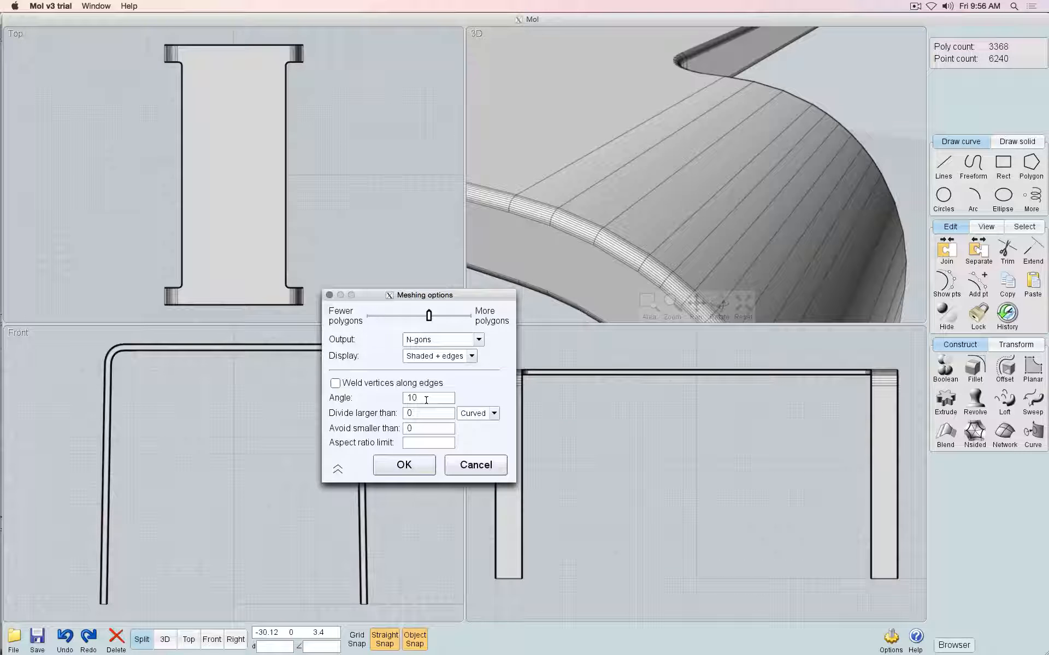
Check the mesh on the whole table and its rounded corner, and set the meshing angle to 5
{"action": "scroll", "coordinate": [696, 228], "scroll_direction": "up", "scroll_amount": 4}
{"action": "scroll", "coordinate": [696, 229], "scroll_direction": "down", "scroll_amount": 7}
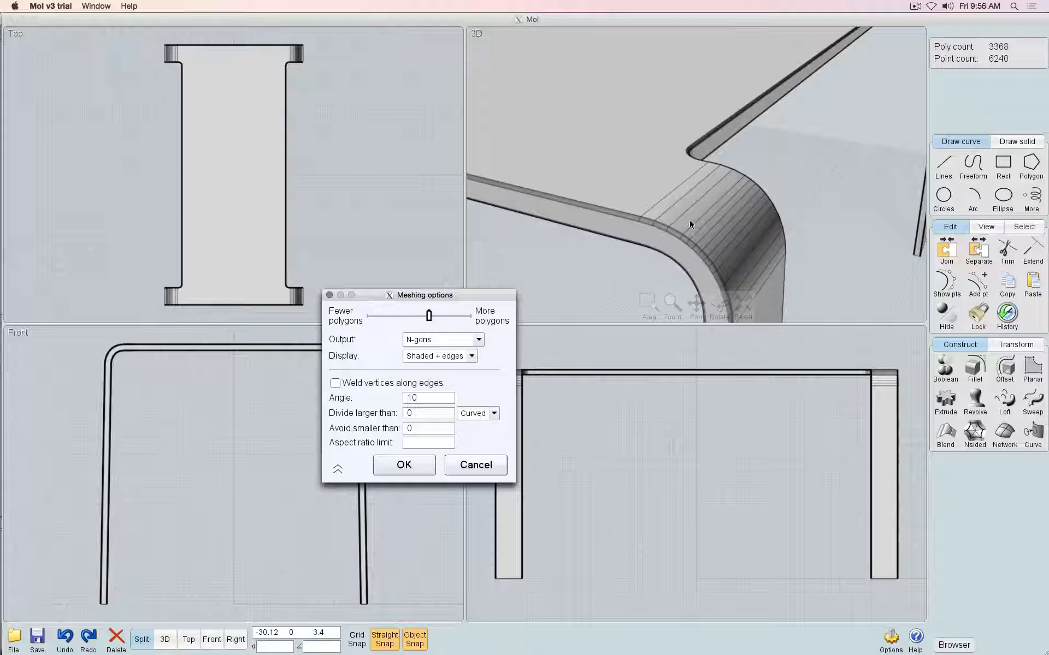
{"action": "scroll", "coordinate": [691, 224], "scroll_direction": "down", "scroll_amount": 5}
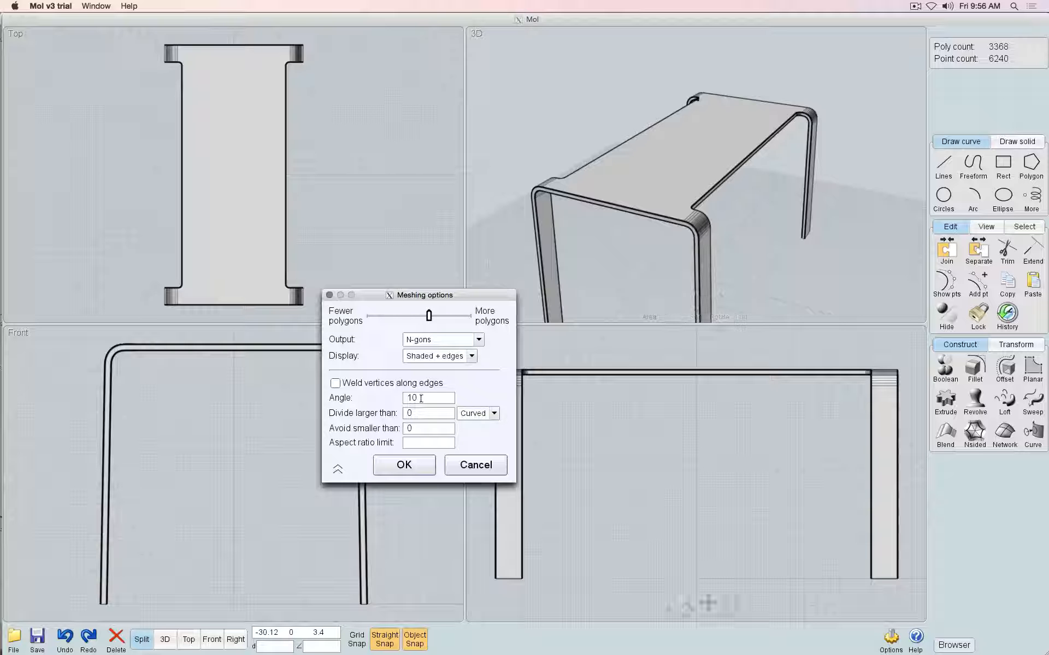
{"action": "scroll", "coordinate": [710, 224], "scroll_direction": "up", "scroll_amount": 5}
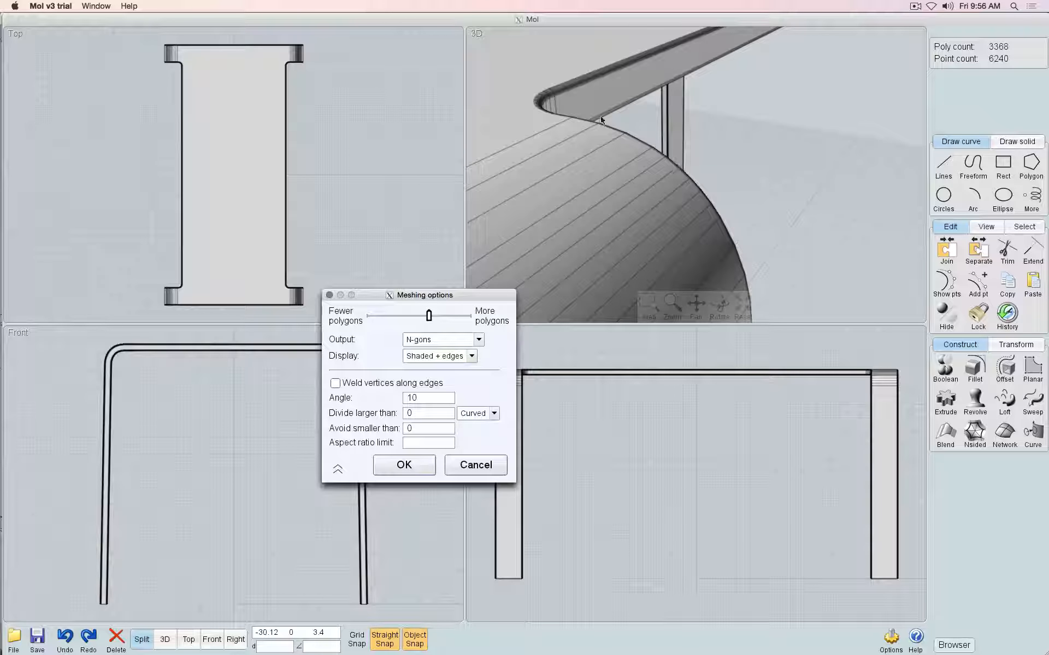
{"action": "left_click", "coordinate": [433, 397]}
{"action": "type", "text": "5"}
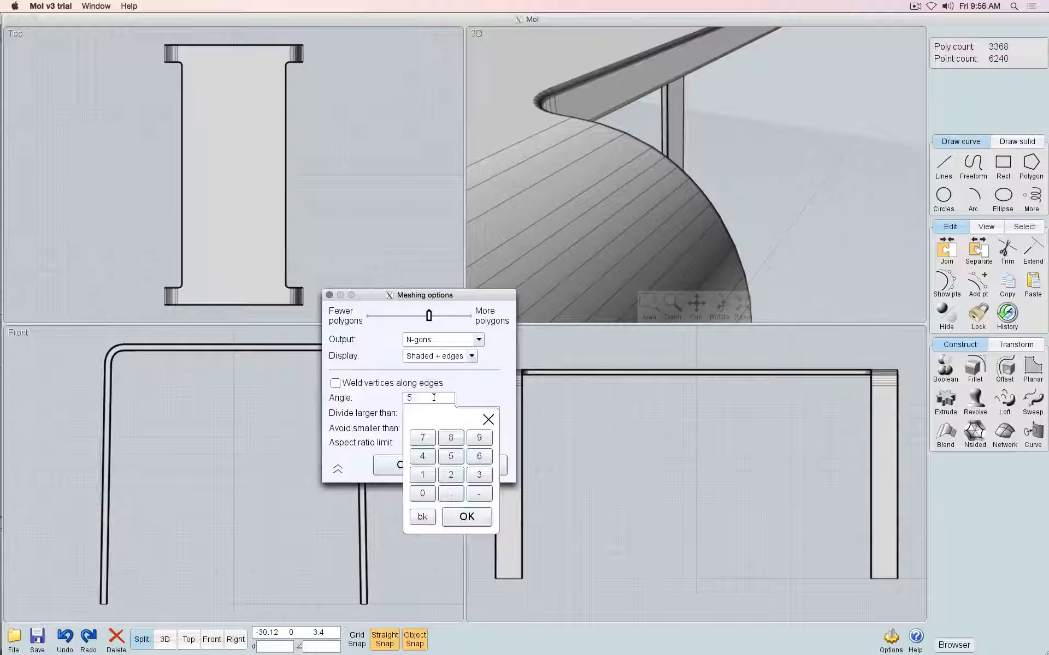
{"action": "key", "text": "Tab"}
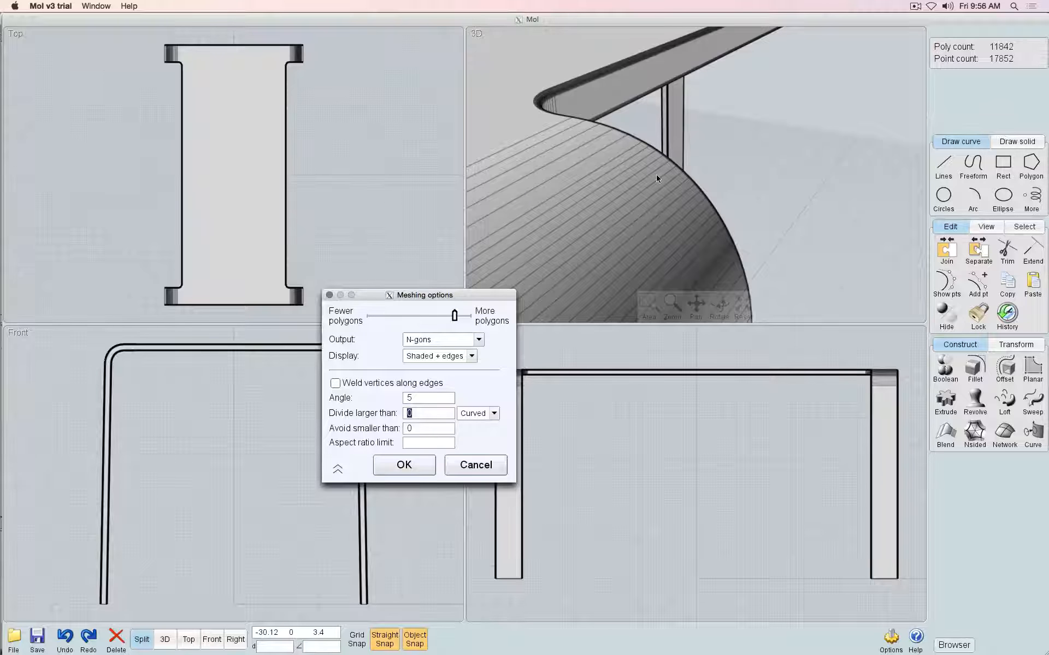
Try avoiding polygons smaller than .01, and set that limit to .05 to simplify the mesh along the filleted edge
{"action": "scroll", "coordinate": [660, 174], "scroll_direction": "down", "scroll_amount": 5}
{"action": "scroll", "coordinate": [647, 185], "scroll_direction": "up", "scroll_amount": 5}
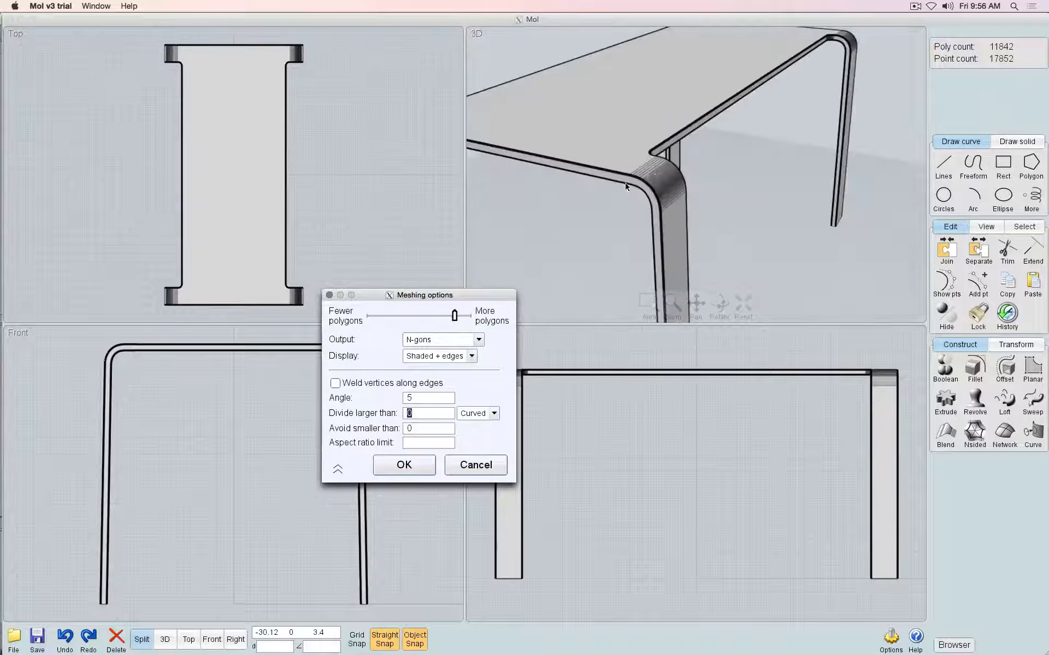
{"action": "left_click", "coordinate": [424, 429]}
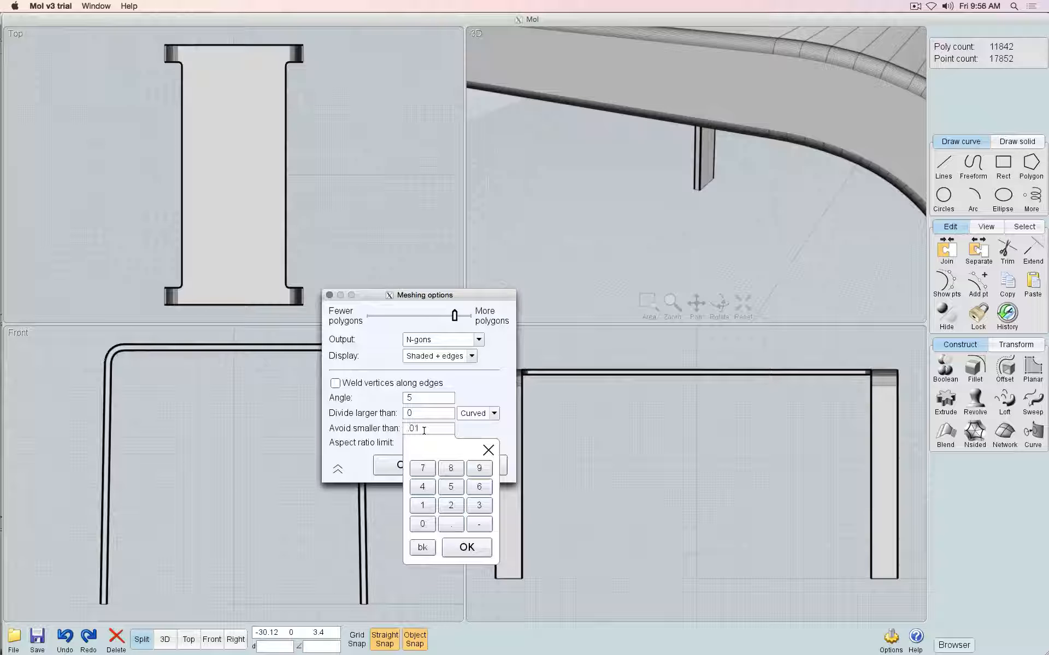
{"action": "key", "text": "Tab"}
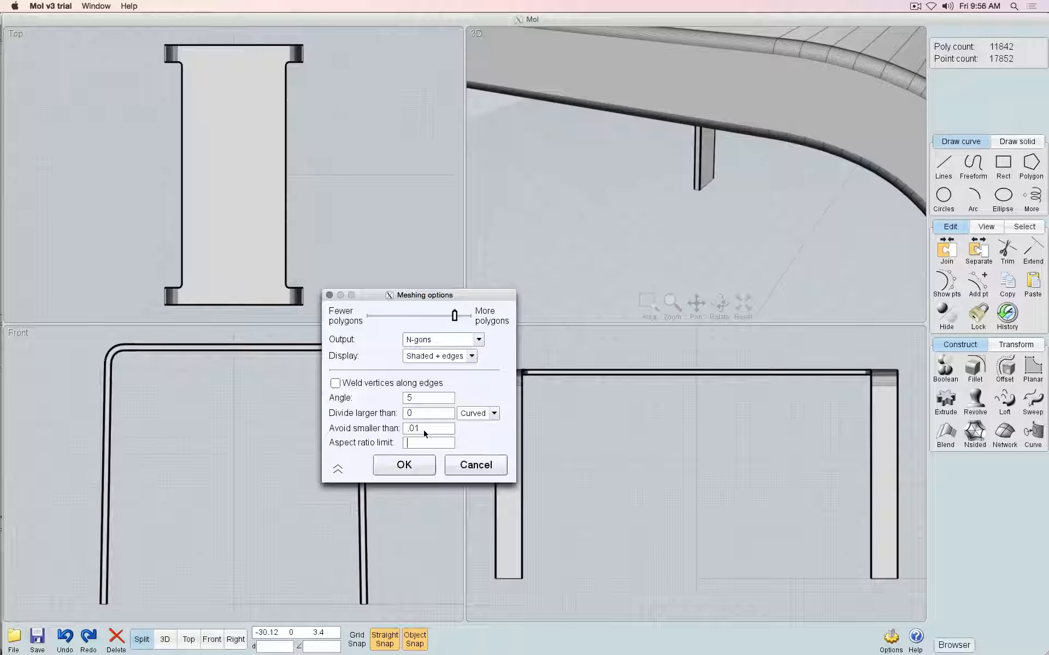
{"action": "left_click", "coordinate": [424, 429]}
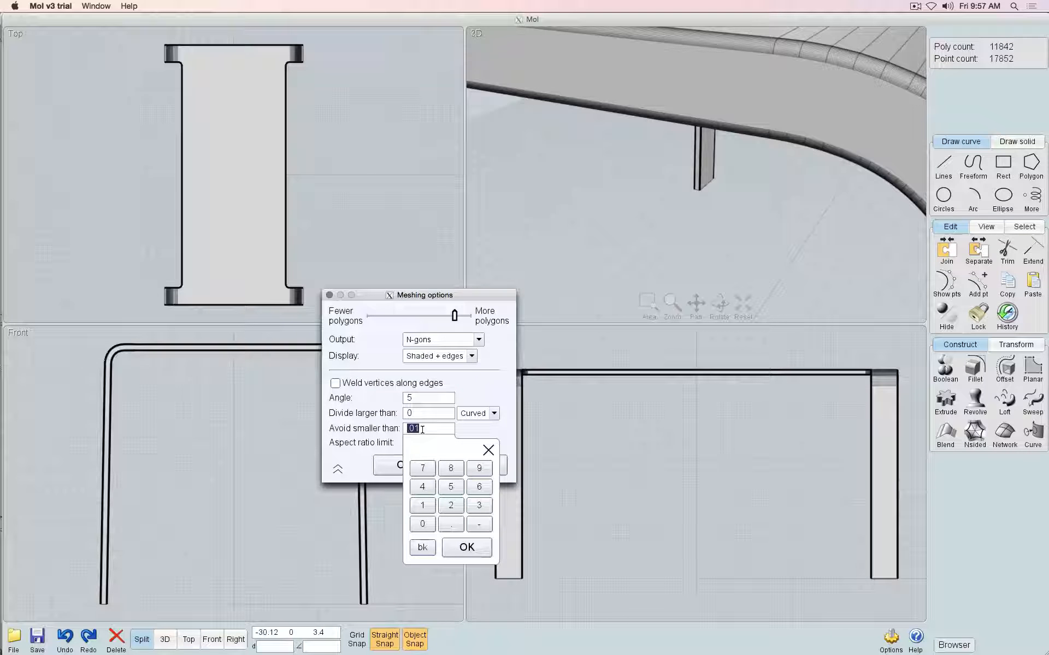
{"action": "left_click", "coordinate": [422, 430]}
{"action": "left_click", "coordinate": [419, 429]}
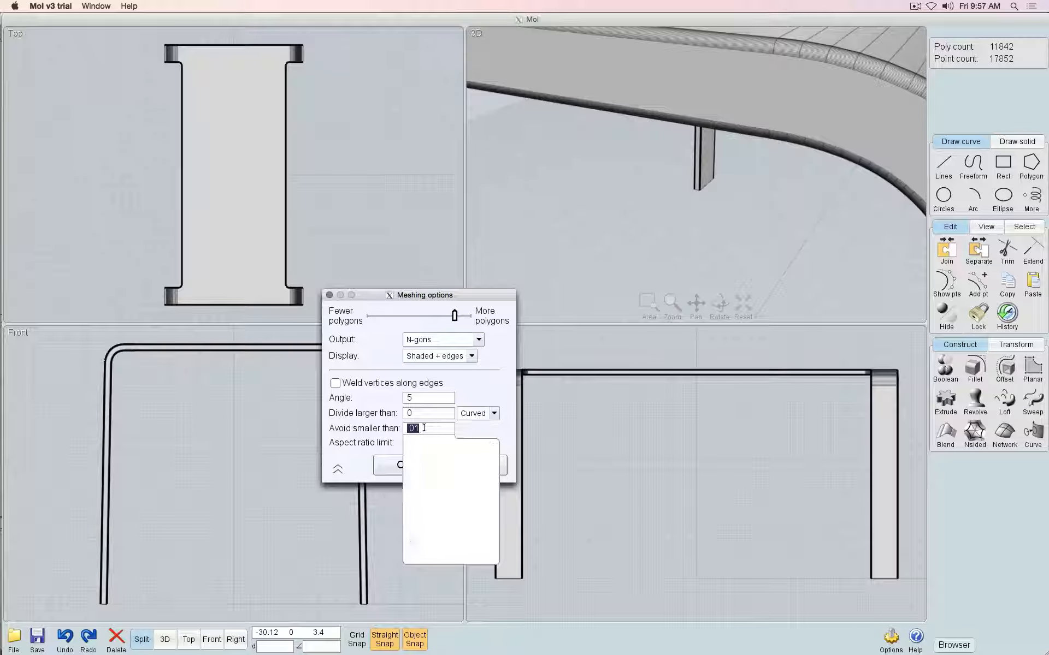
{"action": "left_click", "coordinate": [451, 527]}
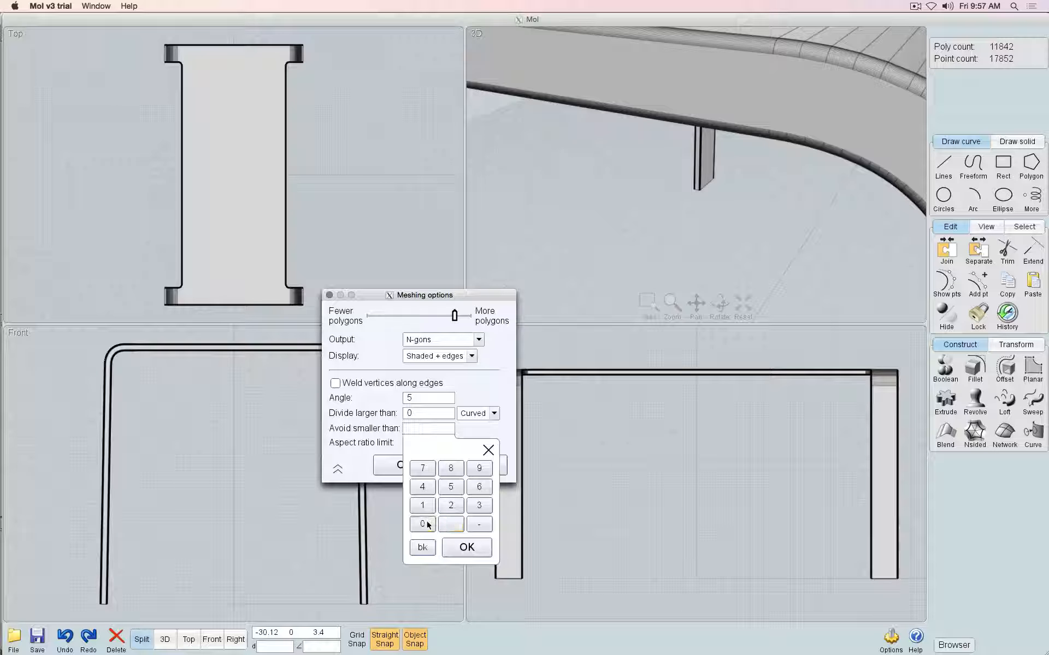
{"action": "left_click", "coordinate": [422, 524]}
{"action": "left_click", "coordinate": [451, 487]}
{"action": "left_click", "coordinate": [467, 547]}
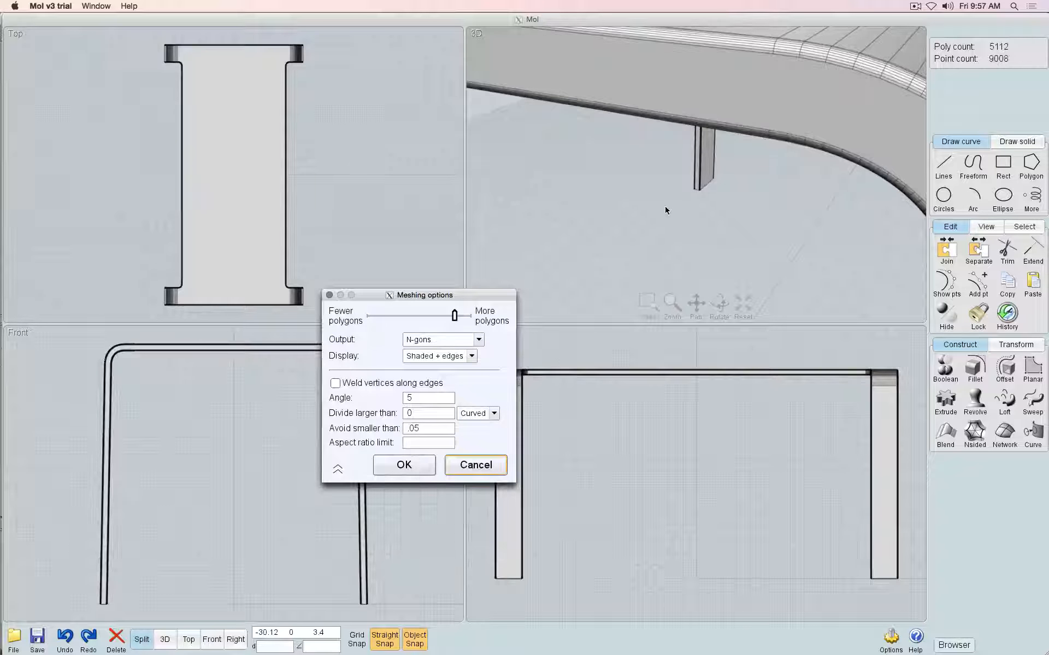
Inspect the mesh on the rounded corner and its fillet, and complete the OBJ export with the current meshing options
{"action": "scroll", "coordinate": [743, 197], "scroll_direction": "up", "scroll_amount": 5}
{"action": "right_click_drag", "start_coordinate": [742, 195], "coordinate": [745, 190]}
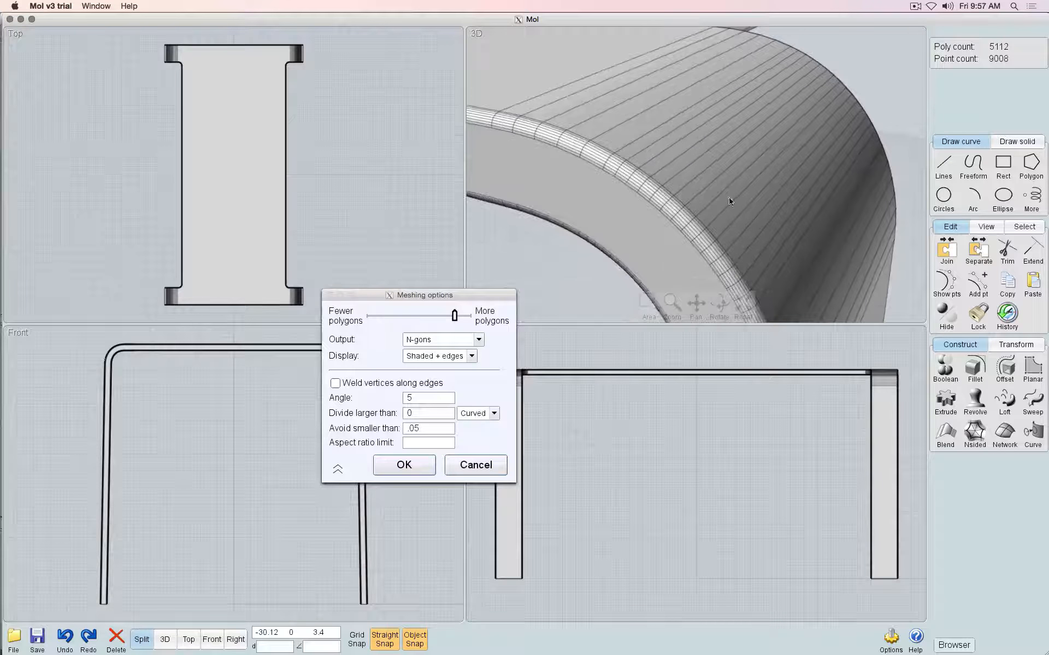
{"action": "left_click", "coordinate": [406, 469]}
{"action": "scroll", "coordinate": [600, 270], "scroll_direction": "up", "scroll_amount": 5}
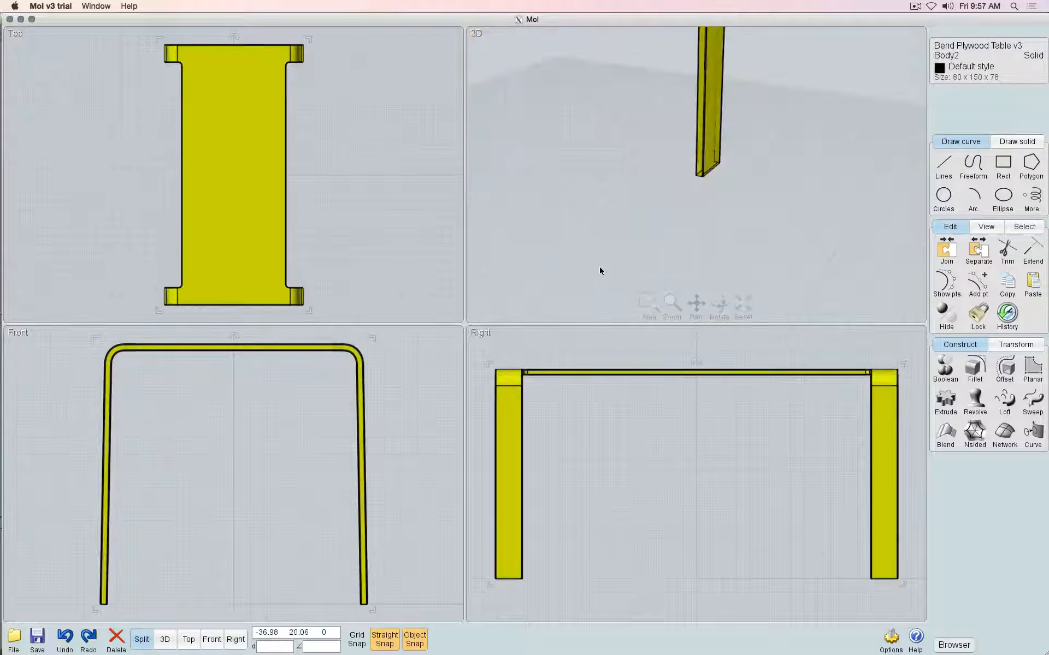
{"action": "scroll", "coordinate": [598, 267], "scroll_direction": "down", "scroll_amount": 5}
Switch to Blender and import Table.obj from the Desktop as a Wavefront OBJ
{"action": "mouse_move", "coordinate": [365, 651]}
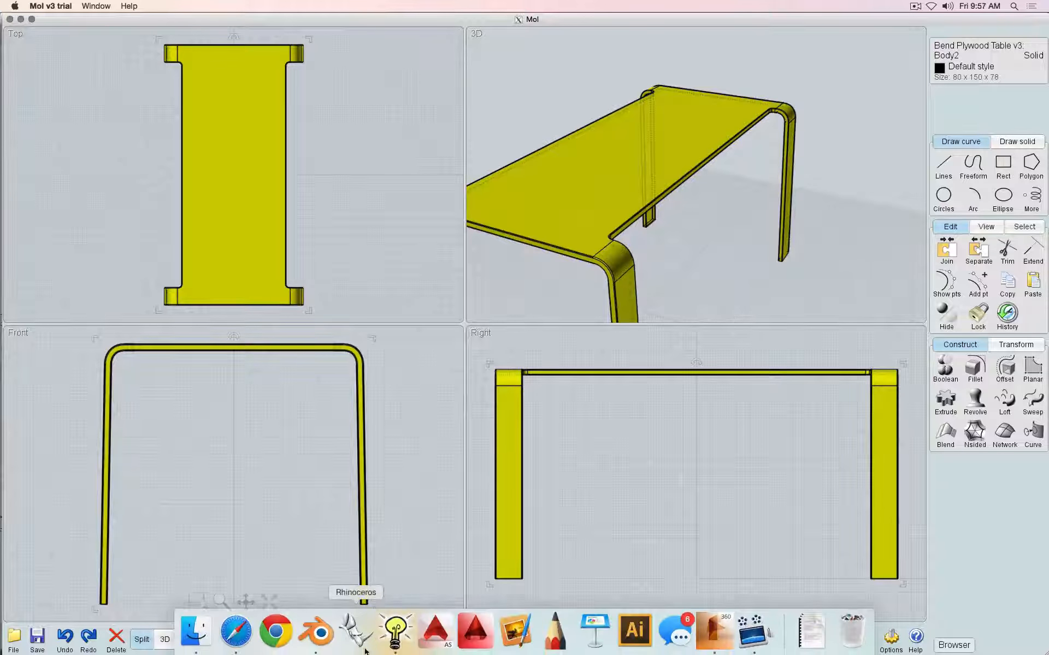
{"action": "left_click", "coordinate": [316, 633]}
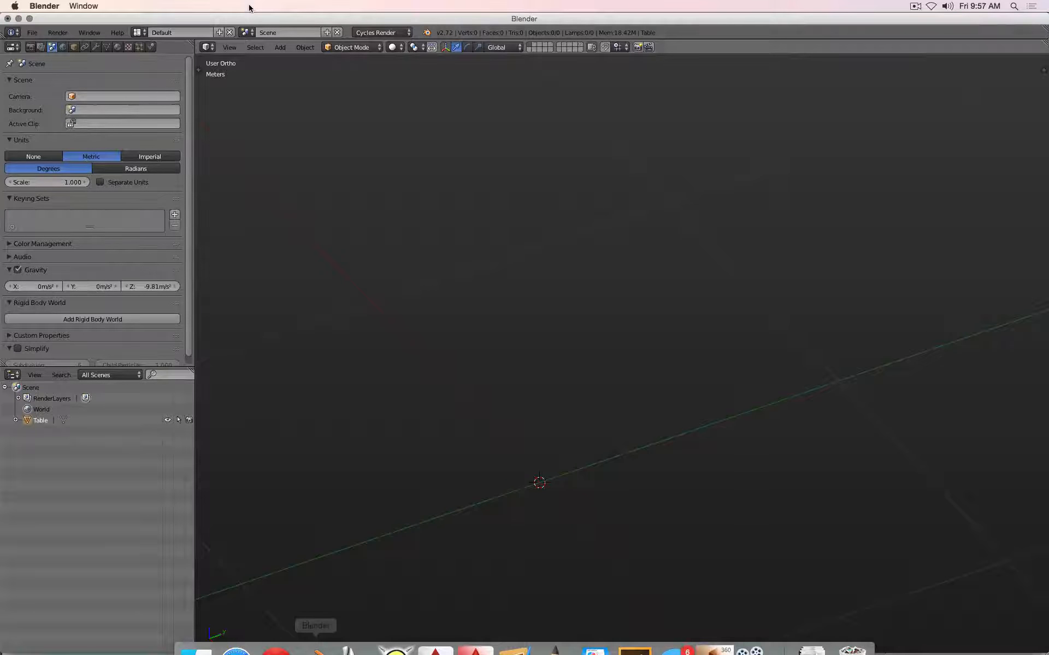
{"action": "left_click", "coordinate": [32, 32]}
{"action": "mouse_move", "coordinate": [80, 219]}
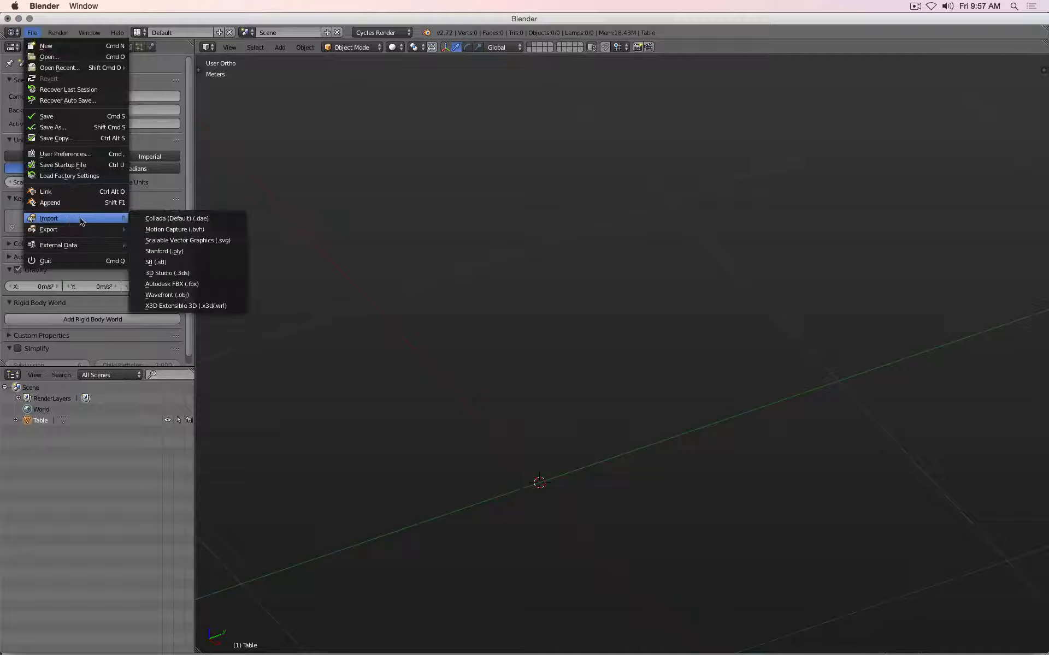
{"action": "left_click", "coordinate": [212, 299]}
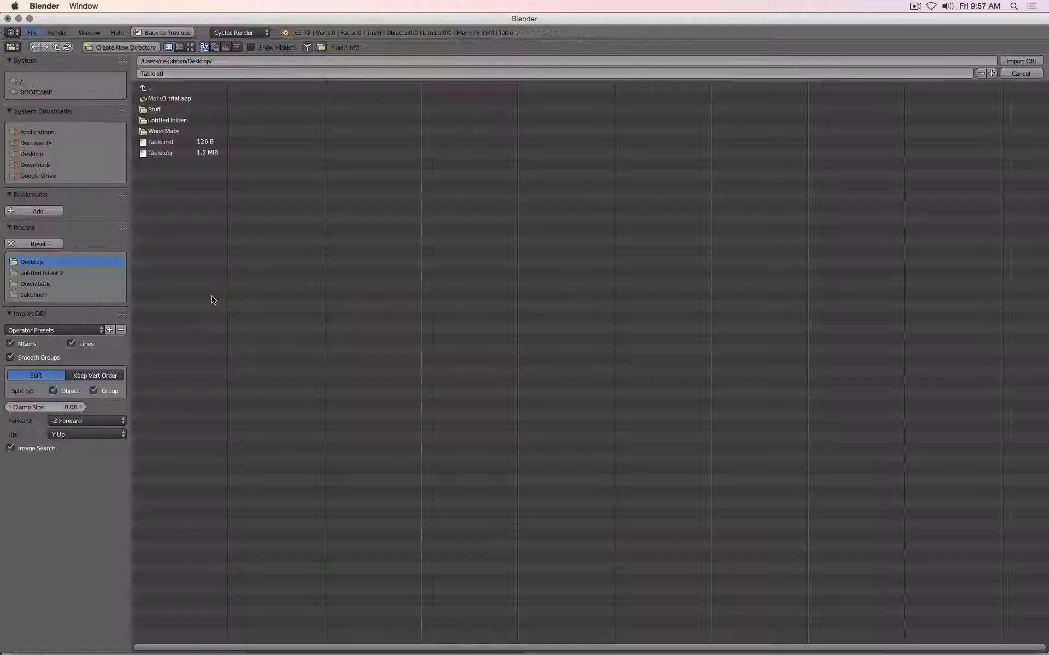
{"action": "left_click", "coordinate": [172, 156]}
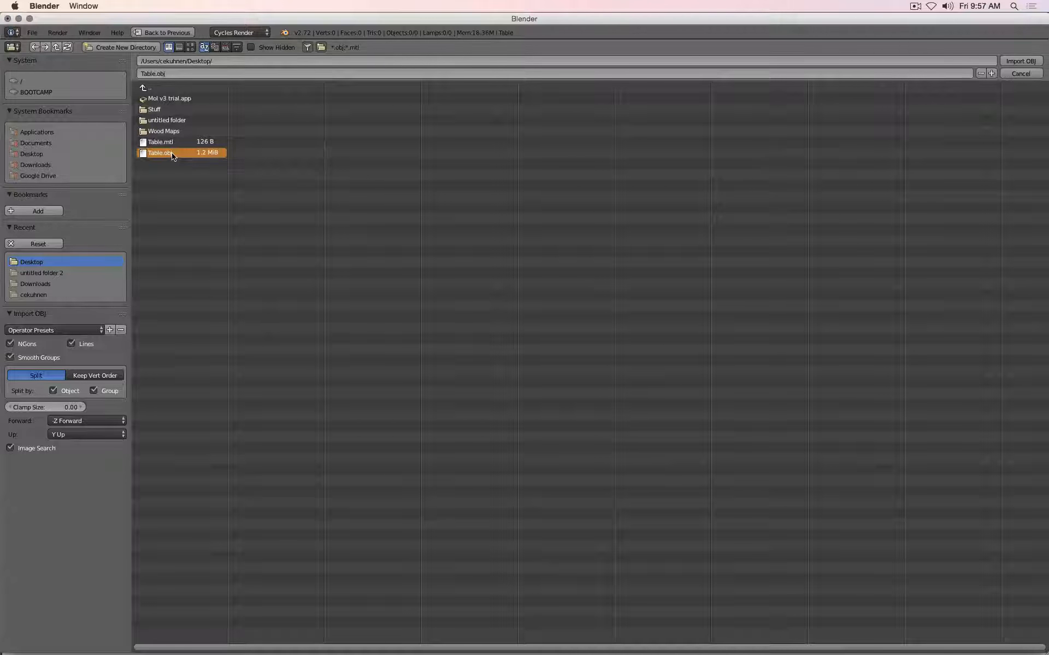
{"action": "double_click", "coordinate": [172, 156]}
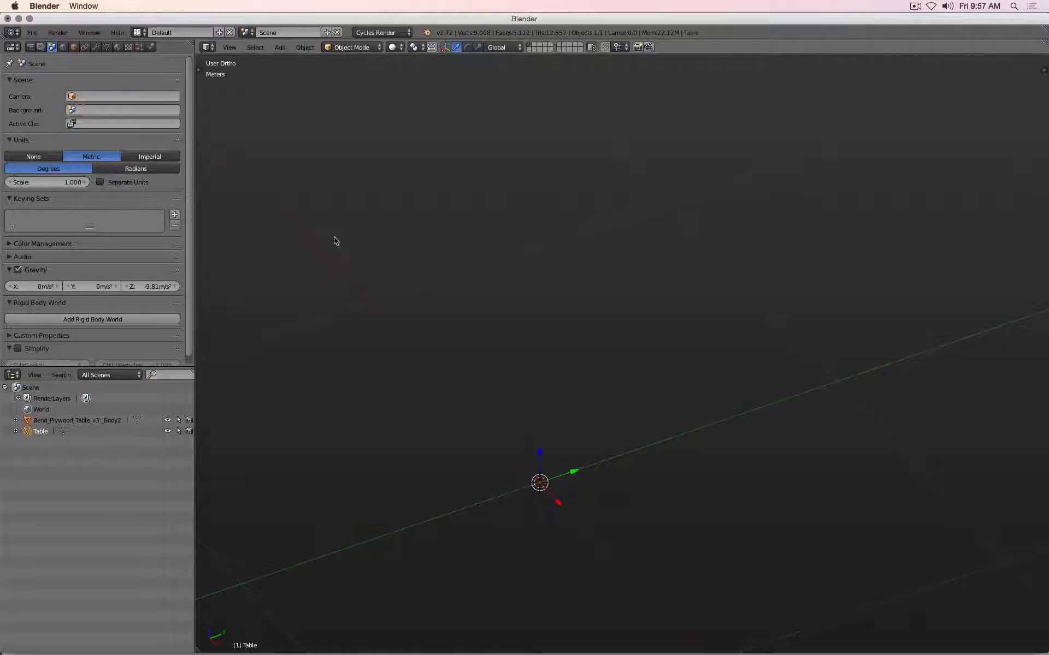
Scale the imported table by .001 and frame it in the view
{"action": "type", "text": "s.001"}
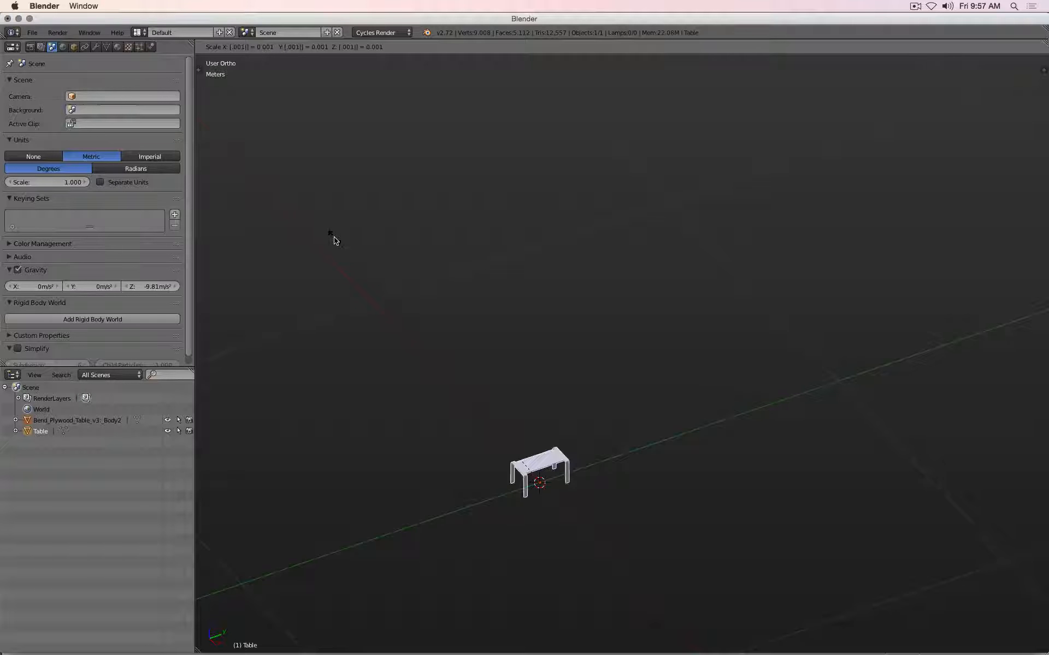
{"action": "key", "text": "Return"}
{"action": "key", "text": "KP_Decimal"}
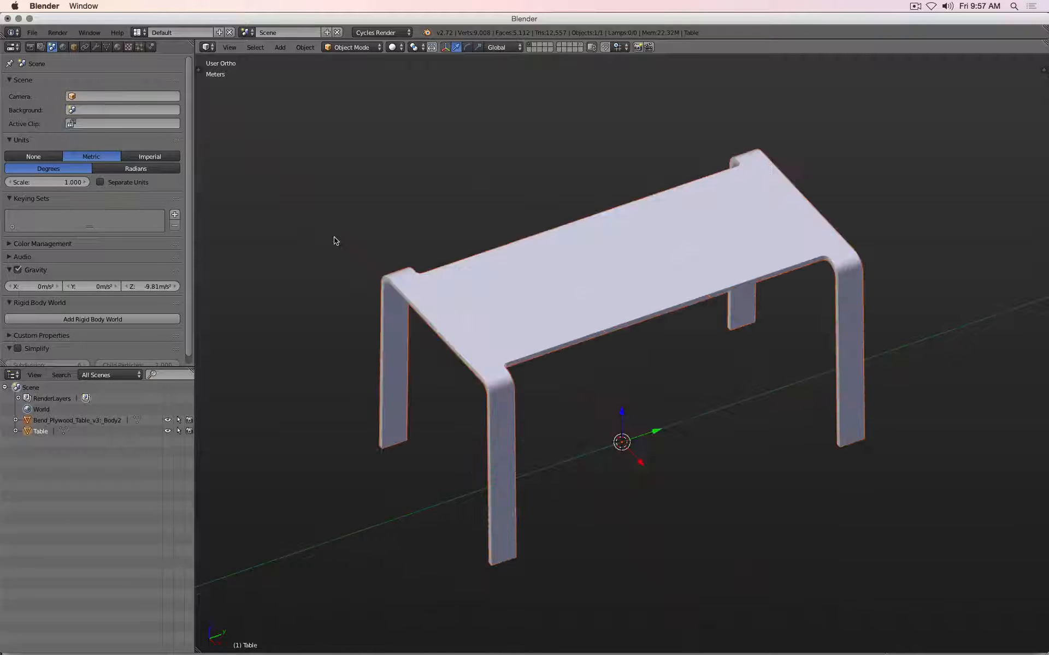
Compare the imported table with the earlier table by viewing both layers together and each one alone
{"action": "left_click", "coordinate": [579, 45], "text": "shift"}
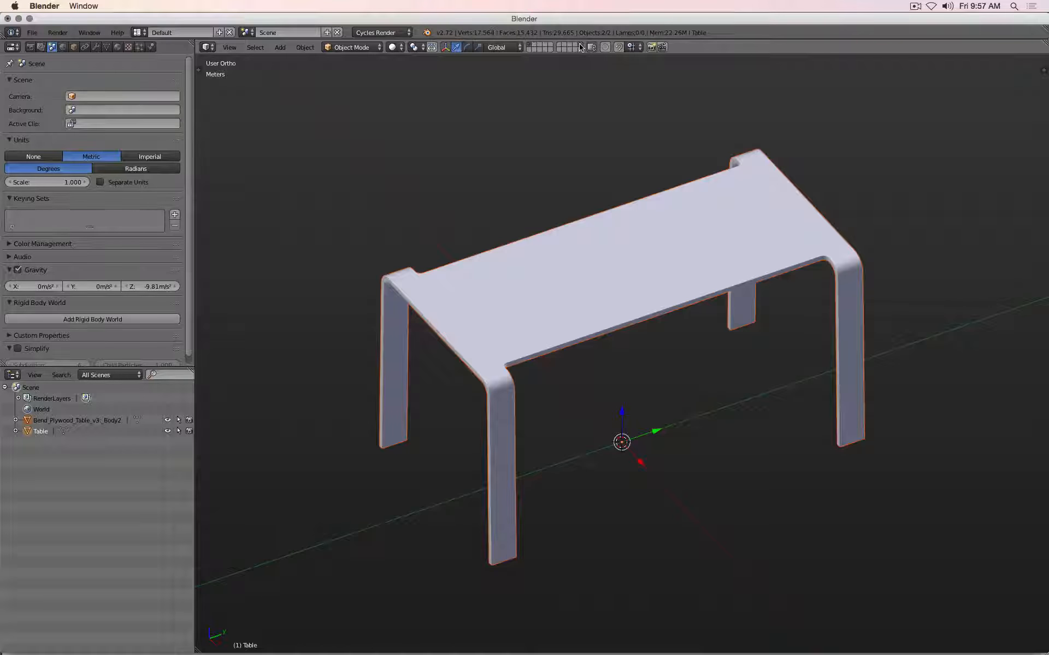
{"action": "left_click", "coordinate": [579, 45]}
{"action": "scroll", "coordinate": [536, 214], "scroll_direction": "up", "scroll_amount": 4}
{"action": "scroll", "coordinate": [536, 214], "scroll_direction": "down", "scroll_amount": 15}
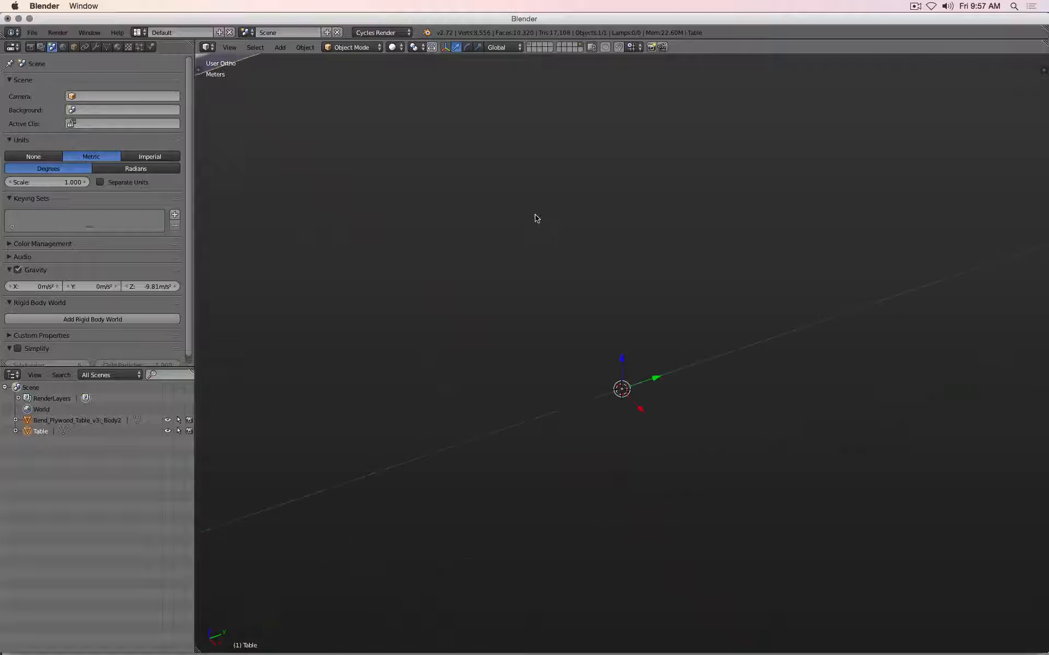
{"action": "scroll", "coordinate": [536, 214], "scroll_direction": "up", "scroll_amount": 1}
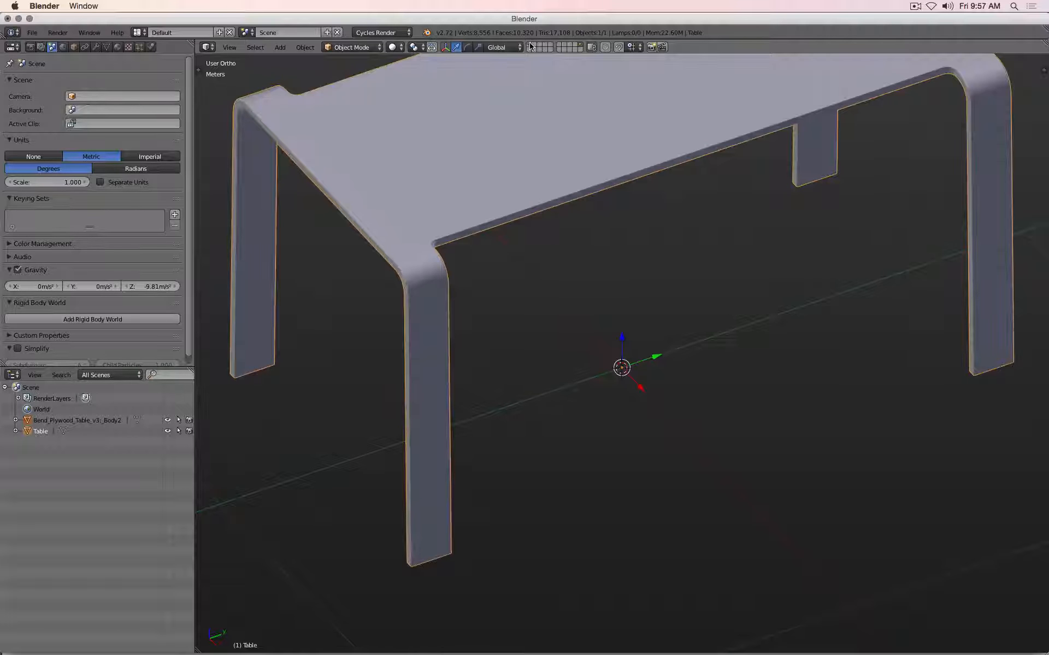
{"action": "left_click", "coordinate": [530, 47]}
{"action": "scroll", "coordinate": [616, 404], "scroll_direction": "down", "scroll_amount": 5}
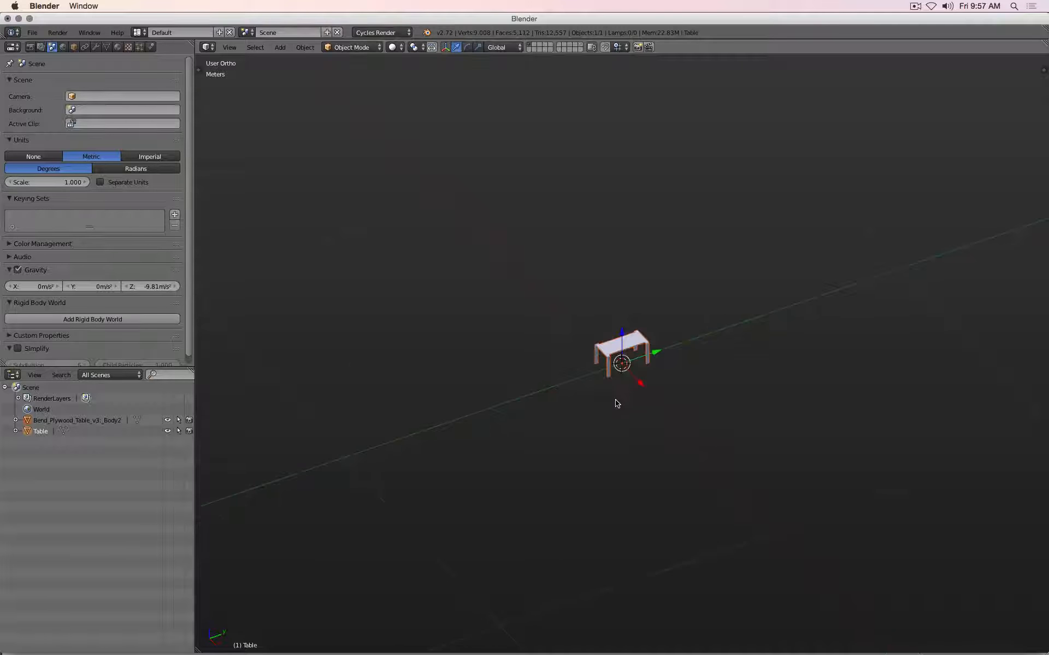
Display the layers of the imported table and the earlier table together
{"action": "key", "text": "2"}
{"action": "key", "text": "shift+1"}
{"action": "scroll", "coordinate": [613, 402], "scroll_direction": "down", "scroll_amount": 4}
{"action": "key", "text": "1"}
{"action": "scroll", "coordinate": [612, 398], "scroll_direction": "down", "scroll_amount": 5}
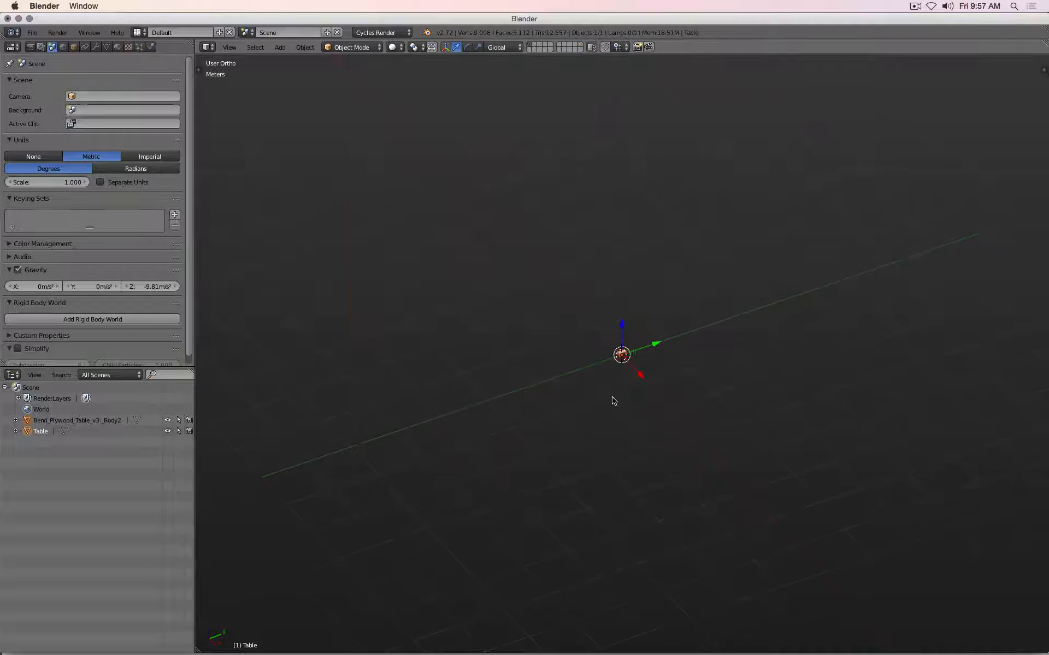
{"action": "left_click", "coordinate": [581, 43], "text": "shift"}
{"action": "scroll", "coordinate": [567, 159], "scroll_direction": "down", "scroll_amount": 10}
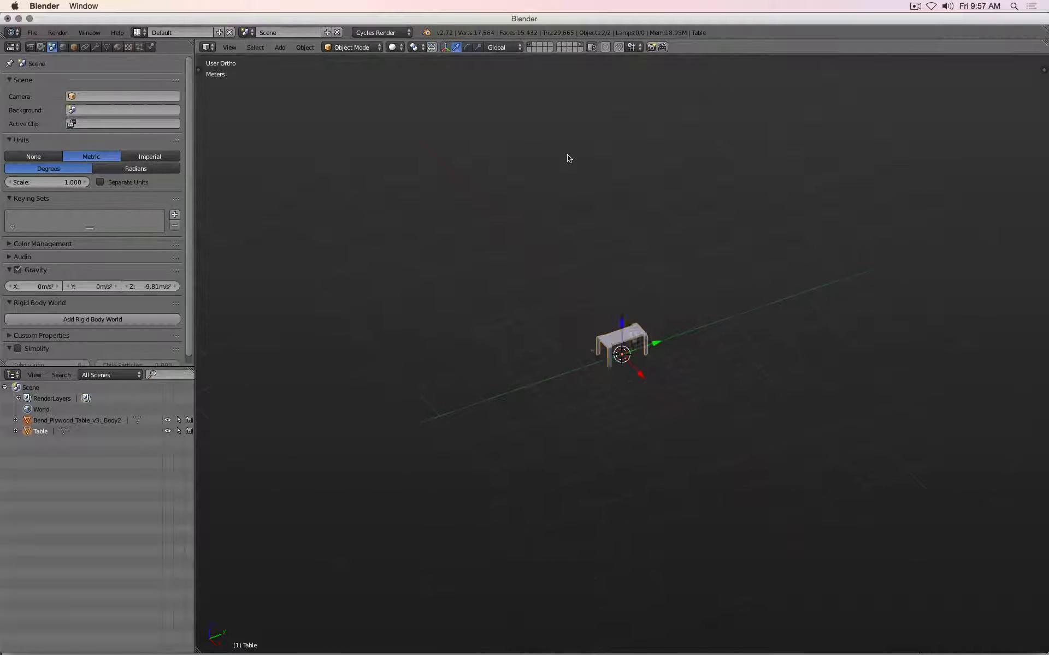
Show the imported table's transform values and scale it down freehand to about 1.2 by 1.17 by 2.25 m
{"action": "right_click", "coordinate": [405, 169]}
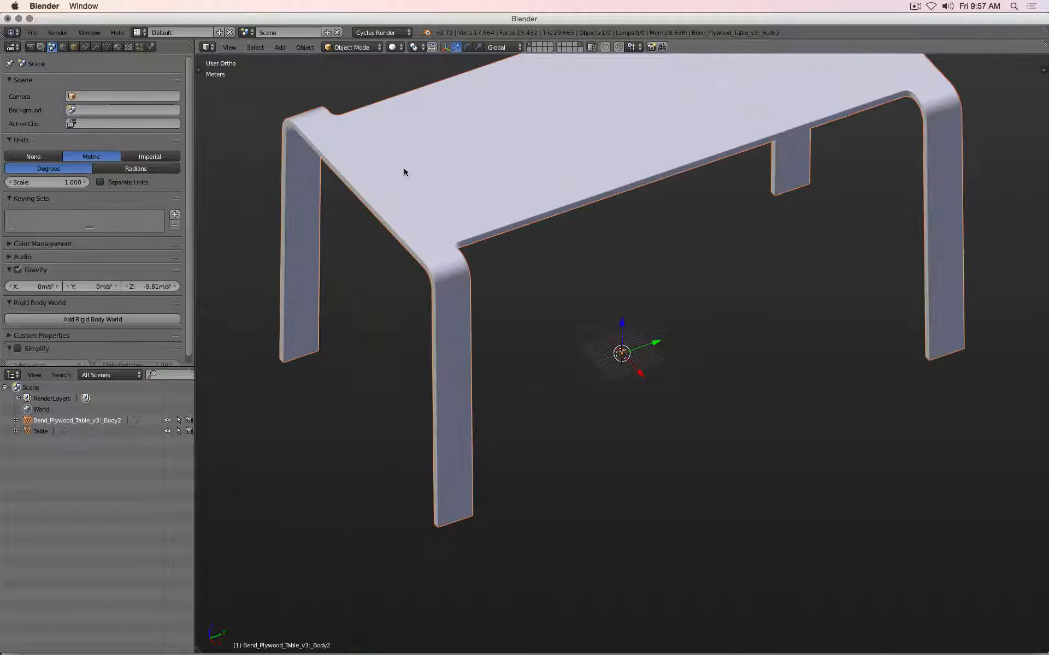
{"action": "key", "text": "n"}
{"action": "key", "text": "s"}
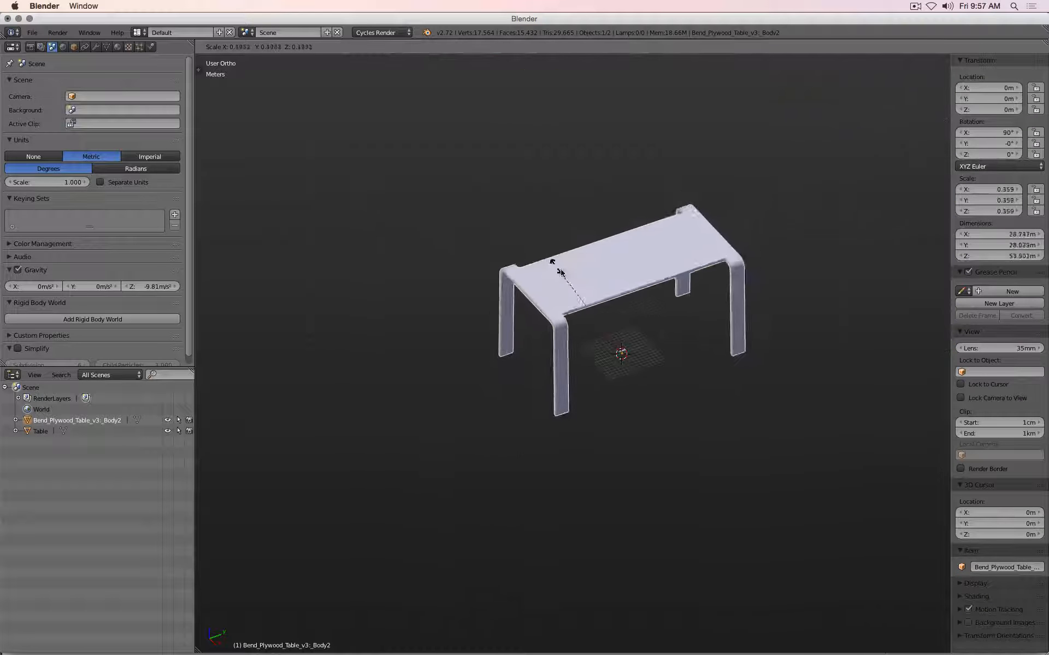
{"action": "left_click", "coordinate": [629, 335]}
{"action": "scroll", "coordinate": [631, 335], "scroll_direction": "up", "scroll_amount": 6}
{"action": "key", "text": "s"}
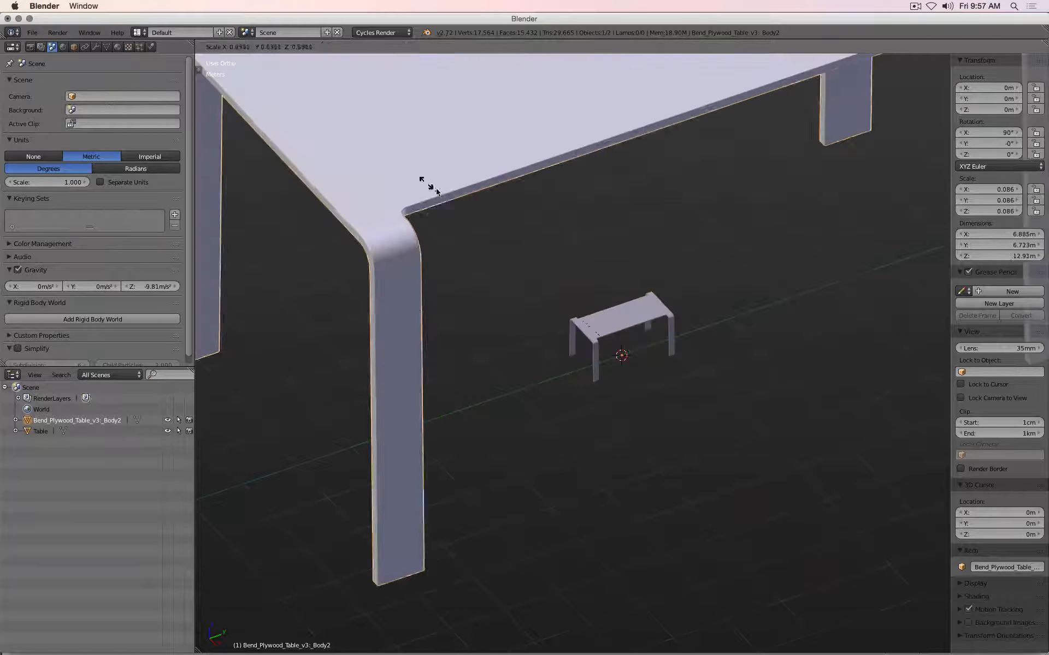
{"action": "left_click", "coordinate": [580, 302]}
{"action": "scroll", "coordinate": [581, 302], "scroll_direction": "up", "scroll_amount": 6}
{"action": "key", "text": "s"}
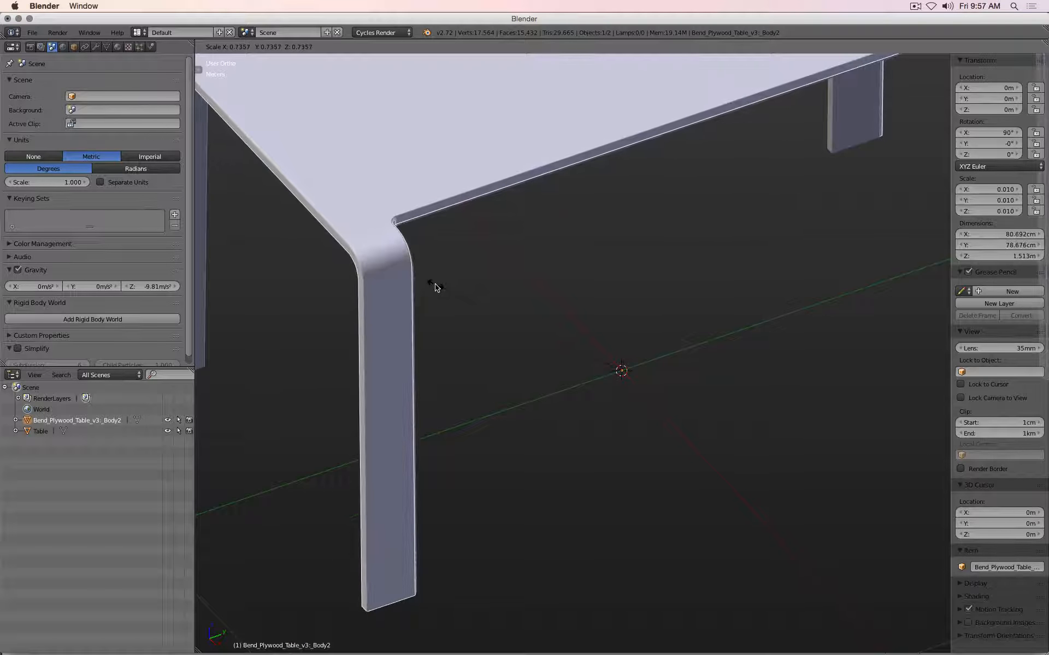
{"action": "left_click", "coordinate": [384, 206]}
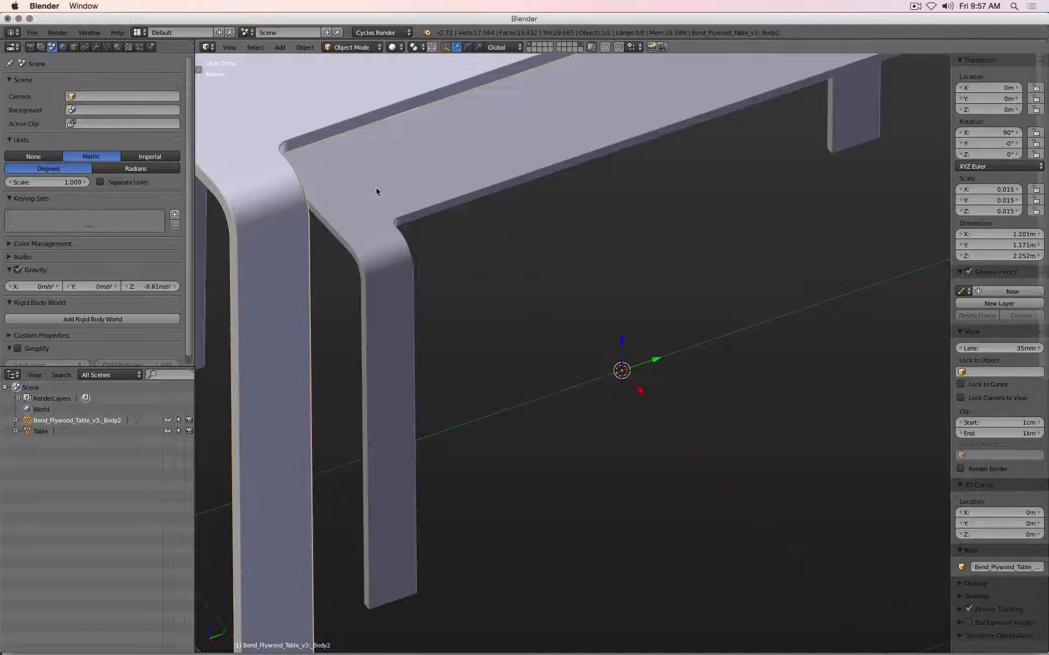
{"action": "scroll", "coordinate": [379, 192], "scroll_direction": "down", "scroll_amount": 5}
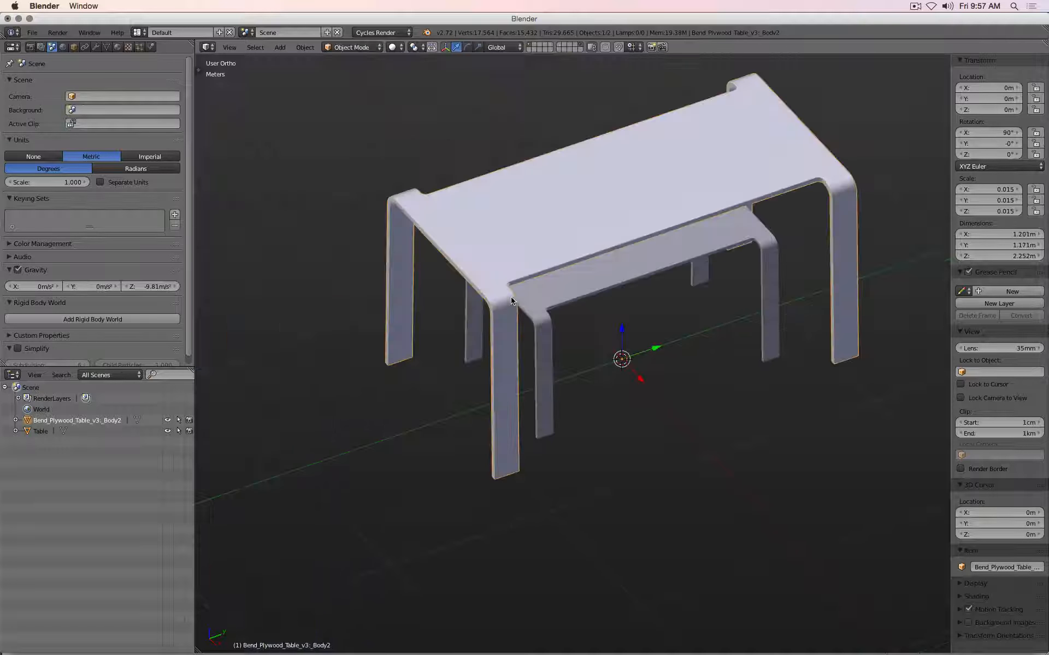
Set the imported table's scale to .01 on the X, Y and Z axes
{"action": "left_click", "coordinate": [983, 190]}
{"action": "type", "text": ".01"}
{"action": "key", "text": "Tab"}
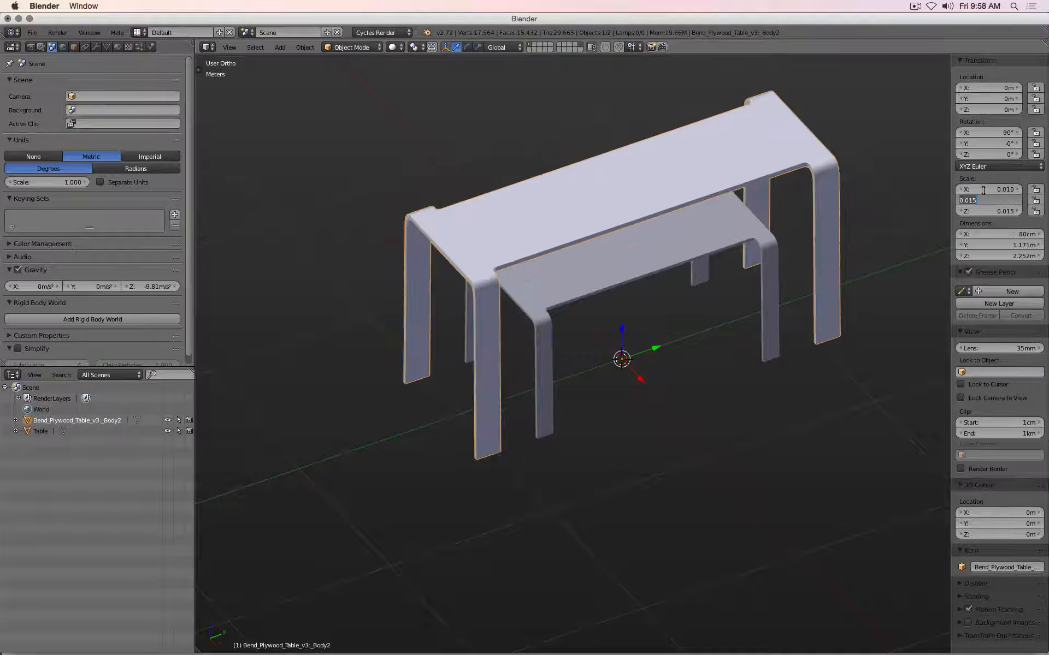
{"action": "type", "text": ".01"}
{"action": "key", "text": "Tab"}
{"action": "type", "text": ".0"}
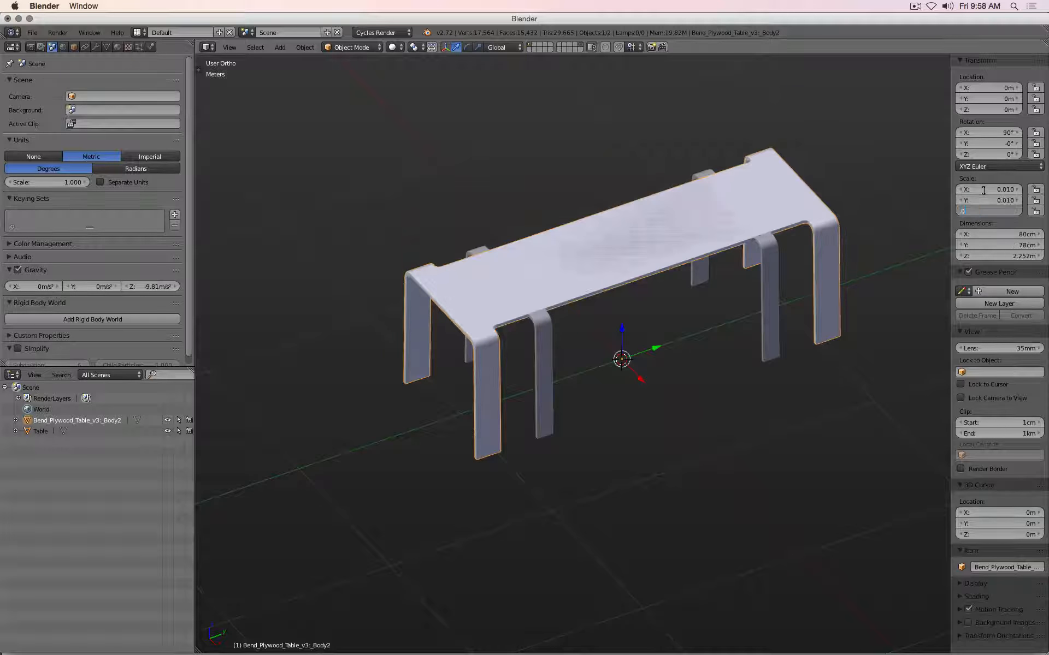
{"action": "type", "text": "1"}
{"action": "key", "text": "Return"}
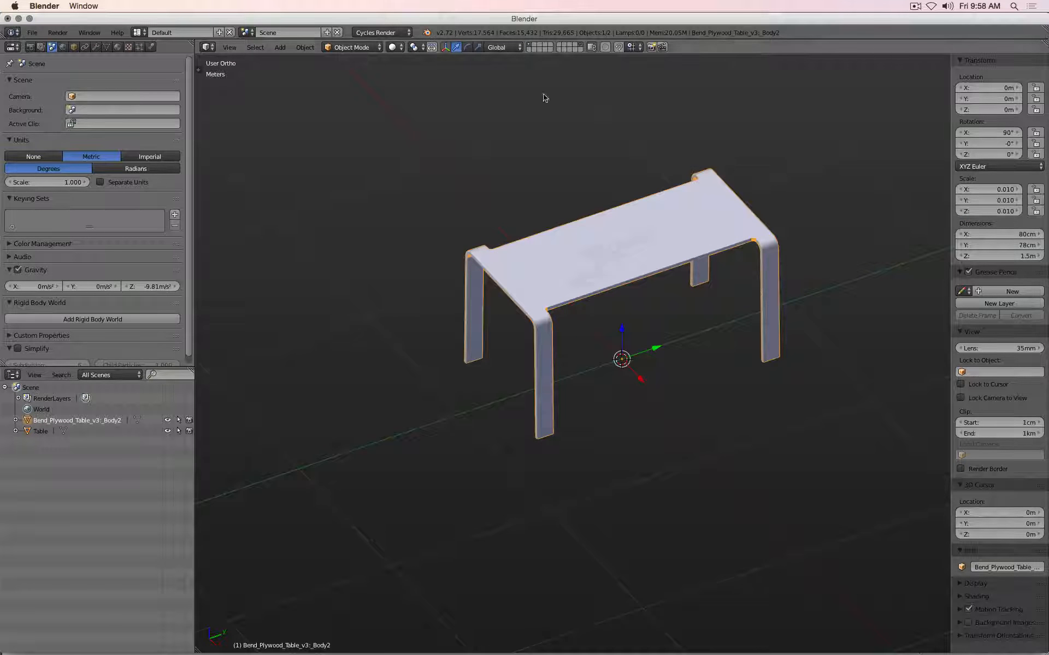
Move the imported table about 1.18 m along the X axis, beside the earlier table, and remove its material slot
{"action": "key", "text": "shift+d"}
{"action": "key", "text": "x"}
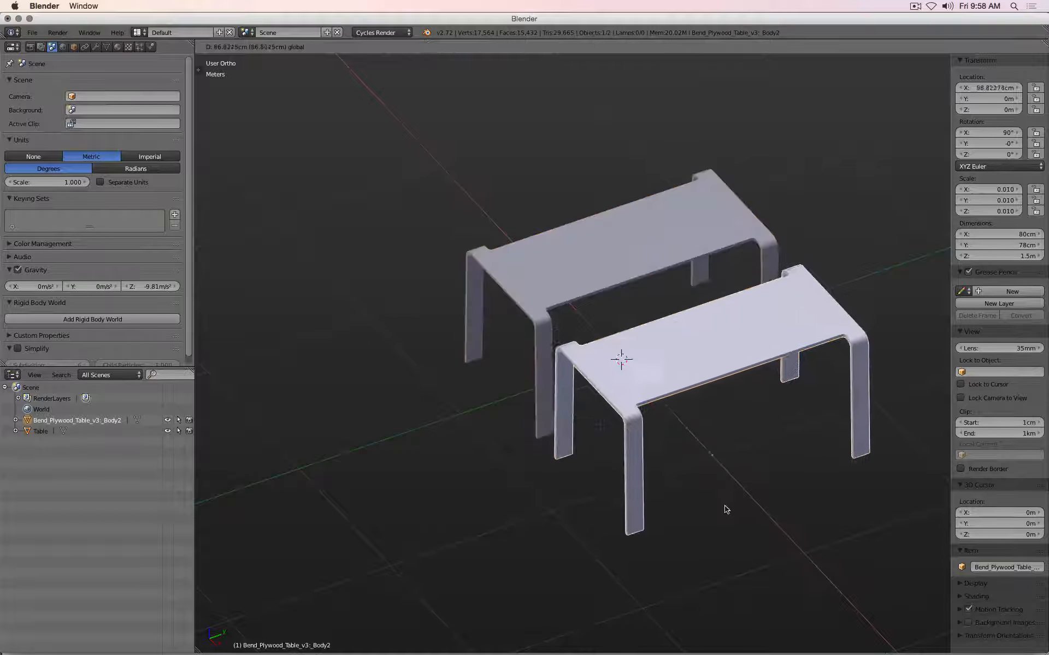
{"action": "left_click", "coordinate": [731, 509]}
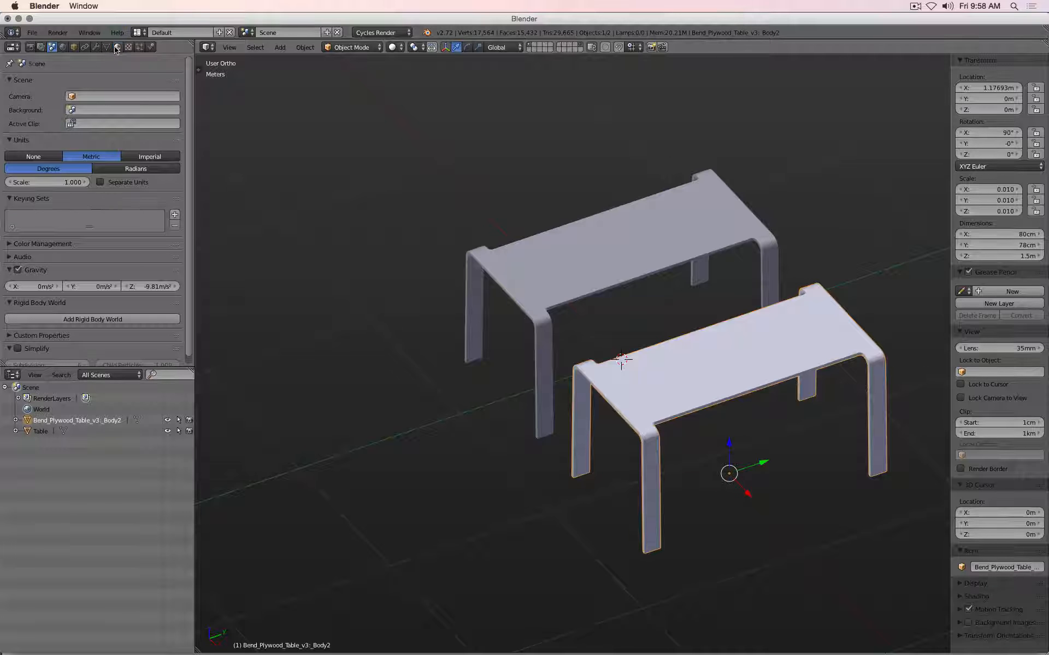
{"action": "left_click", "coordinate": [116, 47]}
{"action": "left_click", "coordinate": [184, 95]}
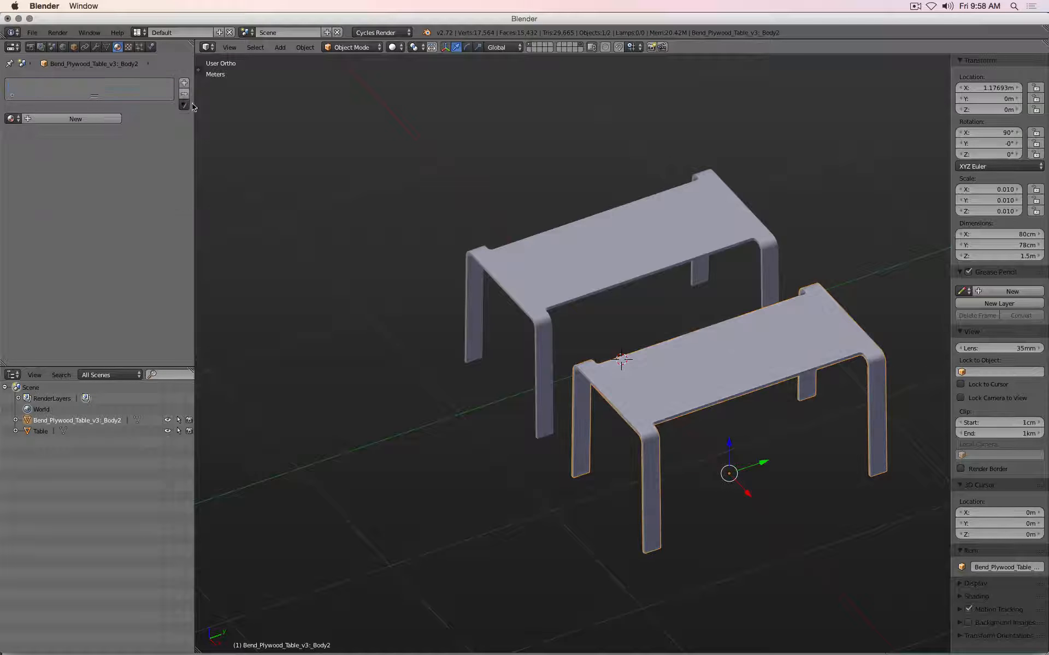
Examine the imported table's mesh around the bent corner and along the tabletop edge in Edit Mode
{"action": "scroll", "coordinate": [581, 376], "scroll_direction": "up", "scroll_amount": 8}
{"action": "key", "text": "Tab"}
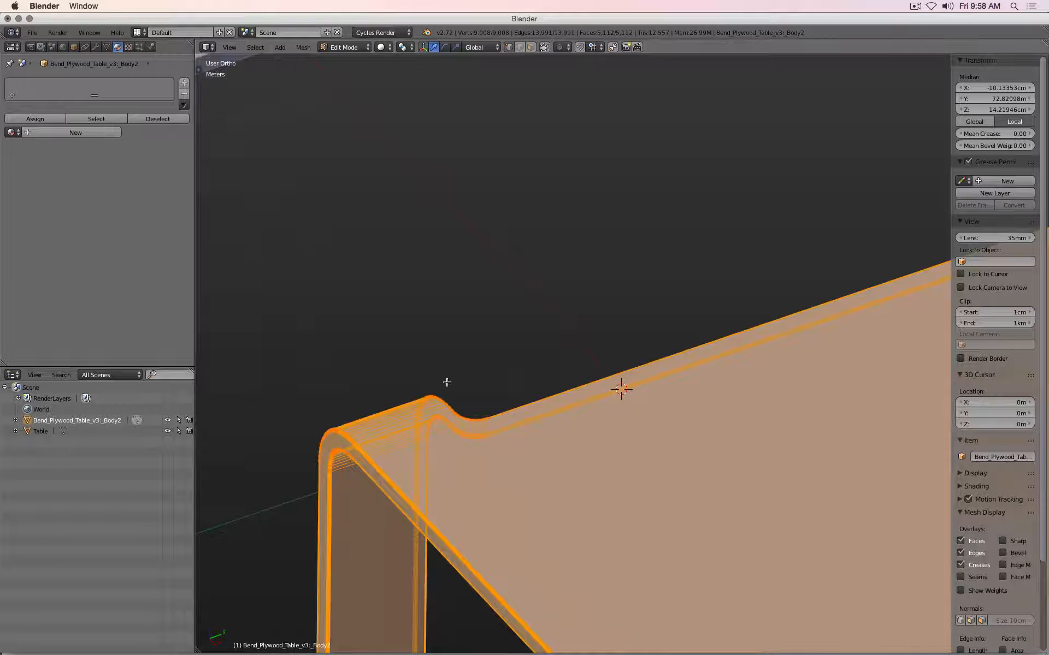
{"action": "scroll", "coordinate": [453, 383], "scroll_direction": "down", "scroll_amount": 5}
{"action": "middle_click_drag", "start_coordinate": [562, 366], "coordinate": [451, 219], "text": "shift"}
{"action": "middle_click_drag", "start_coordinate": [464, 267], "coordinate": [503, 305]}
{"action": "key", "text": "Tab"}
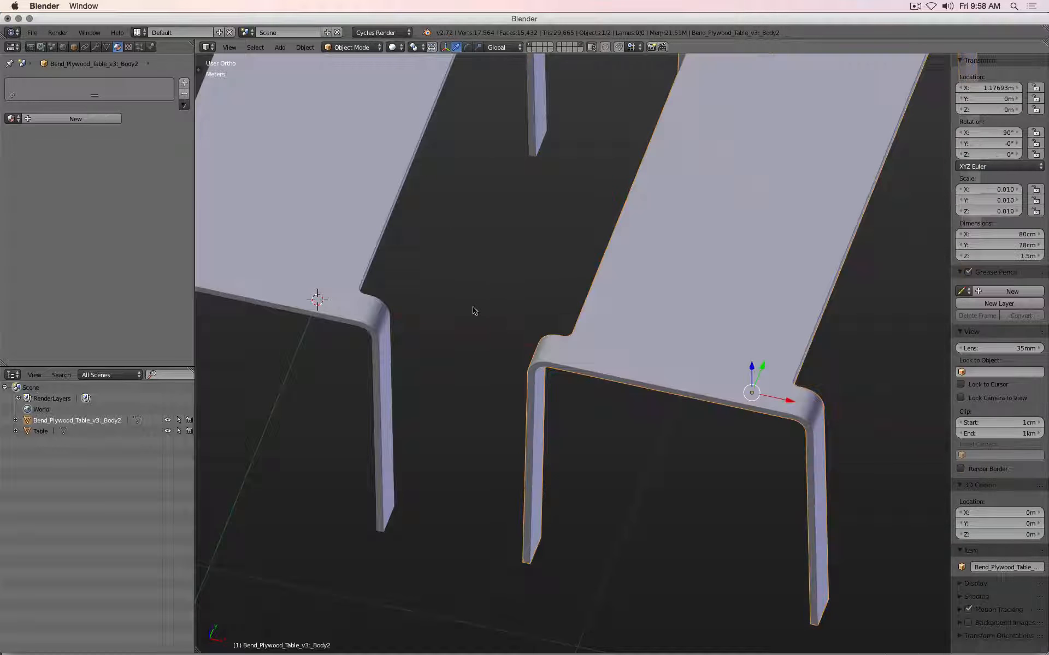
Examine the earlier table's mesh in Edit Mode to compare its edge layout with the imported table
{"action": "right_click", "coordinate": [342, 290]}
{"action": "key", "text": "Tab"}
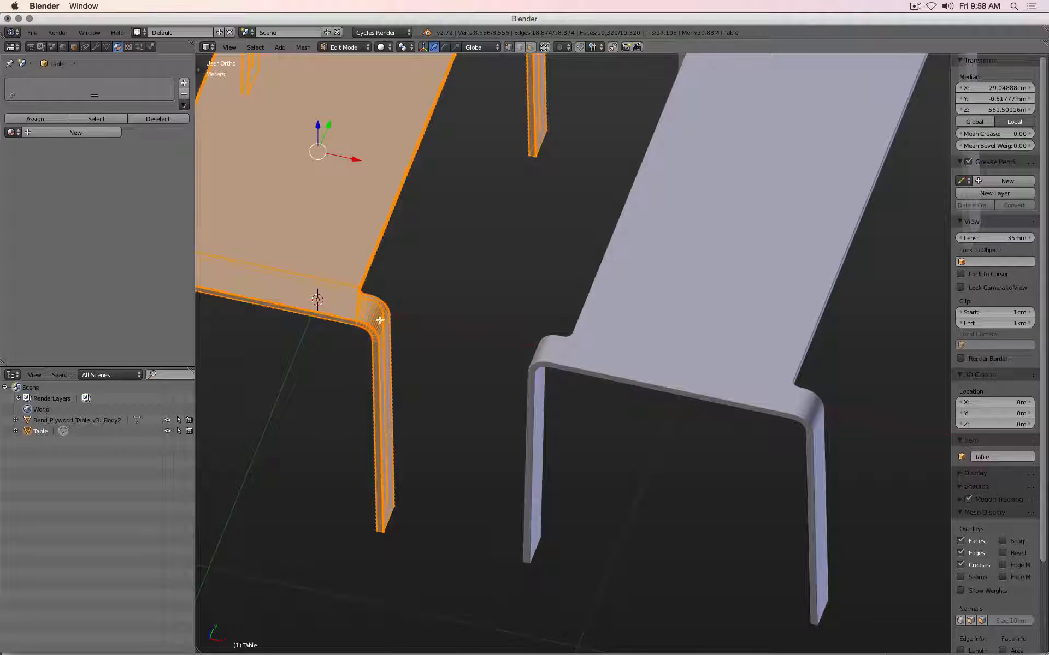
{"action": "key", "text": "Tab"}
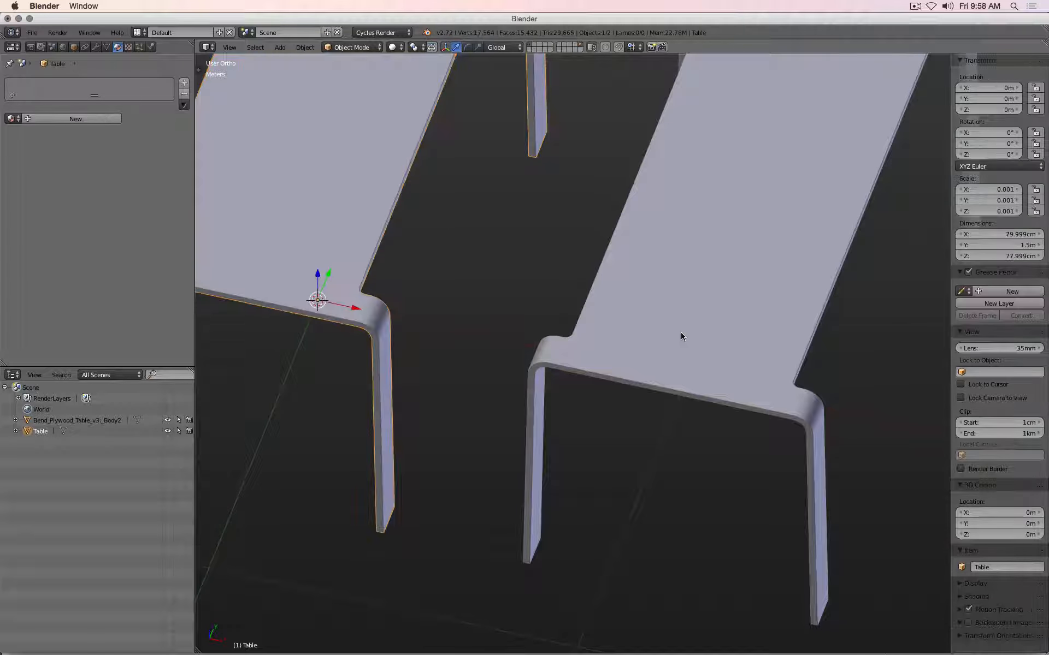
{"action": "key", "text": "Tab"}
{"action": "key", "text": "Tab"}
Examine the whole mesh of the imported table in Edit Mode, including its bent corners and legs
{"action": "right_click", "coordinate": [641, 321]}
{"action": "key", "text": "Tab"}
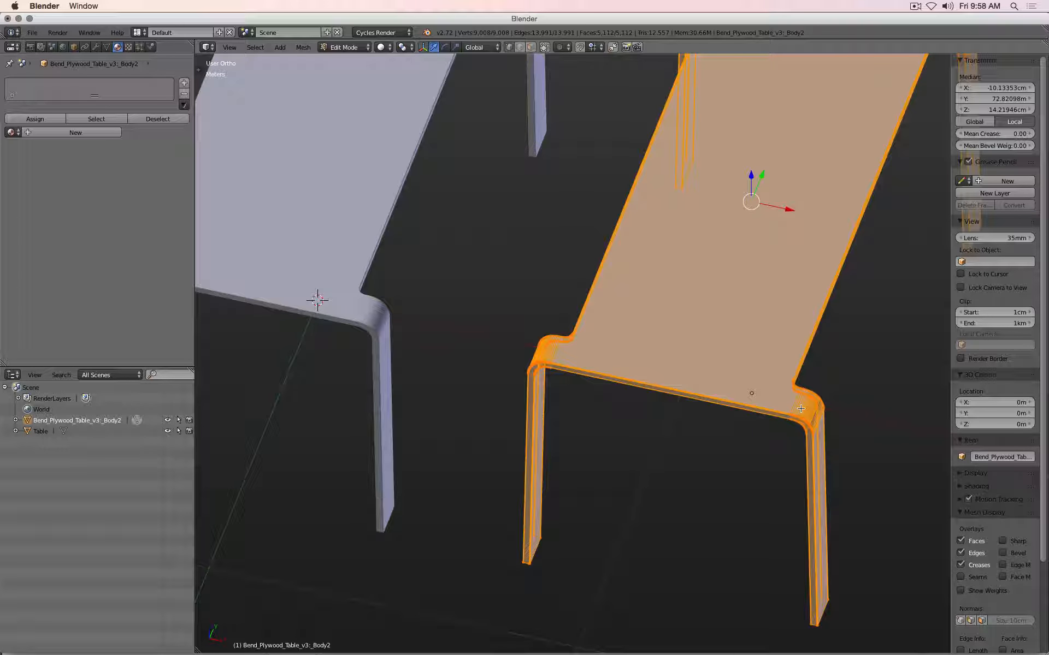
{"action": "scroll", "coordinate": [801, 408], "scroll_direction": "down", "scroll_amount": 5}
{"action": "middle_click_drag", "start_coordinate": [803, 403], "coordinate": [773, 394]}
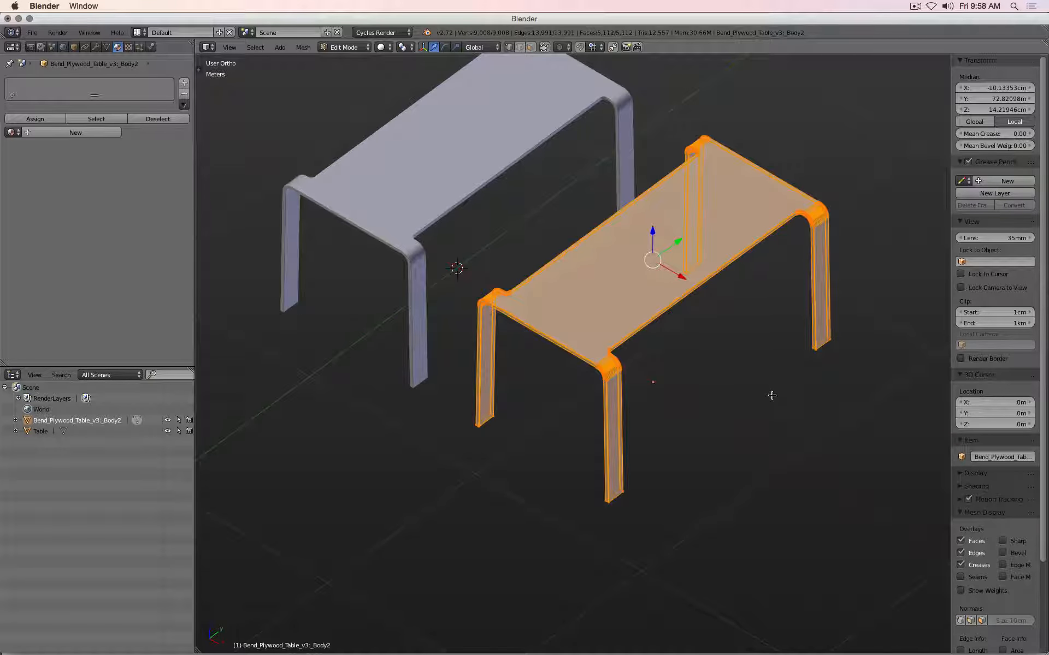
{"action": "middle_click_drag", "start_coordinate": [763, 391], "coordinate": [723, 382]}
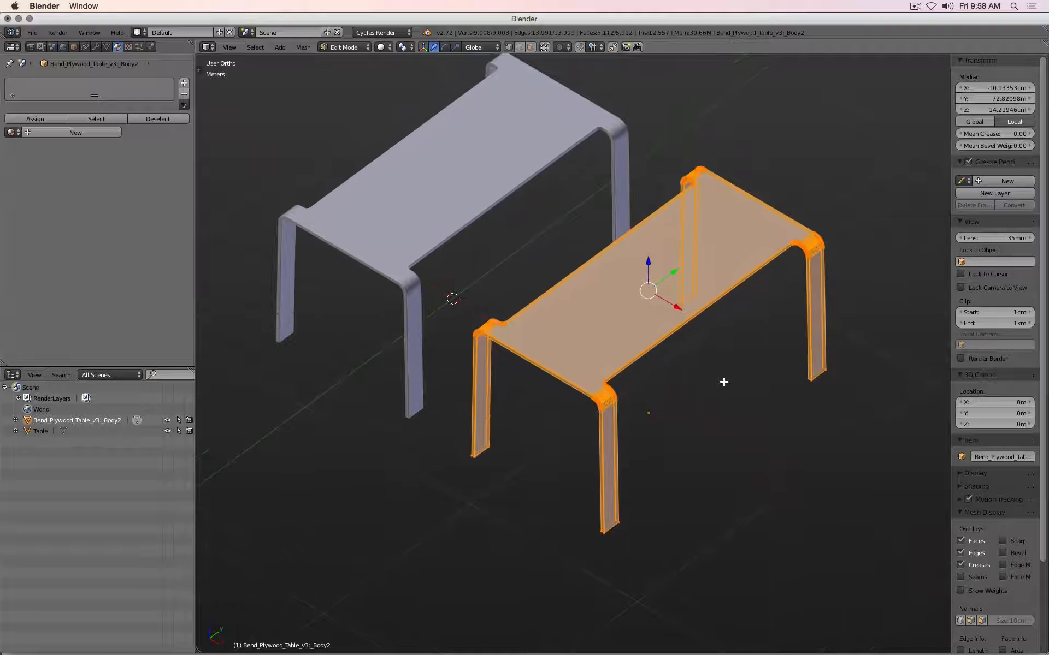
{"action": "key", "text": "Tab"}
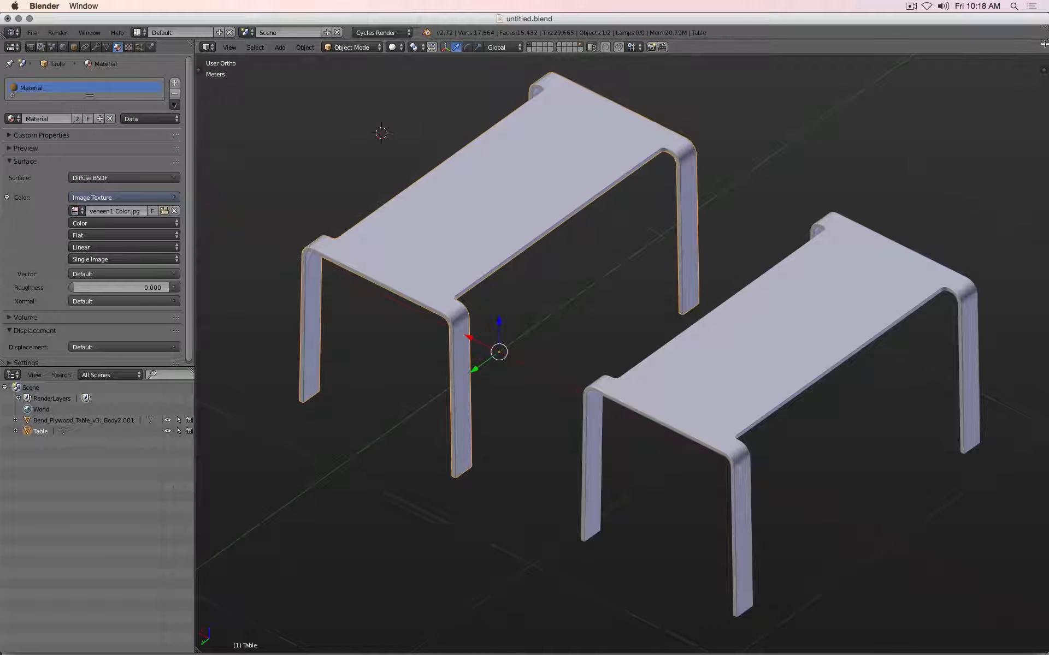
Split the 3D view into upper and lower areas and set the lower one to the UV/Image Editor
{"action": "left_click_drag", "start_coordinate": [1045, 43], "coordinate": [961, 429]}
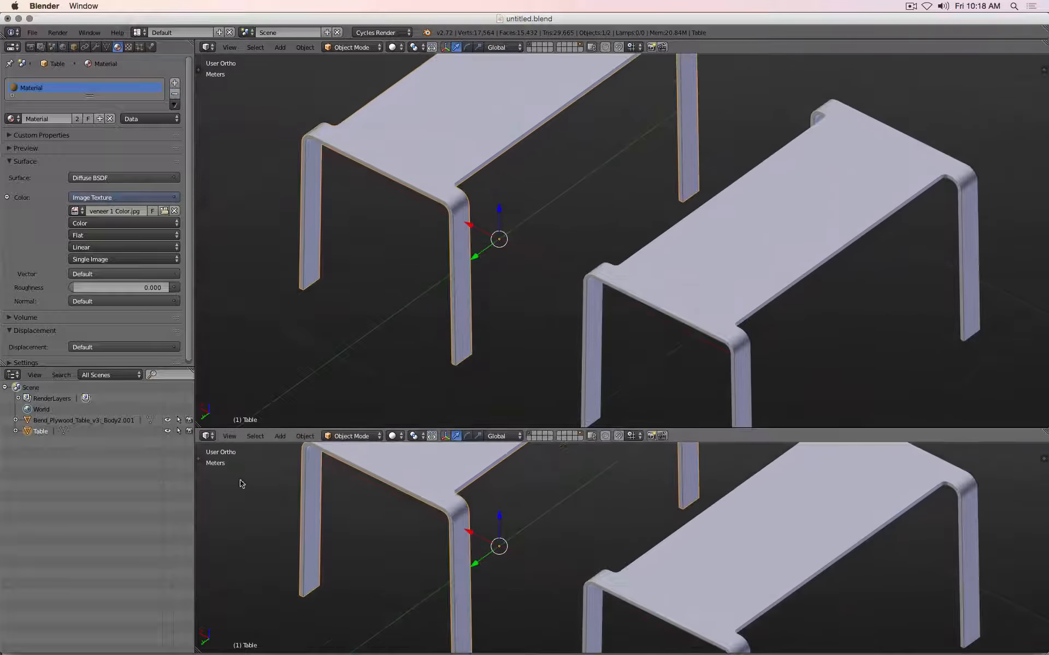
{"action": "left_click", "coordinate": [208, 436]}
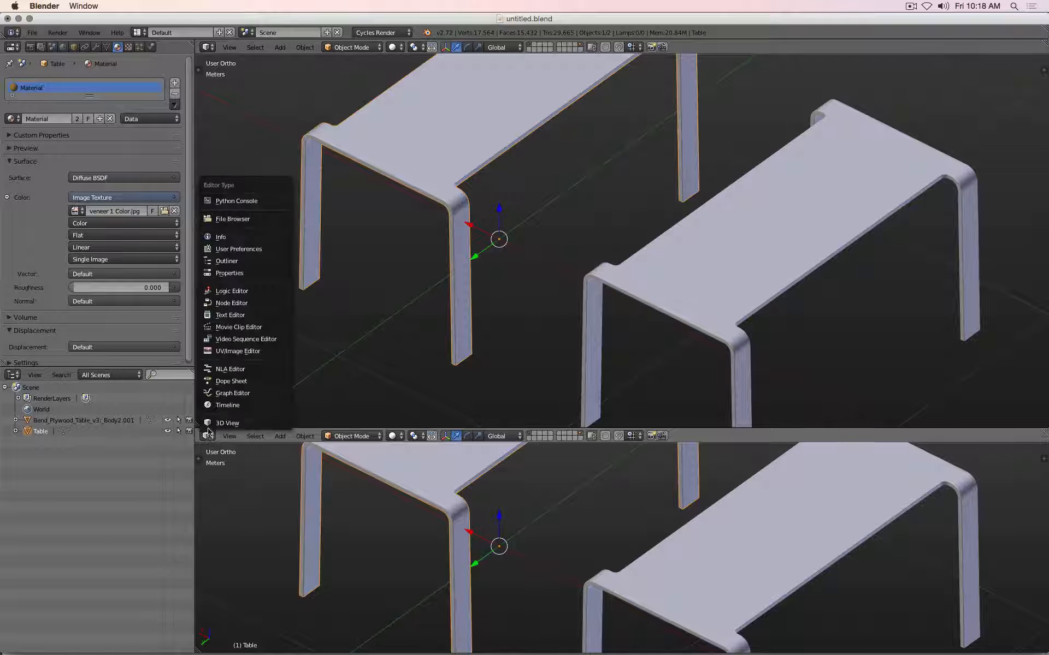
{"action": "left_click", "coordinate": [224, 353]}
Compare the UV layouts of the imported table and the earlier table, with each whole mesh selected in Edit Mode
{"action": "right_click", "coordinate": [676, 267]}
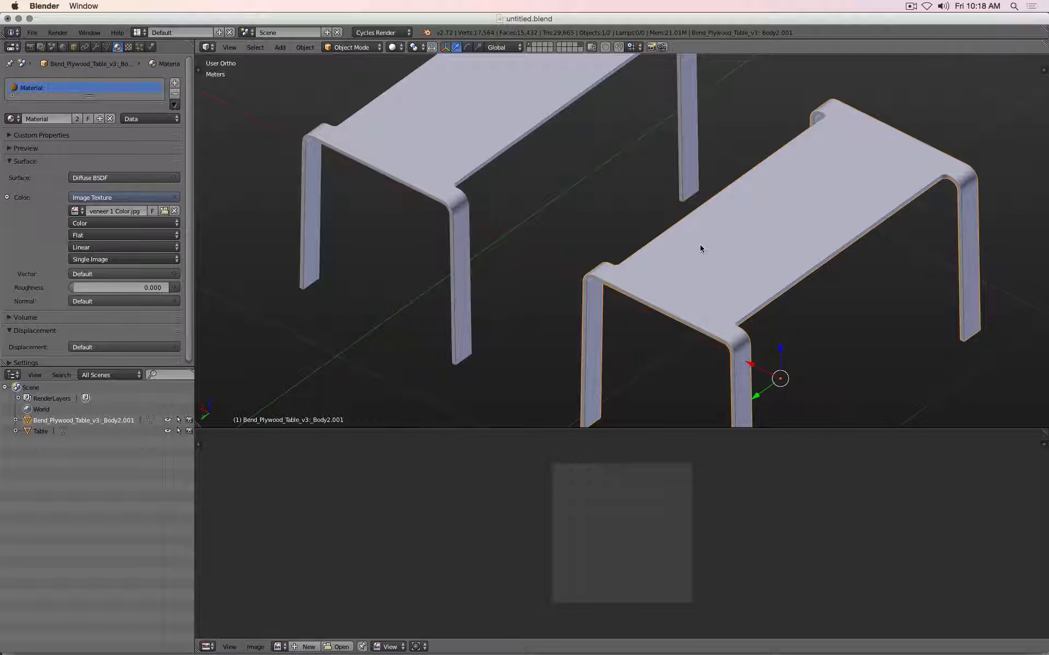
{"action": "key", "text": "Tab"}
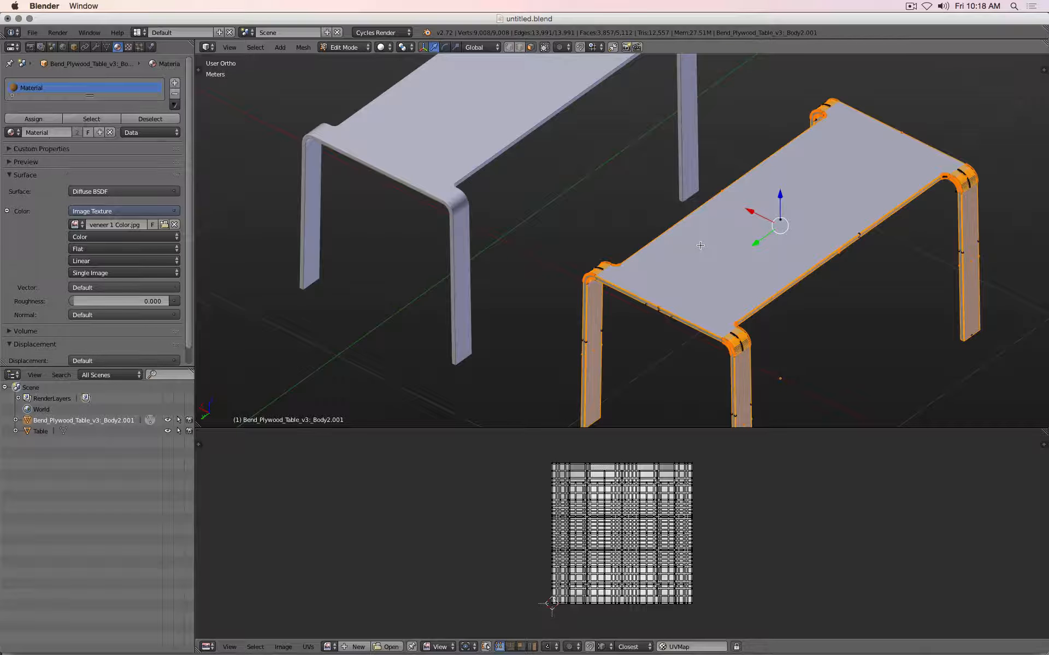
{"action": "key", "text": "a"}
{"action": "key", "text": "a"}
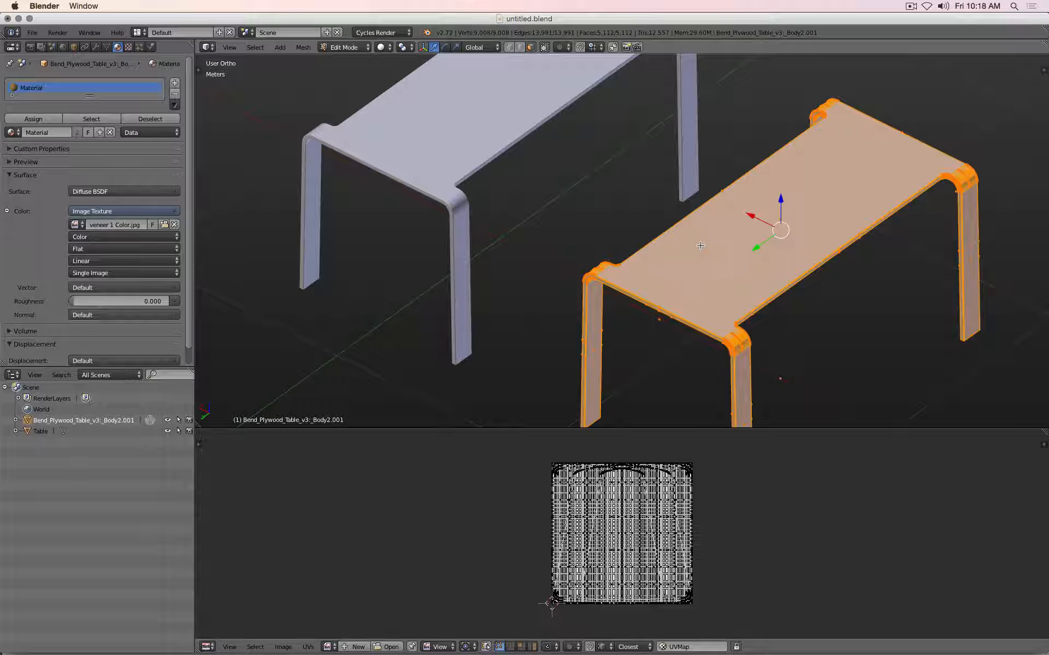
{"action": "key", "text": "Tab"}
{"action": "right_click", "coordinate": [482, 160]}
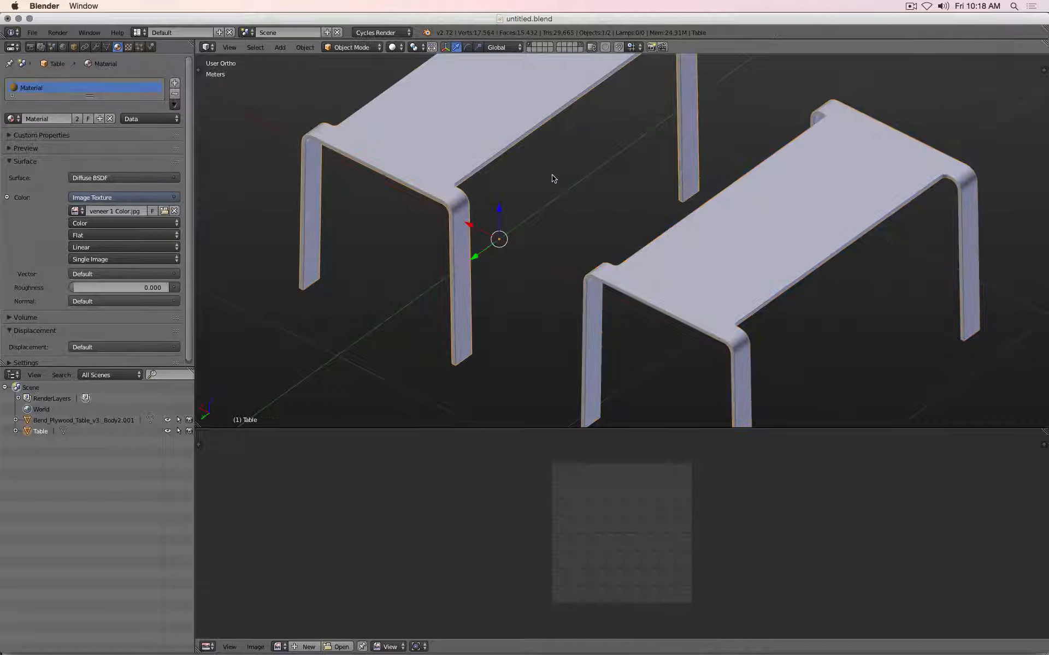
{"action": "key", "text": "Tab"}
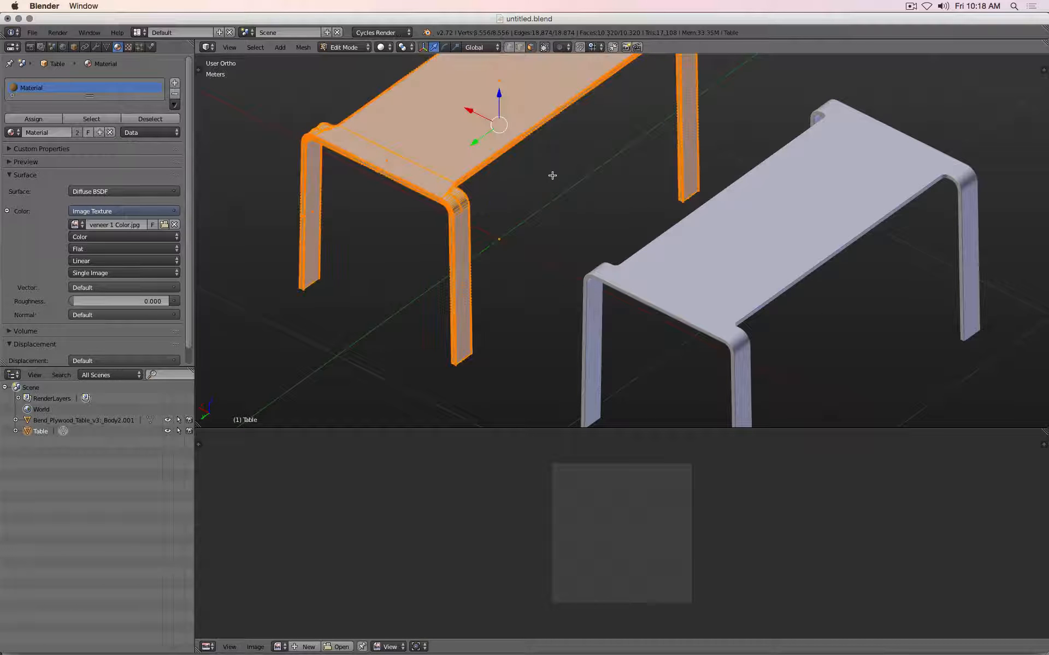
{"action": "key", "text": "Tab"}
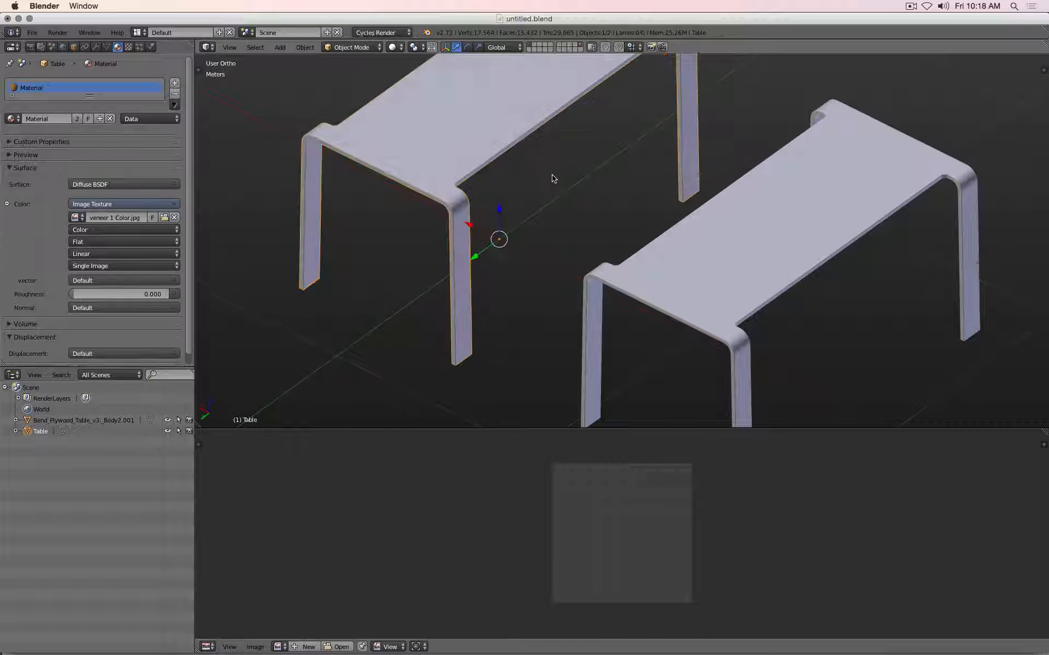
Select the imported table and change the viewport shading to display the veneer texture on the models
{"action": "right_click", "coordinate": [691, 253]}
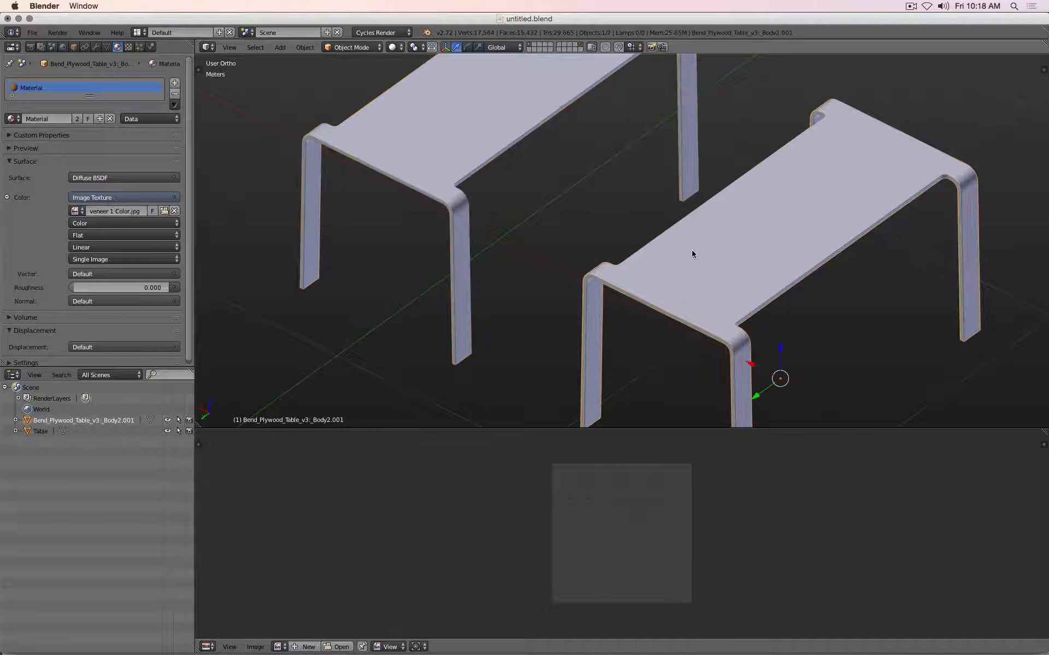
{"action": "left_click", "coordinate": [392, 47]}
{"action": "left_click", "coordinate": [418, 108]}
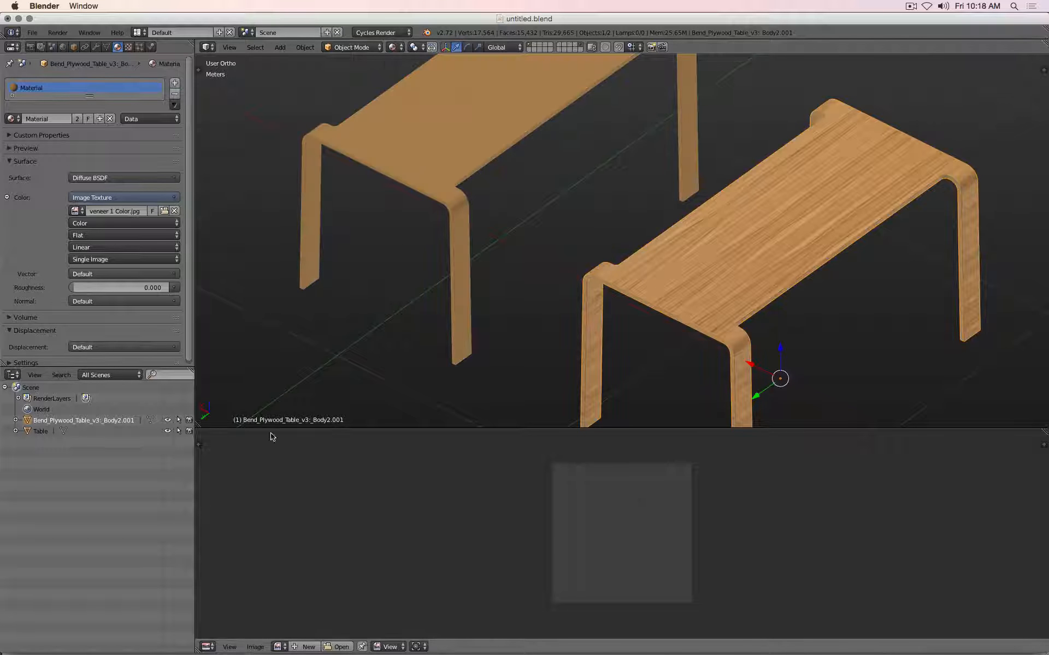
Examine the veneer grain on the imported table's bent corners, legs, edges and tabletop in a maximized 3D view
{"action": "key", "text": "ctrl+Up"}
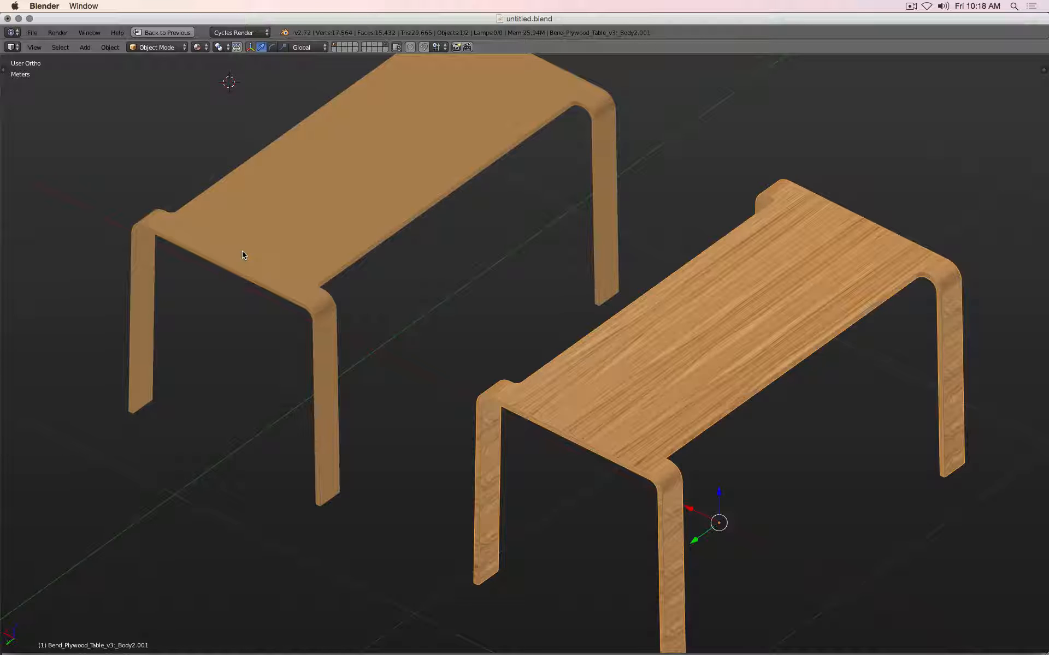
{"action": "middle_click_drag", "start_coordinate": [772, 424], "coordinate": [745, 356], "text": "shift"}
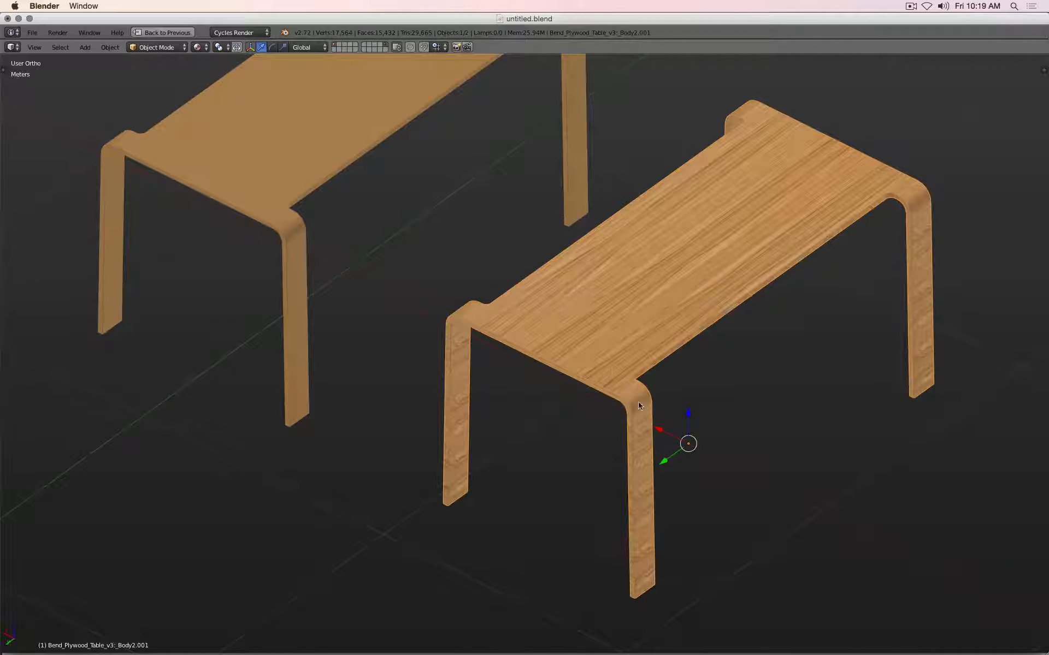
{"action": "scroll", "coordinate": [647, 458], "scroll_direction": "up", "scroll_amount": 10}
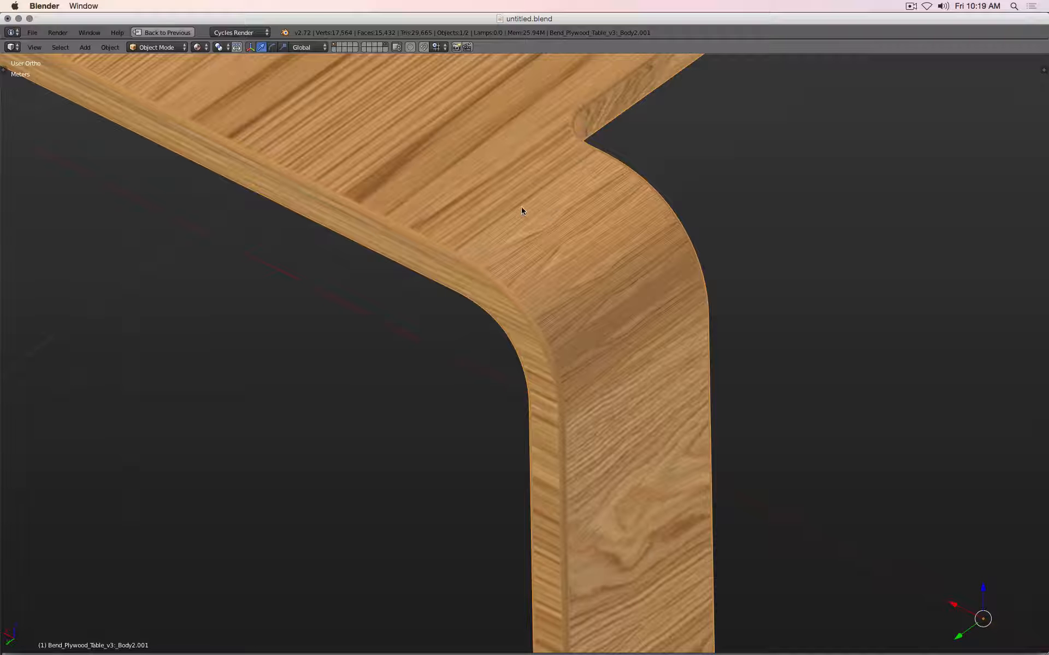
{"action": "scroll", "coordinate": [520, 257], "scroll_direction": "down", "scroll_amount": 5}
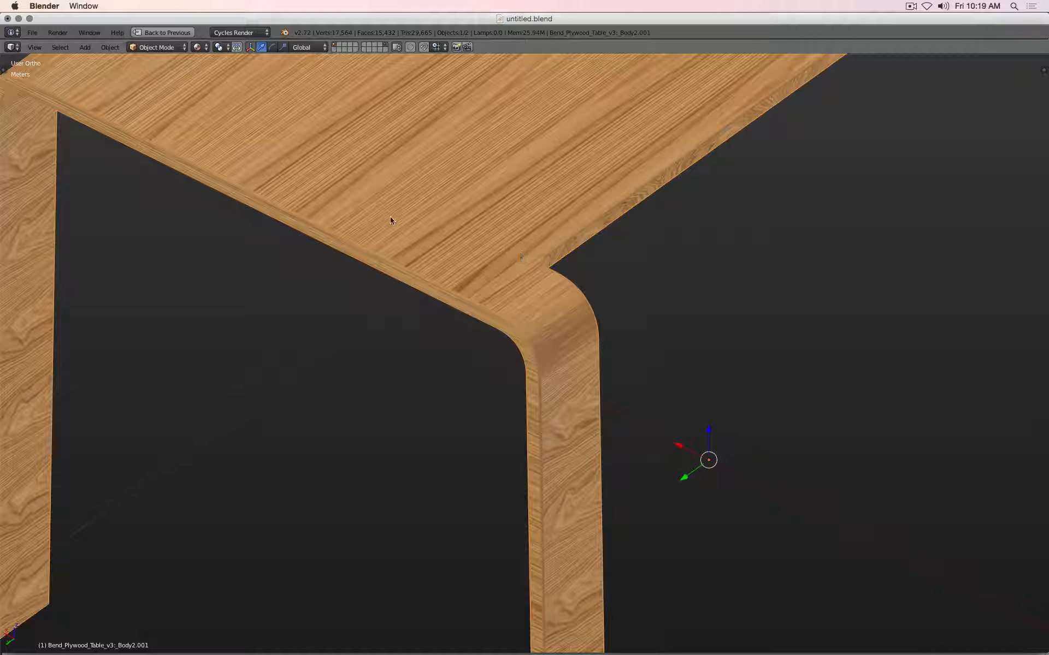
{"action": "scroll", "coordinate": [575, 490], "scroll_direction": "down", "scroll_amount": 4}
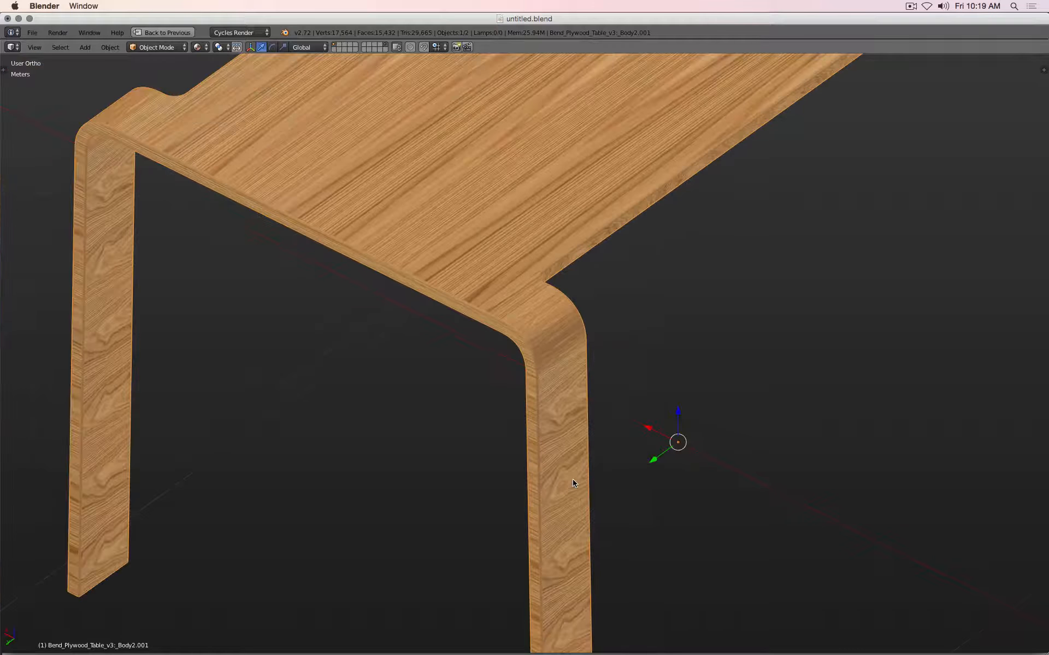
{"action": "middle_click_drag", "start_coordinate": [541, 415], "coordinate": [434, 424]}
{"action": "scroll", "coordinate": [573, 268], "scroll_direction": "up", "scroll_amount": 5}
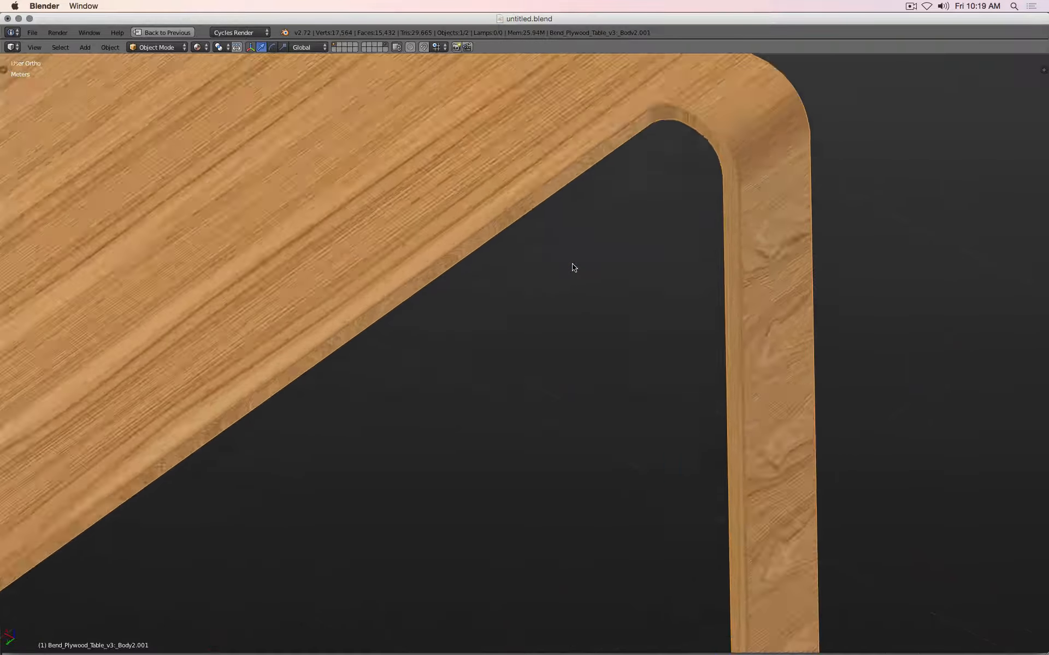
{"action": "scroll", "coordinate": [573, 267], "scroll_direction": "down", "scroll_amount": 1}
{"action": "middle_click_drag", "start_coordinate": [633, 224], "coordinate": [525, 385], "text": "shift"}
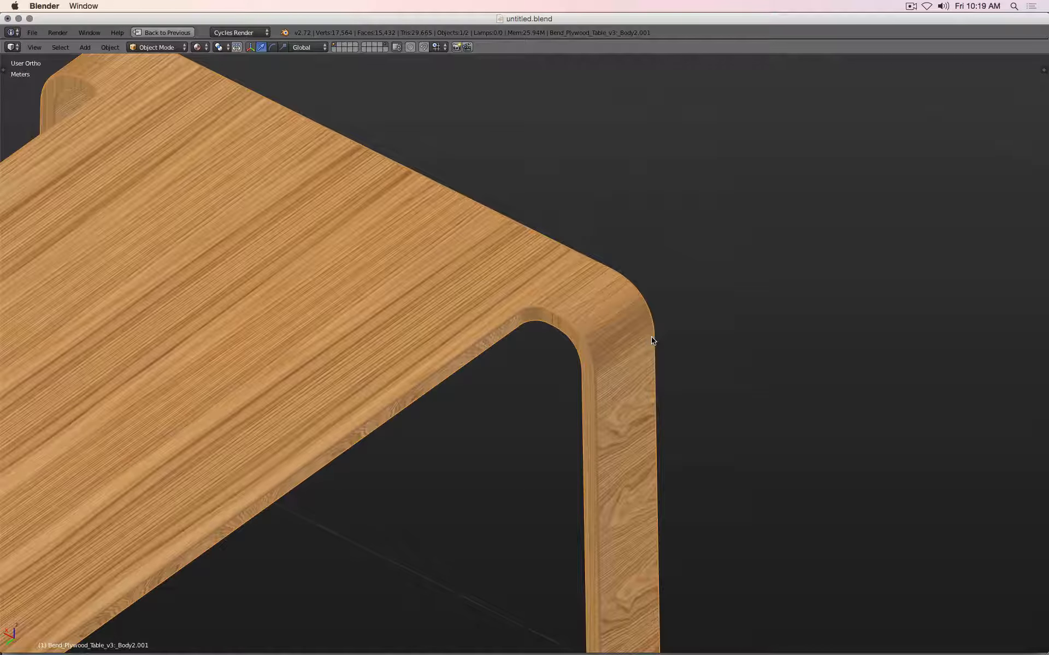
{"action": "scroll", "coordinate": [650, 343], "scroll_direction": "down", "scroll_amount": 2}
{"action": "key", "text": "shift+space"}
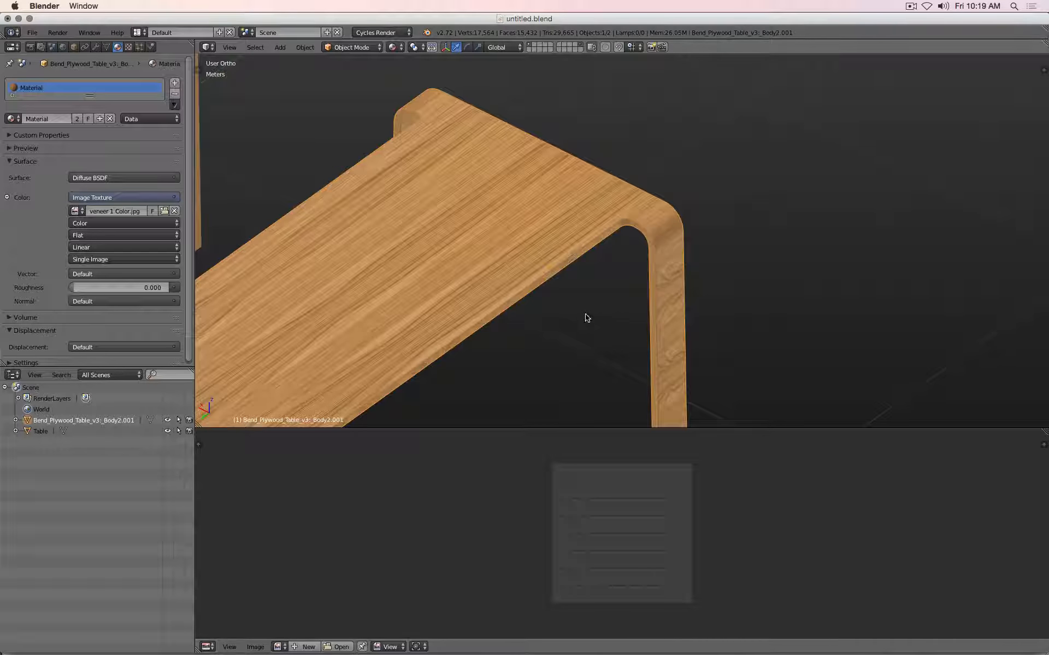
Select only the imported table's tabletop face in Edit Mode and compare its UV layout with its shape in top view
{"action": "scroll", "coordinate": [496, 305], "scroll_direction": "down", "scroll_amount": 3}
{"action": "key", "text": "Tab"}
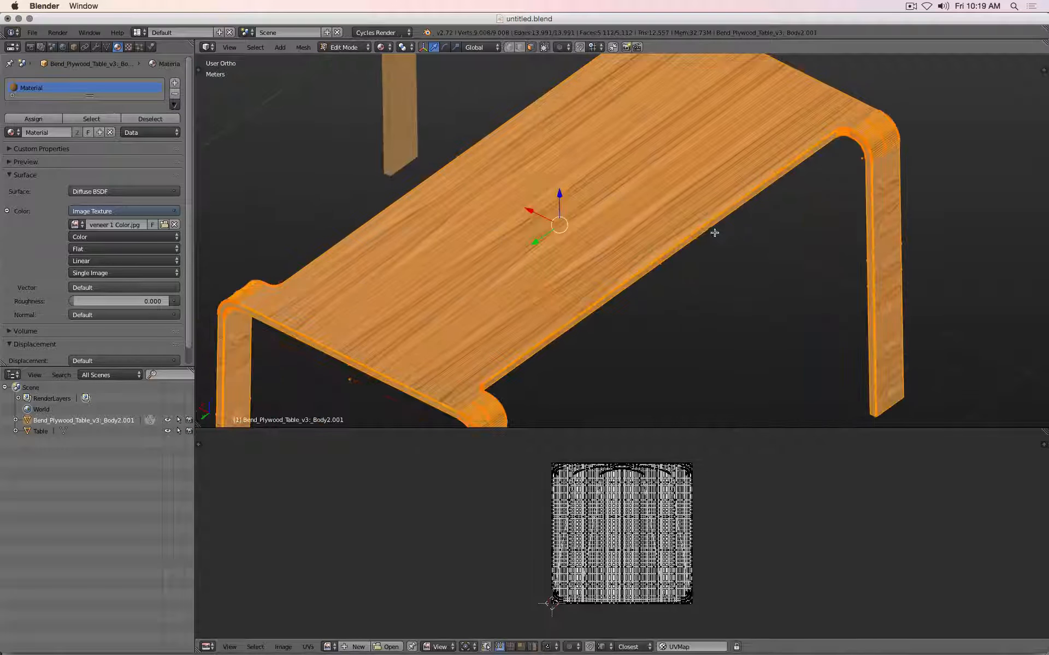
{"action": "key", "text": "a"}
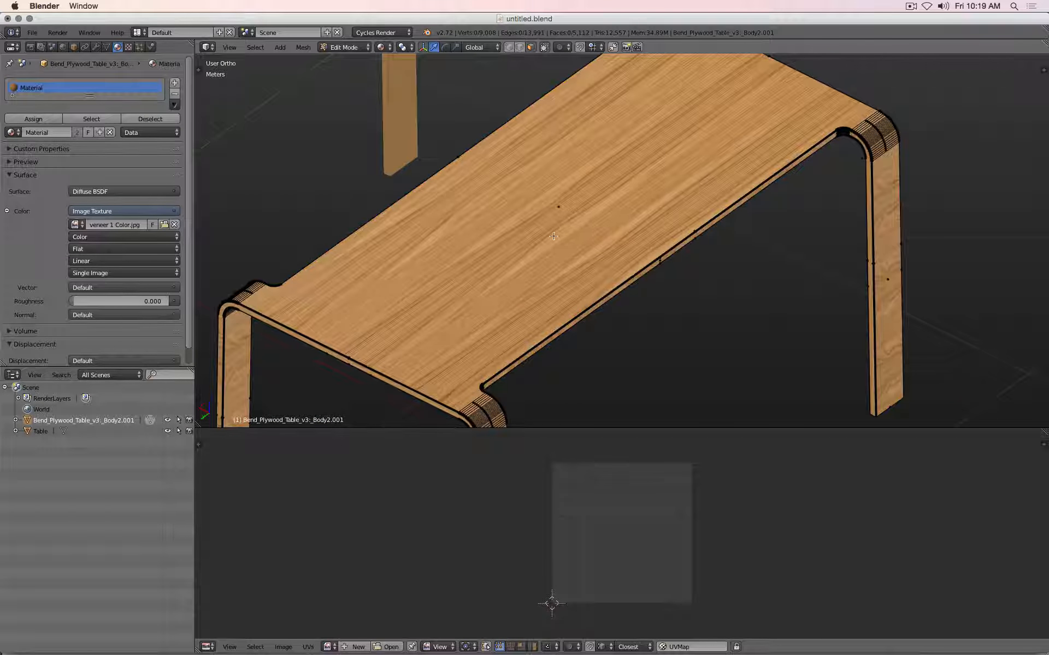
{"action": "right_click", "coordinate": [554, 236]}
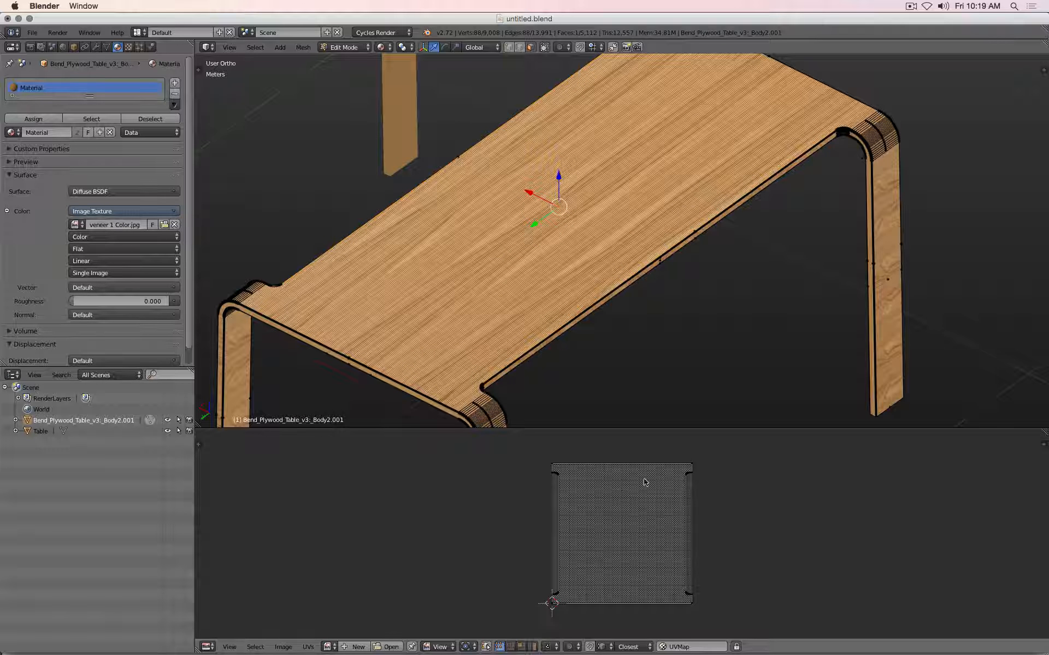
{"action": "scroll", "coordinate": [634, 482], "scroll_direction": "down", "scroll_amount": 3}
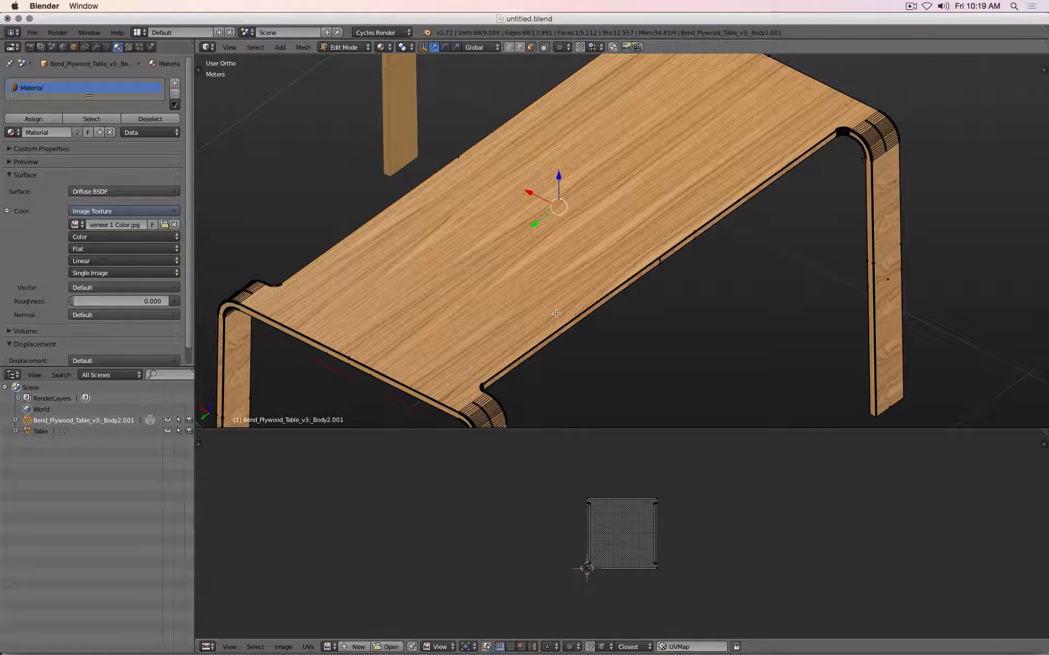
{"action": "key", "text": "KP_7"}
{"action": "scroll", "coordinate": [555, 314], "scroll_direction": "down", "scroll_amount": 4}
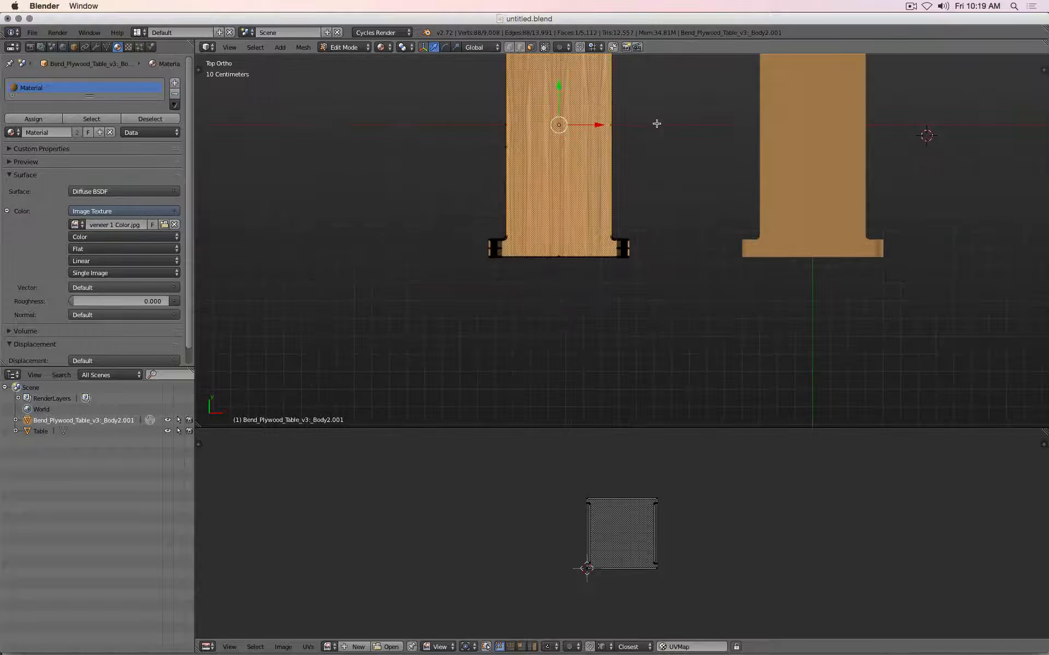
{"action": "middle_click_drag", "start_coordinate": [655, 124], "coordinate": [630, 244], "text": "shift"}
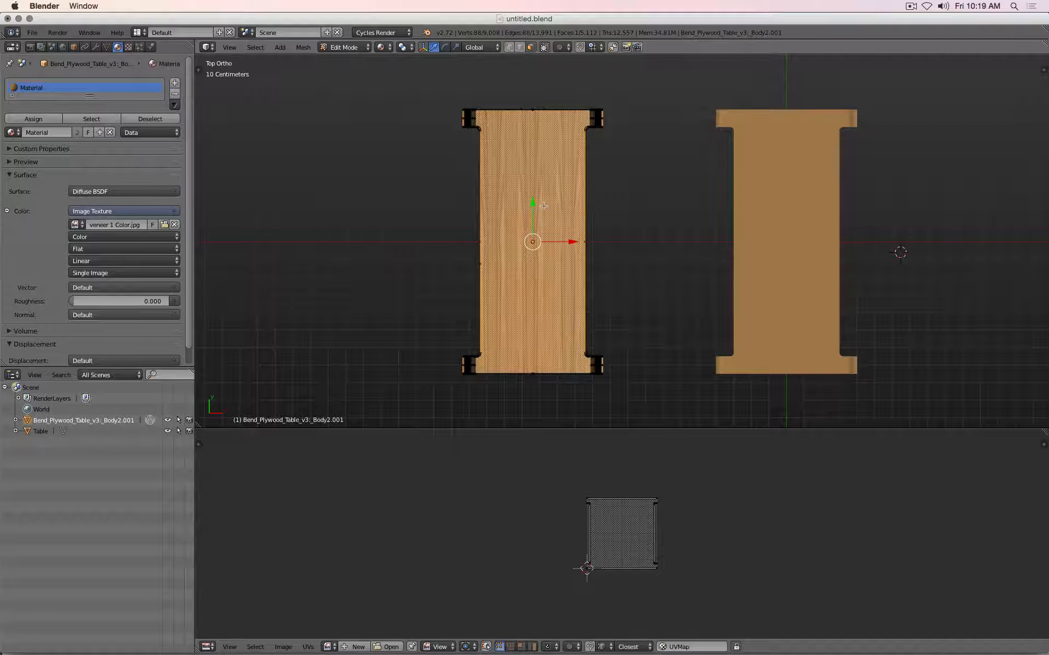
Select the outer face of one leg on the imported table, examine its UV layout, and return to Object Mode
{"action": "middle_click_drag", "start_coordinate": [617, 244], "coordinate": [290, 162]}
{"action": "scroll", "coordinate": [632, 234], "scroll_direction": "up", "scroll_amount": 5}
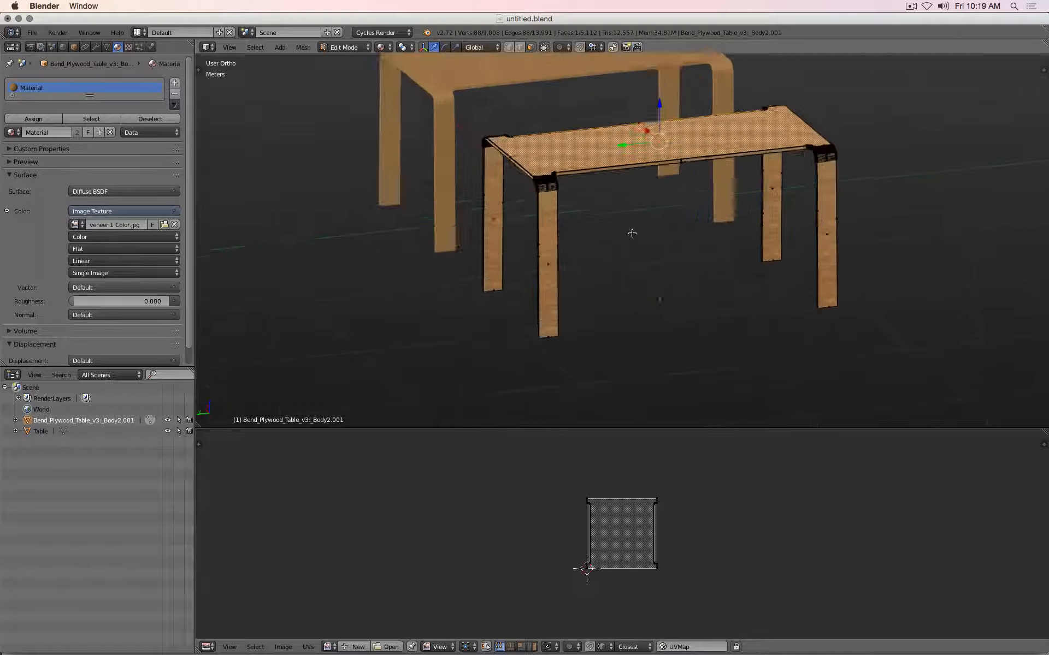
{"action": "right_click", "coordinate": [495, 285]}
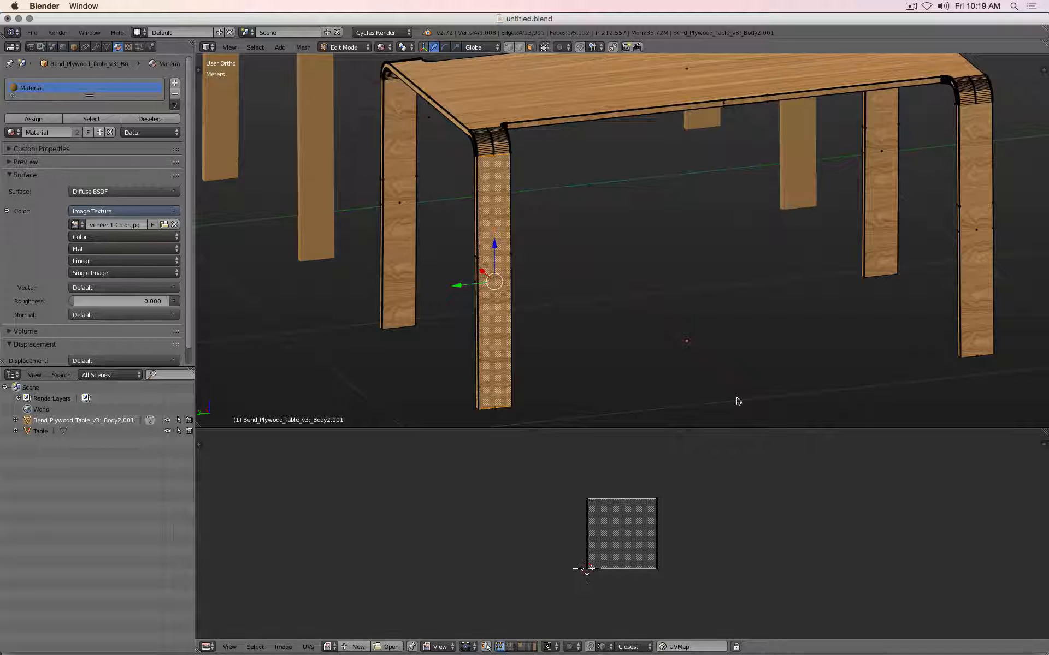
{"action": "scroll", "coordinate": [679, 295], "scroll_direction": "down", "scroll_amount": 2}
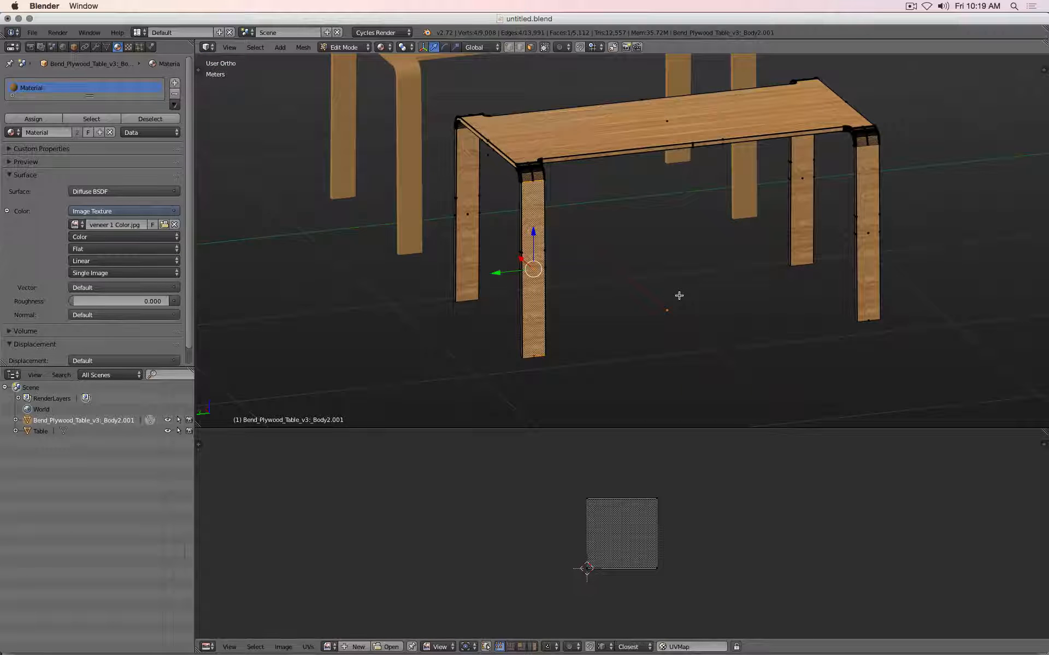
{"action": "key", "text": "Tab"}
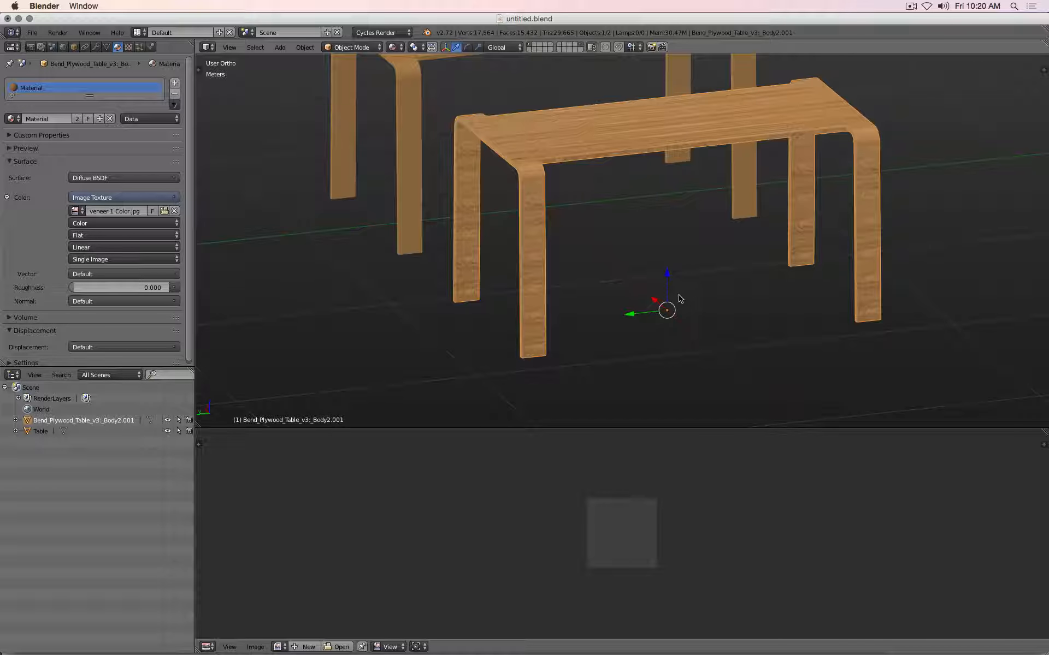
Show only the first layer to isolate the imported table, and select its whole mesh in Edit Mode
{"action": "middle_click_drag", "start_coordinate": [622, 264], "coordinate": [646, 283]}
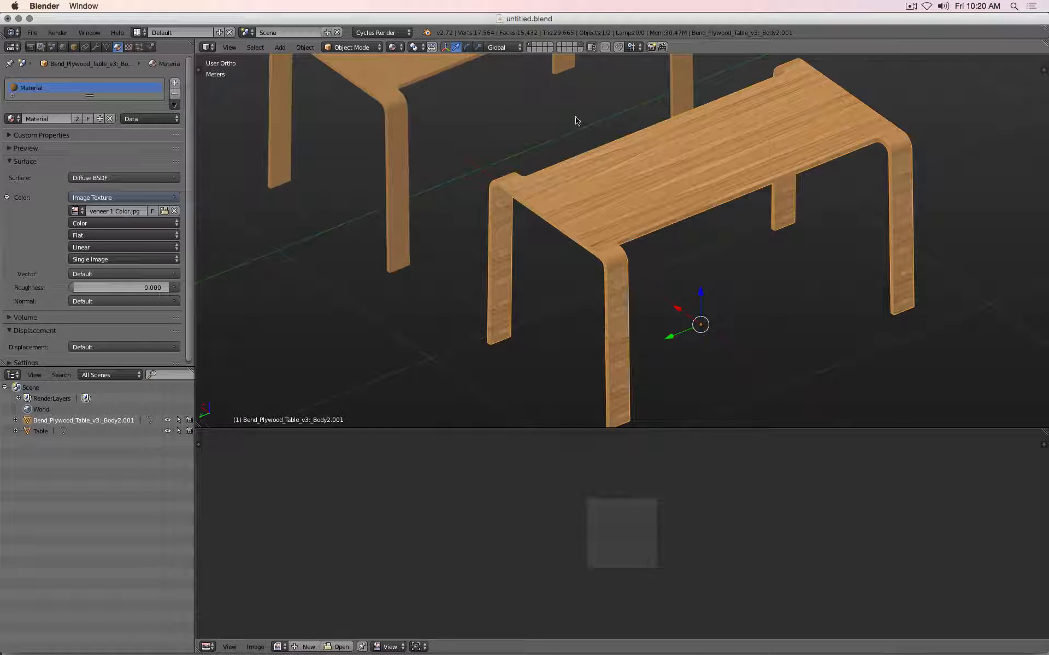
{"action": "left_click", "coordinate": [529, 47]}
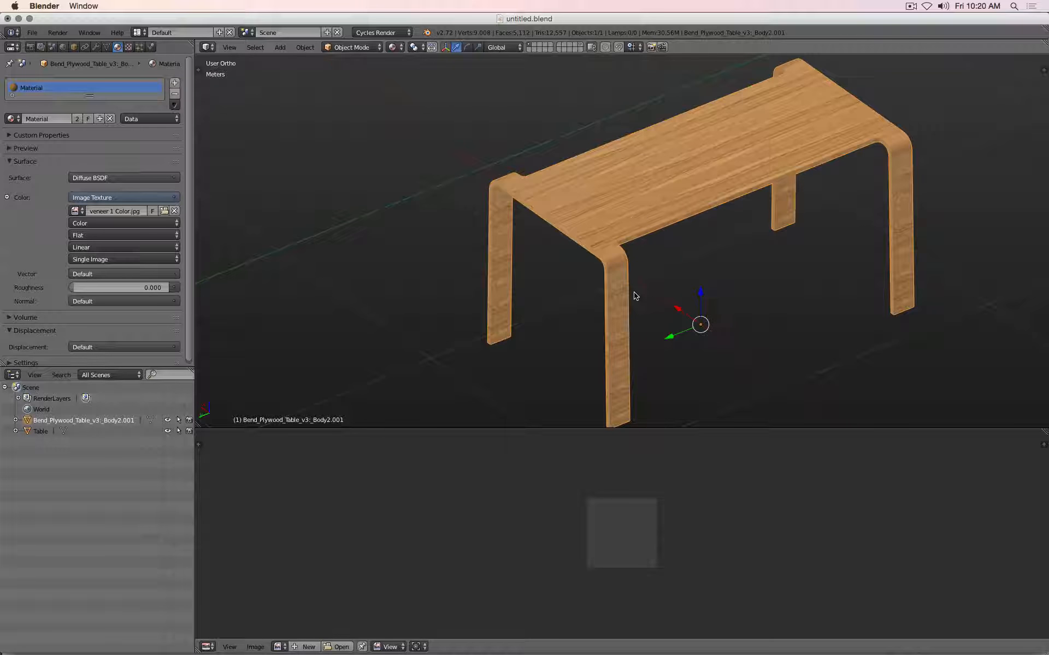
{"action": "key", "text": "Tab"}
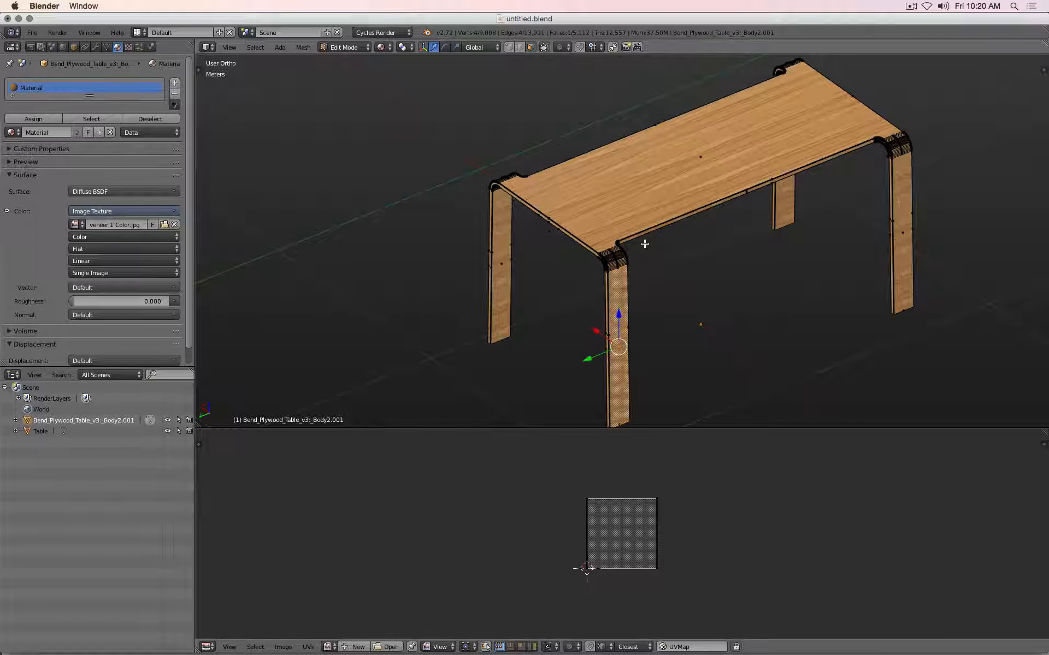
{"action": "key", "text": "a"}
{"action": "key", "text": "a"}
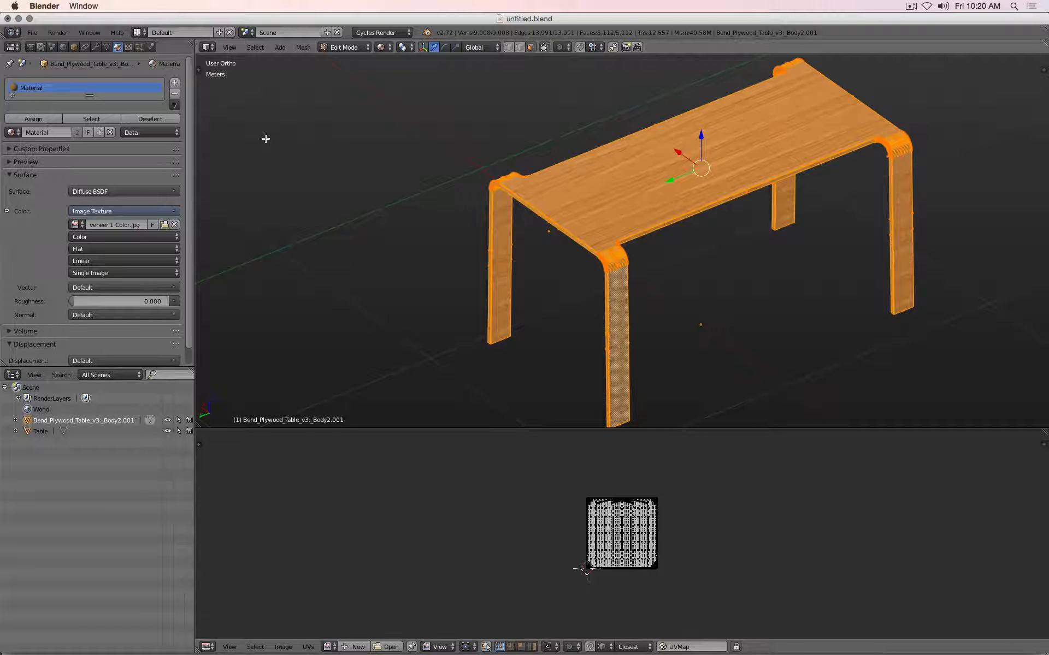
UV unwrap the whole selected table mesh with Smart UV Project at a 66.00 angle limit and 0.00 island margin
{"action": "key", "text": "t"}
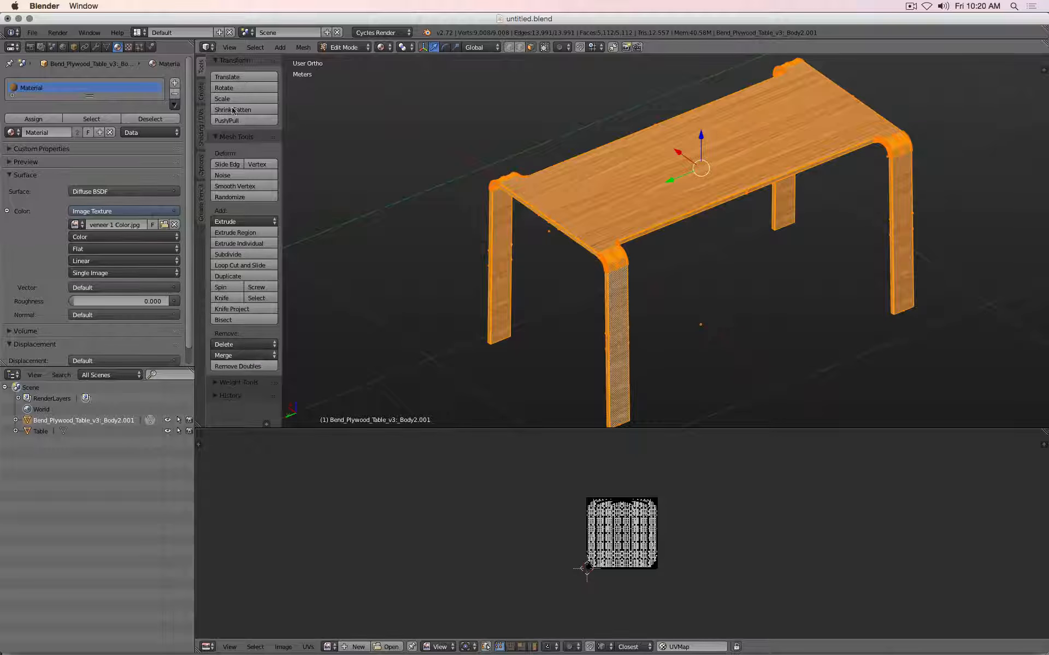
{"action": "left_click", "coordinate": [202, 119]}
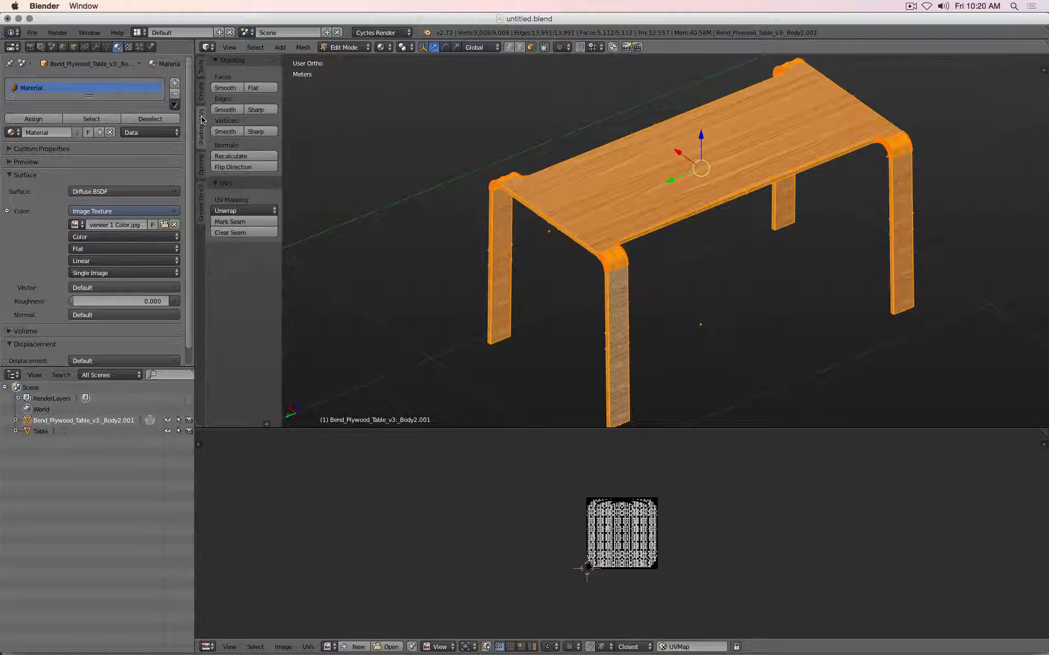
{"action": "left_click", "coordinate": [254, 212]}
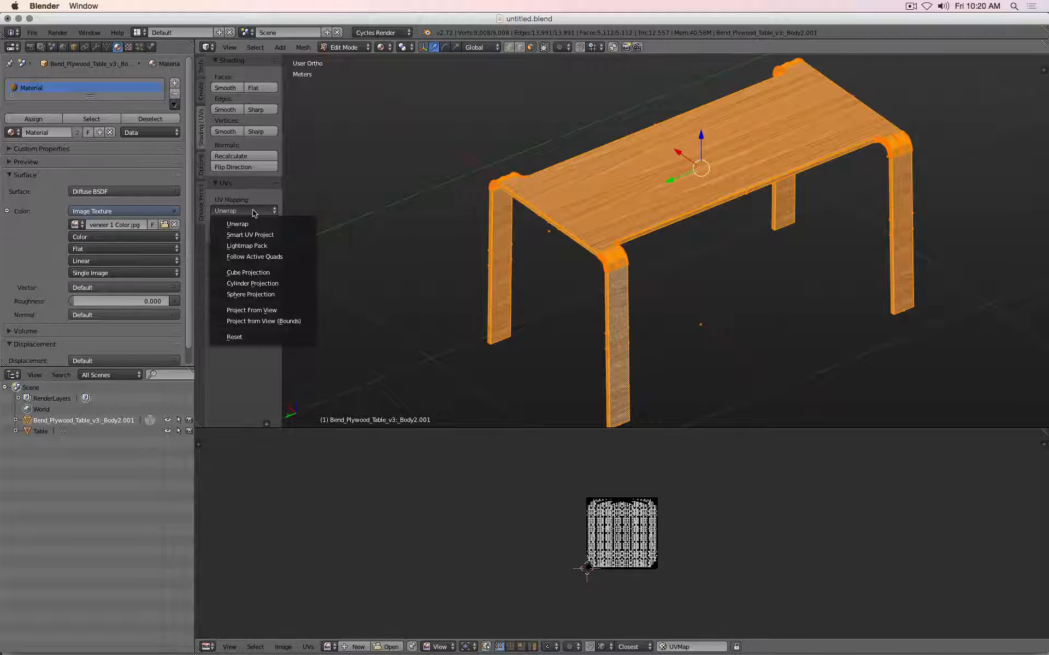
{"action": "left_click", "coordinate": [295, 235]}
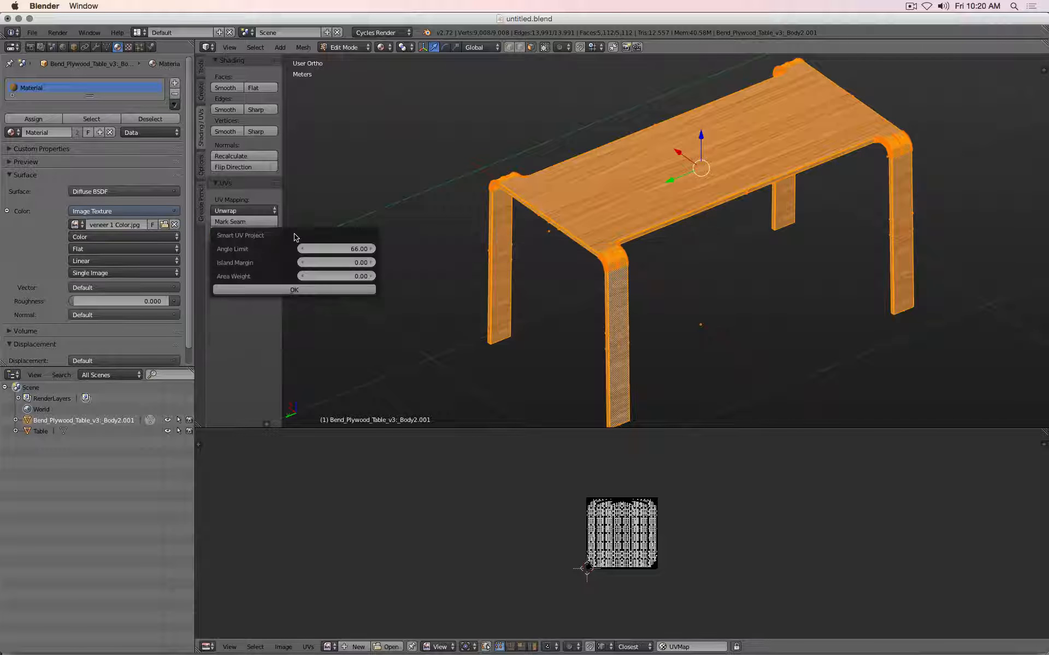
{"action": "left_click", "coordinate": [297, 289]}
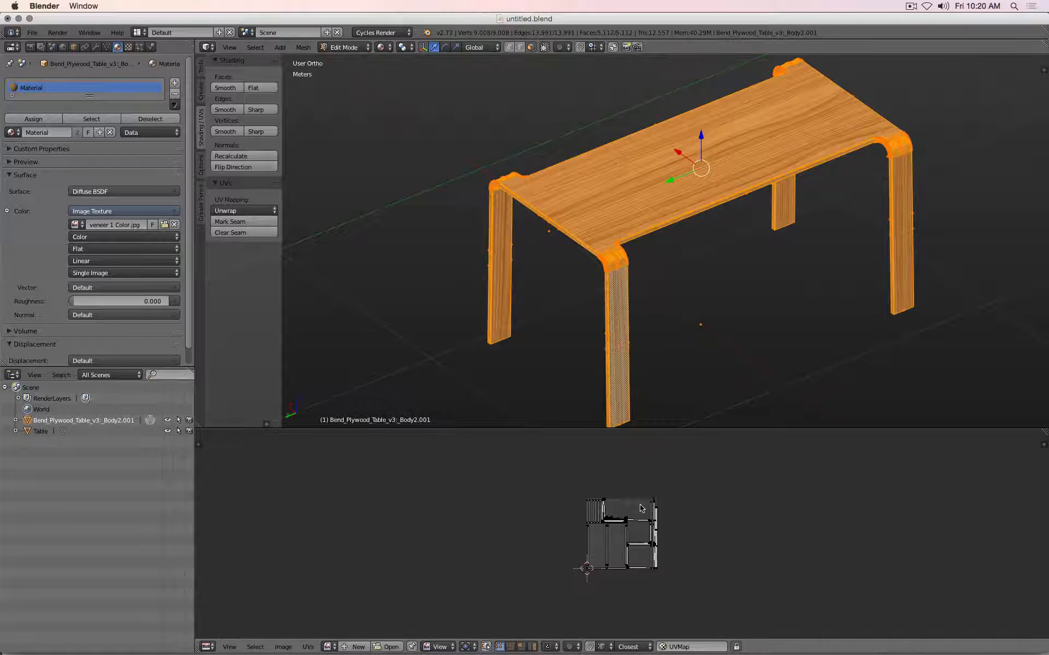
Examine the table's new UV islands in a maximized UV editor, and restore the split layout
{"action": "key", "text": "ctrl+Up"}
{"action": "scroll", "coordinate": [546, 321], "scroll_direction": "up", "scroll_amount": 8}
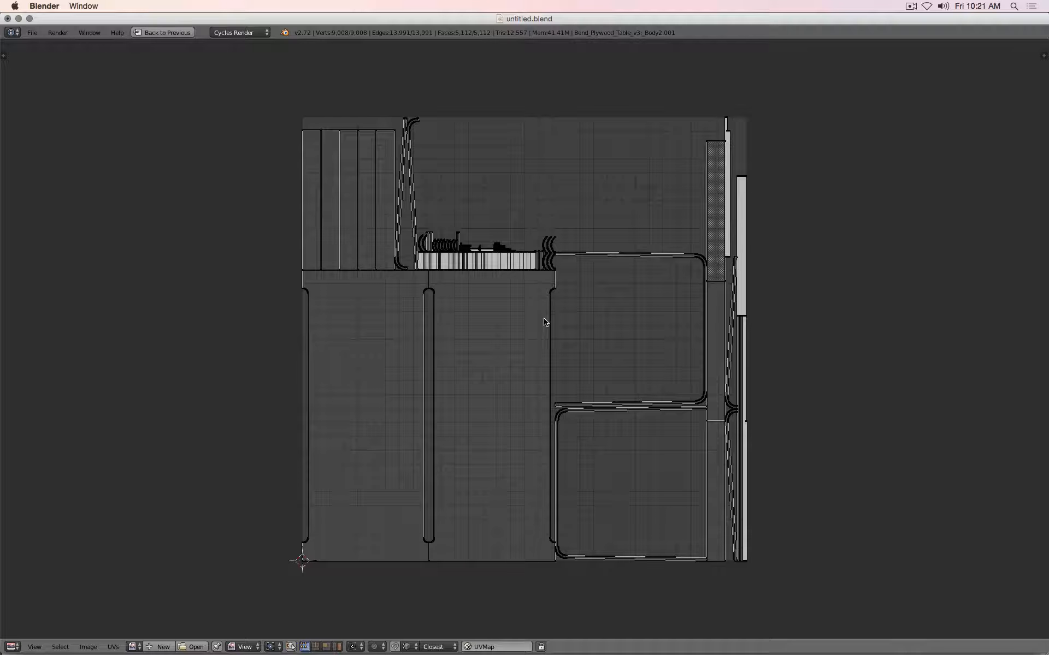
{"action": "scroll", "coordinate": [764, 321], "scroll_direction": "up", "scroll_amount": 1}
{"action": "left_click", "coordinate": [854, 284]}
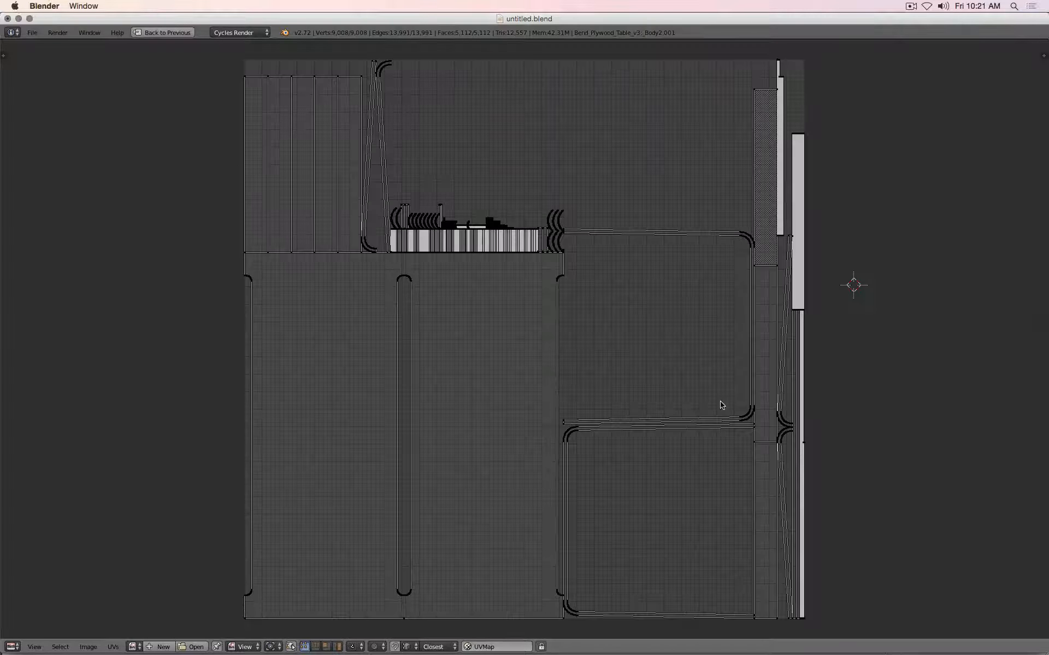
{"action": "scroll", "coordinate": [822, 290], "scroll_direction": "up", "scroll_amount": 2}
{"action": "scroll", "coordinate": [836, 283], "scroll_direction": "down", "scroll_amount": 3}
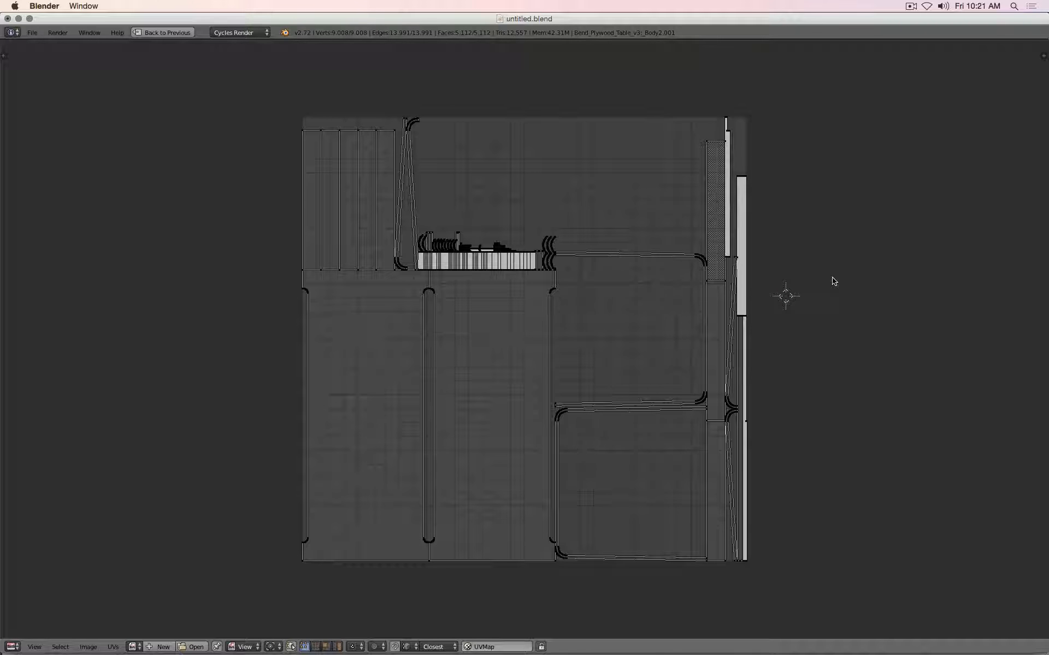
{"action": "key", "text": "ctrl+Up"}
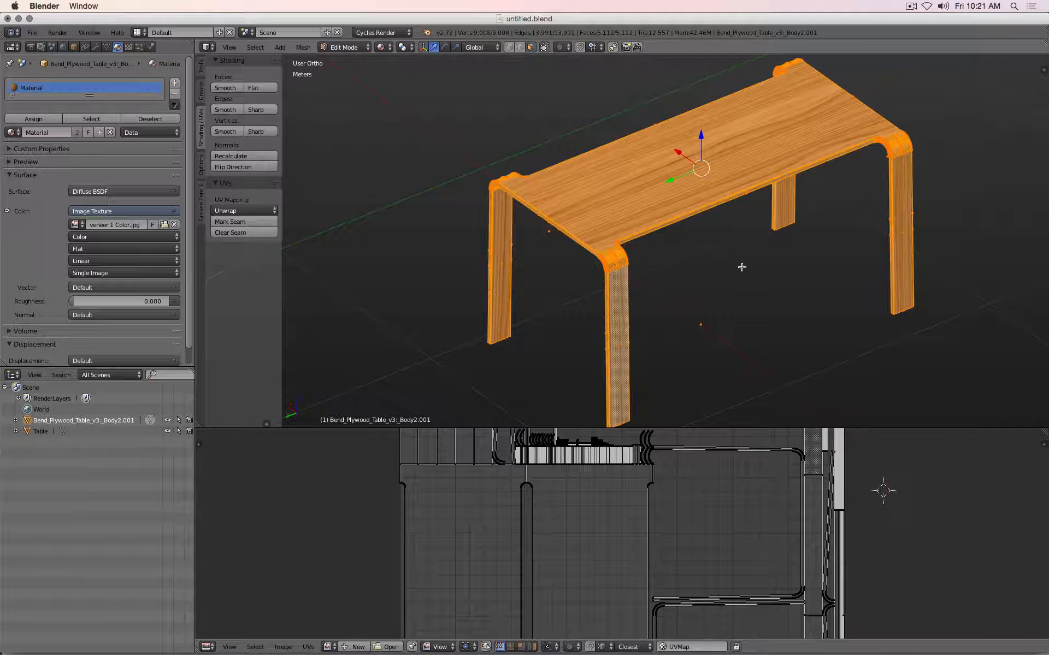
Return to Object Mode and examine the veneer grain on the tabletop, bent corners and legs
{"action": "key", "text": "Tab"}
{"action": "scroll", "coordinate": [676, 277], "scroll_direction": "up", "scroll_amount": 6}
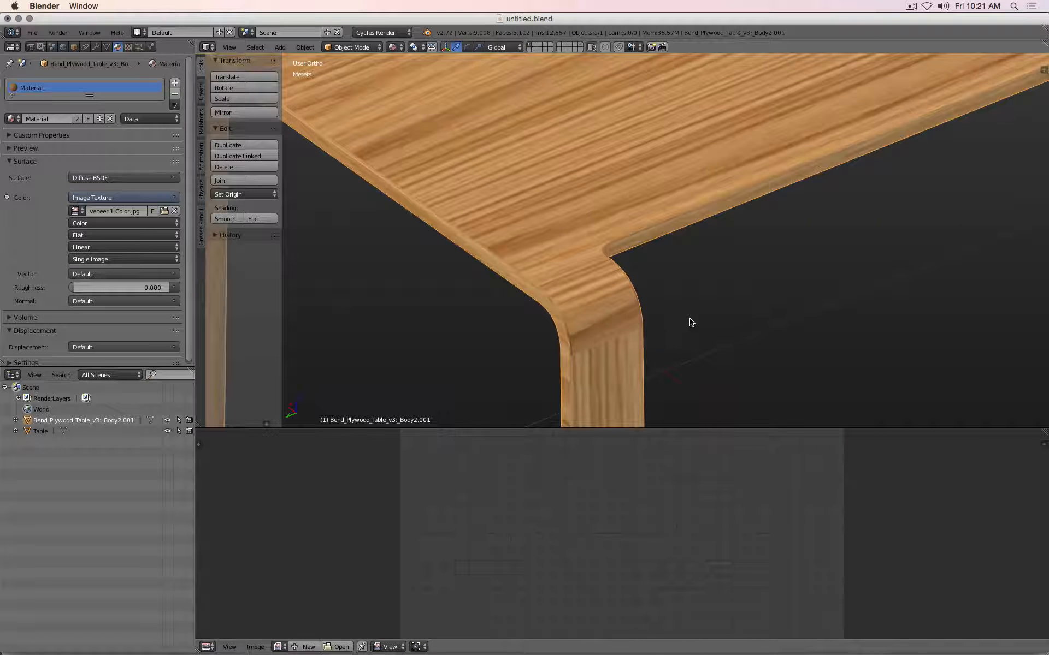
{"action": "scroll", "coordinate": [691, 322], "scroll_direction": "down", "scroll_amount": 3}
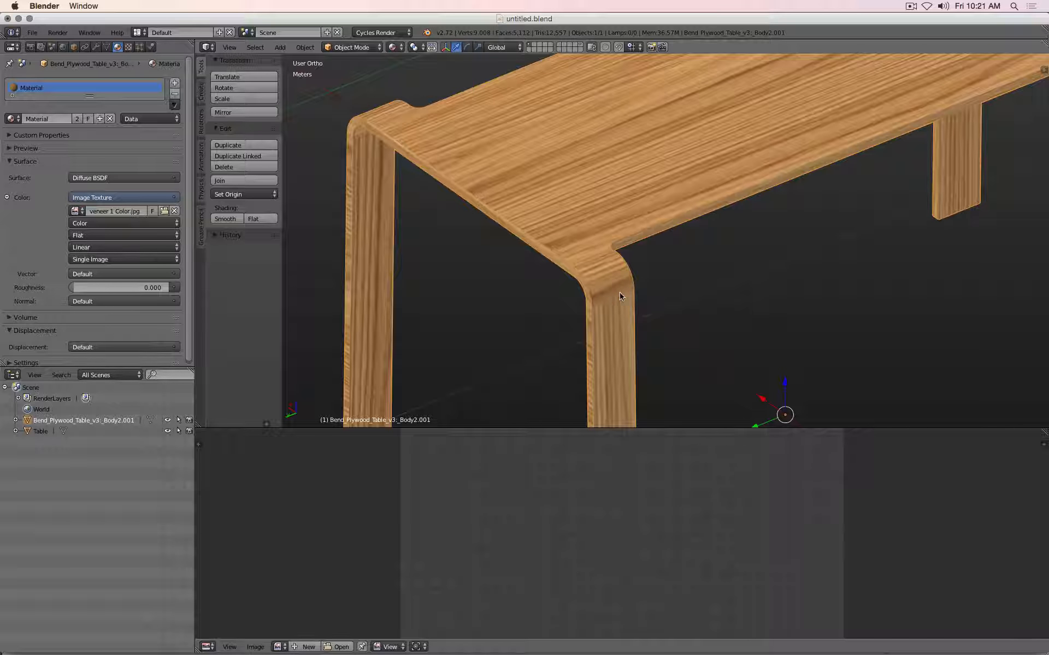
{"action": "scroll", "coordinate": [662, 304], "scroll_direction": "down", "scroll_amount": 4}
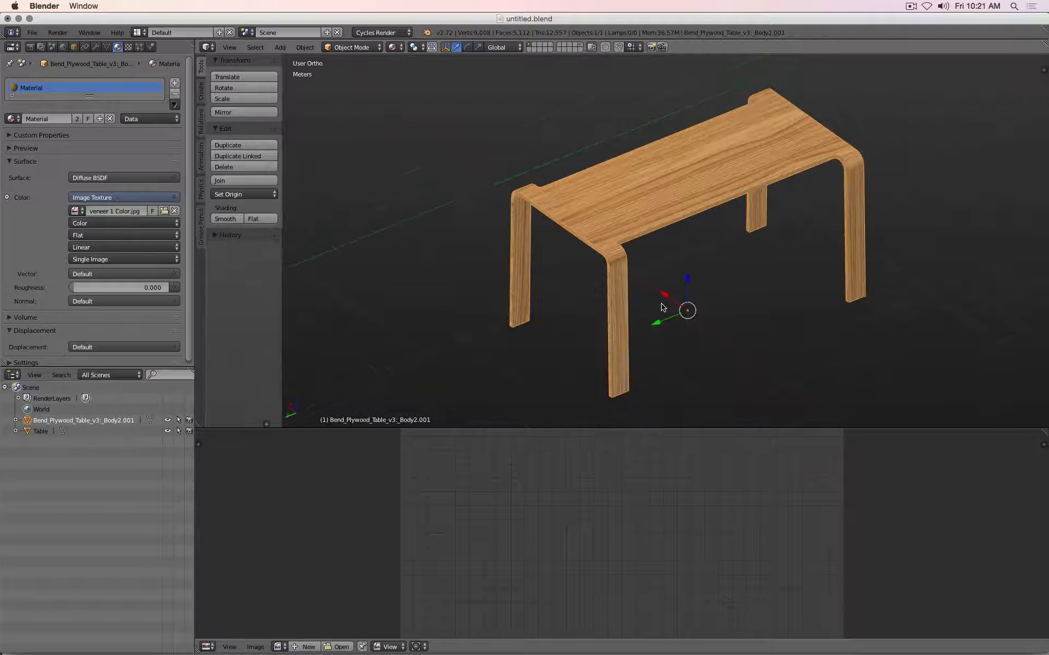
{"action": "scroll", "coordinate": [662, 304], "scroll_direction": "up", "scroll_amount": 3}
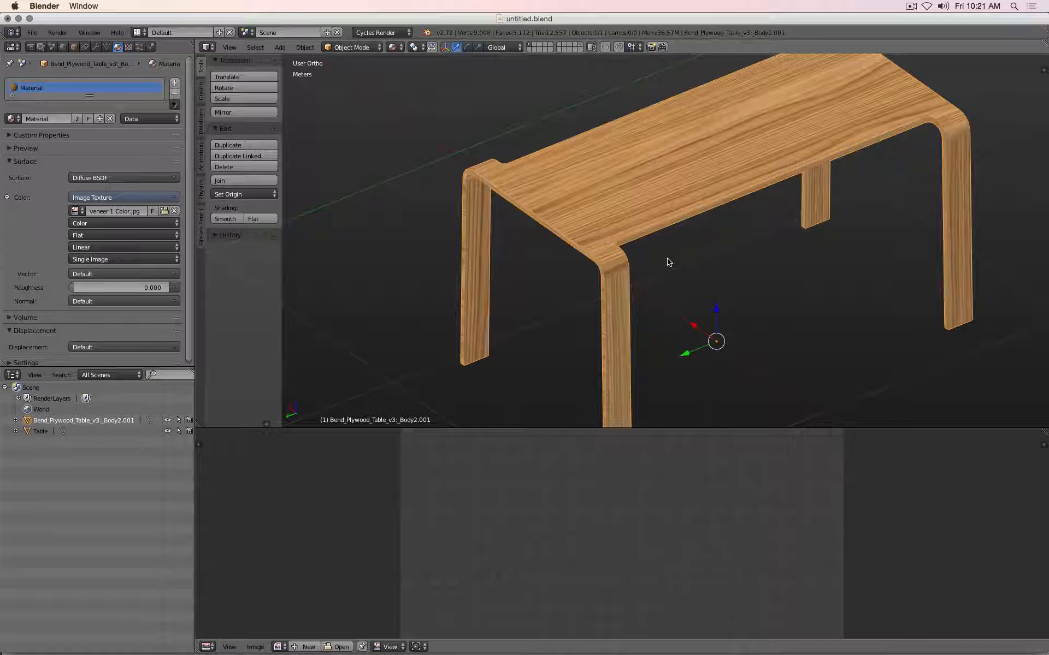
Select only the tabletop face in Edit Mode, compare its UV island with its shape, and return to Object Mode
{"action": "key", "text": "Tab"}
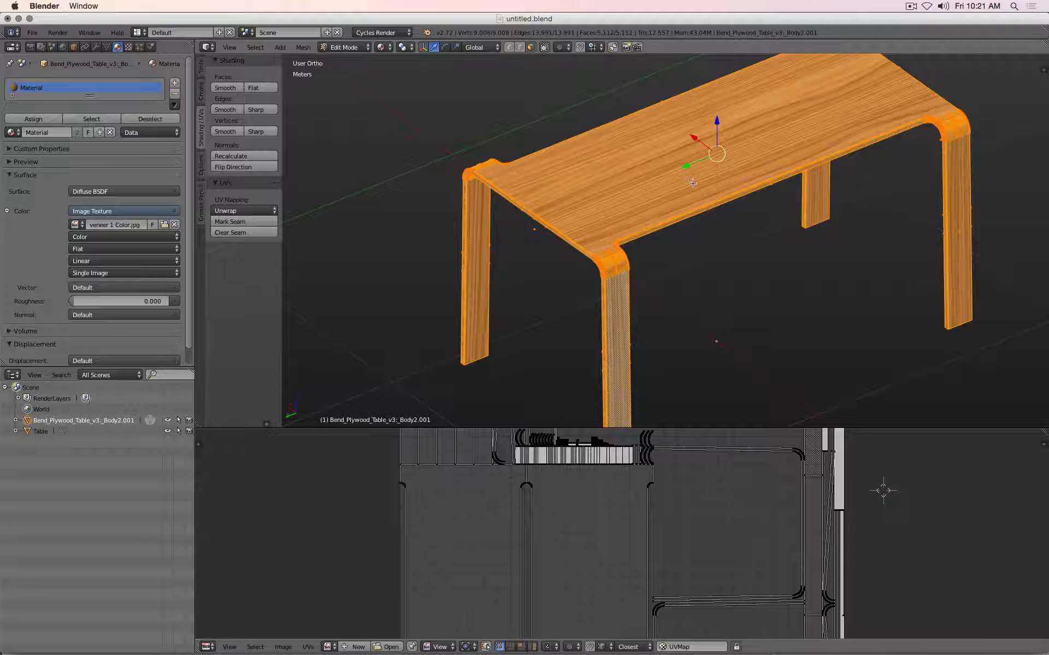
{"action": "key", "text": "a"}
{"action": "right_click", "coordinate": [711, 141]}
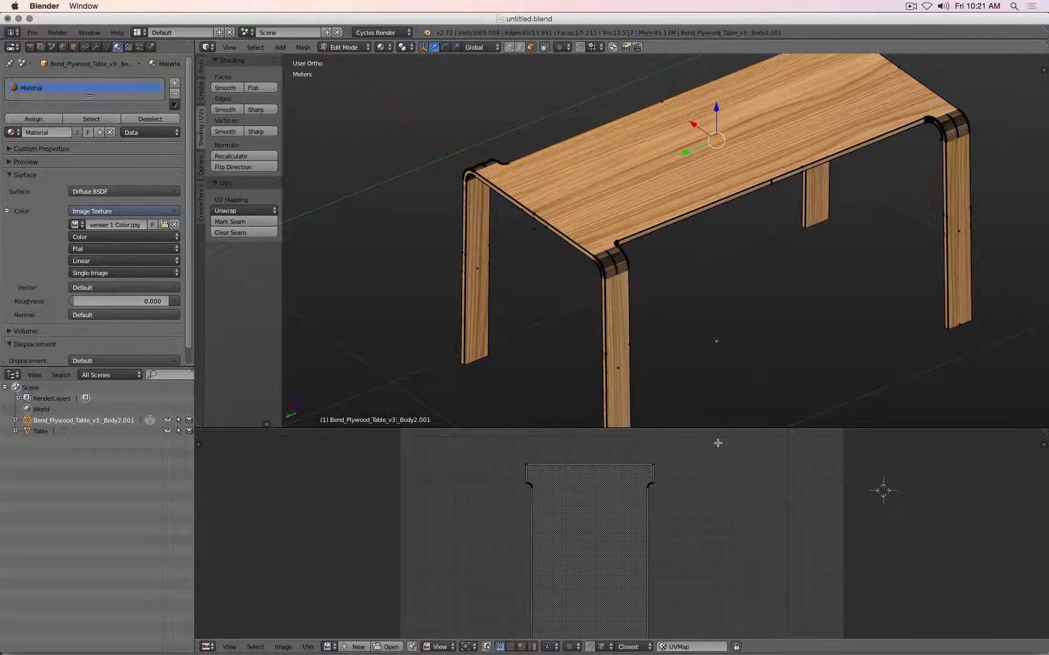
{"action": "scroll", "coordinate": [688, 514], "scroll_direction": "down", "scroll_amount": 3}
{"action": "middle_click_drag", "start_coordinate": [671, 538], "coordinate": [675, 475]}
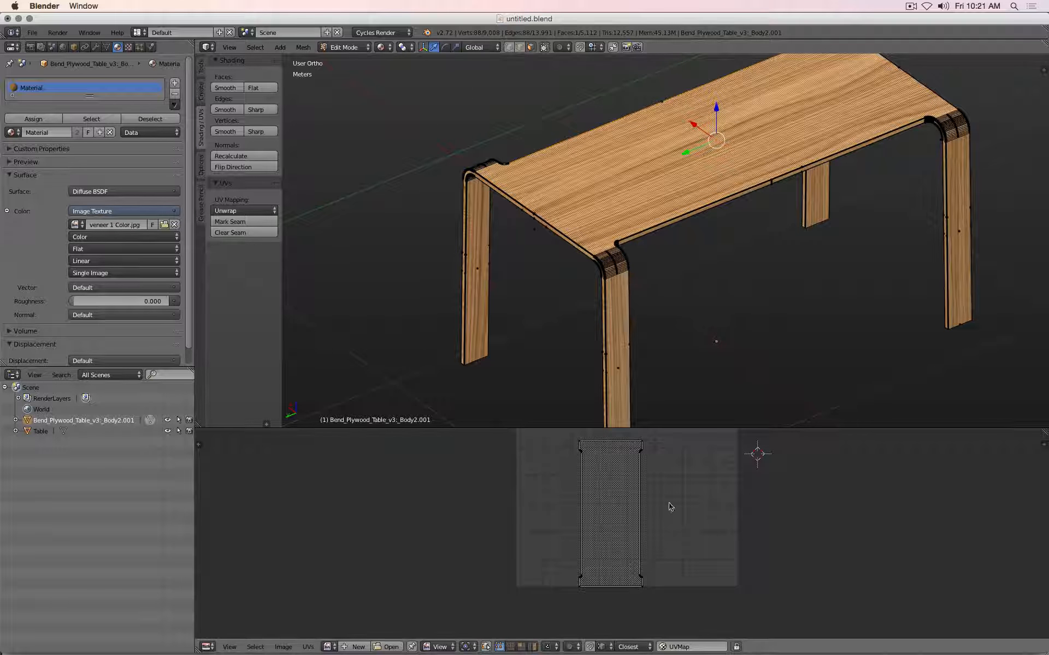
{"action": "scroll", "coordinate": [656, 244], "scroll_direction": "up", "scroll_amount": 1}
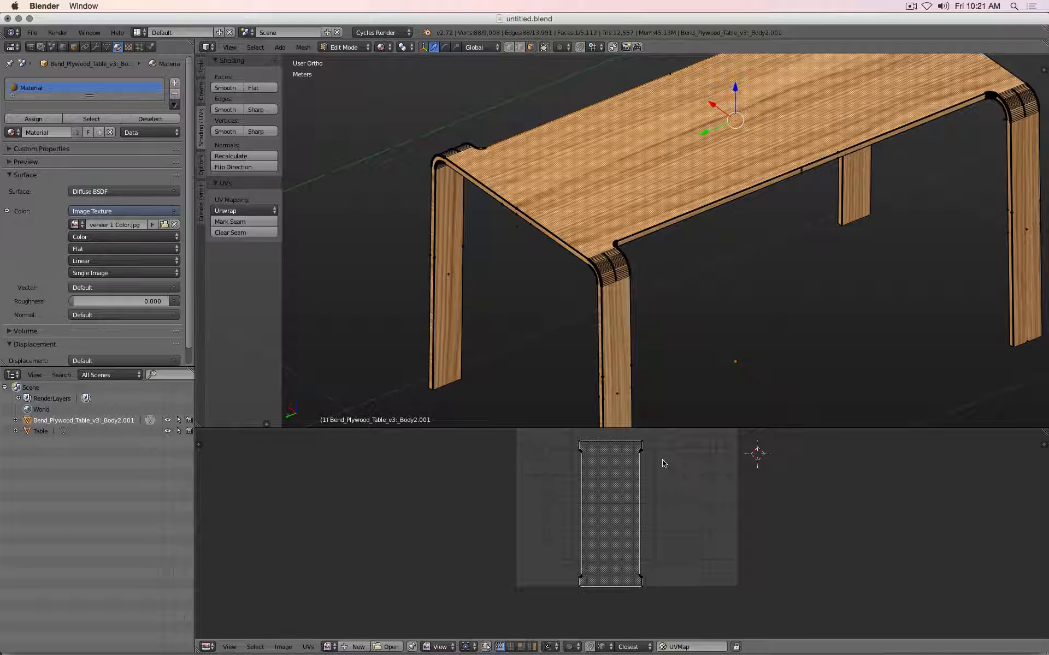
{"action": "key", "text": "Tab"}
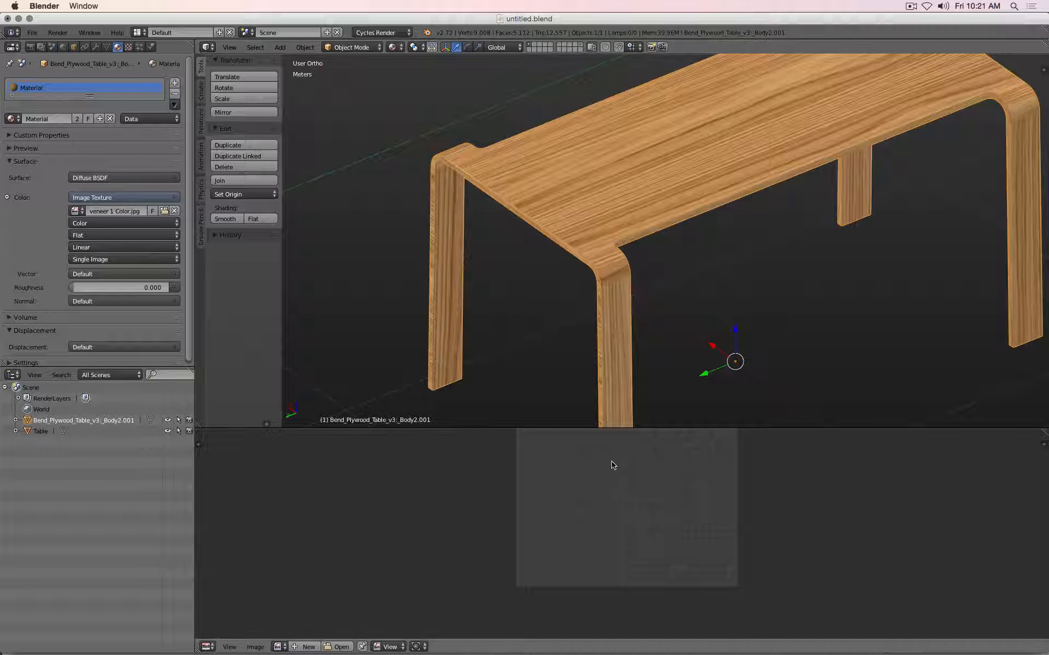
{"action": "right_click", "coordinate": [615, 334]}
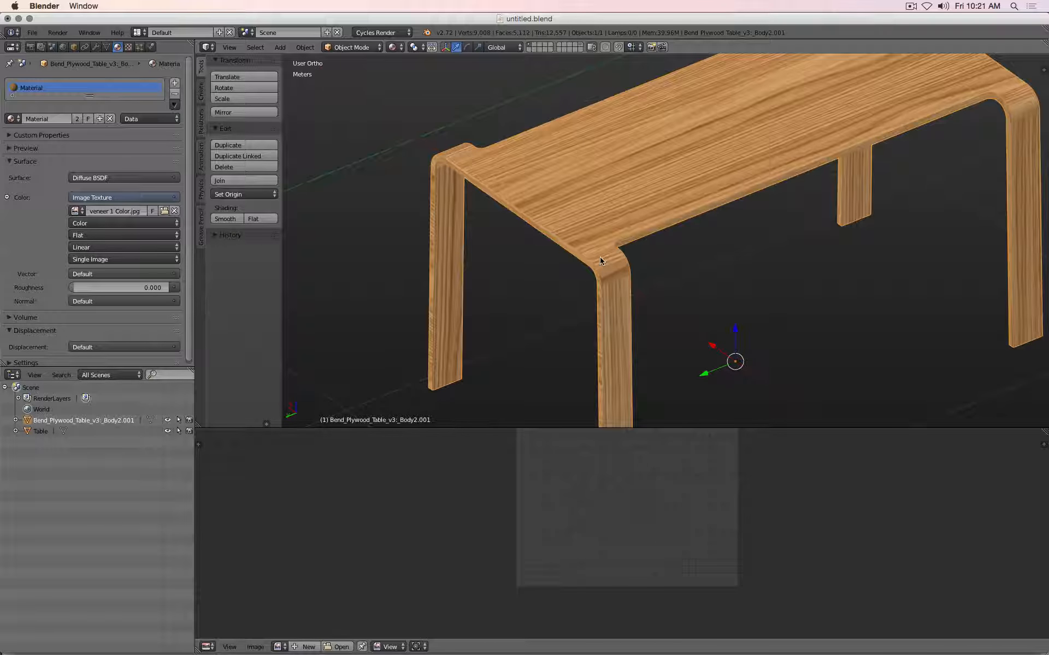
Create a 1024 x 1024 px UV Grid image named UV Test Image and fit it in the UV editor
{"action": "left_click", "coordinate": [308, 647]}
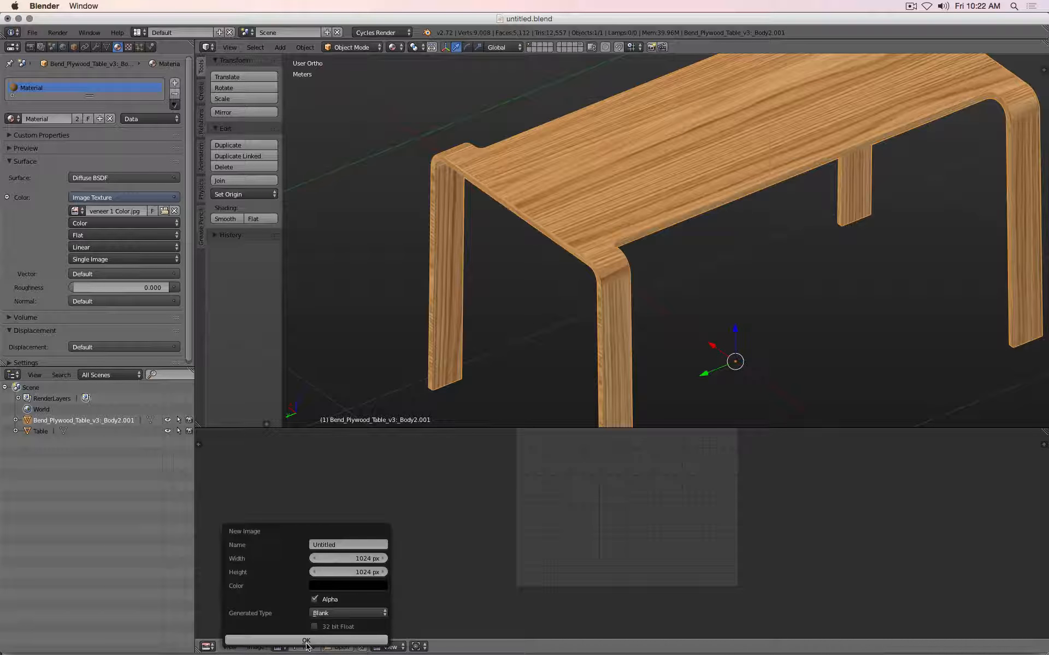
{"action": "left_click", "coordinate": [333, 614]}
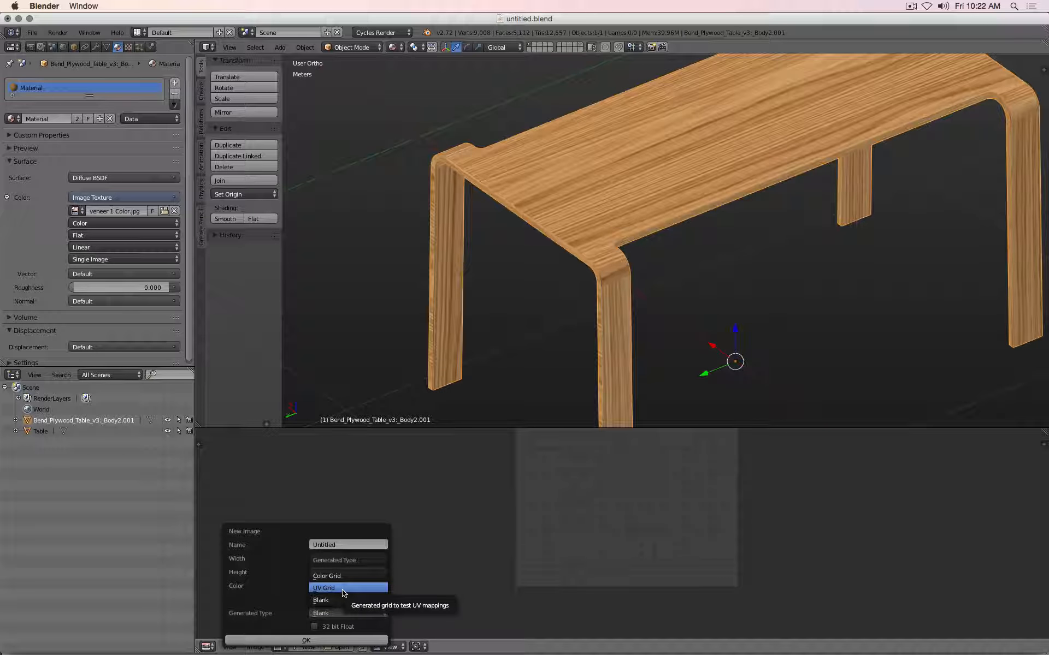
{"action": "left_click", "coordinate": [344, 589]}
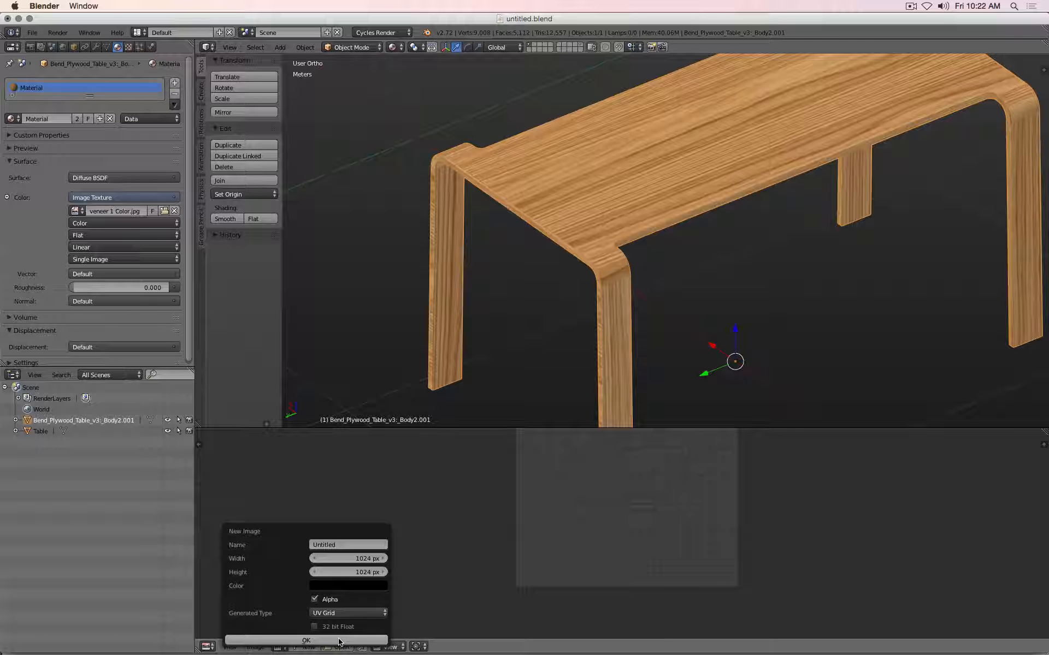
{"action": "left_click", "coordinate": [342, 544]}
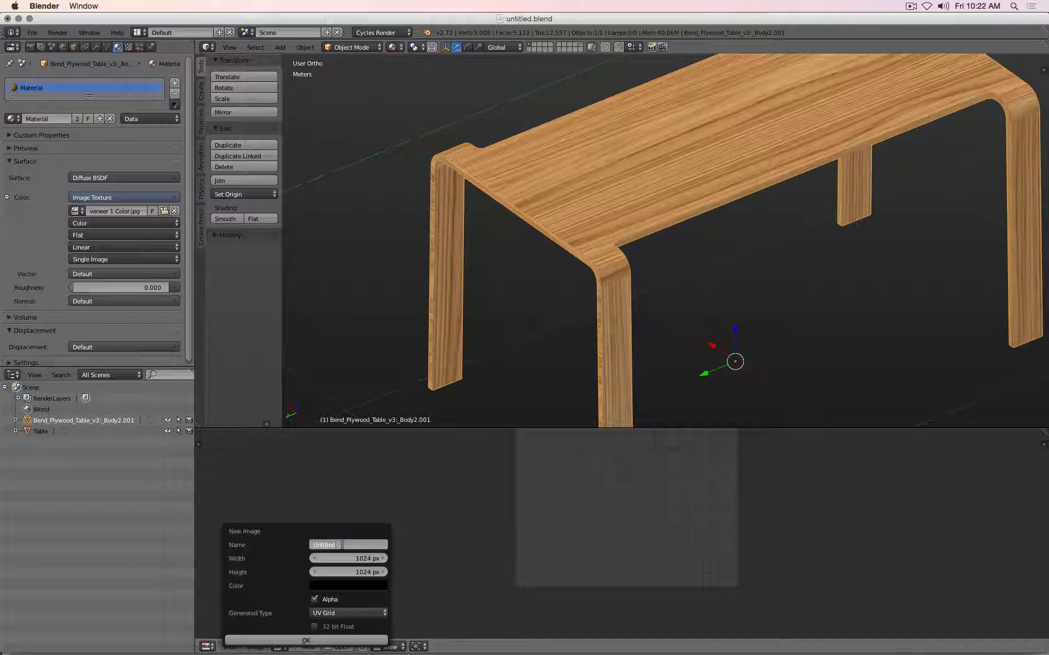
{"action": "type", "text": "UV Test Image"}
{"action": "key", "text": "Return"}
{"action": "left_click", "coordinate": [277, 638]}
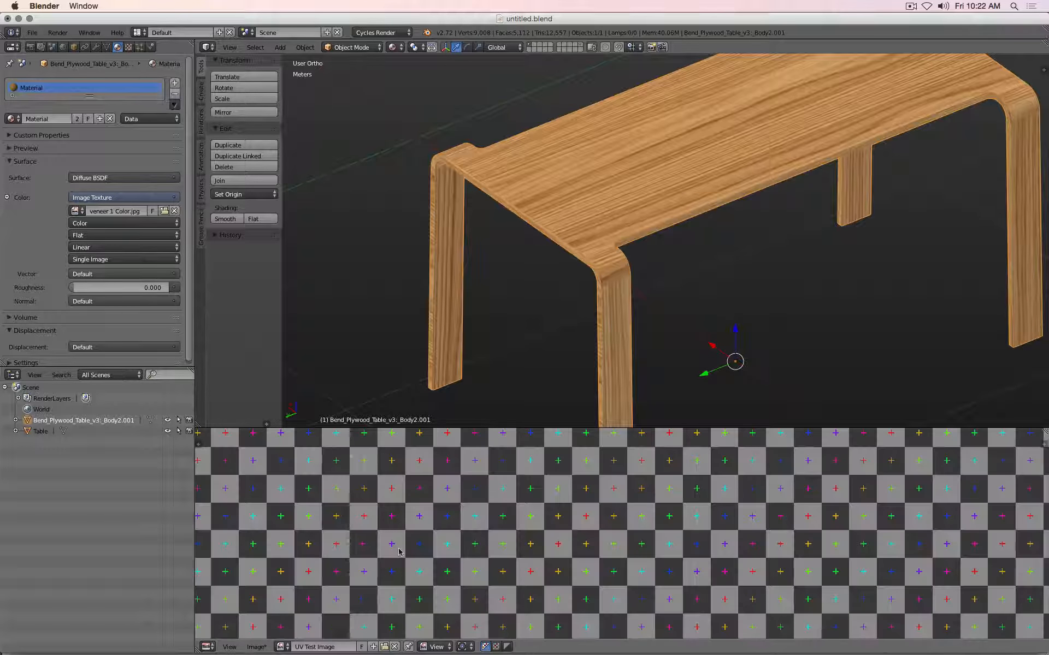
{"action": "key", "text": "Home"}
Enter Edit Mode and replace the material's veneer color texture with UV Test Image
{"action": "key", "text": "Tab"}
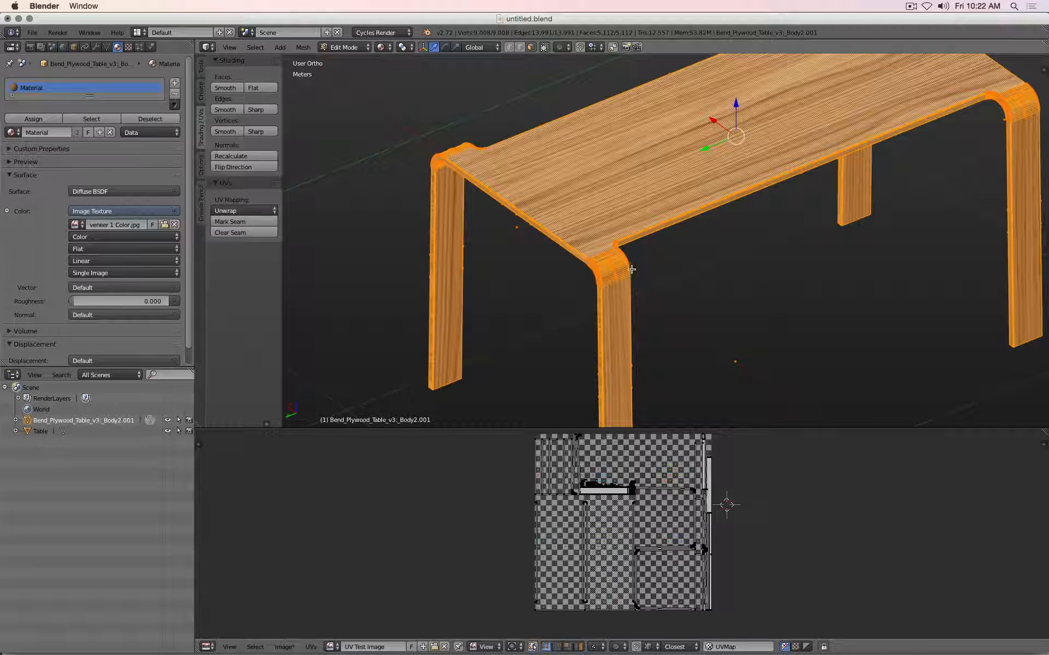
{"action": "left_click", "coordinate": [76, 224]}
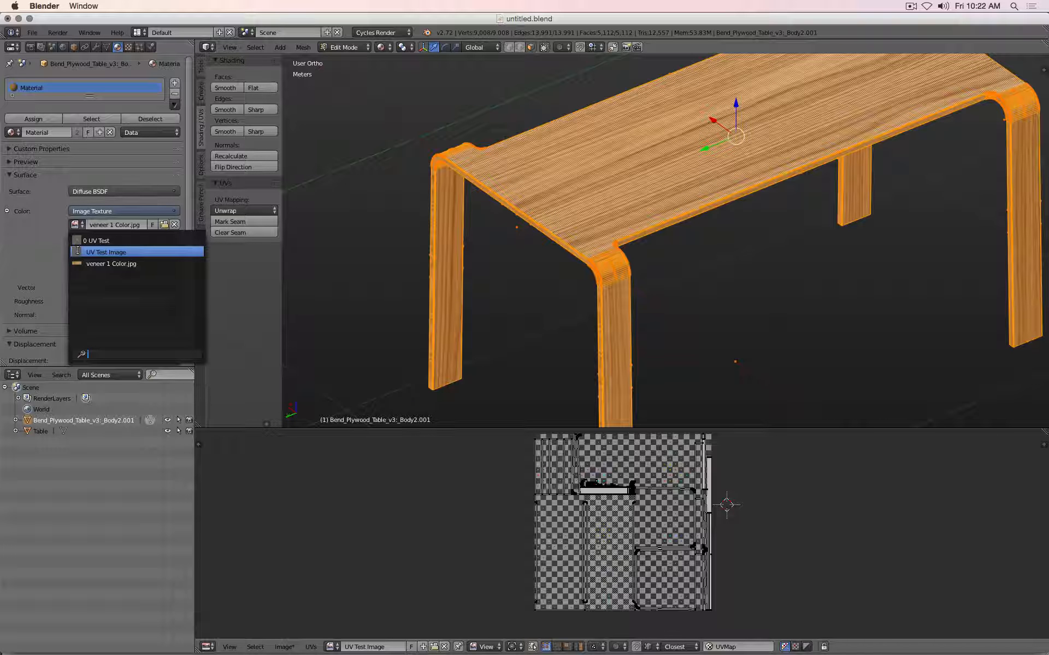
{"action": "left_click", "coordinate": [78, 251]}
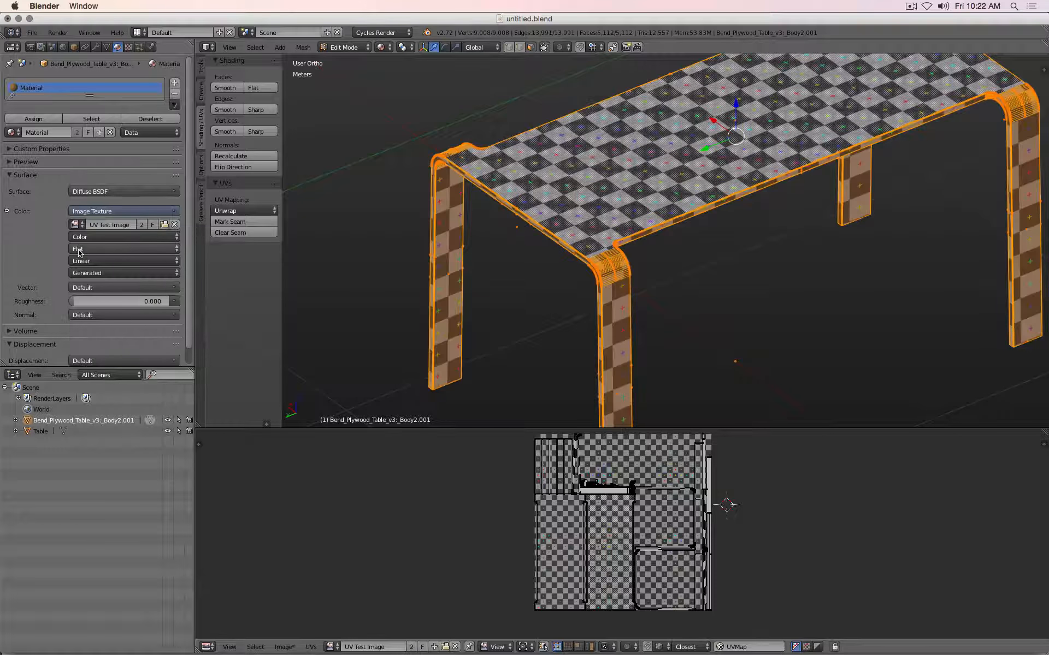
Return to Object Mode and examine the checker pattern across the table's bent corner, edges and leg
{"action": "scroll", "coordinate": [610, 301], "scroll_direction": "up", "scroll_amount": 5}
{"action": "key", "text": "Tab"}
{"action": "scroll", "coordinate": [628, 300], "scroll_direction": "down", "scroll_amount": 6}
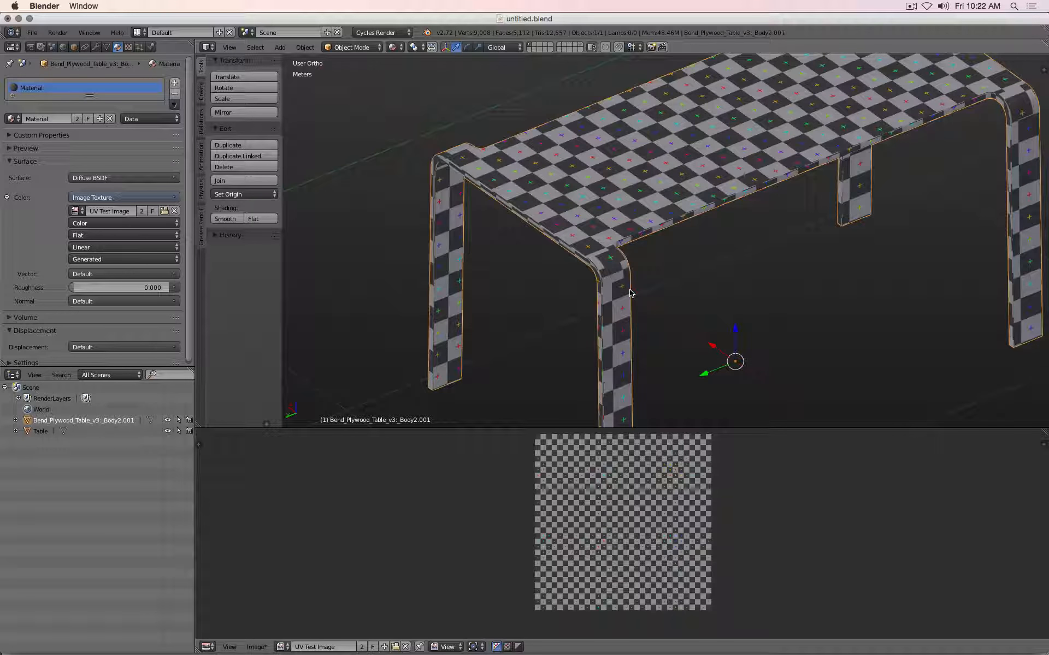
{"action": "scroll", "coordinate": [630, 293], "scroll_direction": "up", "scroll_amount": 5}
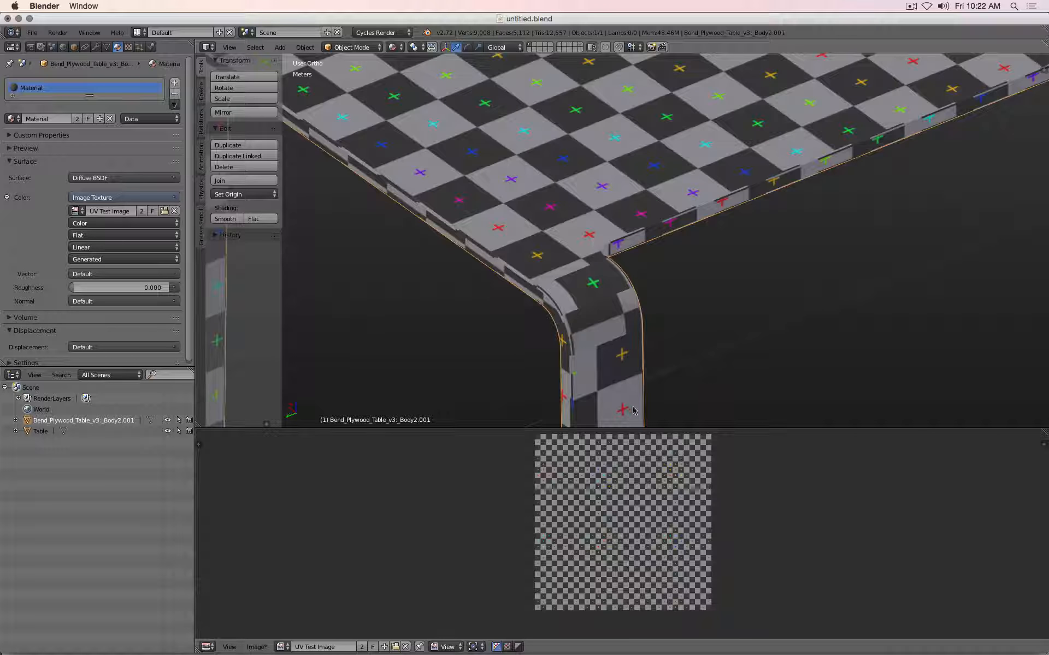
Enlarge the UV editor area and show the table from the top in Edit Mode beside its UV layout
{"action": "left_click_drag", "start_coordinate": [640, 430], "coordinate": [640, 268]}
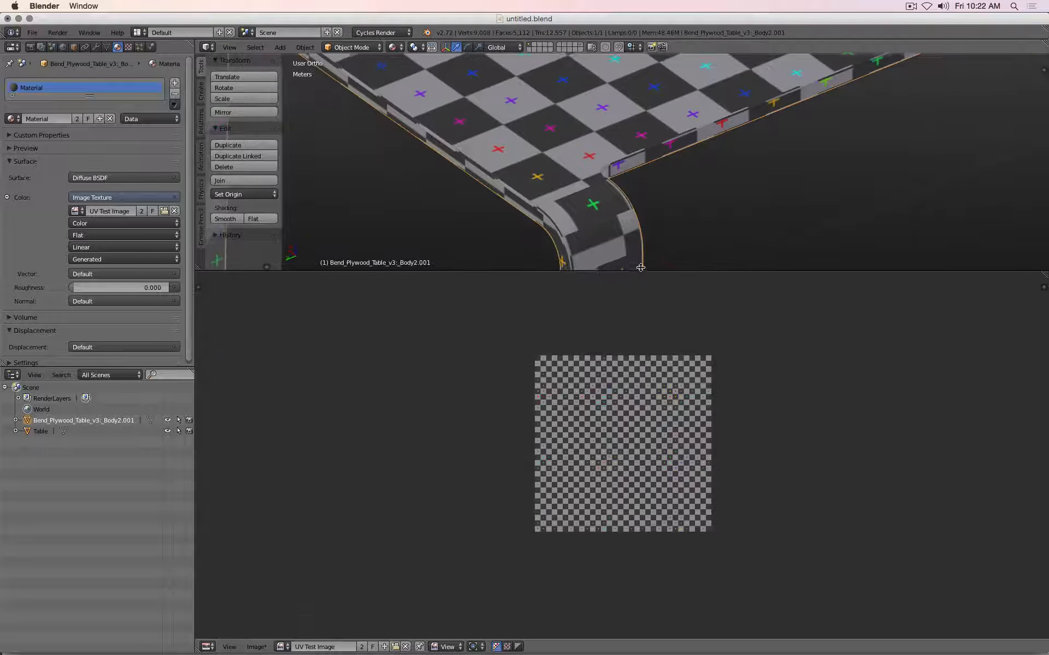
{"action": "scroll", "coordinate": [710, 256], "scroll_direction": "down", "scroll_amount": 6}
{"action": "key", "text": "KP_7"}
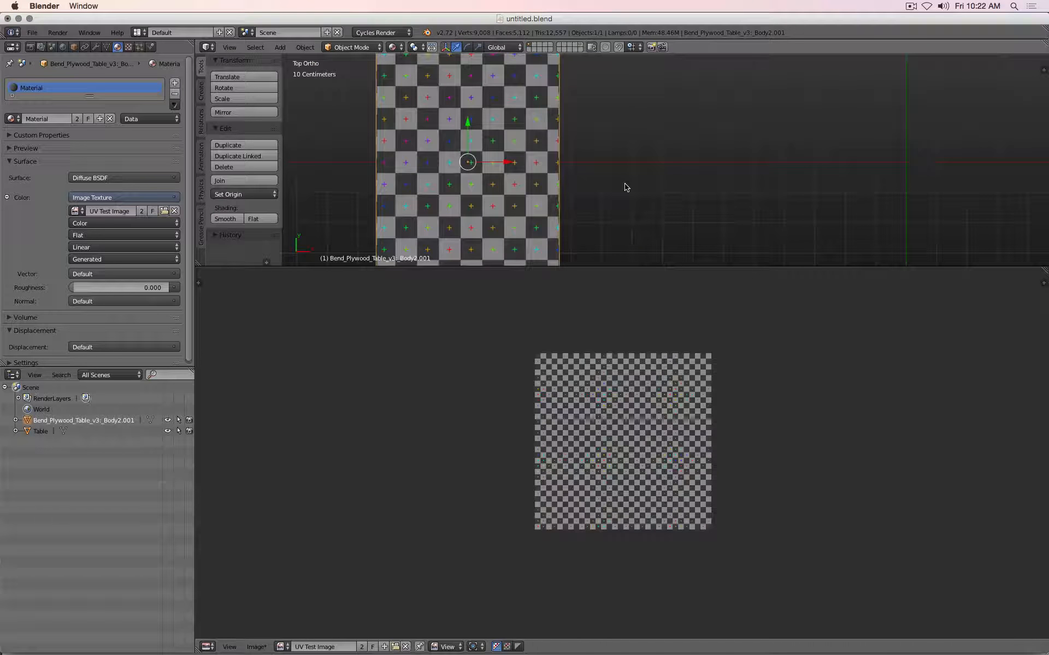
{"action": "scroll", "coordinate": [626, 186], "scroll_direction": "down", "scroll_amount": 4}
{"action": "key", "text": "Tab"}
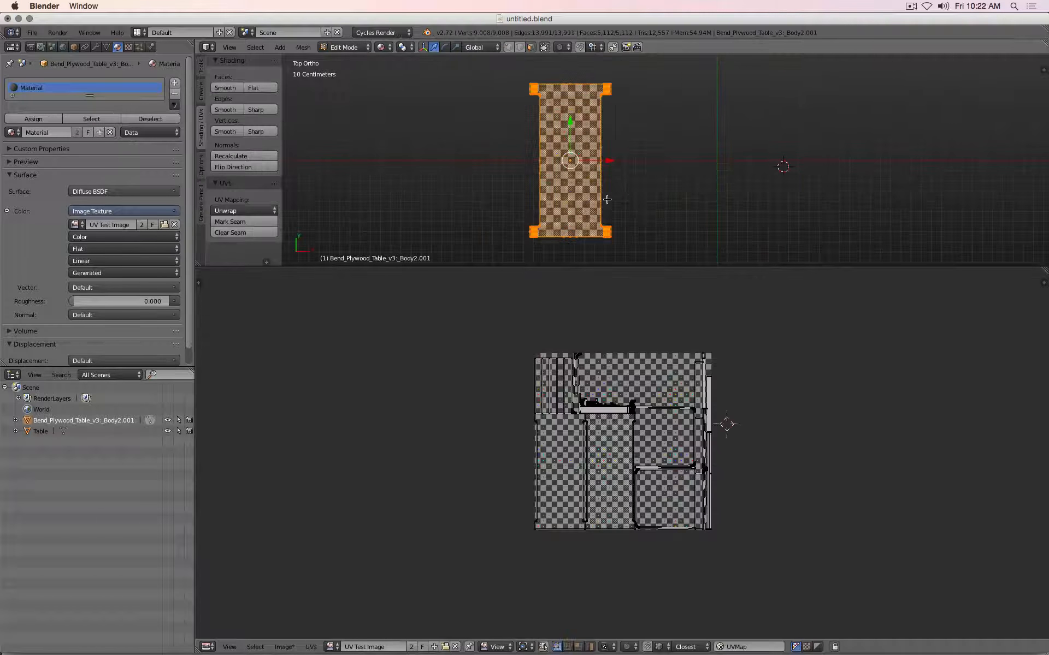
{"action": "scroll", "coordinate": [632, 395], "scroll_direction": "up", "scroll_amount": 3}
{"action": "scroll", "coordinate": [632, 396], "scroll_direction": "up", "scroll_amount": 1}
{"action": "scroll", "coordinate": [626, 197], "scroll_direction": "up", "scroll_amount": 3}
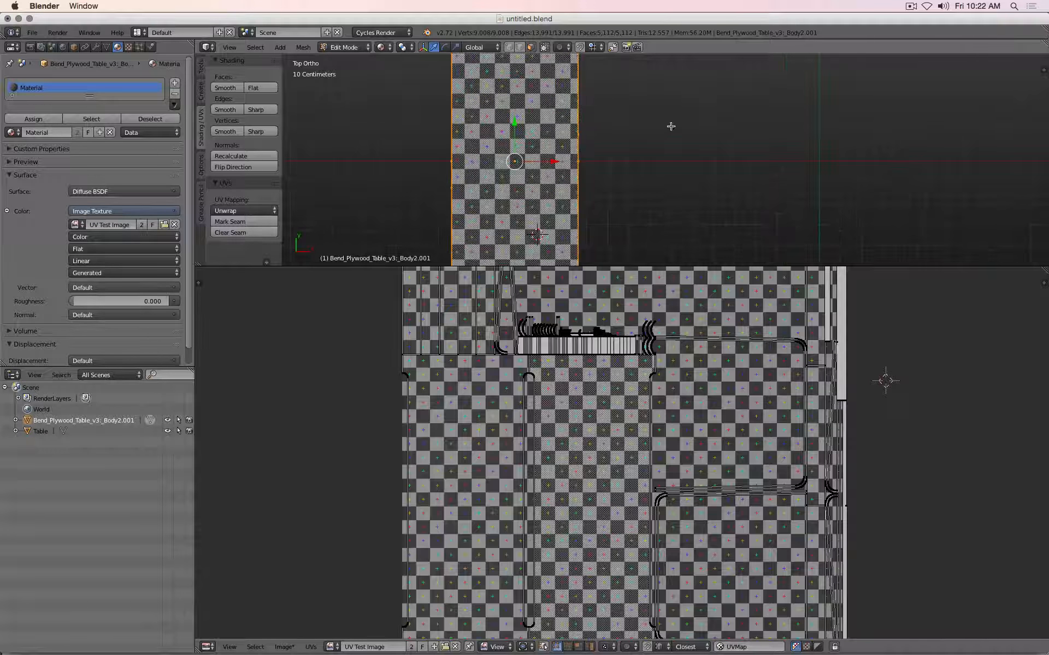
Clear the selection and box-select the bent corner geometry at one end of the tabletop in top view
{"action": "scroll", "coordinate": [627, 198], "scroll_direction": "up", "scroll_amount": 3}
{"action": "key", "text": "a"}
{"action": "key", "text": "b"}
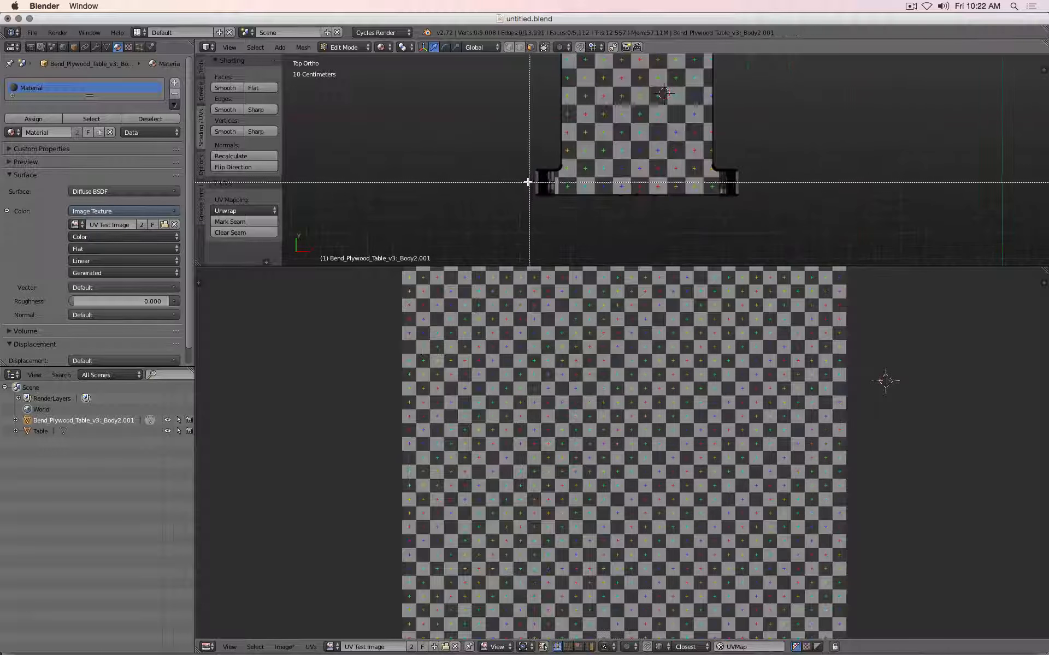
{"action": "left_click_drag", "start_coordinate": [518, 175], "coordinate": [601, 187]}
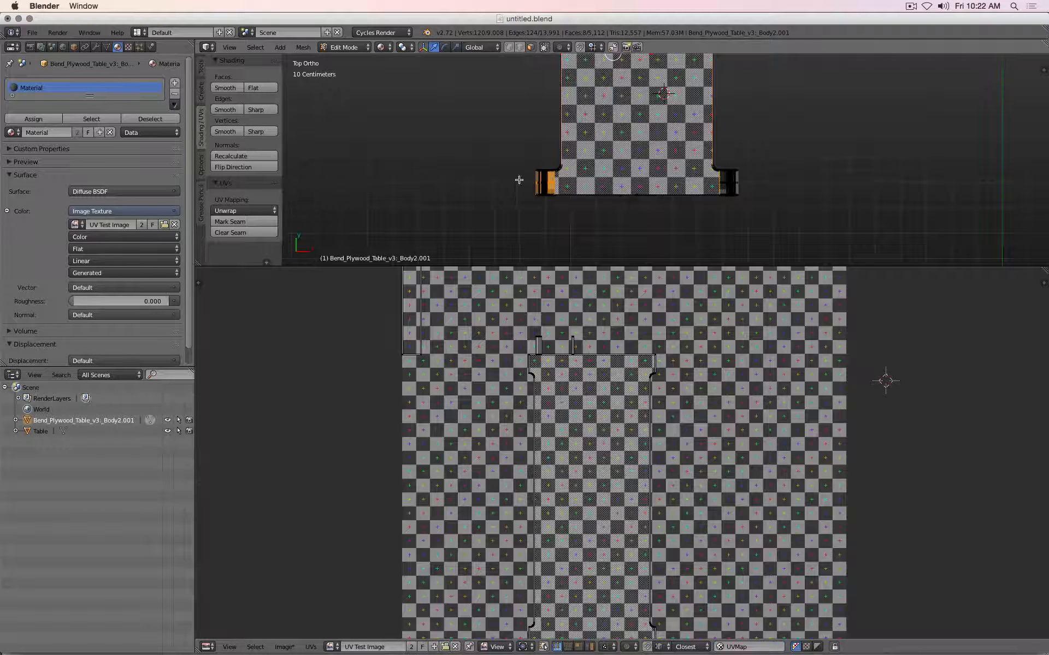
Extend the box selection over more of the bent corner's faces at the tabletop's near end in top view
{"action": "scroll", "coordinate": [519, 178], "scroll_direction": "up", "scroll_amount": 3}
{"action": "key", "text": "b"}
{"action": "left_click_drag", "start_coordinate": [379, 206], "coordinate": [458, 224]}
{"action": "scroll", "coordinate": [413, 222], "scroll_direction": "down", "scroll_amount": 2}
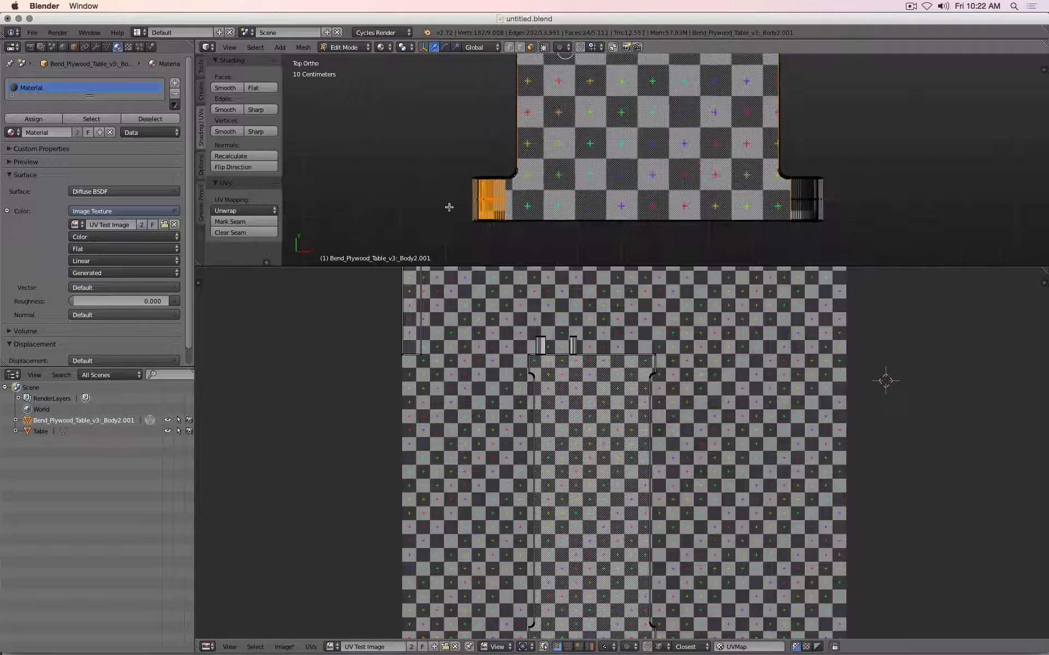
{"action": "scroll", "coordinate": [449, 207], "scroll_direction": "up", "scroll_amount": 3}
{"action": "middle_click_drag", "start_coordinate": [492, 199], "coordinate": [685, 144], "text": "shift"}
{"action": "scroll", "coordinate": [684, 143], "scroll_direction": "up", "scroll_amount": 4}
{"action": "key", "text": "b"}
{"action": "left_click_drag", "start_coordinate": [470, 166], "coordinate": [546, 194]}
{"action": "scroll", "coordinate": [567, 199], "scroll_direction": "down", "scroll_amount": 9}
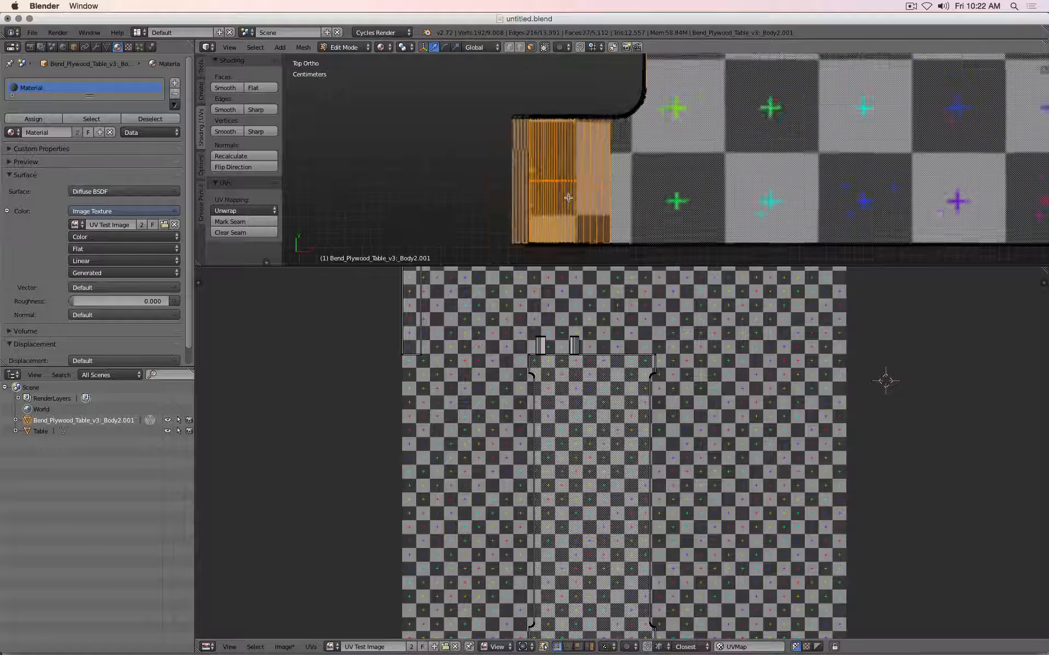
{"action": "scroll", "coordinate": [618, 185], "scroll_direction": "down", "scroll_amount": 5}
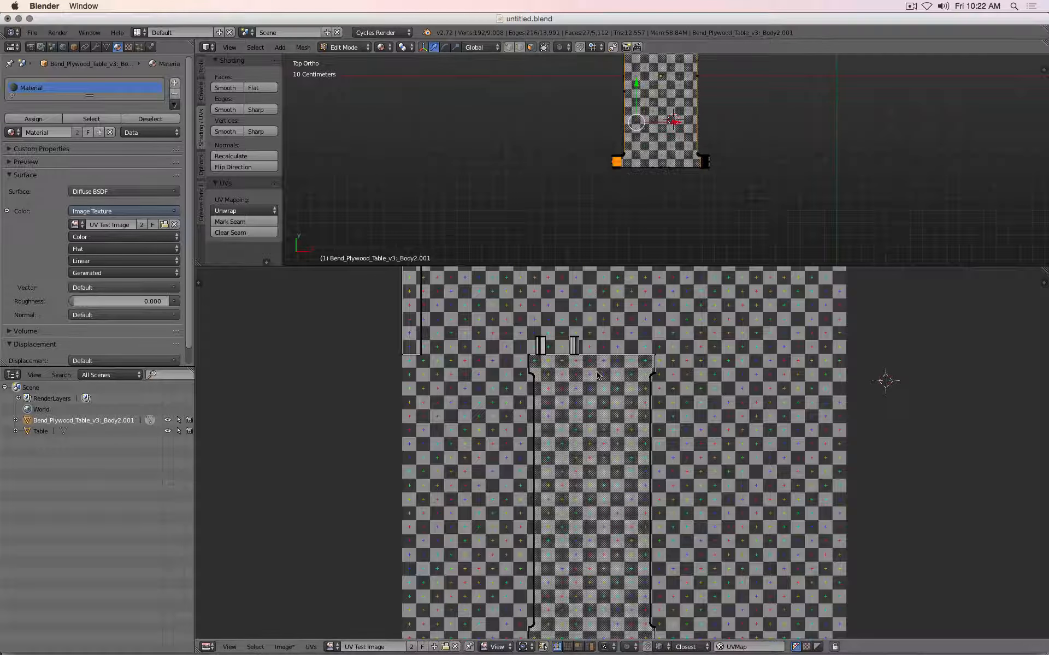
Examine the selected bent corner's checker pattern in top view against its two small islands in the UV layout
{"action": "left_click", "coordinate": [557, 324]}
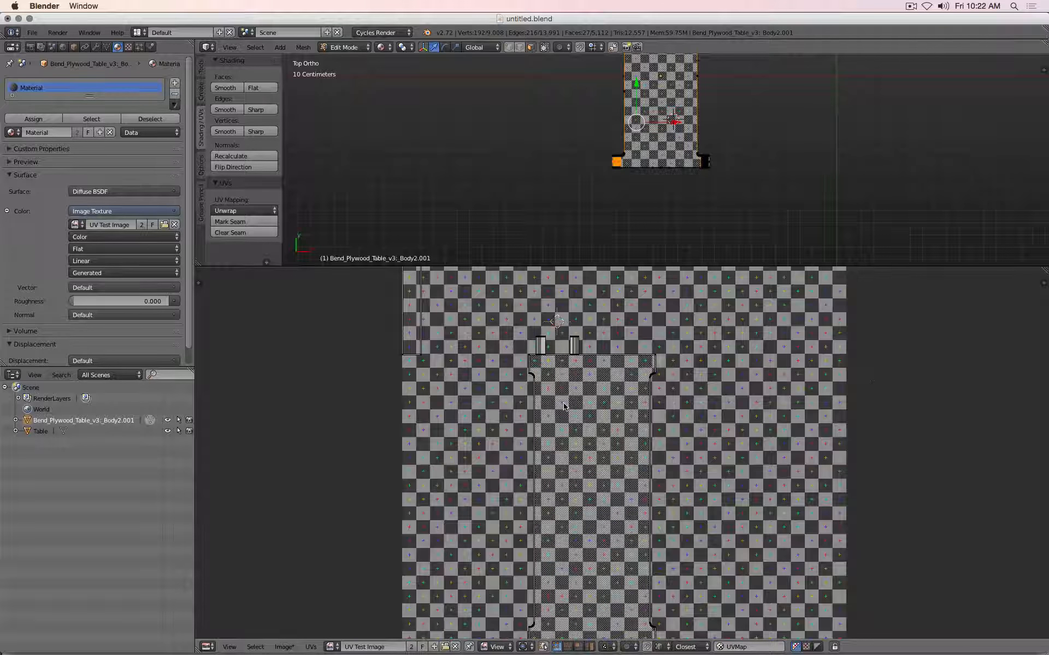
{"action": "scroll", "coordinate": [628, 175], "scroll_direction": "up", "scroll_amount": 4}
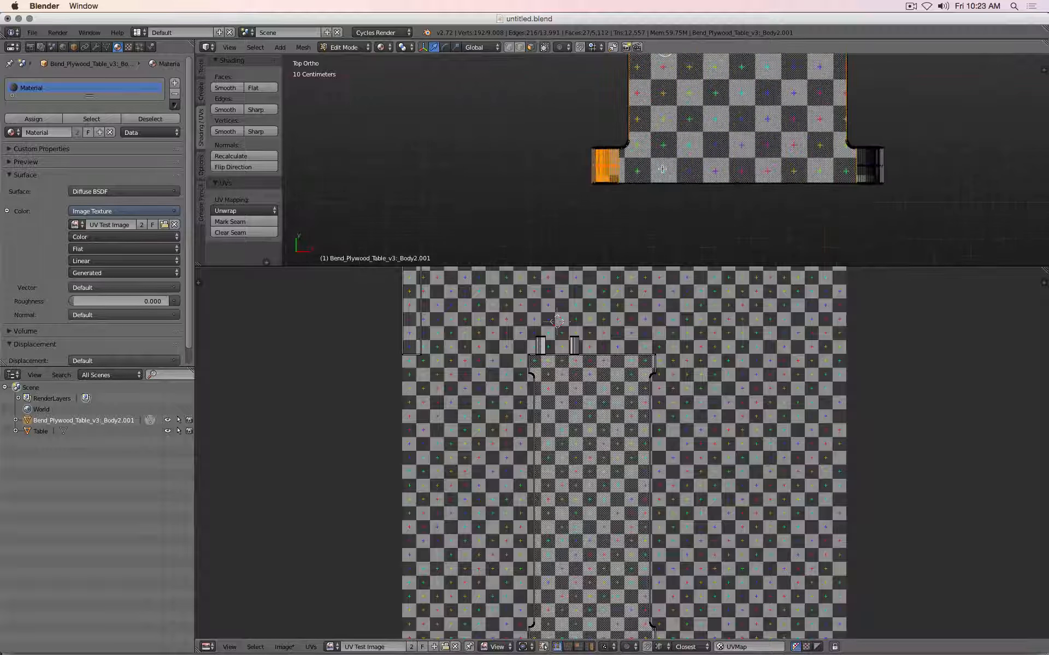
{"action": "scroll", "coordinate": [656, 170], "scroll_direction": "down", "scroll_amount": 2}
{"action": "scroll", "coordinate": [662, 169], "scroll_direction": "down", "scroll_amount": 3}
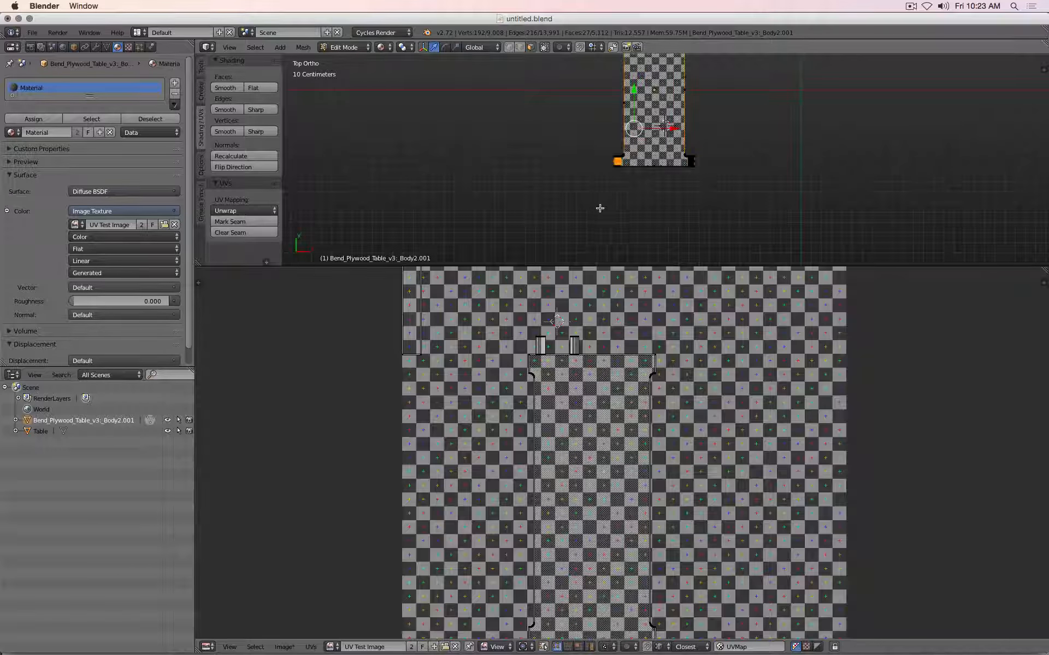
{"action": "scroll", "coordinate": [654, 154], "scroll_direction": "up", "scroll_amount": 1}
{"action": "scroll", "coordinate": [654, 154], "scroll_direction": "up", "scroll_amount": 6}
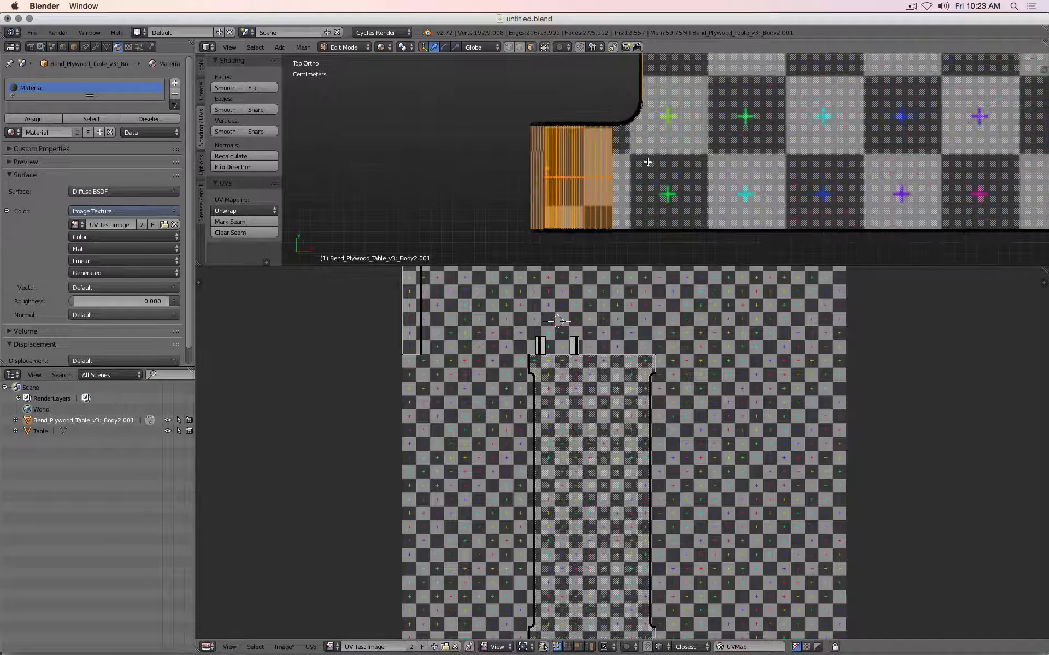
{"action": "scroll", "coordinate": [643, 163], "scroll_direction": "up", "scroll_amount": 2}
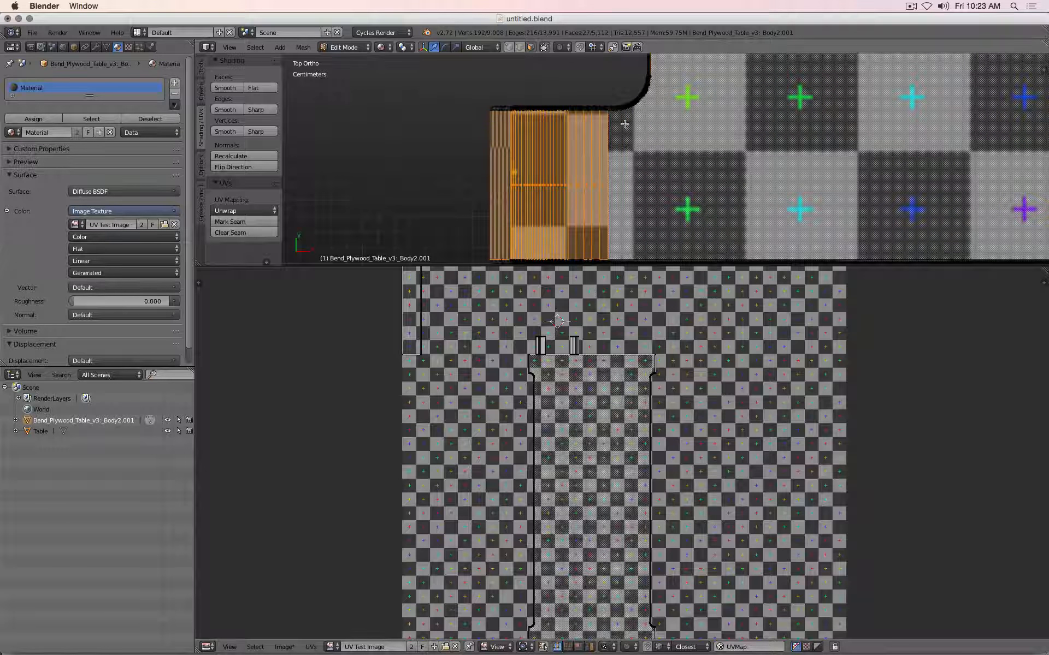
{"action": "scroll", "coordinate": [644, 180], "scroll_direction": "down", "scroll_amount": 5}
{"action": "scroll", "coordinate": [650, 180], "scroll_direction": "down", "scroll_amount": 5}
Clear the selection and select only the large flat tabletop face so that its UV island shows alone
{"action": "key", "text": "a"}
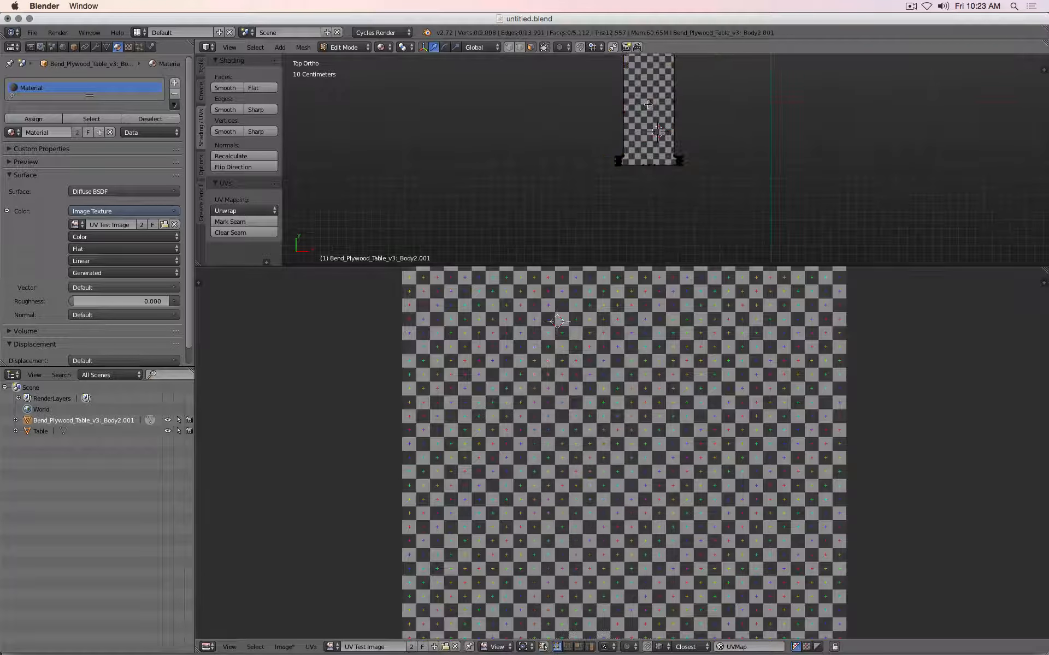
{"action": "right_click", "coordinate": [650, 118]}
{"action": "scroll", "coordinate": [645, 161], "scroll_direction": "up", "scroll_amount": 6}
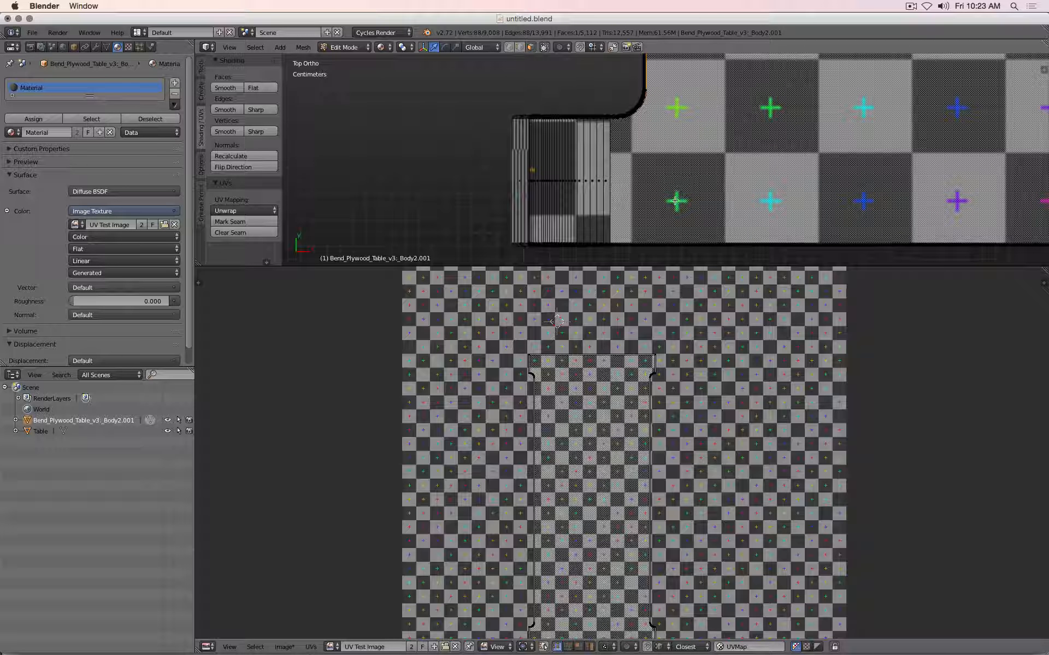
{"action": "scroll", "coordinate": [649, 352], "scroll_direction": "up", "scroll_amount": 3}
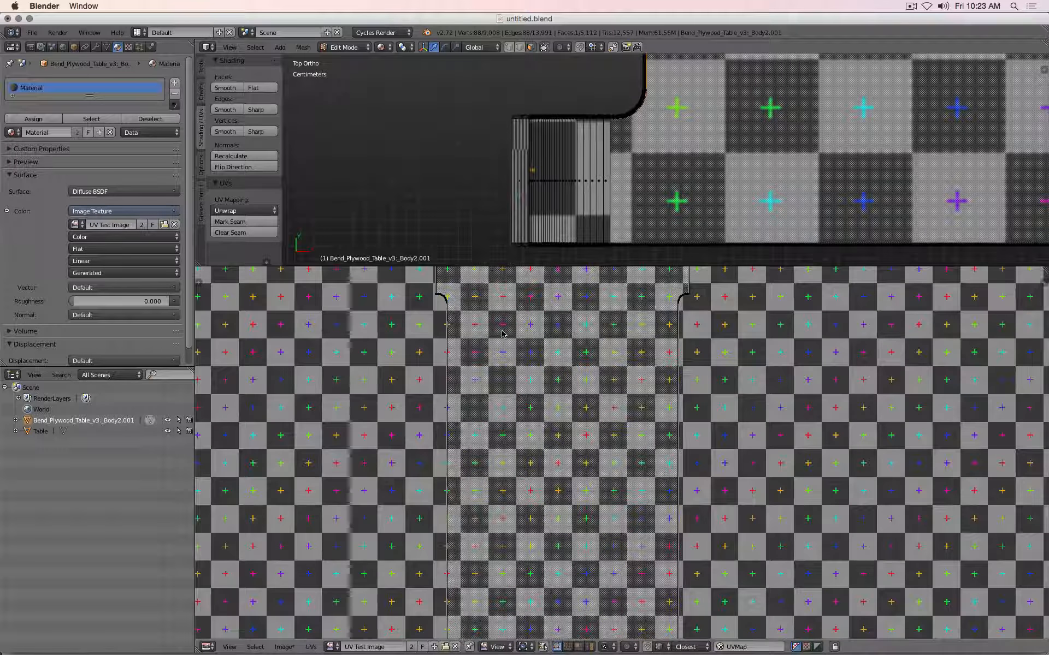
{"action": "scroll", "coordinate": [502, 333], "scroll_direction": "down", "scroll_amount": 2}
{"action": "scroll", "coordinate": [666, 315], "scroll_direction": "up", "scroll_amount": 1}
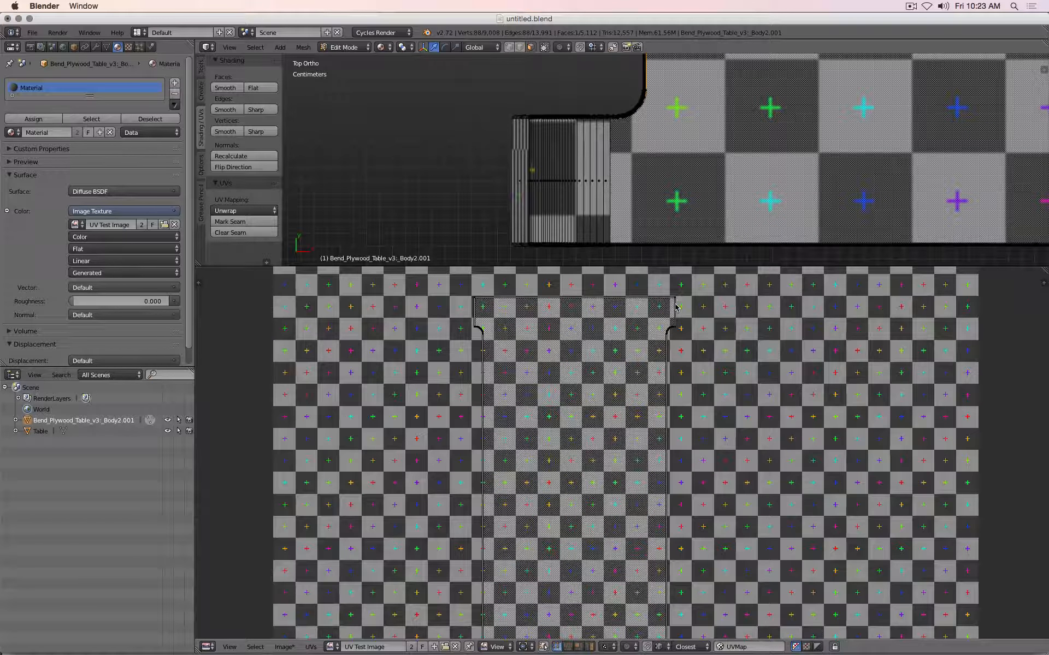
Try moving a UV vertex at an upper corner of the tabletop island to test the texture's response
{"action": "key", "text": "g"}
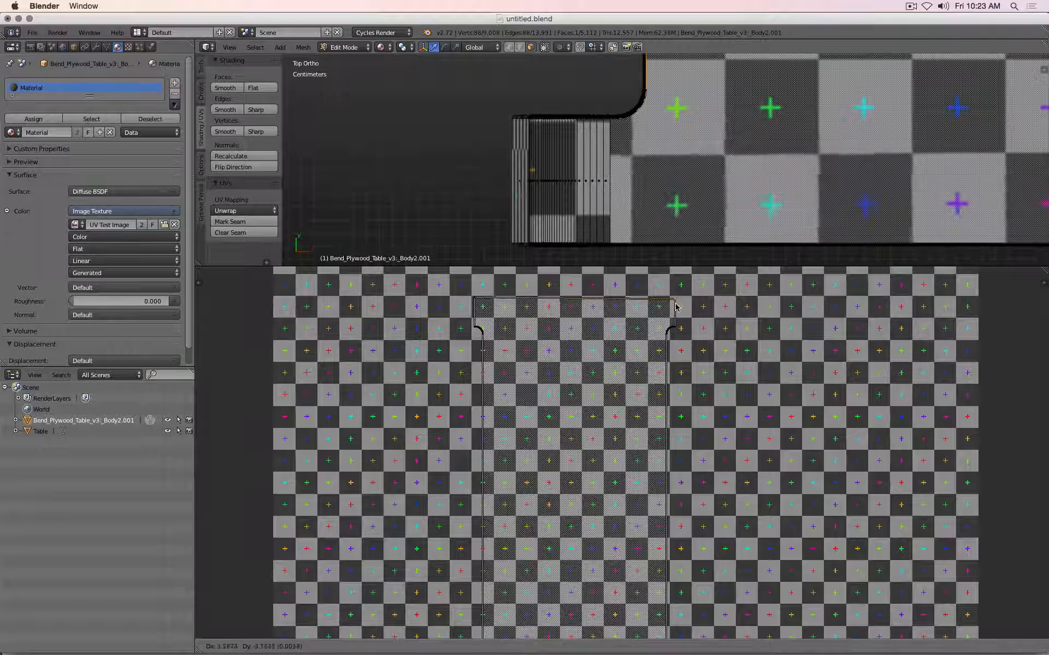
{"action": "left_click", "coordinate": [674, 308]}
{"action": "scroll", "coordinate": [672, 328], "scroll_direction": "down", "scroll_amount": 3}
{"action": "scroll", "coordinate": [779, 221], "scroll_direction": "down", "scroll_amount": 2}
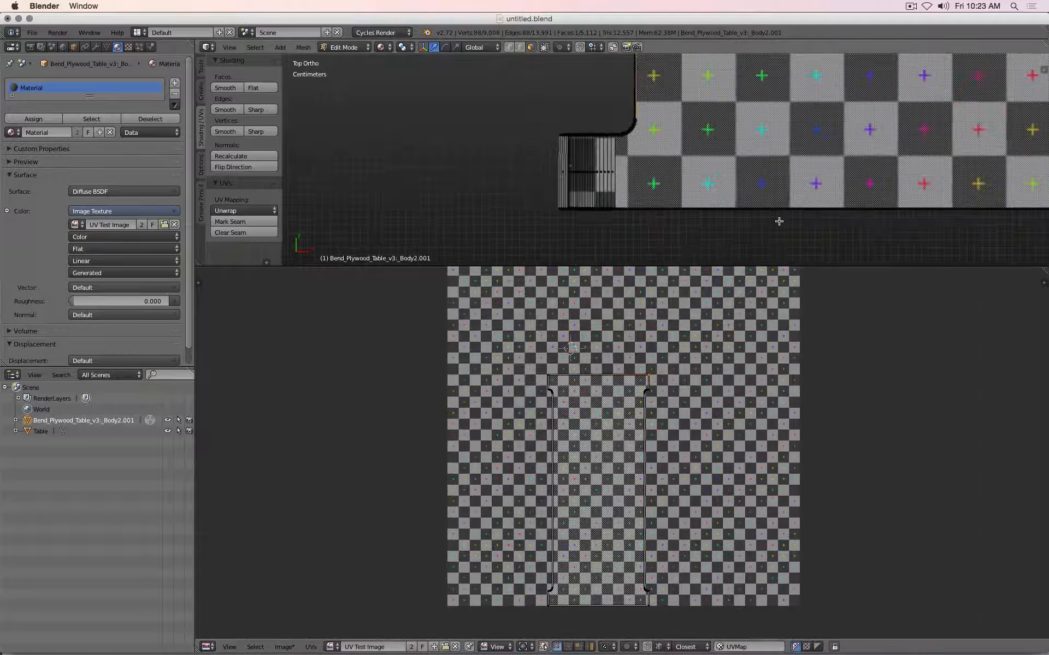
{"action": "scroll", "coordinate": [779, 221], "scroll_direction": "down", "scroll_amount": 2}
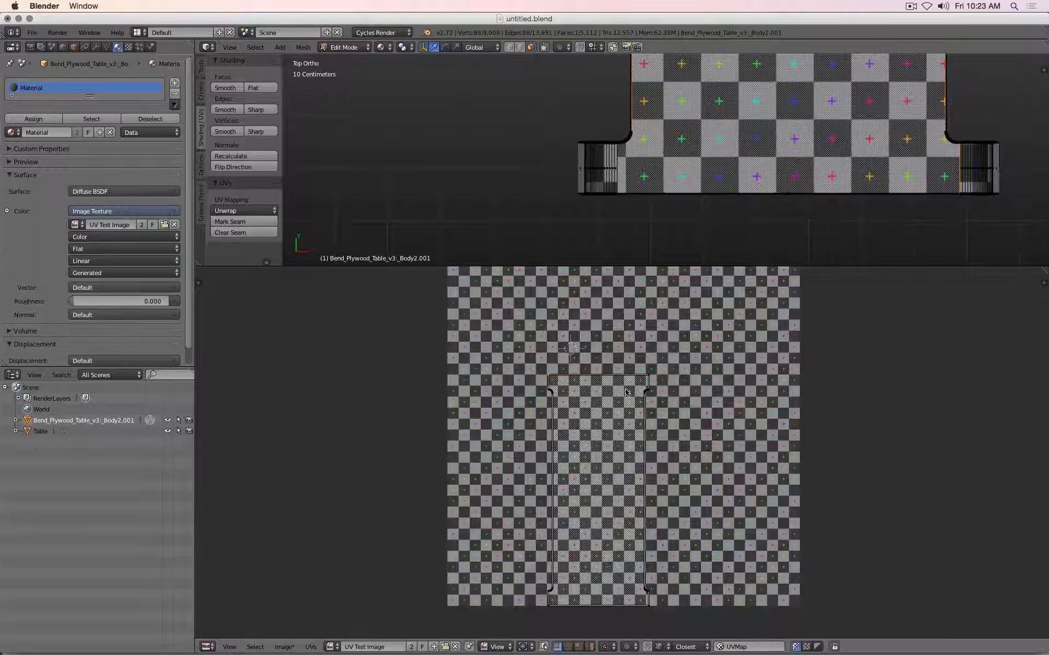
Try rotating the whole tabletop UV island over the checker image
{"action": "scroll", "coordinate": [627, 392], "scroll_direction": "down", "scroll_amount": 3}
{"action": "scroll", "coordinate": [700, 175], "scroll_direction": "down", "scroll_amount": 3}
{"action": "scroll", "coordinate": [699, 176], "scroll_direction": "up", "scroll_amount": 1}
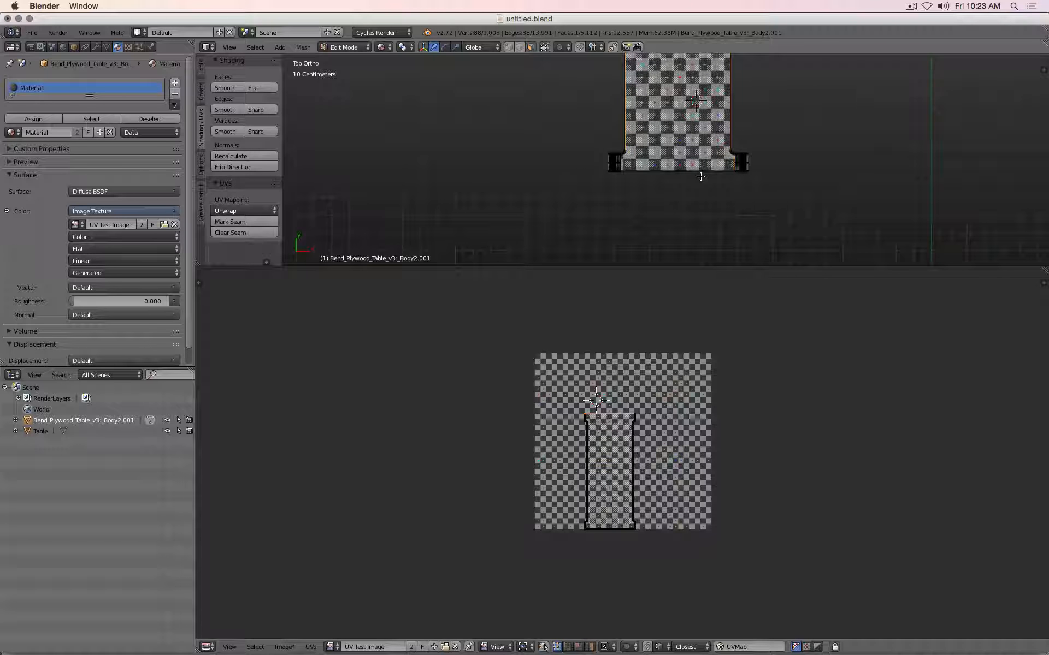
{"action": "scroll", "coordinate": [667, 328], "scroll_direction": "up", "scroll_amount": 2}
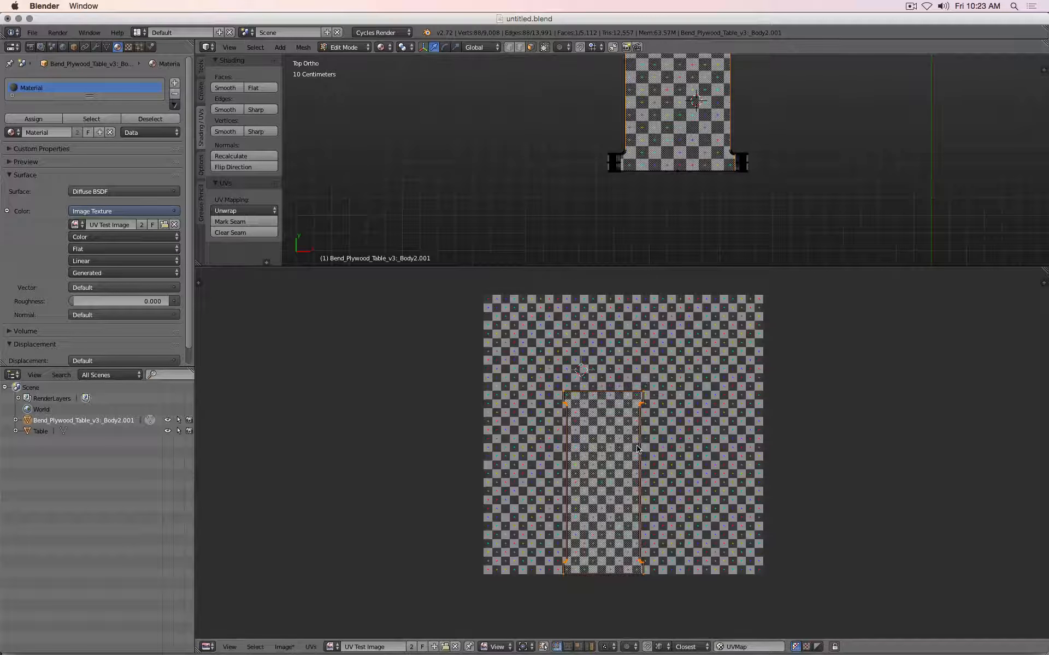
{"action": "key", "text": "r"}
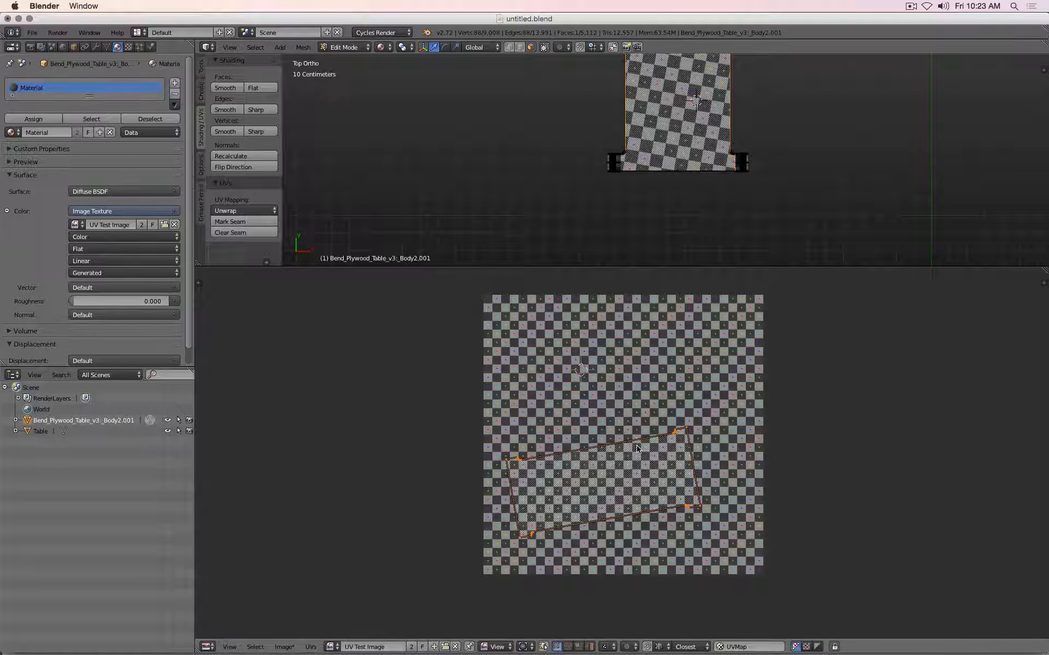
{"action": "left_click", "coordinate": [637, 448]}
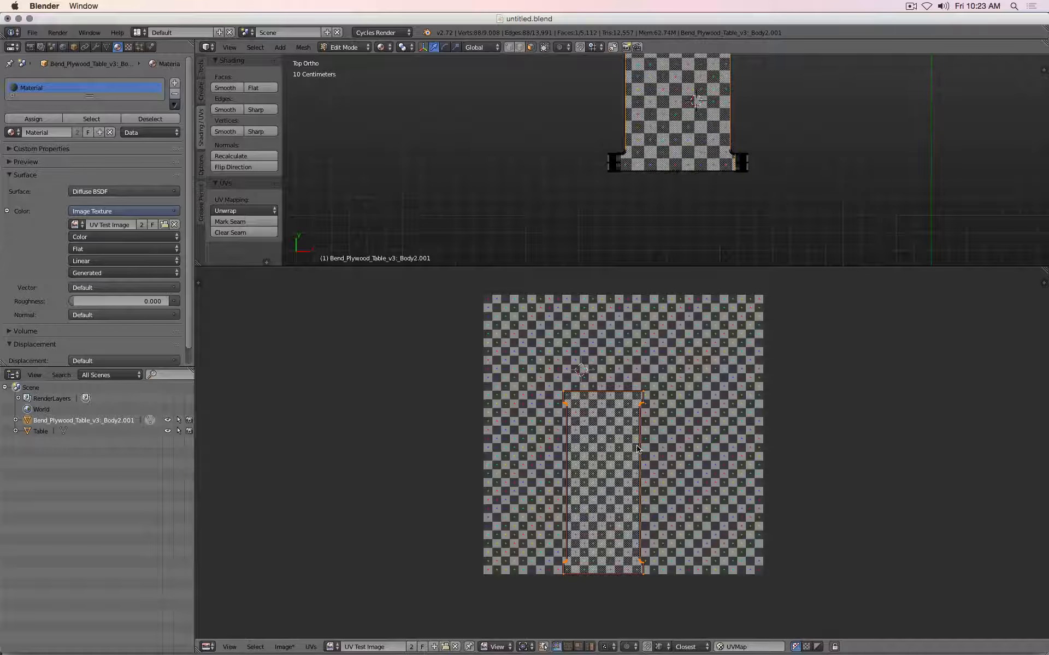
Try moving the upper corner UV vertices of the tabletop island, watching the matching end of the table in close-up
{"action": "scroll", "coordinate": [626, 450], "scroll_direction": "up", "scroll_amount": 3}
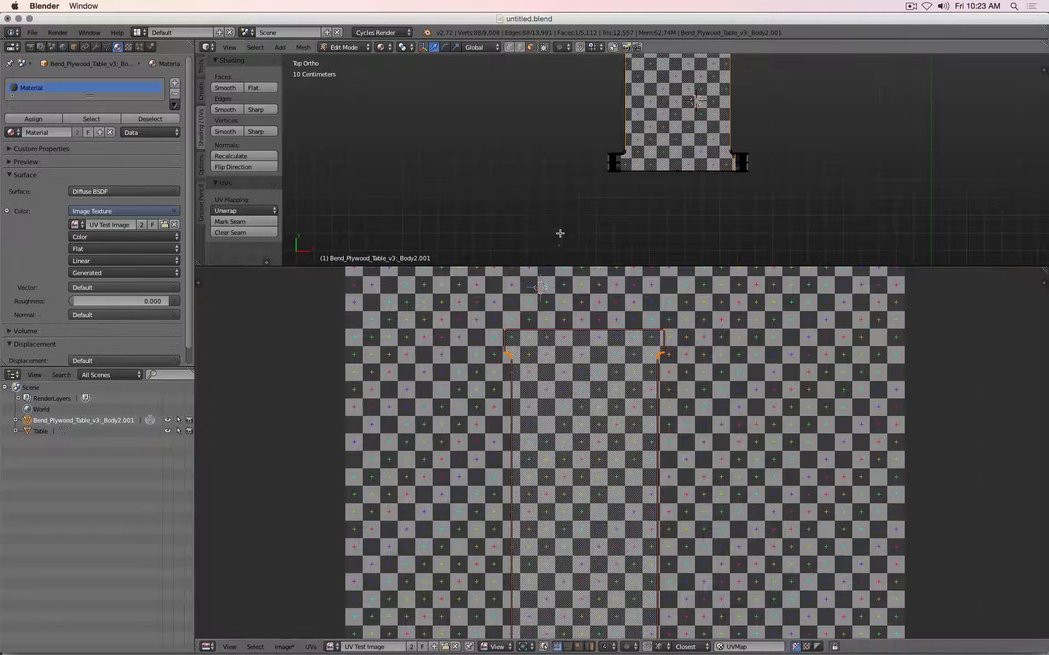
{"action": "scroll", "coordinate": [609, 150], "scroll_direction": "down", "scroll_amount": 2}
{"action": "scroll", "coordinate": [600, 158], "scroll_direction": "up", "scroll_amount": 6}
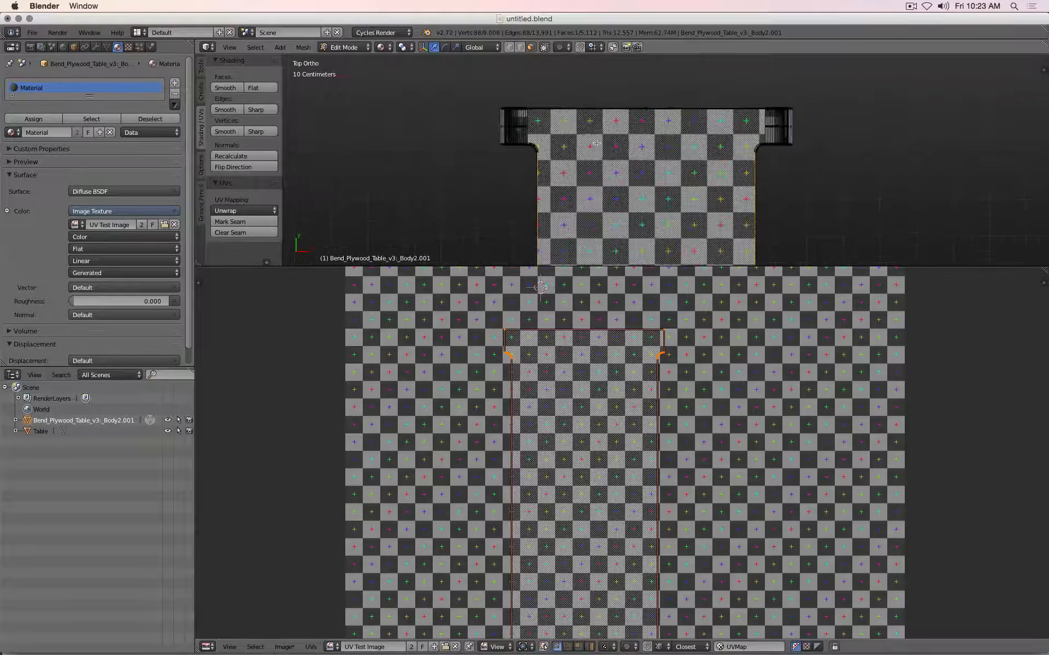
{"action": "scroll", "coordinate": [534, 151], "scroll_direction": "up", "scroll_amount": 2}
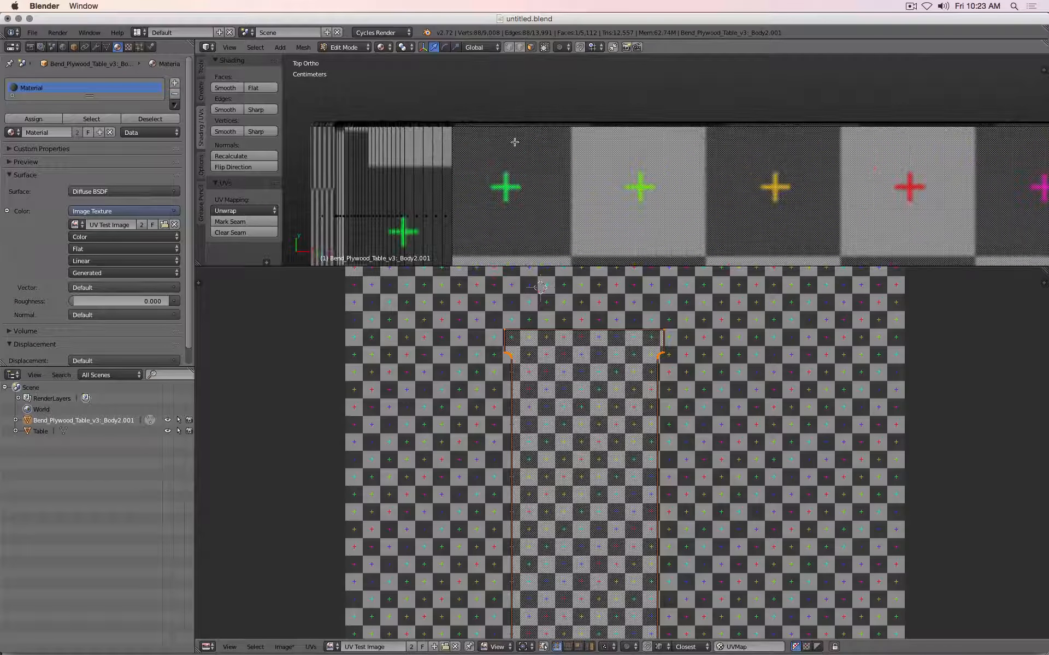
{"action": "scroll", "coordinate": [517, 432], "scroll_direction": "up", "scroll_amount": 2}
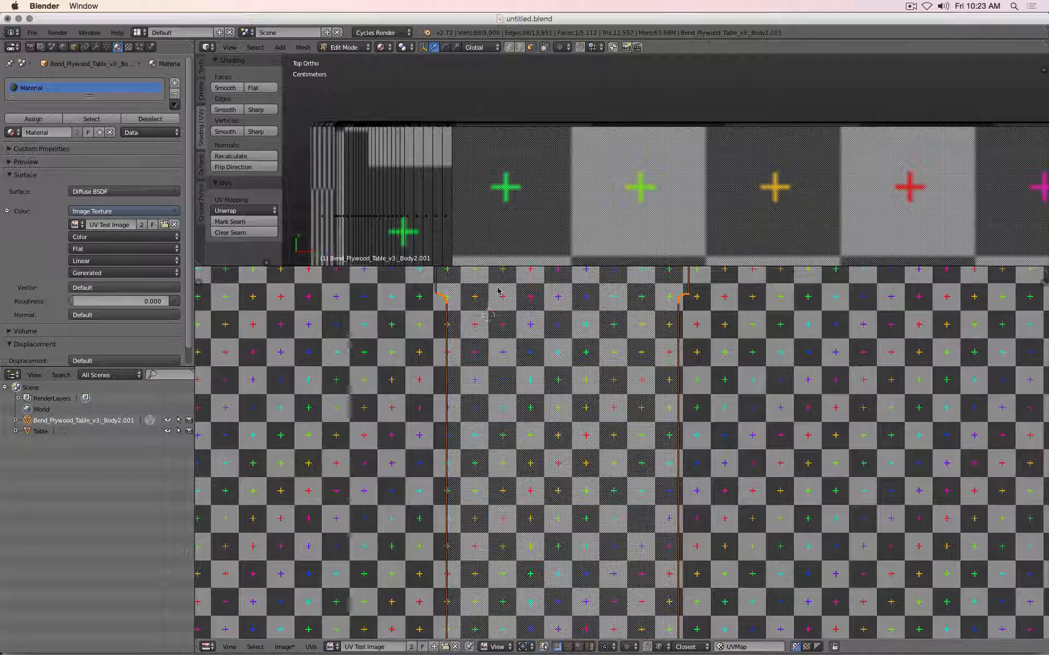
{"action": "scroll", "coordinate": [519, 415], "scroll_direction": "down", "scroll_amount": 2}
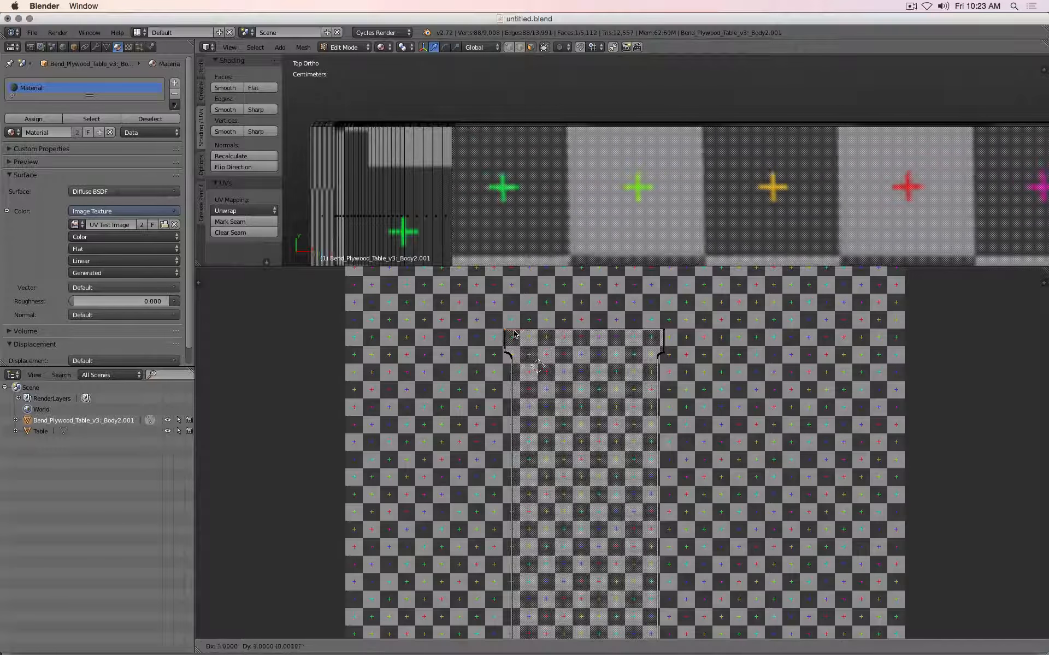
{"action": "key", "text": "g"}
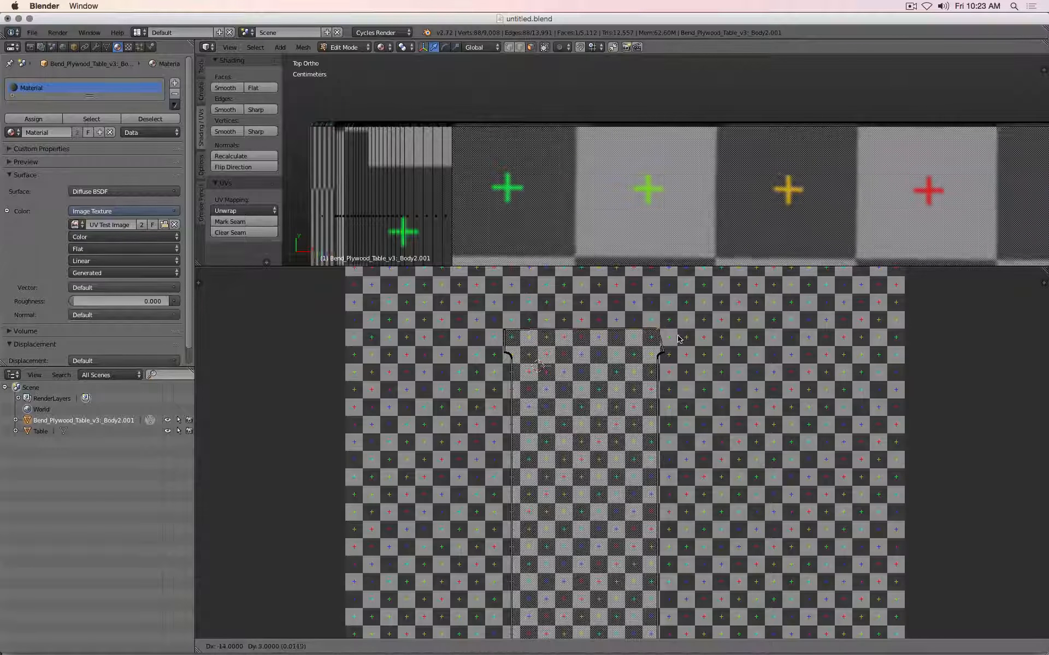
{"action": "right_click", "coordinate": [675, 341]}
{"action": "scroll", "coordinate": [667, 229], "scroll_direction": "down", "scroll_amount": 4}
{"action": "scroll", "coordinate": [516, 186], "scroll_direction": "up", "scroll_amount": 2}
{"action": "scroll", "coordinate": [516, 186], "scroll_direction": "up", "scroll_amount": 1}
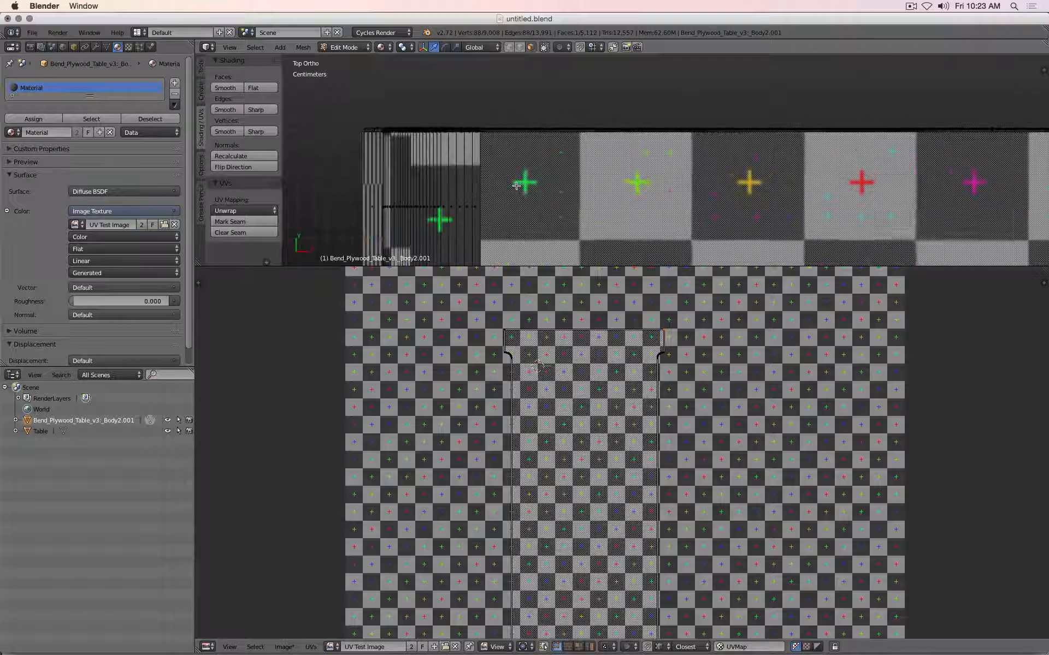
Clear the selection and box-select the curved faces of the bent corner across its middle row of vertices in an angled view
{"action": "scroll", "coordinate": [516, 186], "scroll_direction": "down", "scroll_amount": 8}
{"action": "middle_click_drag", "start_coordinate": [516, 187], "coordinate": [665, 154]}
{"action": "scroll", "coordinate": [666, 148], "scroll_direction": "up", "scroll_amount": 4}
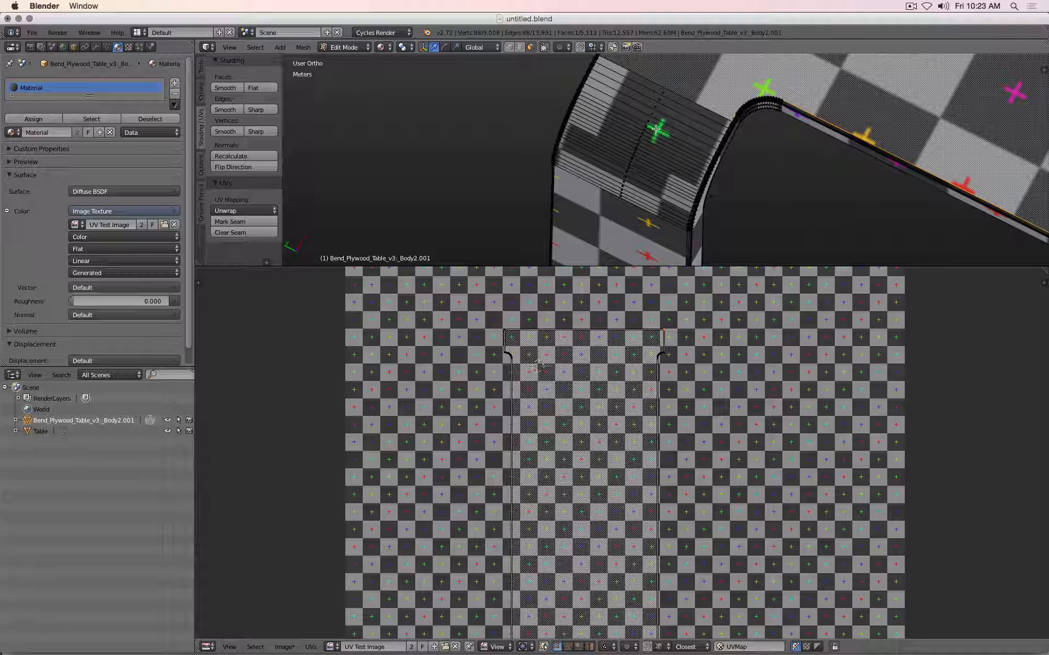
{"action": "key", "text": "a"}
{"action": "key", "text": "b"}
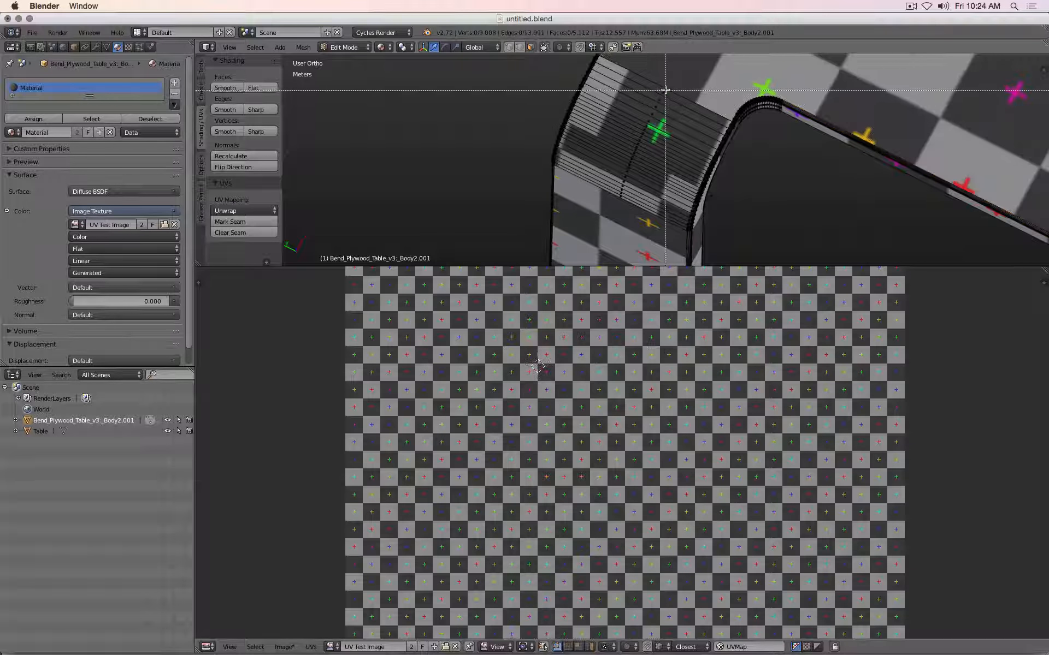
{"action": "left_click_drag", "start_coordinate": [665, 89], "coordinate": [621, 192]}
{"action": "left_click_drag", "start_coordinate": [620, 197], "coordinate": [620, 197]}
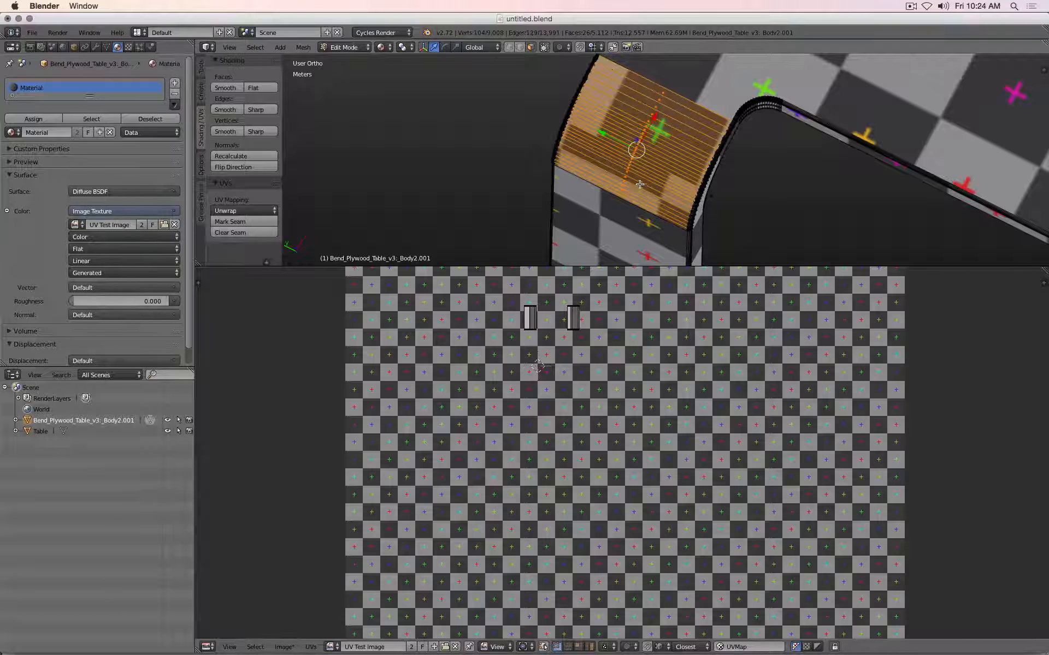
Try moving the outer corner UV vertices of the right-hand bent-corner island while watching the corner from the top
{"action": "scroll", "coordinate": [726, 170], "scroll_direction": "down", "scroll_amount": 1}
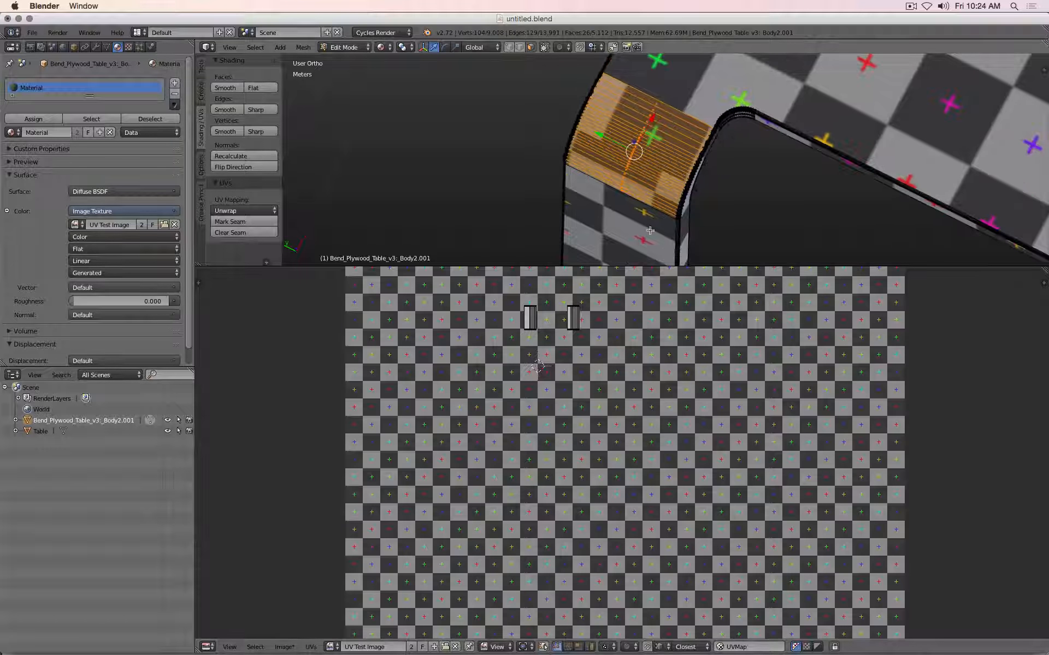
{"action": "scroll", "coordinate": [575, 299], "scroll_direction": "up", "scroll_amount": 3}
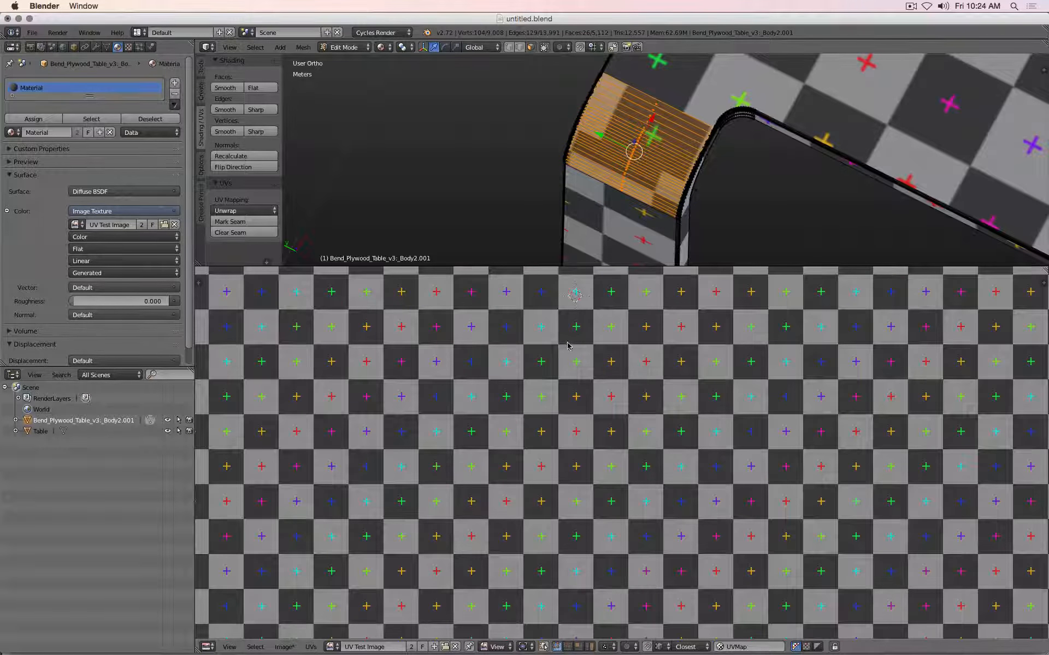
{"action": "scroll", "coordinate": [568, 345], "scroll_direction": "up", "scroll_amount": 5}
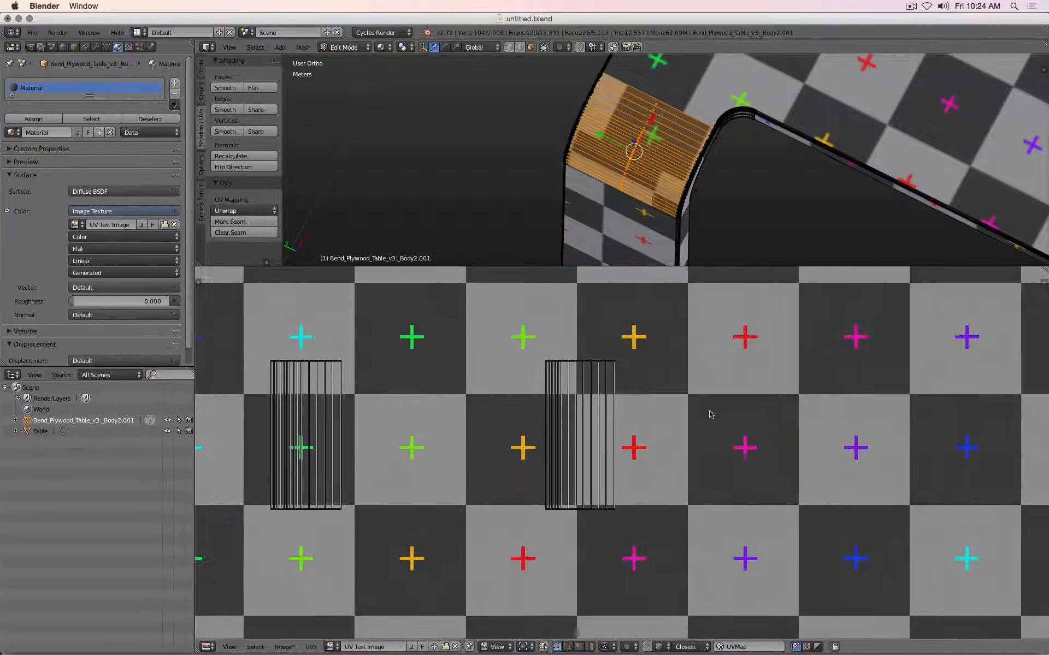
{"action": "key", "text": "KP_7"}
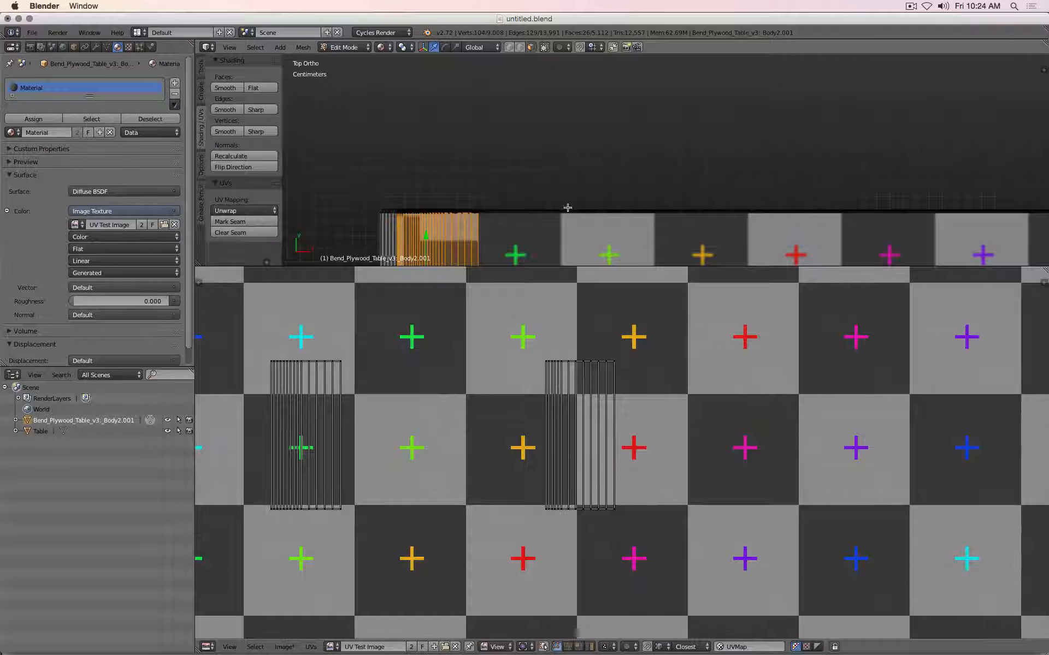
{"action": "middle_click_drag", "start_coordinate": [551, 226], "coordinate": [661, 118], "text": "shift"}
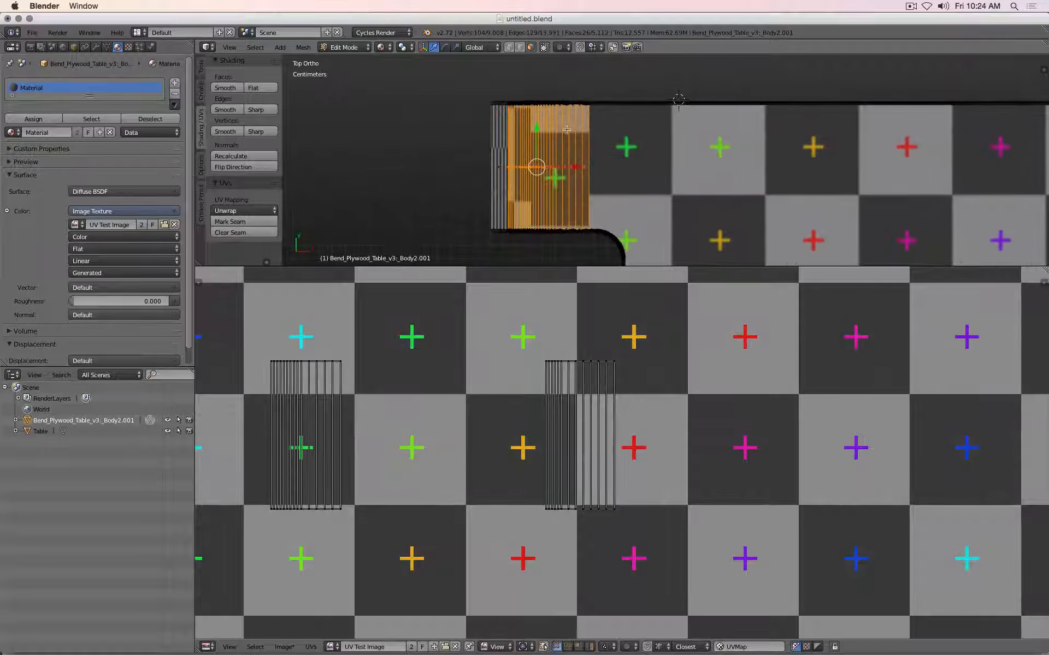
{"action": "key", "text": "g"}
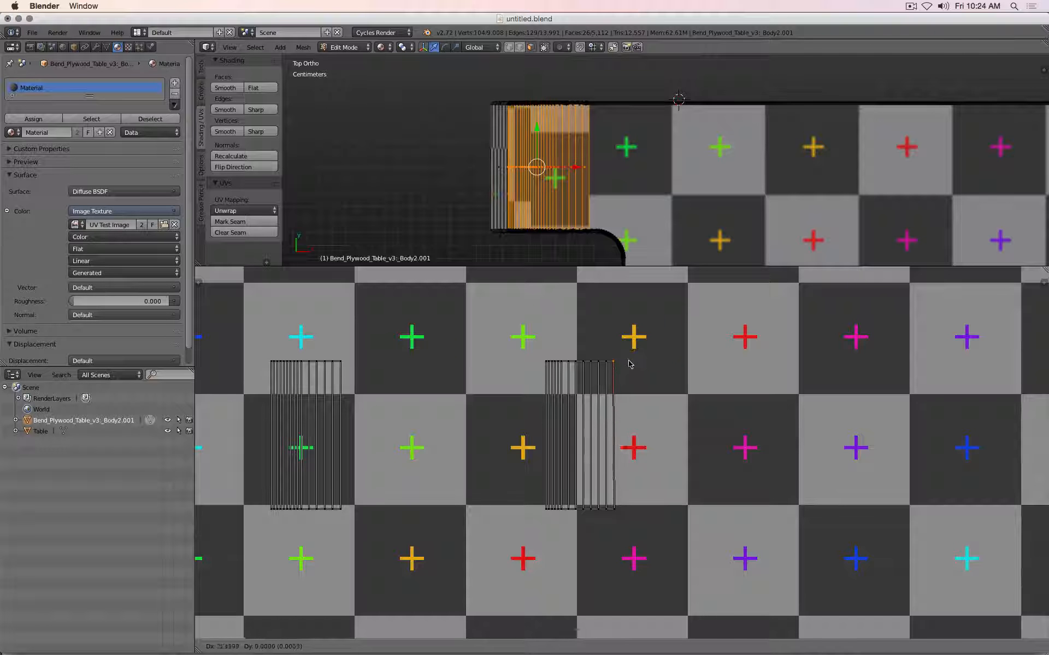
{"action": "left_click", "coordinate": [625, 365]}
{"action": "key", "text": "g"}
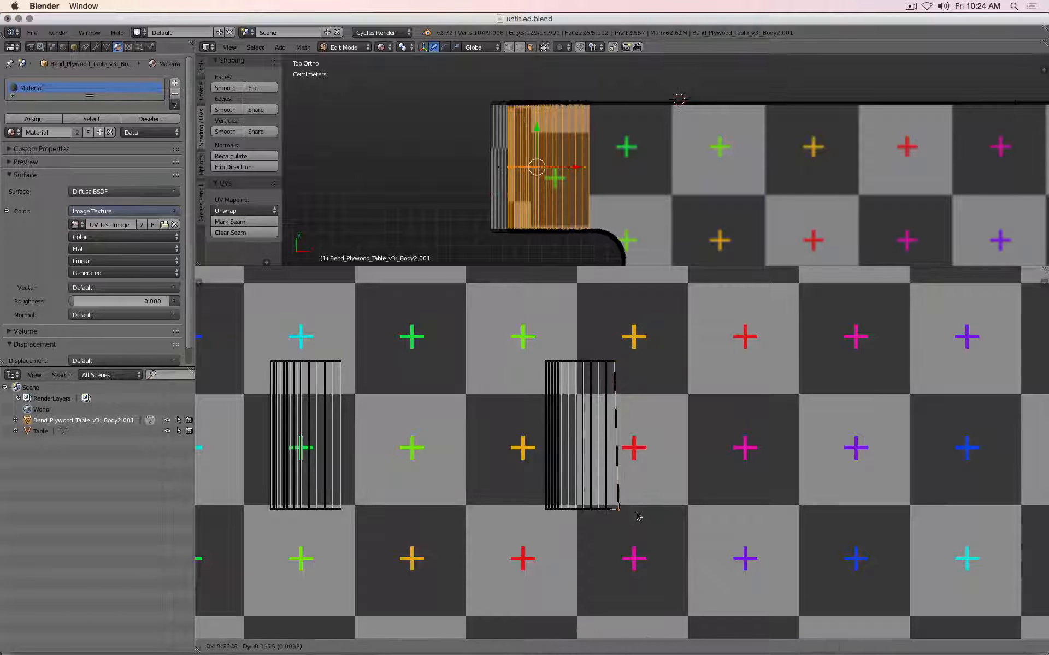
{"action": "key", "text": "Escape"}
Try moving the upper right UV vertex of the left-hand bent-corner island
{"action": "scroll", "coordinate": [346, 367], "scroll_direction": "down", "scroll_amount": 8}
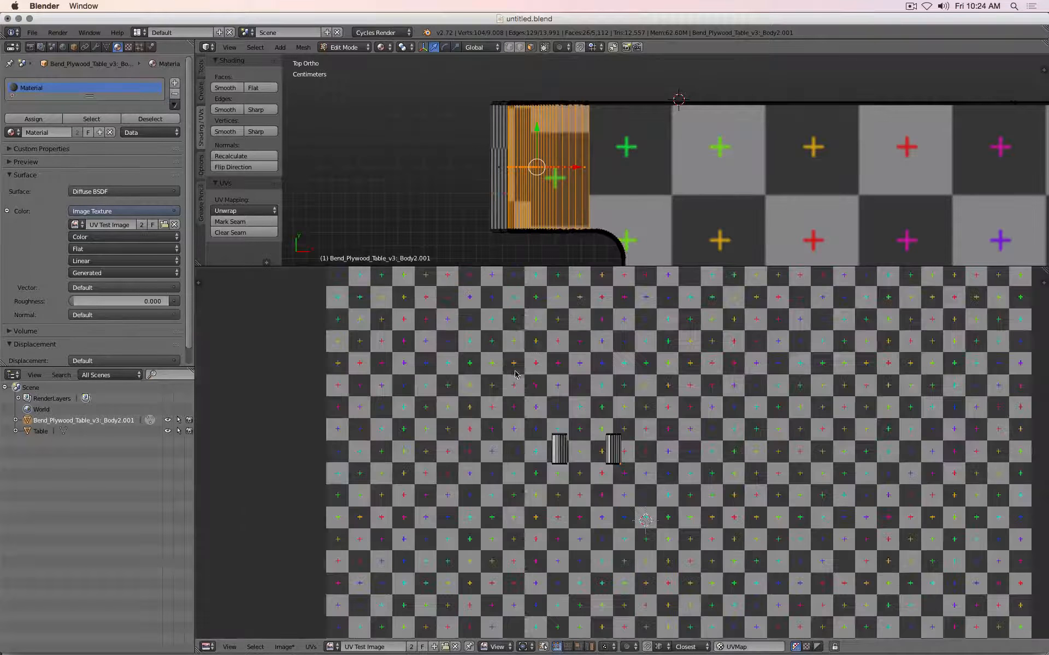
{"action": "scroll", "coordinate": [583, 442], "scroll_direction": "up", "scroll_amount": 5}
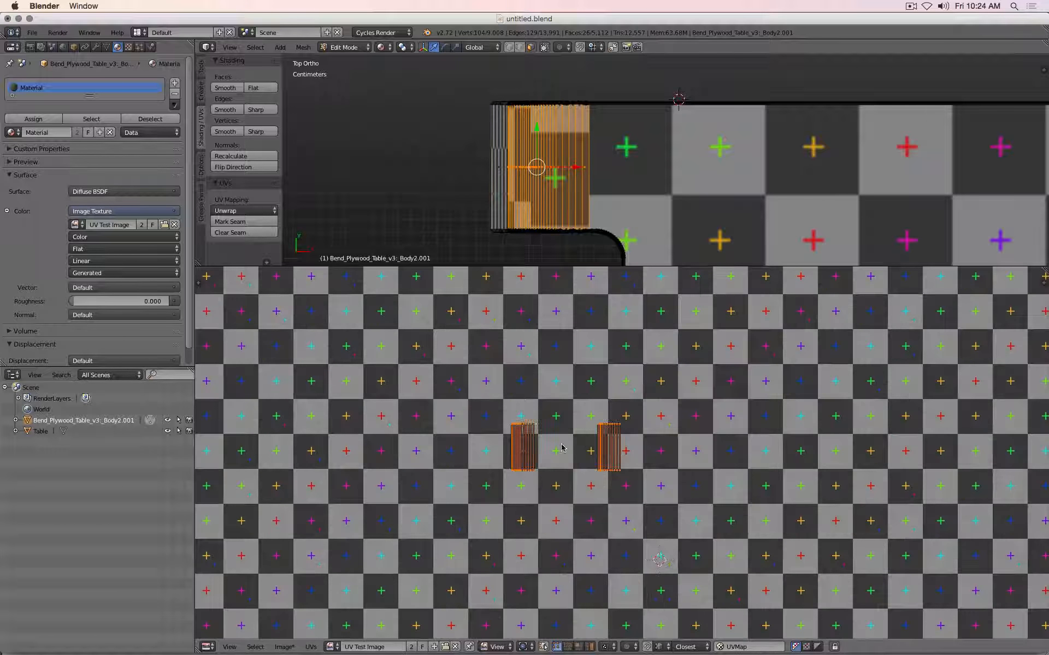
{"action": "scroll", "coordinate": [546, 437], "scroll_direction": "up", "scroll_amount": 4}
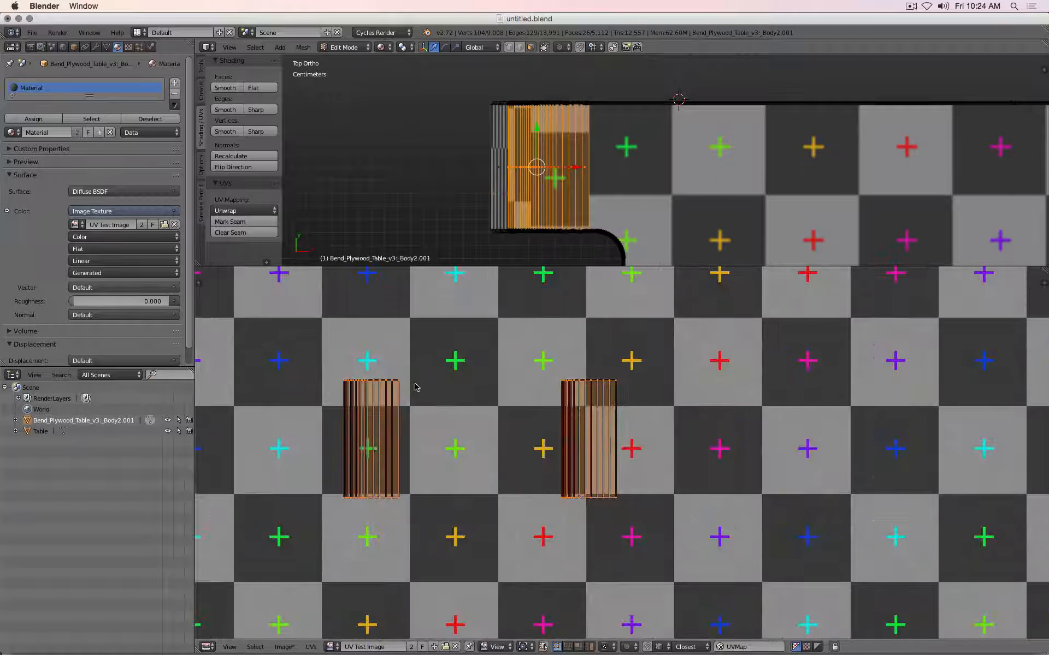
{"action": "right_click", "coordinate": [404, 385]}
{"action": "key", "text": "g"}
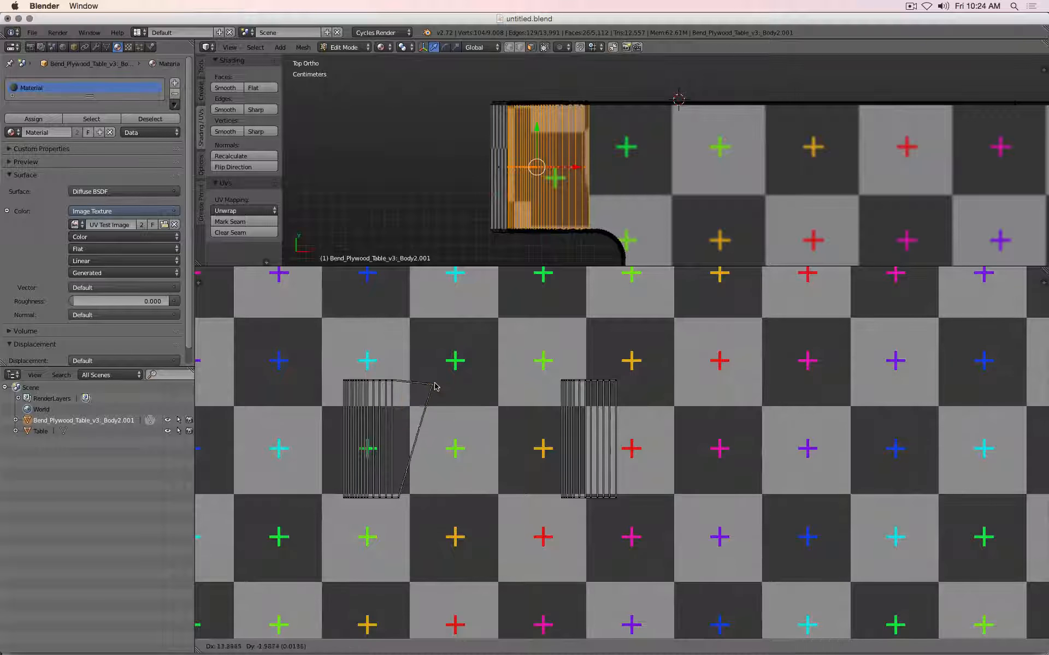
{"action": "right_click", "coordinate": [436, 387]}
Select the whole left-hand bent-corner UV island and move it diagonally down and to the left over the checker
{"action": "key", "text": "l"}
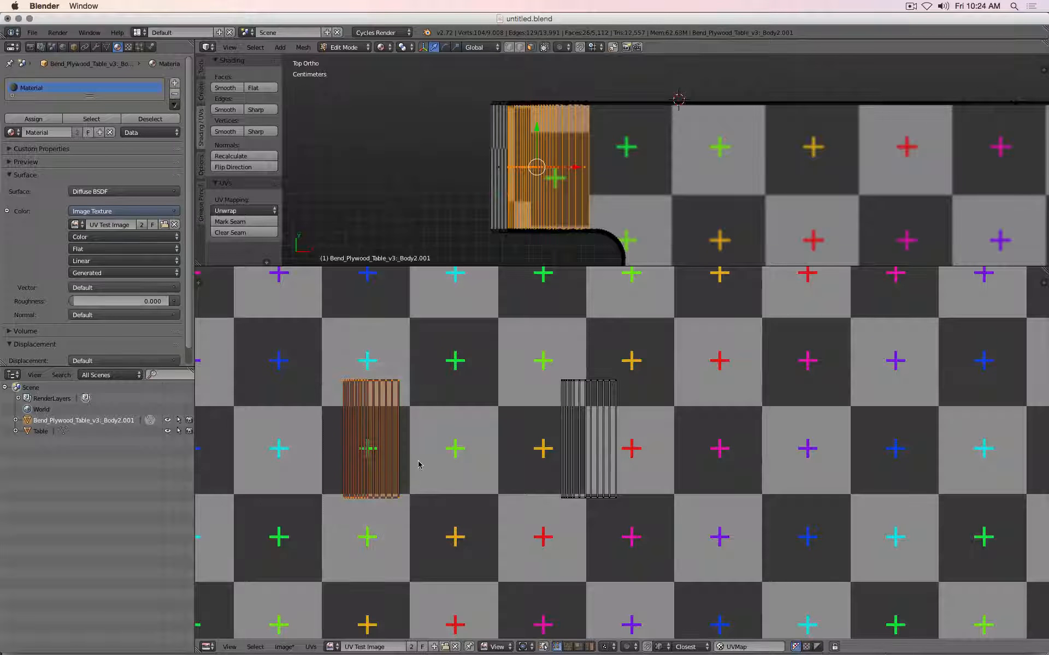
{"action": "key", "text": "g"}
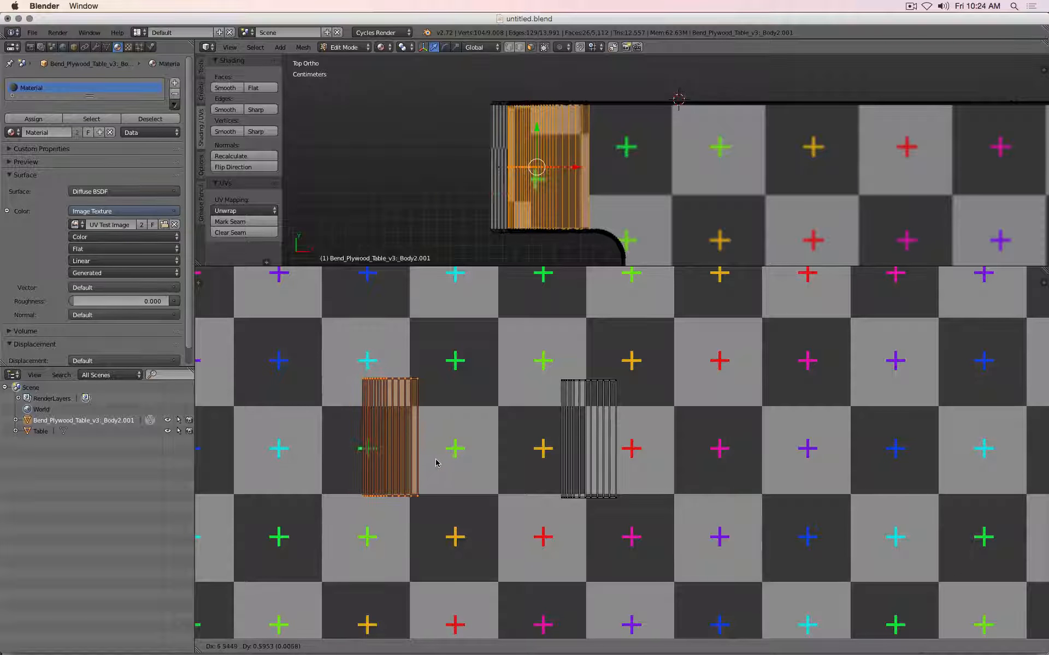
{"action": "left_click", "coordinate": [422, 497]}
{"action": "key", "text": "g"}
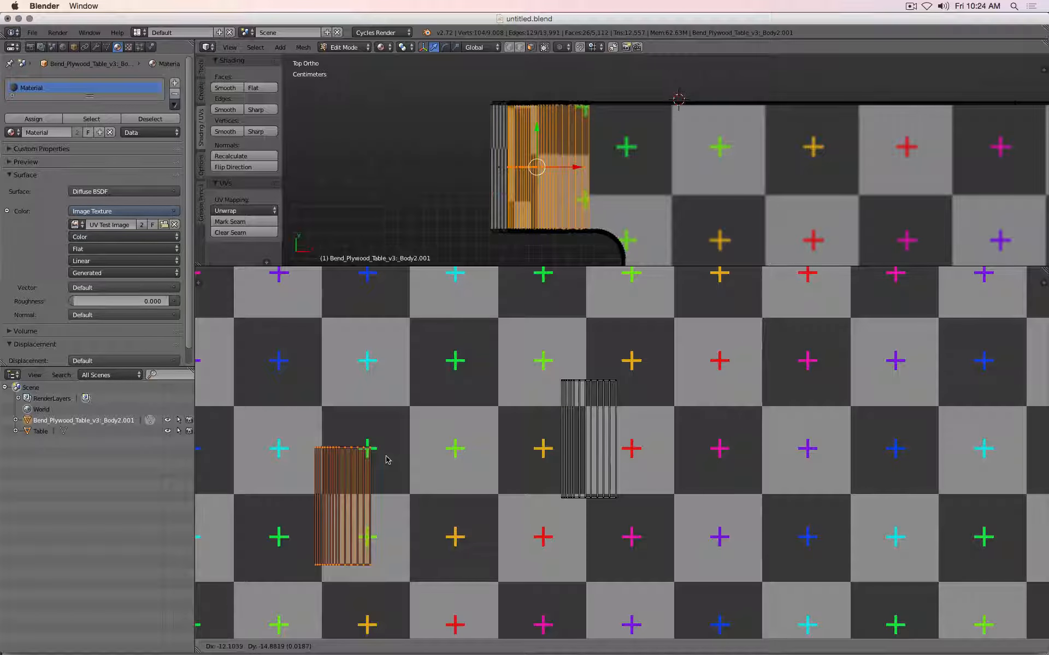
{"action": "left_click", "coordinate": [386, 459]}
Try pulling the moved island's upper right UV vertex toward the other island to identify the matching edge on the table
{"action": "key", "text": "a"}
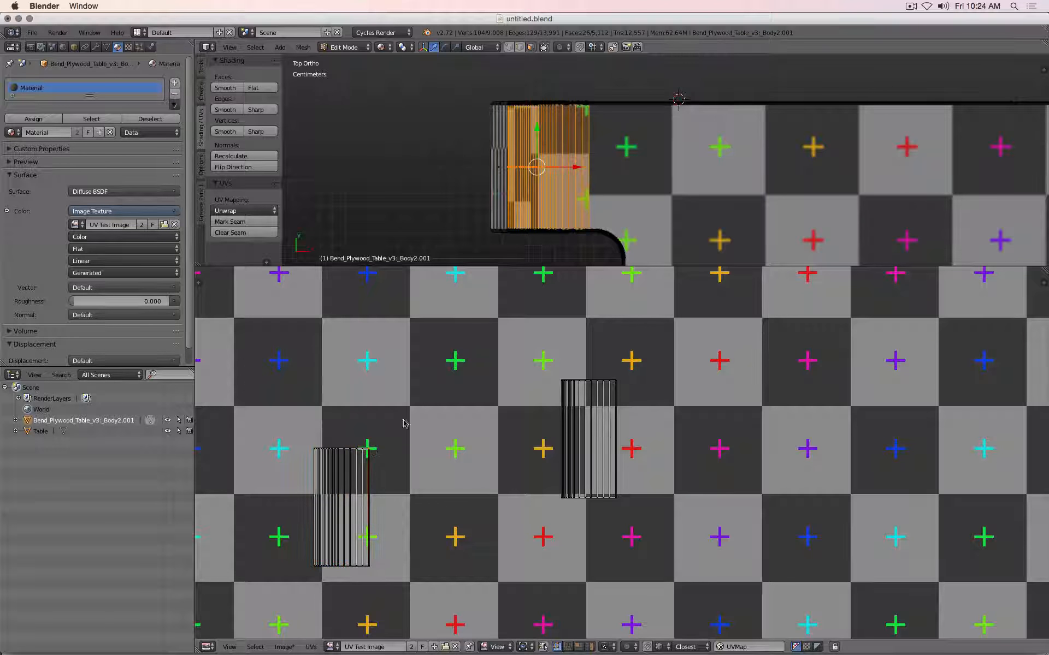
{"action": "key", "text": "g"}
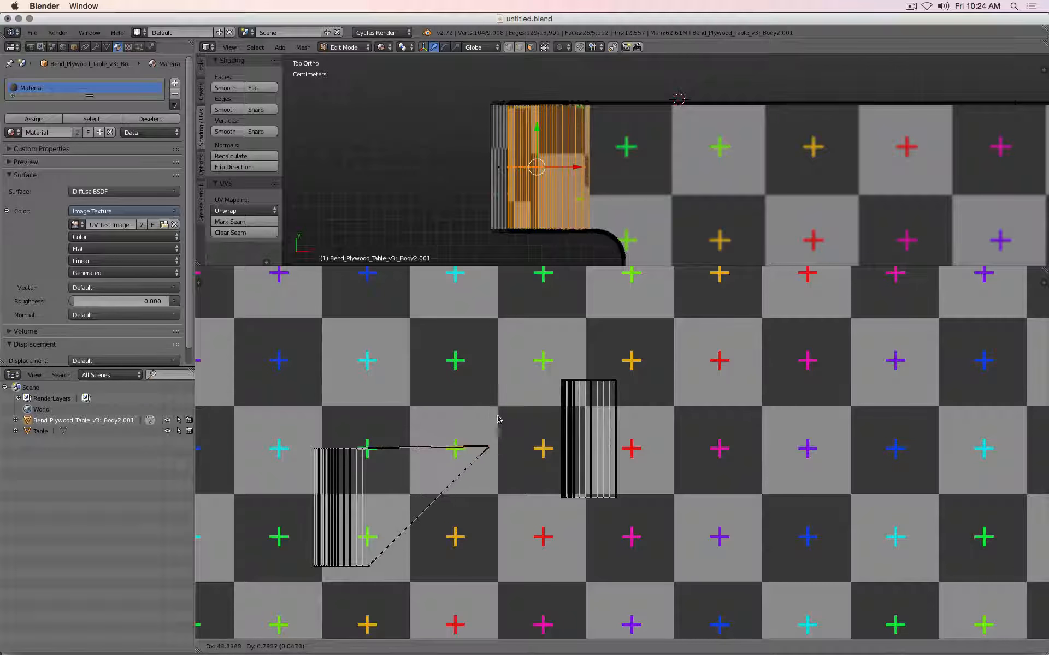
{"action": "left_click", "coordinate": [380, 430]}
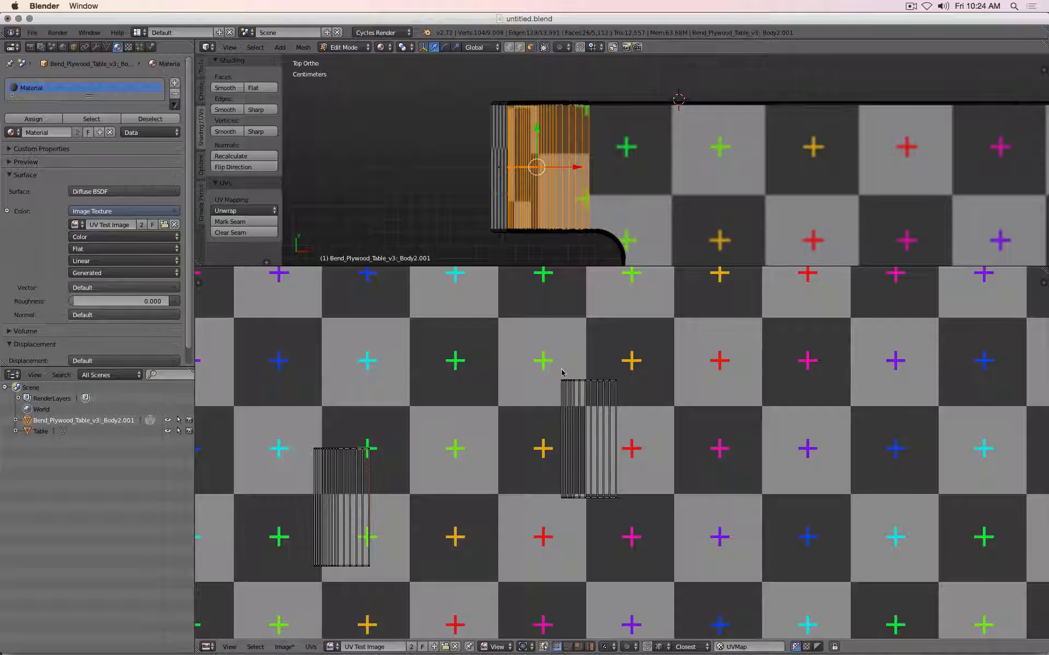
With the bent corner in an angled view, box-select the right-hand UV island and move it roughly level with the left-hand island
{"action": "scroll", "coordinate": [575, 142], "scroll_direction": "down", "scroll_amount": 10}
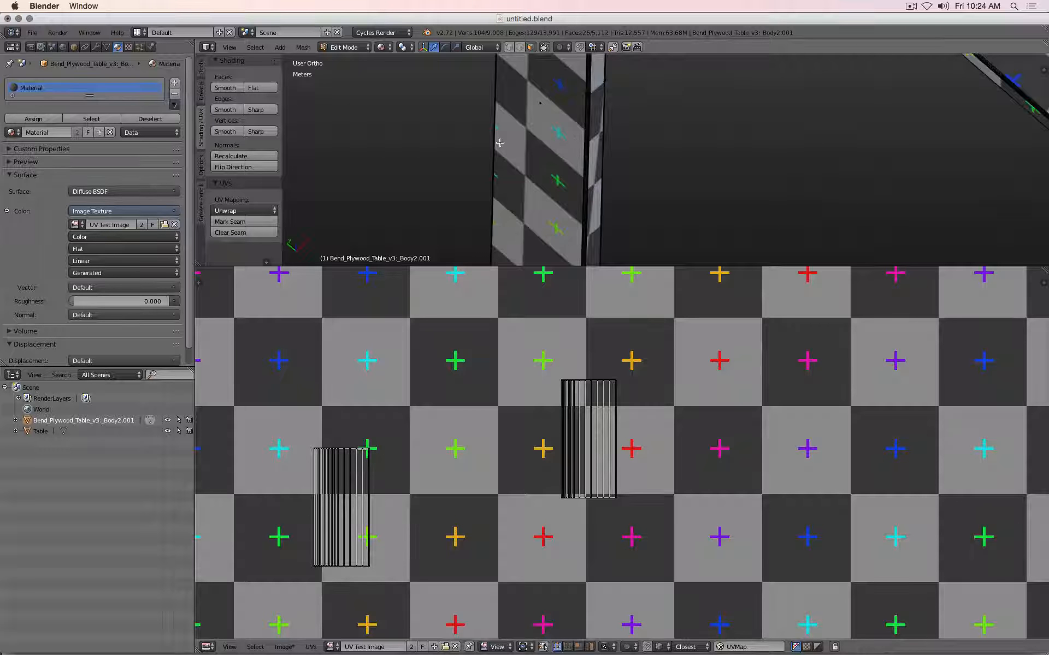
{"action": "scroll", "coordinate": [500, 143], "scroll_direction": "down", "scroll_amount": 4}
{"action": "middle_click_drag", "start_coordinate": [500, 143], "coordinate": [590, 264], "text": "shift"}
{"action": "scroll", "coordinate": [519, 223], "scroll_direction": "up", "scroll_amount": 5}
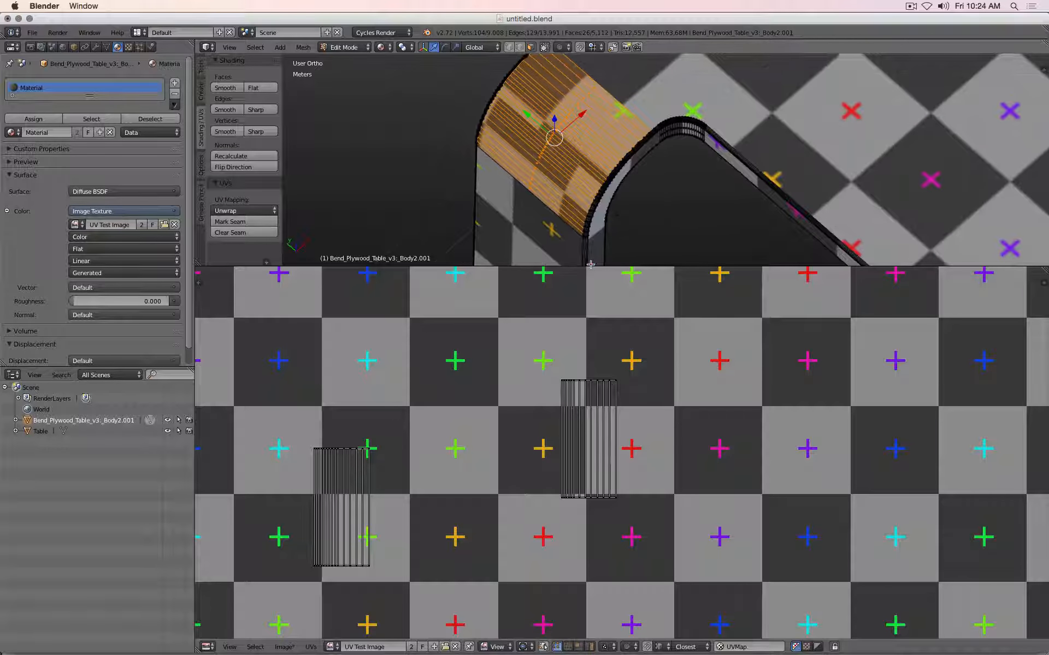
{"action": "key", "text": "a"}
{"action": "key", "text": "a"}
{"action": "key", "text": "b"}
{"action": "left_click_drag", "start_coordinate": [533, 342], "coordinate": [641, 553]}
{"action": "key", "text": "g"}
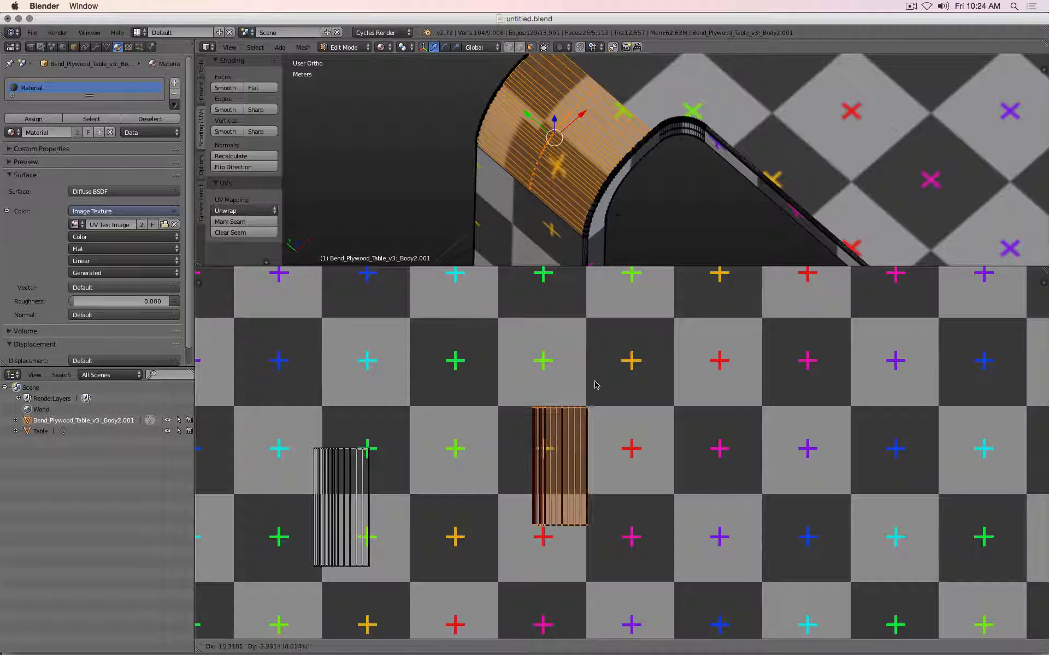
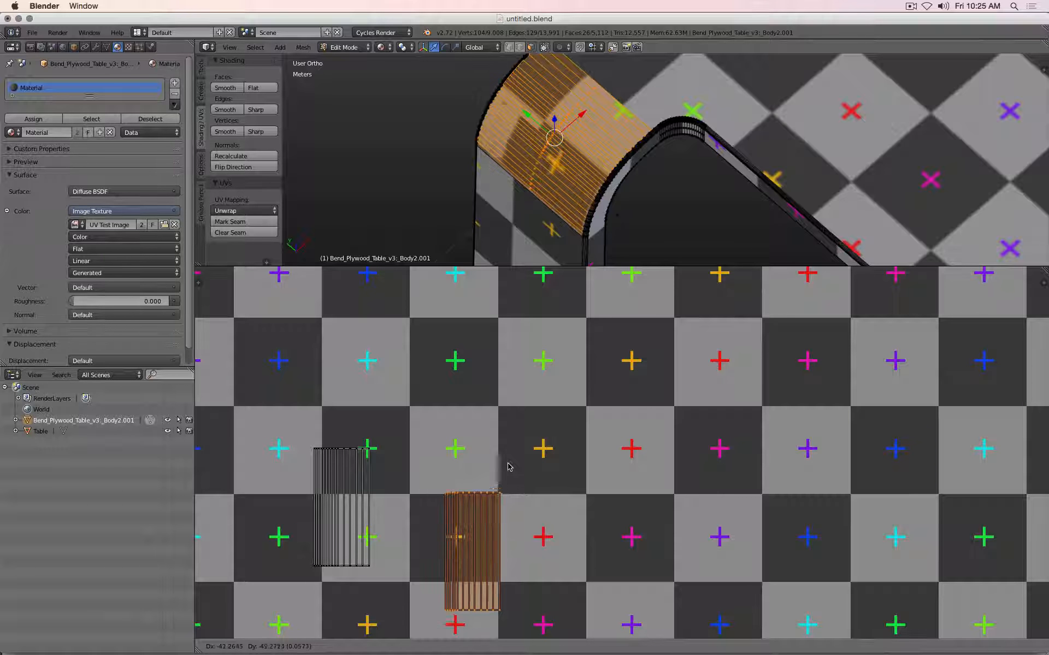
{"action": "left_click", "coordinate": [554, 424]}
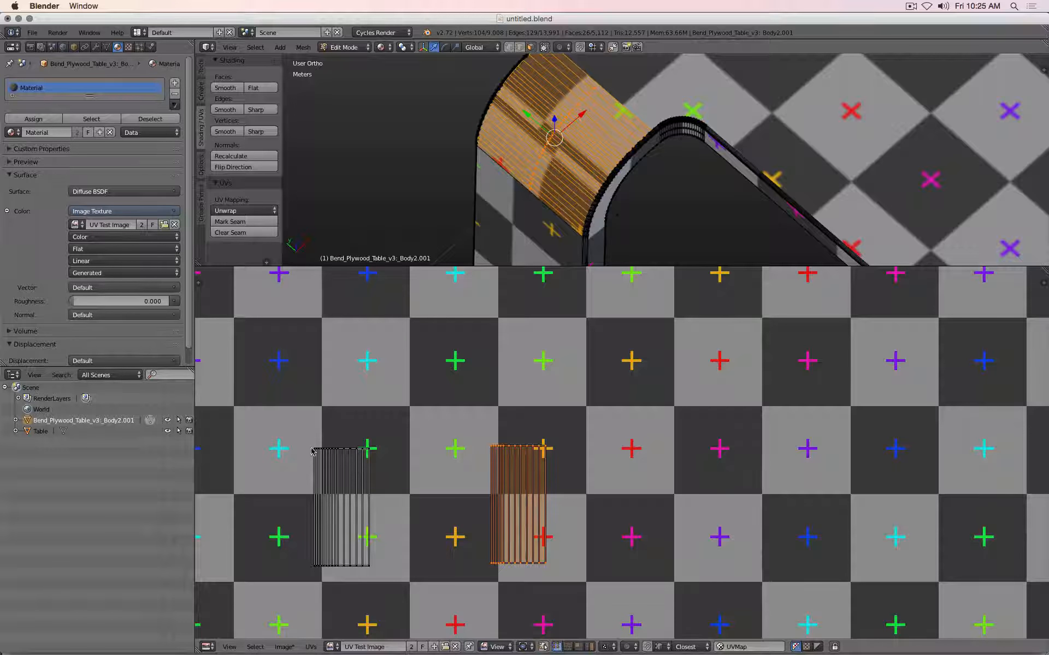
Box-select the left-hand UV island and move it closer to the right-hand island
{"action": "left_click_drag", "start_coordinate": [295, 427], "coordinate": [386, 604]}
{"action": "key", "text": "g"}
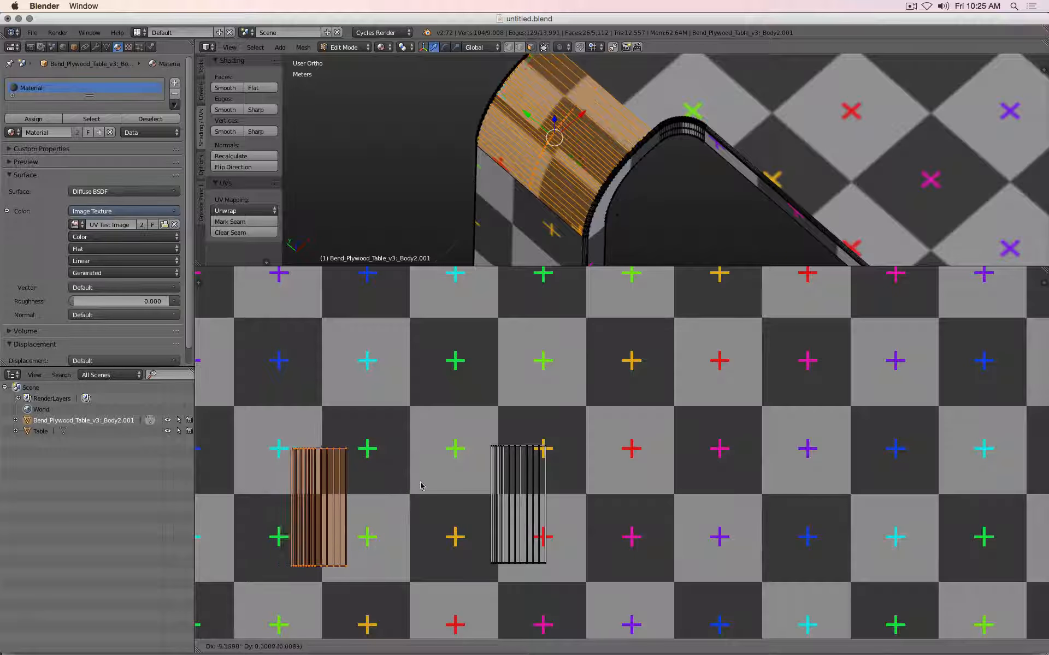
{"action": "left_click", "coordinate": [474, 485]}
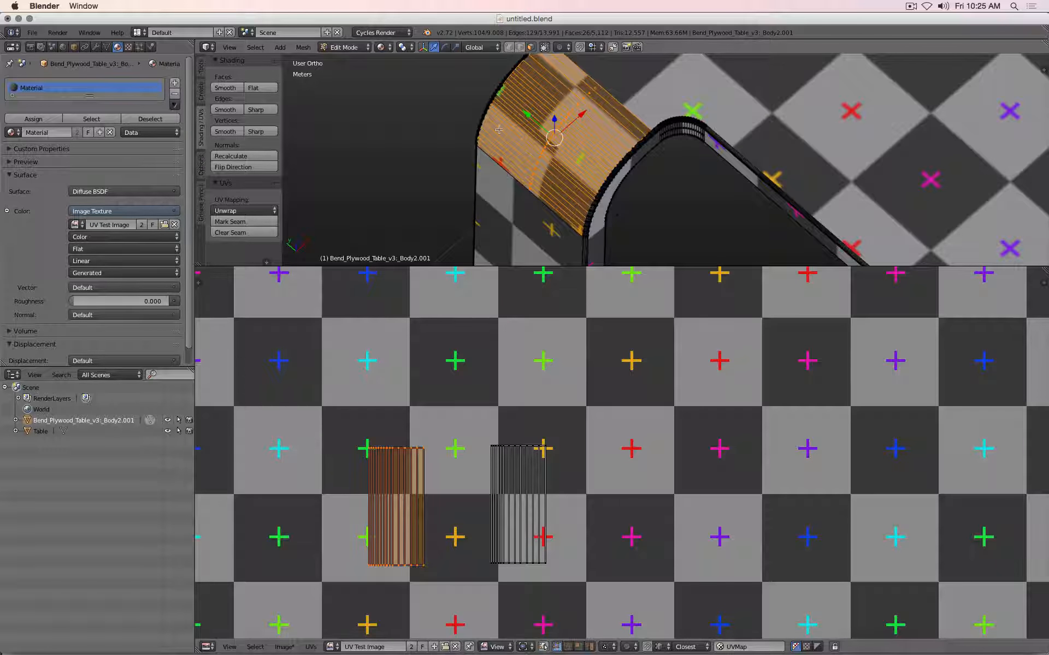
{"action": "key", "text": "g"}
{"action": "left_click", "coordinate": [417, 402]}
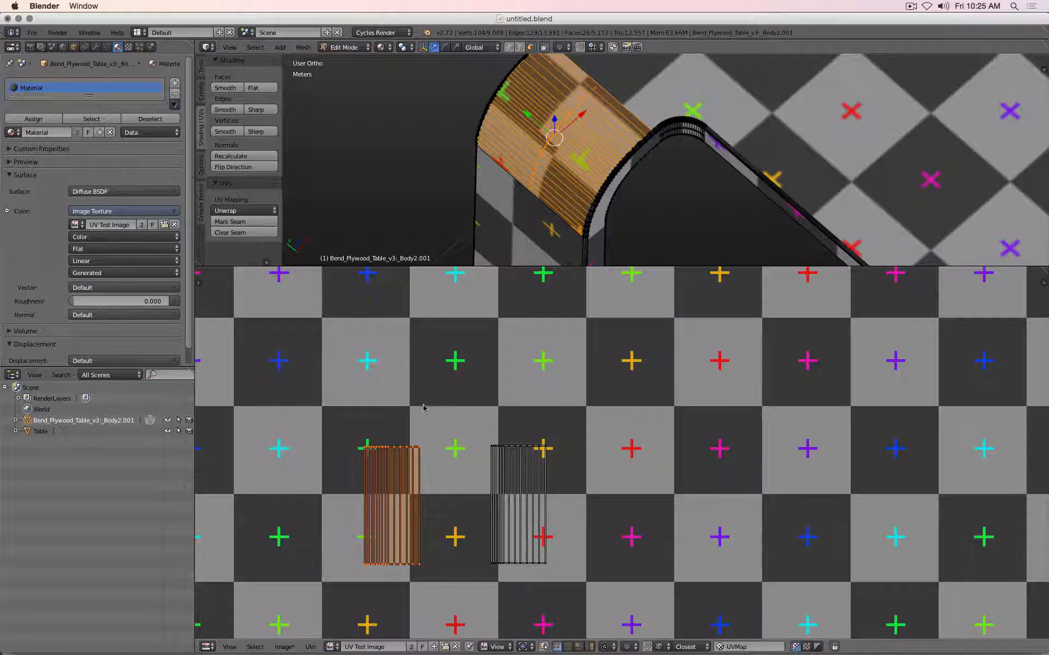
Select only the right-hand UV island, rotate it 180 degrees and place it just left of the other island
{"action": "key", "text": "a"}
{"action": "key", "text": "b"}
{"action": "left_click_drag", "start_coordinate": [481, 422], "coordinate": [571, 579]}
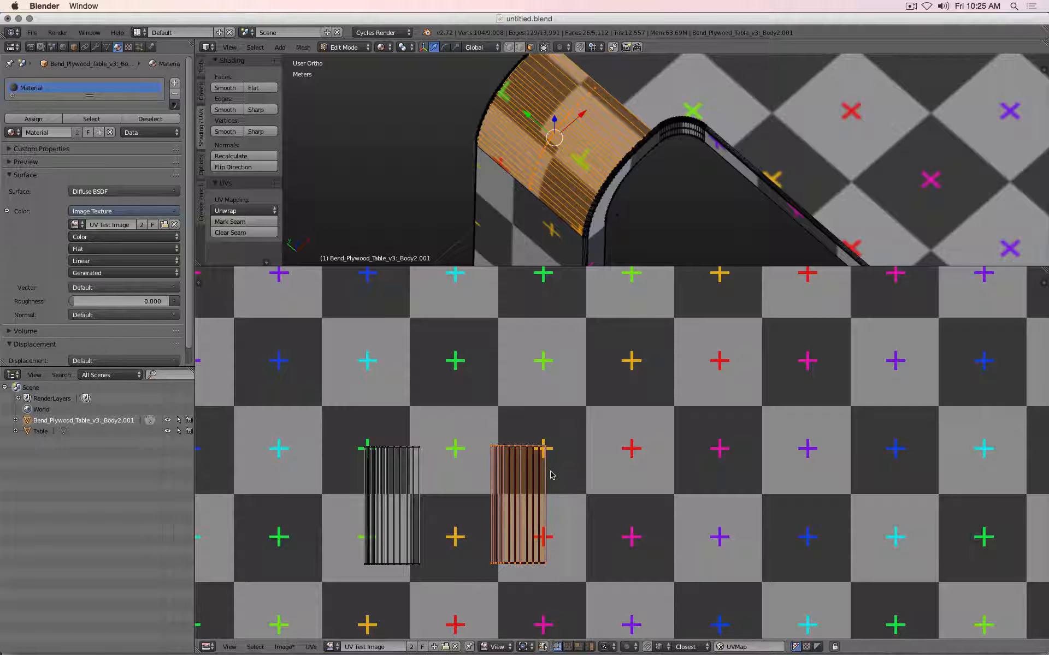
{"action": "key", "text": "g"}
{"action": "left_click", "coordinate": [550, 475]}
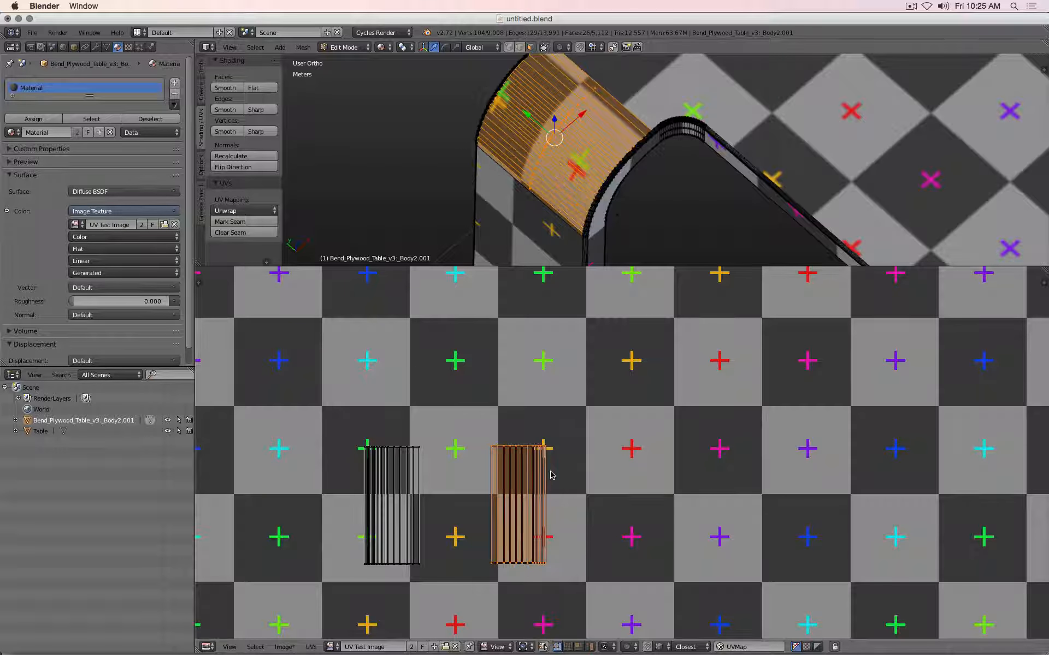
{"action": "key", "text": "g"}
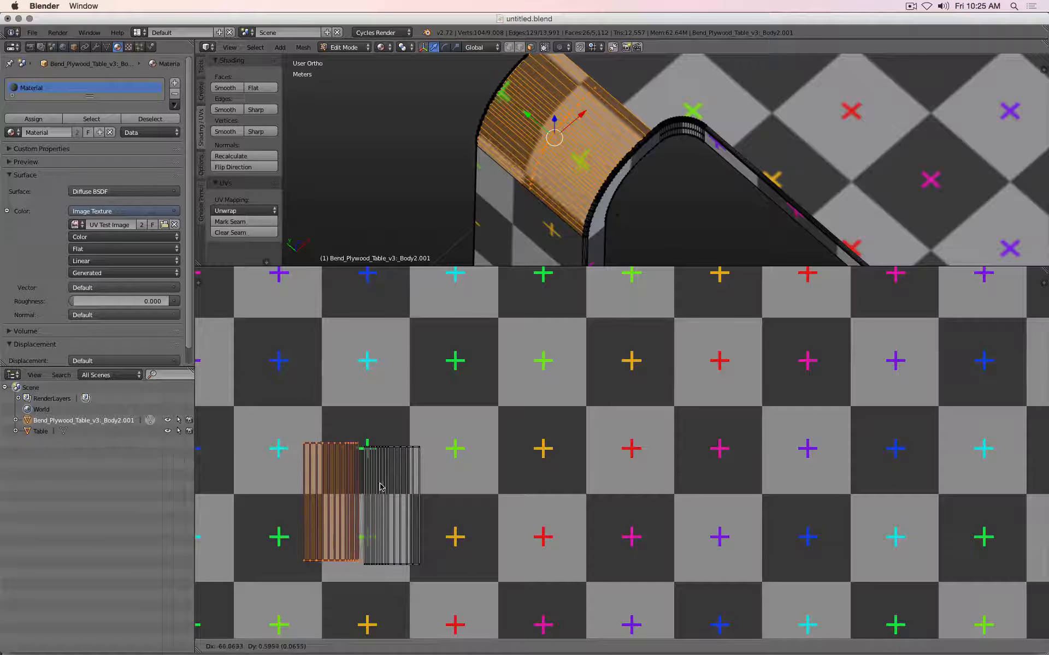
{"action": "left_click", "coordinate": [385, 488]}
Set the UV snap element to Vertex and snap the rotated island's upper right corner onto the neighbouring island's upper left corner
{"action": "scroll", "coordinate": [465, 471], "scroll_direction": "up", "scroll_amount": 2}
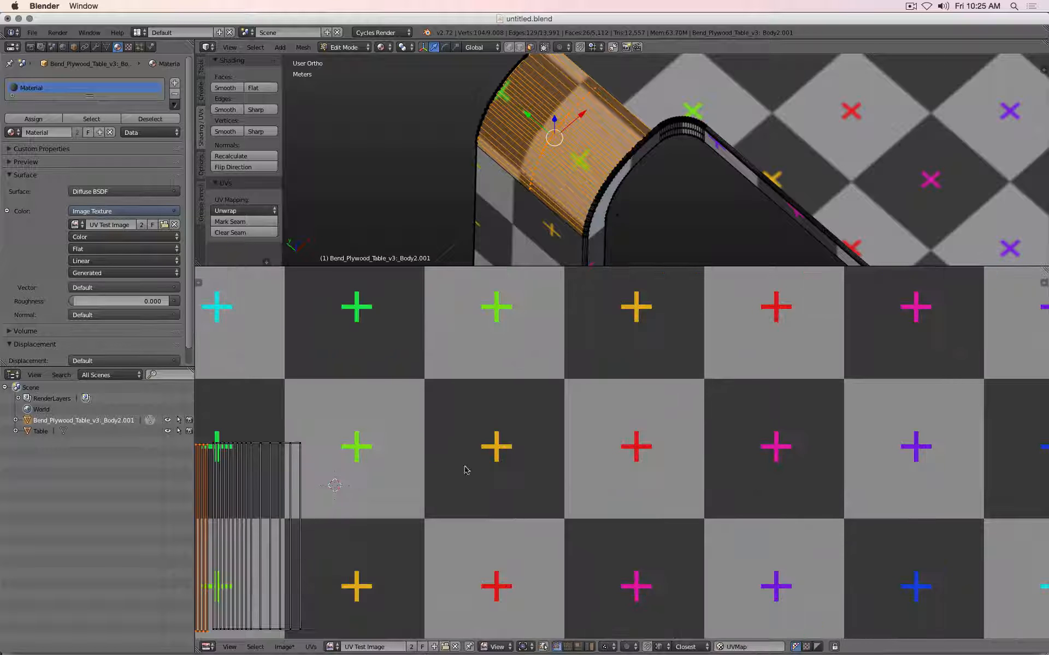
{"action": "middle_click_drag", "start_coordinate": [407, 509], "coordinate": [753, 463]}
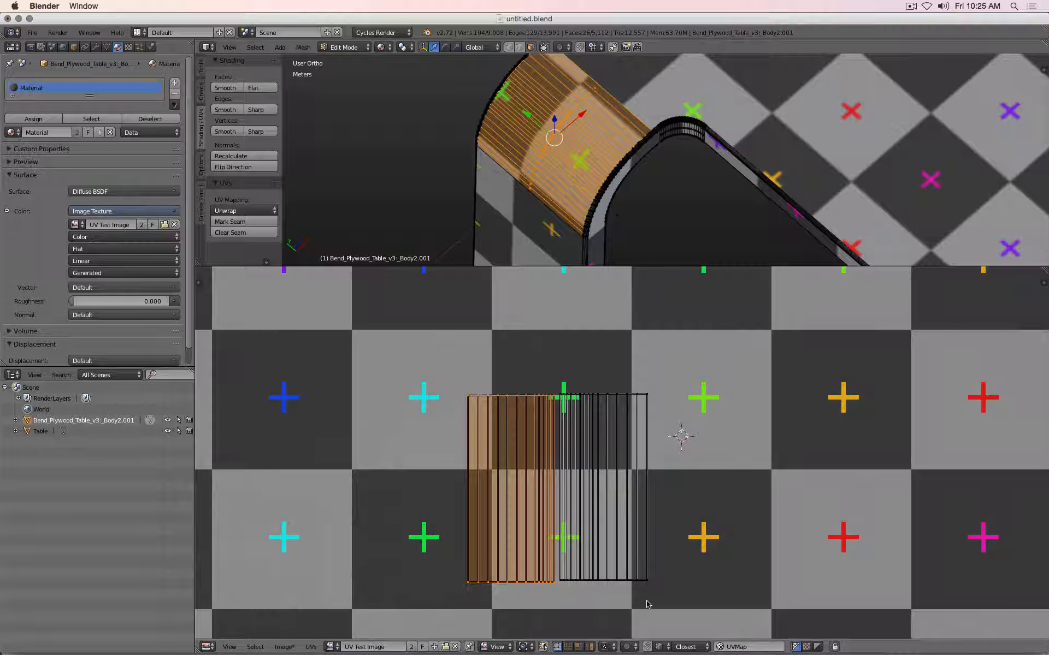
{"action": "left_click", "coordinate": [661, 649]}
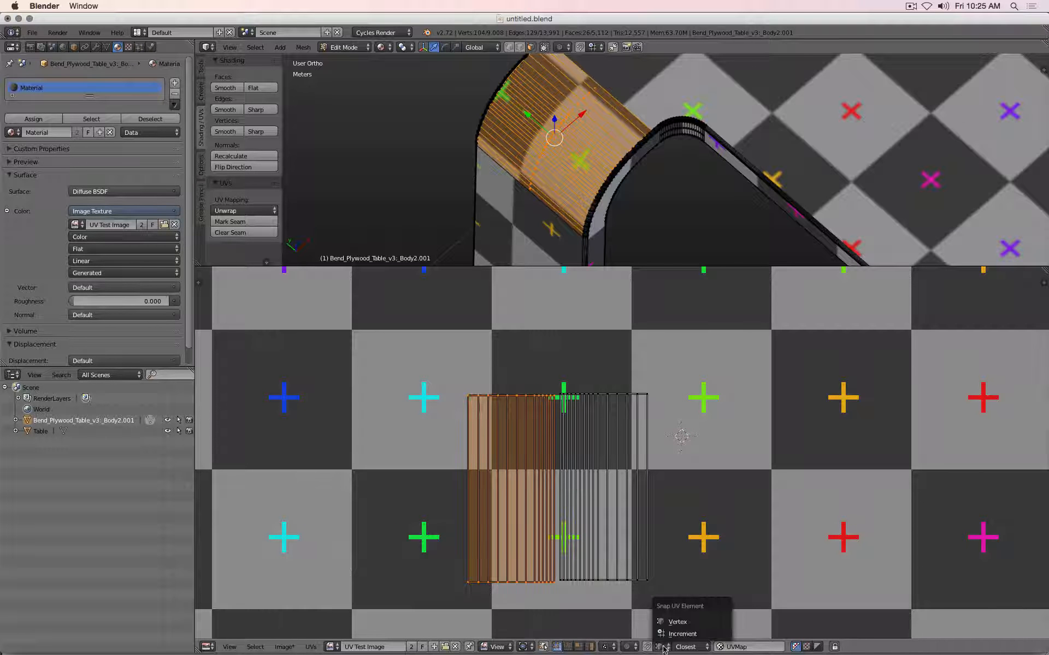
{"action": "left_click", "coordinate": [709, 627]}
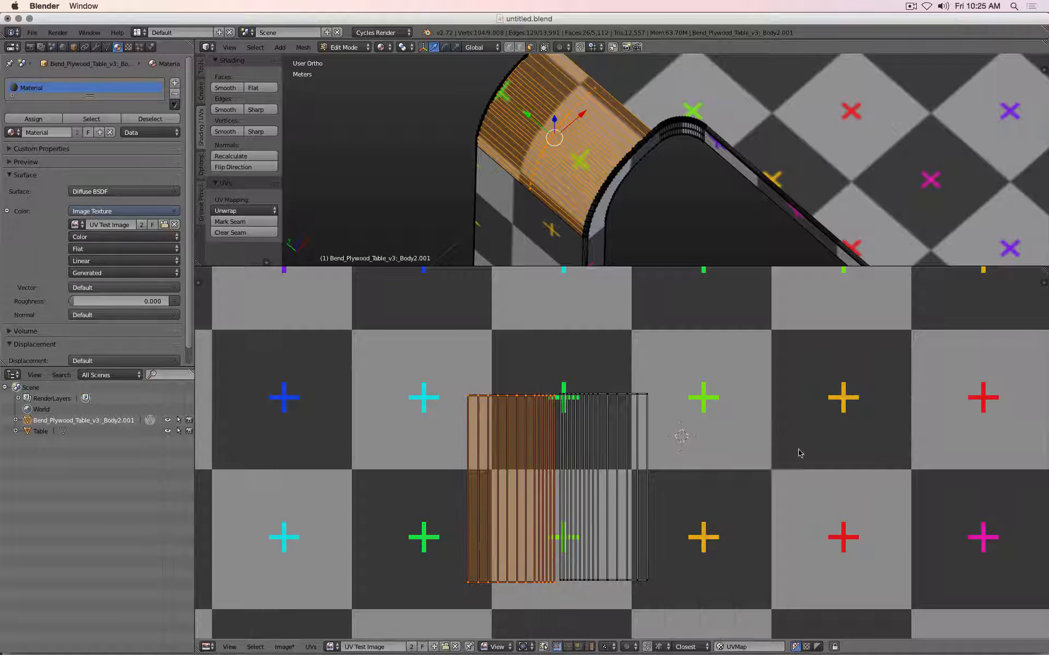
{"action": "scroll", "coordinate": [693, 438], "scroll_direction": "up", "scroll_amount": 4}
{"action": "scroll", "coordinate": [625, 485], "scroll_direction": "up", "scroll_amount": 4}
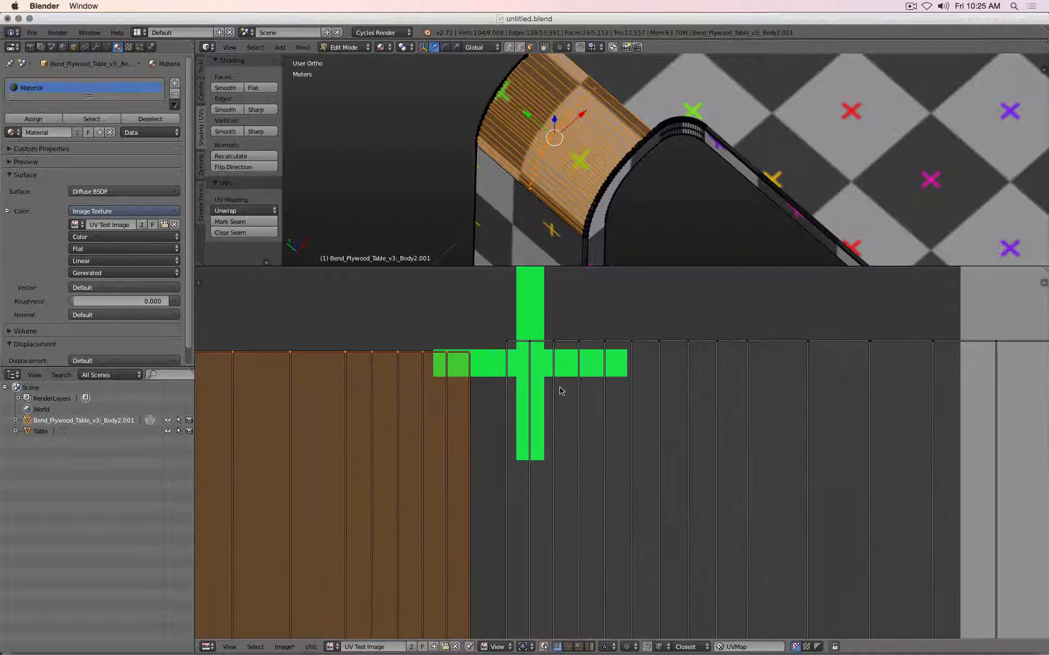
{"action": "key", "text": "g"}
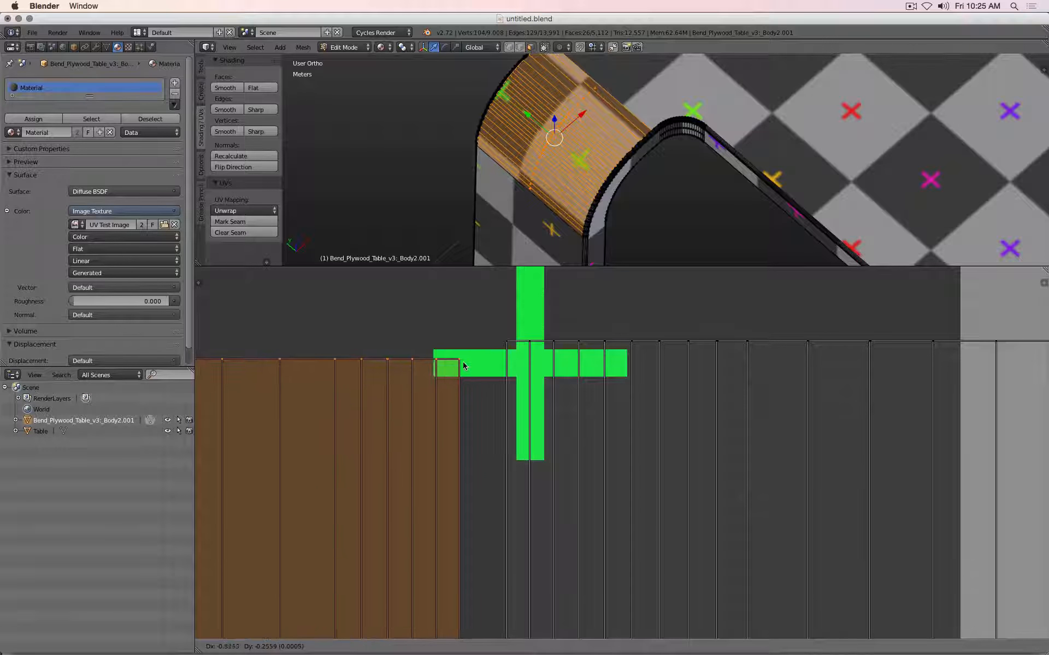
{"action": "left_click", "coordinate": [508, 344]}
{"action": "scroll", "coordinate": [512, 355], "scroll_direction": "down", "scroll_amount": 8}
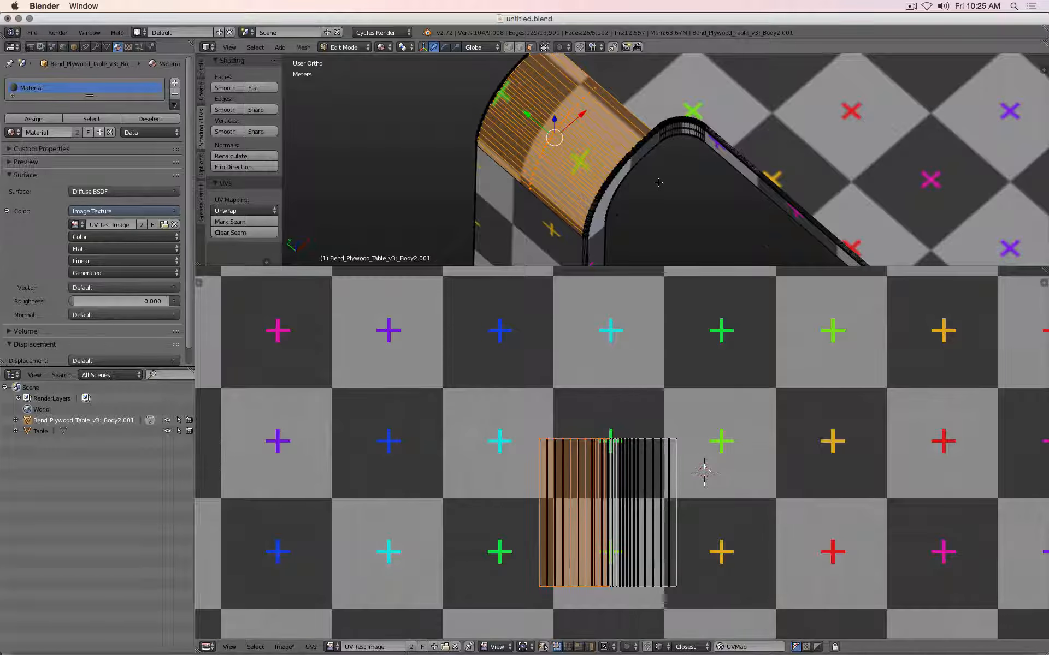
Add the tabletop face to the selection, then select both joined corner UV islands and move them left of the tabletop island
{"action": "scroll", "coordinate": [658, 182], "scroll_direction": "down", "scroll_amount": 4}
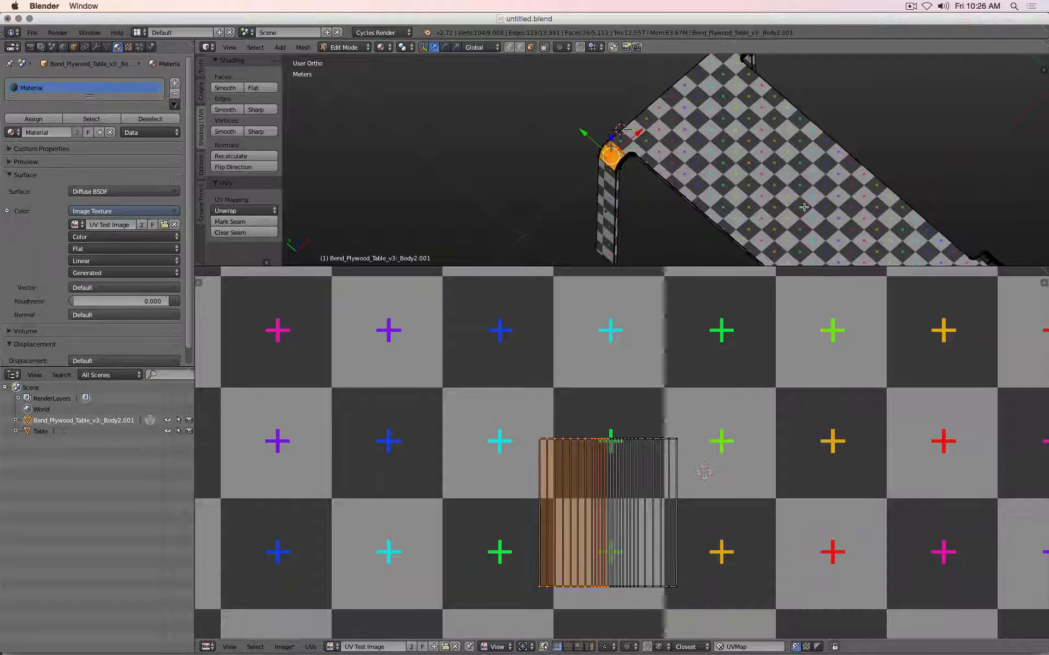
{"action": "right_click", "coordinate": [804, 207], "text": "shift"}
{"action": "scroll", "coordinate": [617, 443], "scroll_direction": "down", "scroll_amount": 6}
{"action": "scroll", "coordinate": [617, 442], "scroll_direction": "up", "scroll_amount": 4}
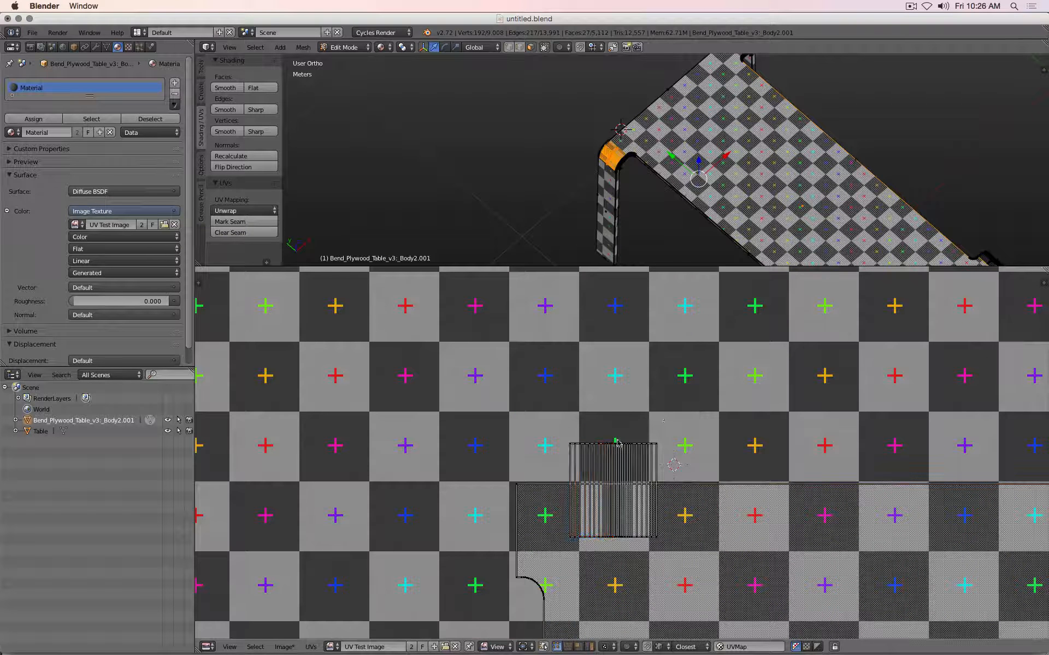
{"action": "left_click_drag", "start_coordinate": [674, 568], "coordinate": [673, 562]}
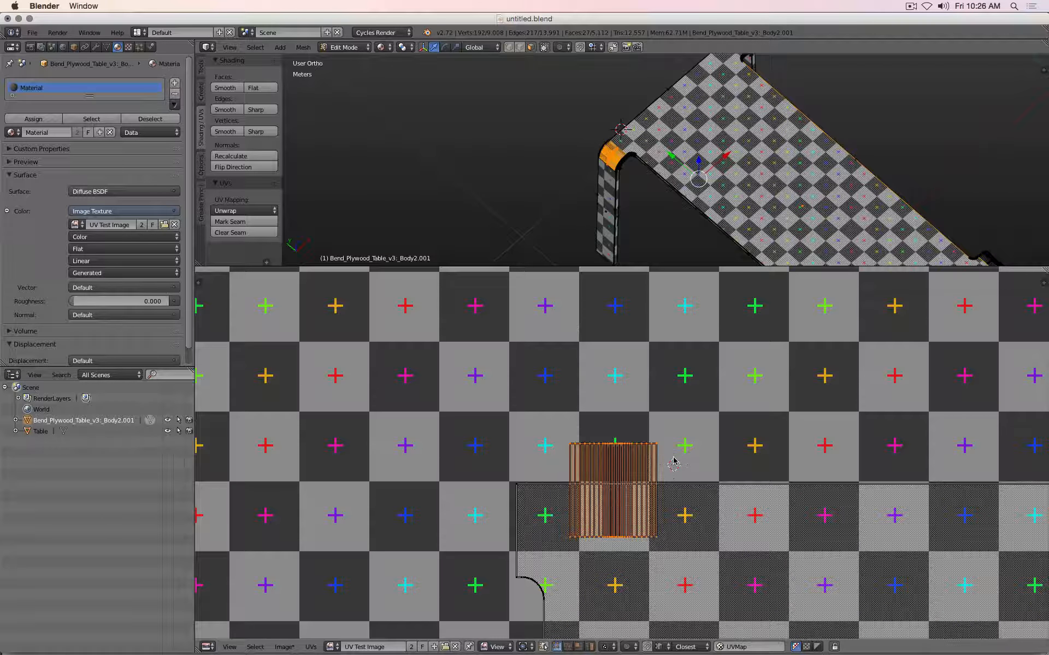
{"action": "key", "text": "g"}
{"action": "left_click", "coordinate": [515, 515]}
Snap the corner islands' upper right corner onto the tabletop island's upper left corner and inspect the bend in Object Mode
{"action": "scroll", "coordinate": [503, 509], "scroll_direction": "up", "scroll_amount": 5}
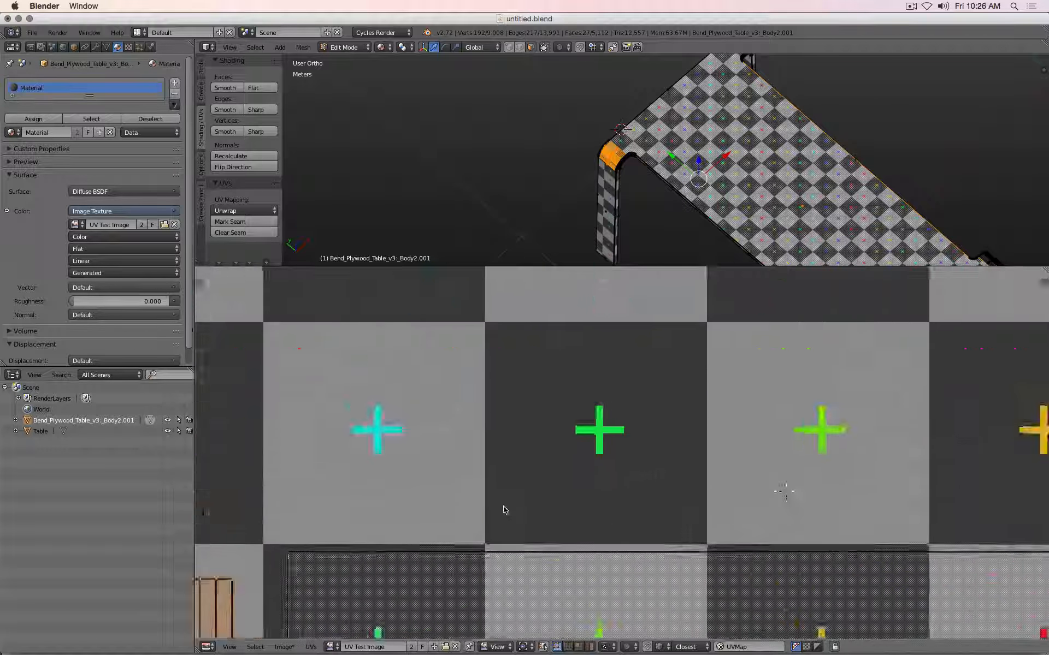
{"action": "scroll", "coordinate": [503, 510], "scroll_direction": "up", "scroll_amount": 1}
{"action": "middle_click_drag", "start_coordinate": [342, 517], "coordinate": [683, 369]}
{"action": "key", "text": "g"}
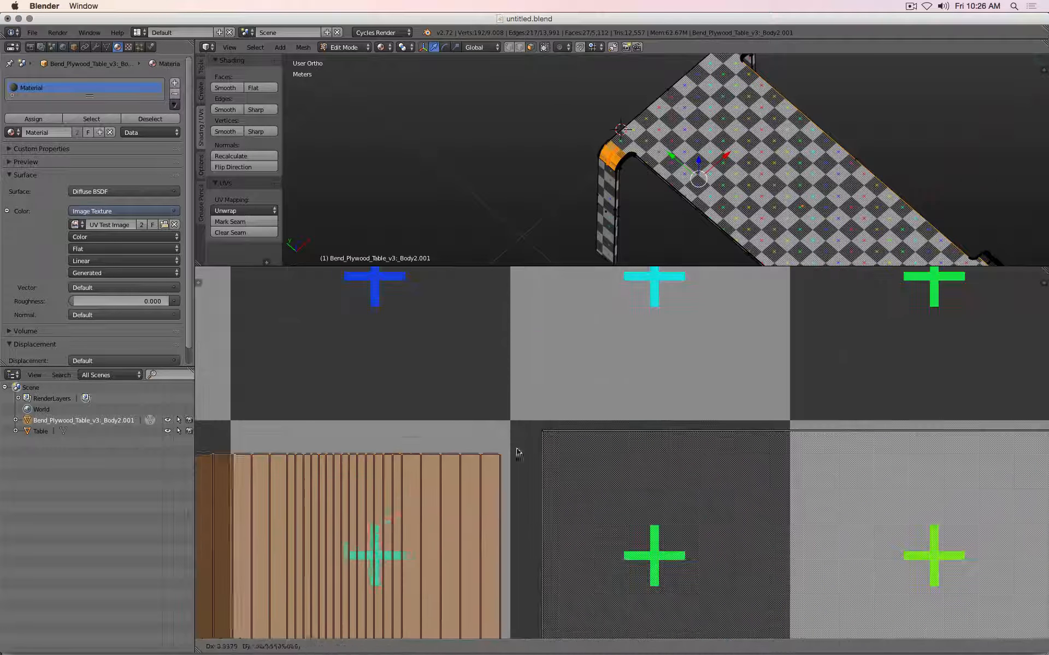
{"action": "left_click", "coordinate": [541, 433]}
{"action": "scroll", "coordinate": [612, 125], "scroll_direction": "up", "scroll_amount": 5}
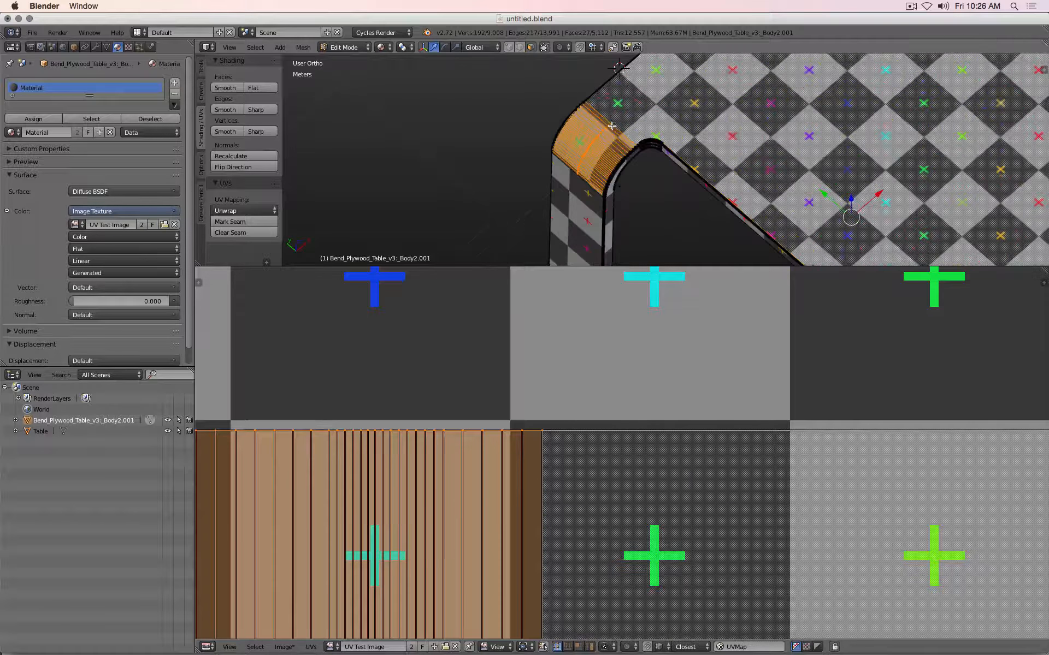
{"action": "scroll", "coordinate": [611, 124], "scroll_direction": "up", "scroll_amount": 4}
{"action": "scroll", "coordinate": [606, 118], "scroll_direction": "down", "scroll_amount": 3}
{"action": "key", "text": "Tab"}
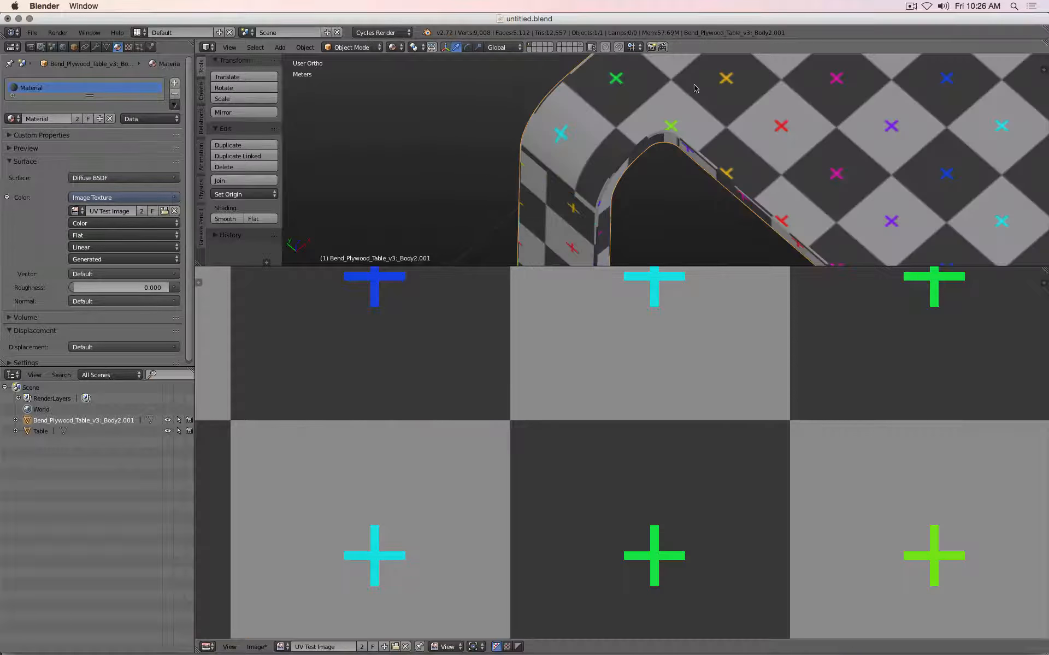
{"action": "scroll", "coordinate": [580, 170], "scroll_direction": "down", "scroll_amount": 5}
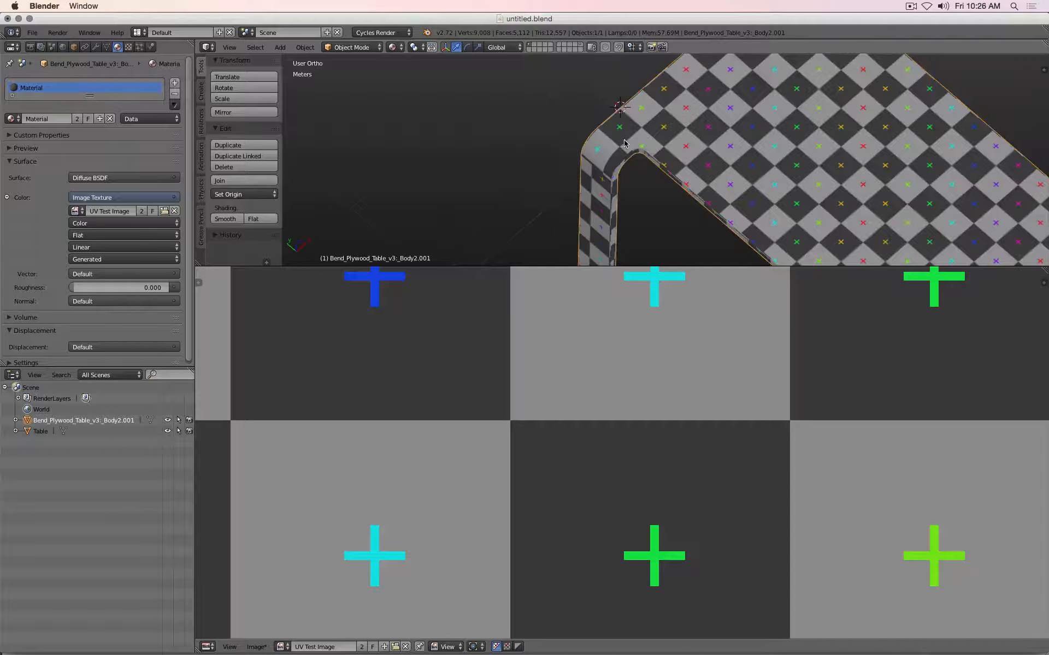
In Edit Mode, add the leg face below the bend to the selection and move its UV island left of the corner islands
{"action": "key", "text": "Tab"}
{"action": "scroll", "coordinate": [615, 207], "scroll_direction": "up", "scroll_amount": 3}
{"action": "right_click", "coordinate": [602, 238], "text": "shift"}
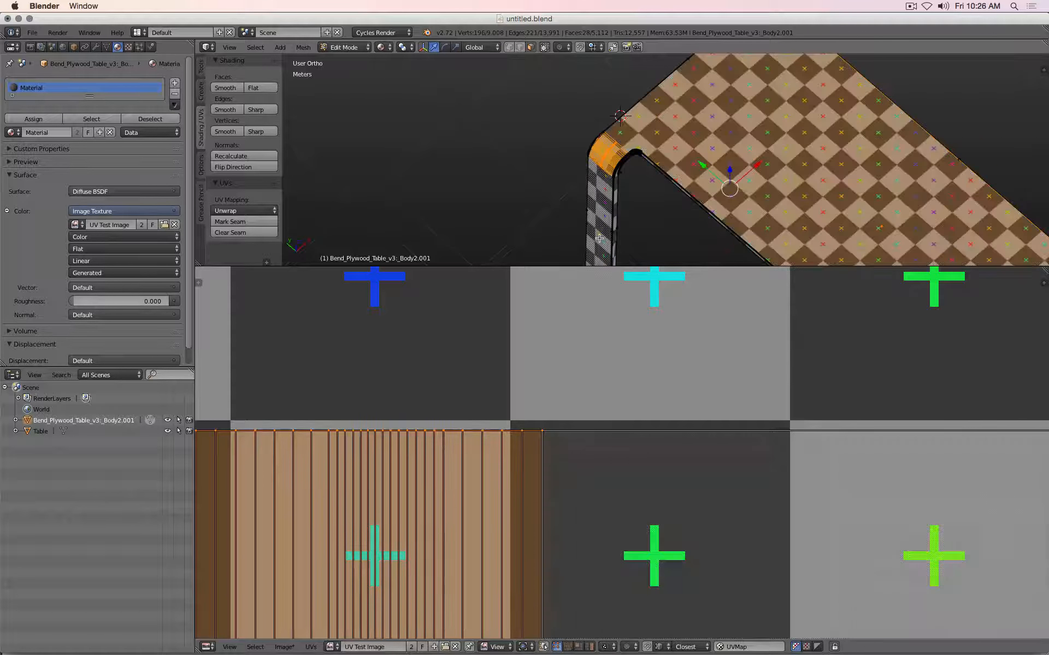
{"action": "scroll", "coordinate": [597, 243], "scroll_direction": "down", "scroll_amount": 3}
{"action": "scroll", "coordinate": [650, 459], "scroll_direction": "down", "scroll_amount": 8}
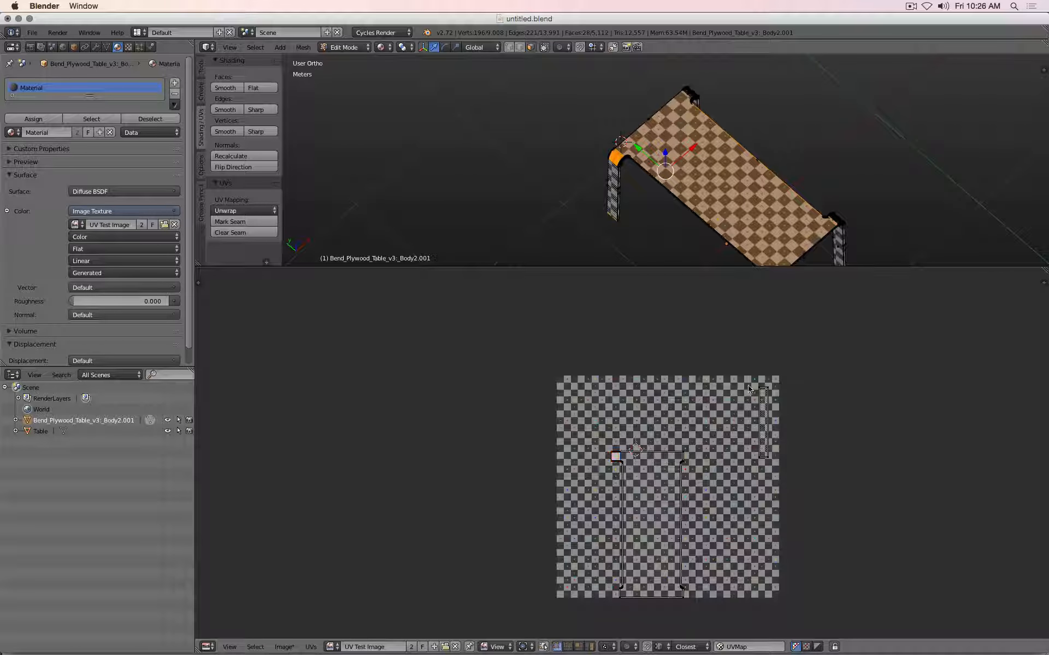
{"action": "left_click_drag", "start_coordinate": [789, 491], "coordinate": [790, 491]}
{"action": "scroll", "coordinate": [780, 423], "scroll_direction": "up", "scroll_amount": 2}
{"action": "key", "text": "g"}
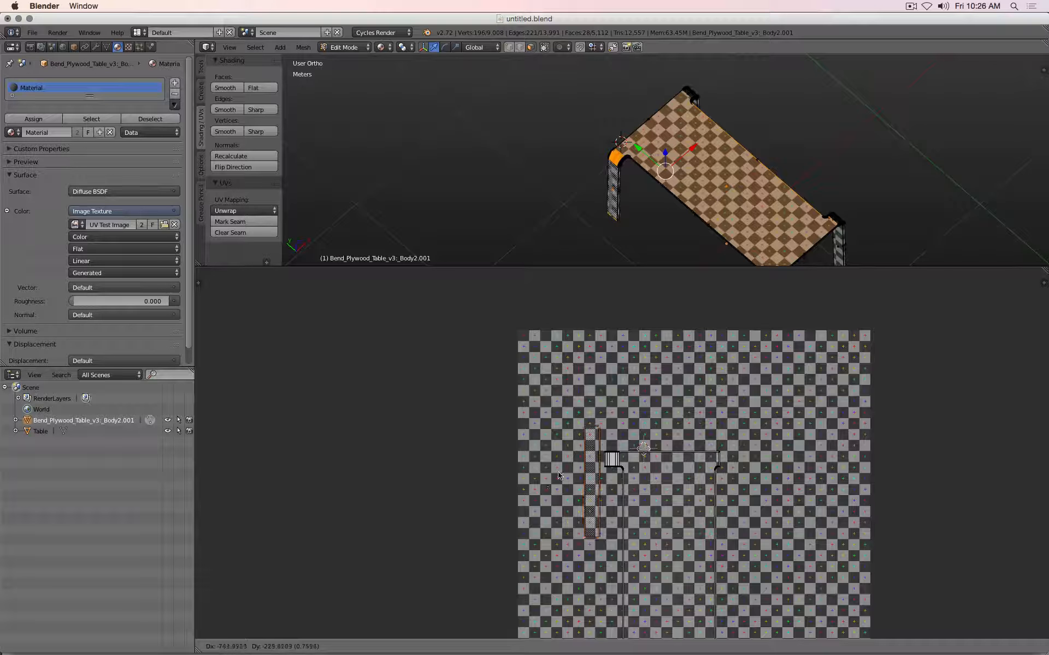
{"action": "left_click", "coordinate": [554, 461]}
Rotate the leg's UV island 90 degrees and place it just left of the corner islands, level with their top edge
{"action": "type", "text": "r90"}
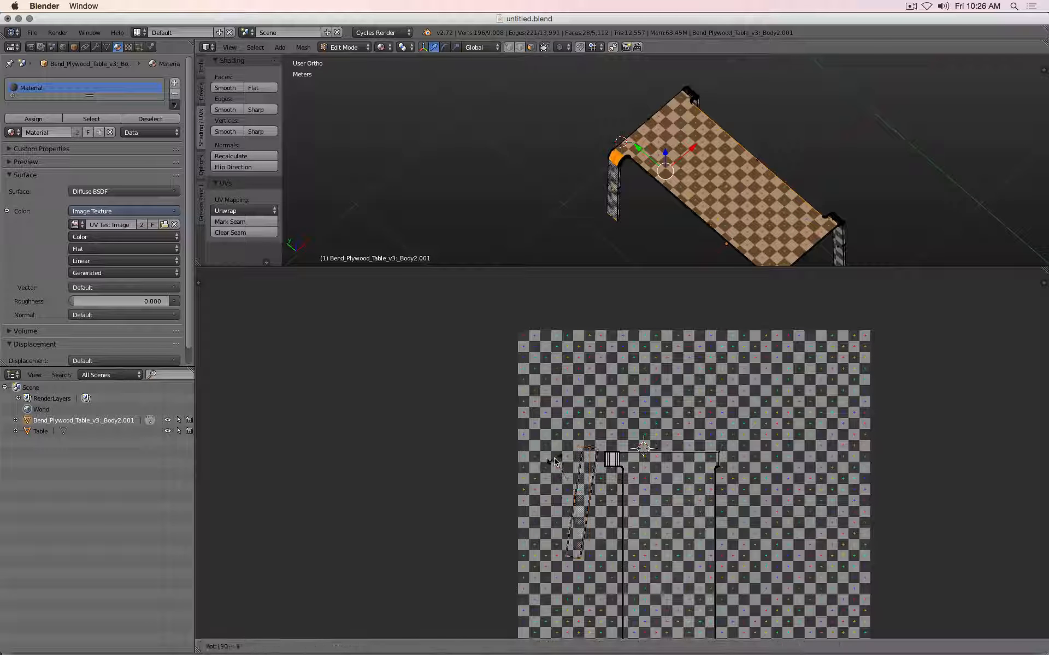
{"action": "key", "text": "Return"}
{"action": "scroll", "coordinate": [643, 445], "scroll_direction": "up", "scroll_amount": 3}
{"action": "key", "text": "g"}
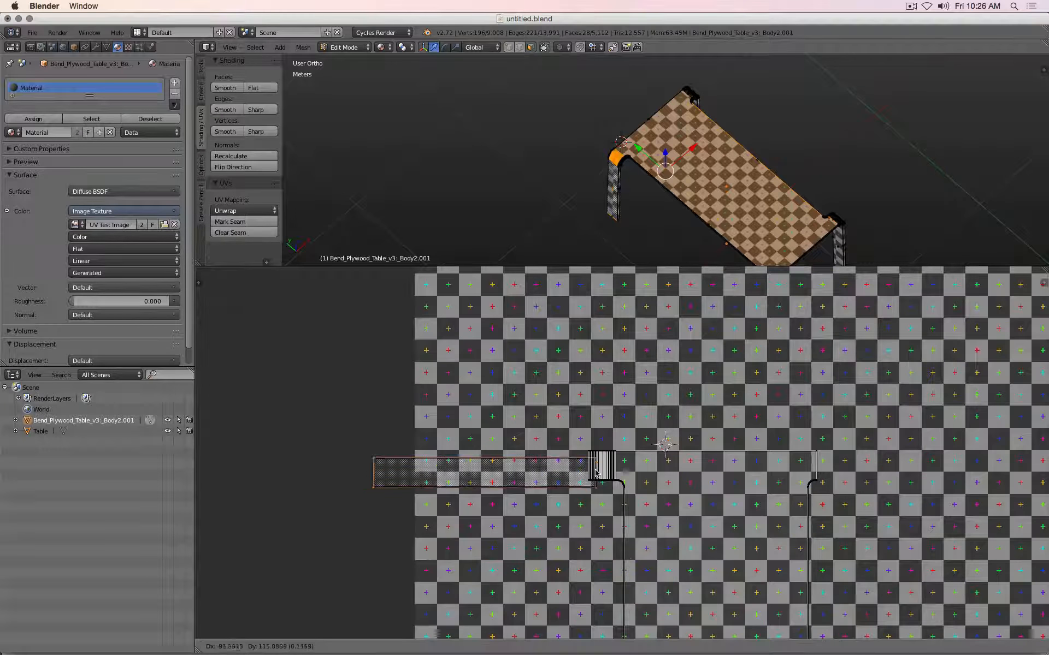
{"action": "left_click", "coordinate": [587, 469]}
{"action": "scroll", "coordinate": [592, 197], "scroll_direction": "up", "scroll_amount": 8}
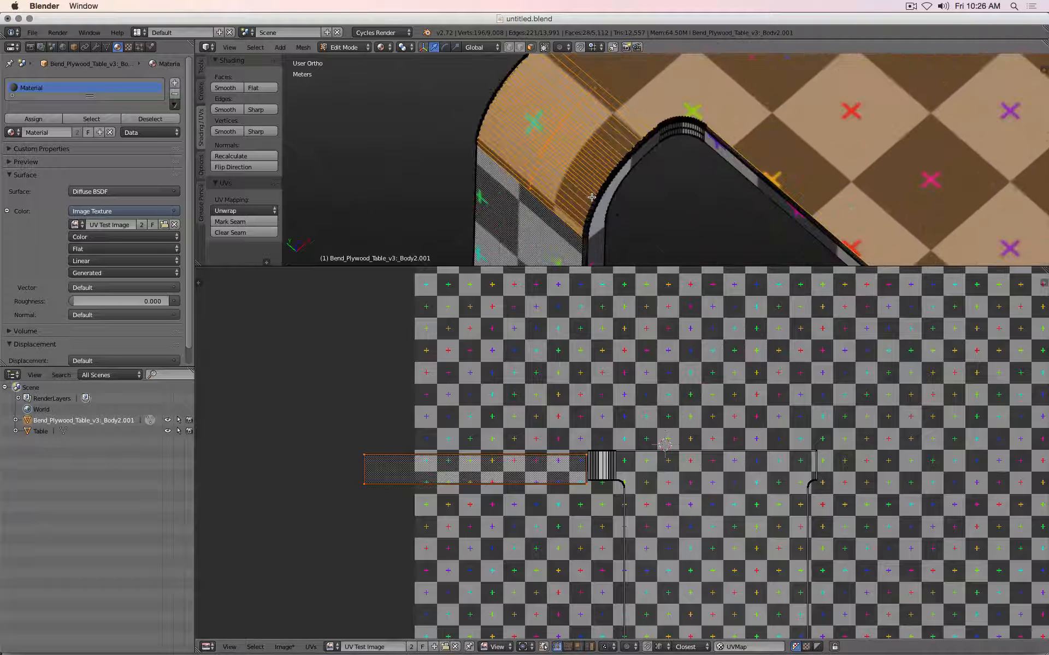
{"action": "scroll", "coordinate": [621, 451], "scroll_direction": "up", "scroll_amount": 5}
{"action": "key", "text": "g"}
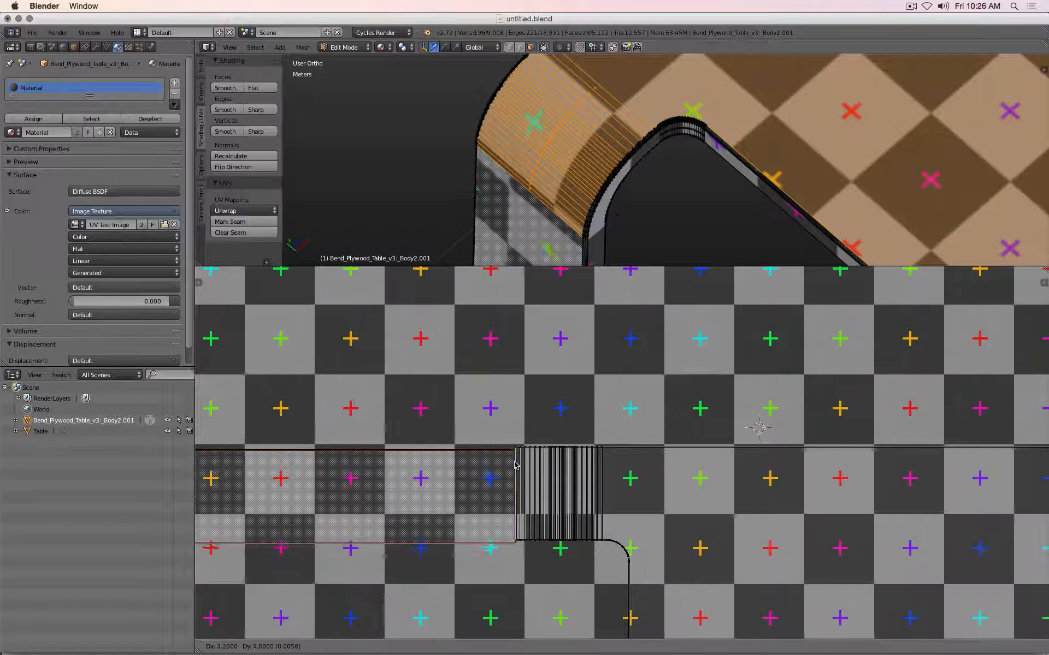
{"action": "left_click", "coordinate": [508, 464]}
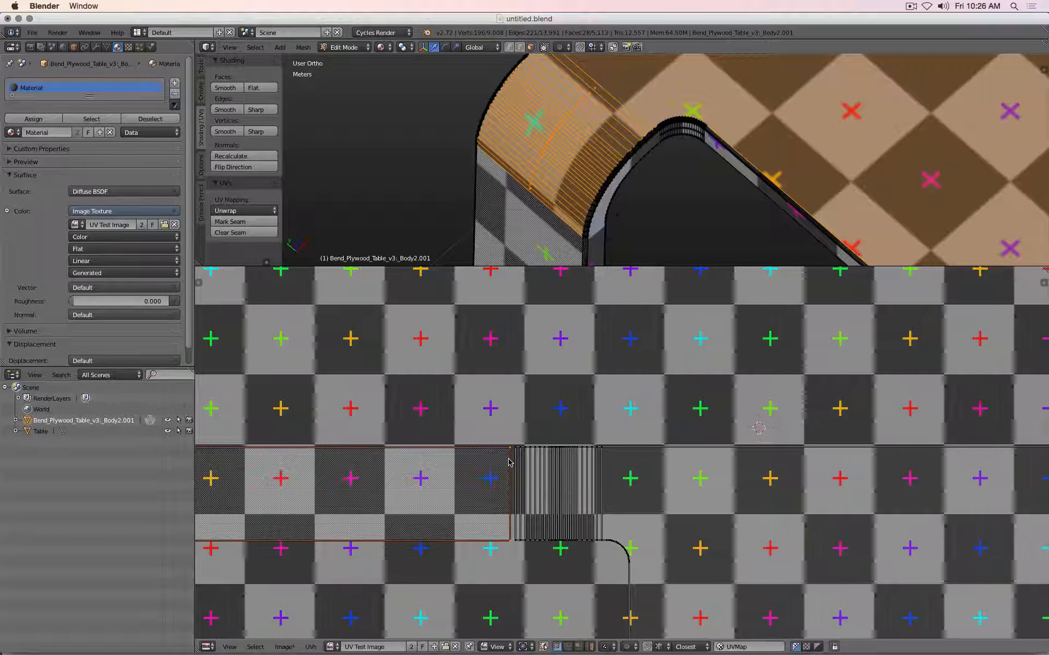
Rotate the leg island 180 degrees, snap it onto the corner islands' left edge and return to Object Mode
{"action": "type", "text": "r180"}
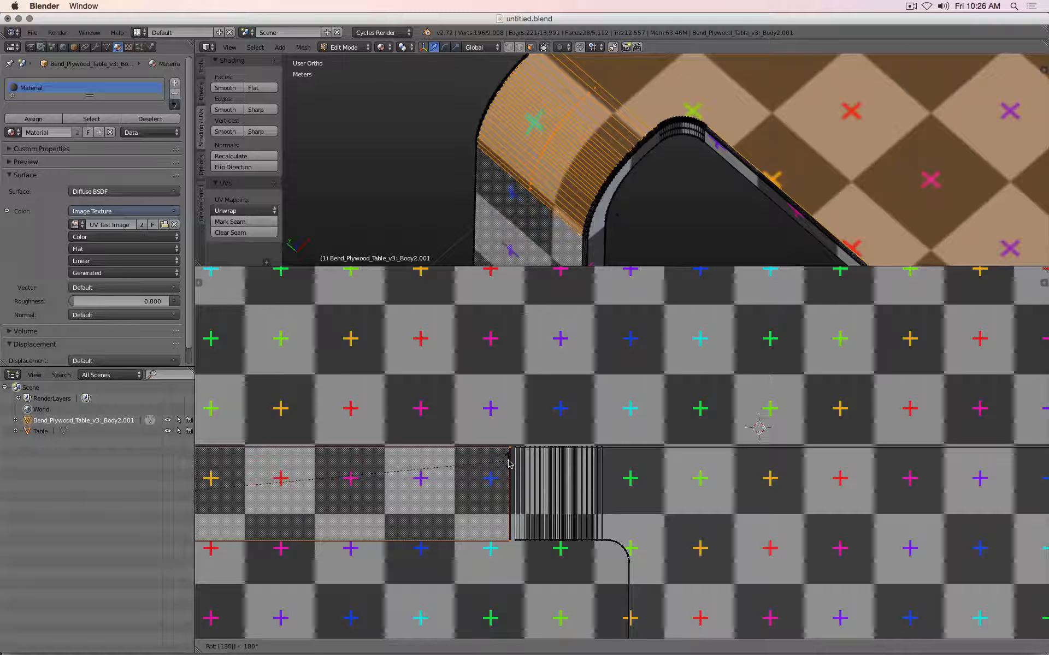
{"action": "key", "text": "Return"}
{"action": "scroll", "coordinate": [508, 464], "scroll_direction": "up", "scroll_amount": 2}
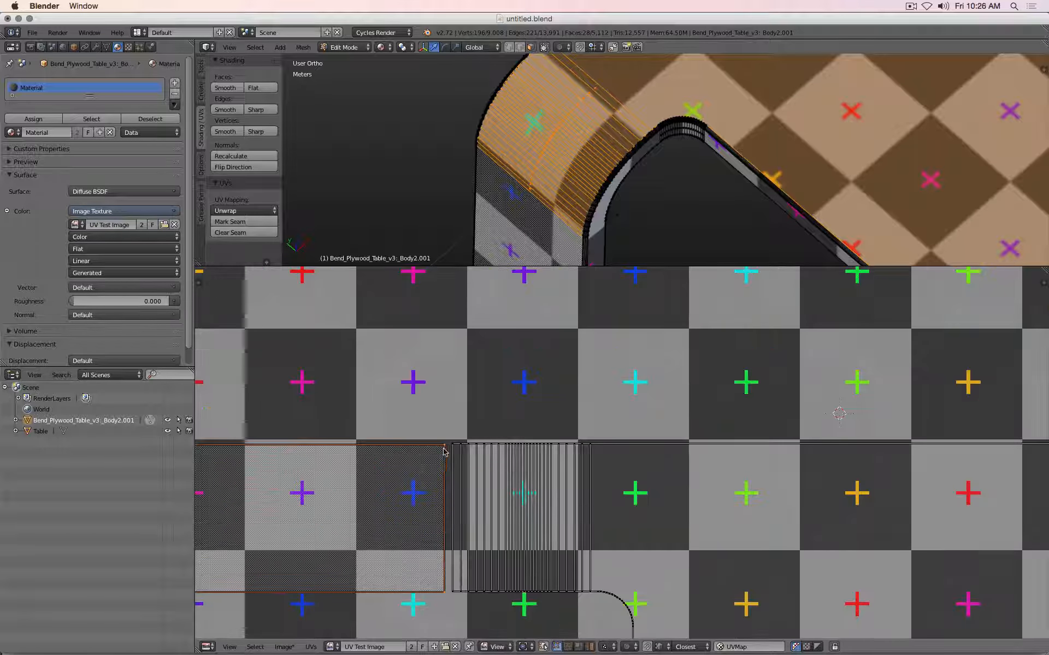
{"action": "key", "text": "Tab"}
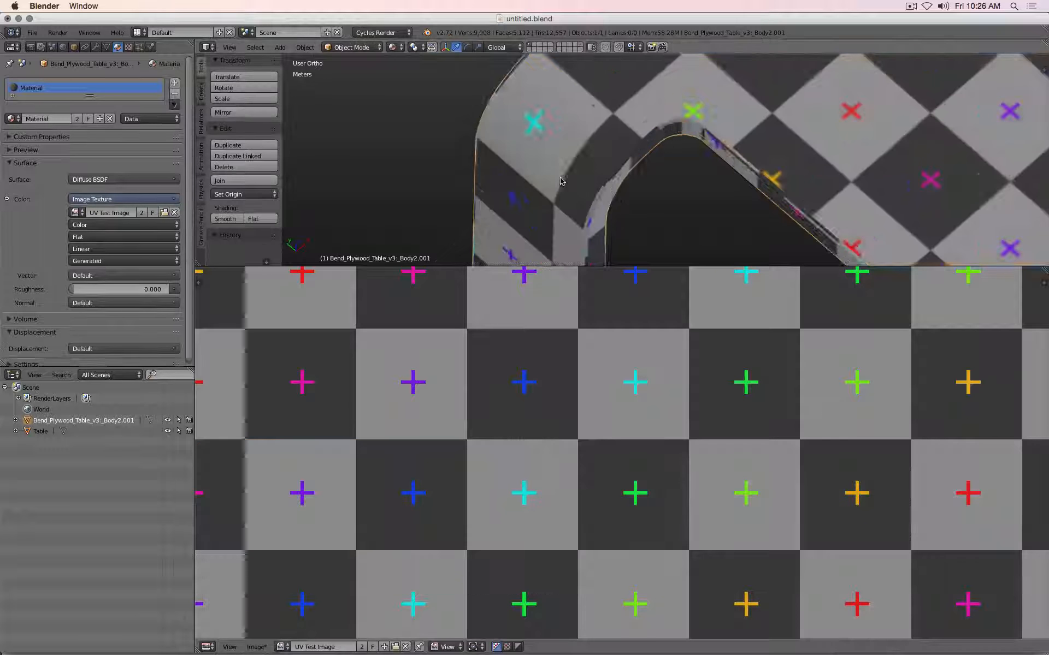
In Edit Mode, clear the face selection and select only the tabletop face, ready for the table's nearest front corner
{"action": "scroll", "coordinate": [563, 181], "scroll_direction": "down", "scroll_amount": 15}
{"action": "scroll", "coordinate": [667, 194], "scroll_direction": "up", "scroll_amount": 3}
{"action": "middle_click_drag", "start_coordinate": [723, 197], "coordinate": [626, 115], "text": "shift"}
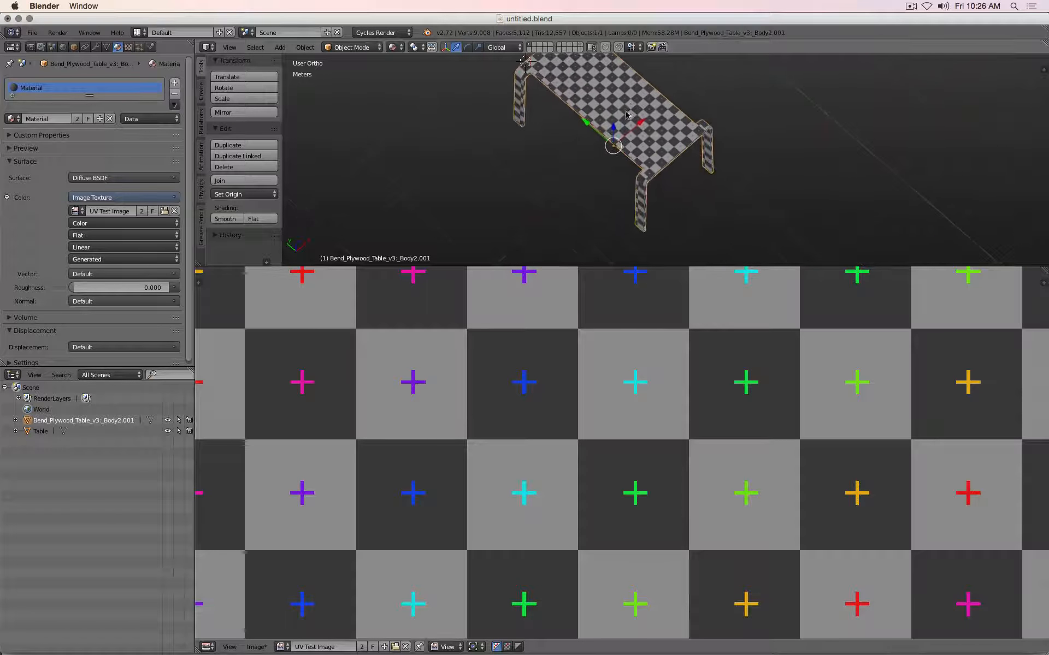
{"action": "scroll", "coordinate": [628, 126], "scroll_direction": "up", "scroll_amount": 8}
{"action": "key", "text": "Tab"}
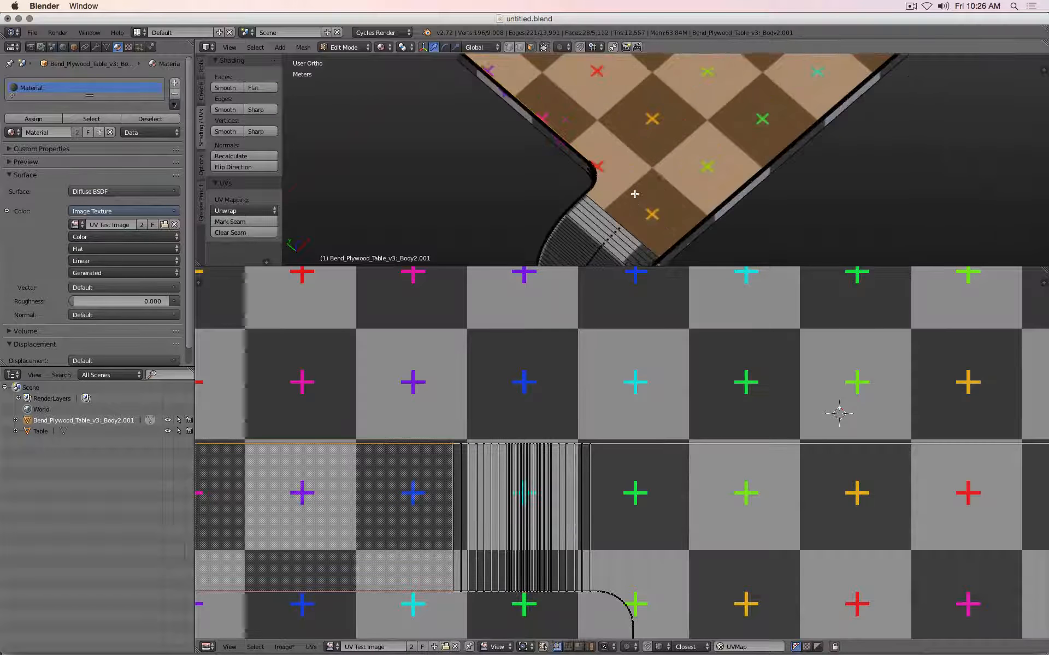
{"action": "middle_click_drag", "start_coordinate": [625, 225], "coordinate": [632, 136], "text": "shift"}
{"action": "scroll", "coordinate": [632, 136], "scroll_direction": "up", "scroll_amount": 2}
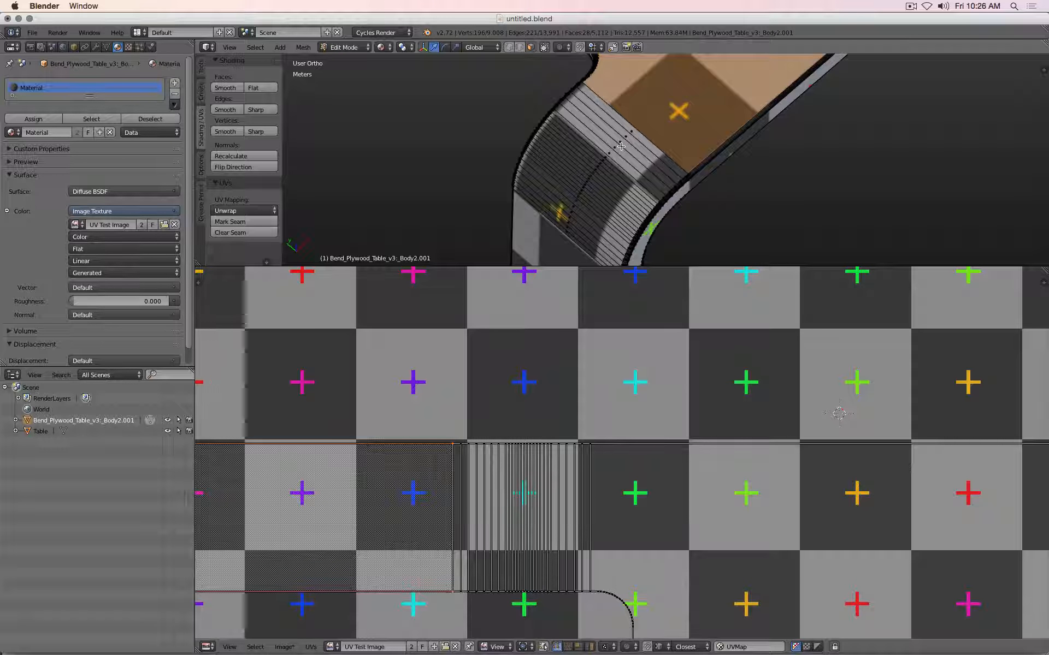
{"action": "key", "text": "a"}
{"action": "scroll", "coordinate": [634, 141], "scroll_direction": "down", "scroll_amount": 3}
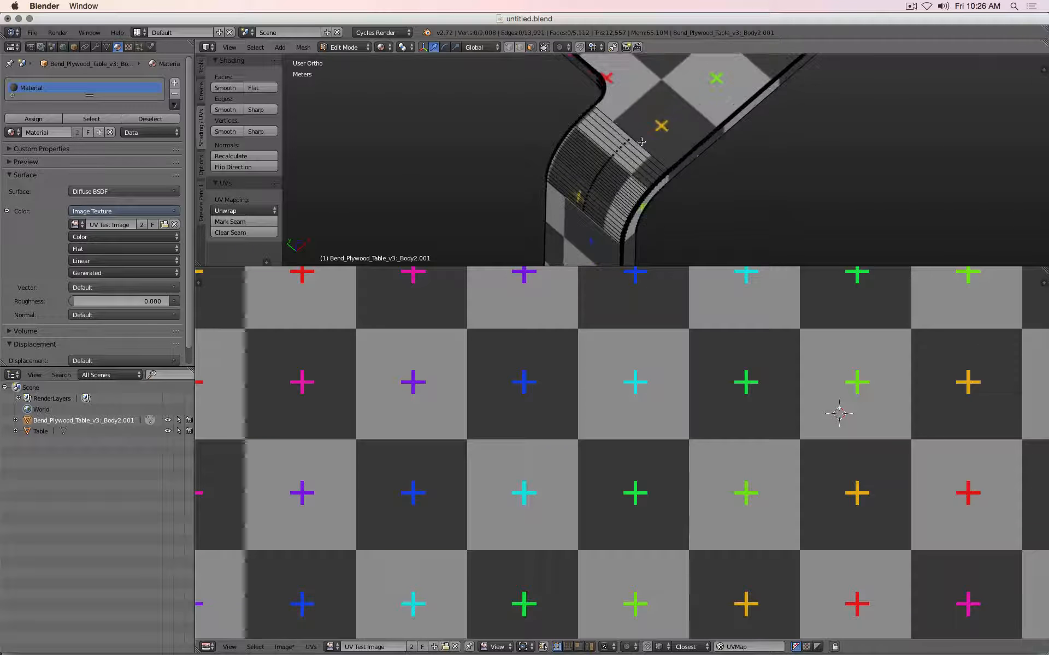
{"action": "scroll", "coordinate": [643, 140], "scroll_direction": "down", "scroll_amount": 15}
{"action": "right_click", "coordinate": [609, 123]}
Add the curved outer faces of the nearest front corner's bend to the tabletop selection
{"action": "scroll", "coordinate": [627, 165], "scroll_direction": "up", "scroll_amount": 10}
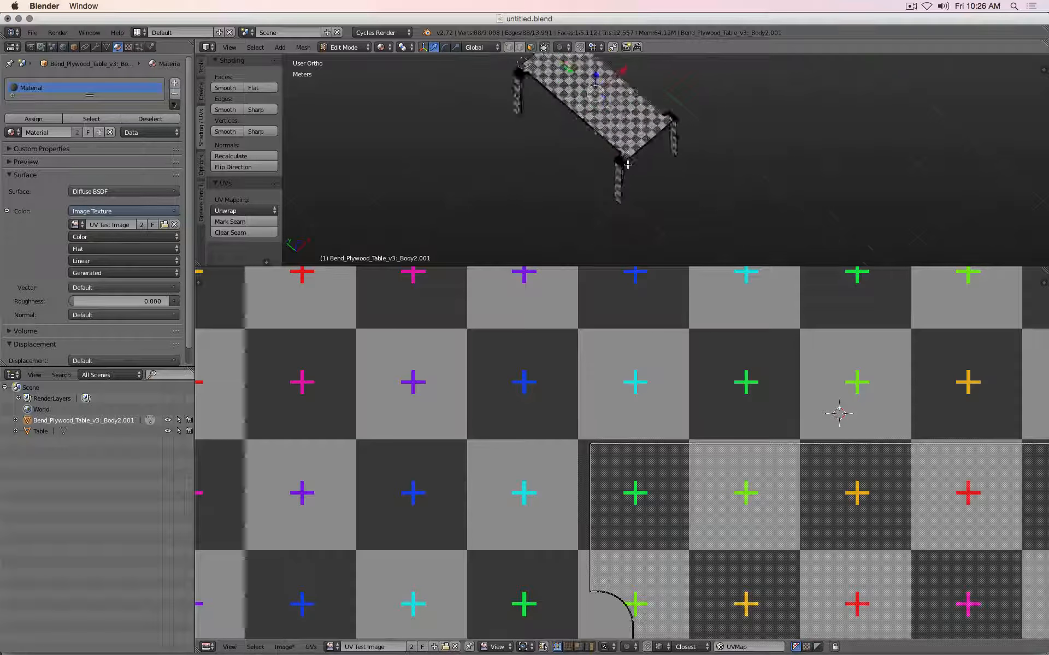
{"action": "scroll", "coordinate": [627, 165], "scroll_direction": "up", "scroll_amount": 6}
{"action": "key", "text": "b"}
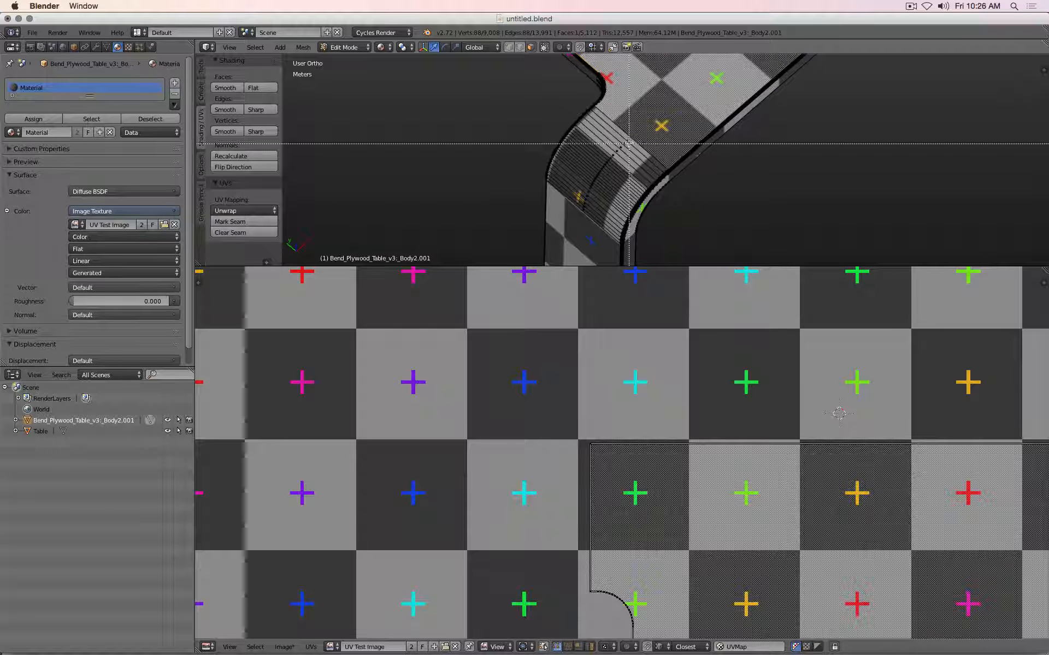
{"action": "left_click_drag", "start_coordinate": [630, 135], "coordinate": [582, 212]}
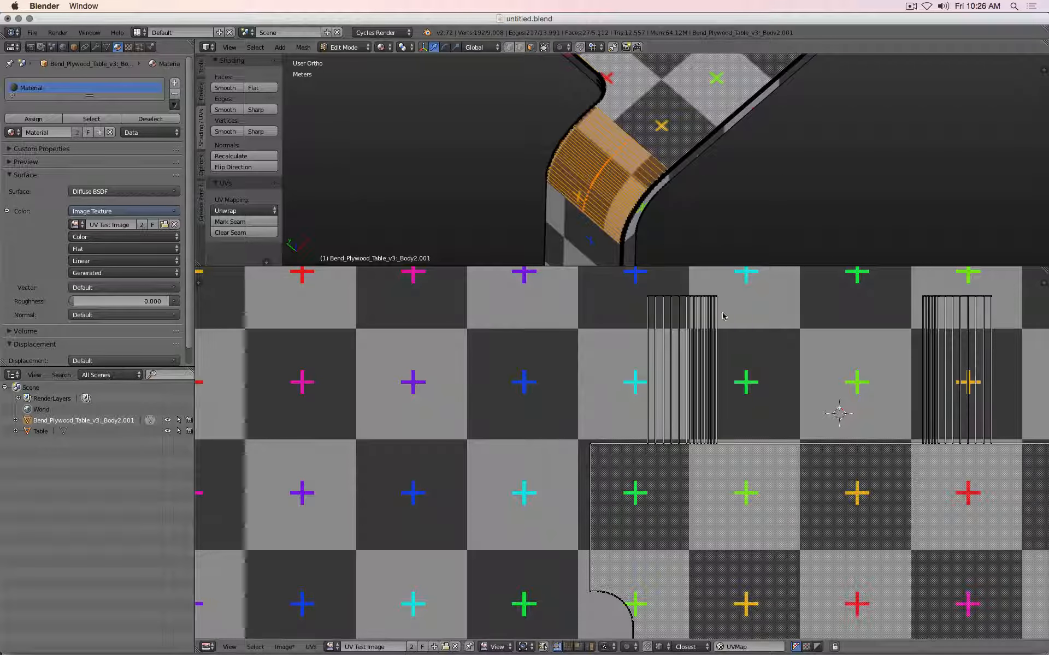
Box-select the front corner's two UV islands and move them down near the tabletop island's lower left corner
{"action": "scroll", "coordinate": [765, 321], "scroll_direction": "down", "scroll_amount": 5}
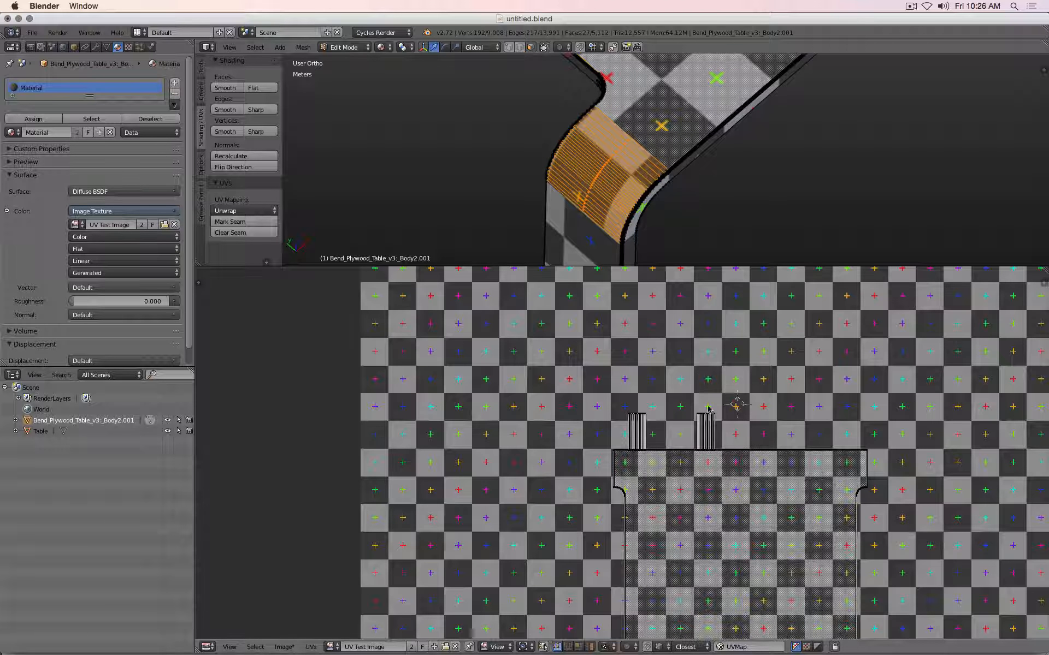
{"action": "scroll", "coordinate": [690, 426], "scroll_direction": "up", "scroll_amount": 3}
{"action": "key", "text": "a"}
{"action": "key", "text": "a"}
{"action": "key", "text": "b"}
{"action": "left_click_drag", "start_coordinate": [626, 353], "coordinate": [822, 462]}
{"action": "scroll", "coordinate": [787, 447], "scroll_direction": "down", "scroll_amount": 11}
{"action": "key", "text": "g"}
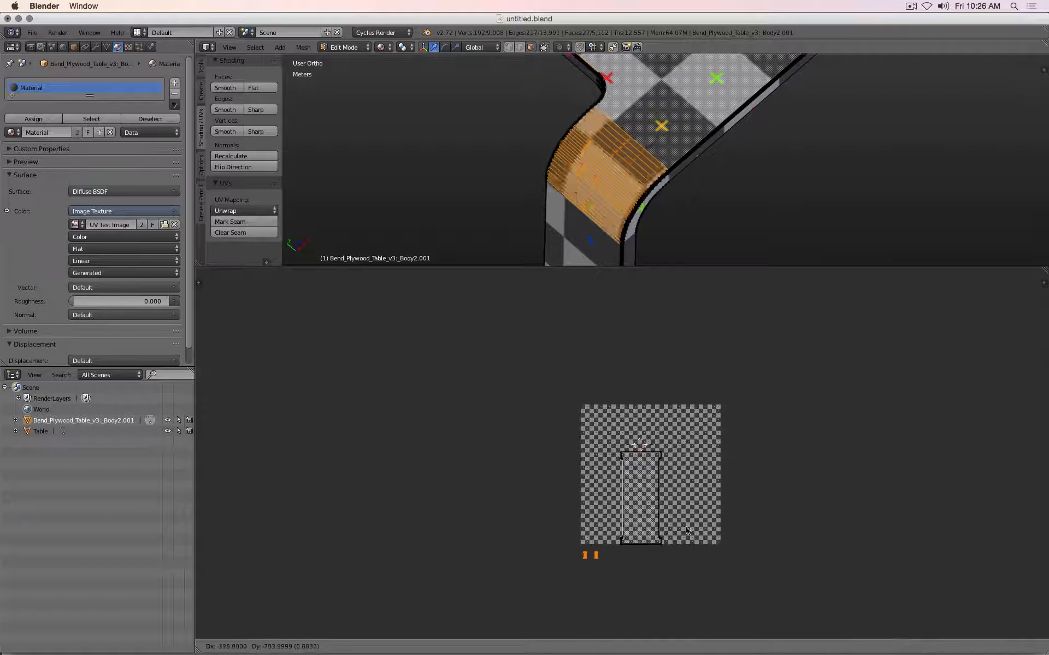
{"action": "left_click", "coordinate": [705, 515]}
{"action": "scroll", "coordinate": [637, 251], "scroll_direction": "up", "scroll_amount": 3}
{"action": "scroll", "coordinate": [636, 597], "scroll_direction": "up", "scroll_amount": 4}
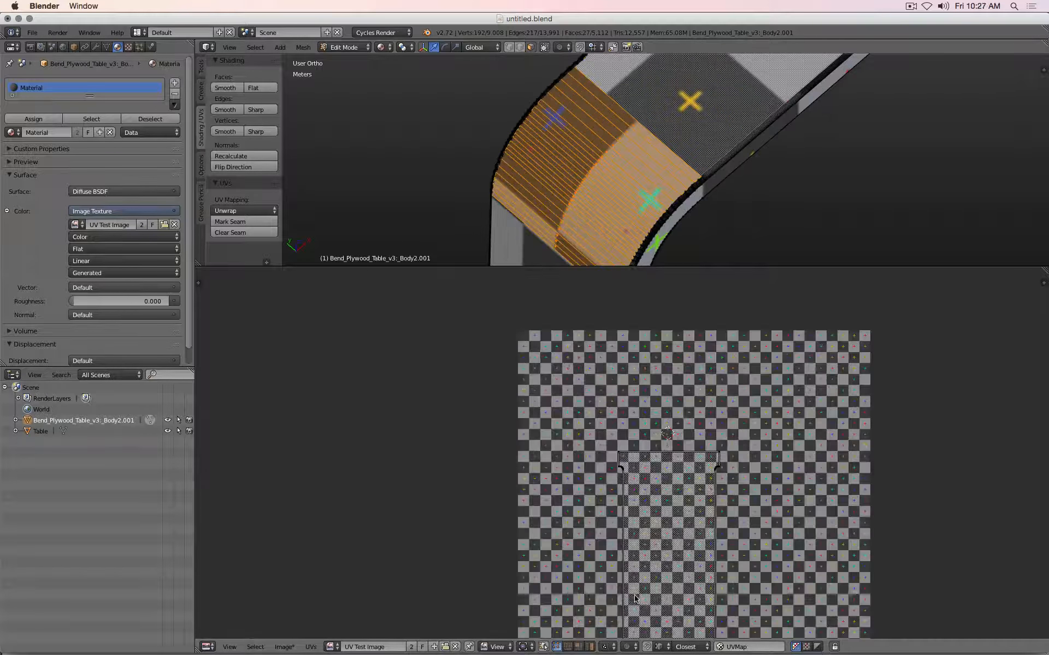
Move both corner islands so the right-hand one sits just left of the tabletop island's lower left corner, level with its bottom edge
{"action": "scroll", "coordinate": [592, 555], "scroll_direction": "up", "scroll_amount": 9}
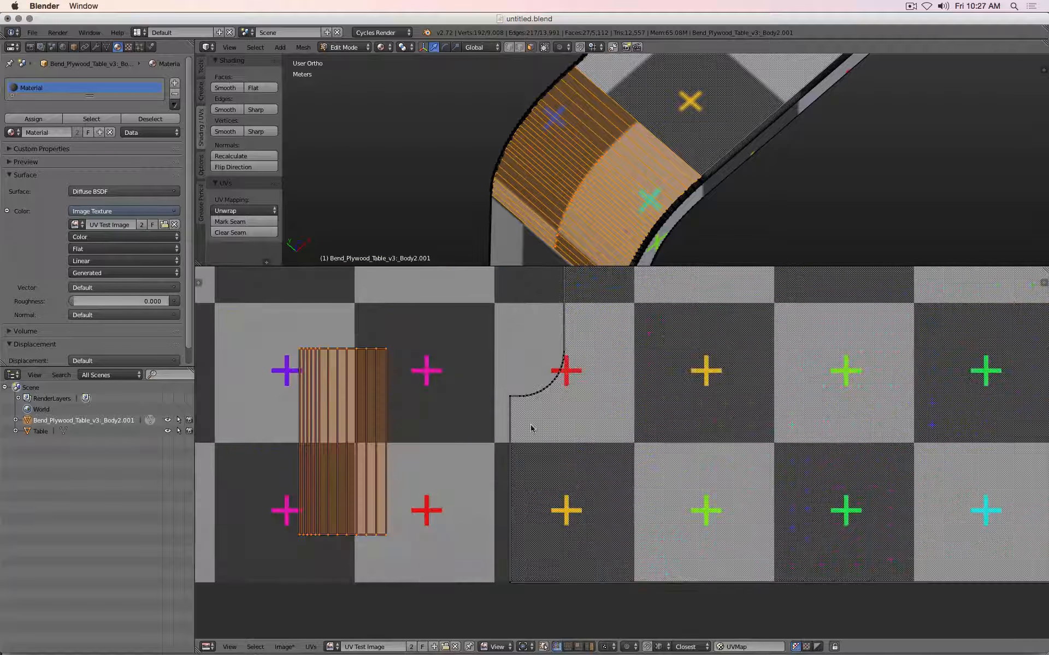
{"action": "key", "text": "g"}
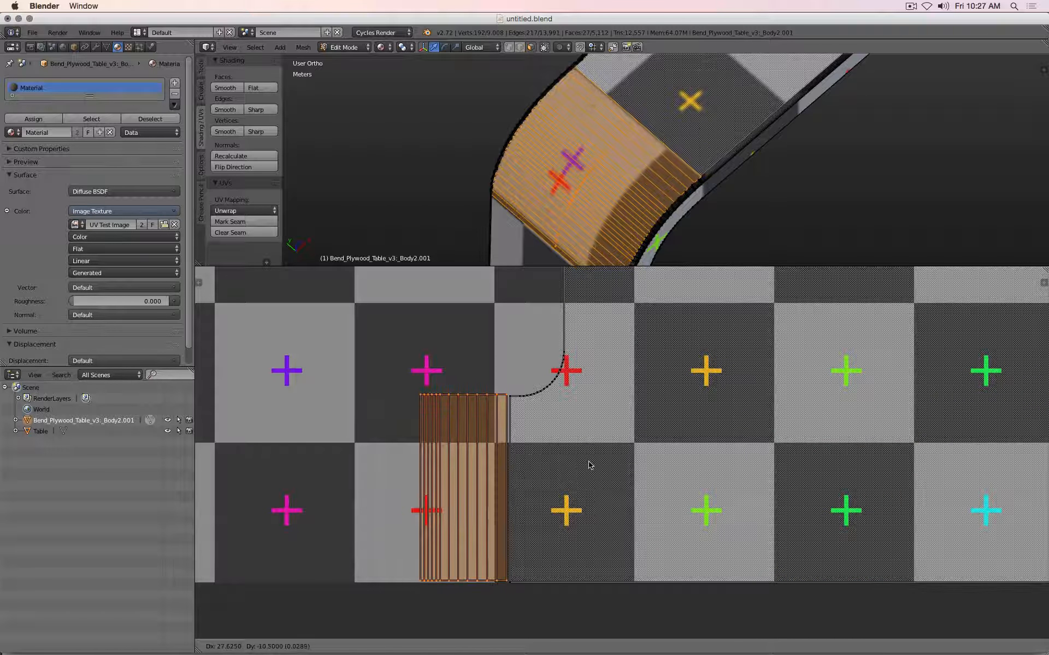
{"action": "left_click", "coordinate": [571, 465]}
Select only the right-hand corner UV island and move it left, clear of the tabletop island's edge
{"action": "key", "text": "a"}
{"action": "key", "text": "b"}
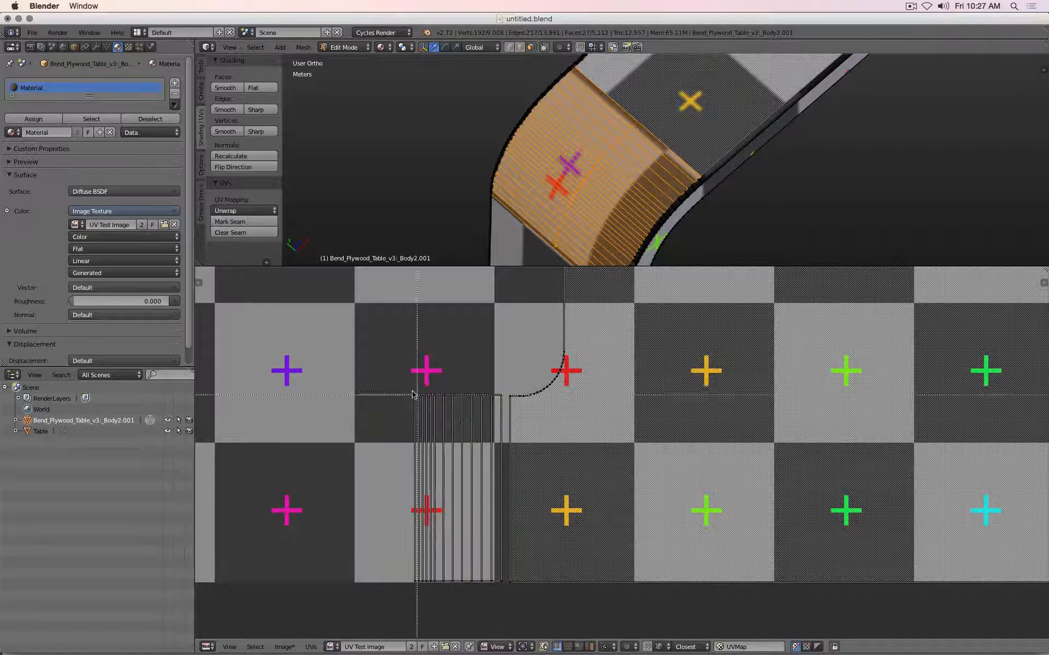
{"action": "left_click_drag", "start_coordinate": [403, 383], "coordinate": [503, 594]}
{"action": "key", "text": "g"}
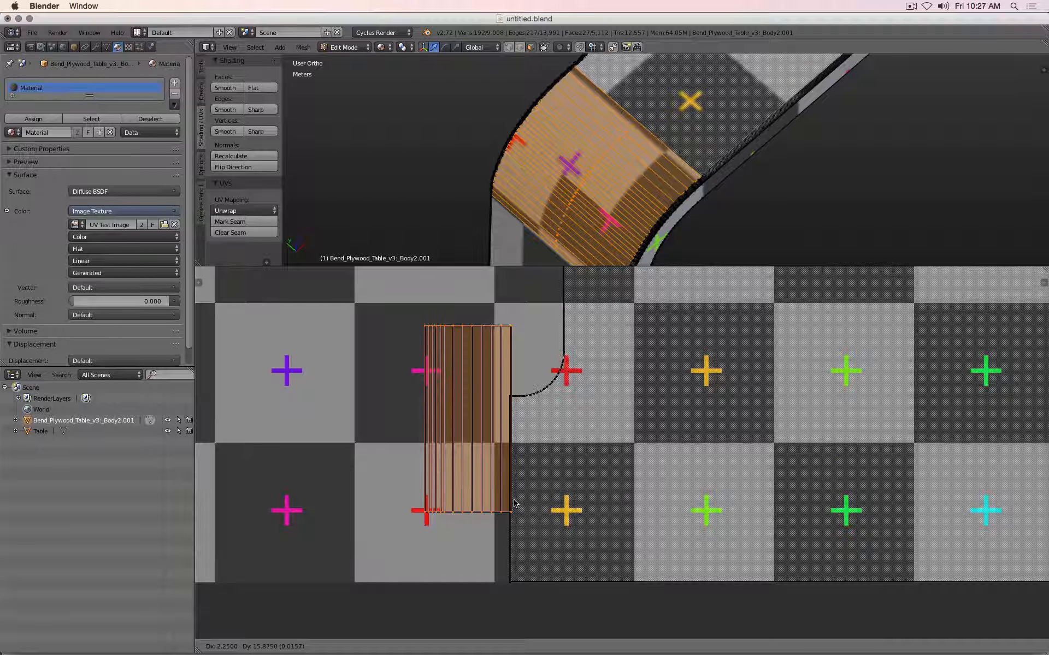
{"action": "left_click", "coordinate": [440, 543]}
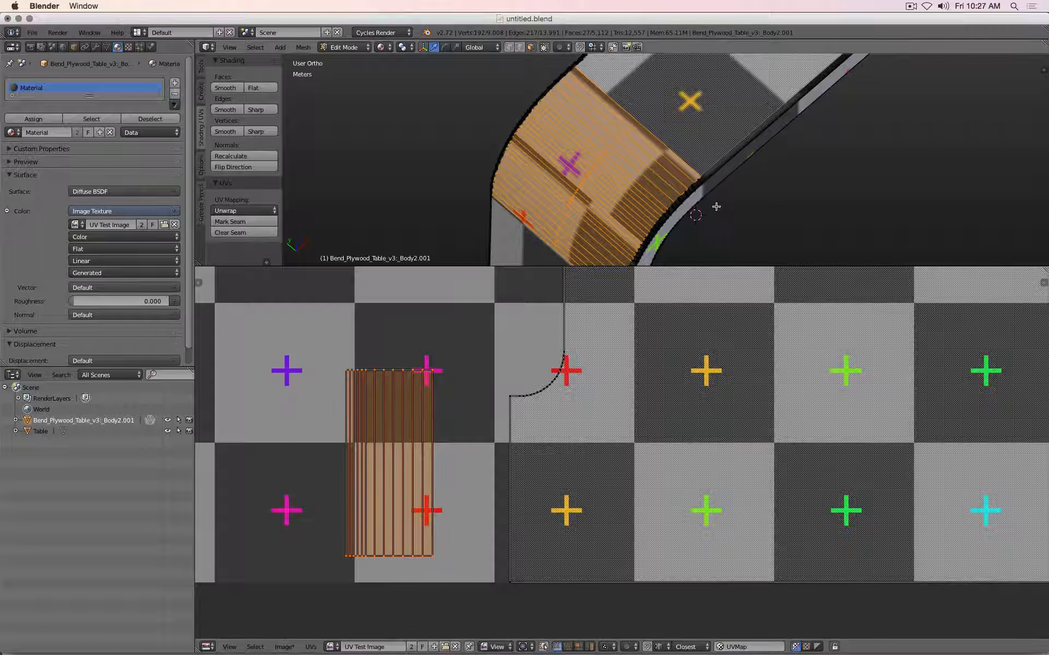
{"action": "middle_click_drag", "start_coordinate": [716, 207], "coordinate": [717, 162], "text": "shift"}
{"action": "key", "text": "g"}
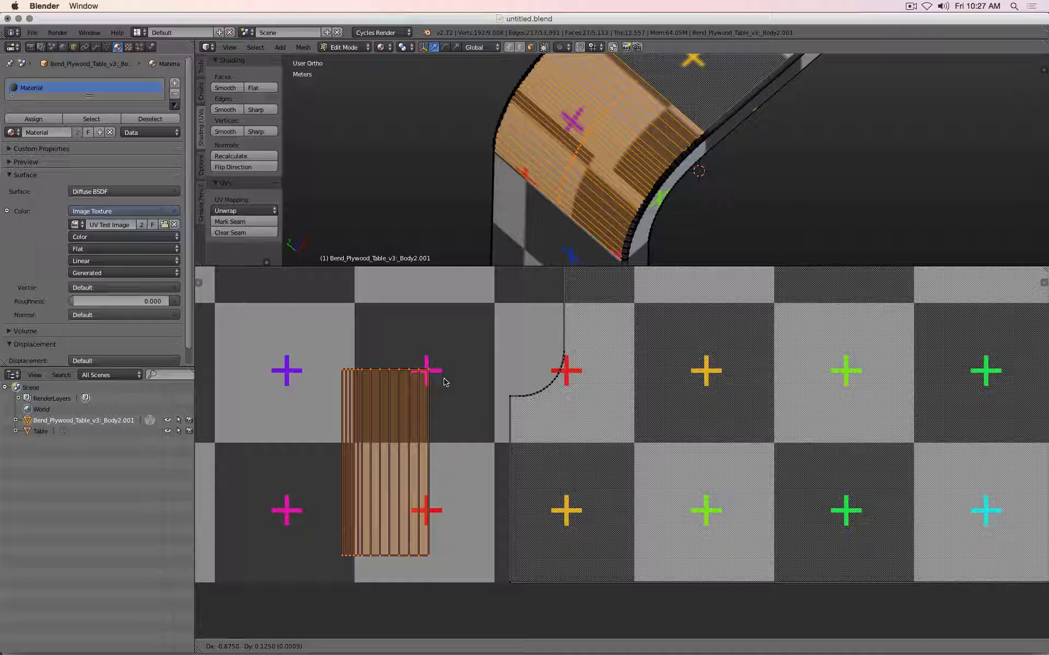
{"action": "left_click", "coordinate": [445, 383]}
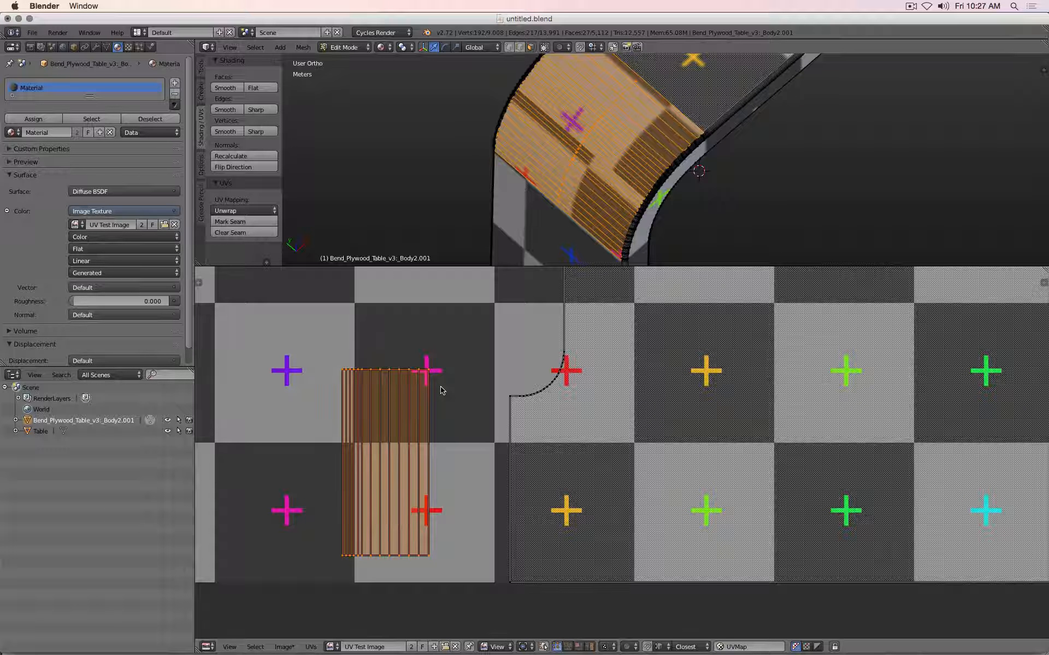
Rotate the selected corner island 180 degrees and move it farther left, leaving space beside the tabletop island
{"action": "type", "text": "r180"}
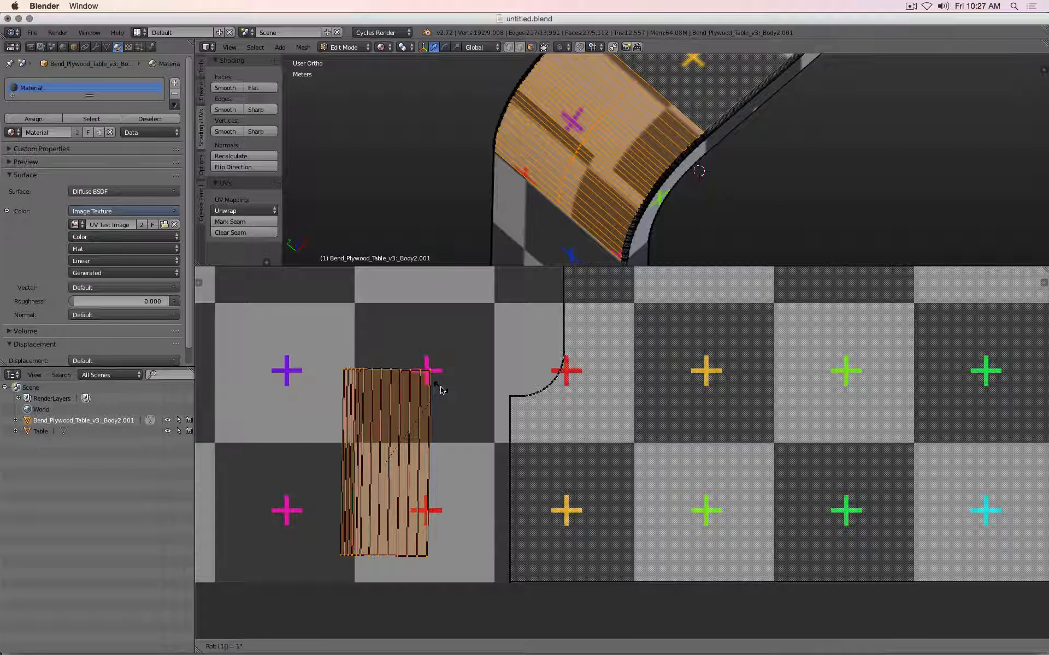
{"action": "key", "text": "Return"}
{"action": "key", "text": "r"}
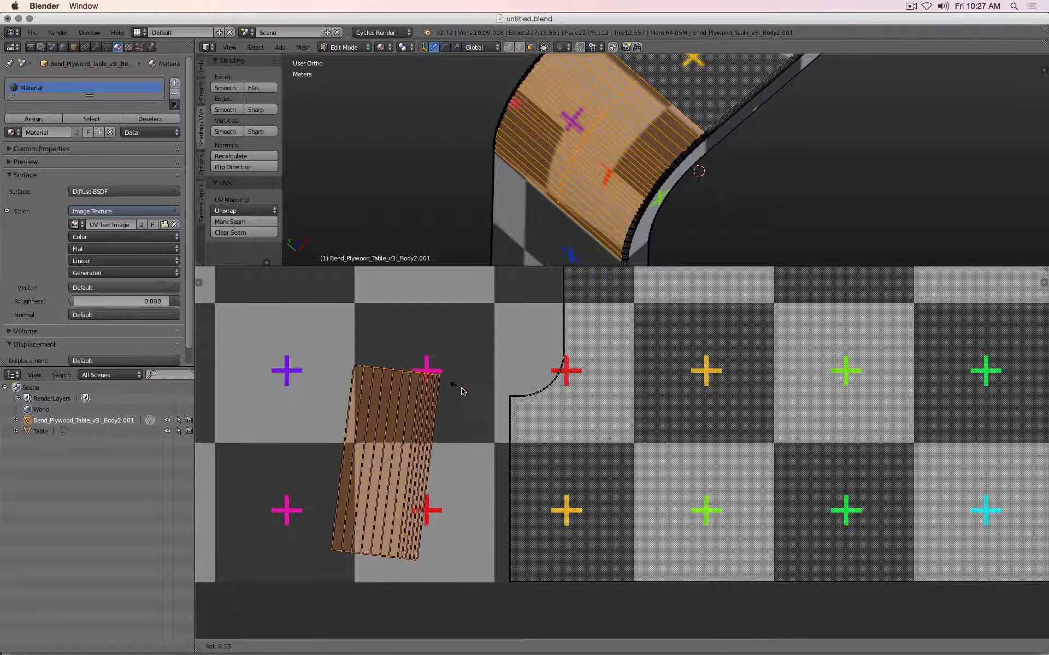
{"action": "key", "text": "Escape"}
{"action": "key", "text": "r"}
{"action": "key", "text": "Escape"}
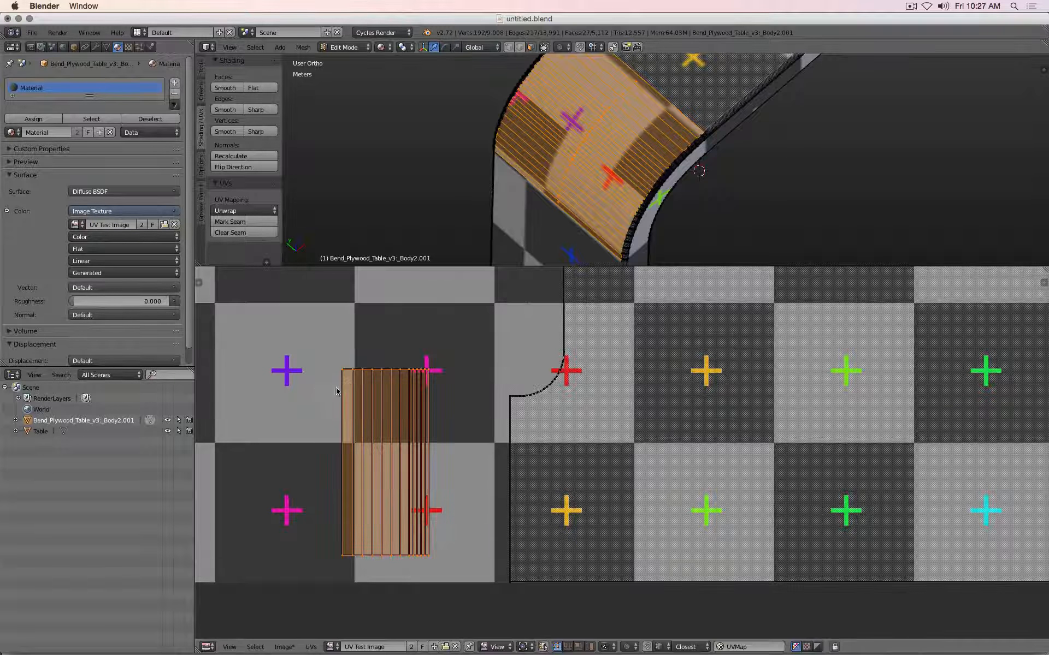
{"action": "key", "text": "g"}
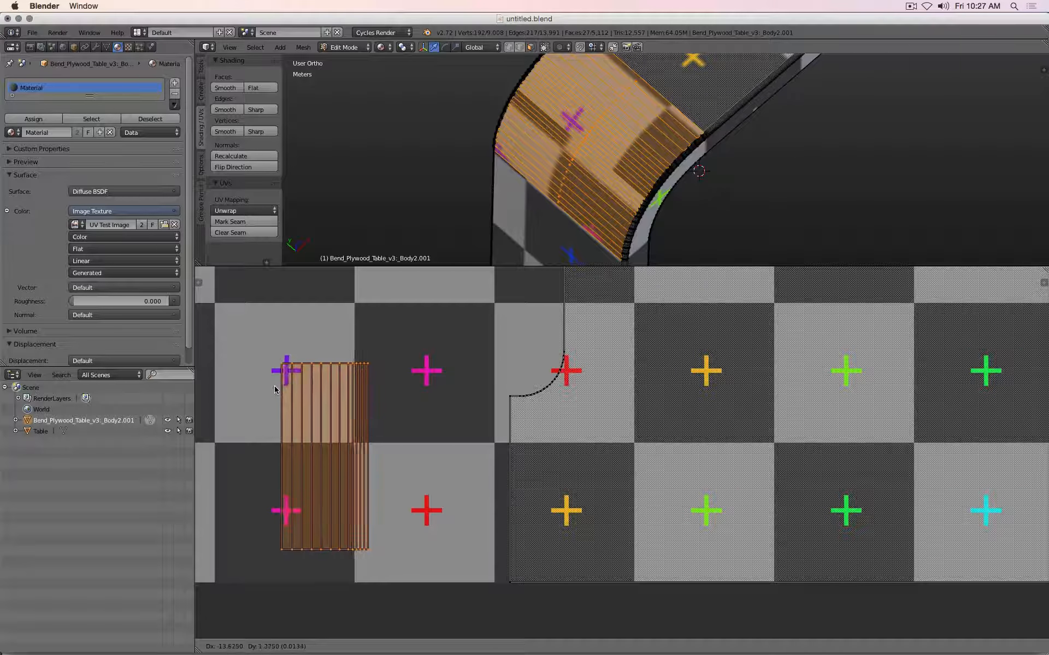
{"action": "left_click", "coordinate": [277, 392]}
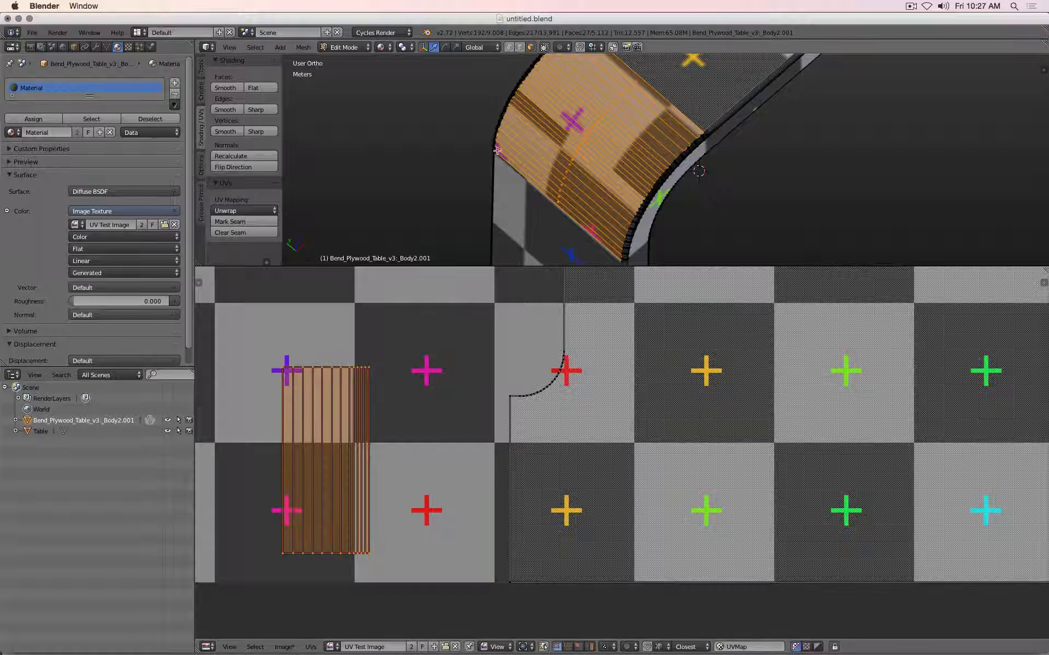
Select only the other corner UV island and move it right, between the rotated island and the tabletop island
{"action": "scroll", "coordinate": [300, 426], "scroll_direction": "down", "scroll_amount": 4}
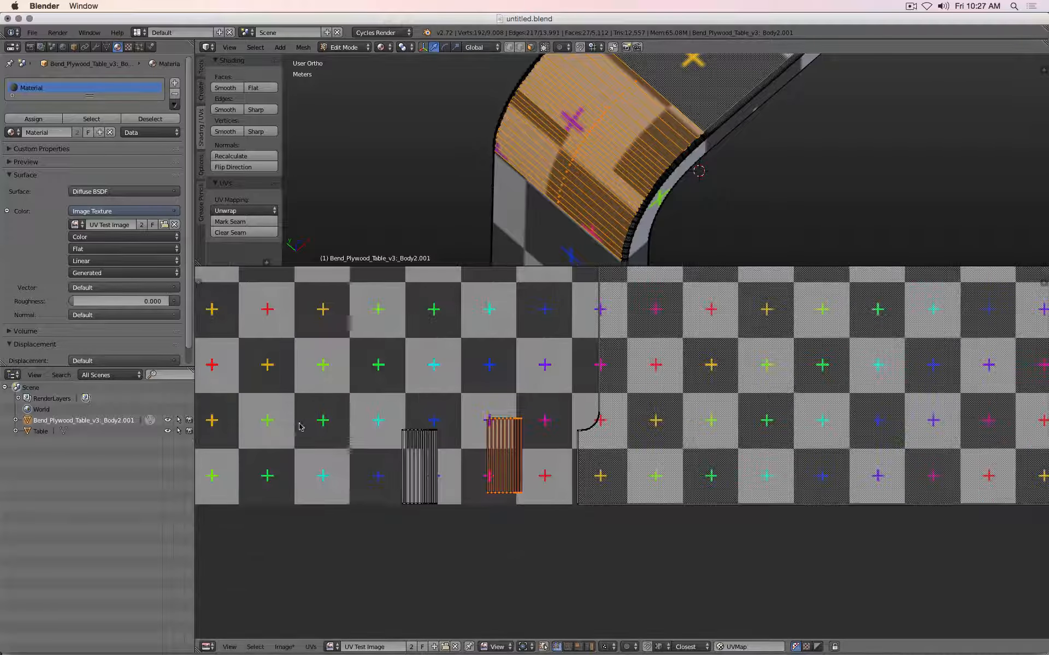
{"action": "key", "text": "a"}
{"action": "key", "text": "b"}
{"action": "left_click_drag", "start_coordinate": [363, 405], "coordinate": [453, 540]}
{"action": "scroll", "coordinate": [454, 540], "scroll_direction": "up", "scroll_amount": 3}
{"action": "key", "text": "g"}
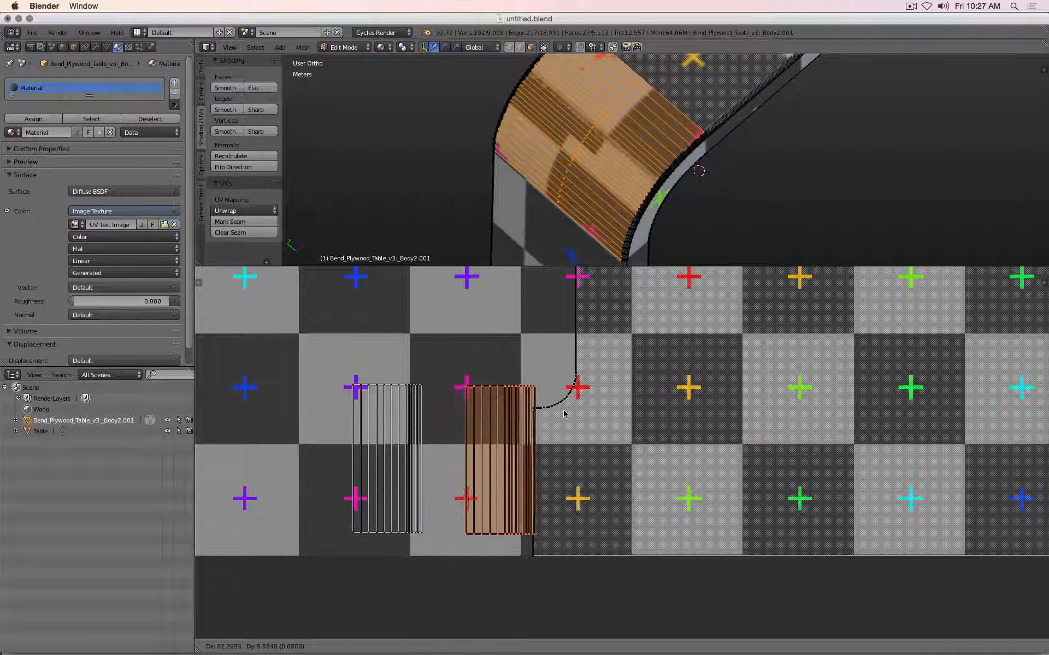
{"action": "left_click", "coordinate": [506, 381]}
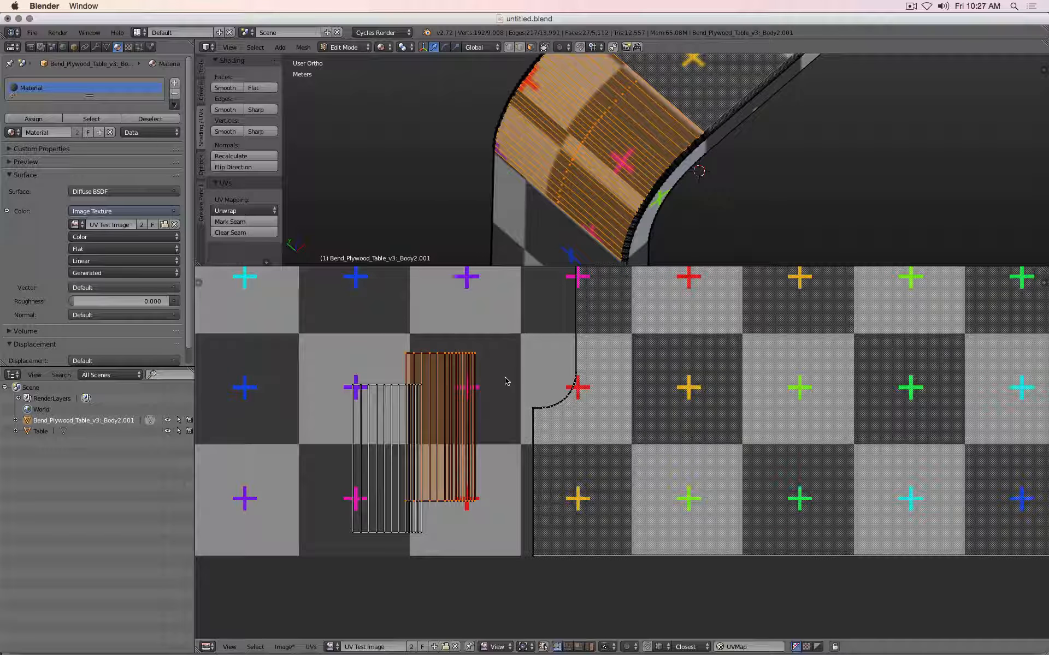
Rotate this second corner island 180 degrees and shift it slightly left
{"action": "key", "text": "g"}
{"action": "left_click", "coordinate": [496, 375]}
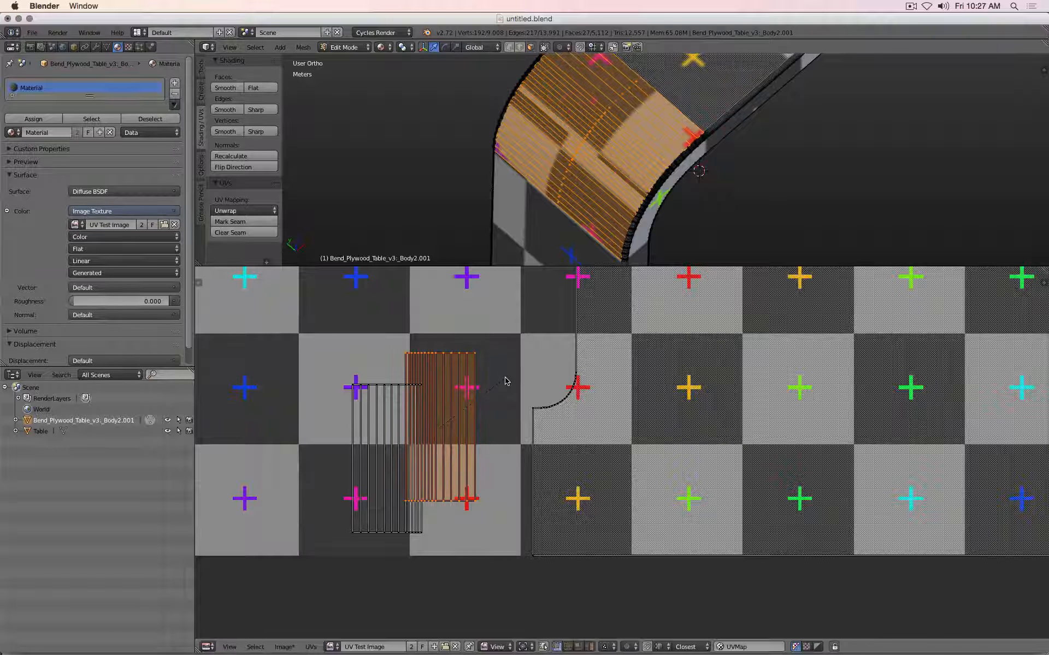
{"action": "key", "text": "g"}
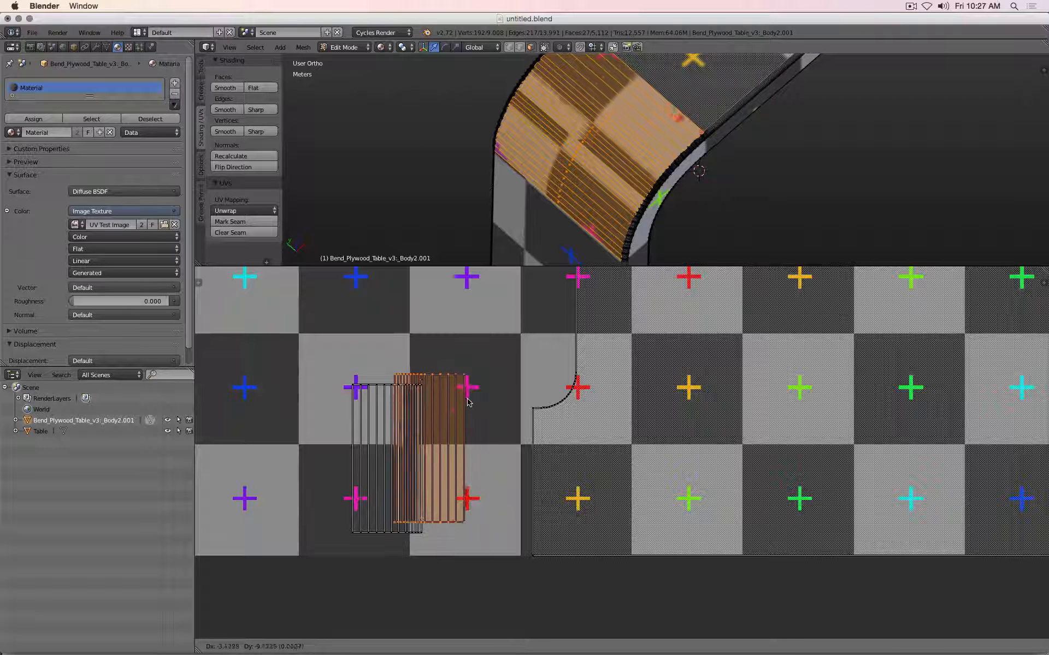
{"action": "left_click", "coordinate": [467, 382]}
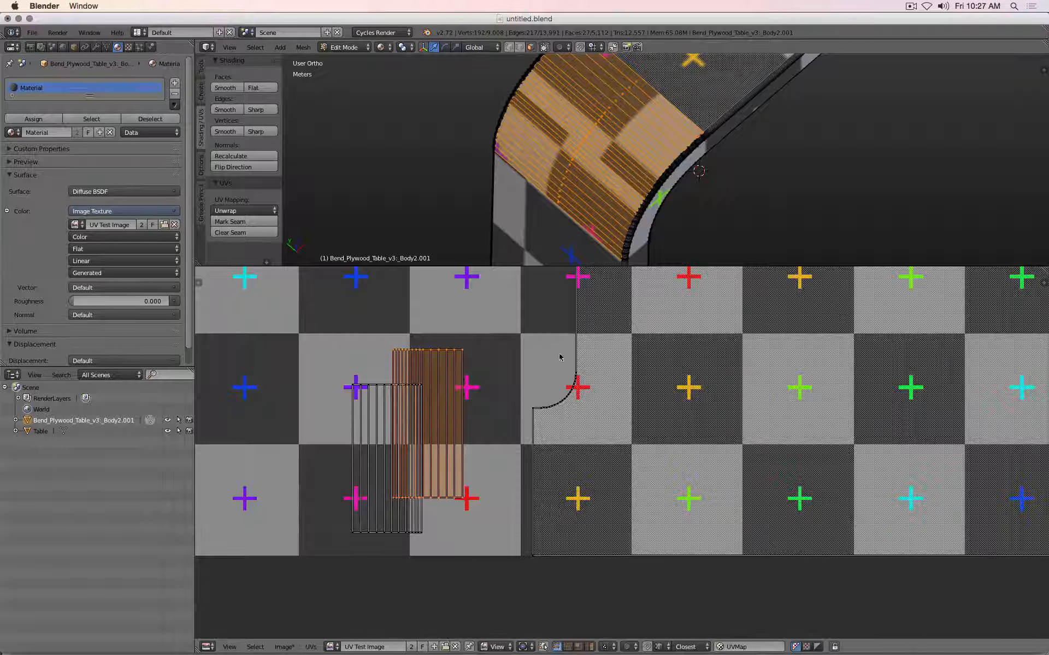
Move the second corner island flush against the tabletop island's lower left edge, with its top and bottom edges aligned
{"action": "key", "text": "g"}
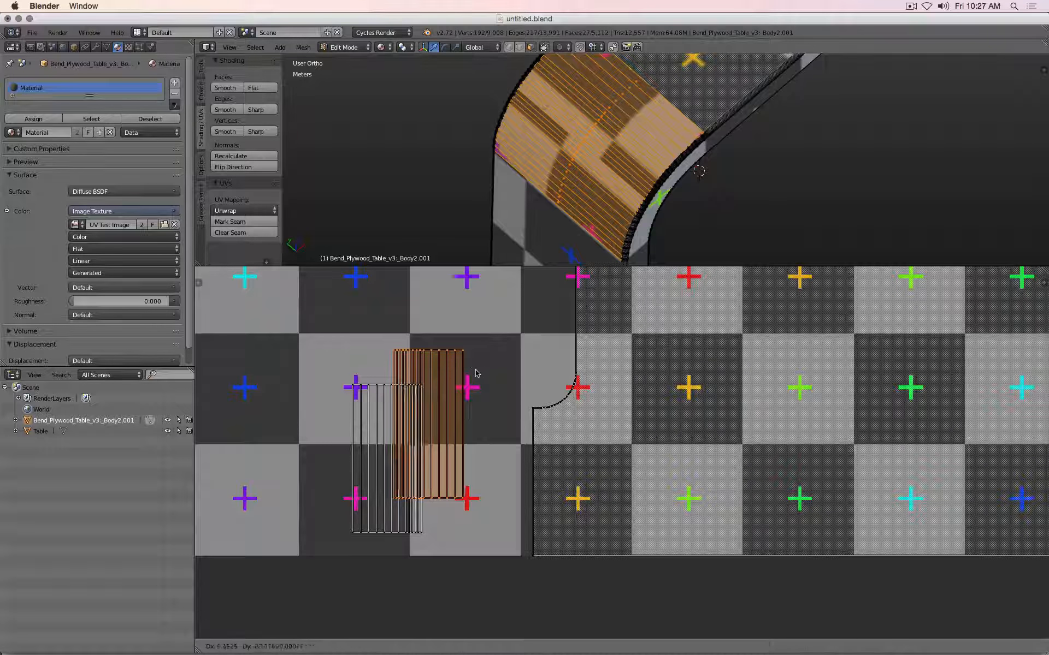
{"action": "left_click", "coordinate": [523, 425]}
{"action": "scroll", "coordinate": [549, 409], "scroll_direction": "up", "scroll_amount": 4}
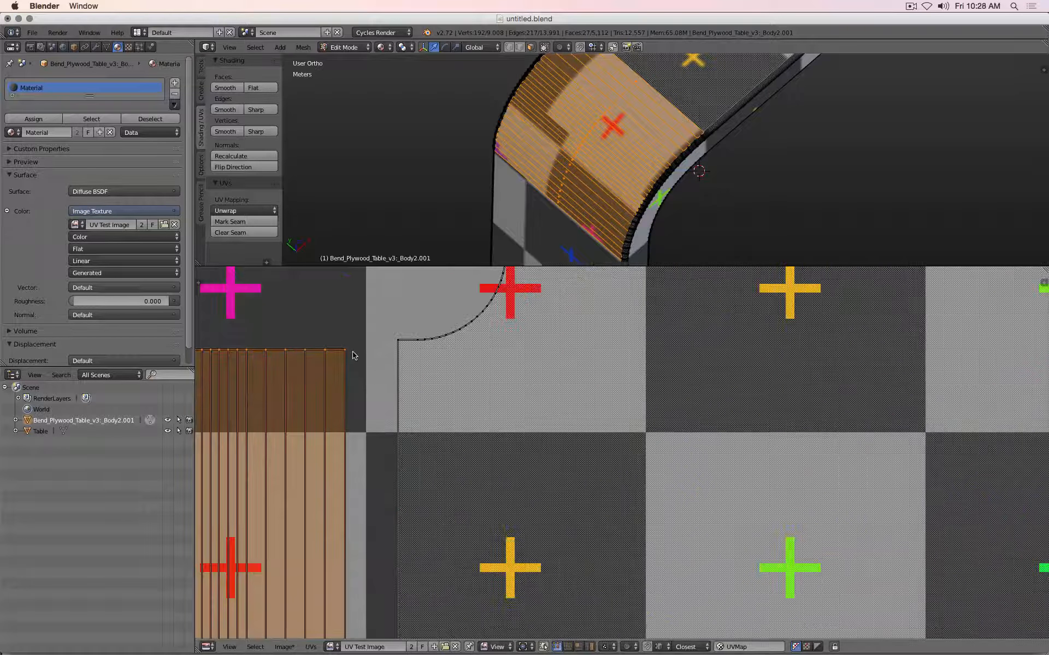
{"action": "key", "text": "g"}
{"action": "left_click", "coordinate": [394, 343]}
Select the remaining corner island, align it against the left edge of the placed one, and check the bend in Object Mode
{"action": "scroll", "coordinate": [395, 343], "scroll_direction": "down", "scroll_amount": 4}
{"action": "key", "text": "a"}
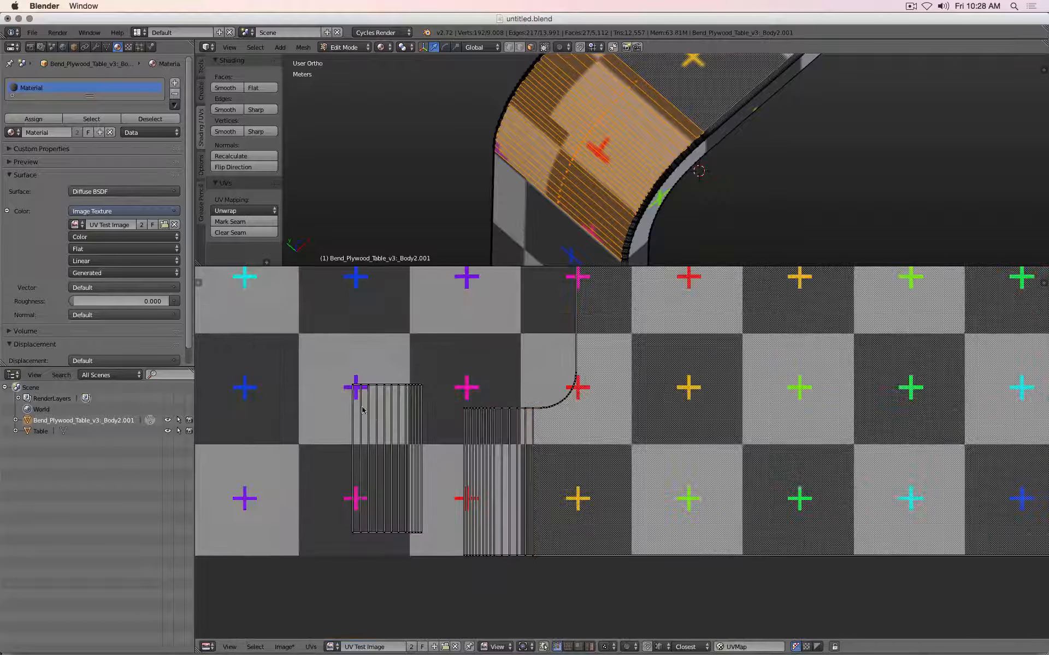
{"action": "key", "text": "b"}
{"action": "left_click_drag", "start_coordinate": [321, 357], "coordinate": [452, 538]}
{"action": "scroll", "coordinate": [437, 511], "scroll_direction": "up", "scroll_amount": 2}
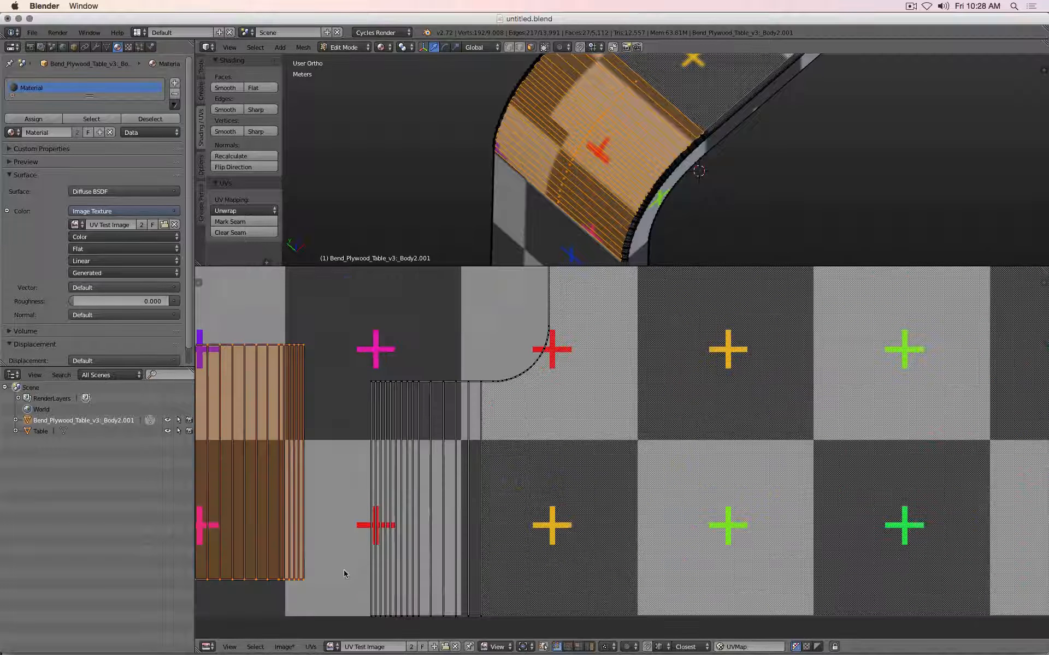
{"action": "key", "text": "g"}
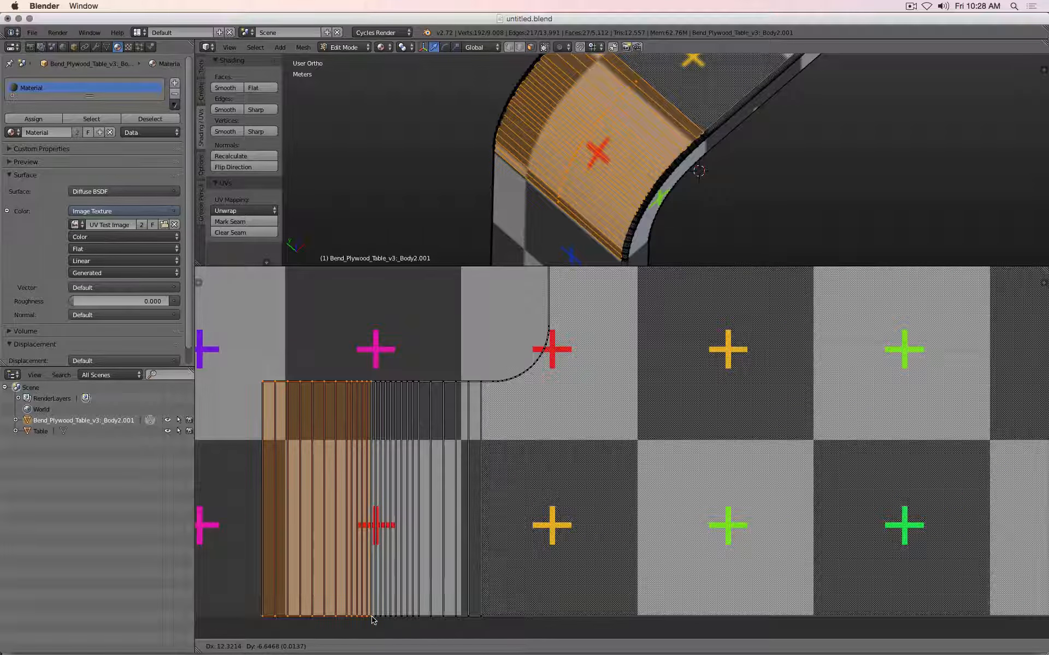
{"action": "left_click", "coordinate": [370, 620]}
{"action": "scroll", "coordinate": [533, 361], "scroll_direction": "down", "scroll_amount": 2}
{"action": "scroll", "coordinate": [706, 149], "scroll_direction": "down", "scroll_amount": 2}
{"action": "key", "text": "Tab"}
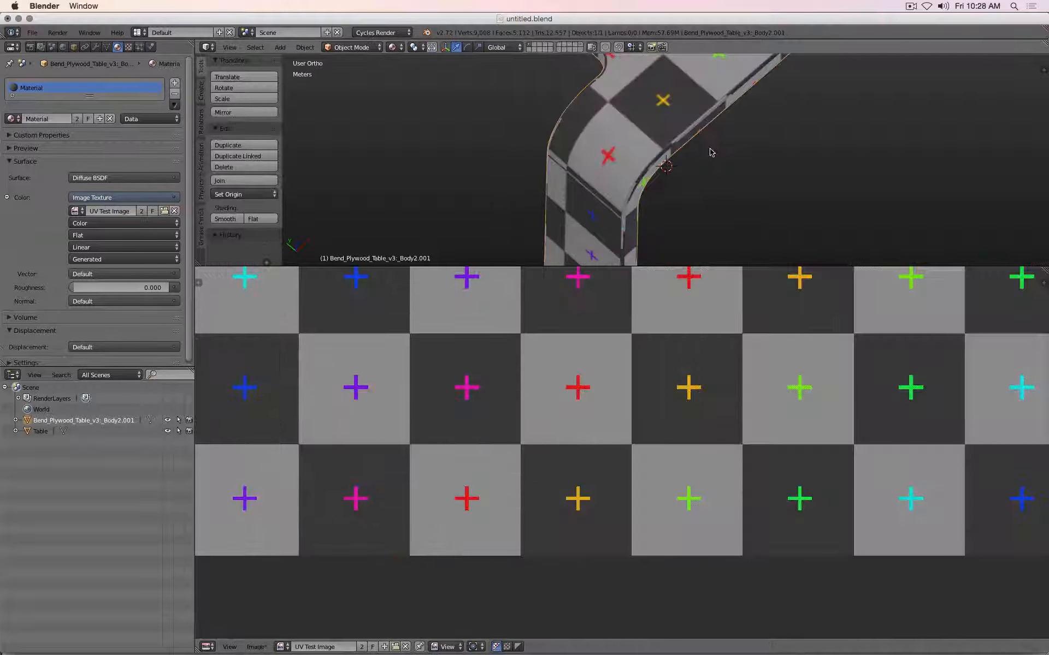
{"action": "key", "text": "Tab"}
Add the front leg's outer face to the selection and move its UV island down near the tabletop island's lower left corner
{"action": "scroll", "coordinate": [663, 205], "scroll_direction": "down", "scroll_amount": 3}
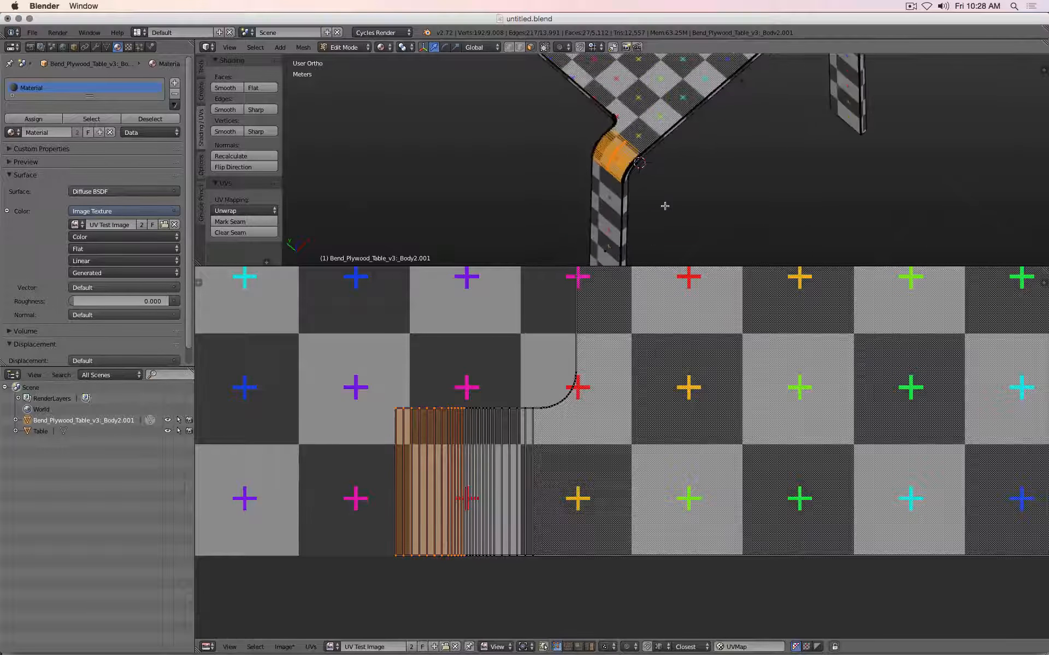
{"action": "scroll", "coordinate": [613, 209], "scroll_direction": "down", "scroll_amount": 3}
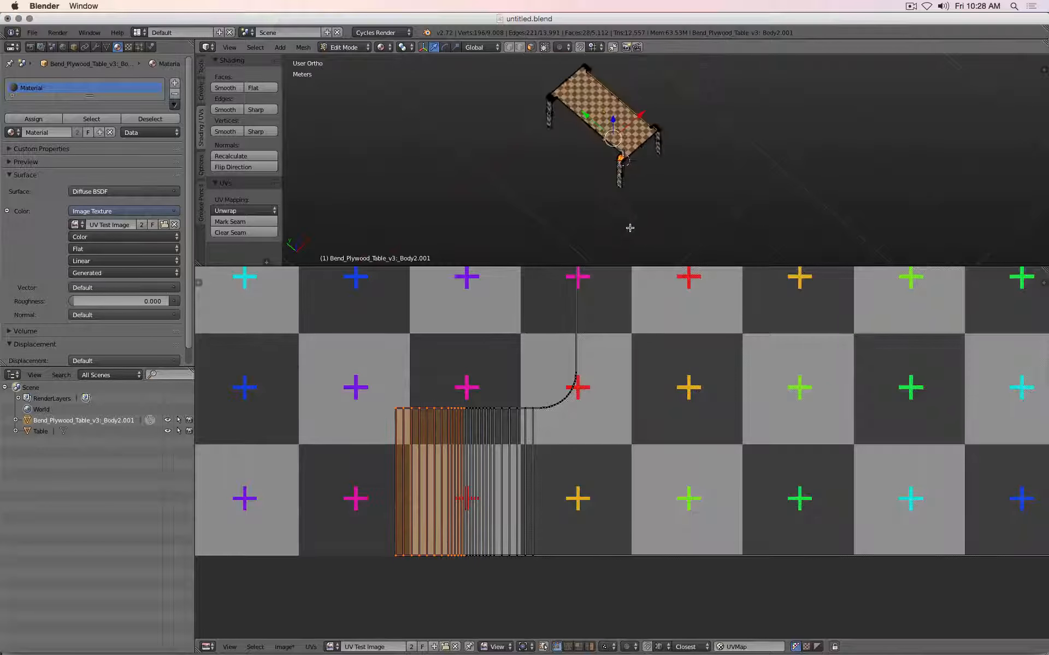
{"action": "scroll", "coordinate": [717, 411], "scroll_direction": "down", "scroll_amount": 4}
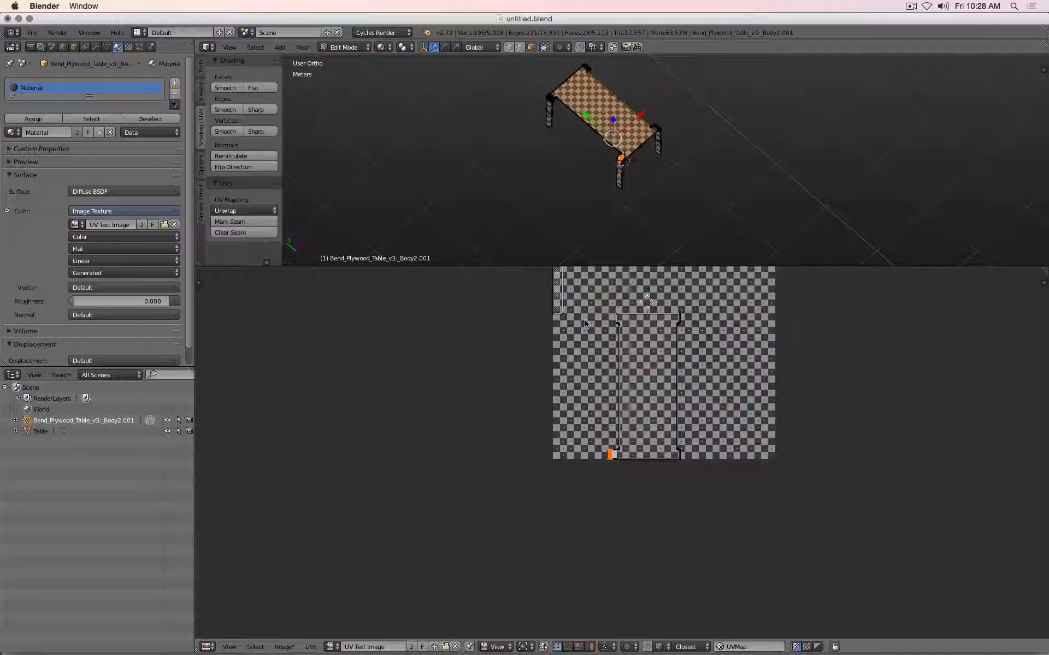
{"action": "scroll", "coordinate": [641, 362], "scroll_direction": "down", "scroll_amount": 1}
{"action": "key", "text": "b"}
{"action": "left_click_drag", "start_coordinate": [563, 312], "coordinate": [597, 385]}
{"action": "key", "text": "g"}
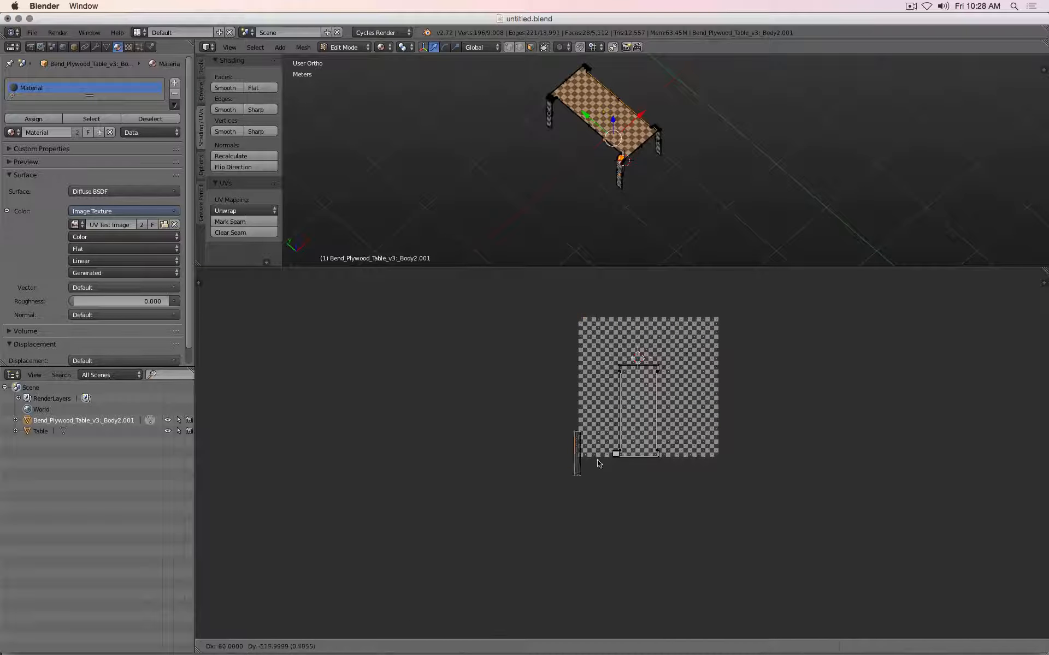
{"action": "left_click", "coordinate": [610, 440]}
Rotate the leg's UV island 90 degrees and move it just left of the corner islands
{"action": "scroll", "coordinate": [615, 461], "scroll_direction": "up", "scroll_amount": 6}
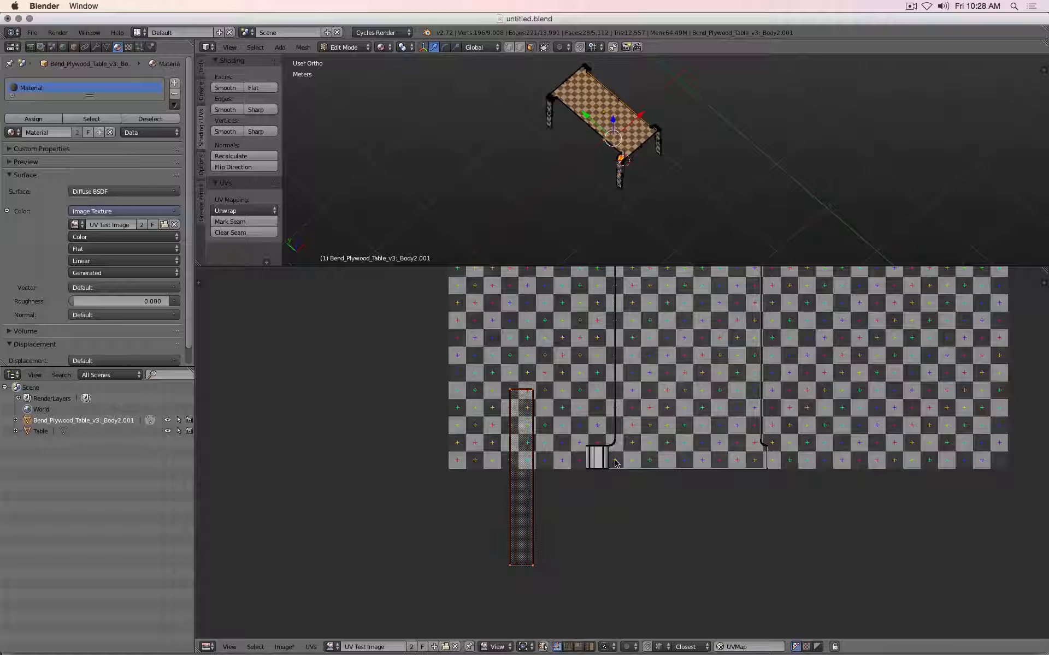
{"action": "type", "text": "r90"}
{"action": "key", "text": "Return"}
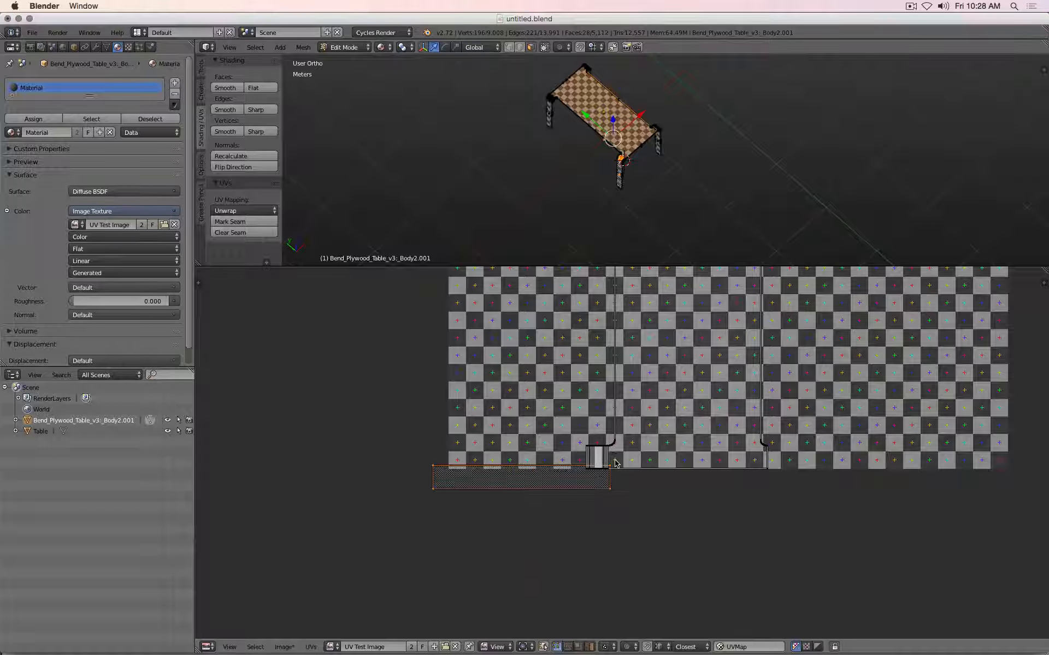
{"action": "scroll", "coordinate": [616, 468], "scroll_direction": "up", "scroll_amount": 2}
{"action": "key", "text": "g"}
{"action": "left_click", "coordinate": [572, 508]}
Align the leg island's lower right corner exactly with the lower left corner of the corner islands
{"action": "scroll", "coordinate": [578, 476], "scroll_direction": "up", "scroll_amount": 3}
{"action": "scroll", "coordinate": [576, 476], "scroll_direction": "up", "scroll_amount": 4}
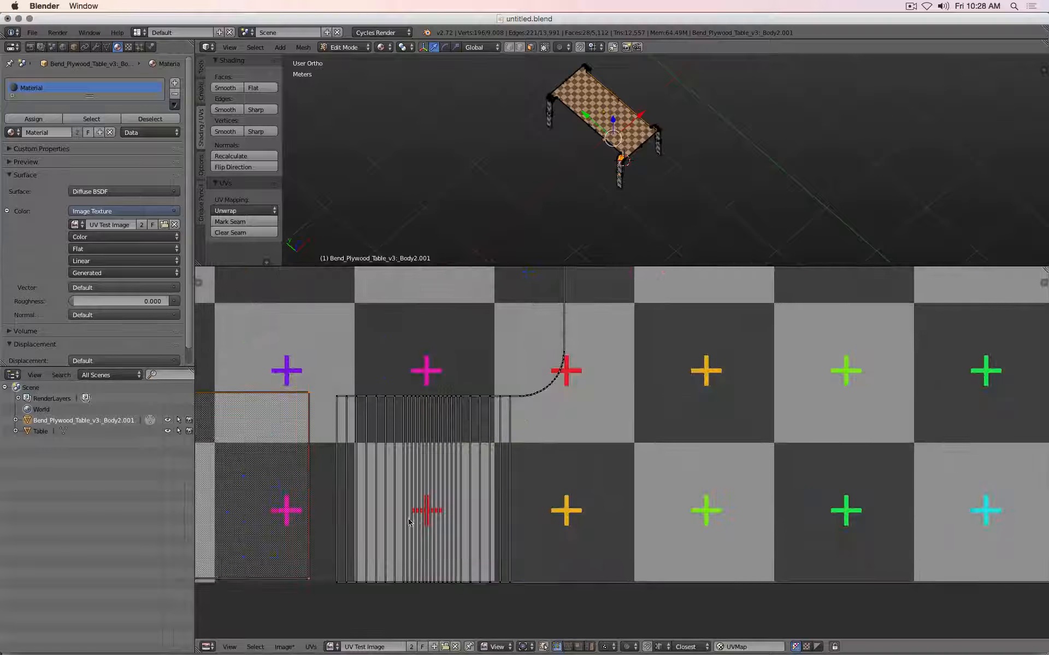
{"action": "scroll", "coordinate": [410, 516], "scroll_direction": "up", "scroll_amount": 3}
{"action": "key", "text": "g"}
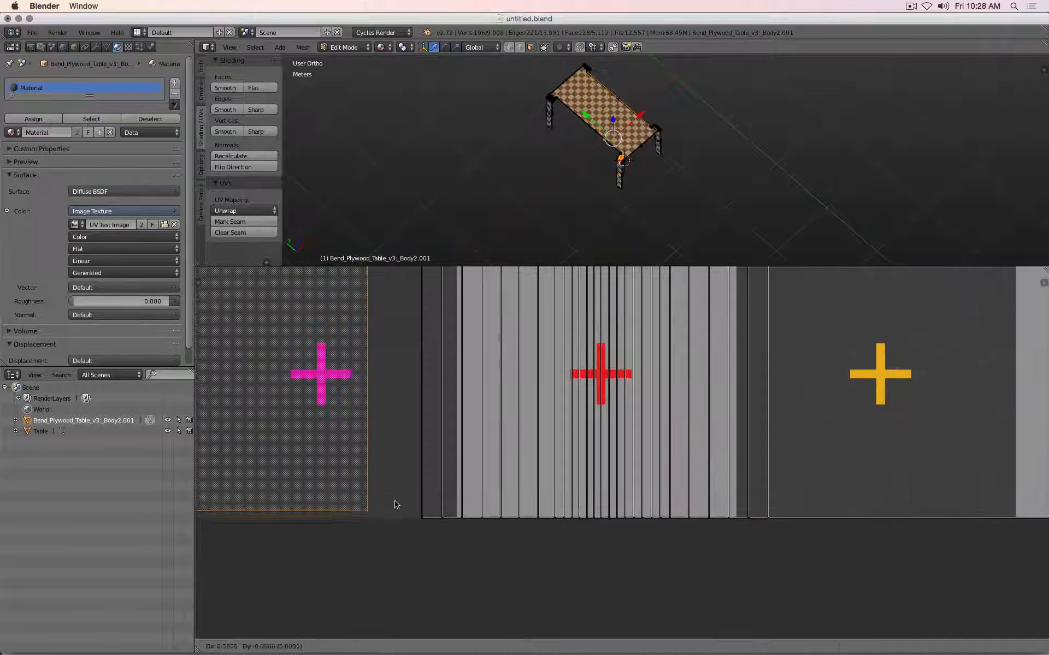
{"action": "left_click", "coordinate": [421, 518]}
In Object Mode, examine how the test grid runs across the tabletop, bent corners and legs
{"action": "scroll", "coordinate": [617, 180], "scroll_direction": "up", "scroll_amount": 8}
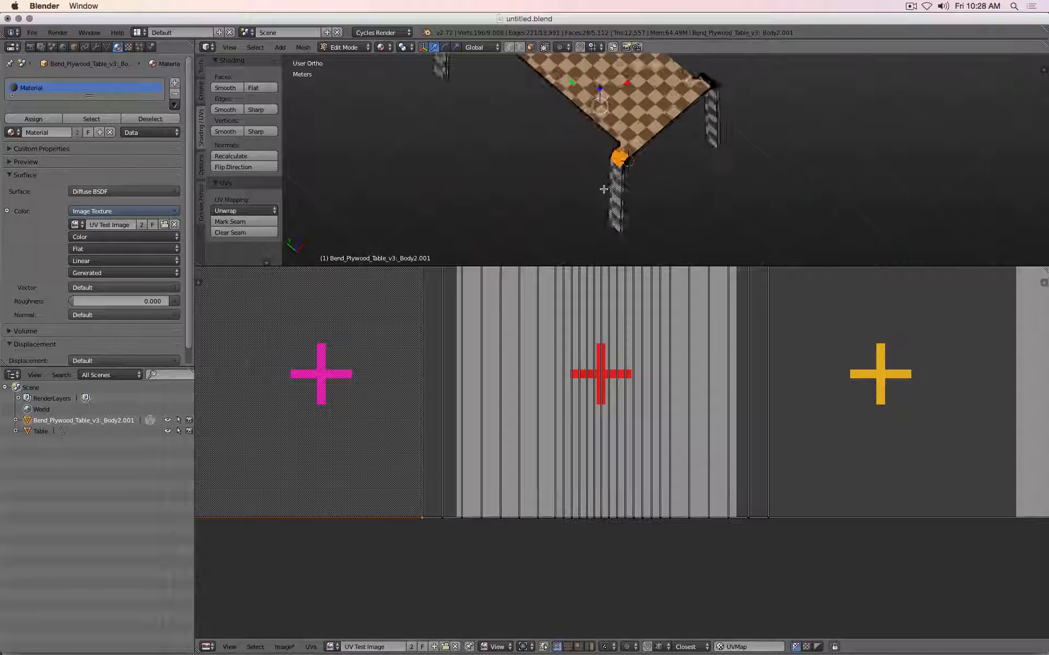
{"action": "key", "text": "Tab"}
{"action": "scroll", "coordinate": [617, 196], "scroll_direction": "down", "scroll_amount": 6}
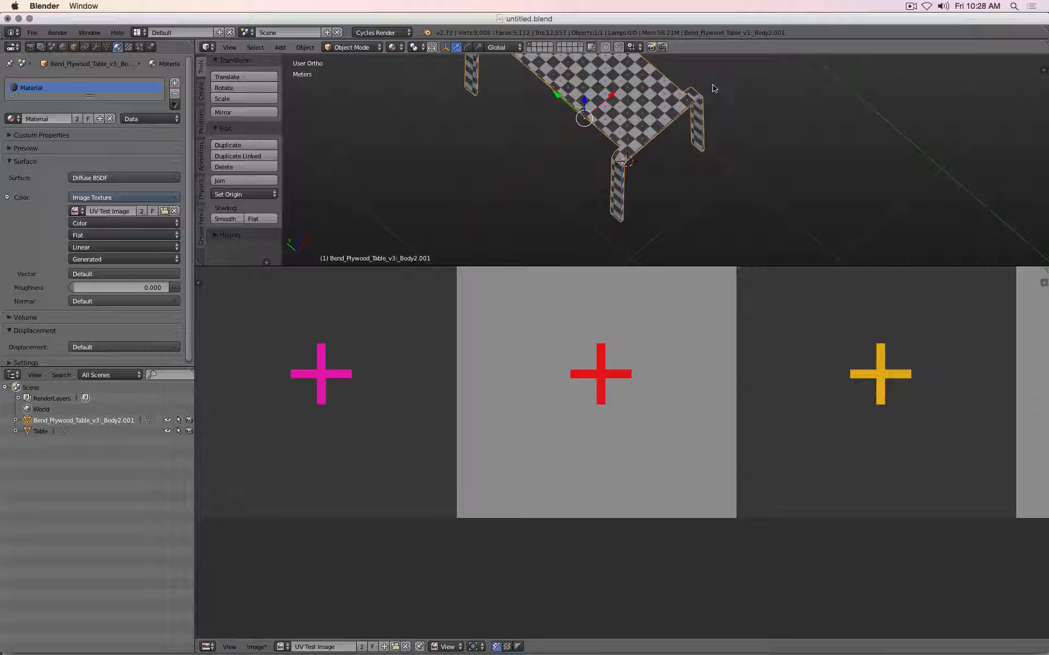
{"action": "scroll", "coordinate": [660, 117], "scroll_direction": "down", "scroll_amount": 4}
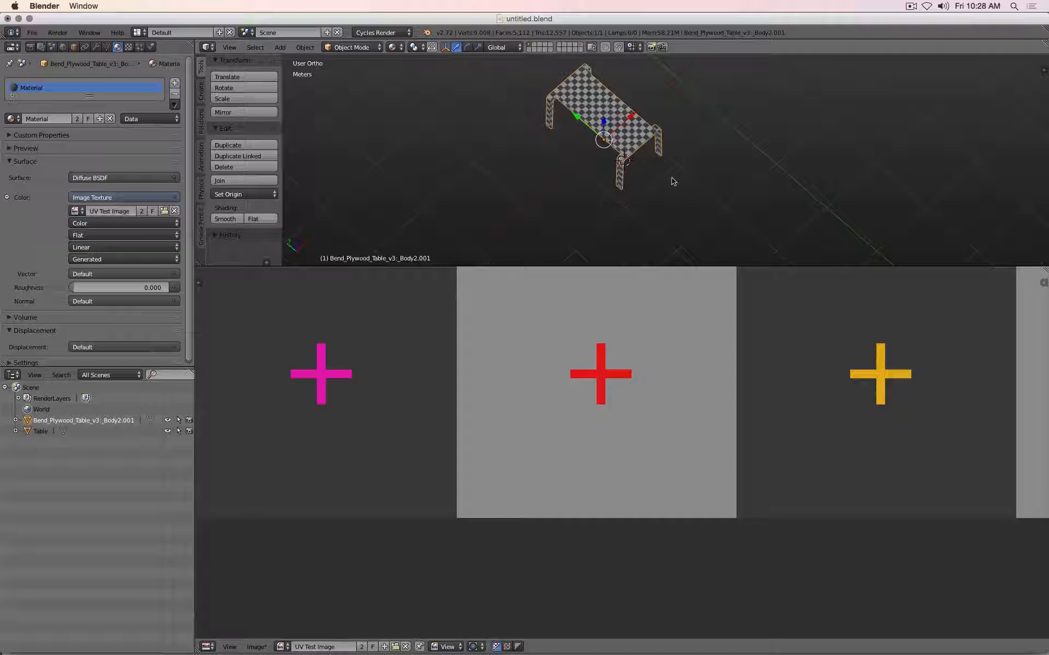
{"action": "middle_click_drag", "start_coordinate": [674, 181], "coordinate": [683, 158]}
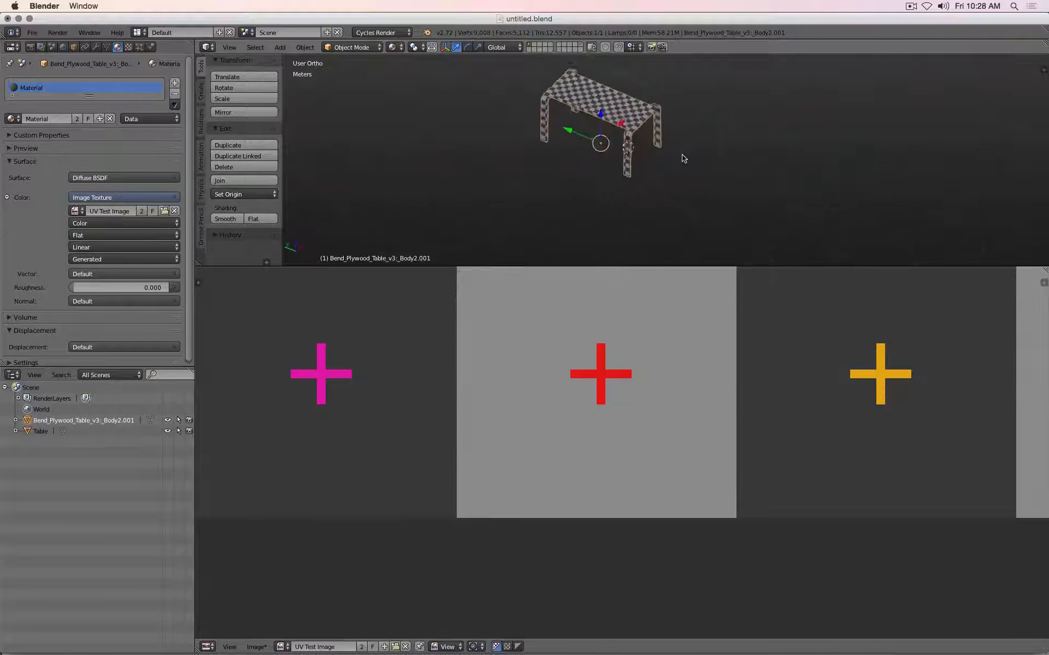
{"action": "scroll", "coordinate": [630, 181], "scroll_direction": "up", "scroll_amount": 8}
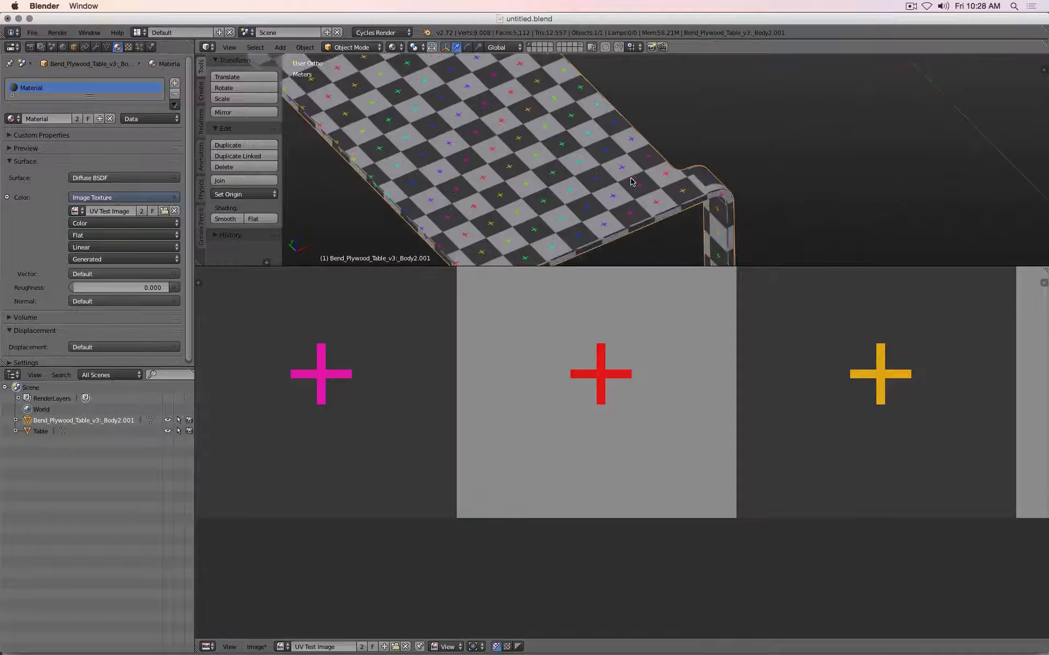
Examine the test grid's continuity over the aligned corner and leg, checking the mesh in both Object Mode and Edit Mode
{"action": "scroll", "coordinate": [631, 181], "scroll_direction": "down", "scroll_amount": 5}
{"action": "mouse_move", "coordinate": [647, 183]}
{"action": "middle_mouse_down"}
{"action": "mouse_move", "coordinate": [596, 179]}
{"action": "mouse_move", "coordinate": [645, 181]}
{"action": "mouse_move", "coordinate": [665, 166]}
{"action": "mouse_move", "coordinate": [665, 177]}
{"action": "middle_mouse_up"}
{"action": "scroll", "coordinate": [694, 188], "scroll_direction": "up", "scroll_amount": 7}
{"action": "scroll", "coordinate": [606, 130], "scroll_direction": "up", "scroll_amount": 5}
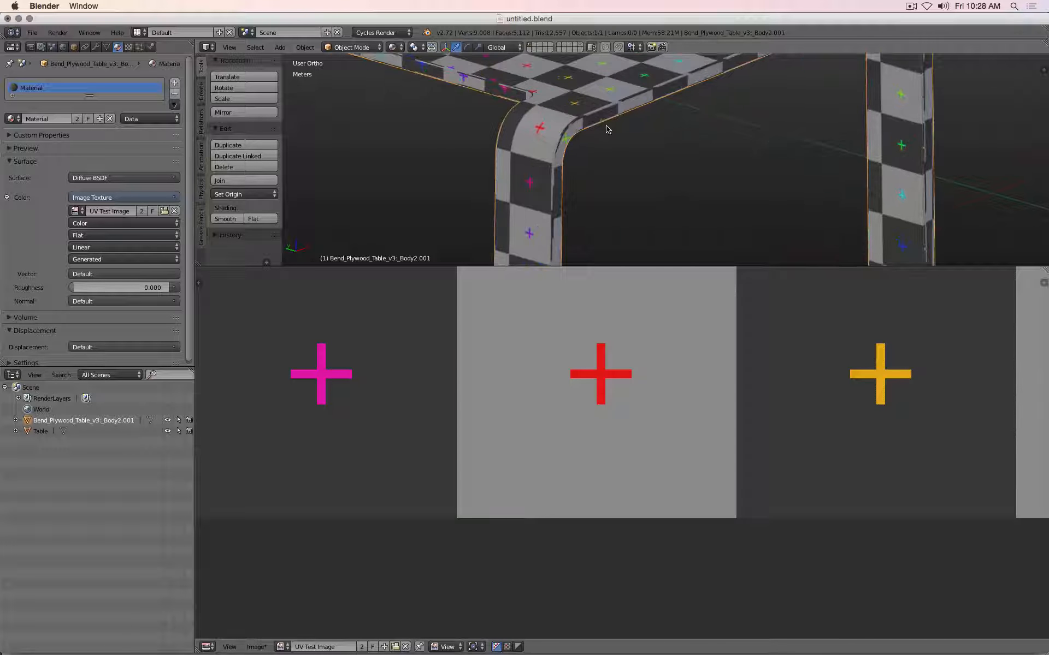
{"action": "scroll", "coordinate": [607, 129], "scroll_direction": "down", "scroll_amount": 3}
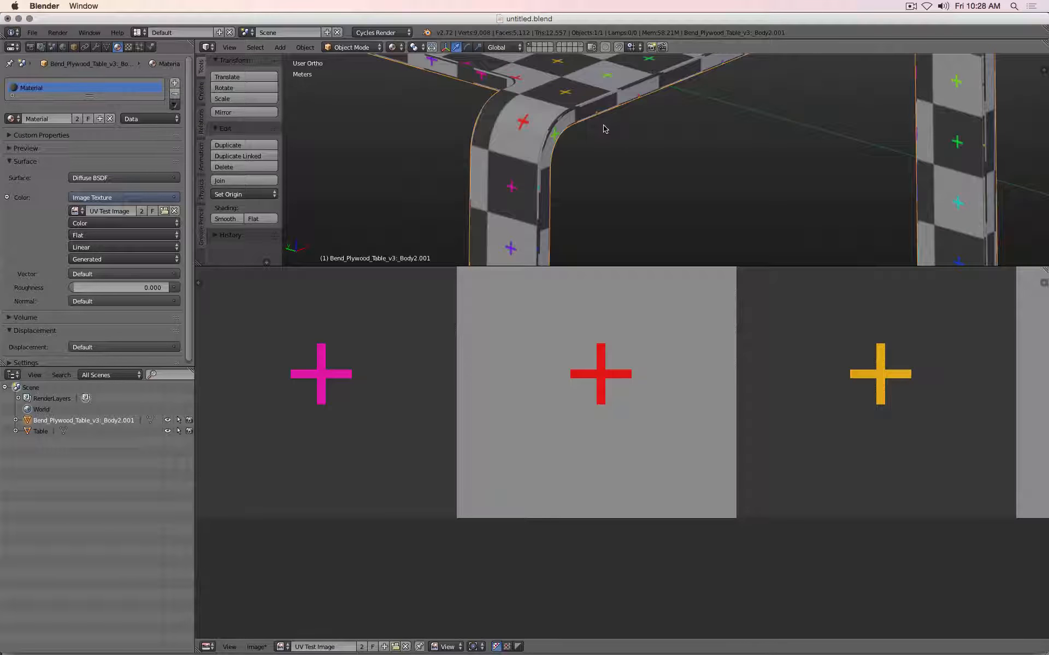
{"action": "scroll", "coordinate": [580, 108], "scroll_direction": "up", "scroll_amount": 2}
{"action": "middle_click_drag", "start_coordinate": [579, 109], "coordinate": [586, 182], "text": "shift"}
{"action": "key", "text": "Tab"}
{"action": "scroll", "coordinate": [591, 156], "scroll_direction": "up", "scroll_amount": 4}
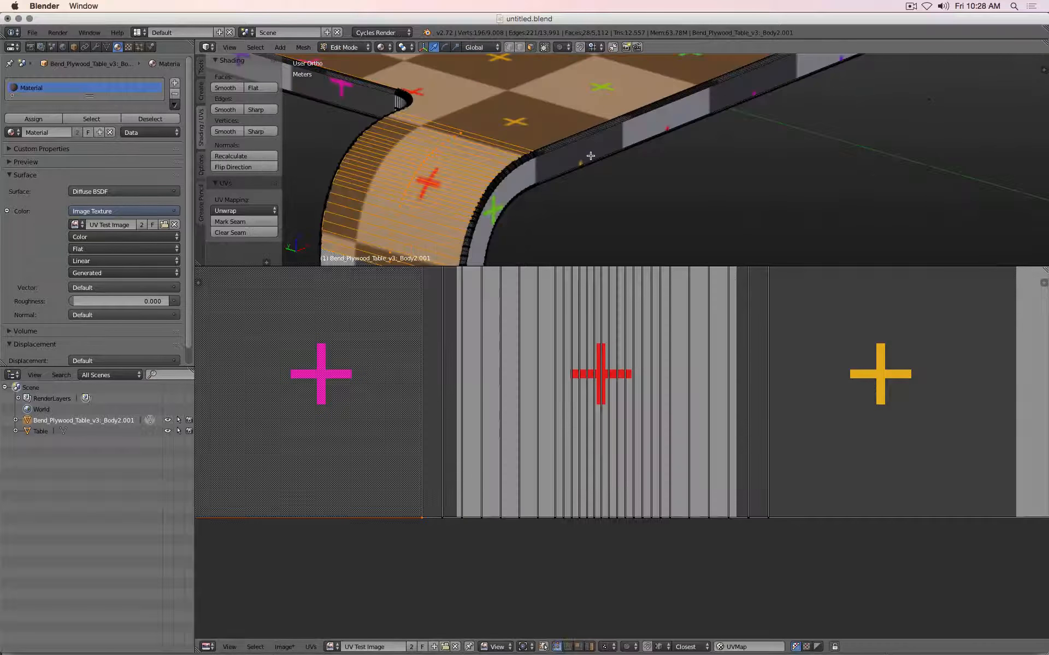
{"action": "scroll", "coordinate": [591, 157], "scroll_direction": "down", "scroll_amount": 3}
{"action": "key", "text": "Tab"}
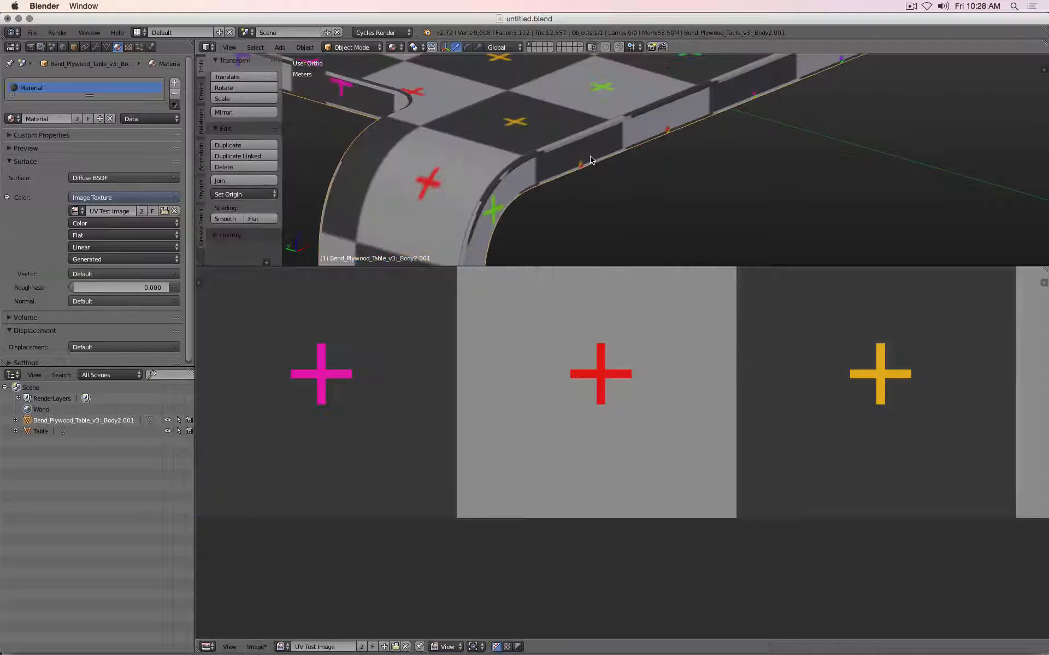
{"action": "scroll", "coordinate": [588, 160], "scroll_direction": "down", "scroll_amount": 3}
{"action": "scroll", "coordinate": [589, 159], "scroll_direction": "up", "scroll_amount": 3}
{"action": "scroll", "coordinate": [589, 159], "scroll_direction": "down", "scroll_amount": 3}
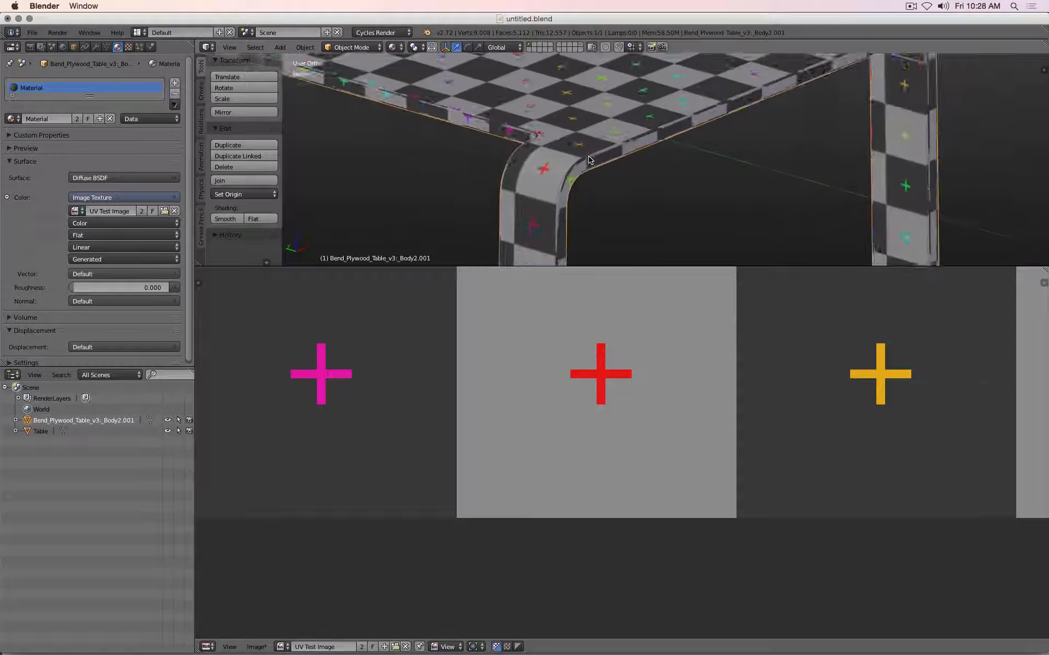
{"action": "scroll", "coordinate": [589, 157], "scroll_direction": "up", "scroll_amount": 4}
{"action": "key", "text": "Tab"}
{"action": "scroll", "coordinate": [589, 157], "scroll_direction": "down", "scroll_amount": 6}
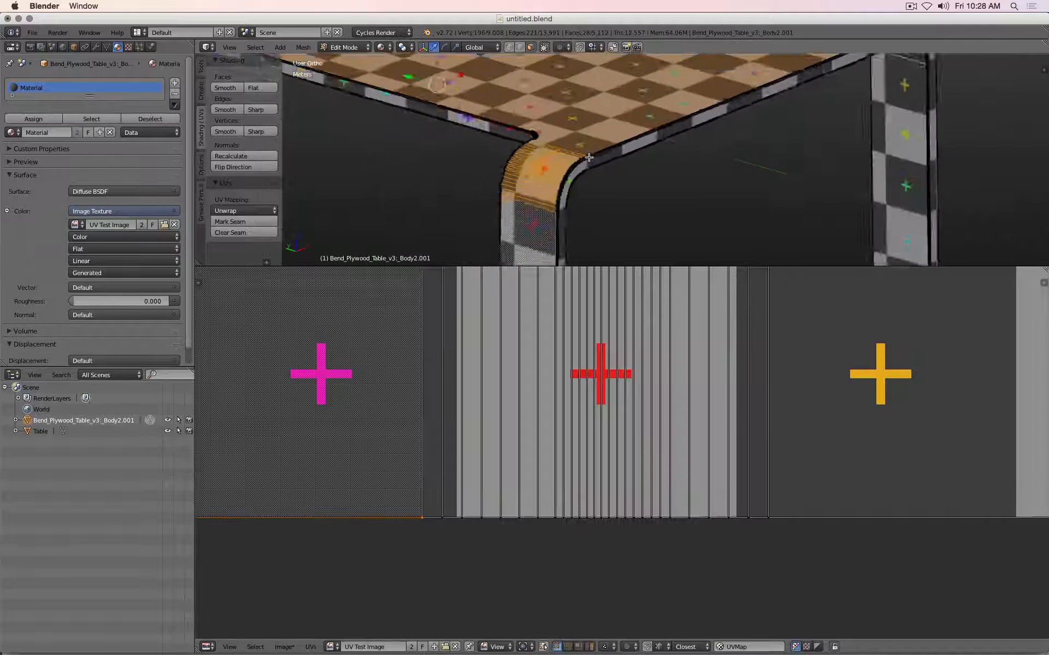
{"action": "key", "text": "Tab"}
Examine the test grid on the corner and leg outside the selection, and compare it with the full UV layout
{"action": "middle_click_drag", "start_coordinate": [767, 129], "coordinate": [728, 204]}
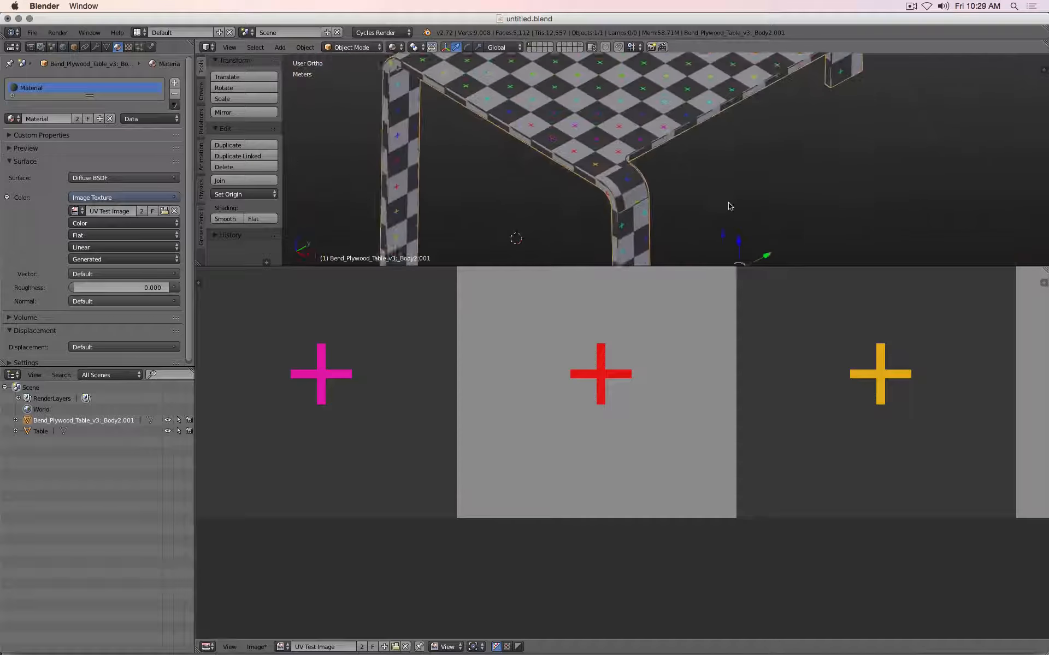
{"action": "scroll", "coordinate": [728, 204], "scroll_direction": "up", "scroll_amount": 4}
{"action": "key", "text": "Tab"}
{"action": "scroll", "coordinate": [687, 207], "scroll_direction": "down", "scroll_amount": 5}
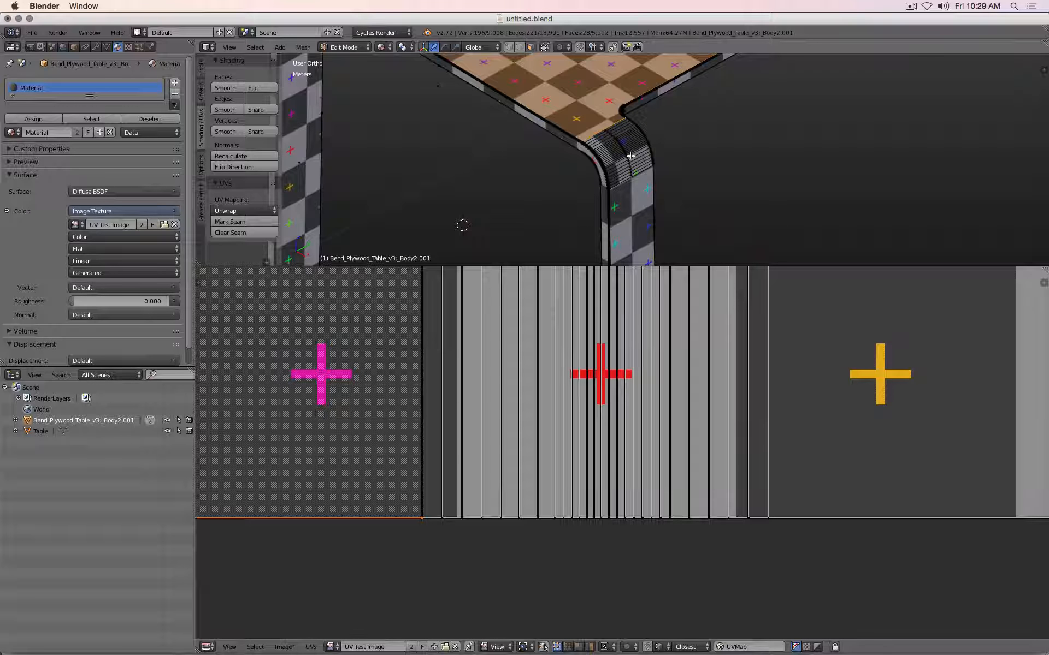
{"action": "scroll", "coordinate": [638, 196], "scroll_direction": "down", "scroll_amount": 3}
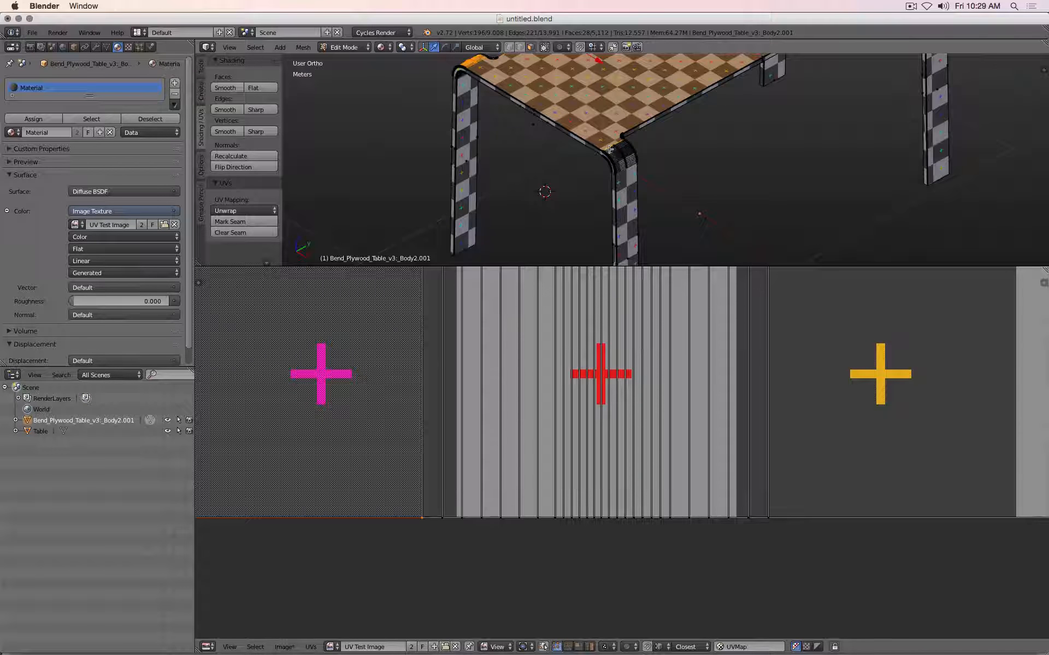
{"action": "scroll", "coordinate": [590, 153], "scroll_direction": "down", "scroll_amount": 1}
{"action": "scroll", "coordinate": [701, 363], "scroll_direction": "down", "scroll_amount": 8}
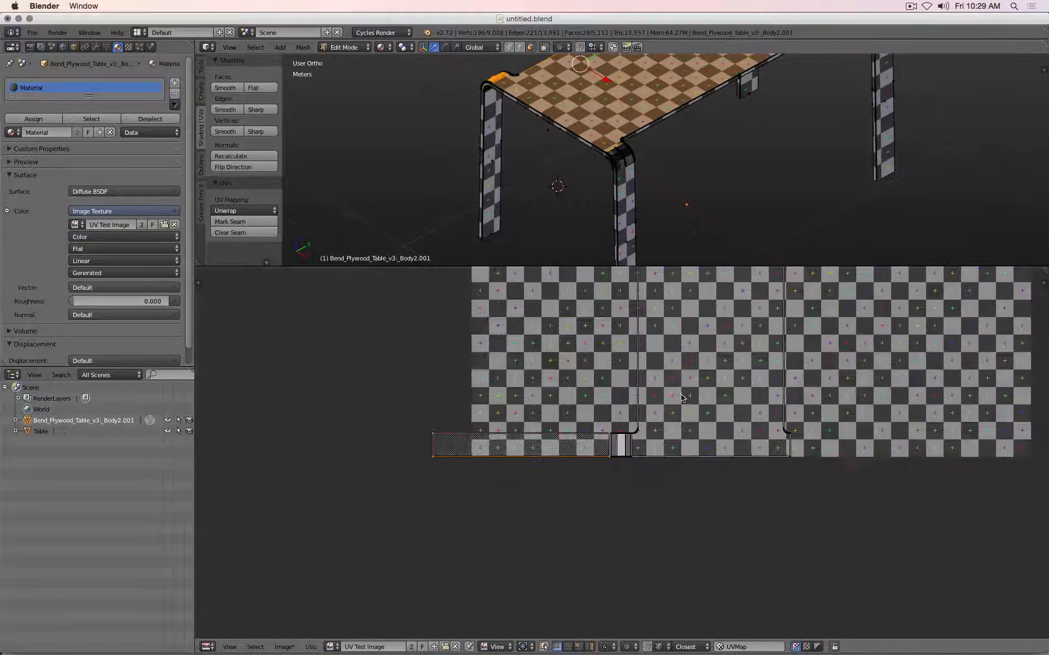
{"action": "scroll", "coordinate": [692, 356], "scroll_direction": "up", "scroll_amount": 2}
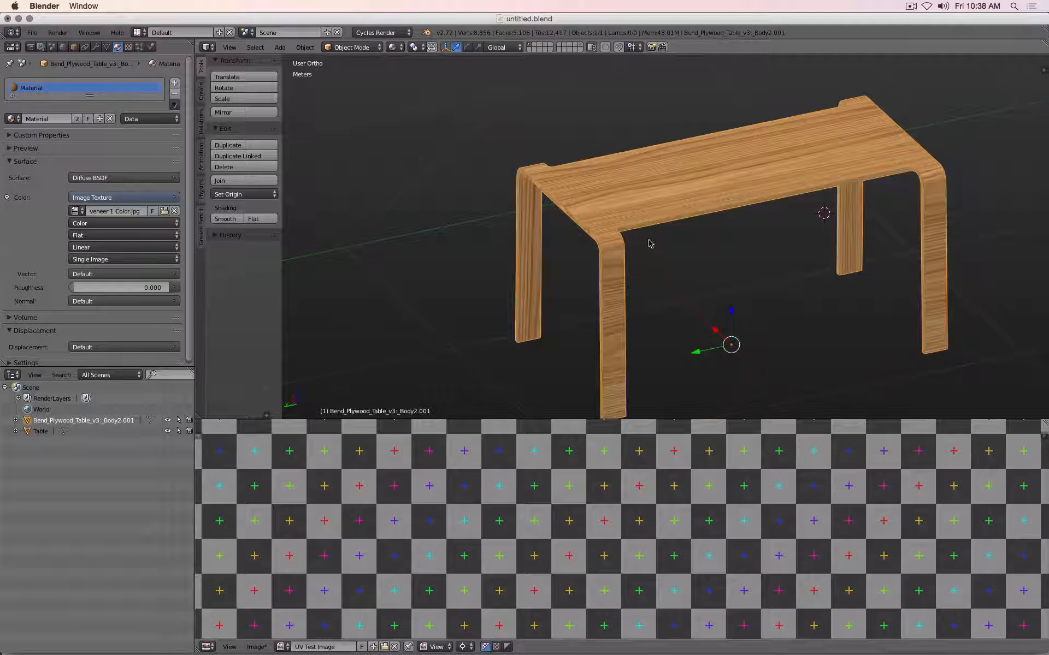
Inspect how the veneer grain runs across the tabletop, a bent corner, its side edge and the legs
{"action": "middle_click_drag", "start_coordinate": [651, 244], "coordinate": [681, 283]}
{"action": "scroll", "coordinate": [724, 295], "scroll_direction": "up", "scroll_amount": 6}
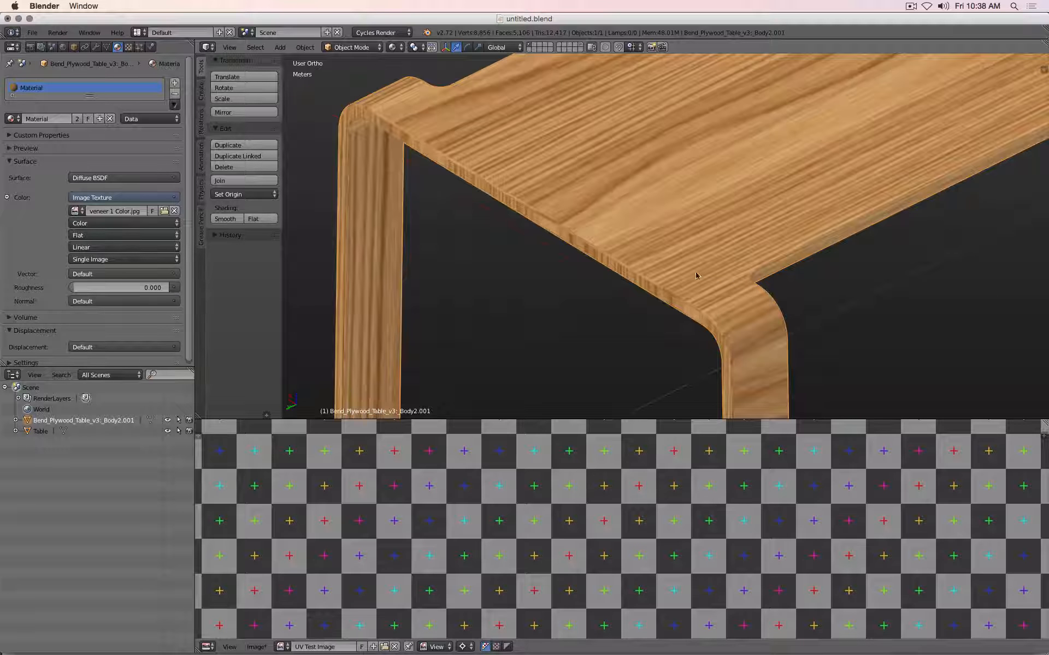
{"action": "scroll", "coordinate": [729, 293], "scroll_direction": "up", "scroll_amount": 10}
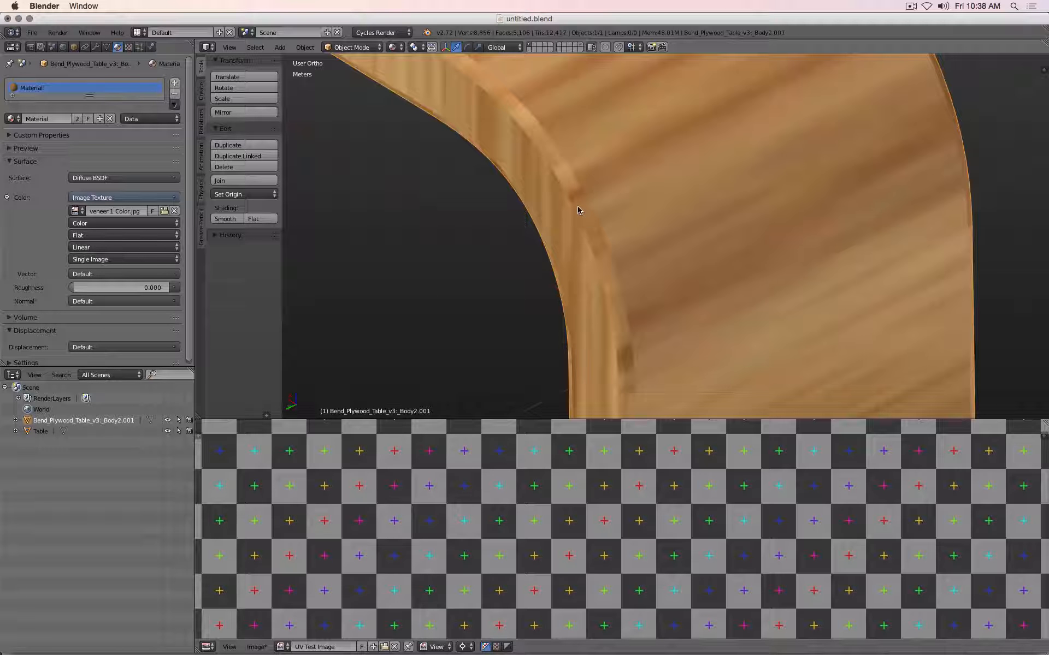
{"action": "scroll", "coordinate": [578, 210], "scroll_direction": "down", "scroll_amount": 5}
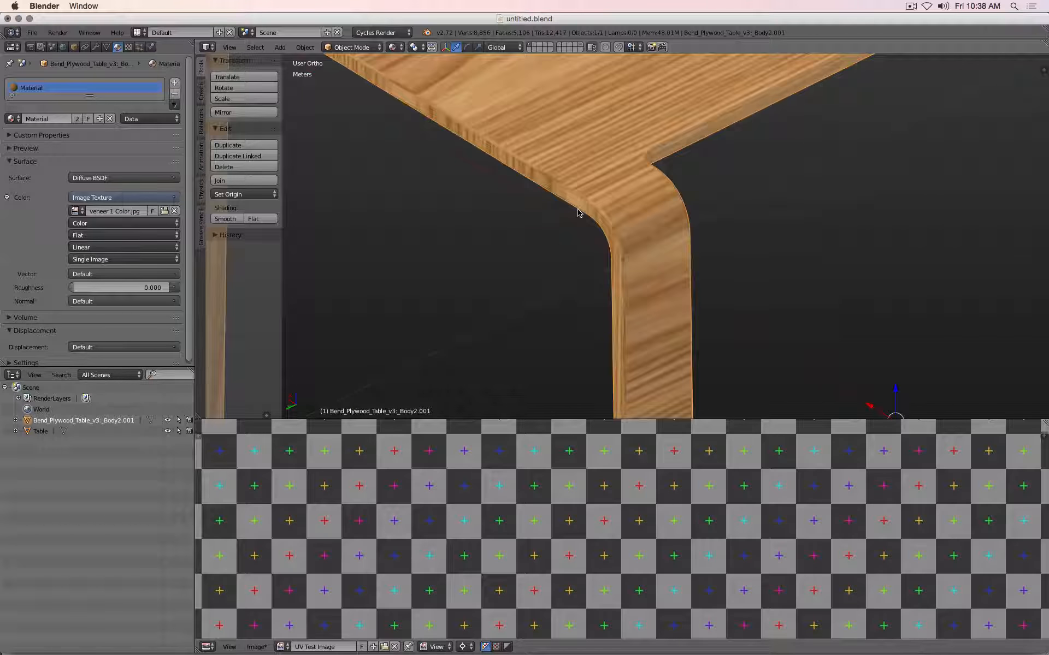
{"action": "scroll", "coordinate": [578, 212], "scroll_direction": "down", "scroll_amount": 4}
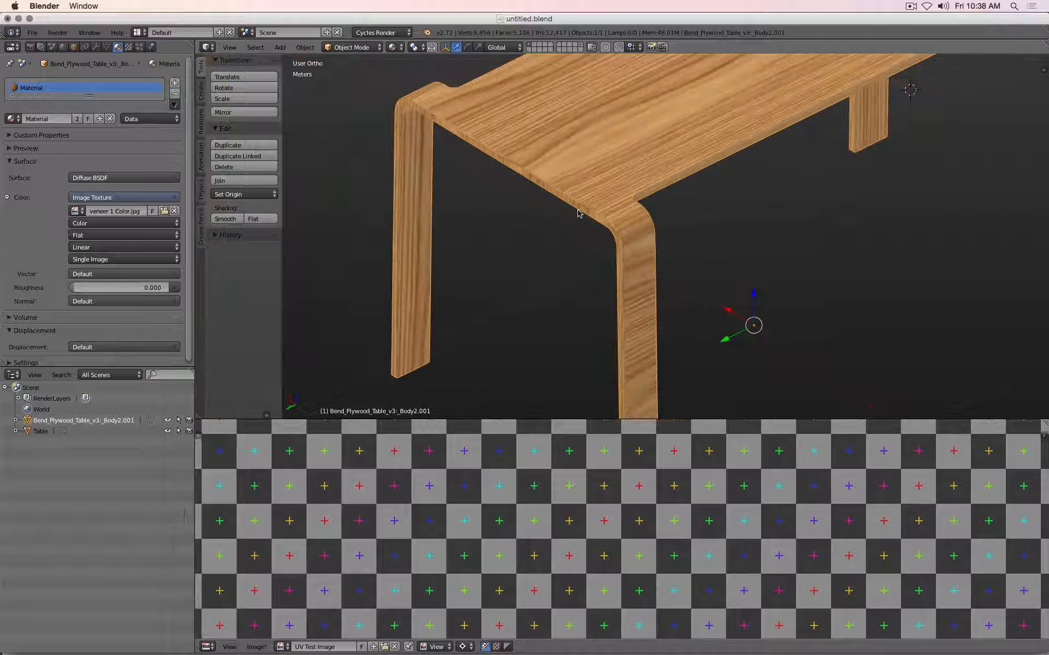
{"action": "scroll", "coordinate": [579, 213], "scroll_direction": "down", "scroll_amount": 3}
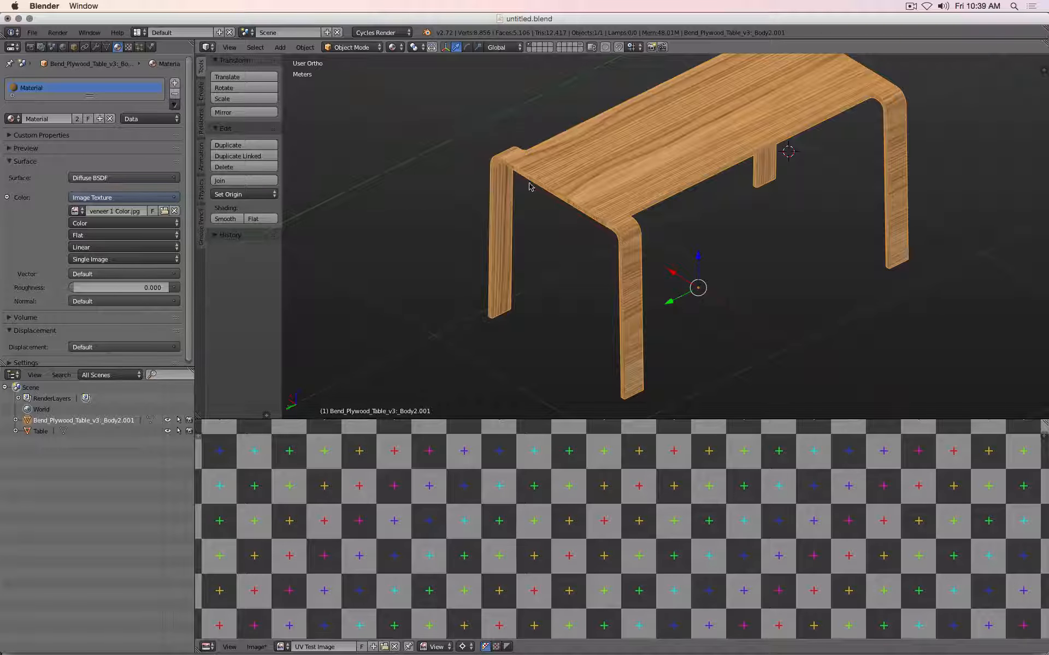
{"action": "middle_click_drag", "start_coordinate": [780, 277], "coordinate": [763, 263]}
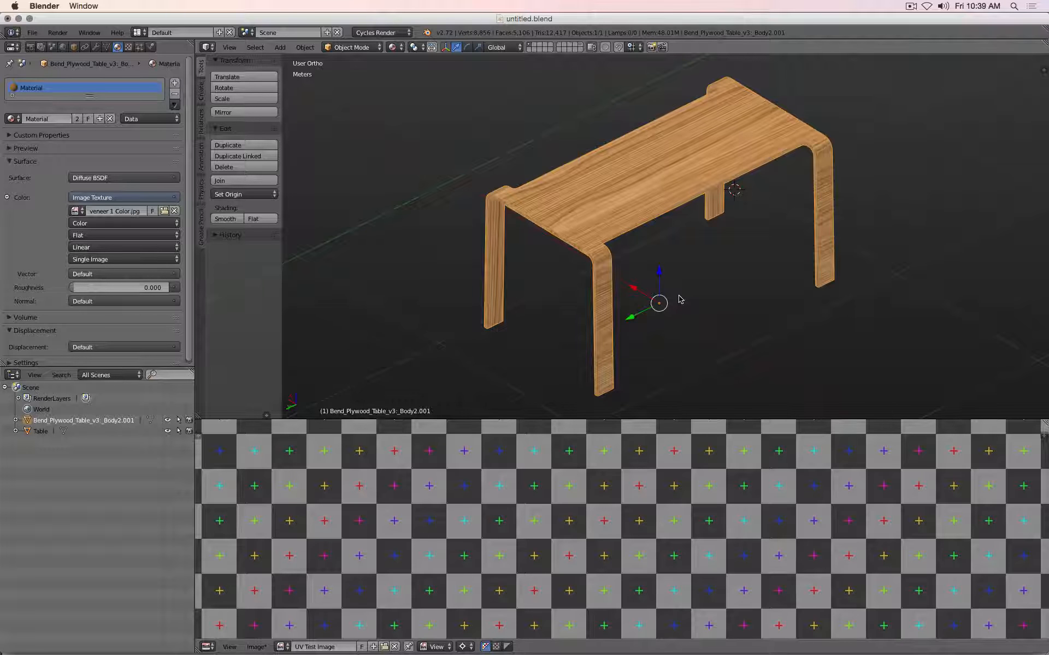
Enter Edit Mode with the table's side edge faces selected and view them in front orthographic projection
{"action": "key", "text": "KP_1"}
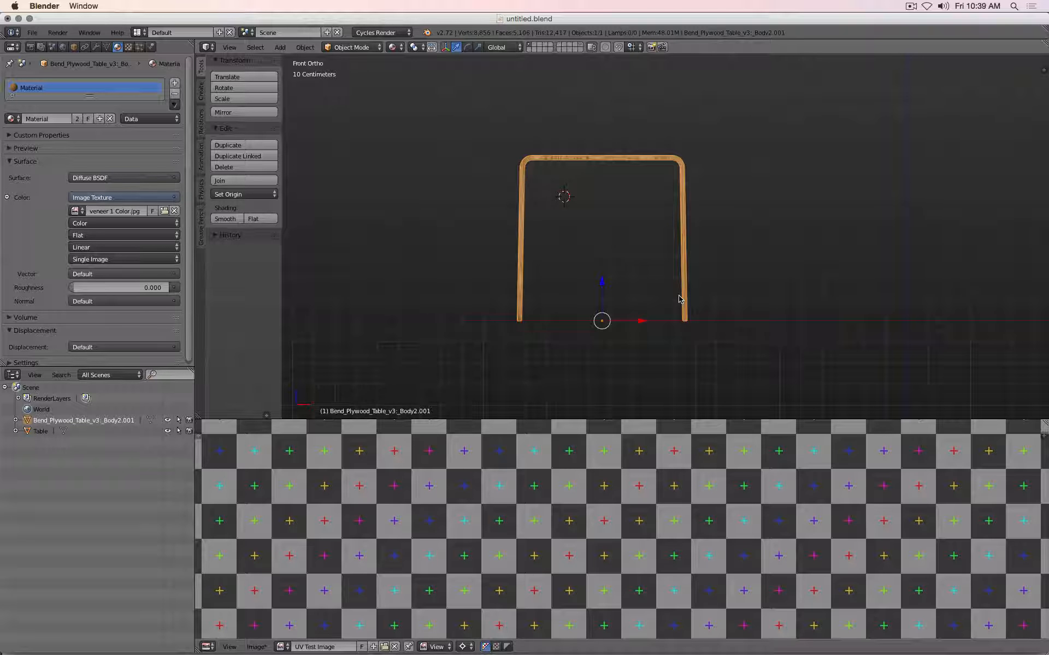
{"action": "scroll", "coordinate": [667, 249], "scroll_direction": "up", "scroll_amount": 2}
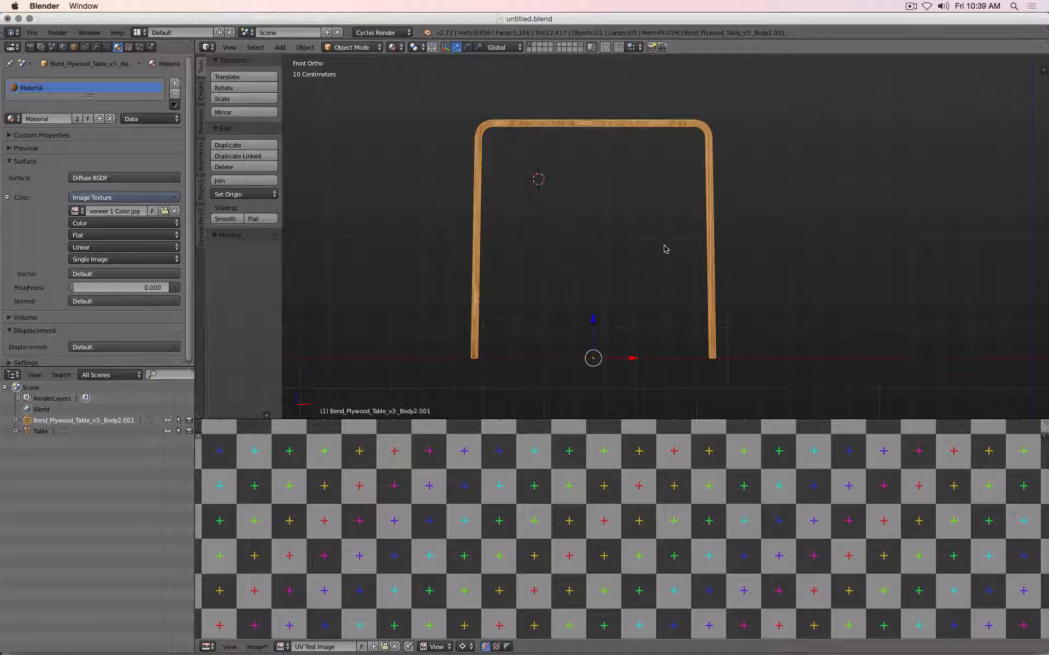
{"action": "key", "text": "Tab"}
{"action": "middle_click_drag", "start_coordinate": [637, 238], "coordinate": [608, 235]}
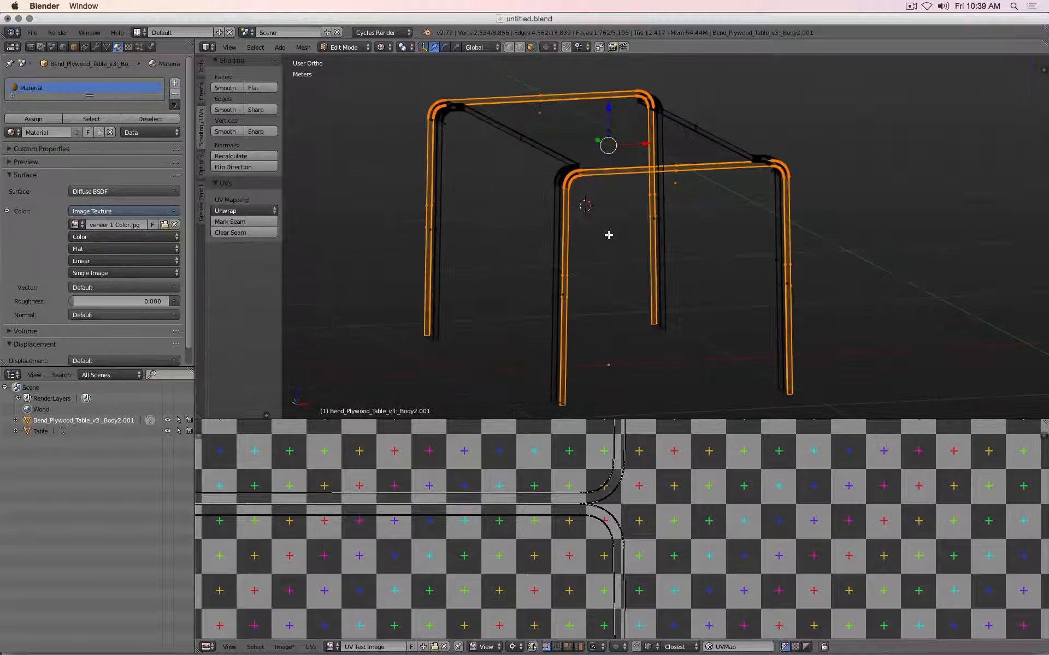
{"action": "key", "text": "KP_1"}
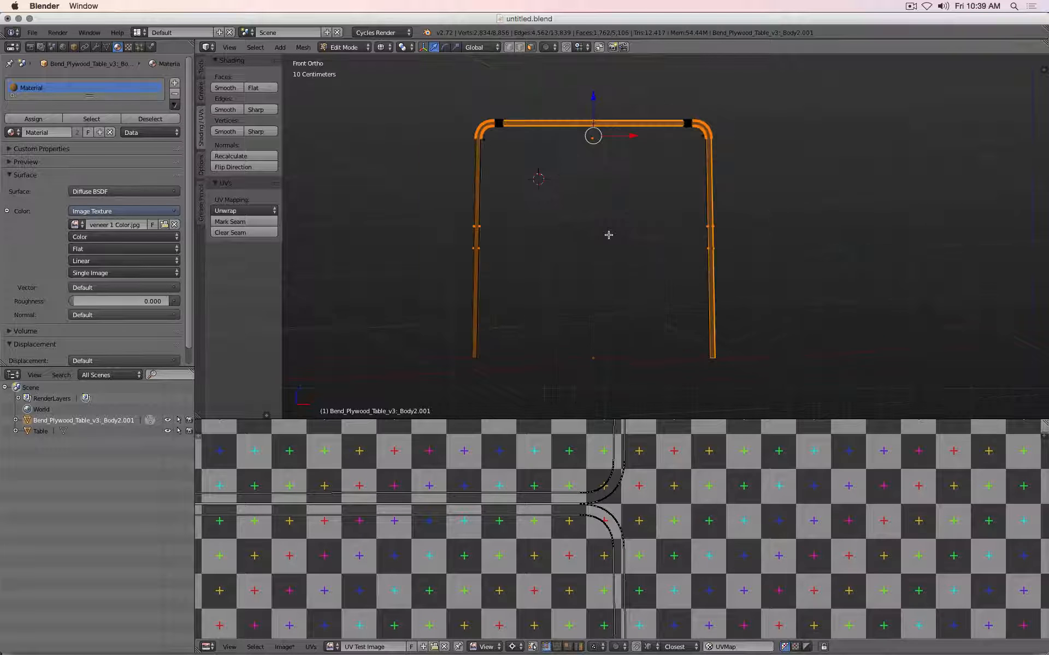
Try the standard Unwrap on the selected side edge faces and inspect the resulting UV islands
{"action": "key", "text": "u"}
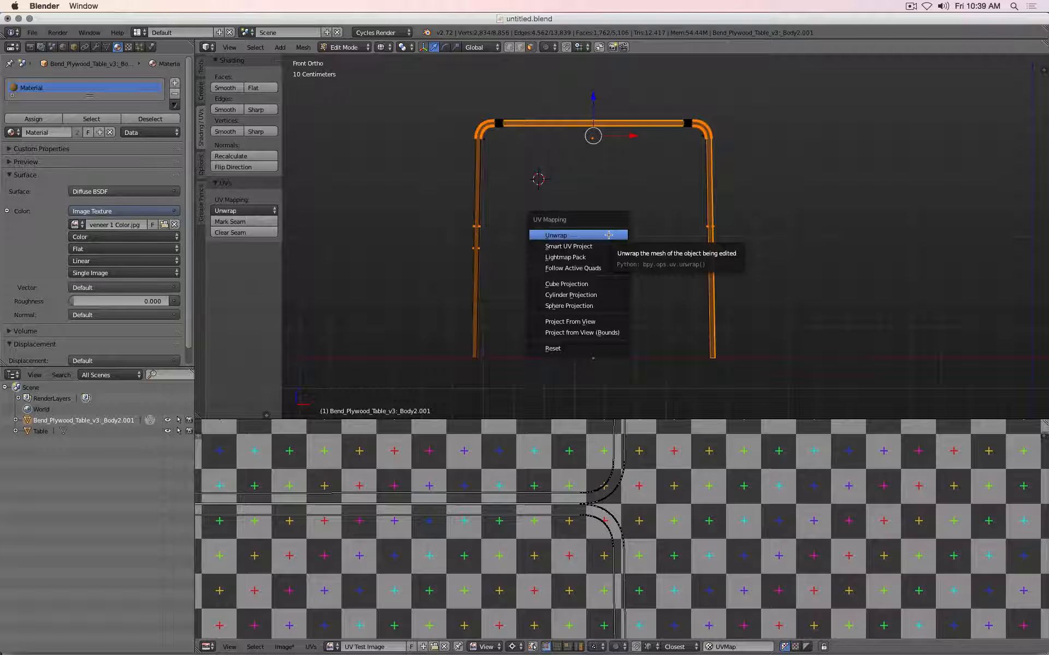
{"action": "left_click", "coordinate": [608, 235]}
{"action": "scroll", "coordinate": [675, 461], "scroll_direction": "down", "scroll_amount": 6}
{"action": "scroll", "coordinate": [675, 461], "scroll_direction": "up", "scroll_amount": 3}
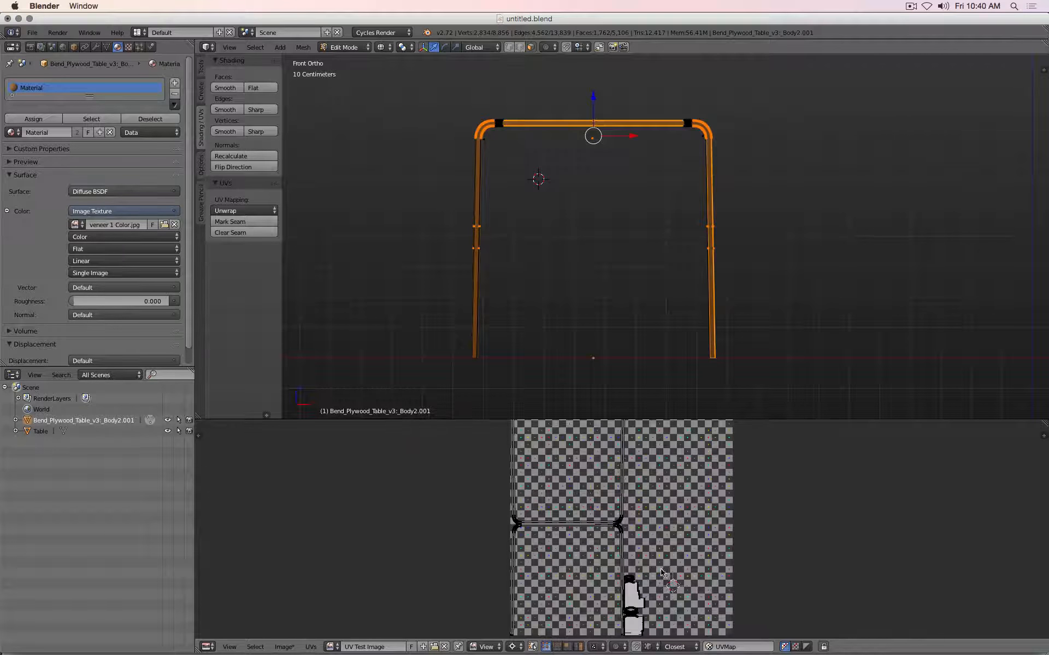
{"action": "scroll", "coordinate": [661, 572], "scroll_direction": "up", "scroll_amount": 3}
{"action": "middle_click_drag", "start_coordinate": [662, 579], "coordinate": [645, 432]}
{"action": "scroll", "coordinate": [650, 489], "scroll_direction": "up", "scroll_amount": 3}
{"action": "scroll", "coordinate": [650, 492], "scroll_direction": "down", "scroll_amount": 3}
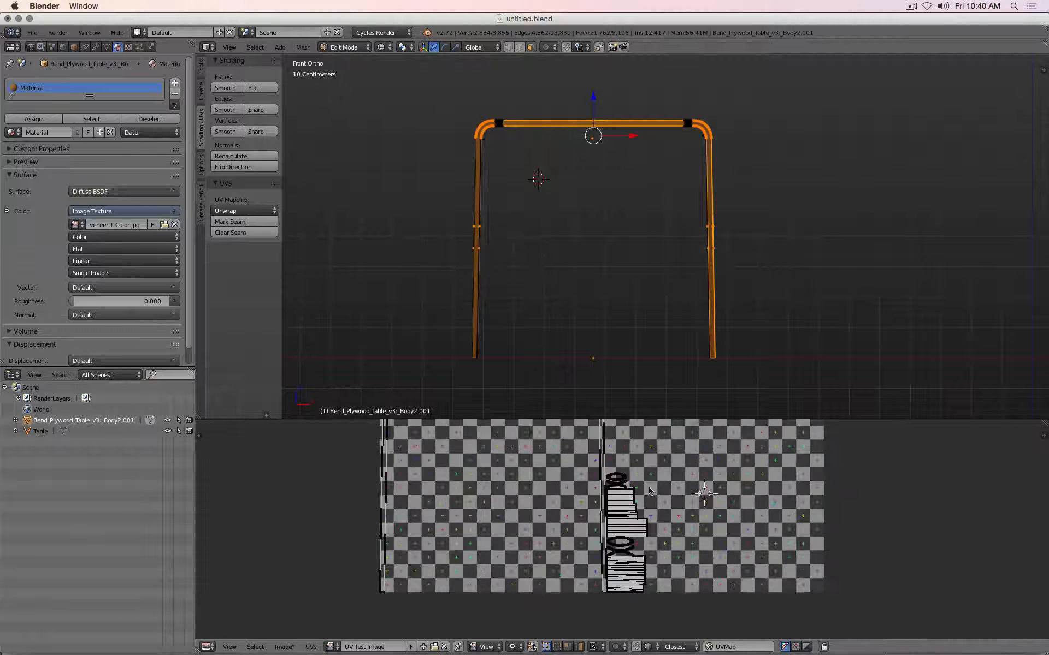
{"action": "scroll", "coordinate": [650, 491], "scroll_direction": "down", "scroll_amount": 4}
Try Smart UV Project on the side edge faces with angle limit 66 and island margin 0, and inspect the UV layout full-screen
{"action": "key", "text": "u"}
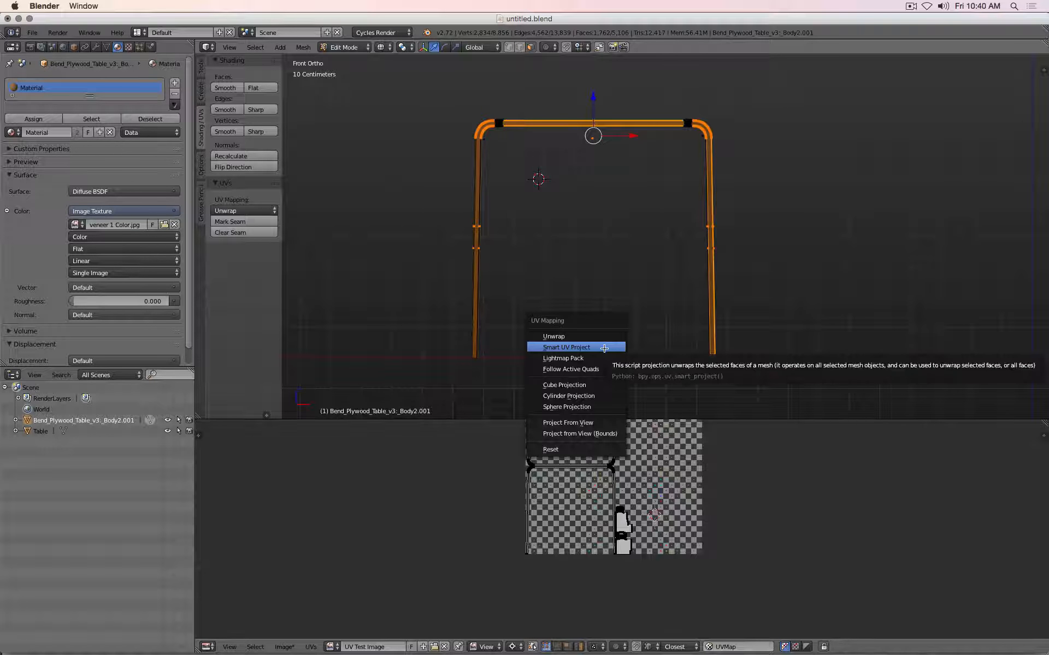
{"action": "left_click", "coordinate": [604, 348]}
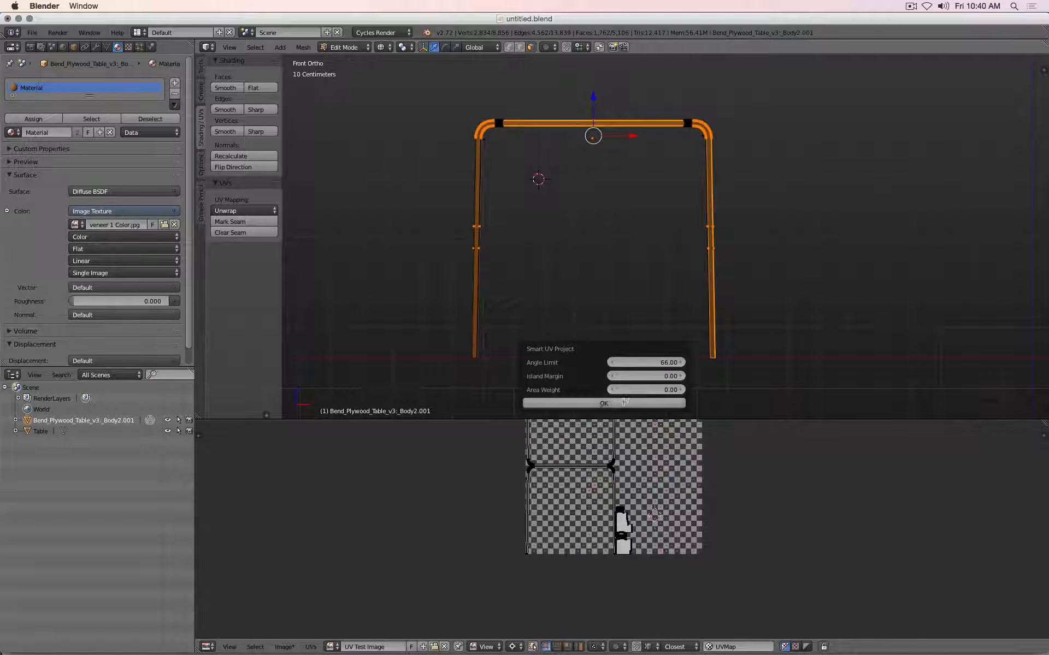
{"action": "left_click", "coordinate": [603, 403]}
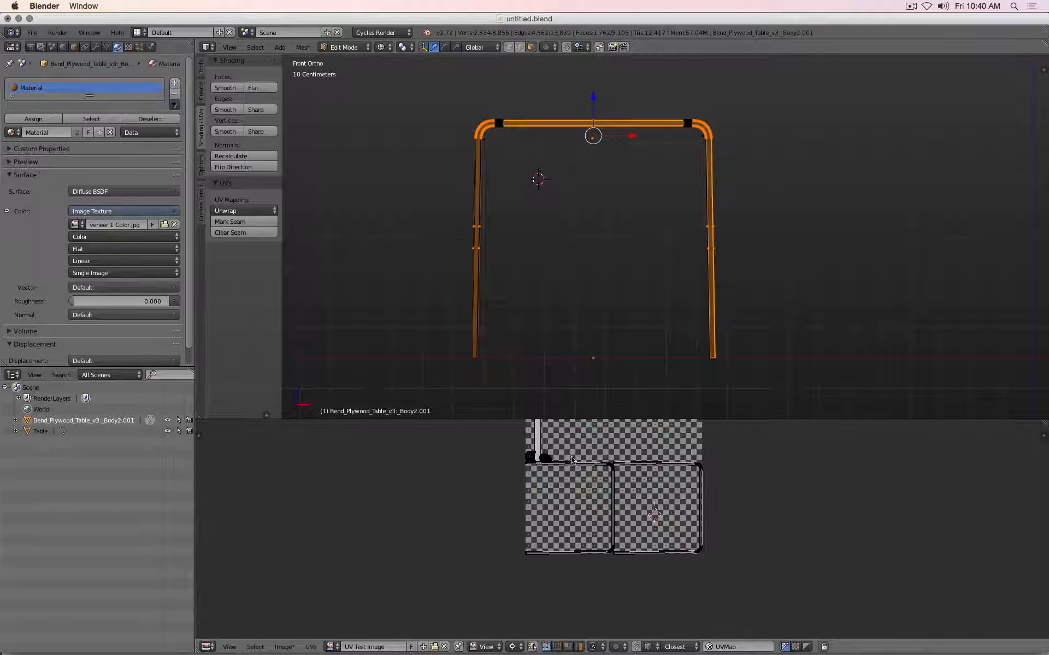
{"action": "key", "text": "ctrl+Up"}
{"action": "scroll", "coordinate": [572, 460], "scroll_direction": "up", "scroll_amount": 5}
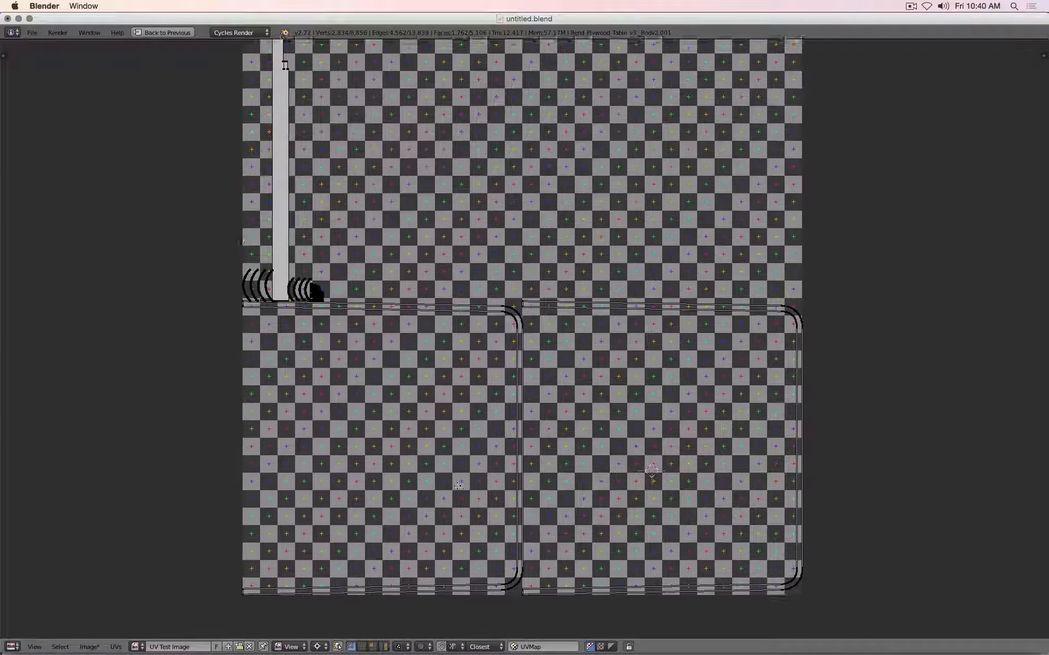
{"action": "scroll", "coordinate": [445, 450], "scroll_direction": "down", "scroll_amount": 2}
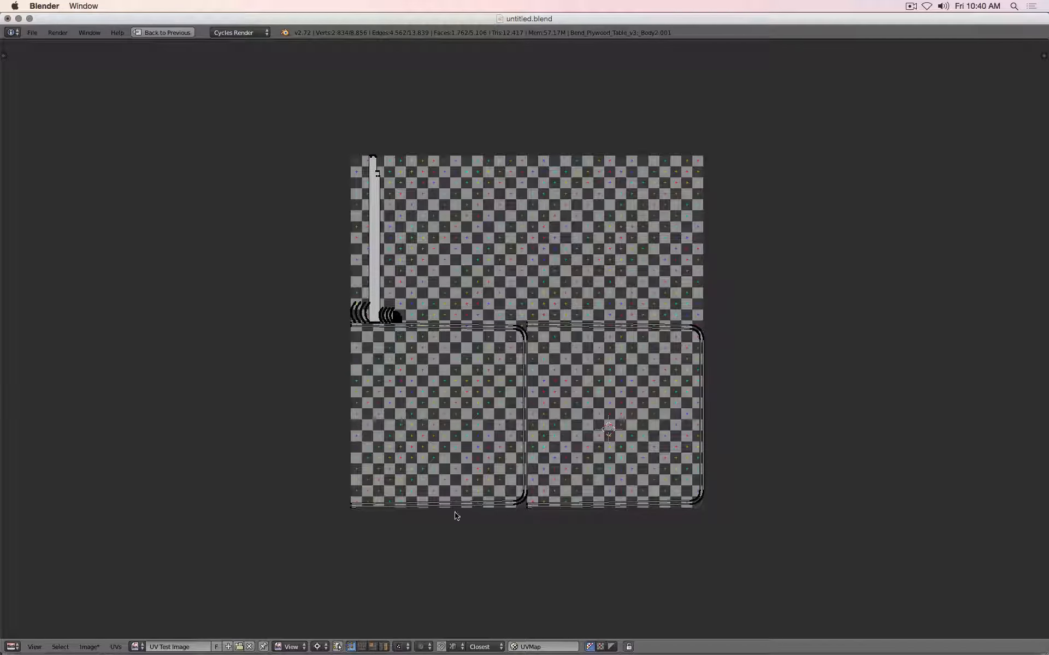
{"action": "scroll", "coordinate": [522, 375], "scroll_direction": "up", "scroll_amount": 4}
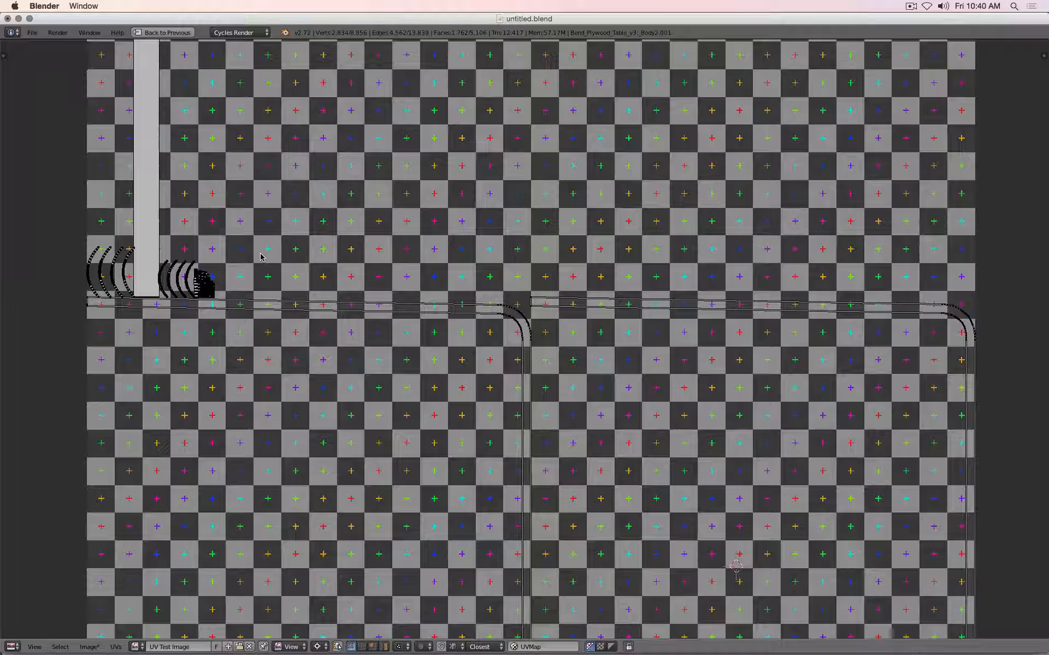
{"action": "scroll", "coordinate": [288, 262], "scroll_direction": "down", "scroll_amount": 1}
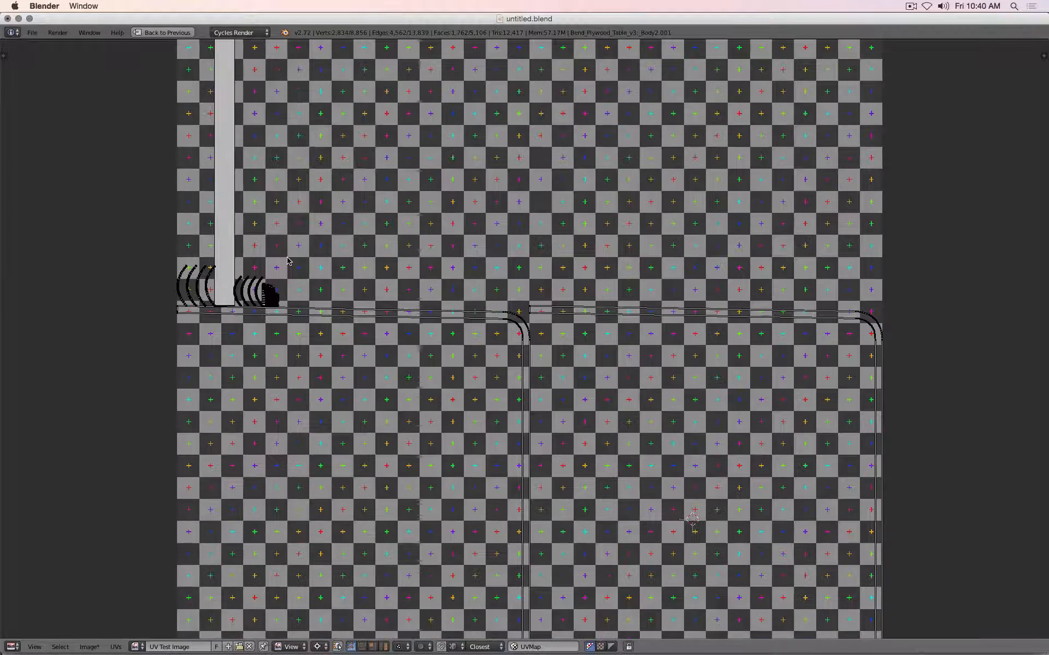
{"action": "key", "text": "ctrl+Up"}
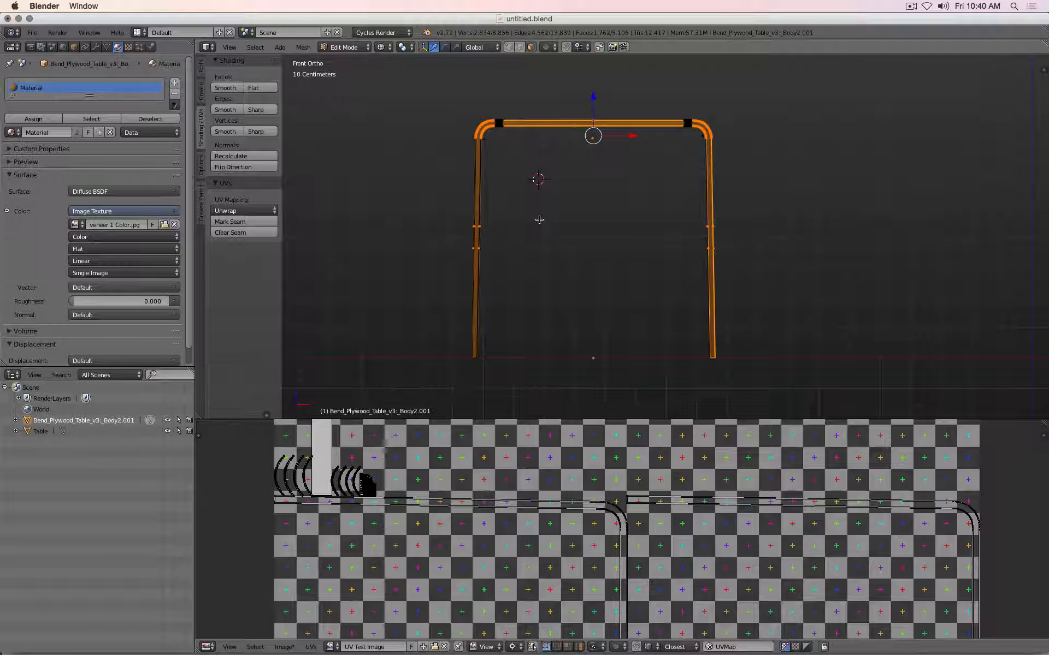
Project the side edge faces' UVs from the front view and show the UV layout full-screen
{"action": "key", "text": "u"}
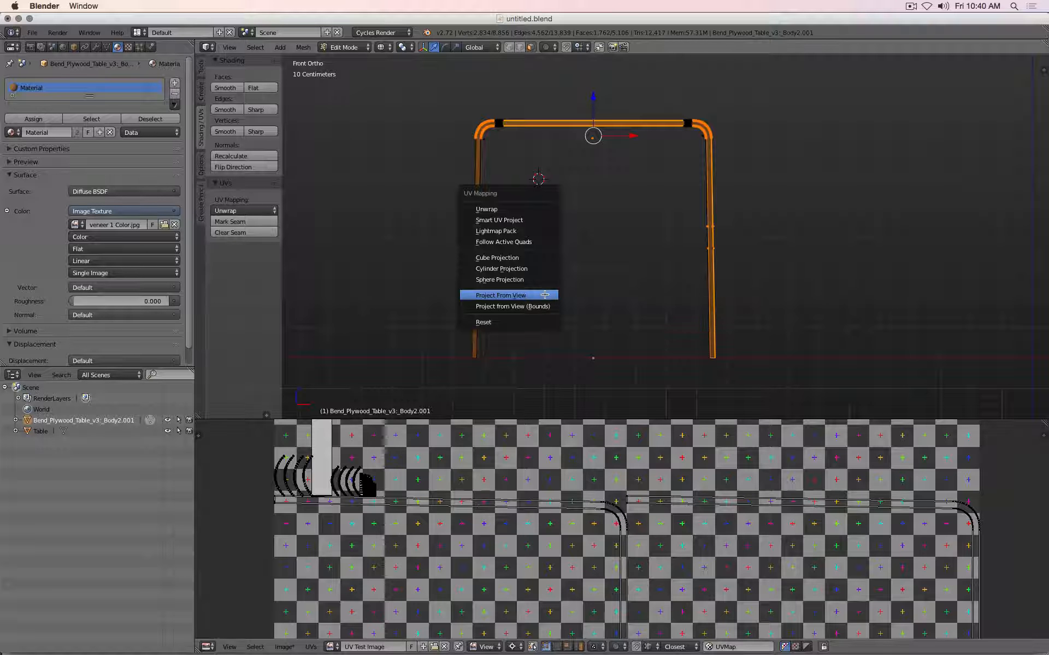
{"action": "left_click", "coordinate": [549, 295]}
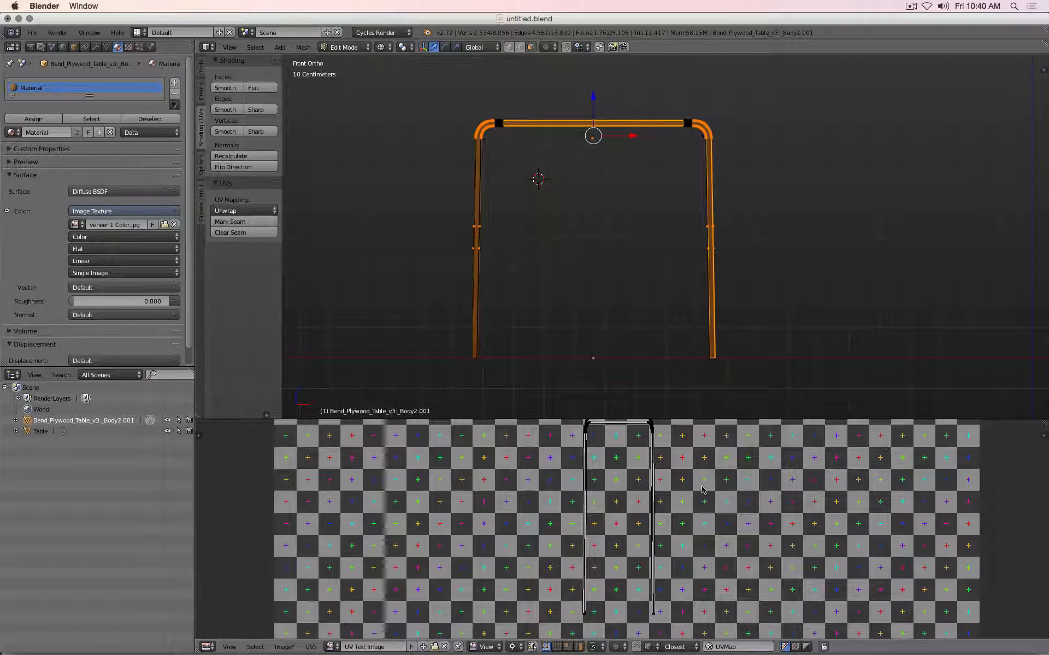
{"action": "key", "text": "shift+space"}
{"action": "scroll", "coordinate": [602, 274], "scroll_direction": "up", "scroll_amount": 3}
{"action": "scroll", "coordinate": [602, 274], "scroll_direction": "up", "scroll_amount": 1}
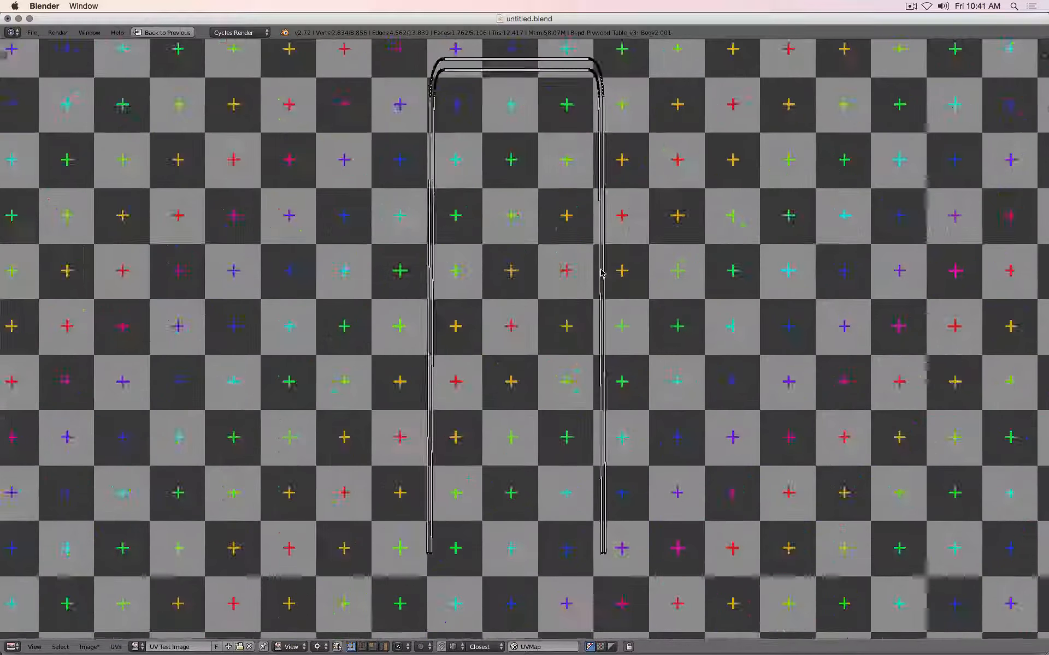
Restore the multi-editor layout from the maximized UV editor
{"action": "scroll", "coordinate": [601, 273], "scroll_direction": "down", "scroll_amount": 2}
{"action": "key", "text": "shift+space"}
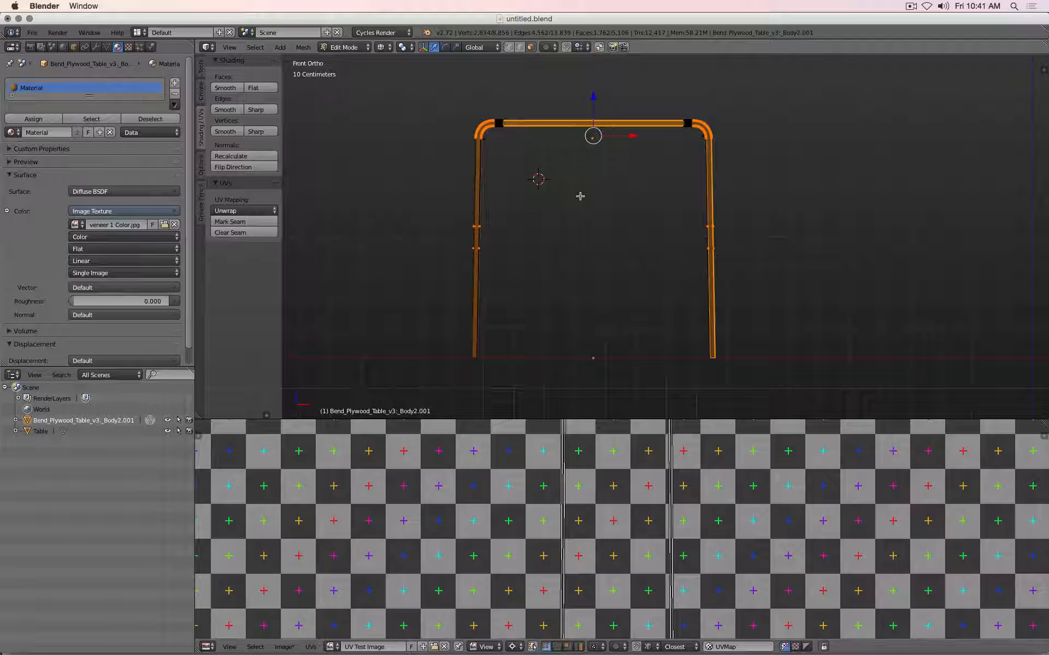
Project the selected table-edge faces' UVs from the front view, stretched to the image bounds
{"action": "key", "text": "u"}
{"action": "left_click", "coordinate": [580, 195]}
{"action": "scroll", "coordinate": [599, 228], "scroll_direction": "down", "scroll_amount": 1}
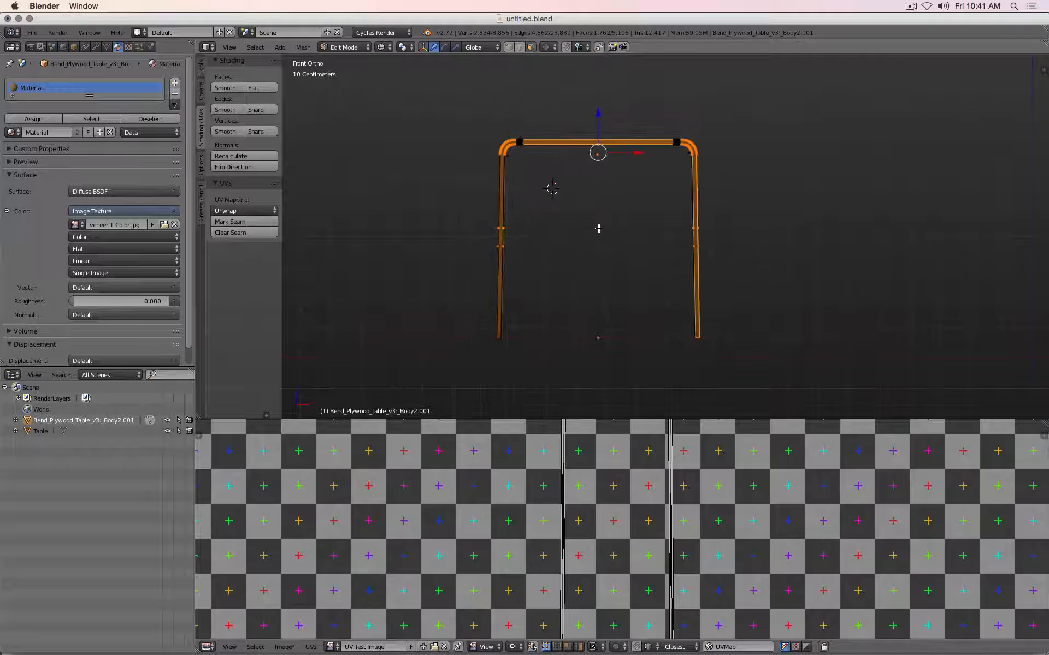
{"action": "scroll", "coordinate": [599, 228], "scroll_direction": "down", "scroll_amount": 1}
{"action": "key", "text": "u"}
{"action": "left_click", "coordinate": [596, 236]}
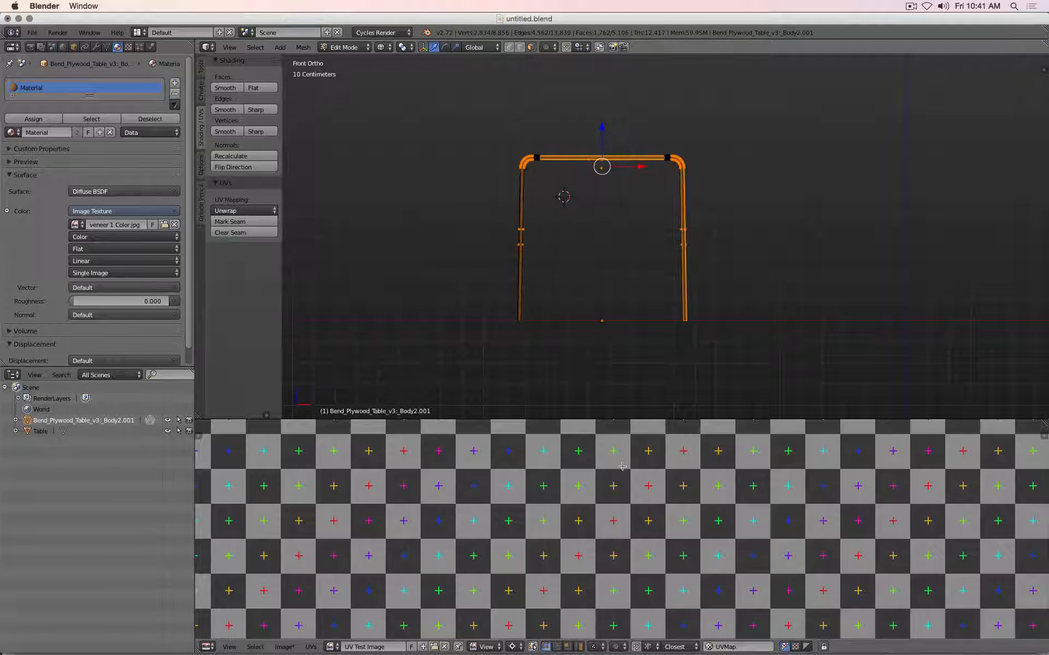
{"action": "scroll", "coordinate": [623, 467], "scroll_direction": "down", "scroll_amount": 6}
{"action": "scroll", "coordinate": [651, 553], "scroll_direction": "up", "scroll_amount": 1}
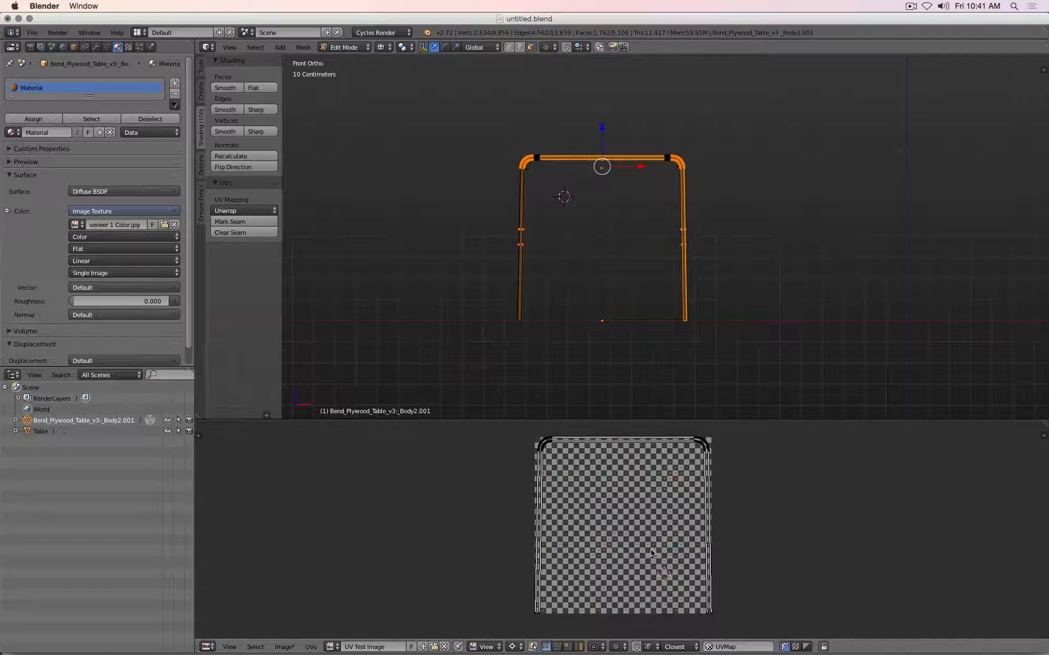
{"action": "scroll", "coordinate": [616, 196], "scroll_direction": "down", "scroll_amount": 3}
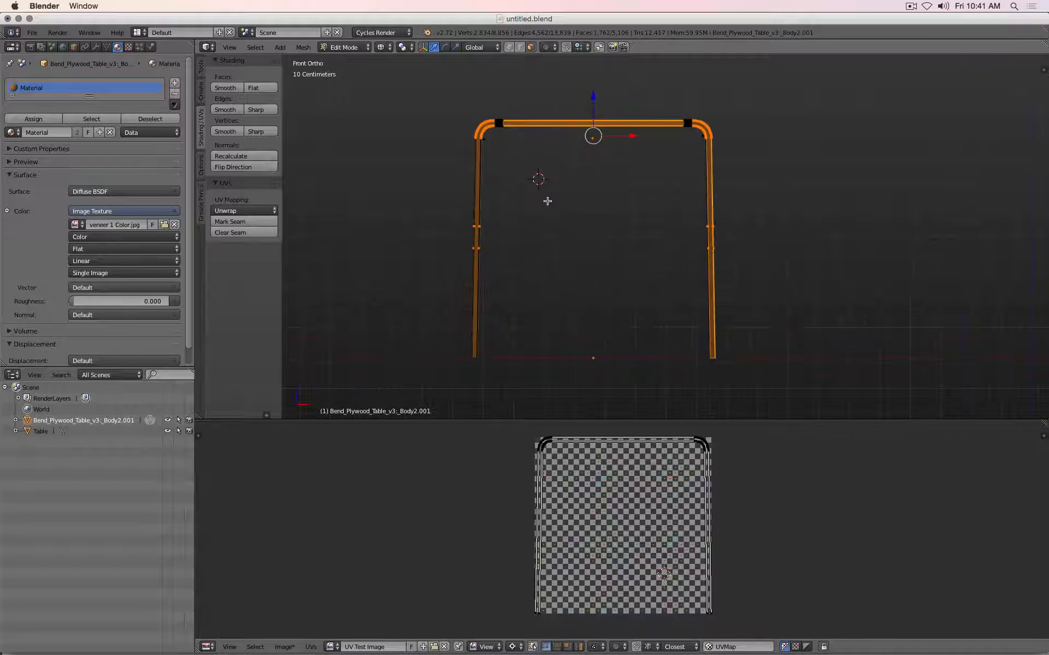
Re-project the selected edge faces' UVs from the front view without stretching them to the image bounds
{"action": "middle_click_drag", "start_coordinate": [518, 198], "coordinate": [585, 234]}
{"action": "scroll", "coordinate": [594, 238], "scroll_direction": "up", "scroll_amount": 2}
{"action": "key", "text": "KP_1"}
{"action": "key", "text": "u"}
{"action": "left_click", "coordinate": [594, 229]}
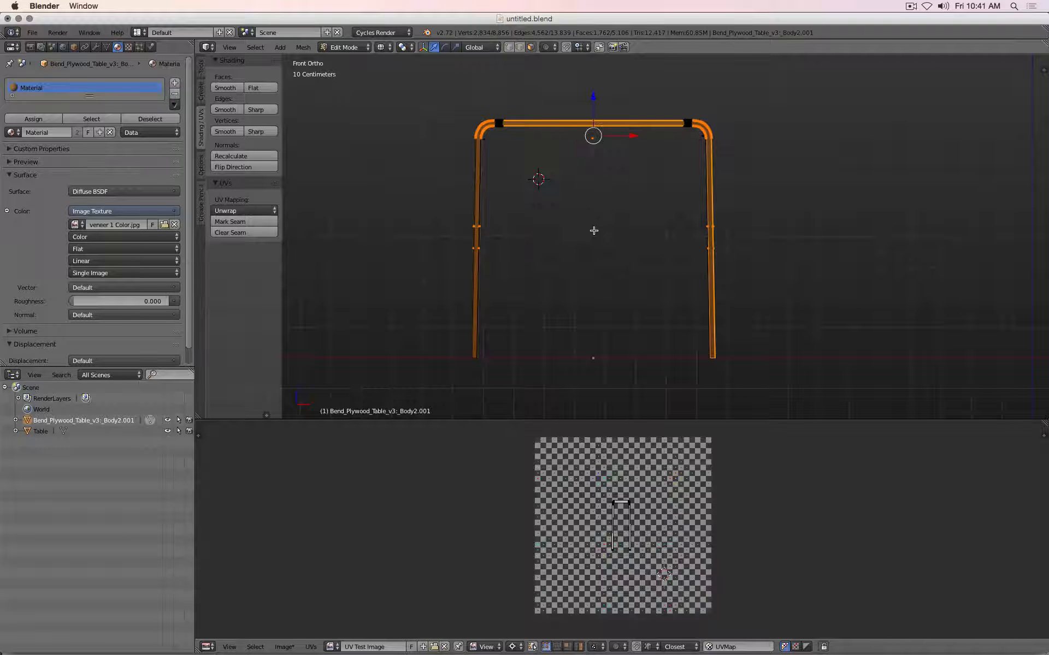
{"action": "scroll", "coordinate": [621, 501], "scroll_direction": "up", "scroll_amount": 2}
{"action": "scroll", "coordinate": [557, 306], "scroll_direction": "down", "scroll_amount": 2}
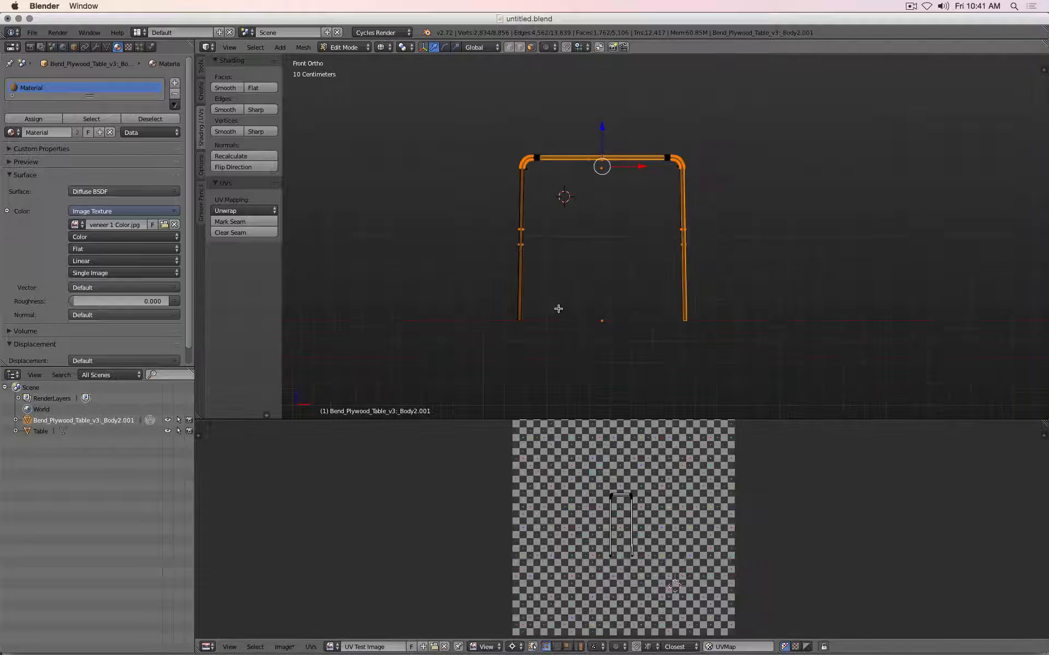
Examine the selected edge faces from the right and front views and compare them with their UV island
{"action": "middle_click_drag", "start_coordinate": [557, 307], "coordinate": [651, 335]}
{"action": "key", "text": "KP_1"}
{"action": "key", "text": "KP_3"}
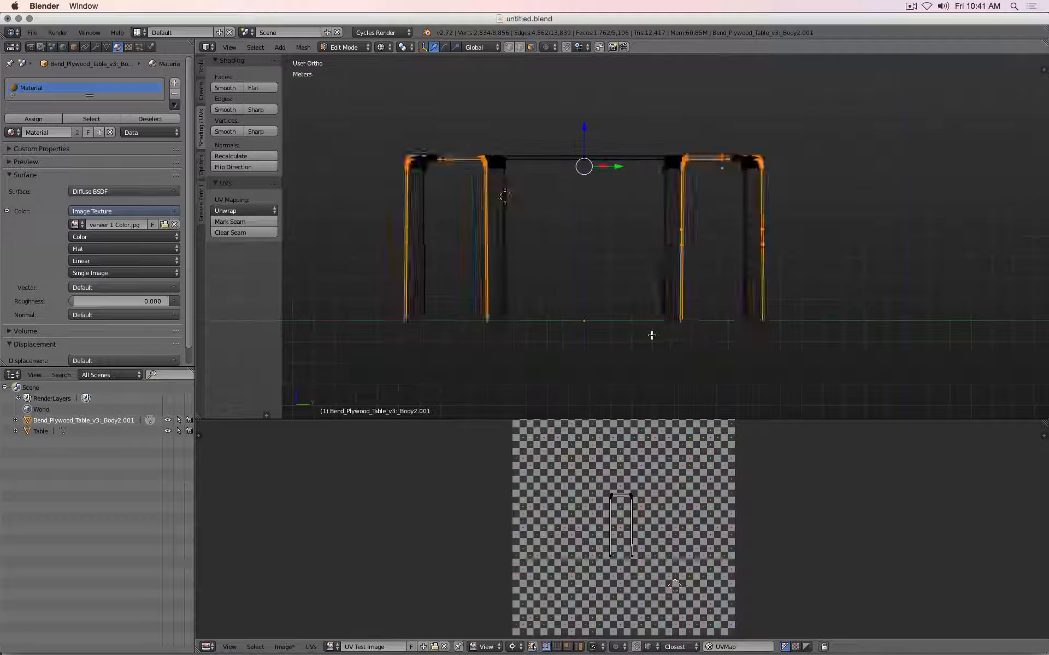
{"action": "key", "text": "z"}
{"action": "key", "text": "z"}
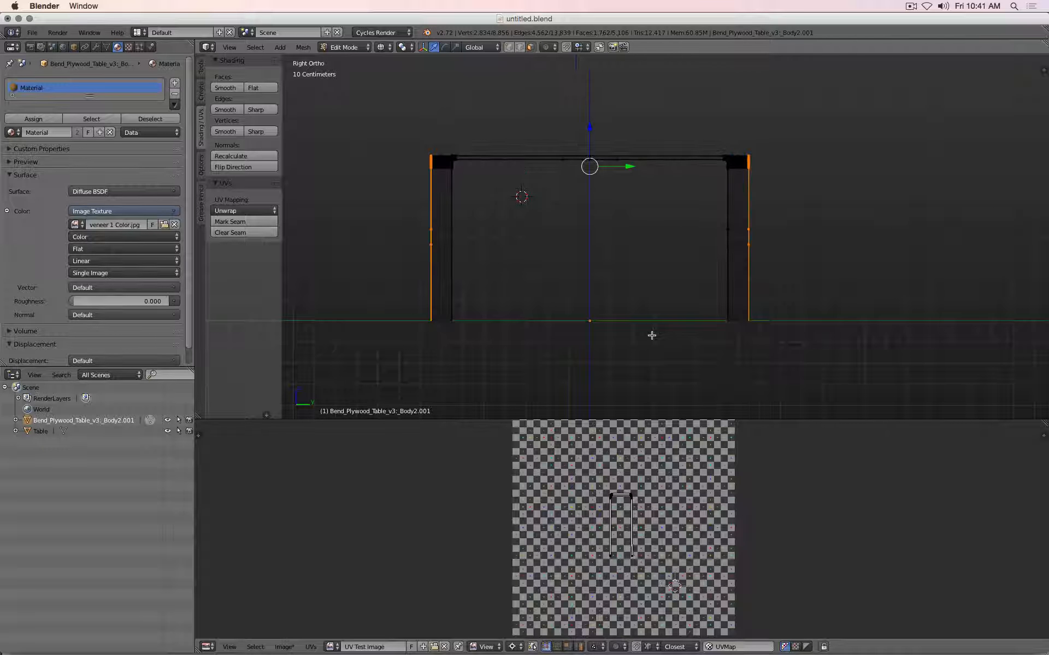
{"action": "key", "text": "KP_1"}
{"action": "scroll", "coordinate": [651, 522], "scroll_direction": "up", "scroll_amount": 5}
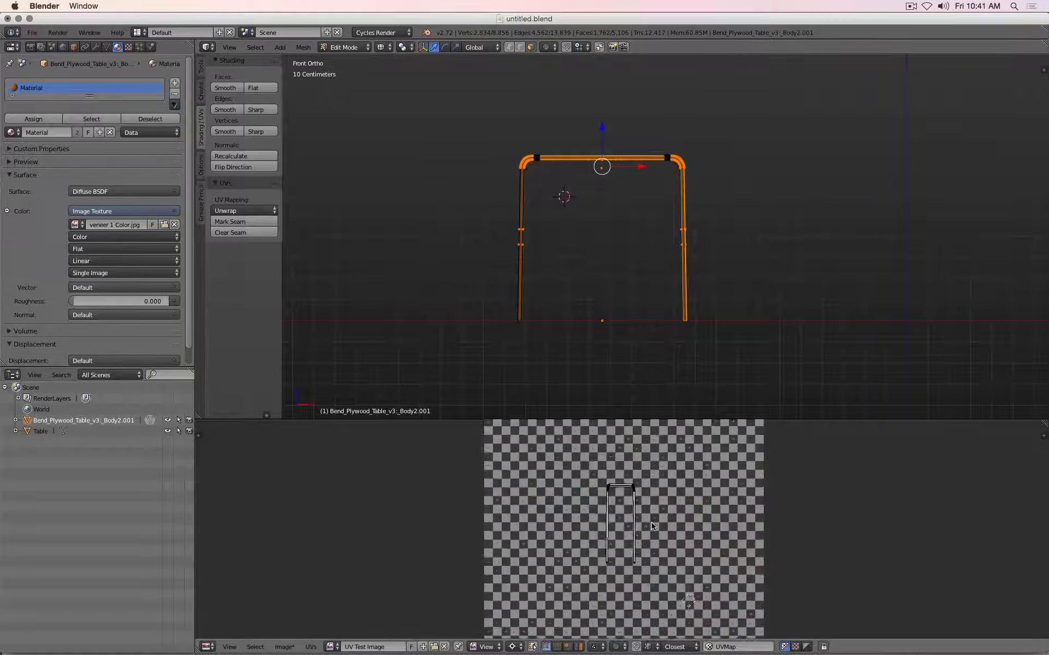
{"action": "scroll", "coordinate": [651, 514], "scroll_direction": "down", "scroll_amount": 1}
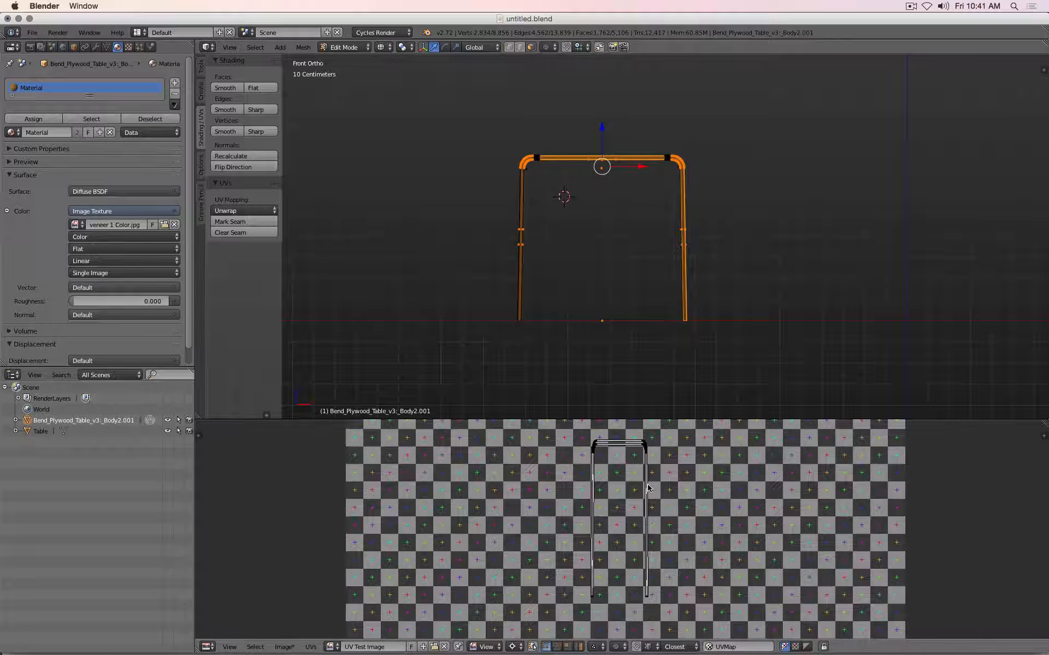
Select all the edge UVs and scale them along Y to about 0.41
{"action": "key", "text": "a"}
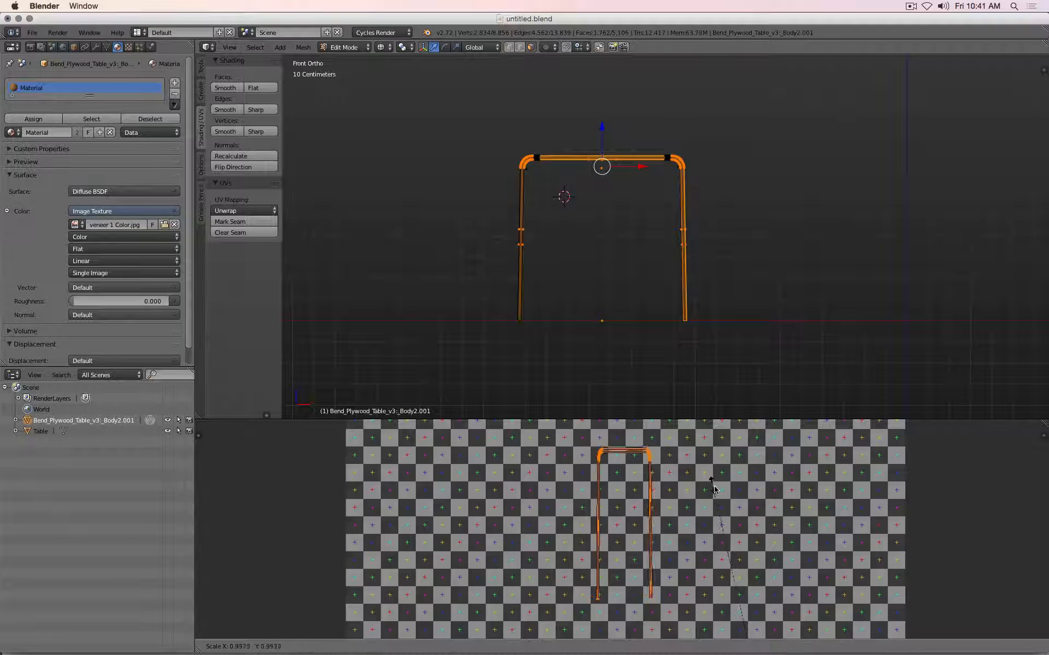
{"action": "key", "text": "s"}
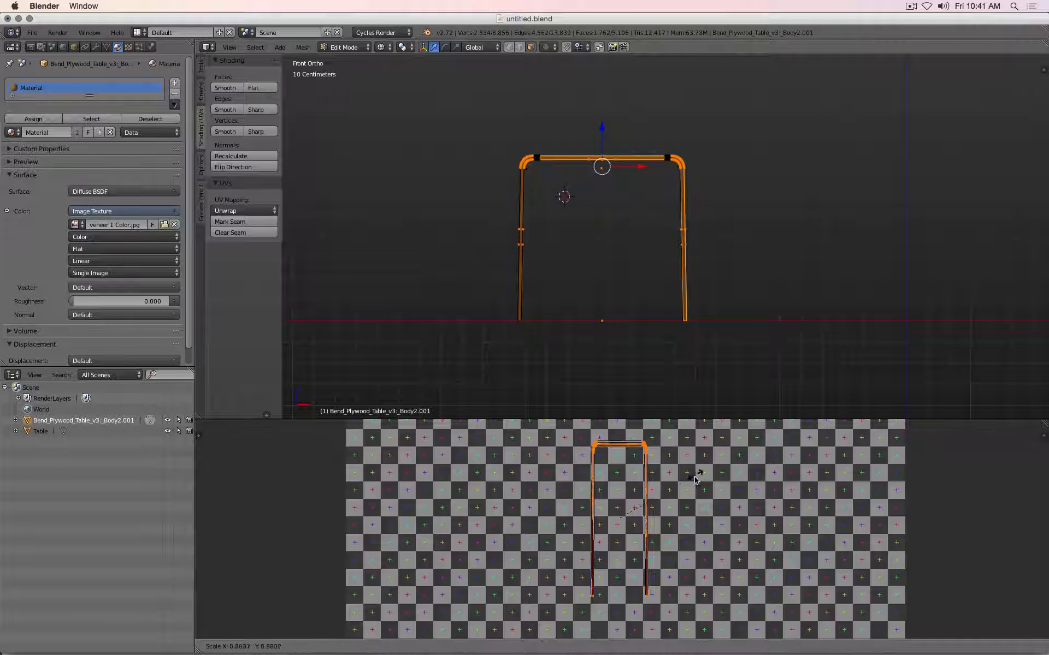
{"action": "key", "text": "y"}
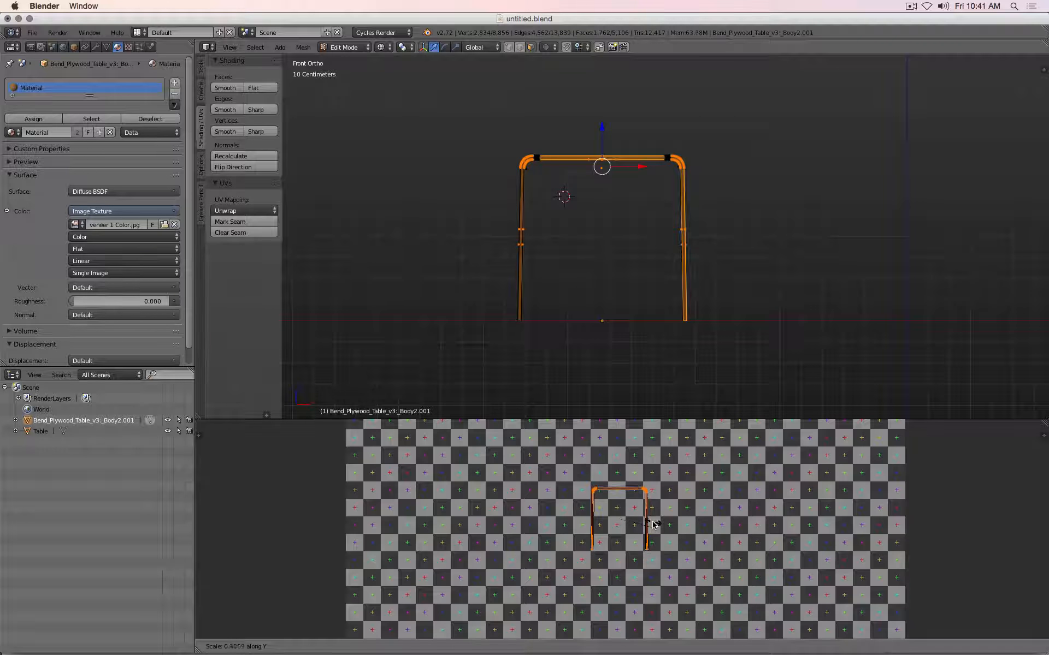
{"action": "left_click", "coordinate": [651, 522]}
Scale the edge UV island along Y again, to about 0.88, to match the table's front proportions
{"action": "scroll", "coordinate": [642, 513], "scroll_direction": "up", "scroll_amount": 5}
{"action": "mouse_move", "coordinate": [627, 496]}
{"action": "middle_mouse_down"}
{"action": "mouse_move", "coordinate": [603, 567]}
{"action": "mouse_move", "coordinate": [630, 489]}
{"action": "middle_mouse_up"}
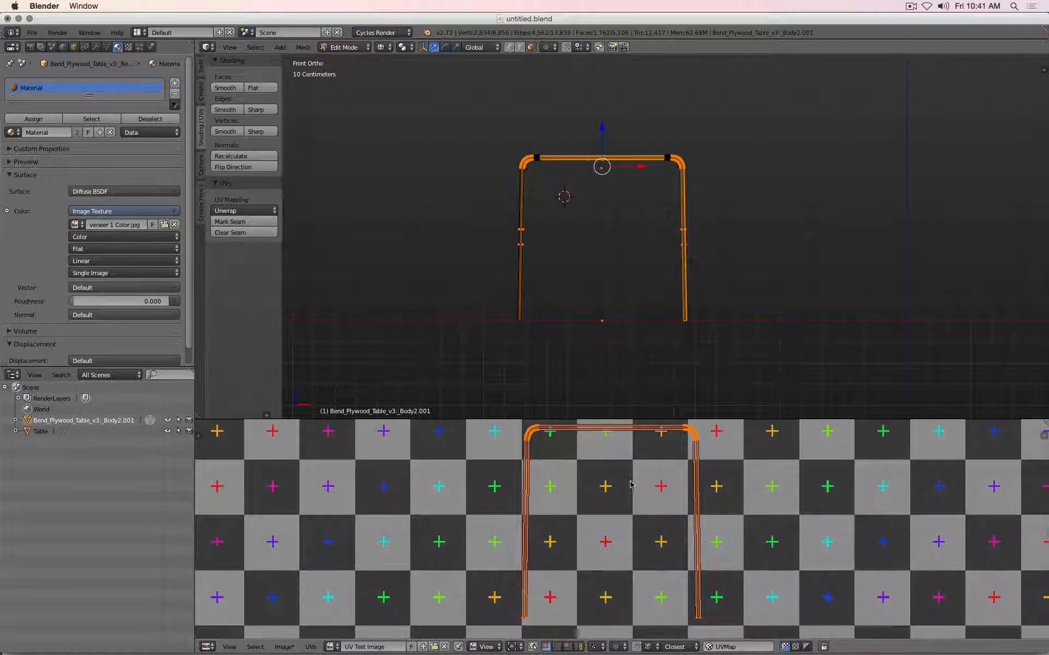
{"action": "scroll", "coordinate": [630, 485], "scroll_direction": "down", "scroll_amount": 1}
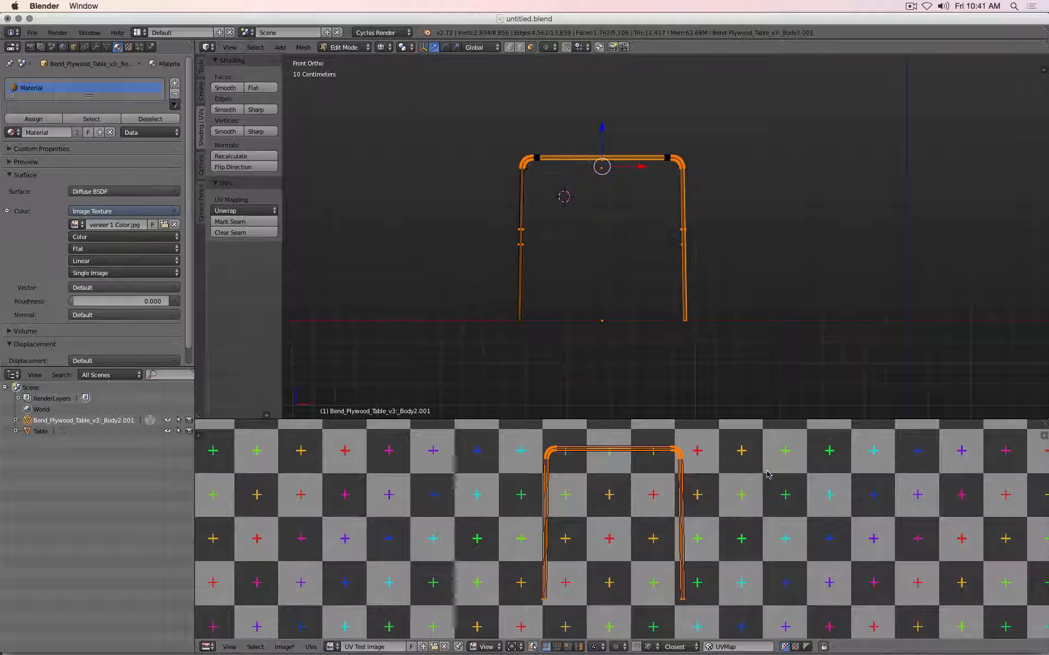
{"action": "key", "text": "s"}
{"action": "key", "text": "y"}
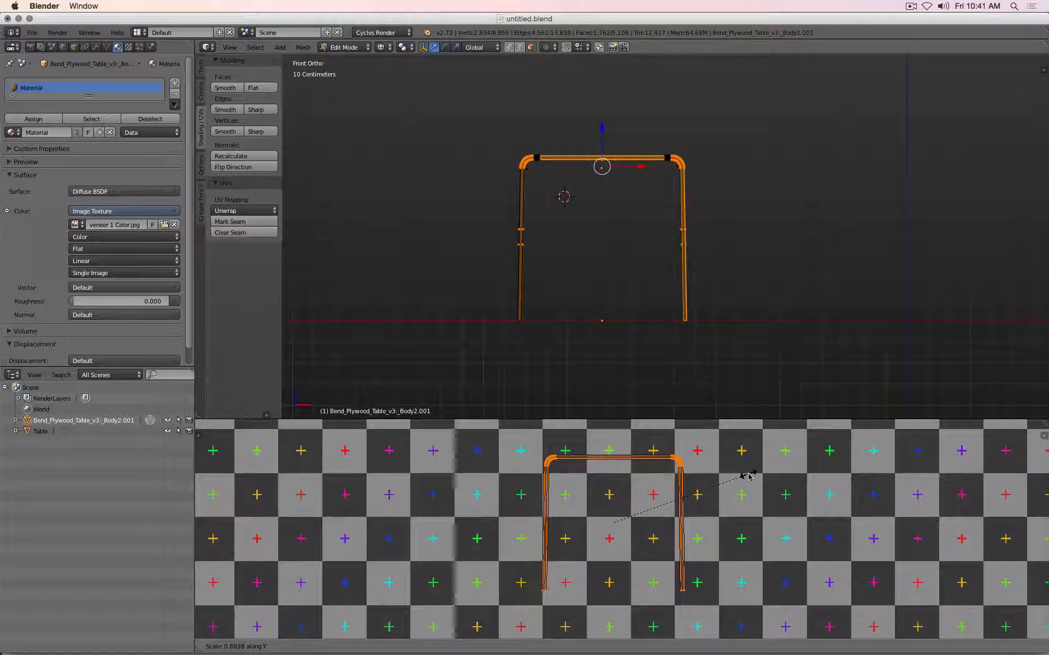
{"action": "left_click", "coordinate": [749, 477]}
{"action": "scroll", "coordinate": [735, 478], "scroll_direction": "up", "scroll_amount": 3}
{"action": "scroll", "coordinate": [734, 477], "scroll_direction": "down", "scroll_amount": 4}
Switch to Object Mode and display the table with Material viewport shading
{"action": "key", "text": "Tab"}
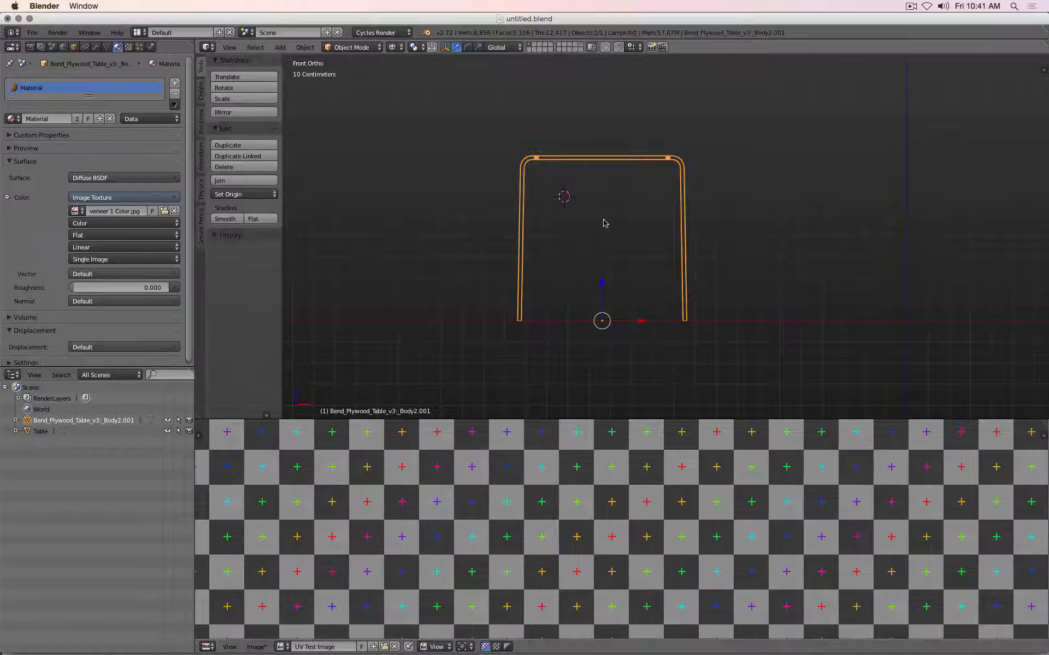
{"action": "left_click", "coordinate": [75, 212]}
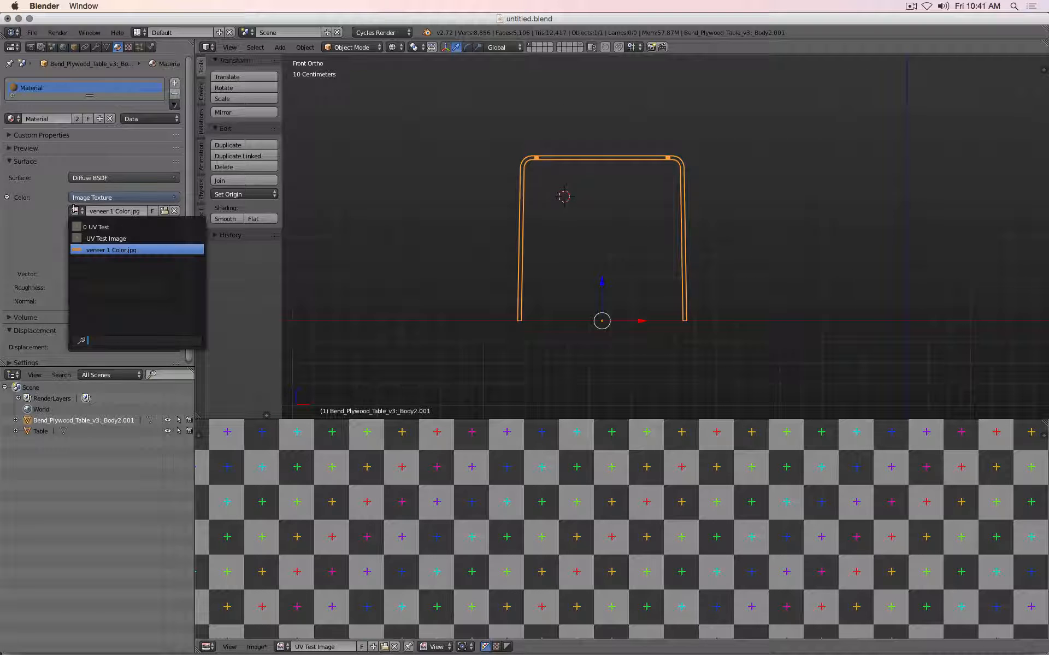
{"action": "left_click", "coordinate": [396, 48]}
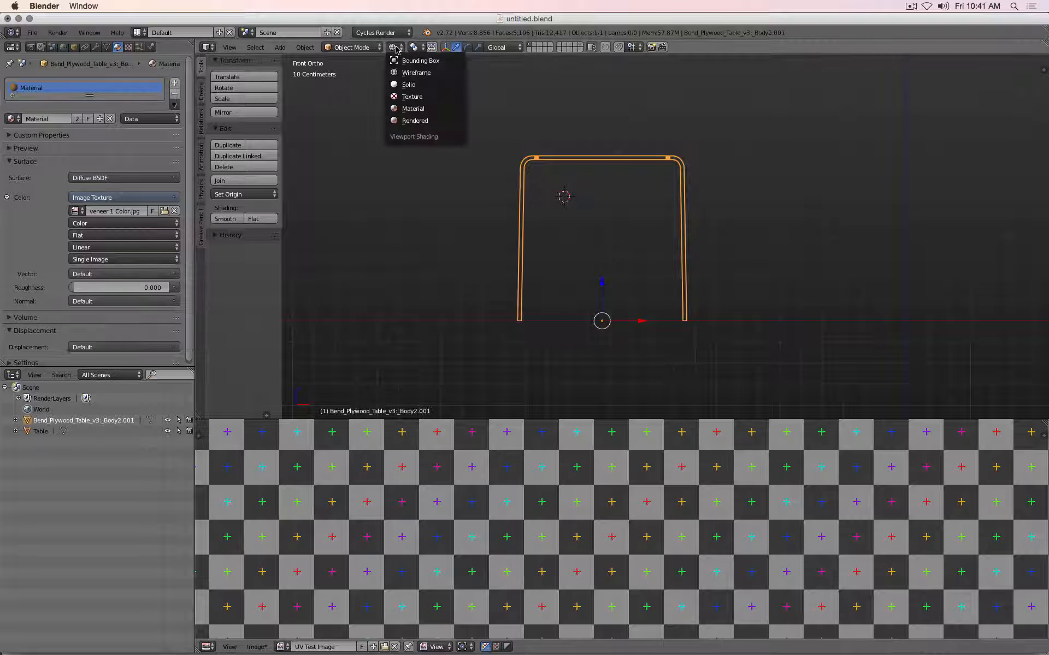
{"action": "left_click", "coordinate": [415, 122]}
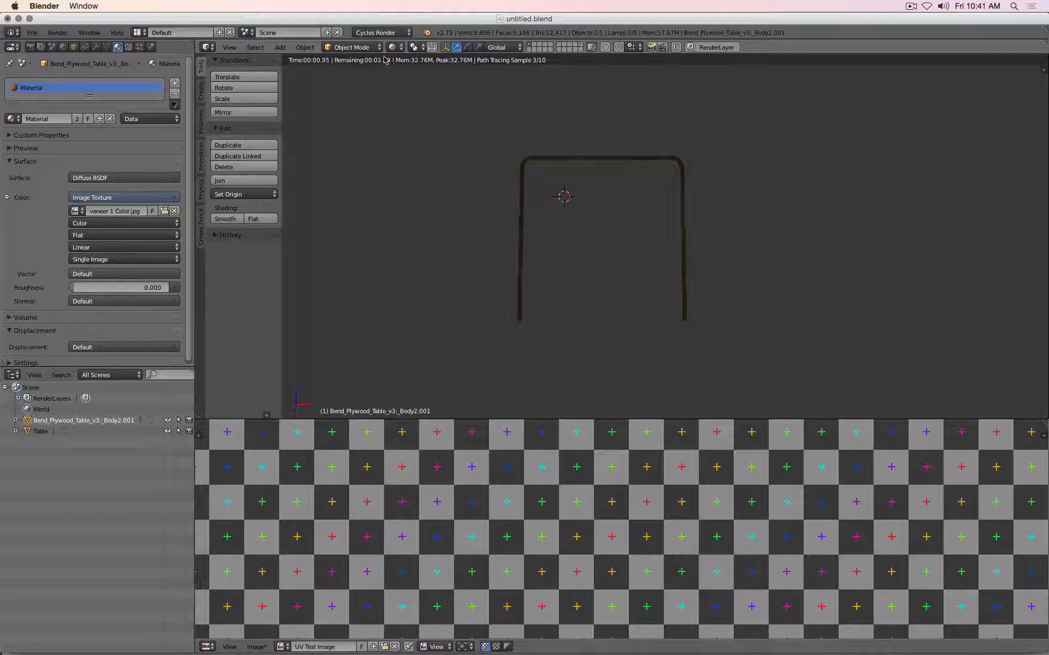
{"action": "left_click", "coordinate": [392, 48]}
{"action": "left_click", "coordinate": [415, 107]}
Examine the size of the wood grain on the table's front edge and rounded corner against the tabletop
{"action": "middle_click_drag", "start_coordinate": [585, 197], "coordinate": [716, 234]}
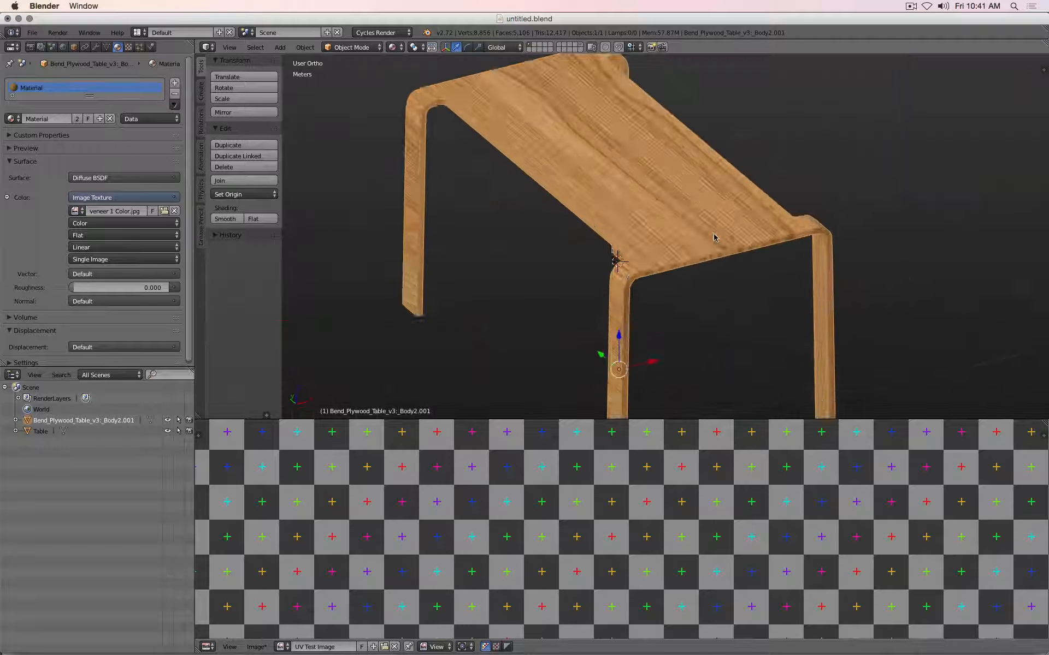
{"action": "scroll", "coordinate": [716, 235], "scroll_direction": "up", "scroll_amount": 6}
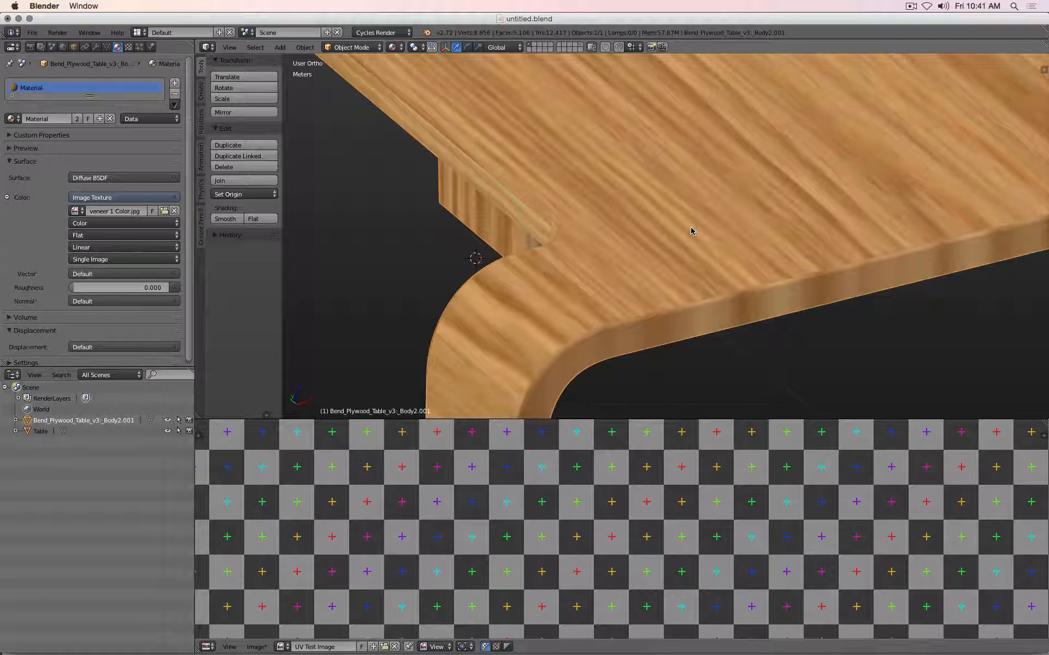
{"action": "scroll", "coordinate": [691, 231], "scroll_direction": "down", "scroll_amount": 4}
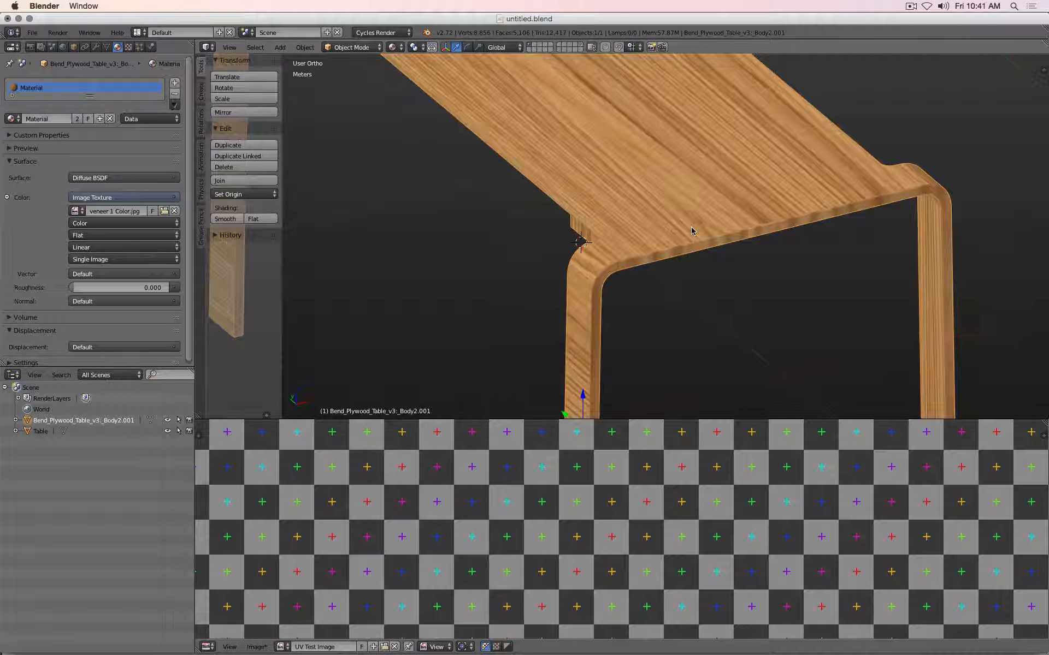
{"action": "scroll", "coordinate": [679, 257], "scroll_direction": "up", "scroll_amount": 6}
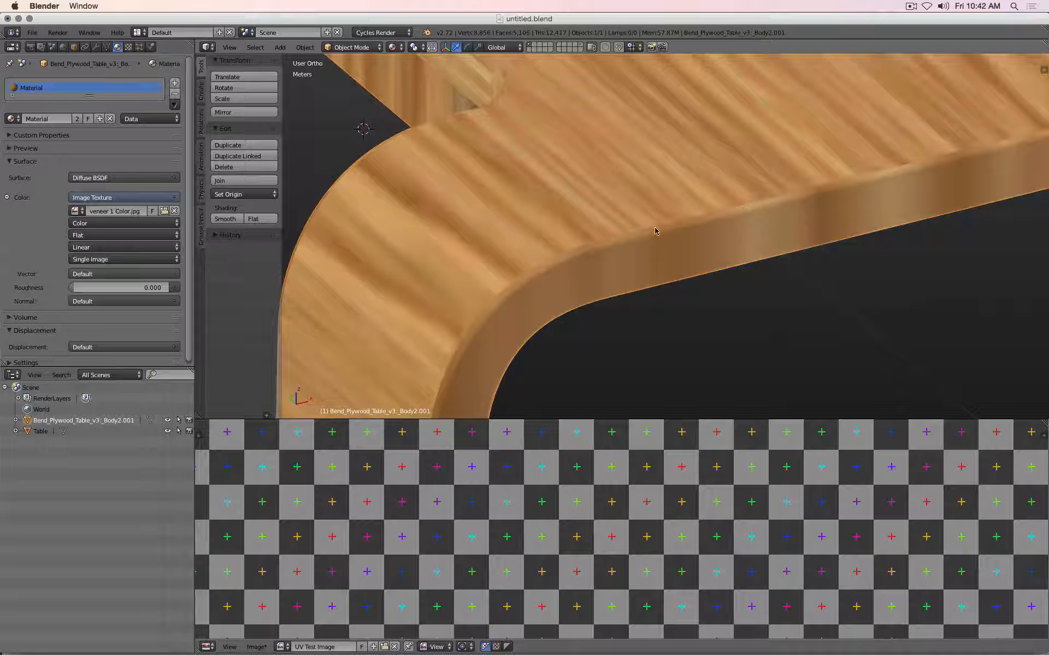
{"action": "scroll", "coordinate": [621, 239], "scroll_direction": "down", "scroll_amount": 3}
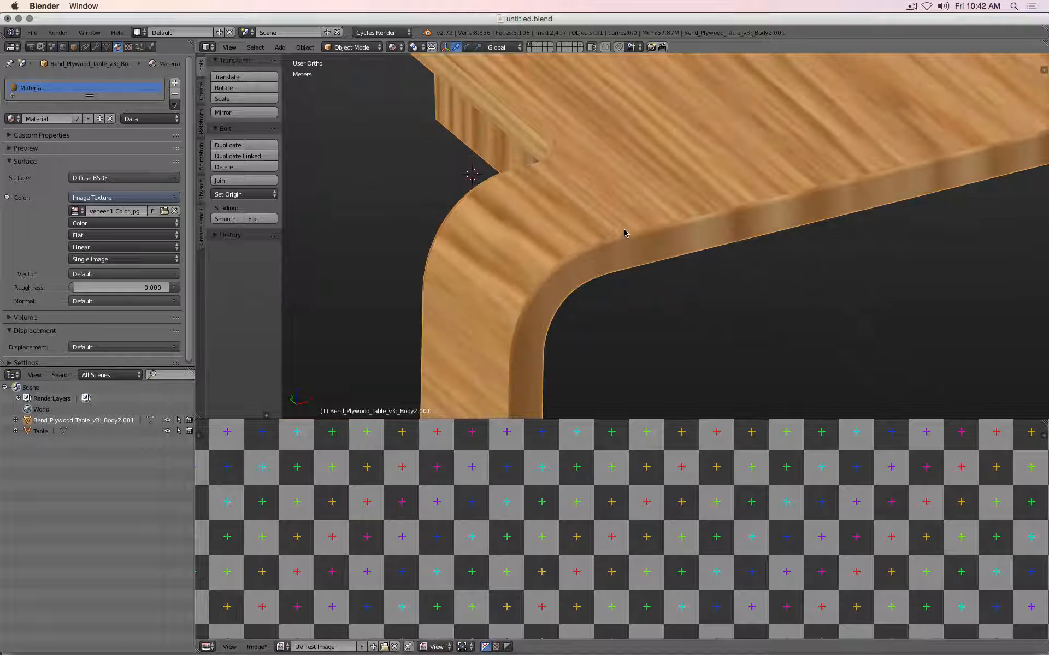
{"action": "scroll", "coordinate": [625, 233], "scroll_direction": "down", "scroll_amount": 3}
Return to Edit Mode and add the large top face of the table to the edge-face selection
{"action": "key", "text": "Tab"}
{"action": "scroll", "coordinate": [704, 186], "scroll_direction": "down", "scroll_amount": 1}
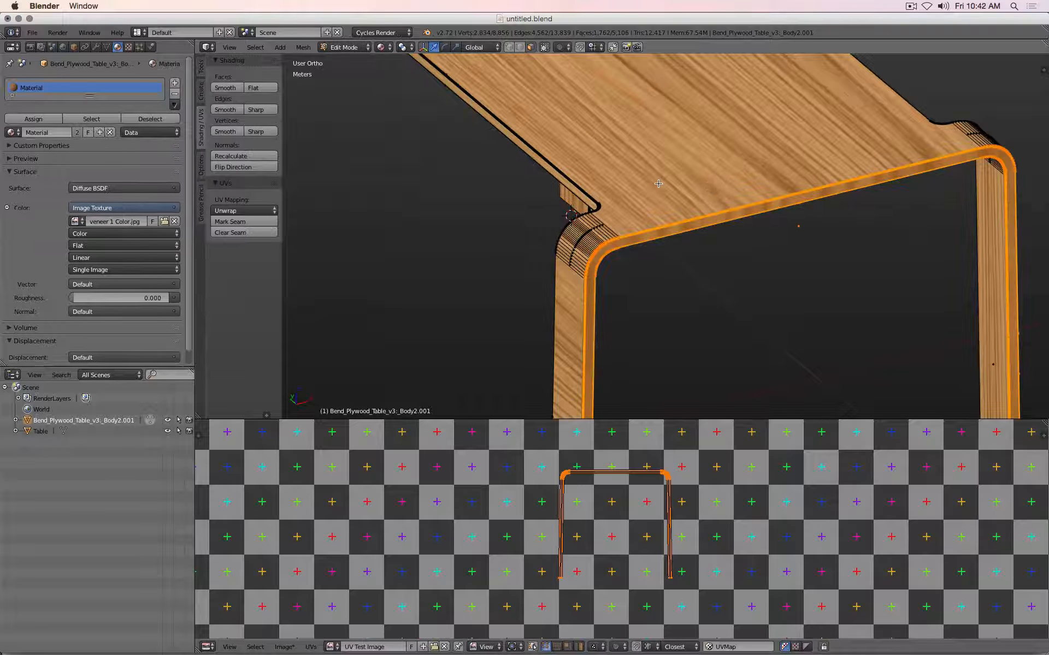
{"action": "scroll", "coordinate": [657, 183], "scroll_direction": "down", "scroll_amount": 3}
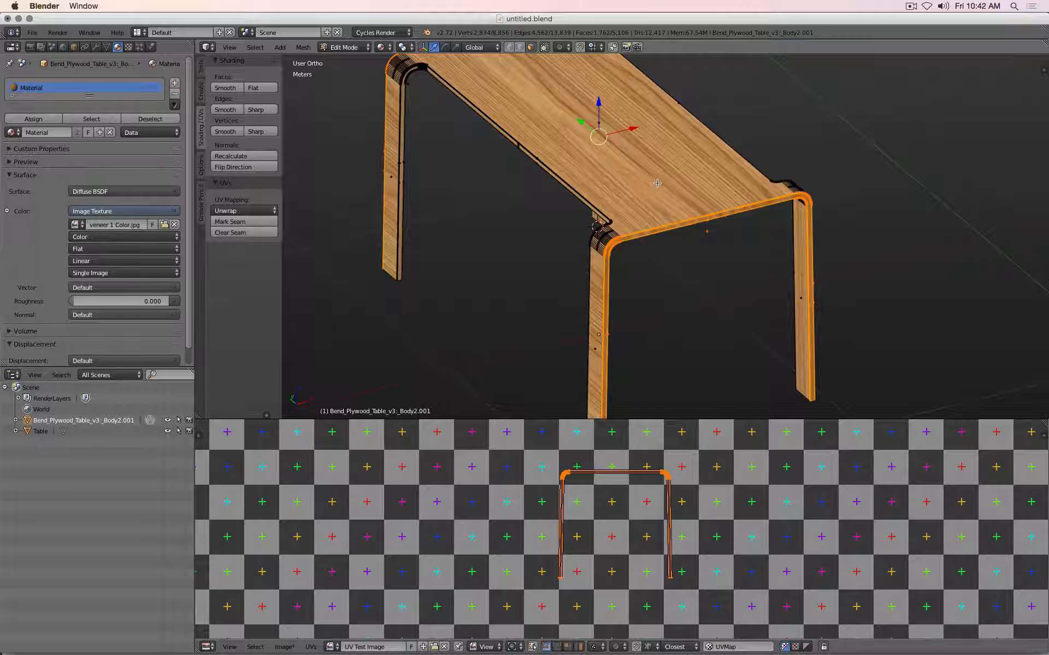
{"action": "right_click", "coordinate": [610, 121], "text": "shift"}
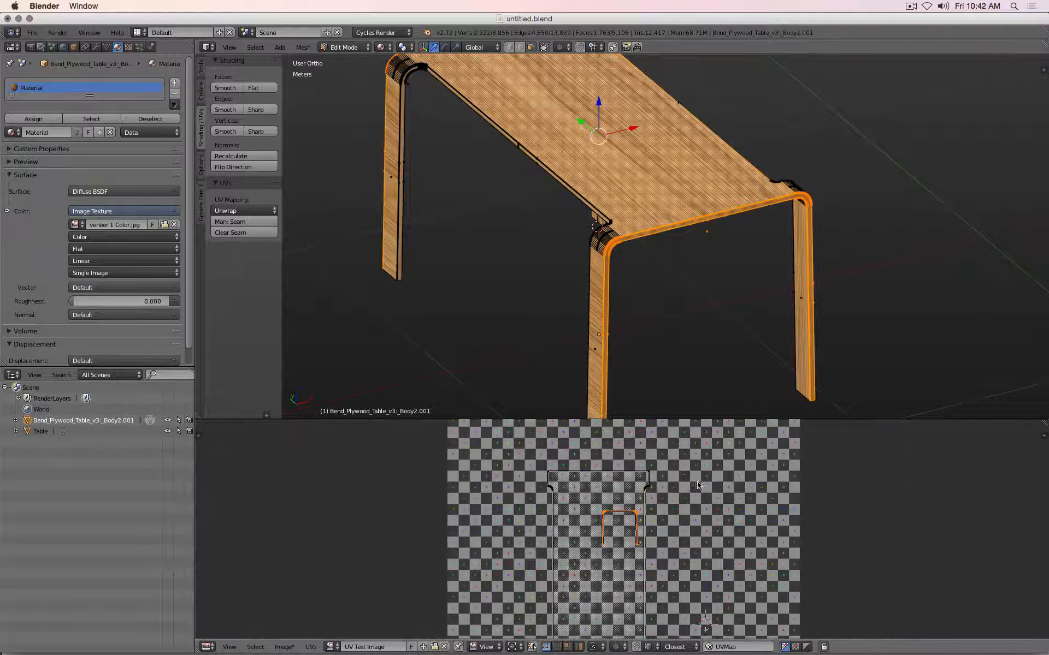
{"action": "scroll", "coordinate": [685, 486], "scroll_direction": "down", "scroll_amount": 5}
{"action": "scroll", "coordinate": [686, 496], "scroll_direction": "up", "scroll_amount": 4}
{"action": "scroll", "coordinate": [685, 496], "scroll_direction": "down", "scroll_amount": 2}
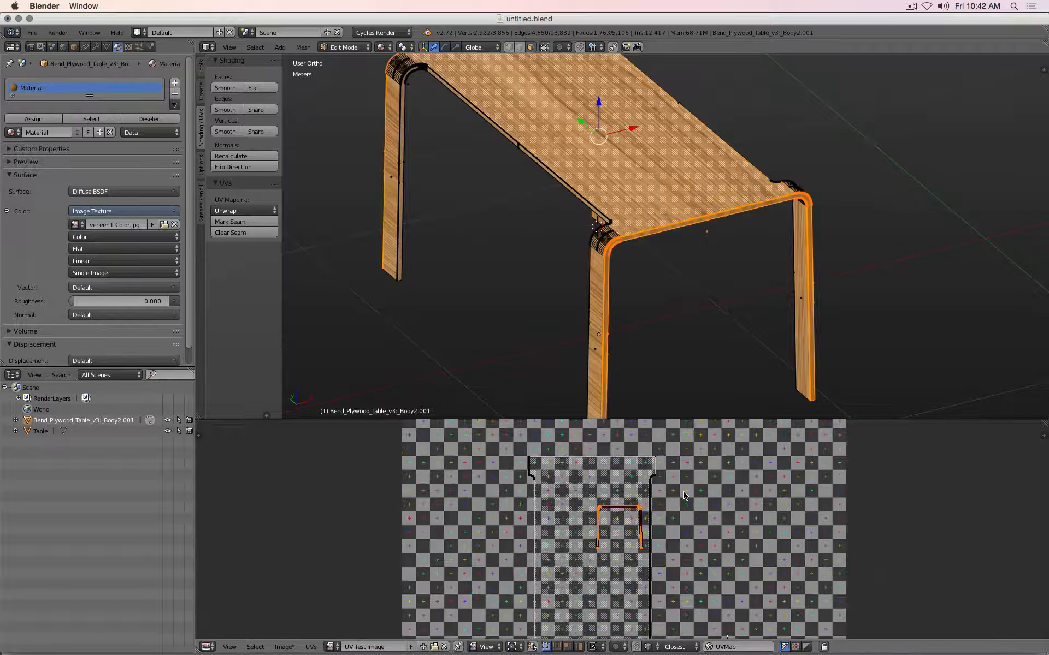
Maximize the UV editor and move the edge UV island to the upper part of the tabletop island
{"action": "key", "text": "ctrl+Up"}
{"action": "scroll", "coordinate": [511, 329], "scroll_direction": "up", "scroll_amount": 2}
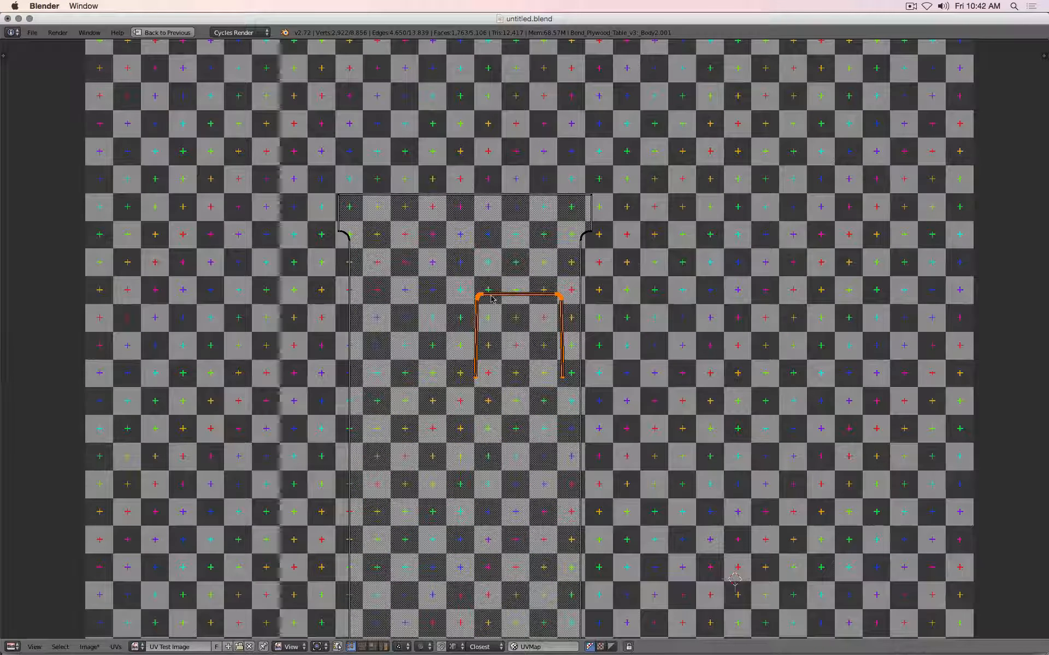
{"action": "key", "text": "g"}
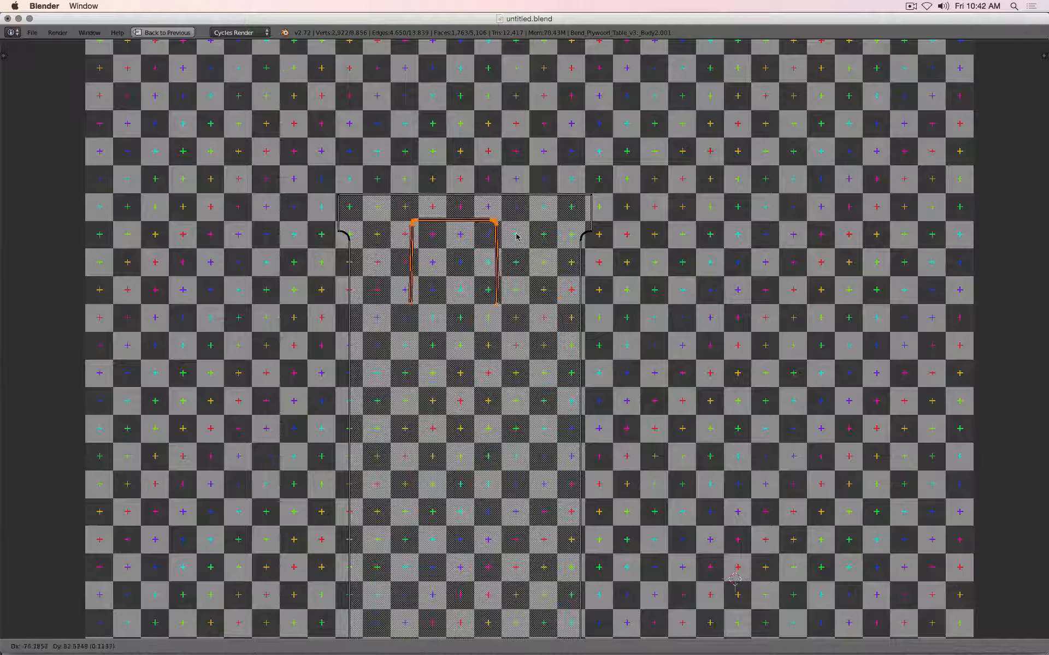
{"action": "left_click", "coordinate": [520, 237]}
Enlarge the edge UV island in stages and move its horizontal strip onto the upper edge of the tabletop island
{"action": "key", "text": "s"}
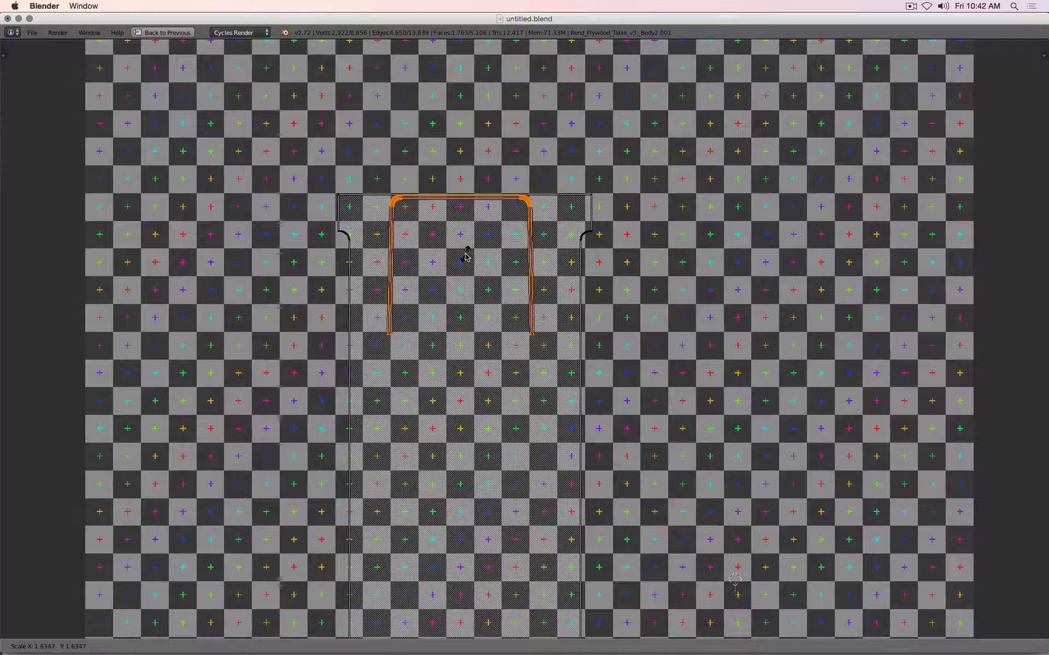
{"action": "left_click", "coordinate": [468, 255]}
{"action": "key", "text": "g"}
{"action": "left_click", "coordinate": [485, 284]}
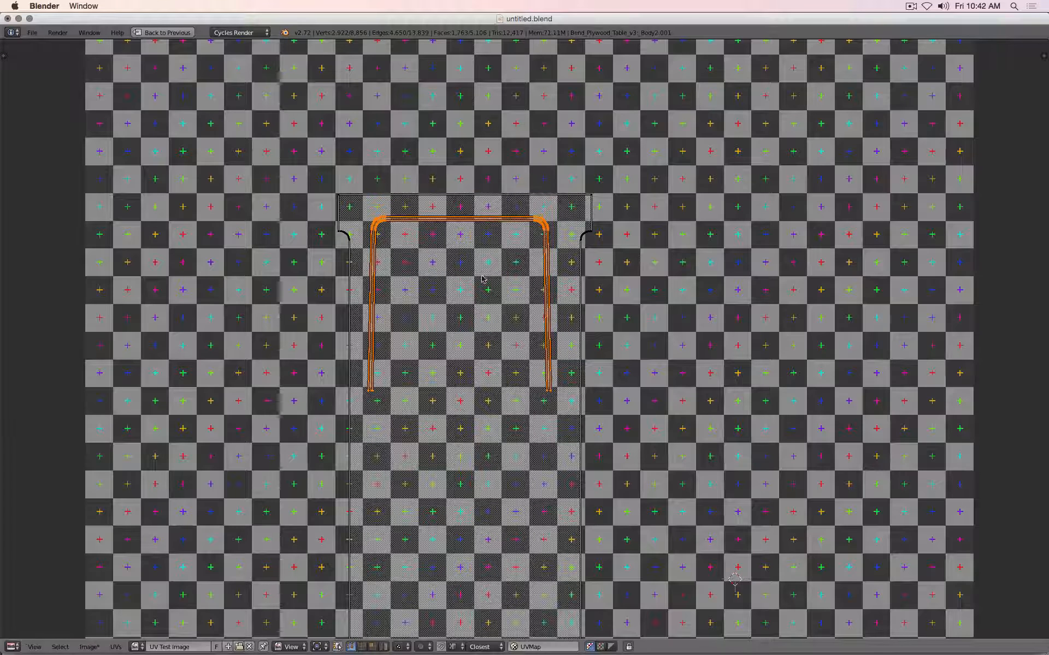
{"action": "key", "text": "s"}
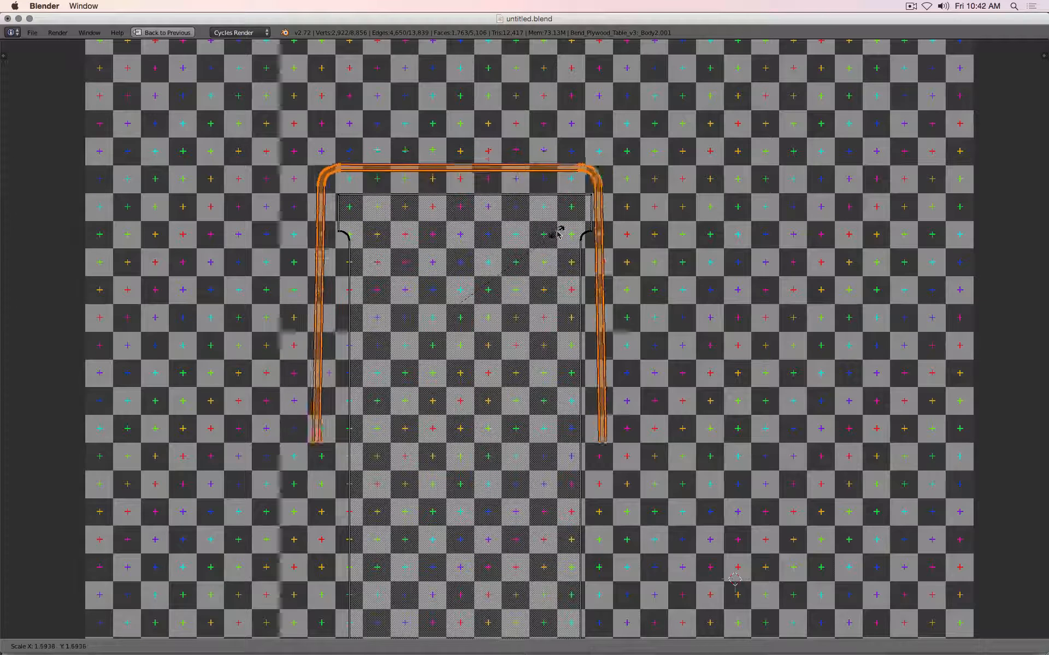
{"action": "left_click", "coordinate": [566, 229]}
{"action": "key", "text": "g"}
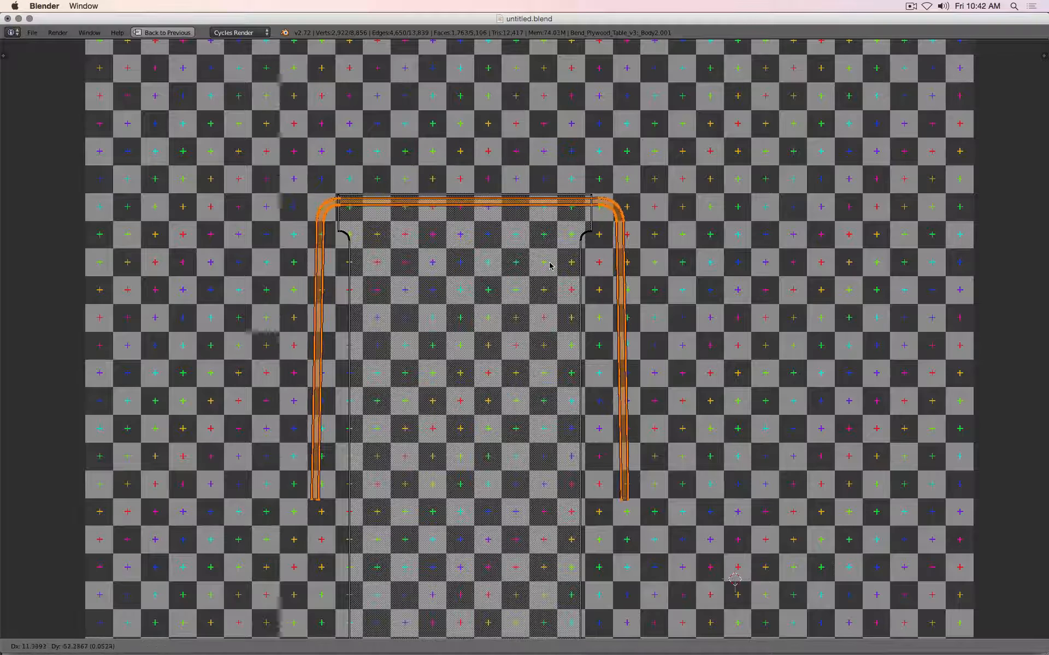
{"action": "left_click", "coordinate": [549, 265]}
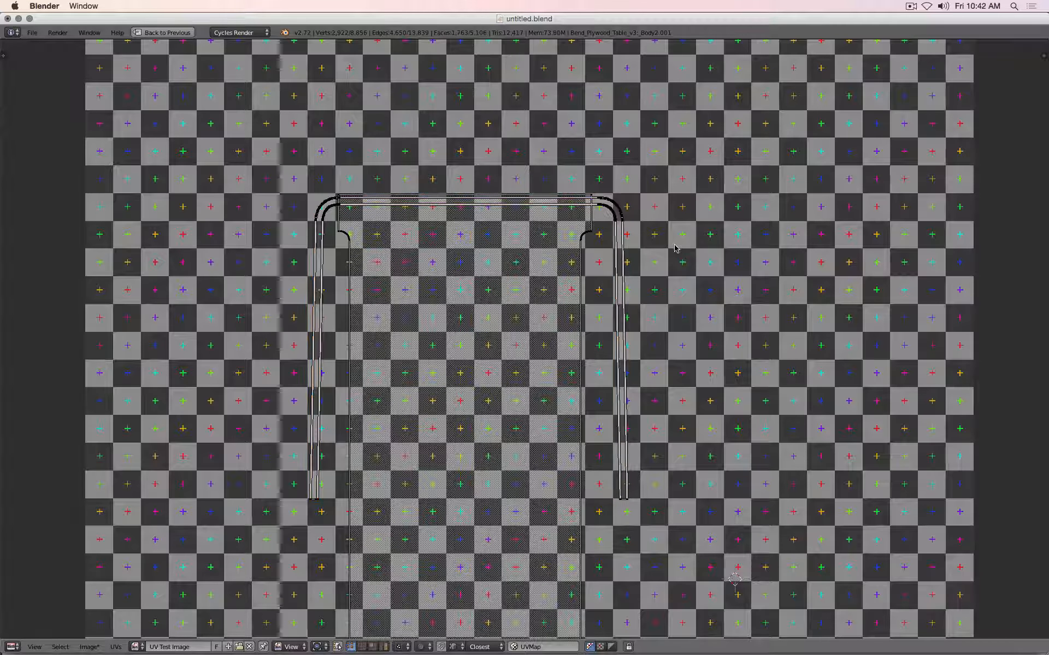
Reselect the linked edge UV island and fine-tune its scale and position against the tabletop island's upper edge
{"action": "key", "text": "a"}
{"action": "key", "text": "l"}
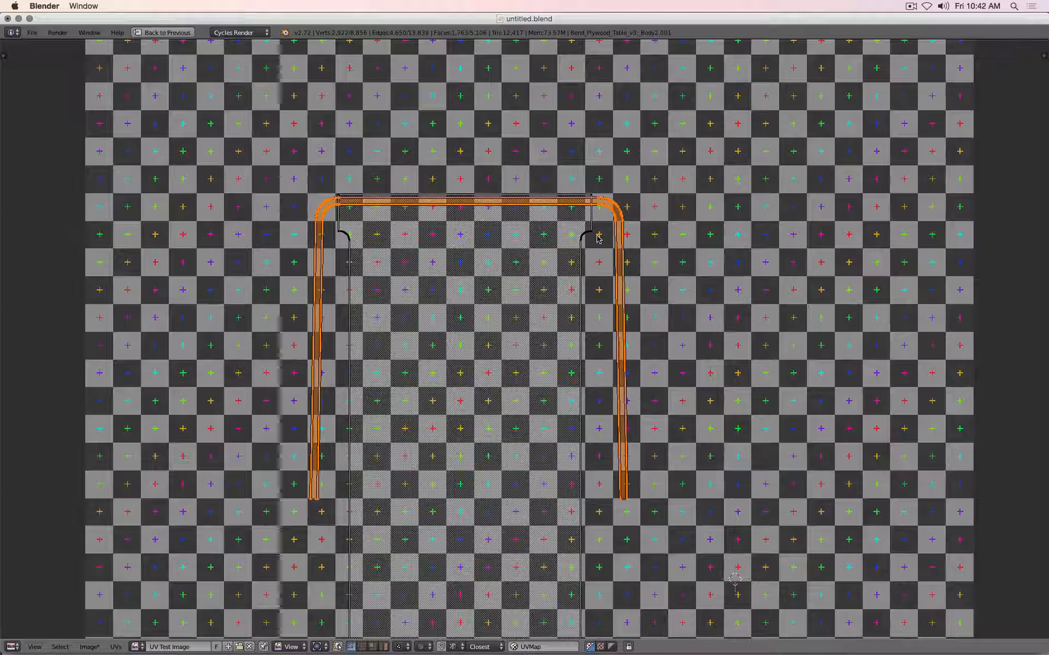
{"action": "key", "text": "s"}
{"action": "left_click", "coordinate": [635, 223]}
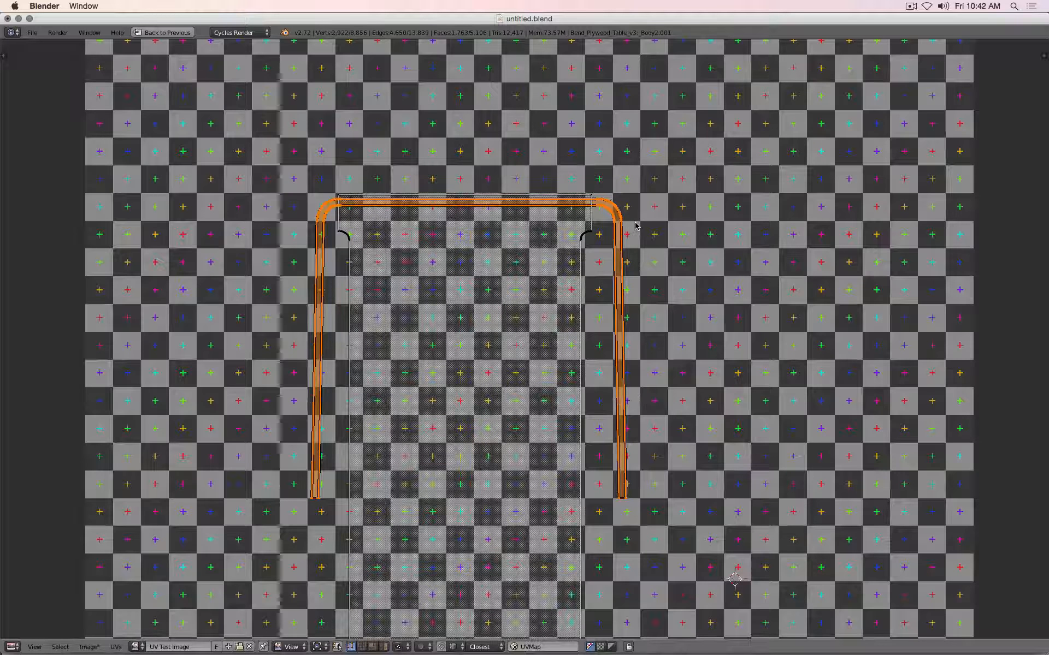
{"action": "key", "text": "g"}
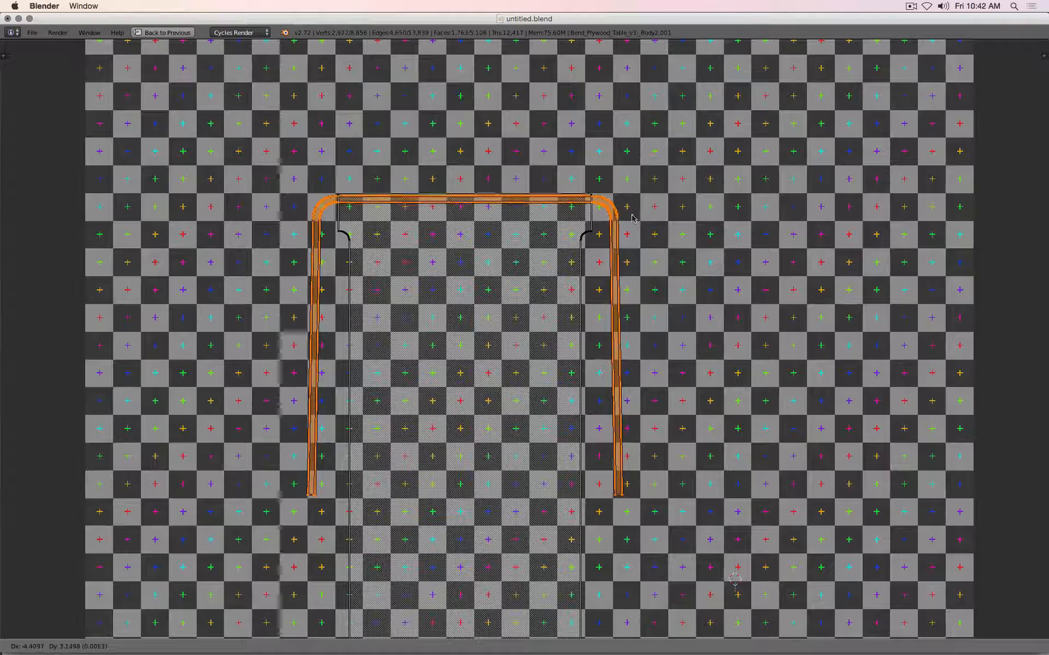
{"action": "left_click", "coordinate": [635, 200]}
Restore the full layout in Object Mode and examine the veneer grain on the table's short and long edges and rounded corners
{"action": "key", "text": "shift+space"}
{"action": "key", "text": "Tab"}
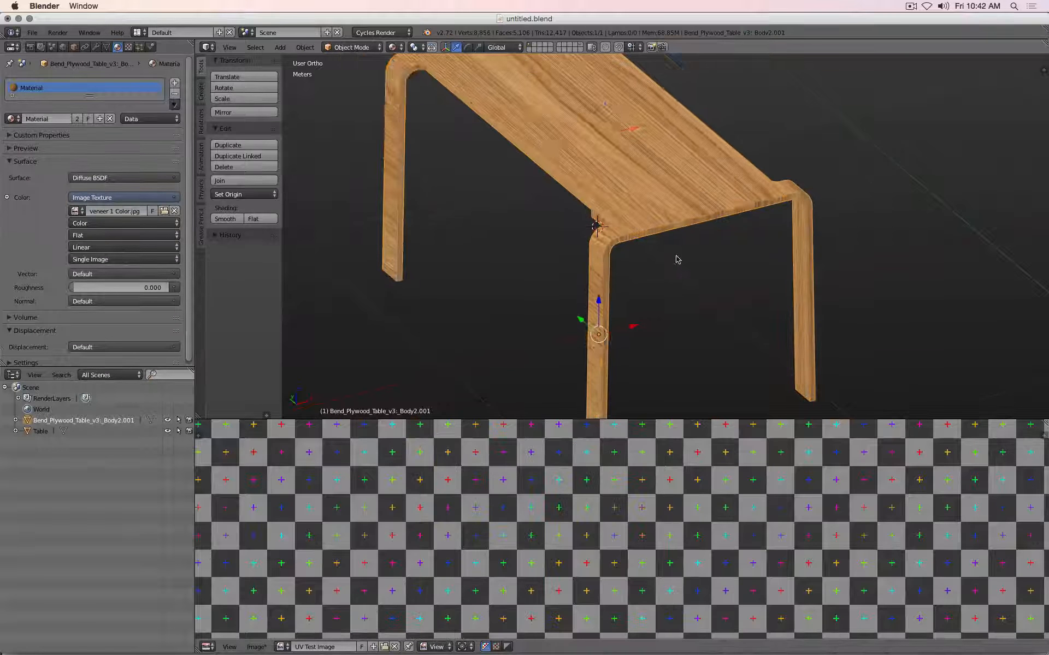
{"action": "scroll", "coordinate": [675, 241], "scroll_direction": "up", "scroll_amount": 5}
{"action": "scroll", "coordinate": [676, 242], "scroll_direction": "up", "scroll_amount": 3}
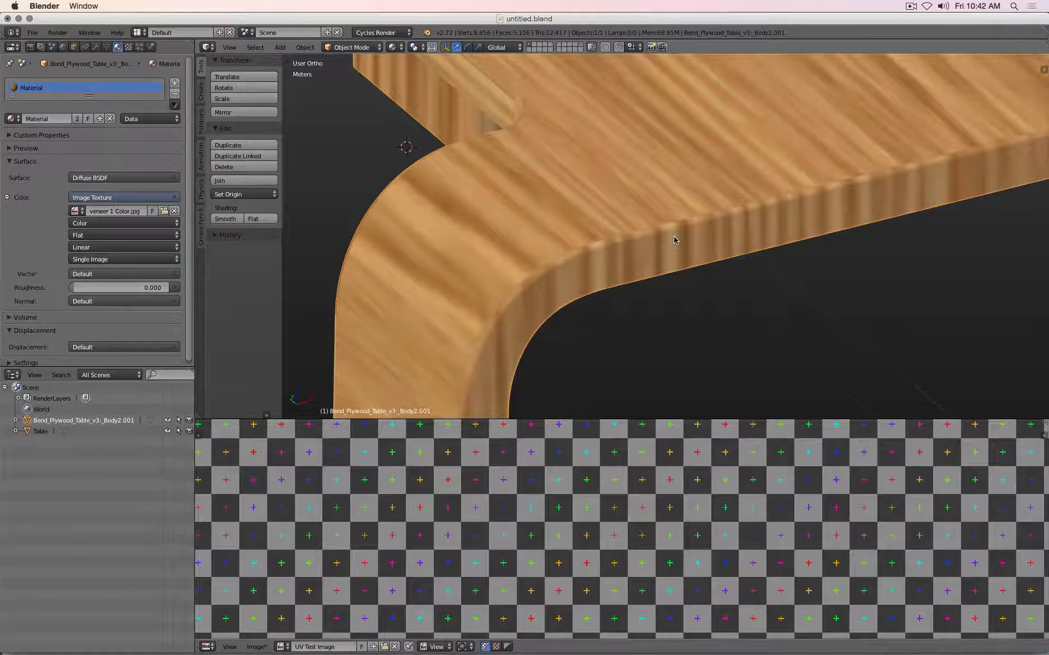
{"action": "scroll", "coordinate": [675, 240], "scroll_direction": "down", "scroll_amount": 6}
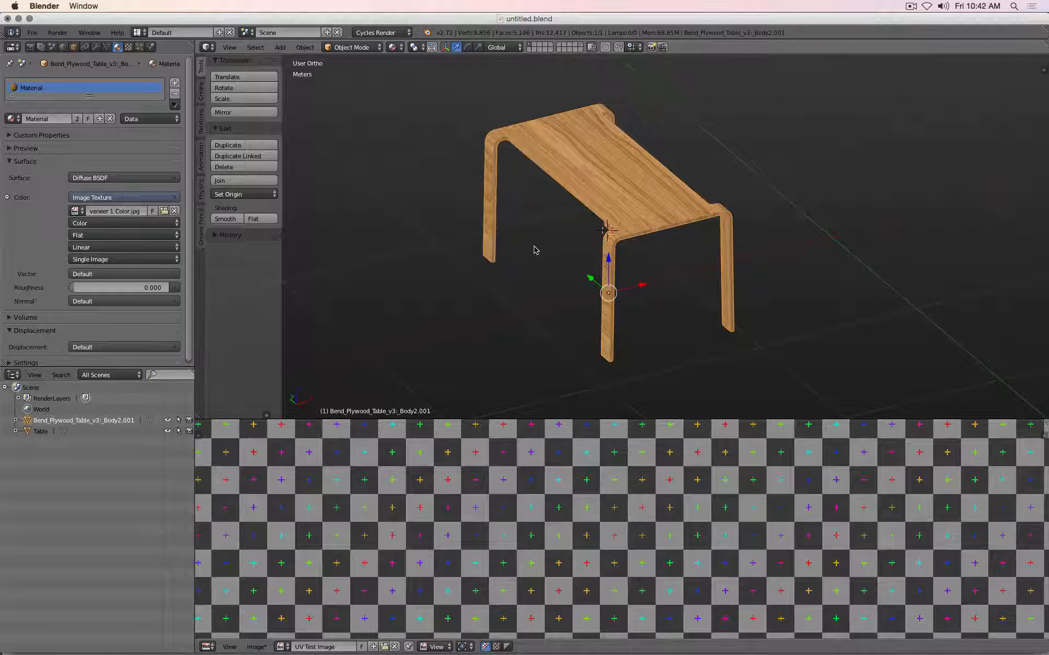
{"action": "middle_click_drag", "start_coordinate": [509, 255], "coordinate": [683, 231]}
{"action": "scroll", "coordinate": [803, 133], "scroll_direction": "up", "scroll_amount": 4}
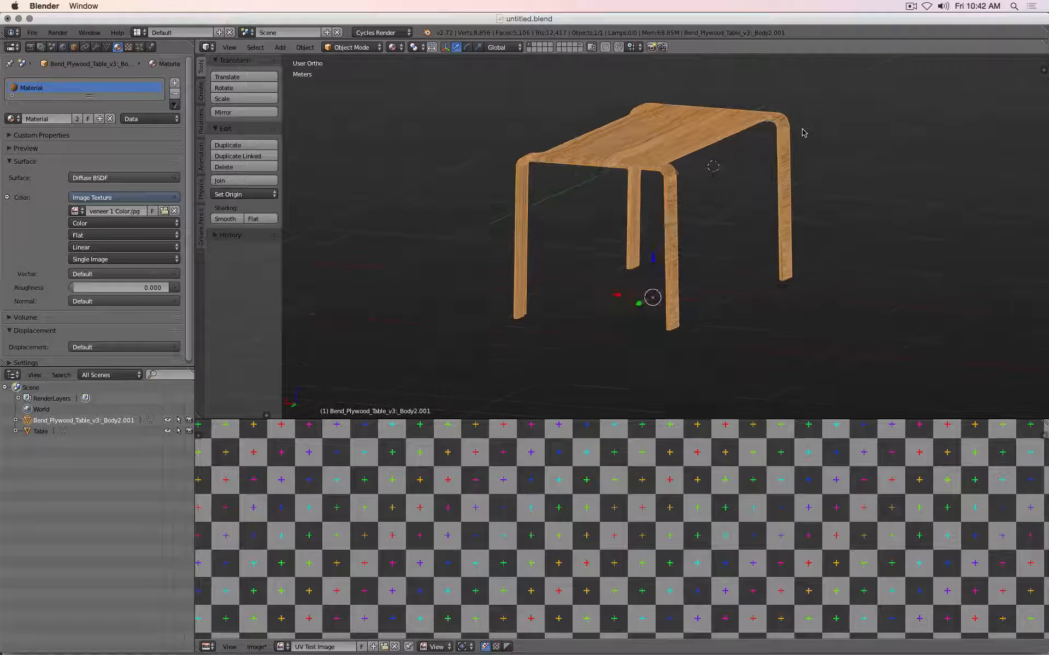
{"action": "middle_click_drag", "start_coordinate": [742, 193], "coordinate": [592, 330], "text": "shift"}
{"action": "scroll", "coordinate": [592, 287], "scroll_direction": "up", "scroll_amount": 4}
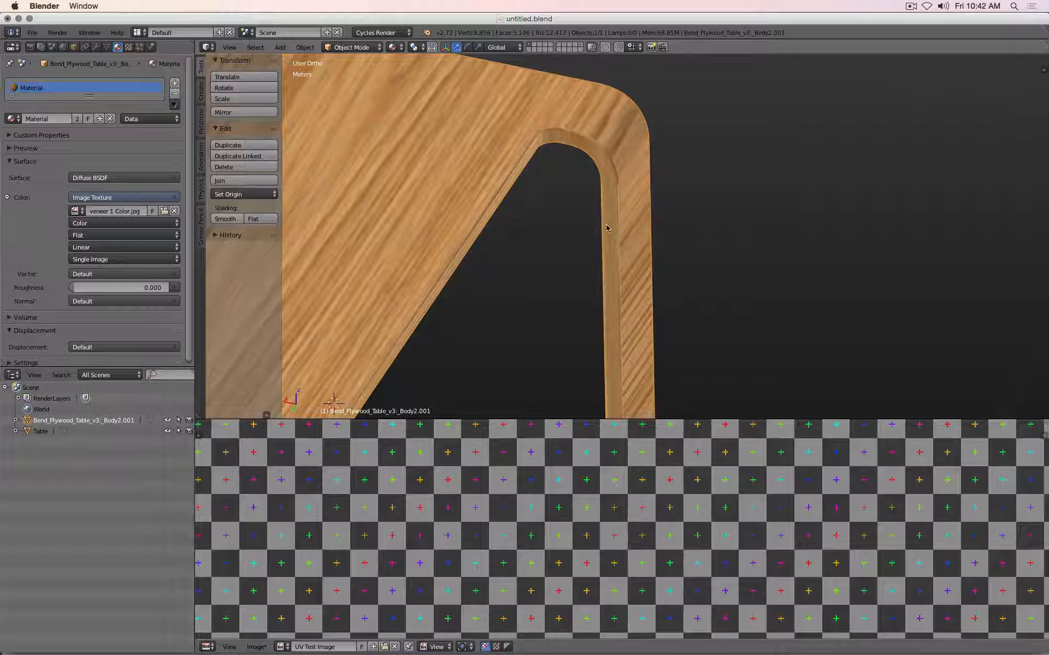
{"action": "scroll", "coordinate": [584, 153], "scroll_direction": "down", "scroll_amount": 2}
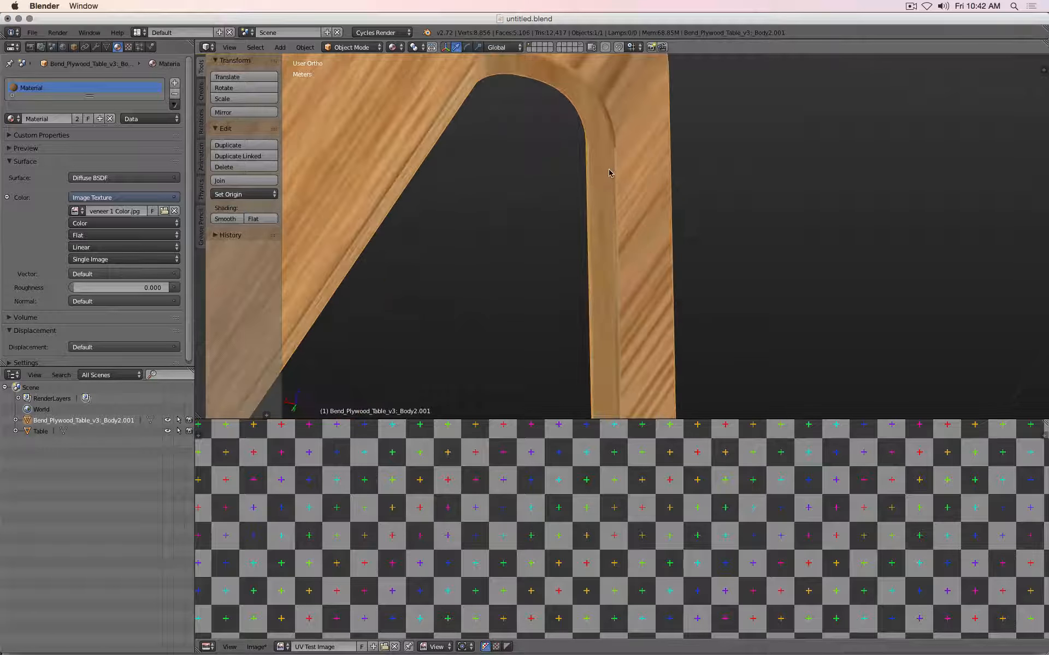
In Edit Mode, clear the selection and box-select the edge faces along one long side of the table in wireframe top view
{"action": "key", "text": "Tab"}
{"action": "scroll", "coordinate": [644, 230], "scroll_direction": "down", "scroll_amount": 4}
{"action": "scroll", "coordinate": [560, 243], "scroll_direction": "up", "scroll_amount": 2}
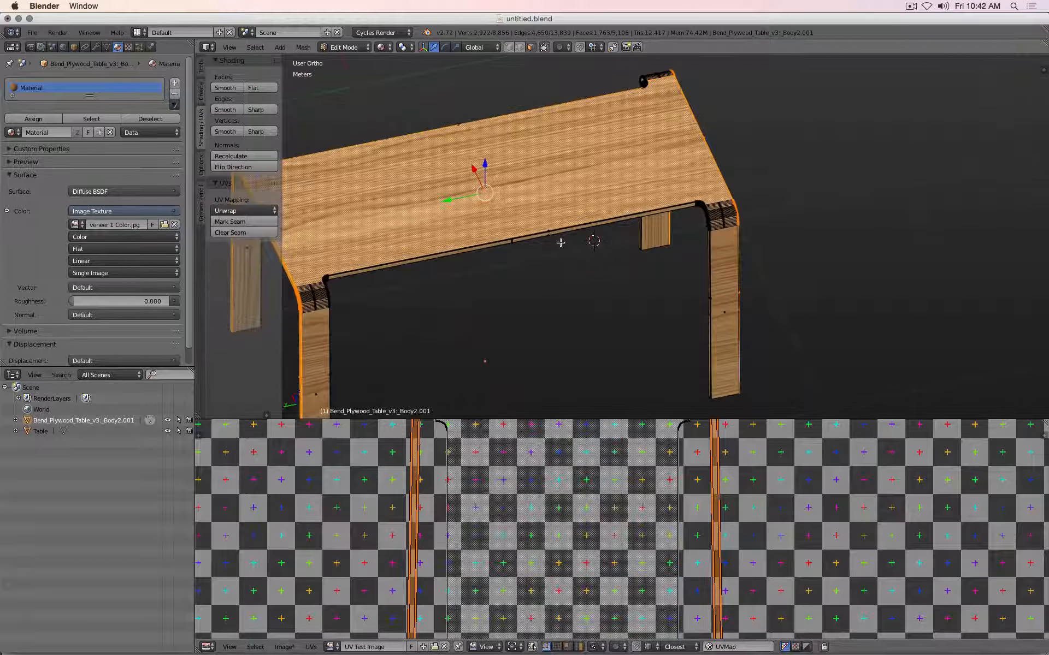
{"action": "key", "text": "KP_7"}
{"action": "key", "text": "z"}
{"action": "scroll", "coordinate": [622, 282], "scroll_direction": "down", "scroll_amount": 3}
{"action": "scroll", "coordinate": [621, 281], "scroll_direction": "up", "scroll_amount": 2}
{"action": "key", "text": "a"}
{"action": "key", "text": "b"}
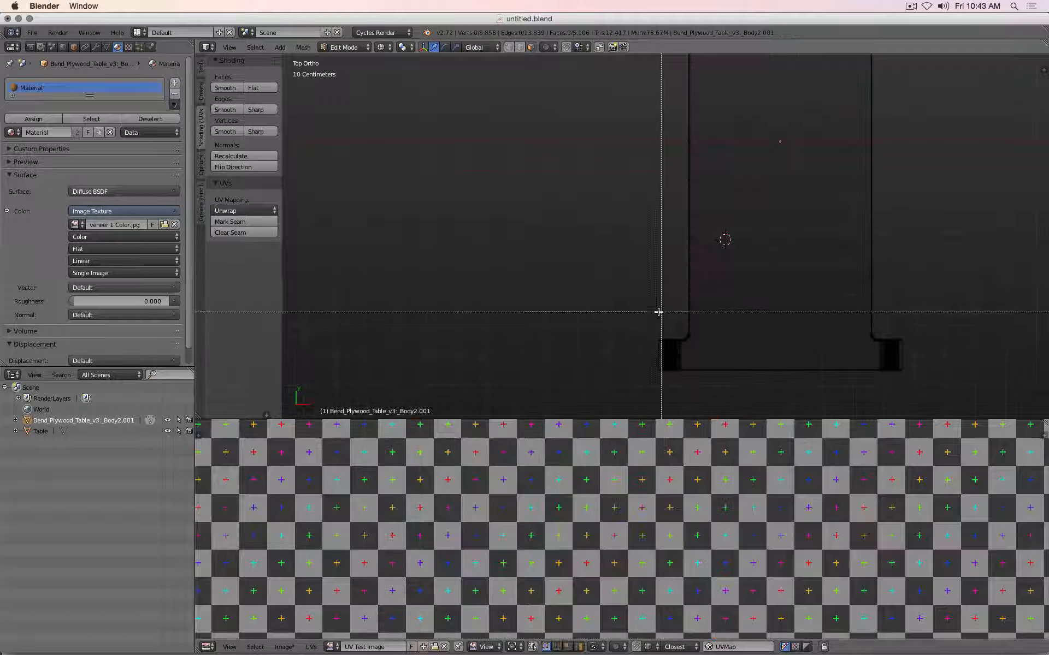
{"action": "left_click_drag", "start_coordinate": [625, 306], "coordinate": [696, 345]}
{"action": "scroll", "coordinate": [672, 275], "scroll_direction": "up", "scroll_amount": 3}
{"action": "key", "text": "b"}
{"action": "mouse_move", "coordinate": [640, 275]}
{"action": "left_mouse_down"}
{"action": "mouse_move", "coordinate": [667, 330]}
{"action": "mouse_move", "coordinate": [684, 340]}
{"action": "left_mouse_up"}
{"action": "middle_click_drag", "start_coordinate": [693, 245], "coordinate": [674, 367], "text": "shift"}
{"action": "key", "text": "b"}
{"action": "left_click_drag", "start_coordinate": [602, 203], "coordinate": [639, 216]}
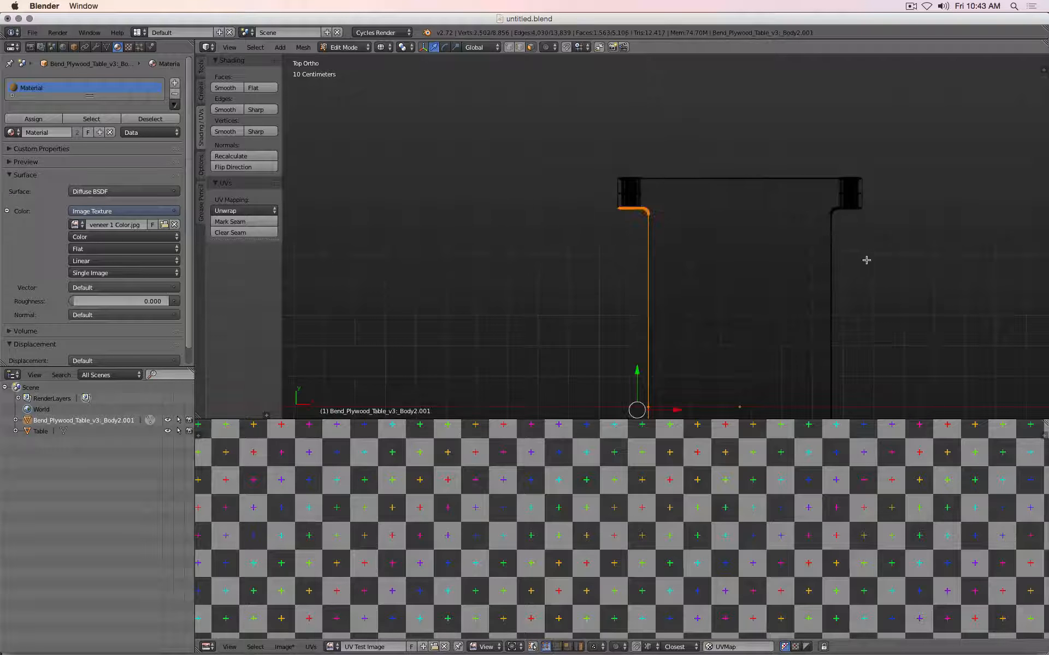
Add the edge faces along the opposite long side of the table, including its corners, to the selection
{"action": "middle_click_drag", "start_coordinate": [866, 260], "coordinate": [726, 222], "text": "shift"}
{"action": "middle_click_drag", "start_coordinate": [747, 355], "coordinate": [744, 190], "text": "shift"}
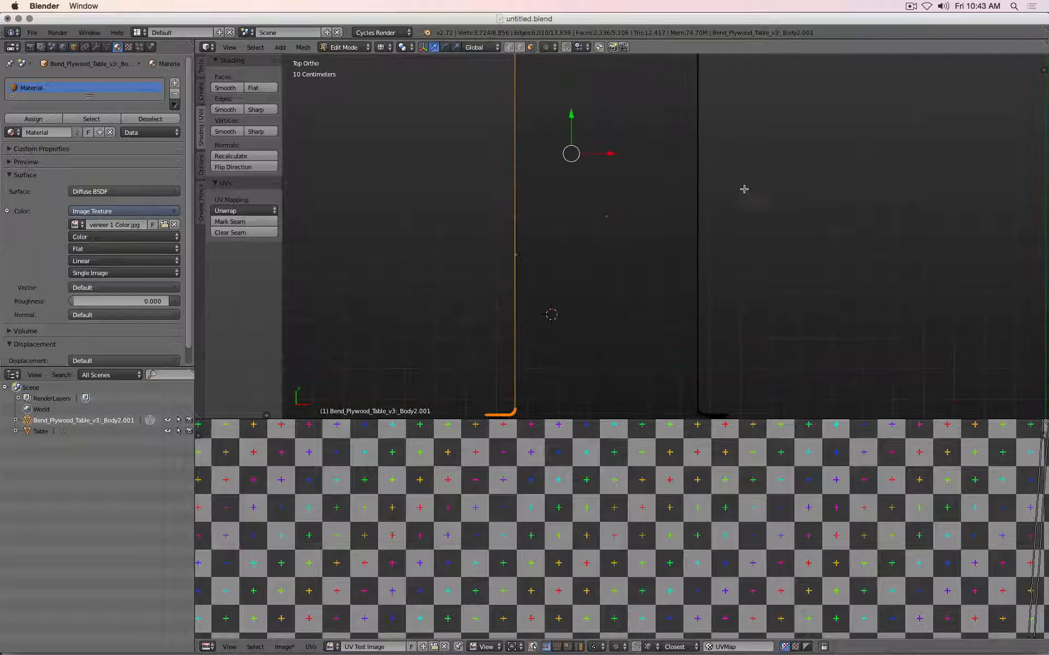
{"action": "key", "text": "b"}
{"action": "left_click_drag", "start_coordinate": [679, 192], "coordinate": [730, 244]}
{"action": "key", "text": "b"}
{"action": "left_click_drag", "start_coordinate": [691, 161], "coordinate": [722, 237]}
{"action": "key", "text": "b"}
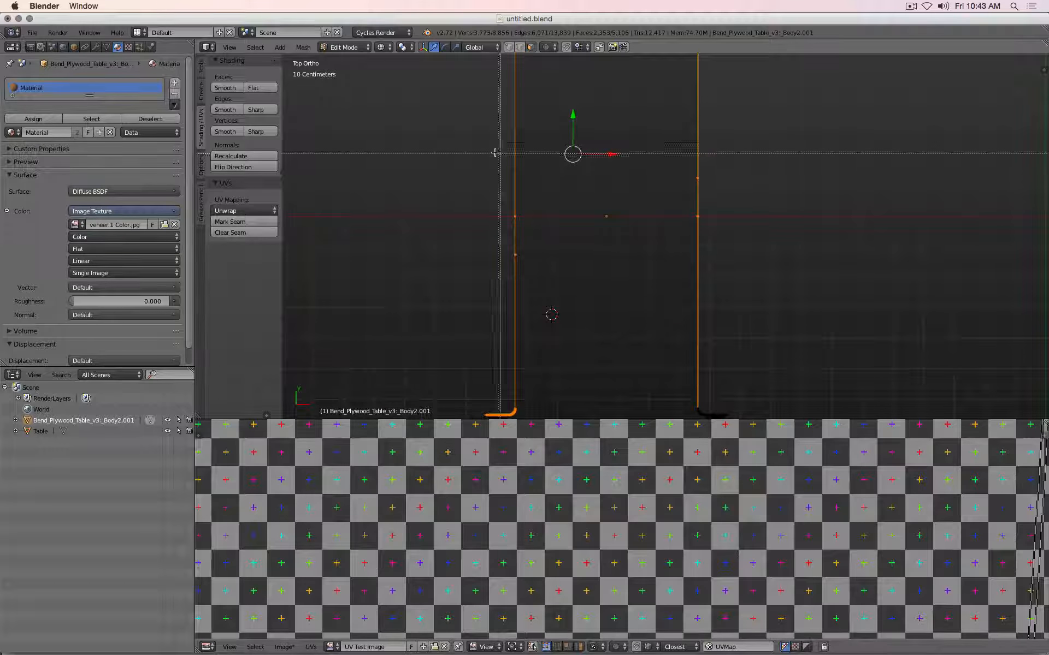
{"action": "left_click_drag", "start_coordinate": [487, 157], "coordinate": [529, 255]}
{"action": "middle_click_drag", "start_coordinate": [852, 309], "coordinate": [827, 205], "text": "shift"}
{"action": "key", "text": "b"}
{"action": "mouse_move", "coordinate": [647, 269]}
{"action": "left_mouse_down"}
{"action": "mouse_move", "coordinate": [709, 309]}
{"action": "mouse_move", "coordinate": [733, 307]}
{"action": "left_mouse_up"}
Unwrap the selected long-side edge faces by projecting them from the right orthographic view
{"action": "key", "text": "KP_3"}
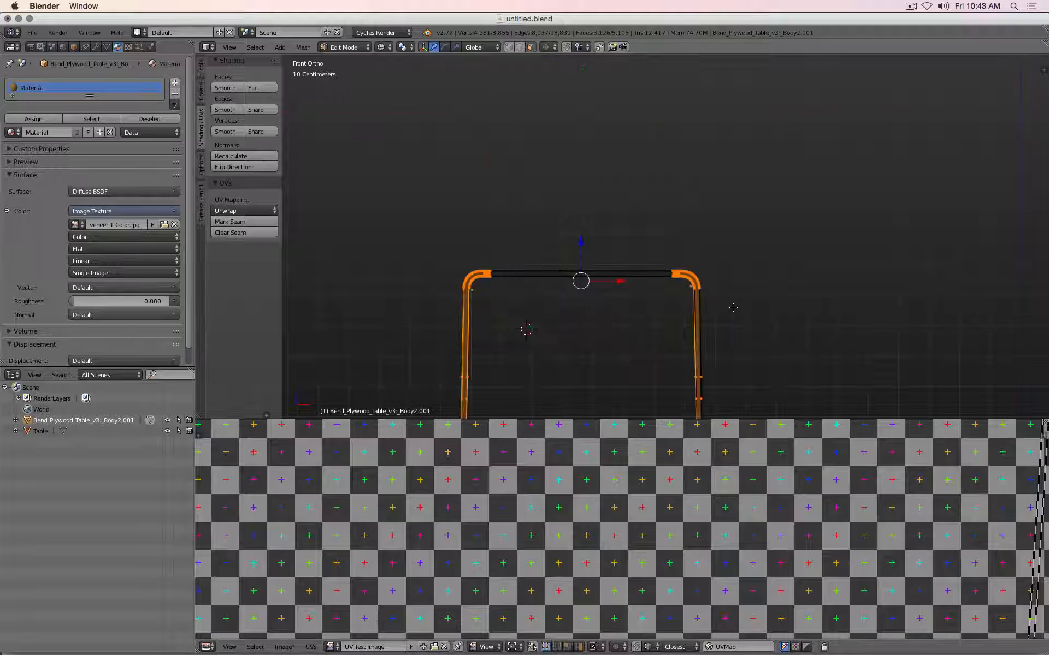
{"action": "scroll", "coordinate": [733, 307], "scroll_direction": "up", "scroll_amount": 3}
{"action": "scroll", "coordinate": [742, 297], "scroll_direction": "down", "scroll_amount": 3}
{"action": "middle_click_drag", "start_coordinate": [744, 296], "coordinate": [680, 239], "text": "shift"}
{"action": "scroll", "coordinate": [679, 240], "scroll_direction": "up", "scroll_amount": 2}
{"action": "key", "text": "u"}
{"action": "left_click", "coordinate": [679, 240]}
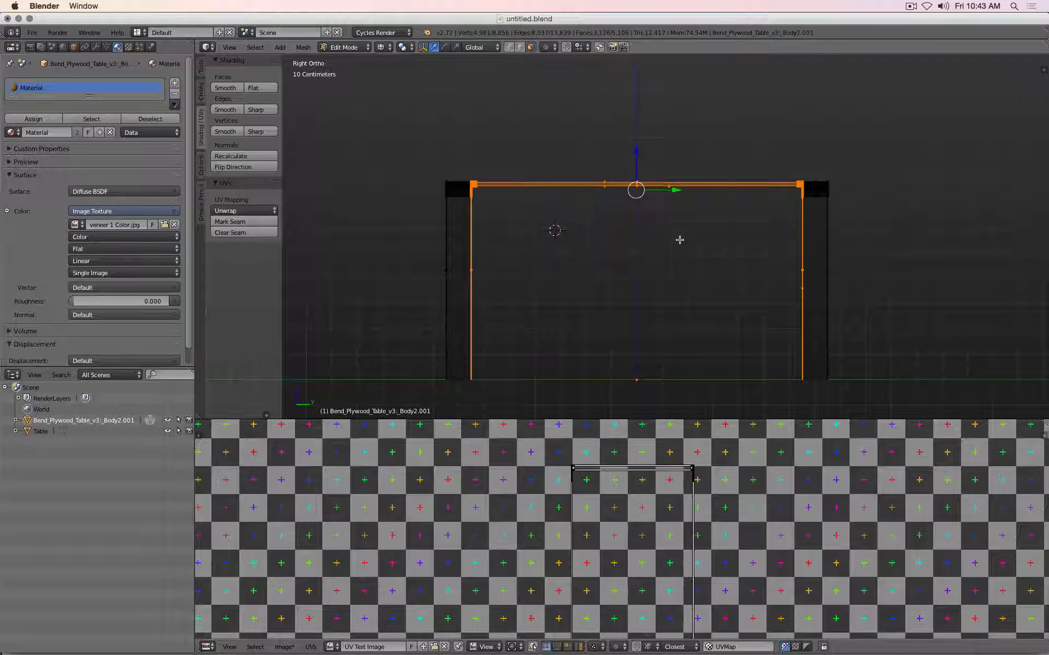
Leave Edit Mode and display the table with Material viewport shading
{"action": "scroll", "coordinate": [692, 500], "scroll_direction": "up", "scroll_amount": 2}
{"action": "scroll", "coordinate": [691, 500], "scroll_direction": "up", "scroll_amount": 2}
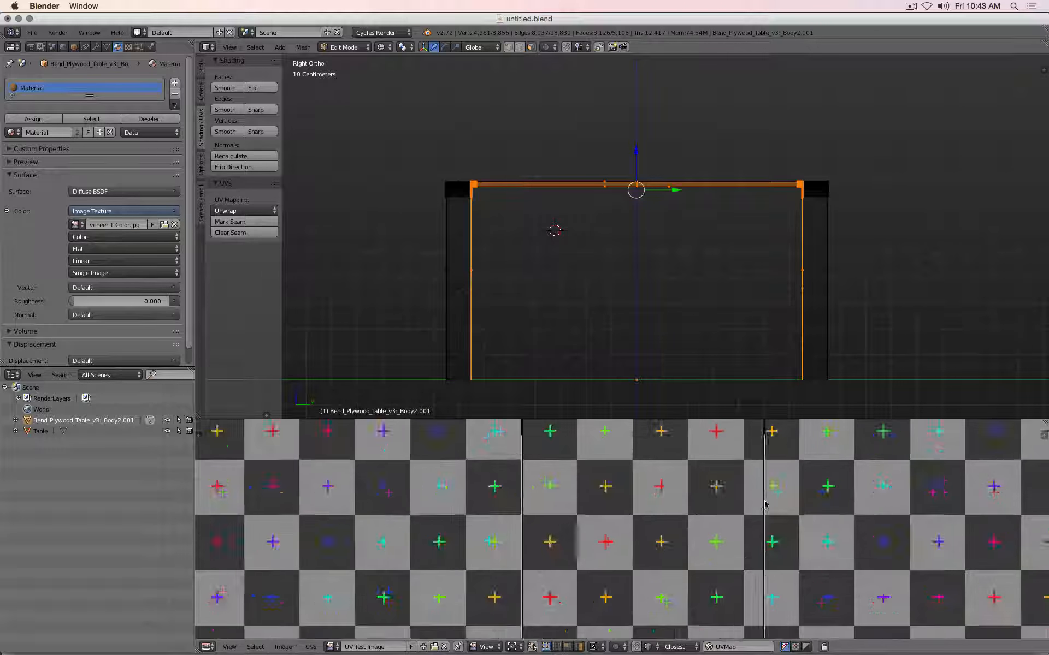
{"action": "key", "text": "Tab"}
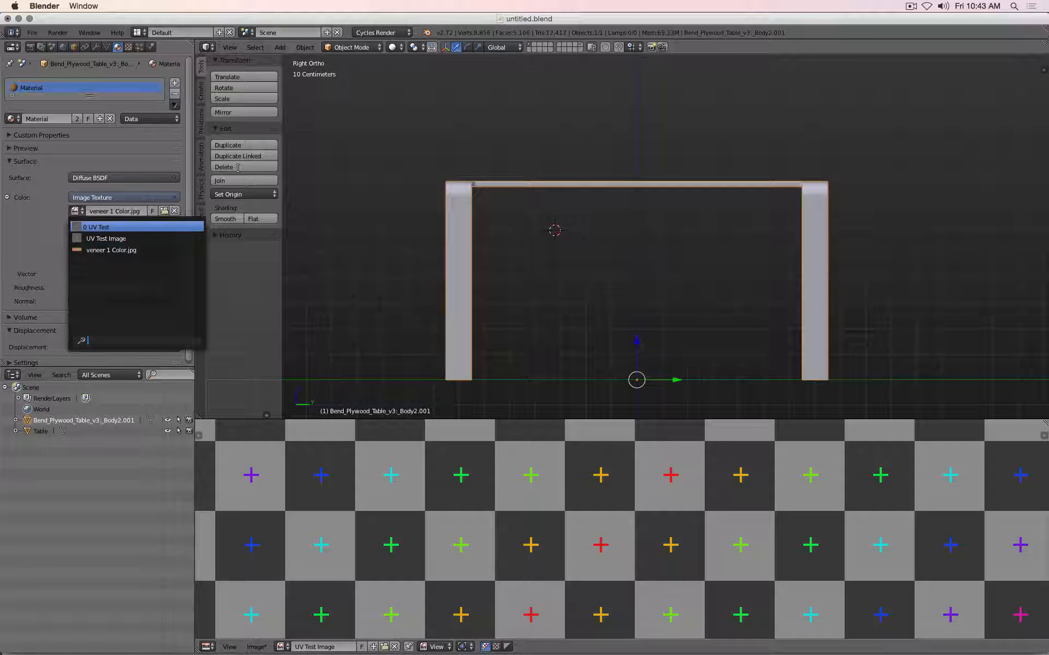
{"action": "left_click", "coordinate": [393, 47]}
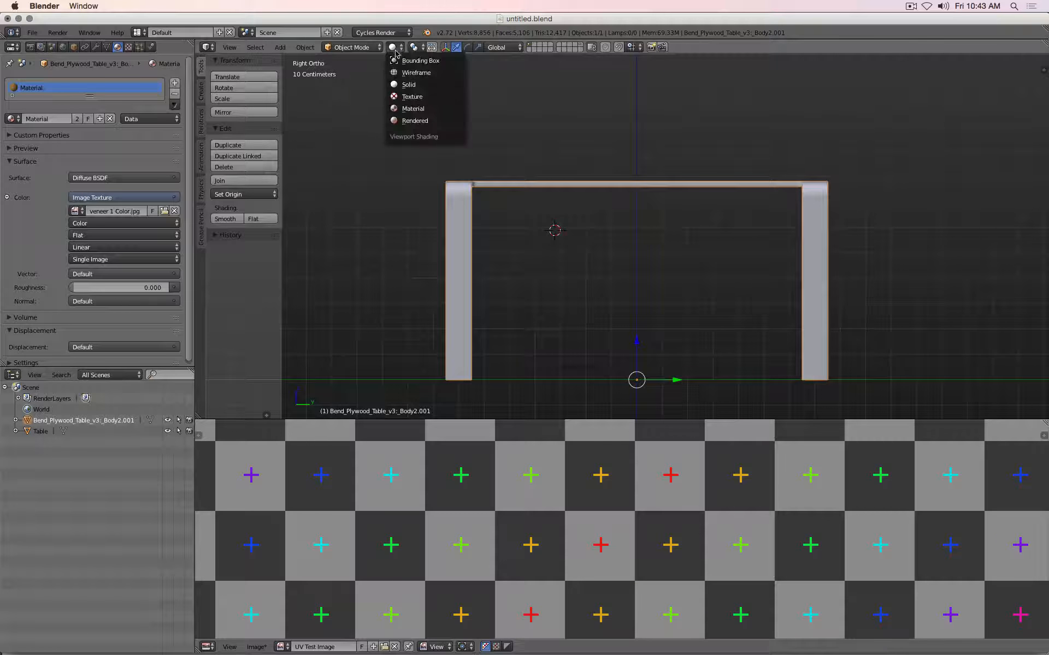
{"action": "left_click", "coordinate": [413, 109]}
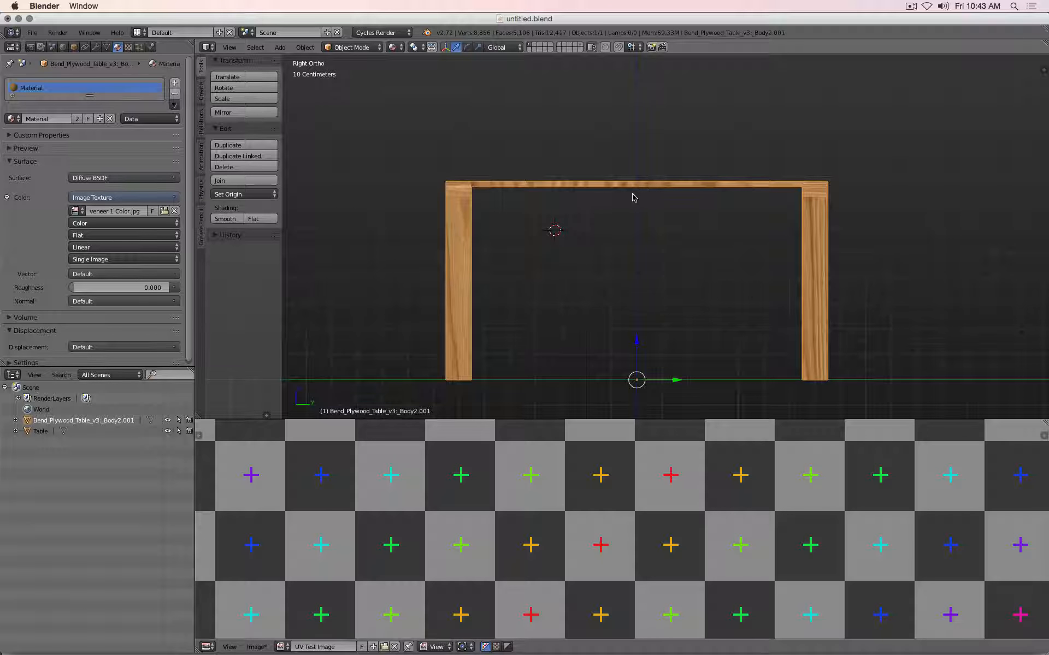
Examine the veneer texture on the table's long edge, rounded corner and legs from several angles
{"action": "middle_click_drag", "start_coordinate": [634, 198], "coordinate": [852, 169]}
{"action": "scroll", "coordinate": [803, 204], "scroll_direction": "up", "scroll_amount": 5}
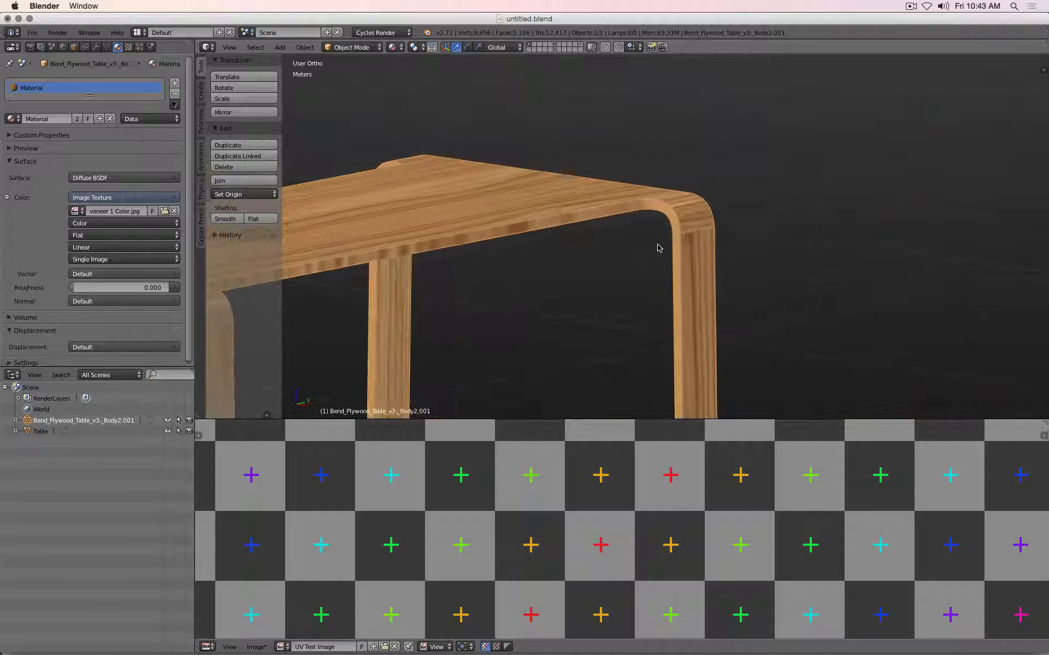
{"action": "scroll", "coordinate": [659, 247], "scroll_direction": "up", "scroll_amount": 3}
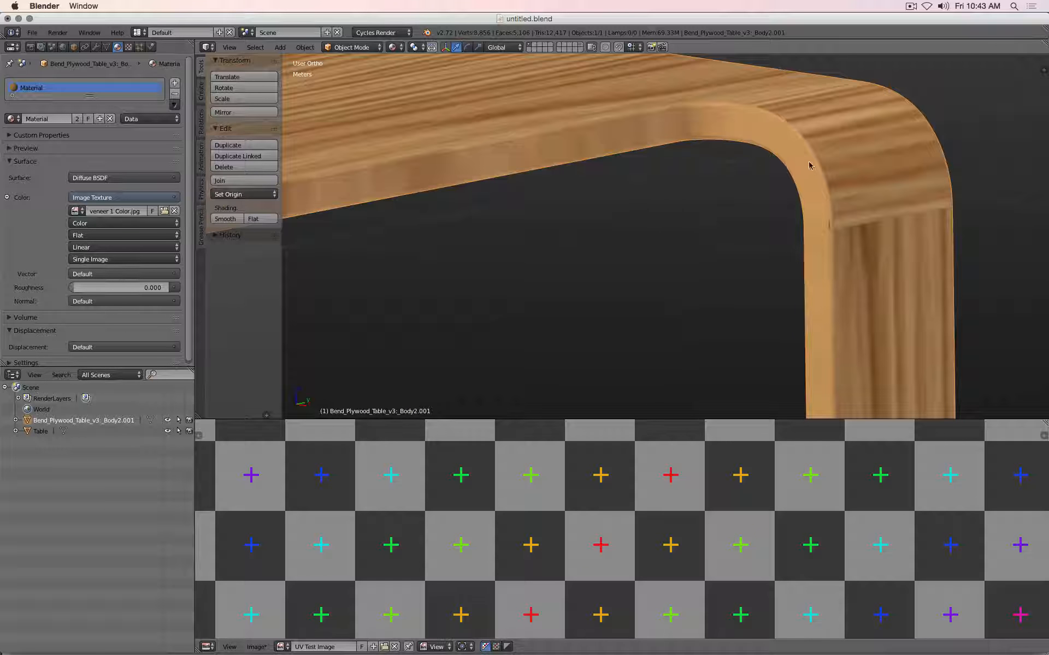
{"action": "scroll", "coordinate": [510, 171], "scroll_direction": "down", "scroll_amount": 10}
{"action": "middle_click_drag", "start_coordinate": [444, 220], "coordinate": [344, 226]}
{"action": "middle_click_drag", "start_coordinate": [732, 225], "coordinate": [671, 222]}
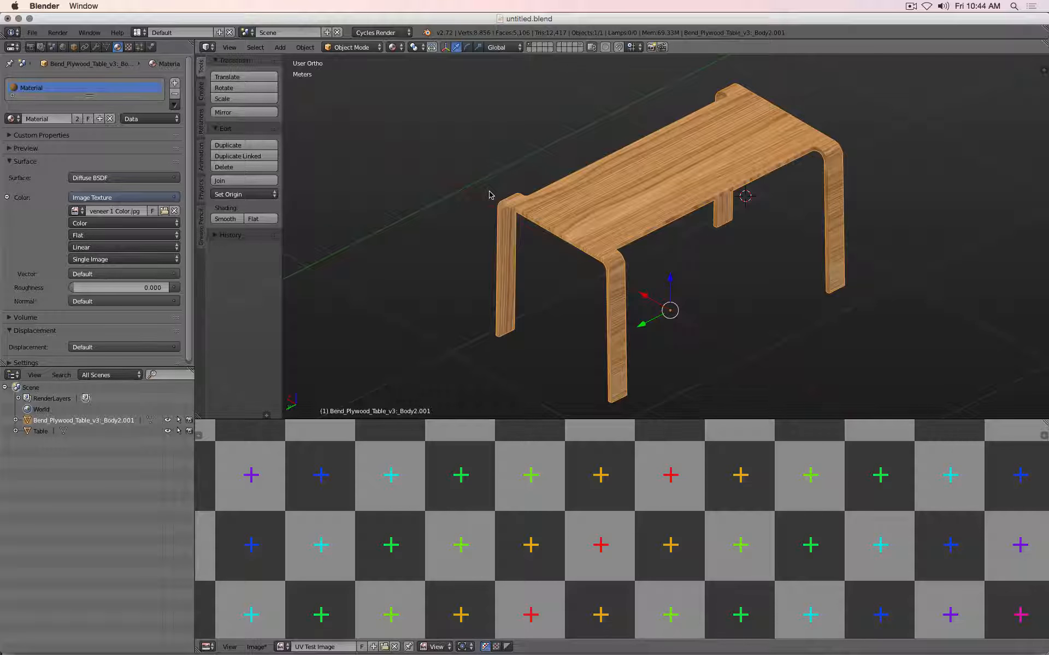
Switch to Fusion 360 and highlight the table's edge-rounding fillet and inner-corner fillet features to inspect them
{"action": "key", "text": "super+Tab"}
{"action": "key", "text": "super+Tab"}
{"action": "key", "text": "super+Tab"}
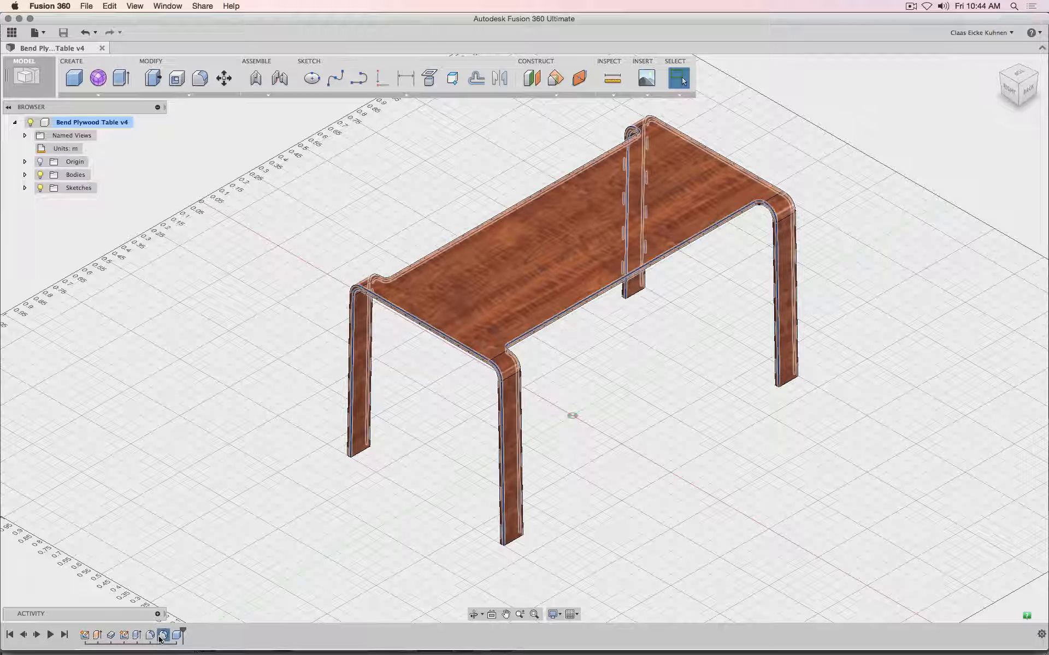
{"action": "scroll", "coordinate": [844, 317], "scroll_direction": "up", "scroll_amount": 5}
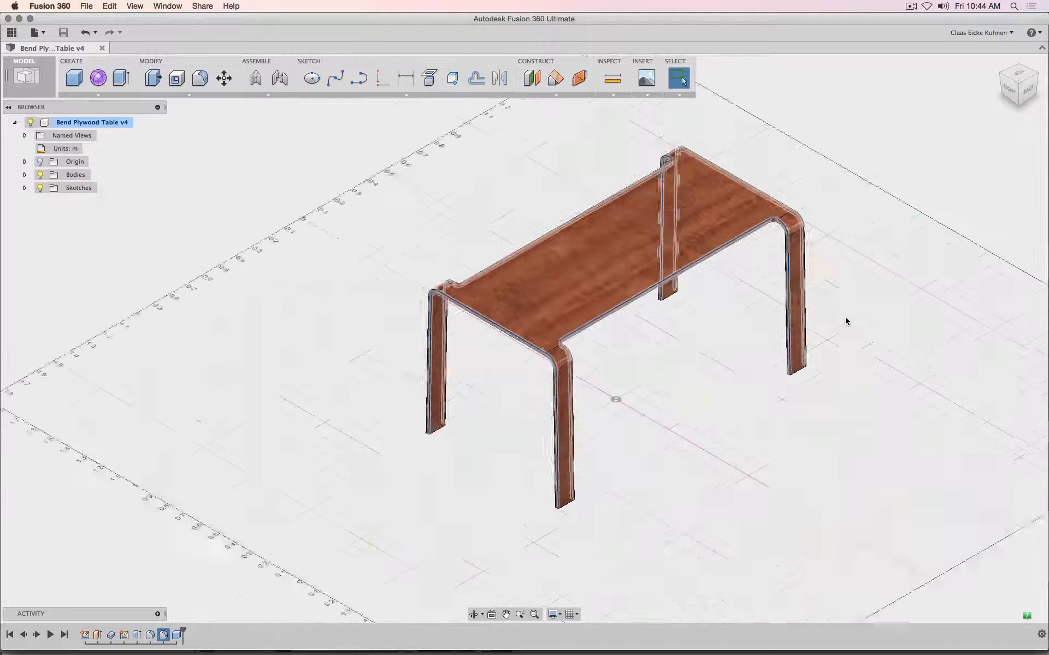
{"action": "scroll", "coordinate": [728, 252], "scroll_direction": "up", "scroll_amount": 3}
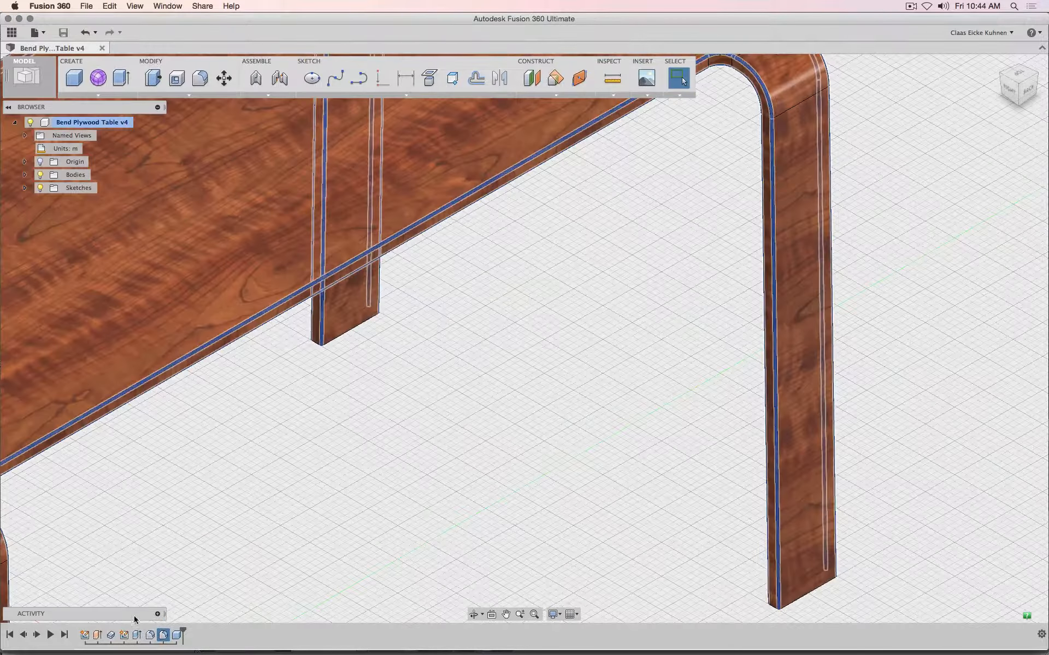
{"action": "left_click", "coordinate": [150, 636], "text": "shift"}
{"action": "scroll", "coordinate": [492, 512], "scroll_direction": "down", "scroll_amount": 3}
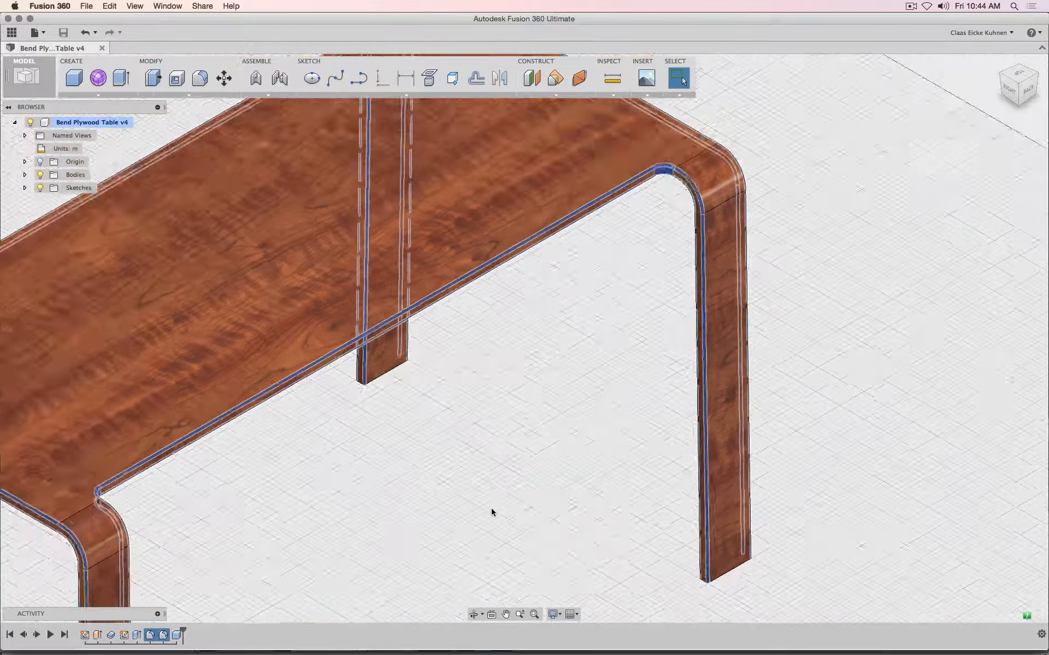
{"action": "scroll", "coordinate": [490, 508], "scroll_direction": "down", "scroll_amount": 2}
{"action": "scroll", "coordinate": [480, 509], "scroll_direction": "up", "scroll_amount": 2}
{"action": "scroll", "coordinate": [345, 515], "scroll_direction": "up", "scroll_amount": 3}
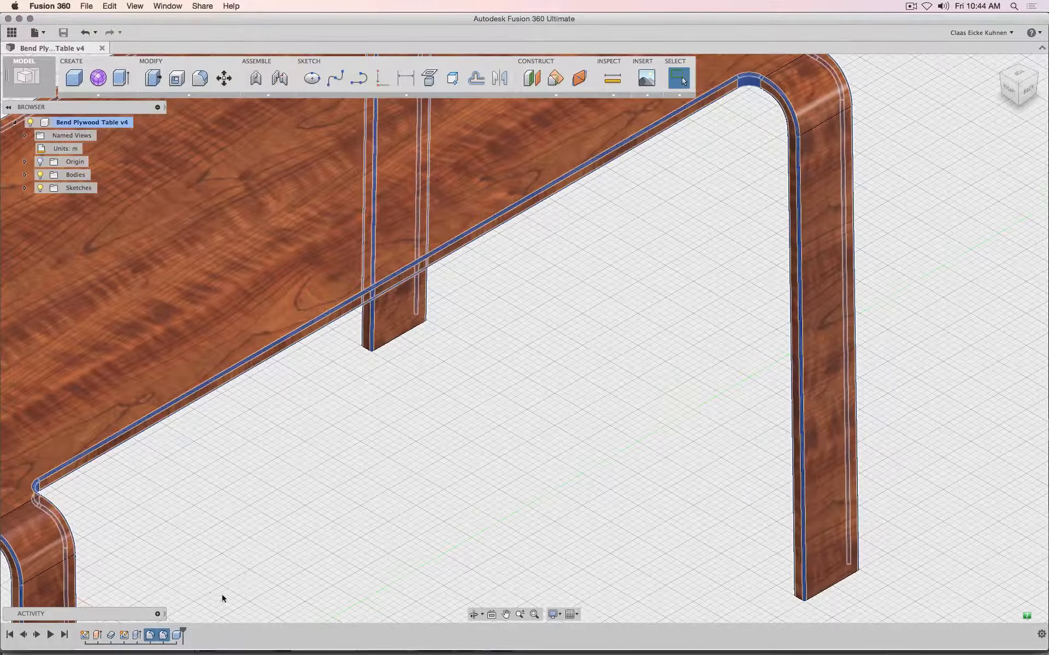
Suppress the last fillet feature, which rounds the long outline edges of the tabletop and legs
{"action": "left_click", "coordinate": [215, 562]}
{"action": "left_click", "coordinate": [149, 636]}
{"action": "left_click", "coordinate": [229, 552]}
{"action": "left_click", "coordinate": [162, 635]}
{"action": "right_click", "coordinate": [163, 636]}
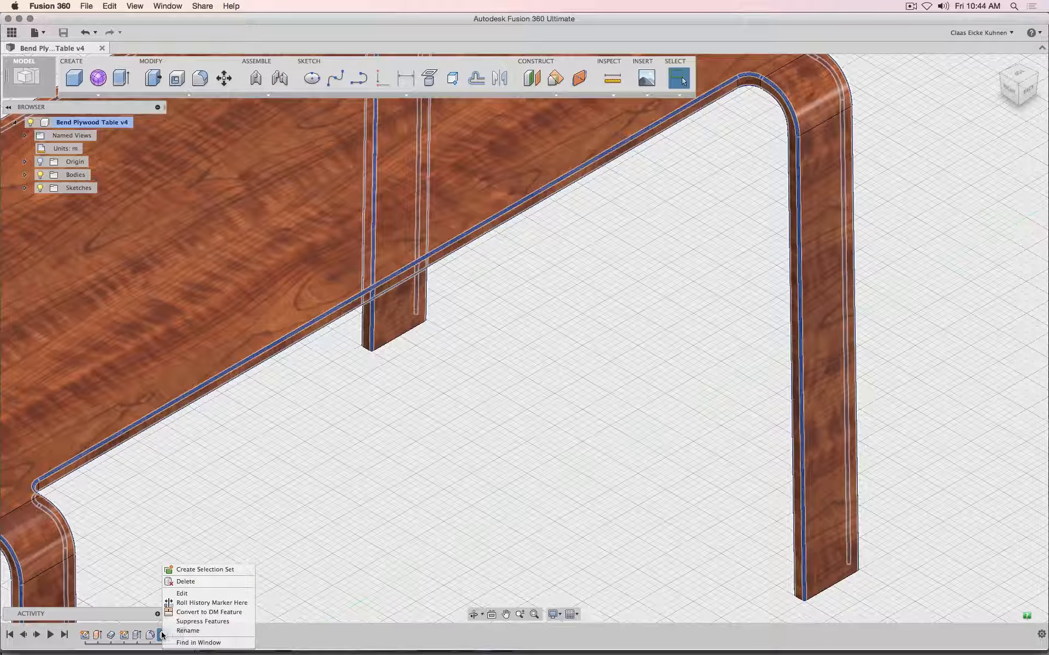
{"action": "left_click", "coordinate": [203, 622]}
{"action": "scroll", "coordinate": [487, 445], "scroll_direction": "down", "scroll_amount": 5}
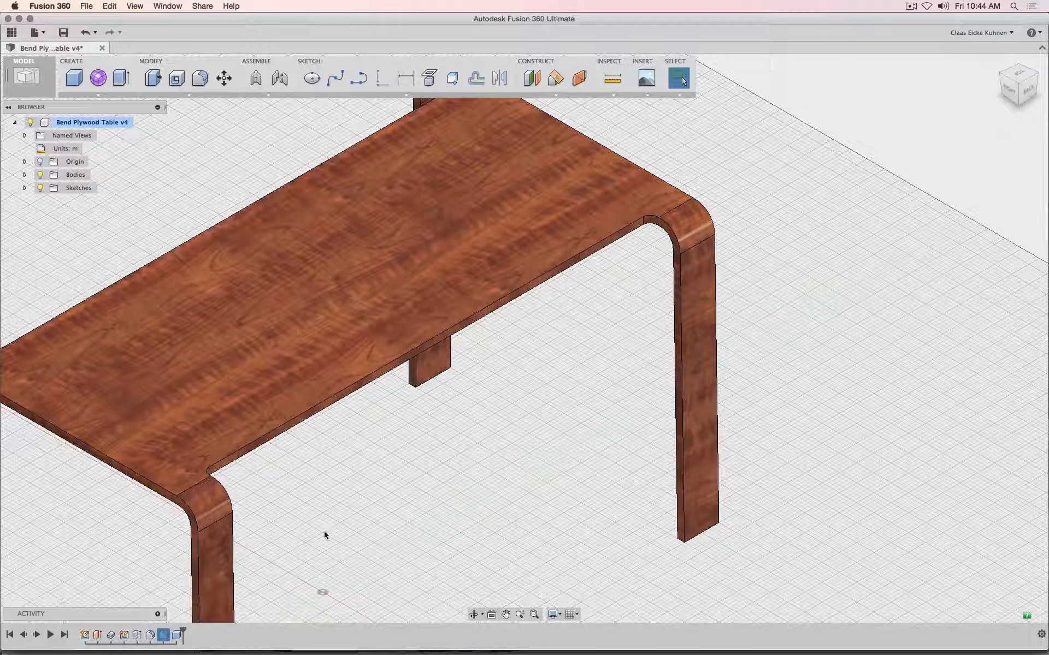
Check the inner-corner fillet up close and export the table to the Desktop as a STEP file named Table 2
{"action": "left_click", "coordinate": [151, 635]}
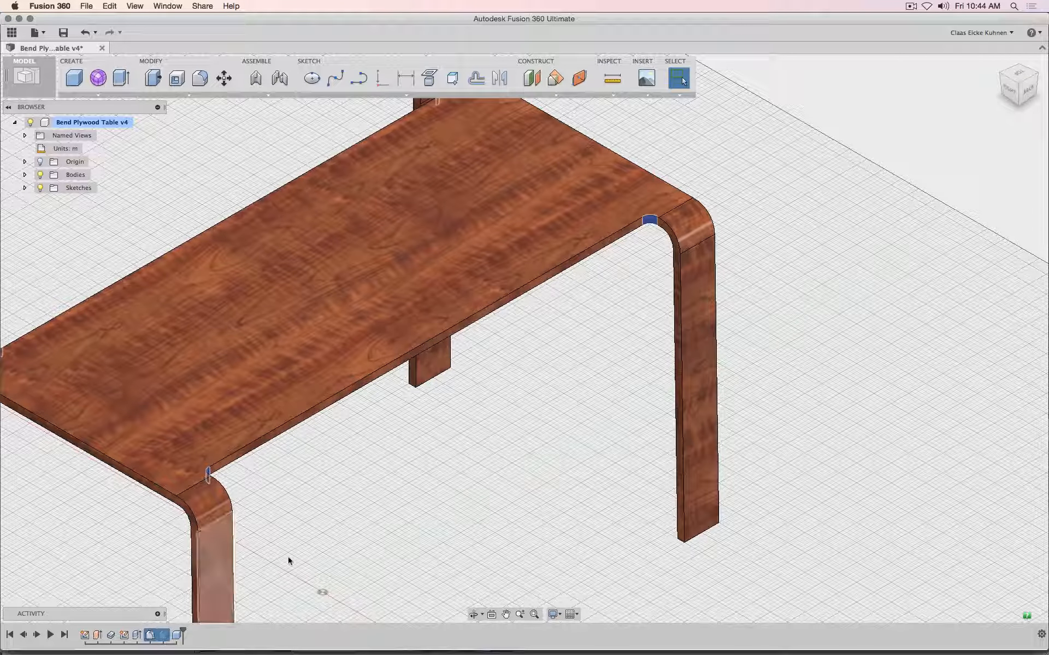
{"action": "scroll", "coordinate": [651, 219], "scroll_direction": "up", "scroll_amount": 8}
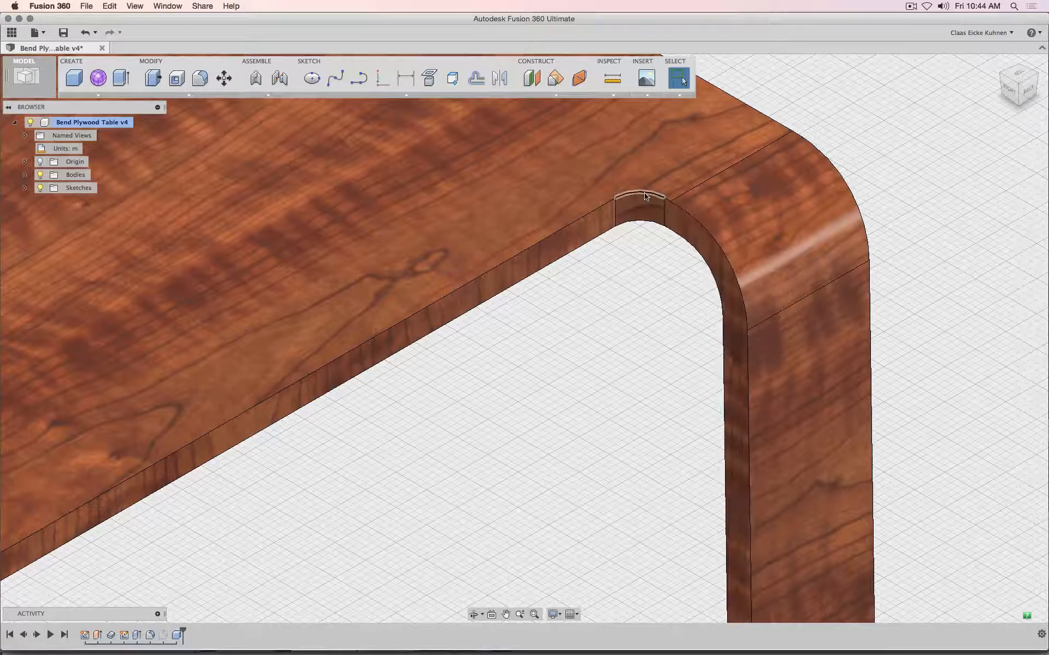
{"action": "scroll", "coordinate": [630, 295], "scroll_direction": "down", "scroll_amount": 5}
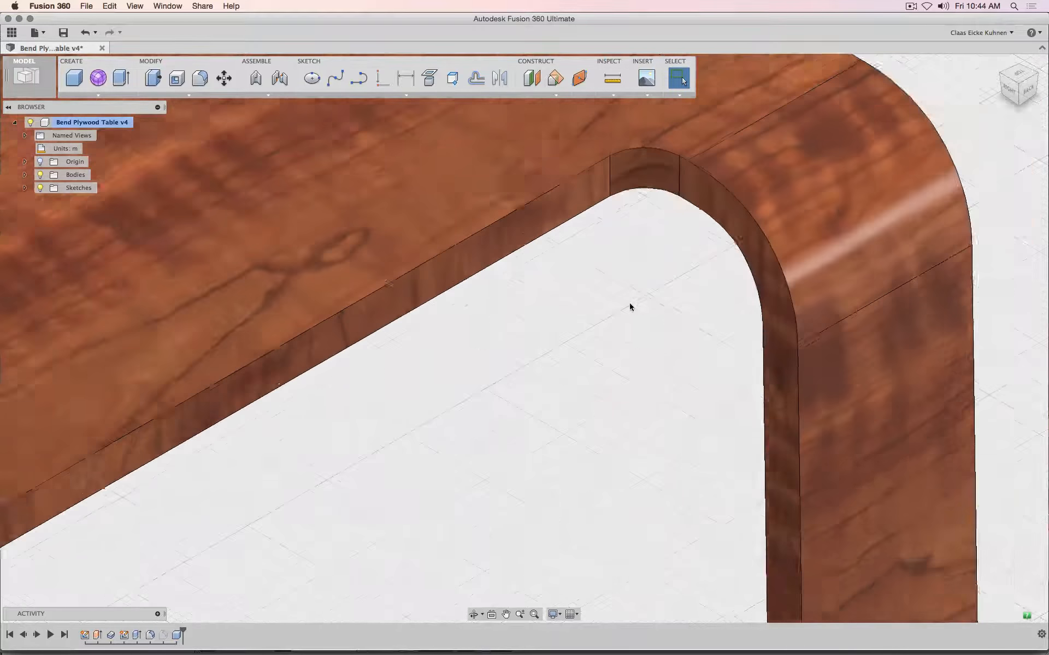
{"action": "scroll", "coordinate": [630, 307], "scroll_direction": "down", "scroll_amount": 6}
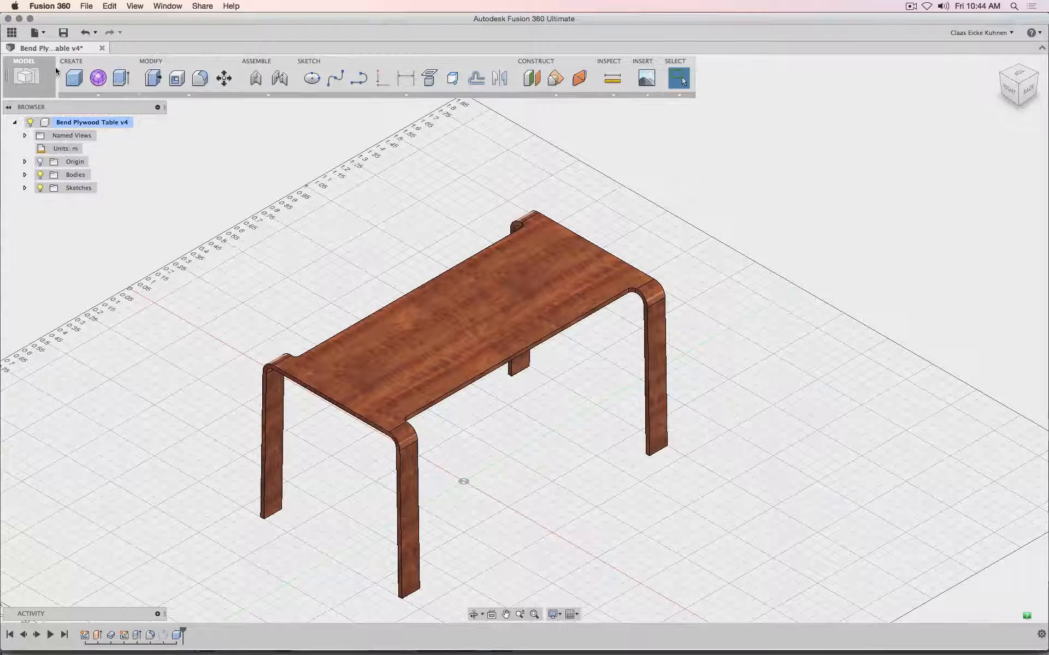
{"action": "left_click", "coordinate": [46, 34]}
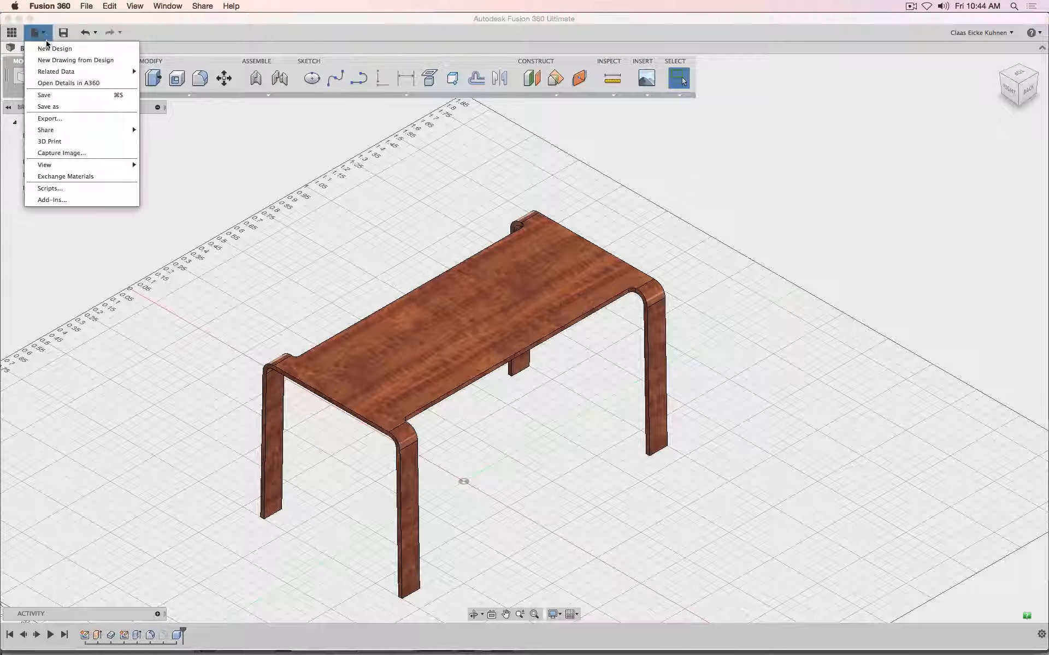
{"action": "left_click", "coordinate": [58, 119]}
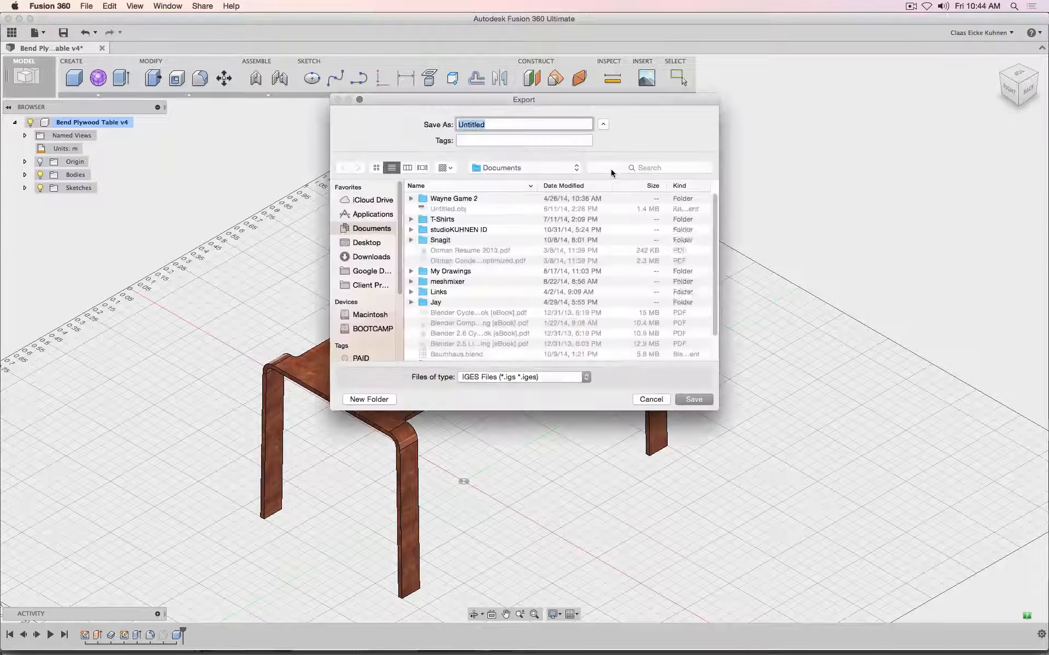
{"action": "left_click", "coordinate": [523, 380]}
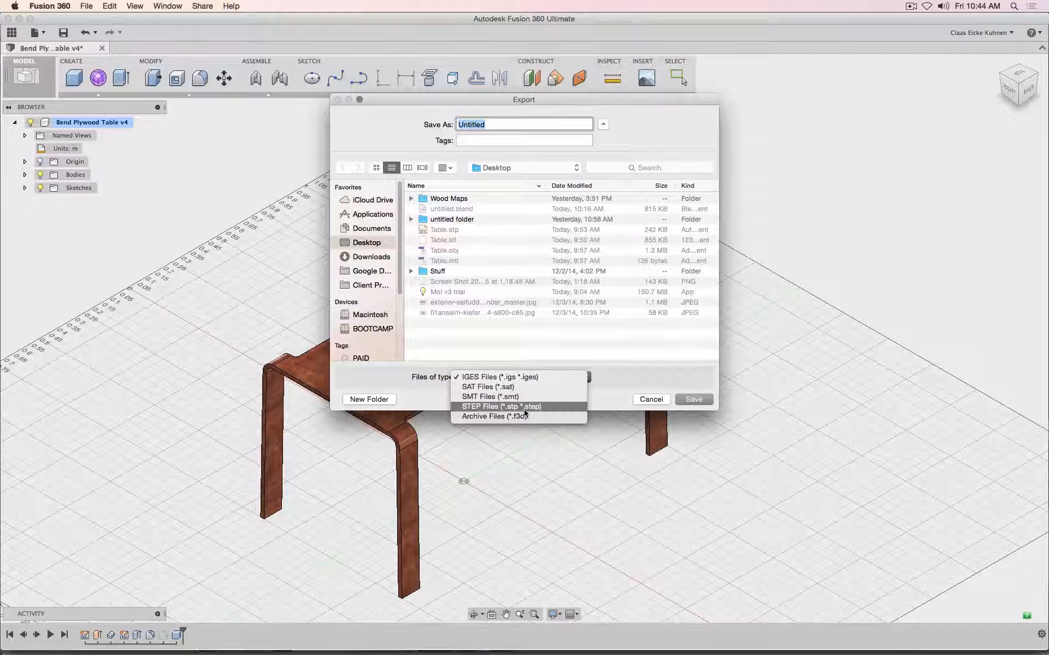
{"action": "left_click", "coordinate": [525, 407]}
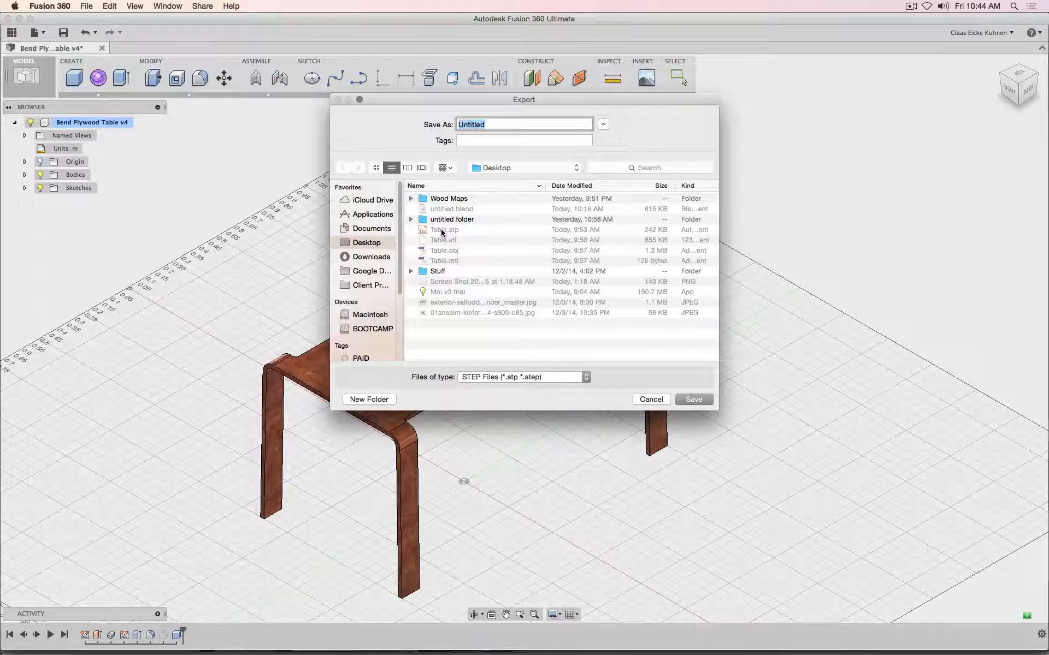
{"action": "type", "text": "Table 2"}
{"action": "left_click", "coordinate": [694, 400]}
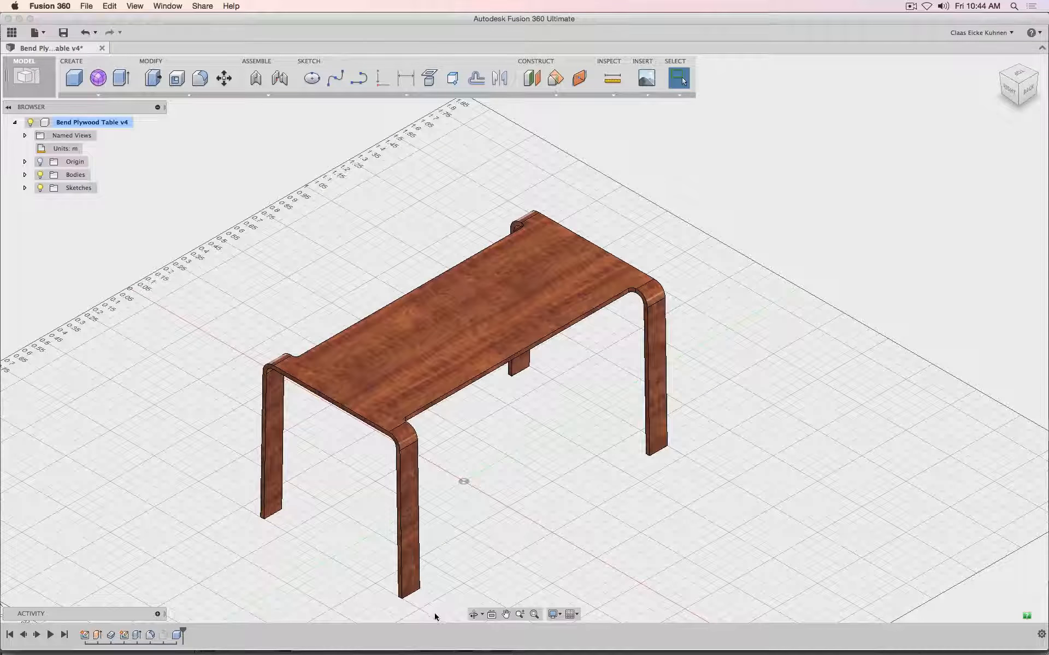
Switch to MoI and open Table 2.stp from the Desktop, discarding the changes to the current file
{"action": "left_click", "coordinate": [395, 640]}
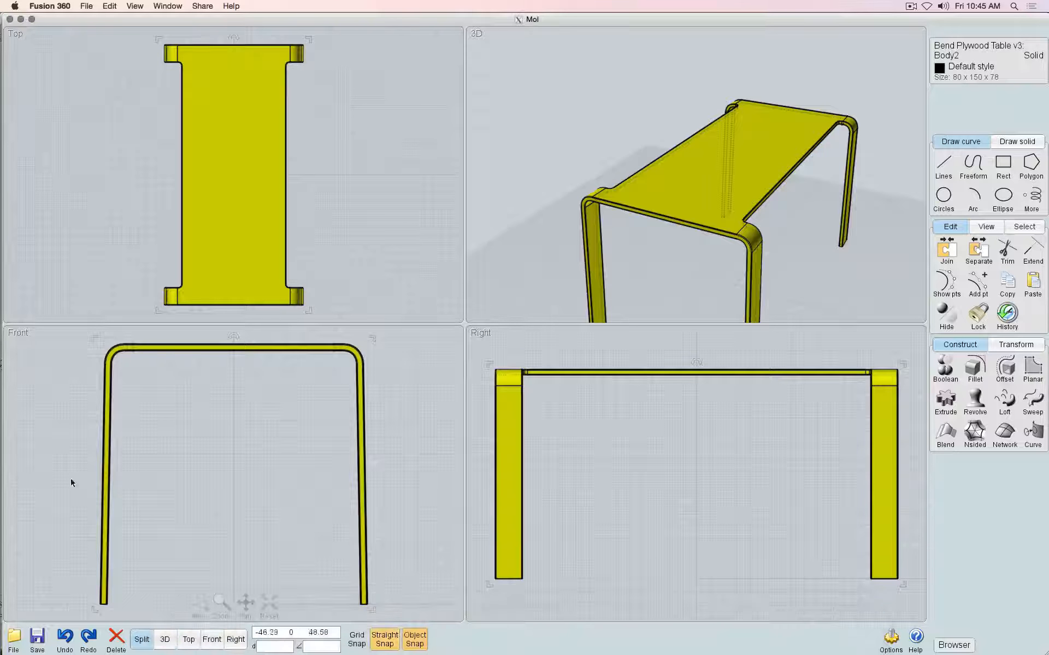
{"action": "left_click", "coordinate": [13, 639]}
{"action": "left_click", "coordinate": [17, 594]}
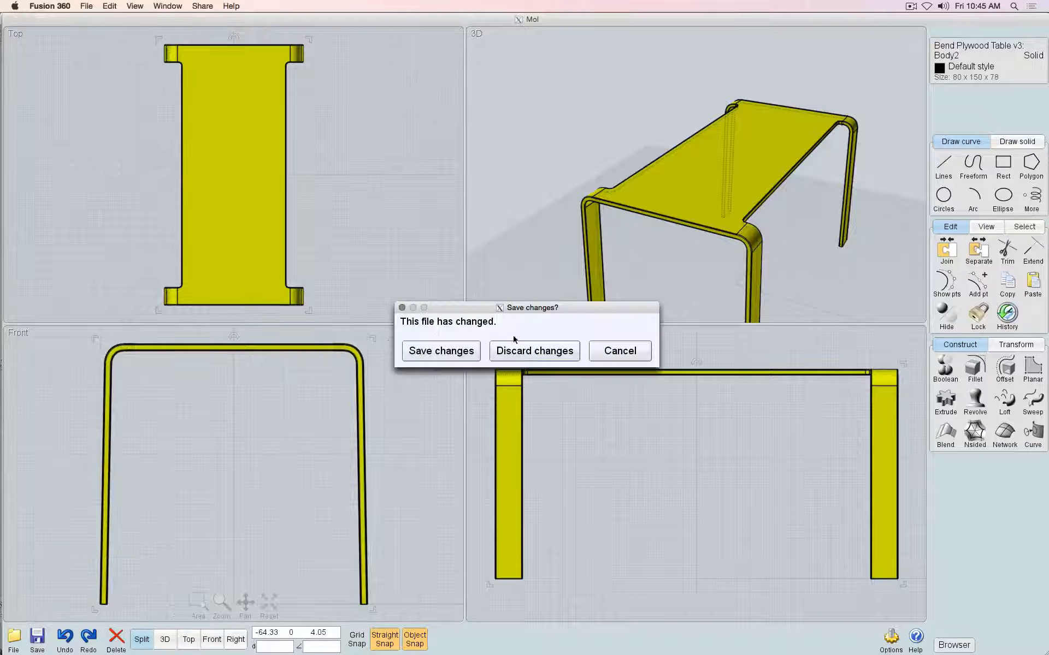
{"action": "left_click", "coordinate": [532, 352]}
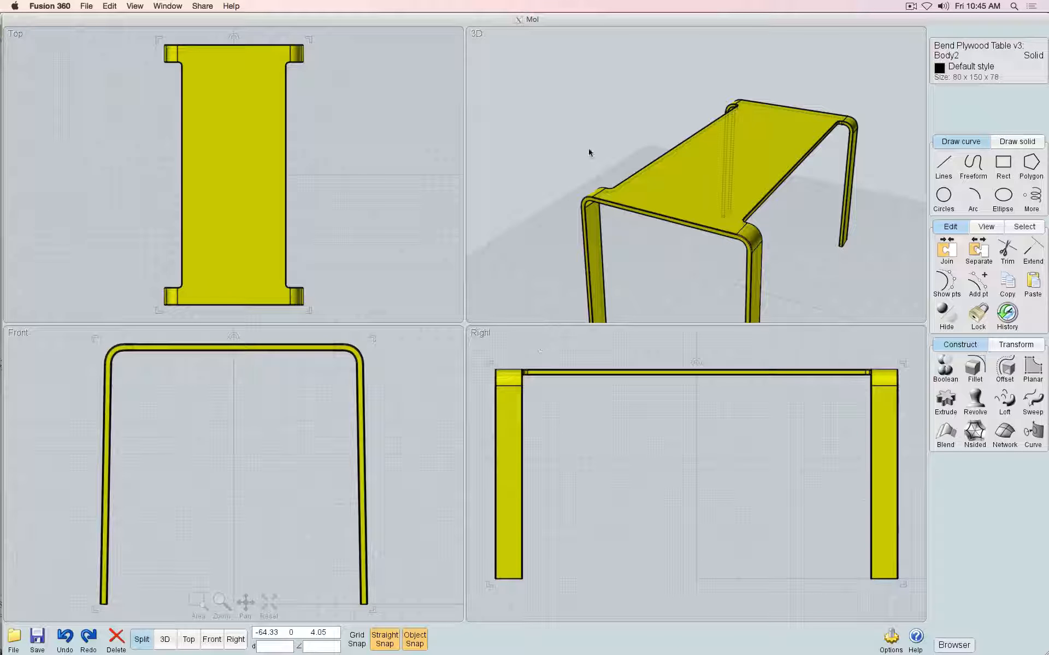
{"action": "left_click", "coordinate": [451, 231]}
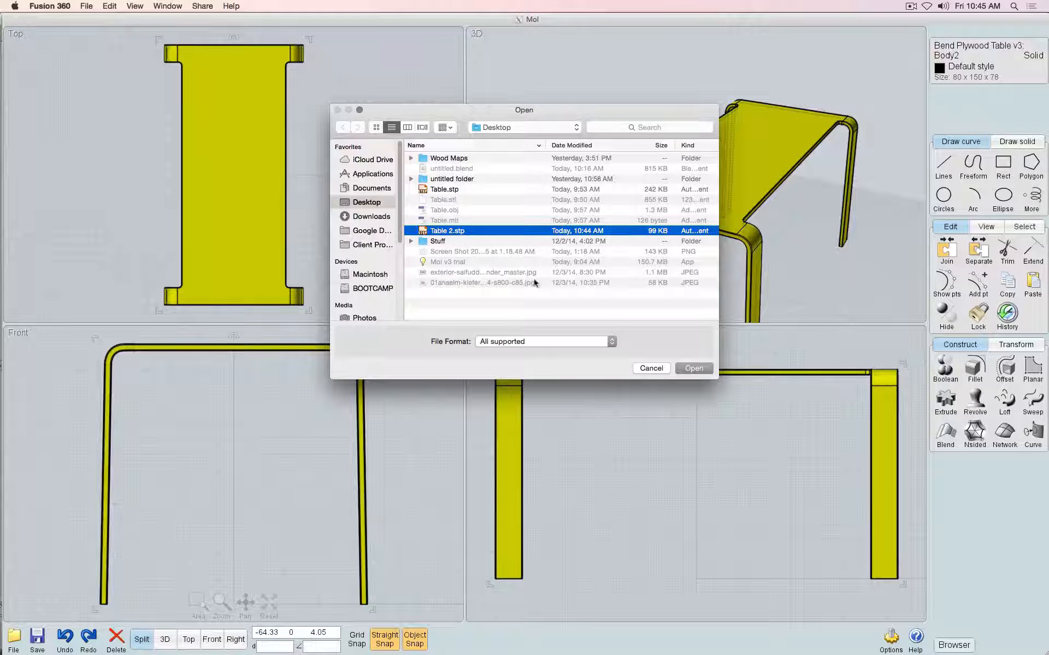
{"action": "left_click", "coordinate": [684, 367]}
{"action": "scroll", "coordinate": [707, 124], "scroll_direction": "up", "scroll_amount": 5}
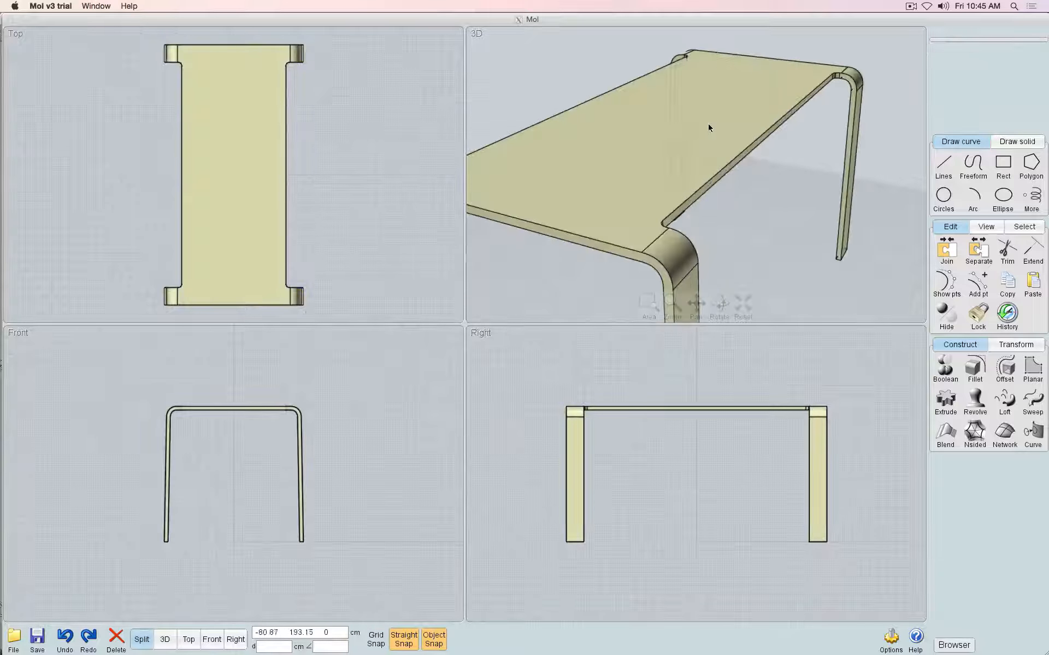
{"action": "scroll", "coordinate": [708, 128], "scroll_direction": "down", "scroll_amount": 5}
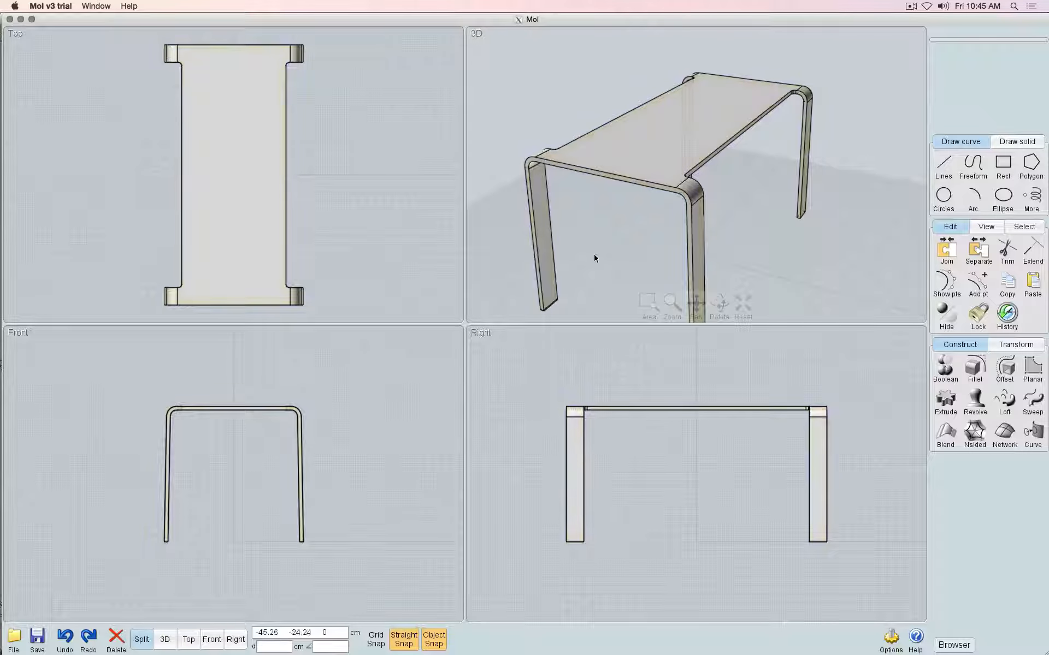
Select the table solid and export it to the Desktop as Wavefront OBJ, basing the file name on the existing Table.obj
{"action": "left_click", "coordinate": [625, 150]}
{"action": "left_click", "coordinate": [14, 638]}
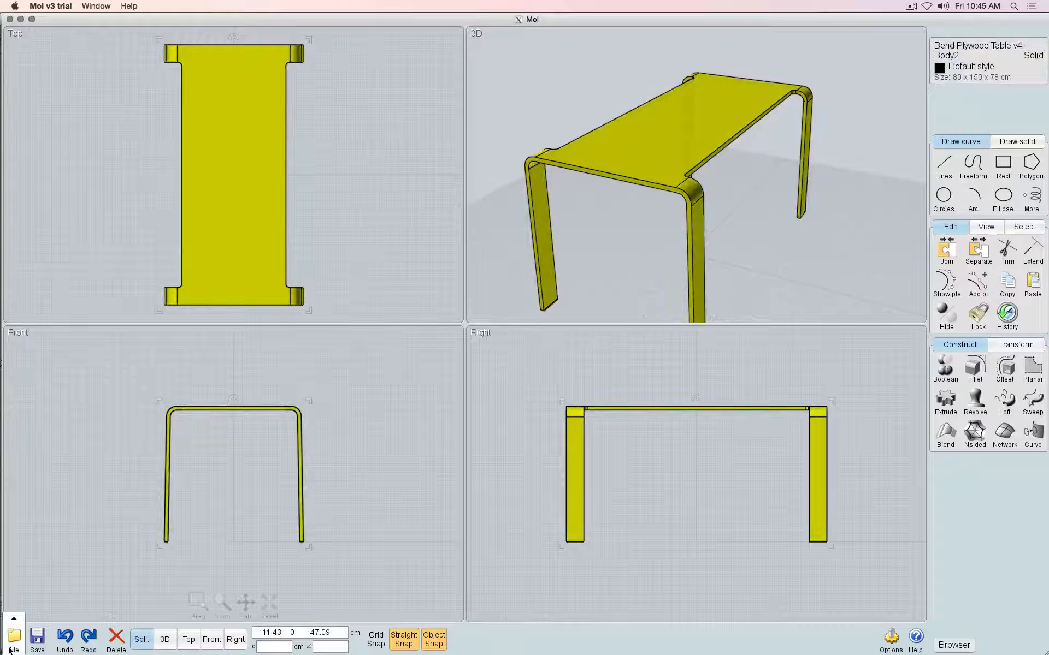
{"action": "left_click", "coordinate": [126, 601]}
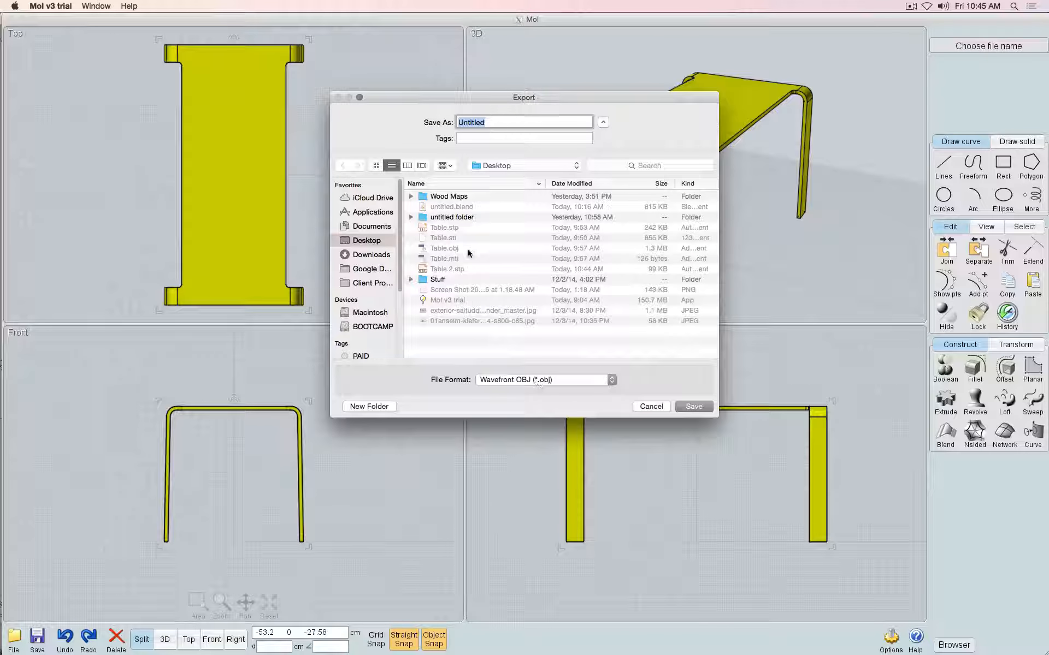
{"action": "left_click", "coordinate": [463, 250]}
{"action": "left_click", "coordinate": [447, 250]}
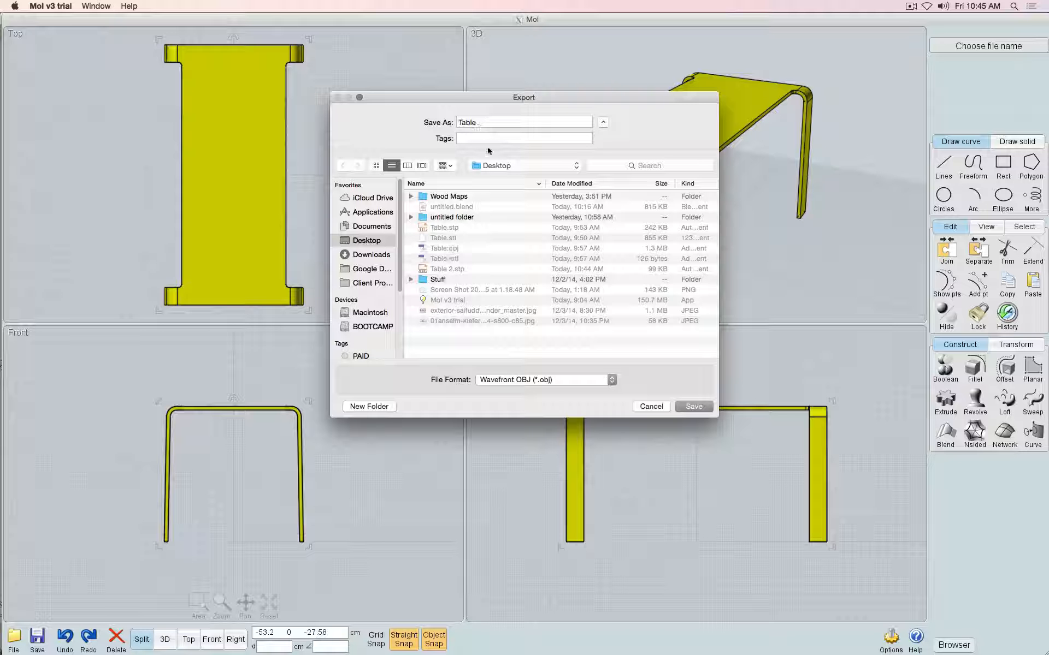
{"action": "left_click", "coordinate": [490, 121]}
{"action": "left_click", "coordinate": [694, 407]}
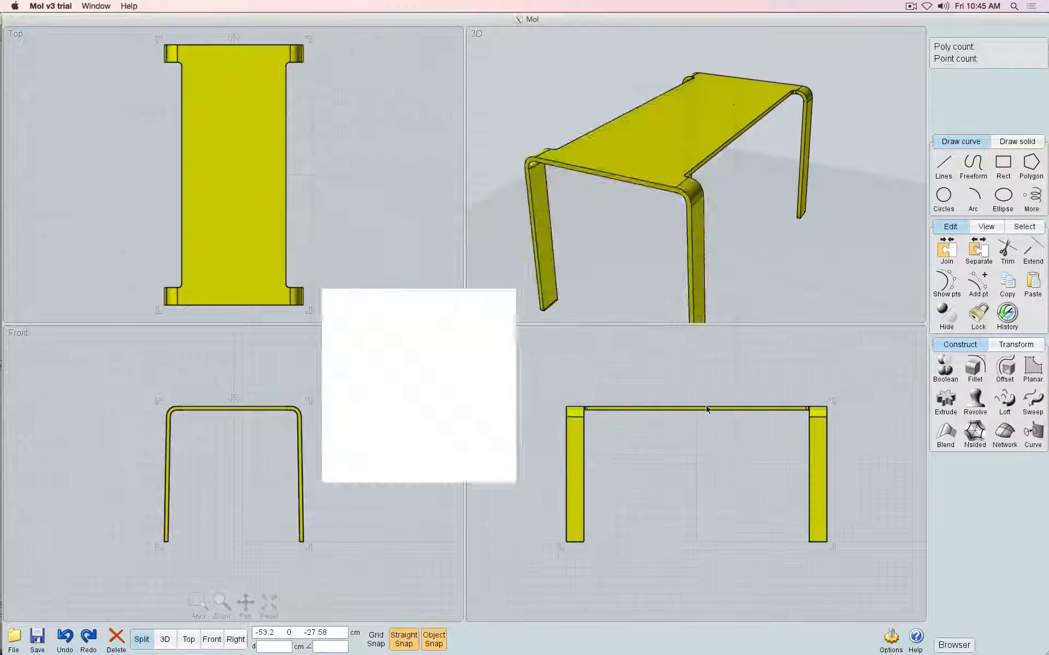
Clear the Avoid smaller than limit and set the meshing angle to 10
{"action": "scroll", "coordinate": [730, 239], "scroll_direction": "up", "scroll_amount": 5}
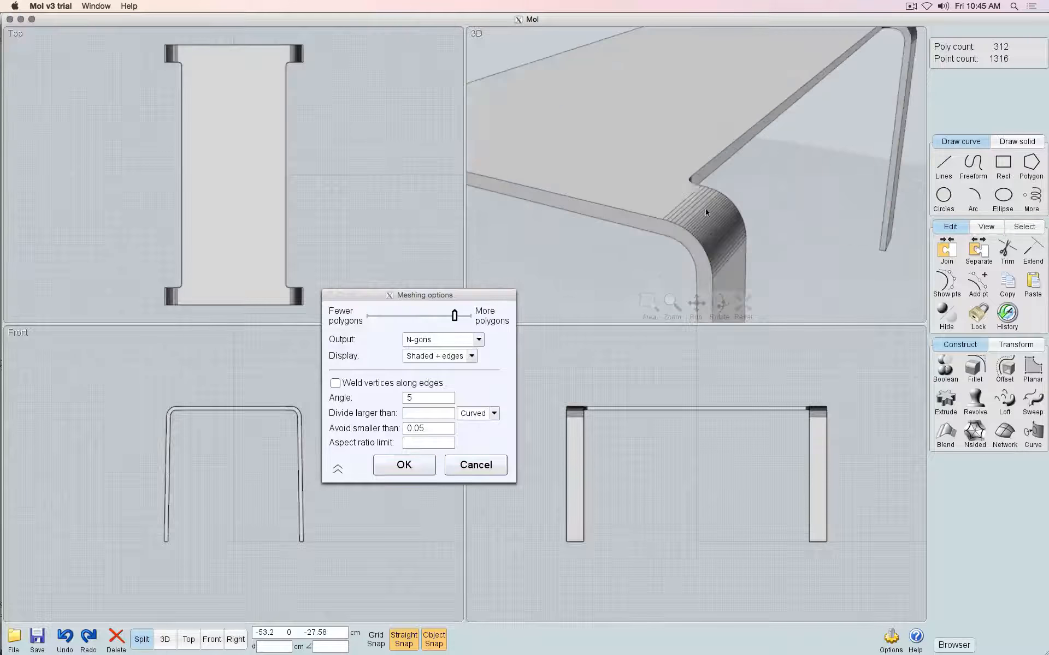
{"action": "scroll", "coordinate": [730, 239], "scroll_direction": "down", "scroll_amount": 3}
{"action": "left_click", "coordinate": [427, 428]}
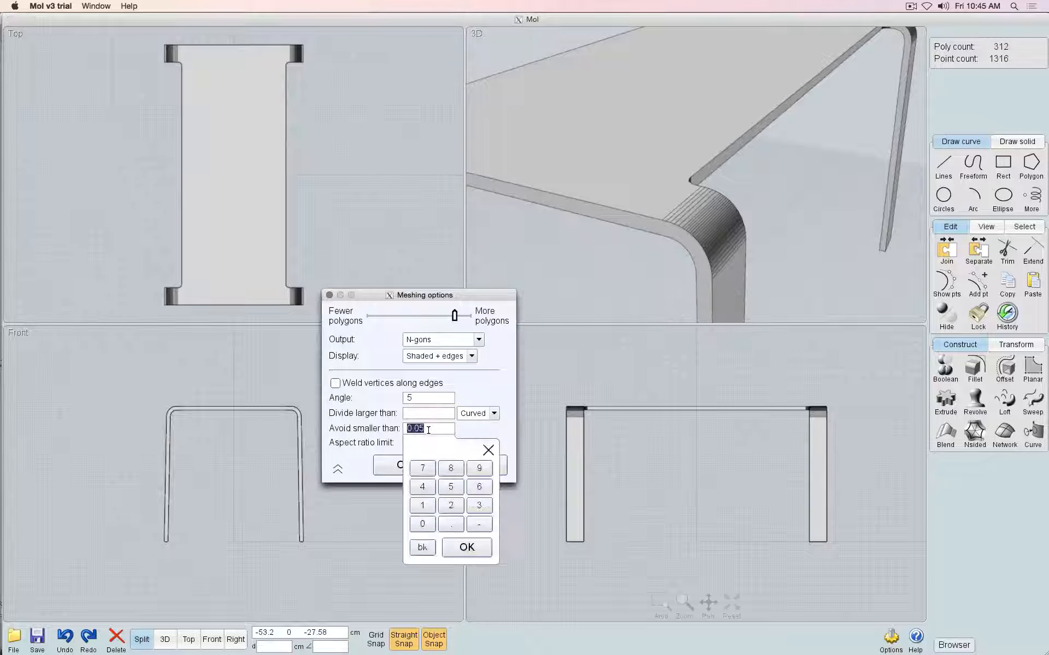
{"action": "key", "text": "BackSpace"}
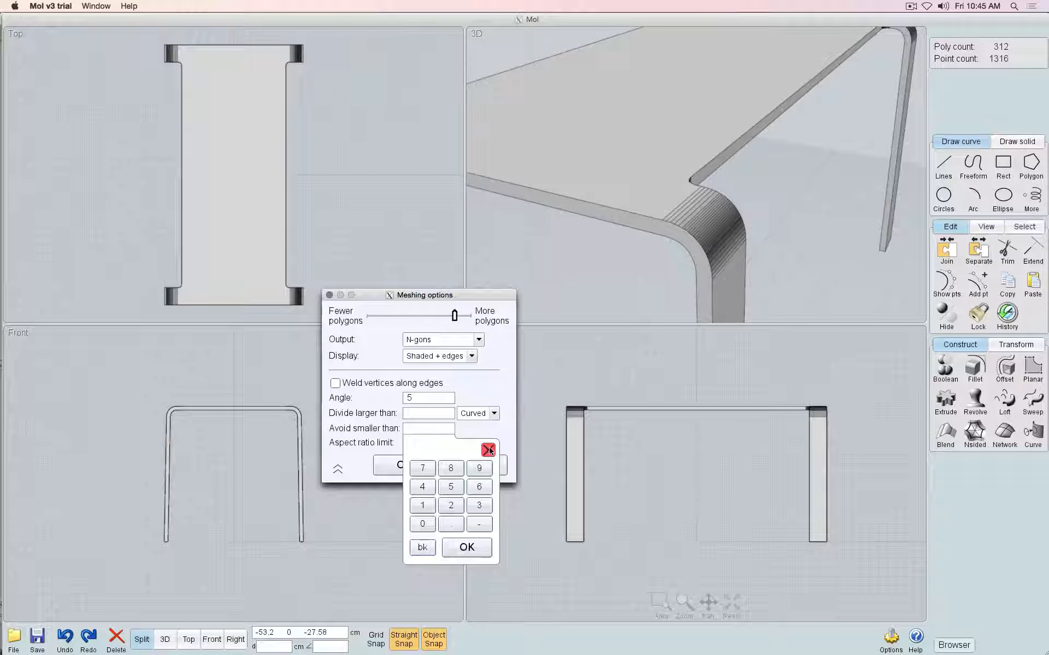
{"action": "left_click", "coordinate": [475, 546]}
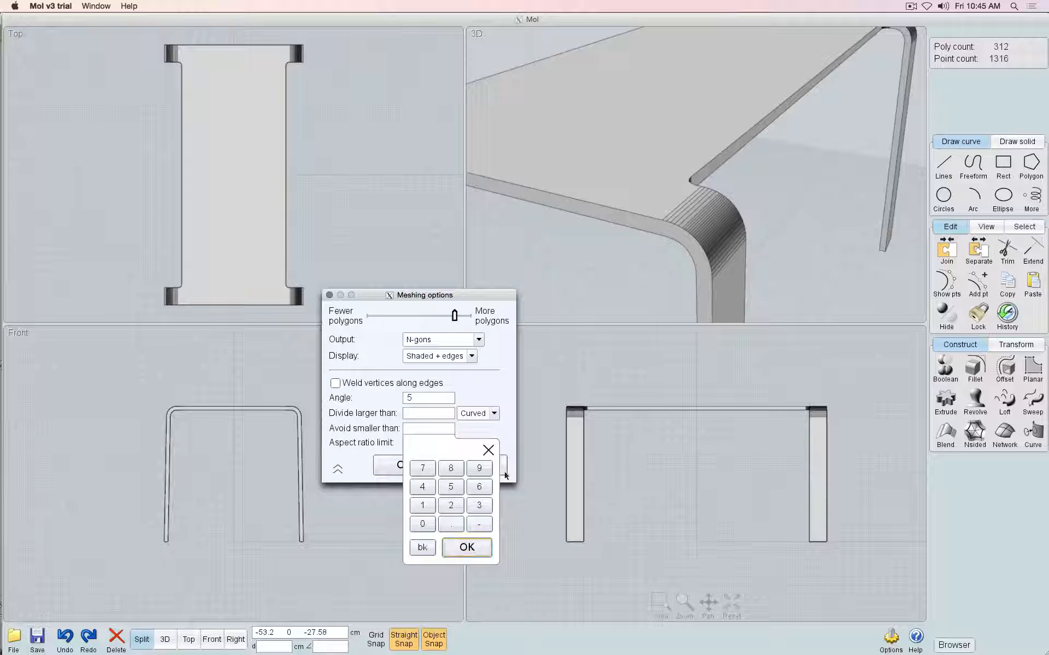
{"action": "left_click", "coordinate": [426, 398]}
{"action": "type", "text": "10"}
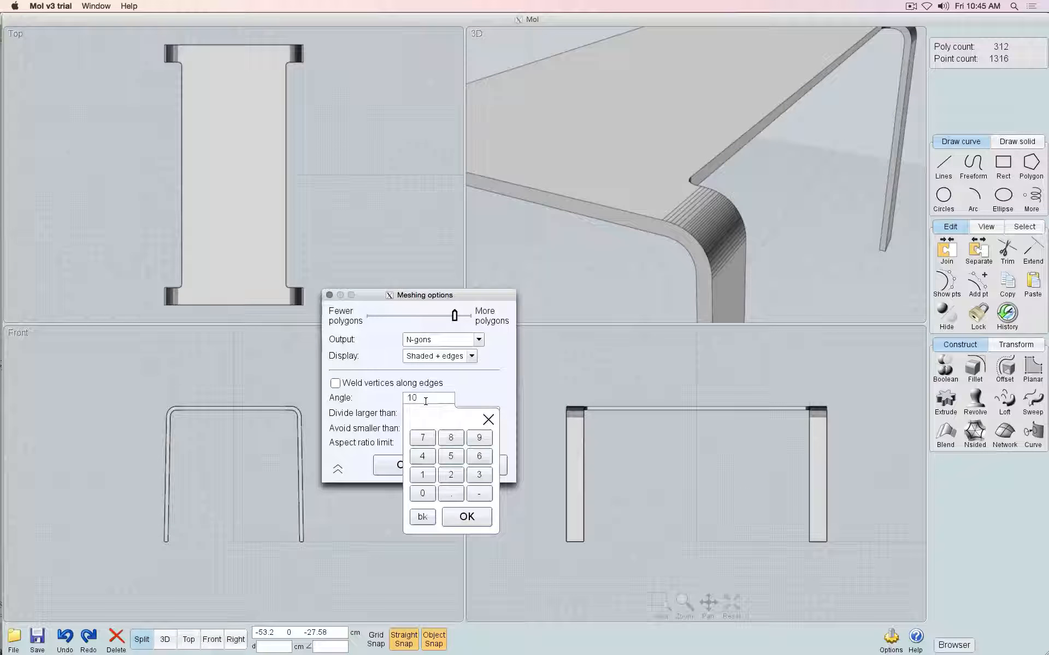
{"action": "left_click", "coordinate": [464, 522]}
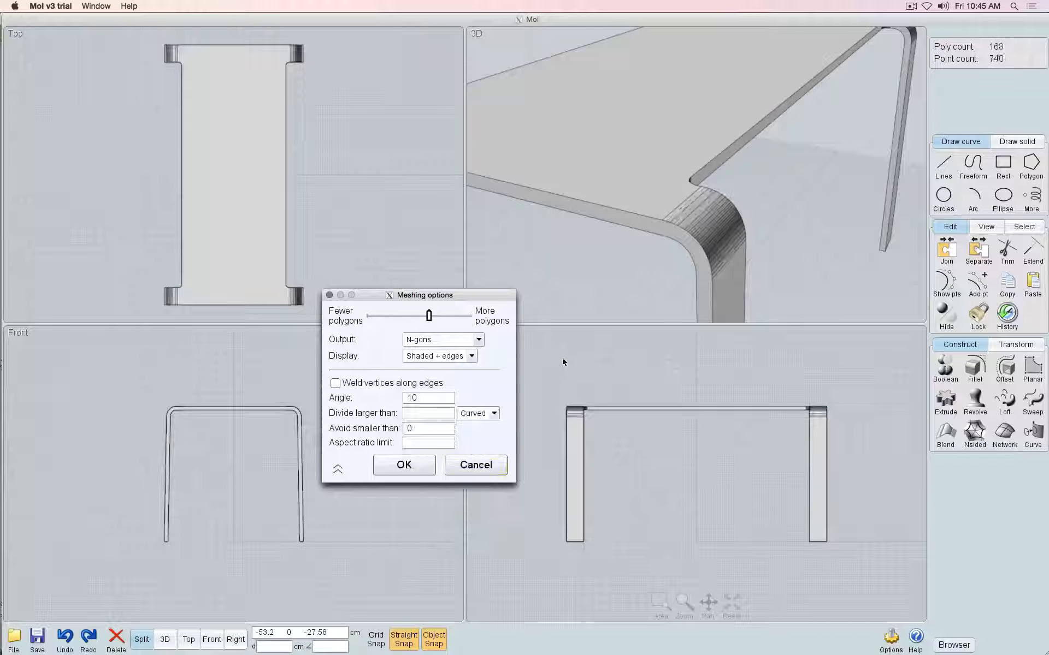
Try Quads & Triangles as the mesh output, check the corner topology, and return the output to N-gons
{"action": "left_click", "coordinate": [478, 340]}
{"action": "left_click", "coordinate": [474, 355]}
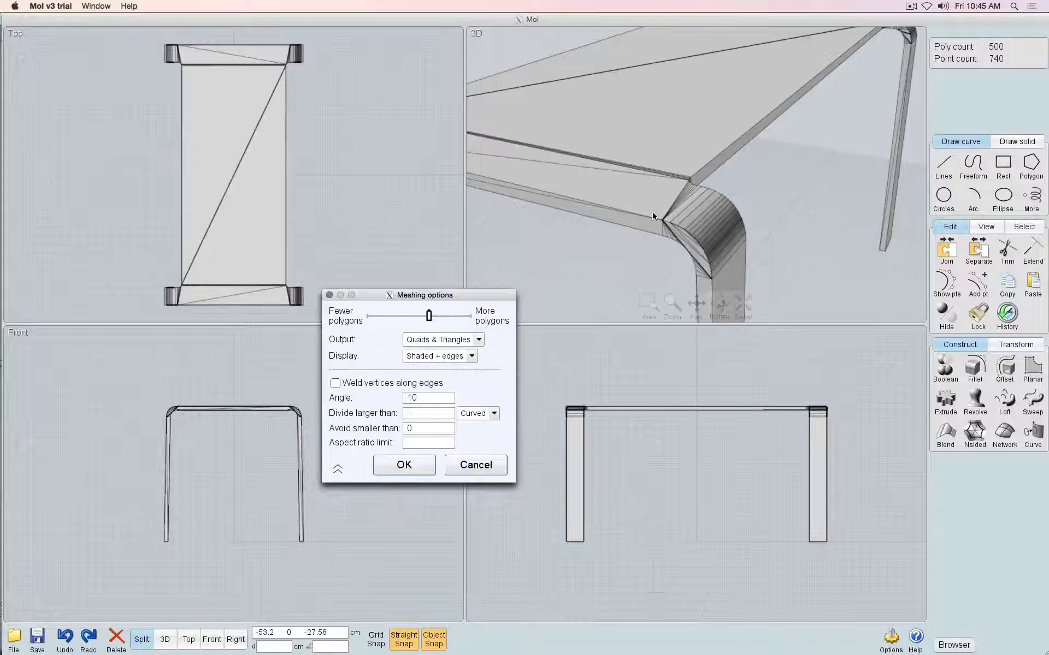
{"action": "scroll", "coordinate": [683, 207], "scroll_direction": "up", "scroll_amount": 5}
{"action": "scroll", "coordinate": [683, 212], "scroll_direction": "down", "scroll_amount": 5}
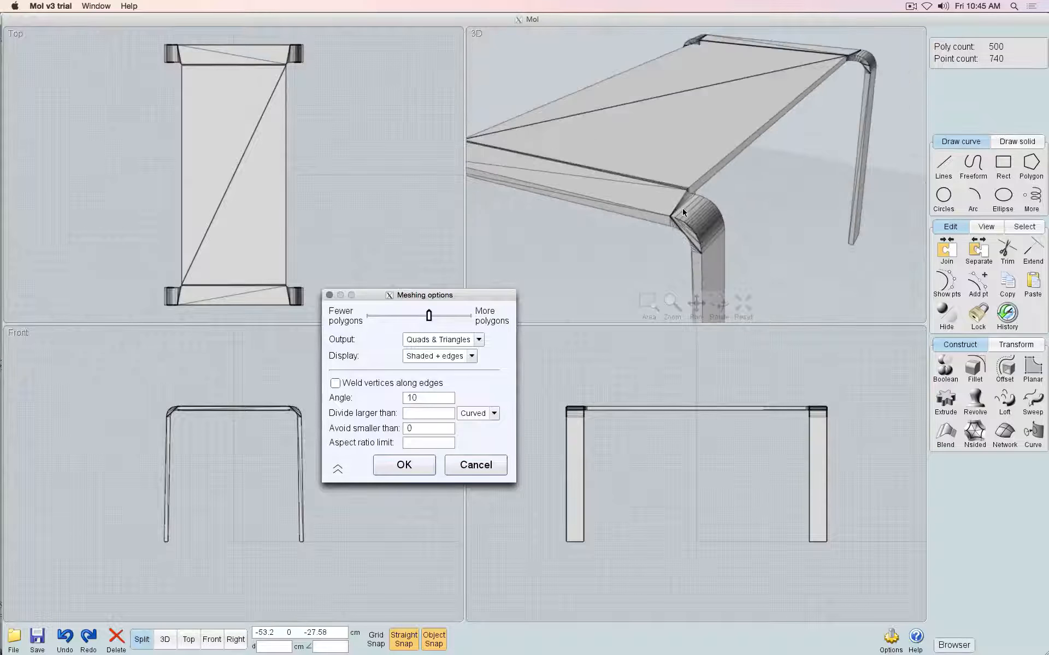
{"action": "scroll", "coordinate": [683, 212], "scroll_direction": "up", "scroll_amount": 3}
{"action": "left_click", "coordinate": [478, 339]}
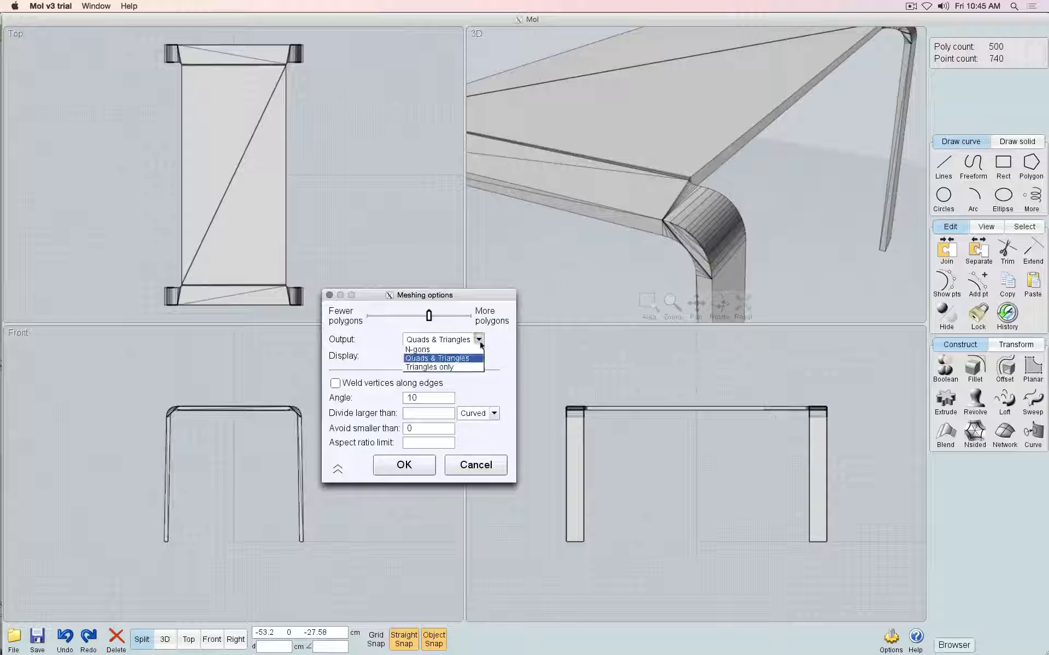
{"action": "left_click", "coordinate": [470, 350]}
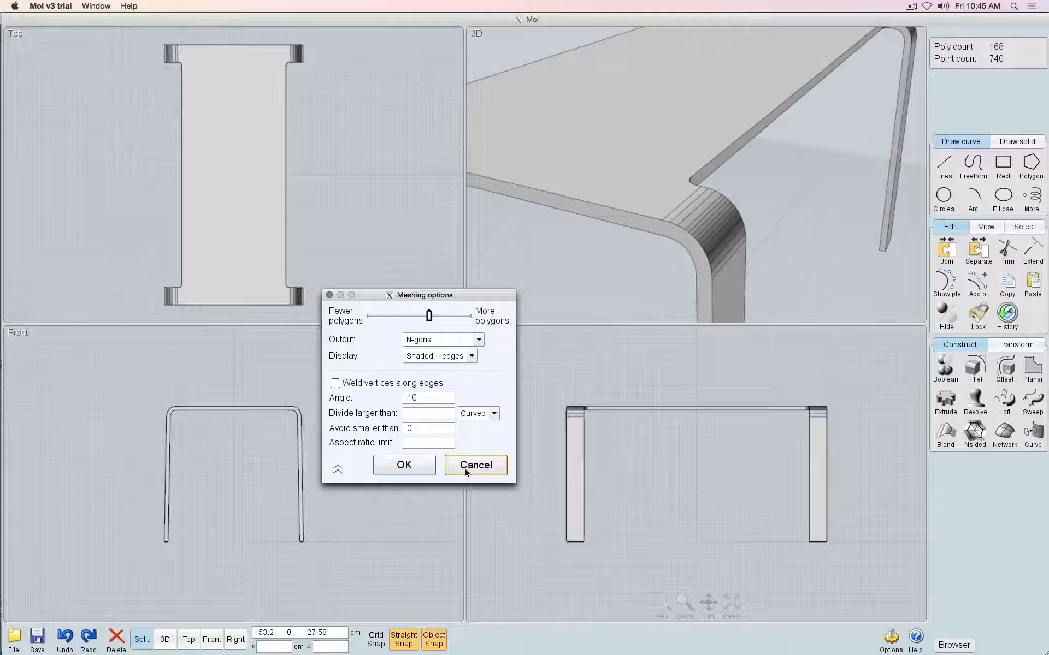
Inspect the mesh density around the leg bend and inner corner, and set the meshing angle to 15
{"action": "left_click", "coordinate": [418, 469]}
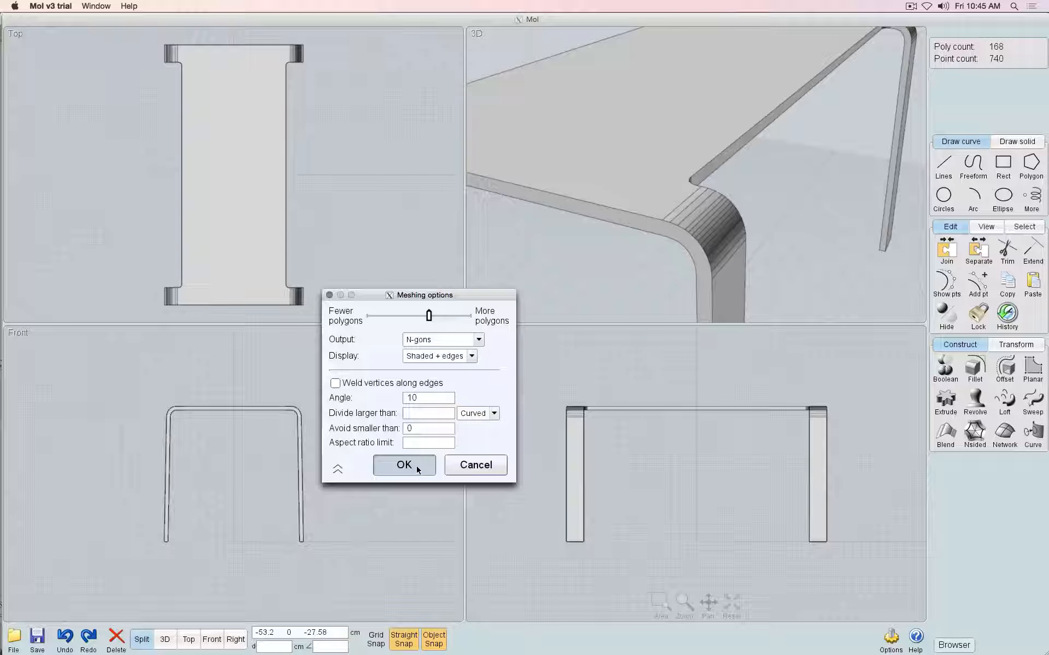
{"action": "right_click_drag", "start_coordinate": [810, 253], "coordinate": [667, 250]}
{"action": "right_click_drag", "start_coordinate": [620, 201], "coordinate": [667, 136]}
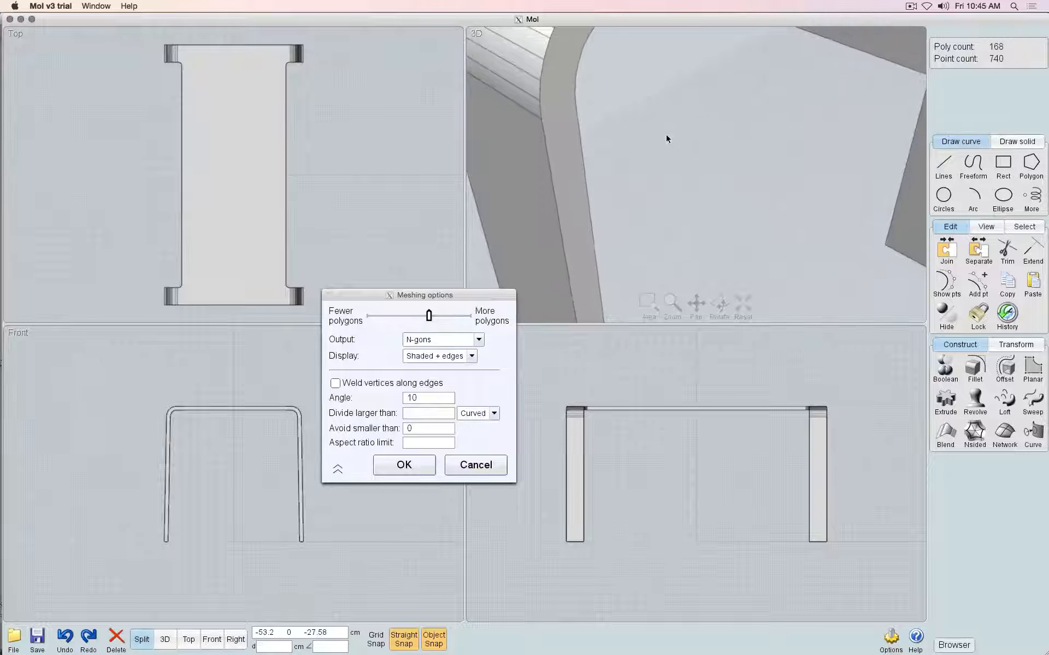
{"action": "scroll", "coordinate": [654, 97], "scroll_direction": "down", "scroll_amount": 10}
{"action": "scroll", "coordinate": [650, 95], "scroll_direction": "up", "scroll_amount": 5}
{"action": "scroll", "coordinate": [650, 95], "scroll_direction": "up", "scroll_amount": 8}
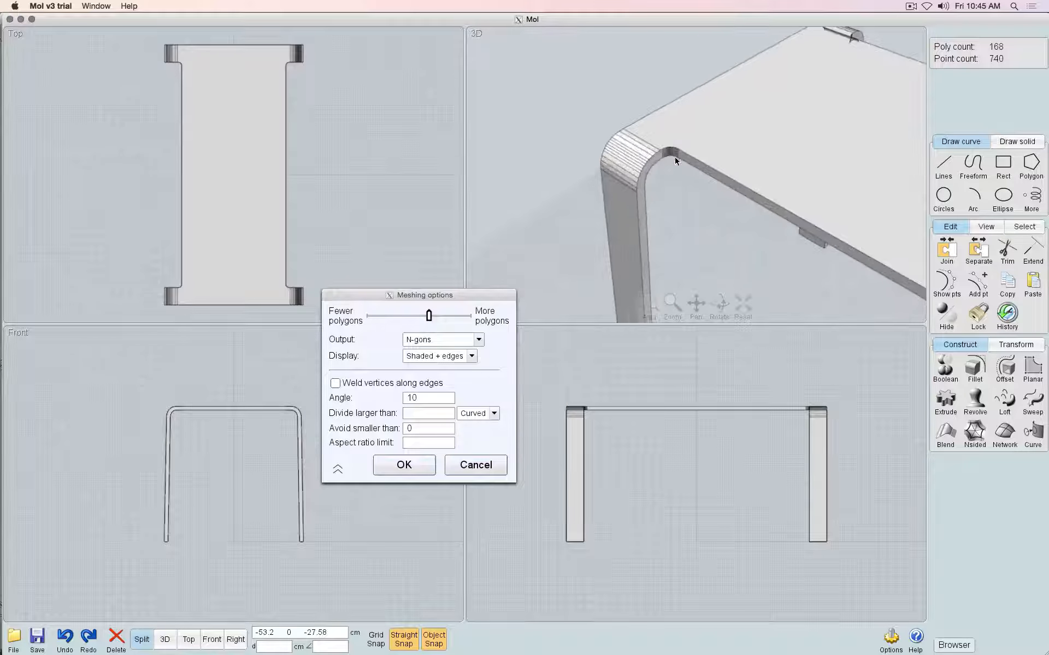
{"action": "scroll", "coordinate": [675, 163], "scroll_direction": "up", "scroll_amount": 2}
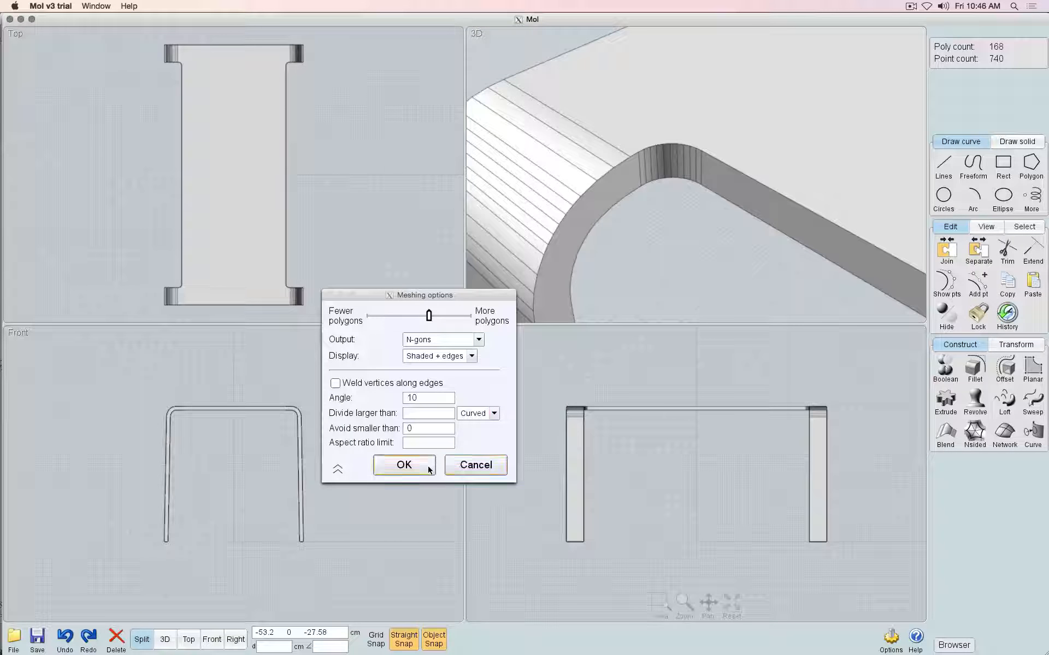
{"action": "left_click", "coordinate": [426, 400]}
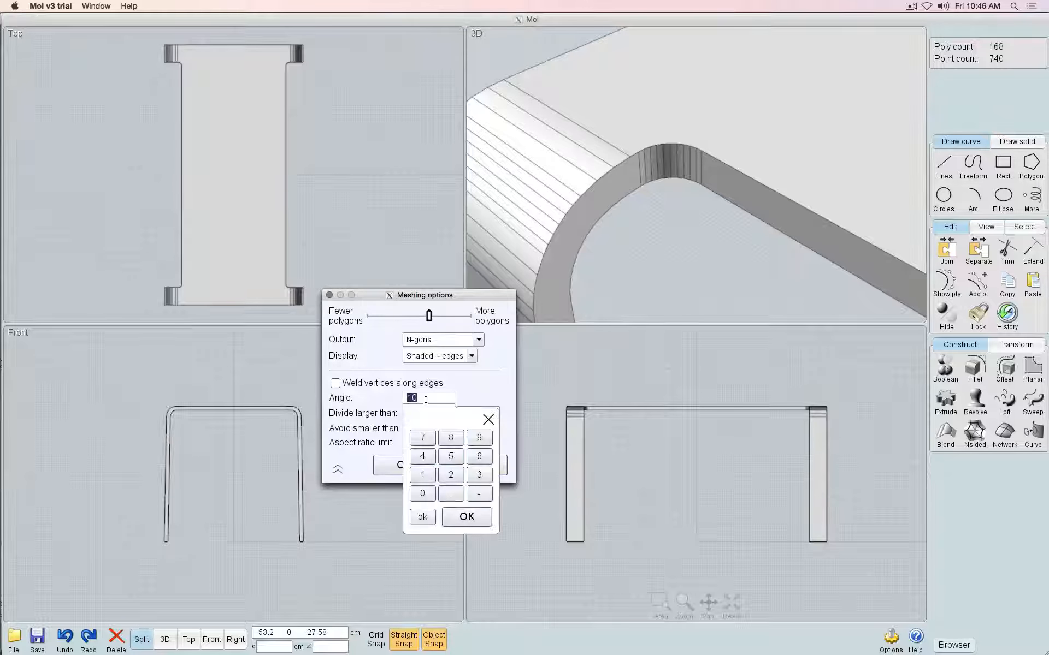
{"action": "type", "text": "15"}
{"action": "key", "text": "Tab"}
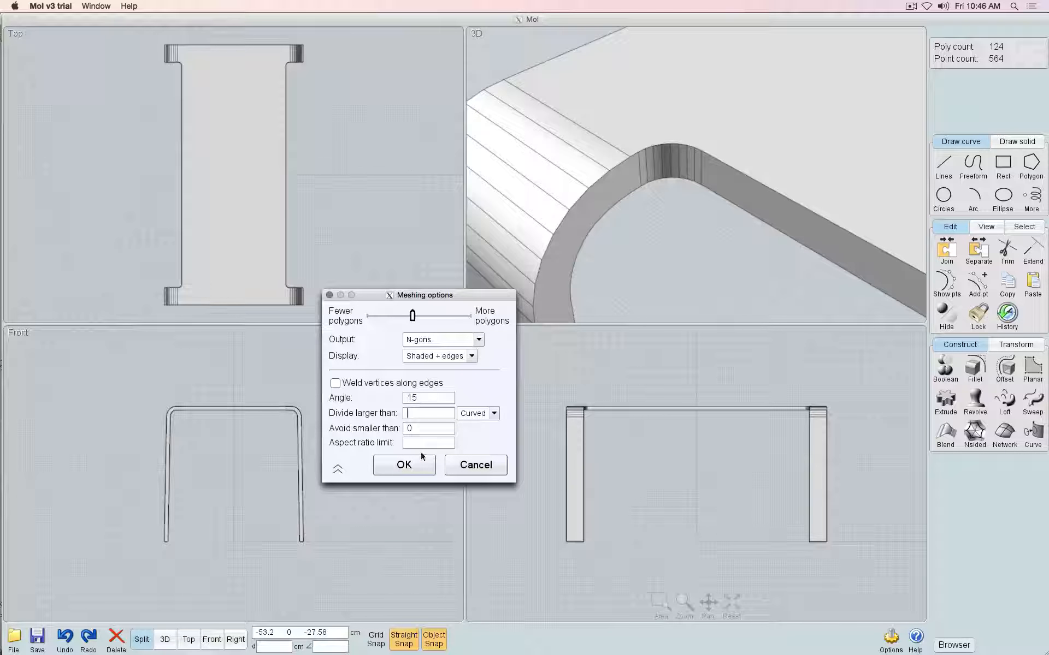
Finish the OBJ export with the current meshing settings, switch to Blender, and import Table 2.obj from the Desktop
{"action": "left_click", "coordinate": [405, 465]}
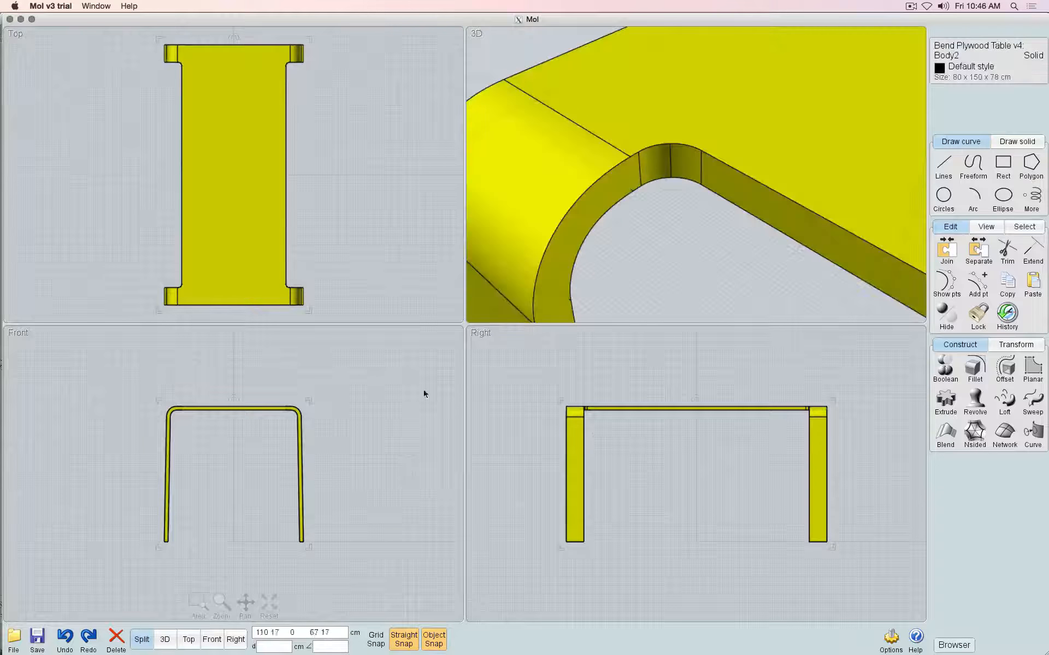
{"action": "left_click", "coordinate": [305, 639]}
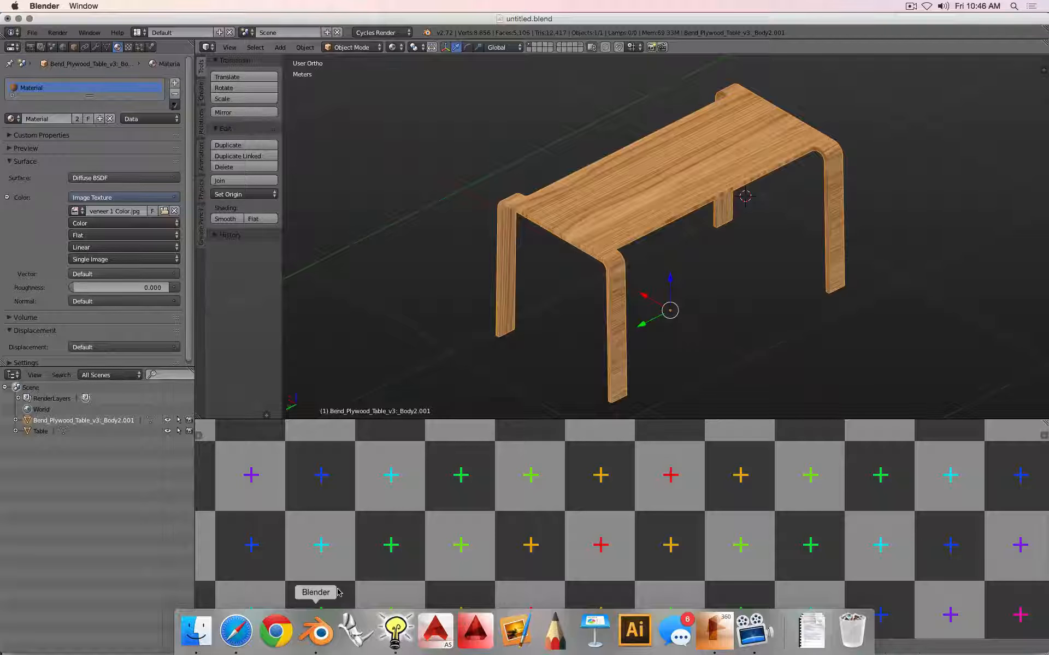
{"action": "key", "text": "shift+space"}
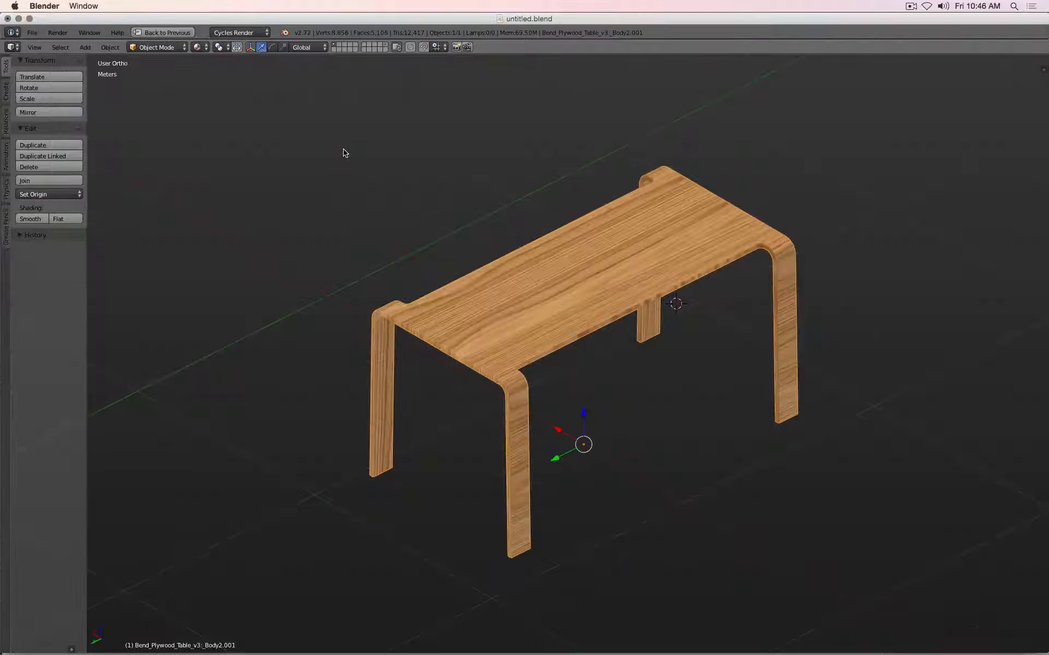
{"action": "key", "text": "space"}
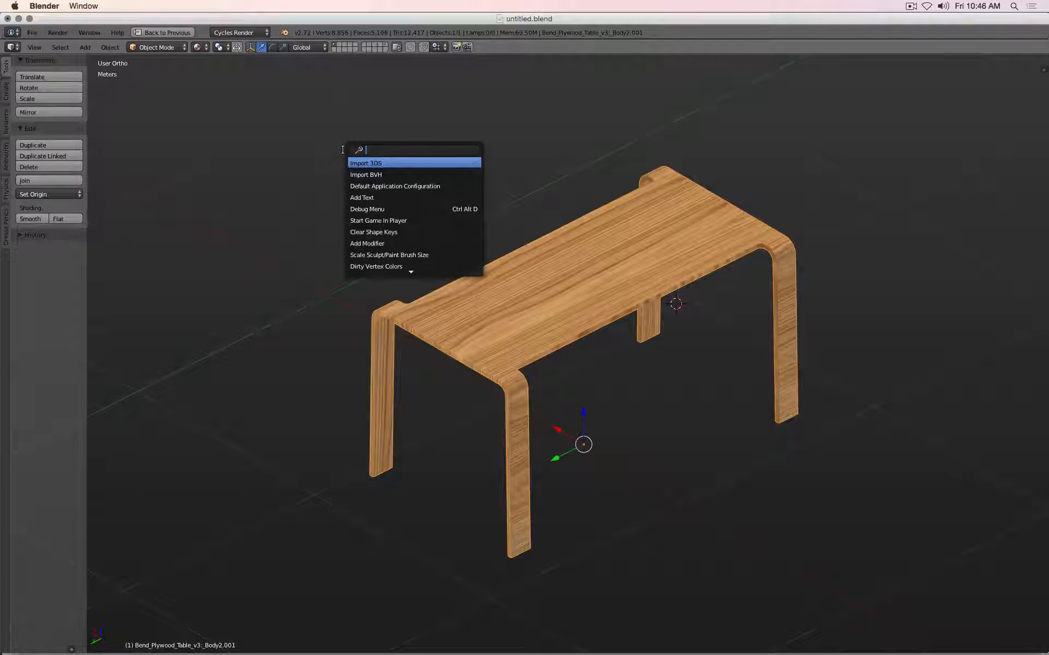
{"action": "type", "text": "import ob"}
{"action": "key", "text": "Return"}
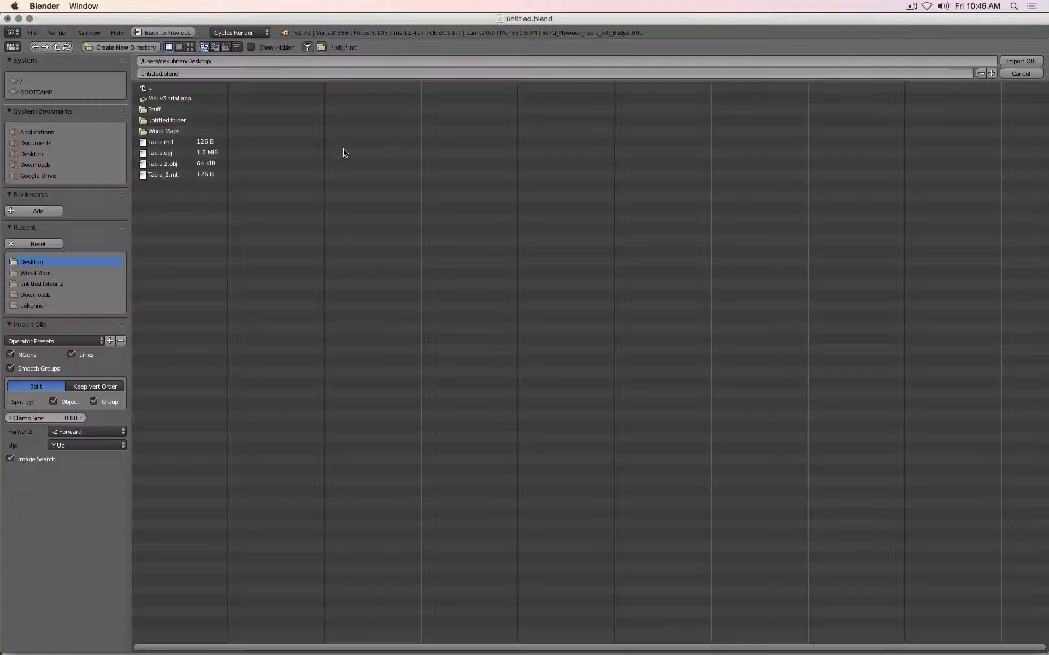
{"action": "left_click", "coordinate": [213, 163]}
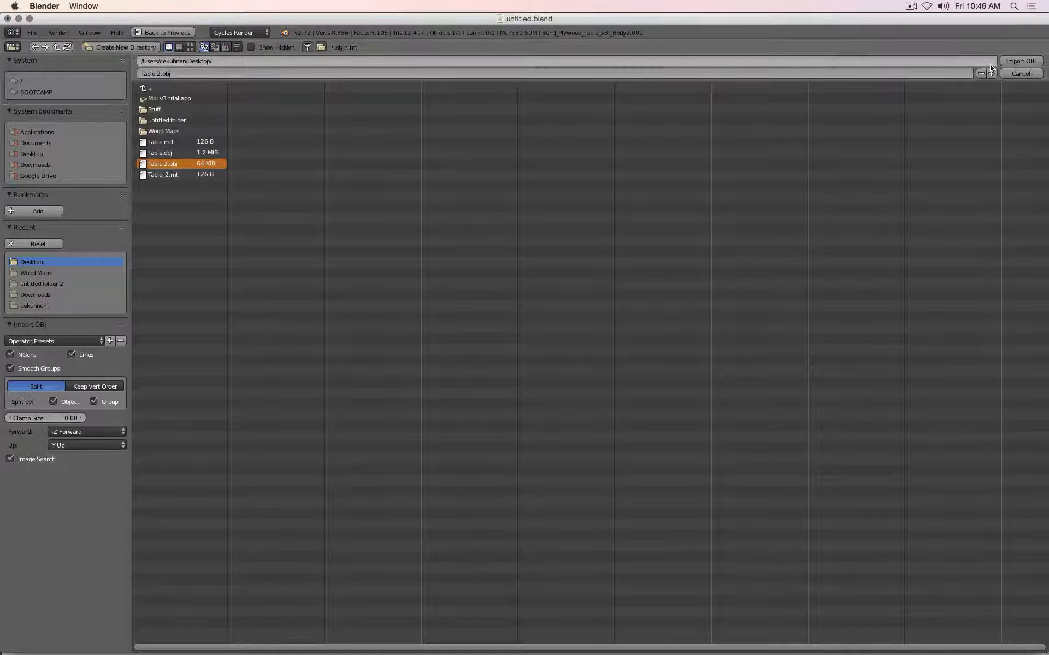
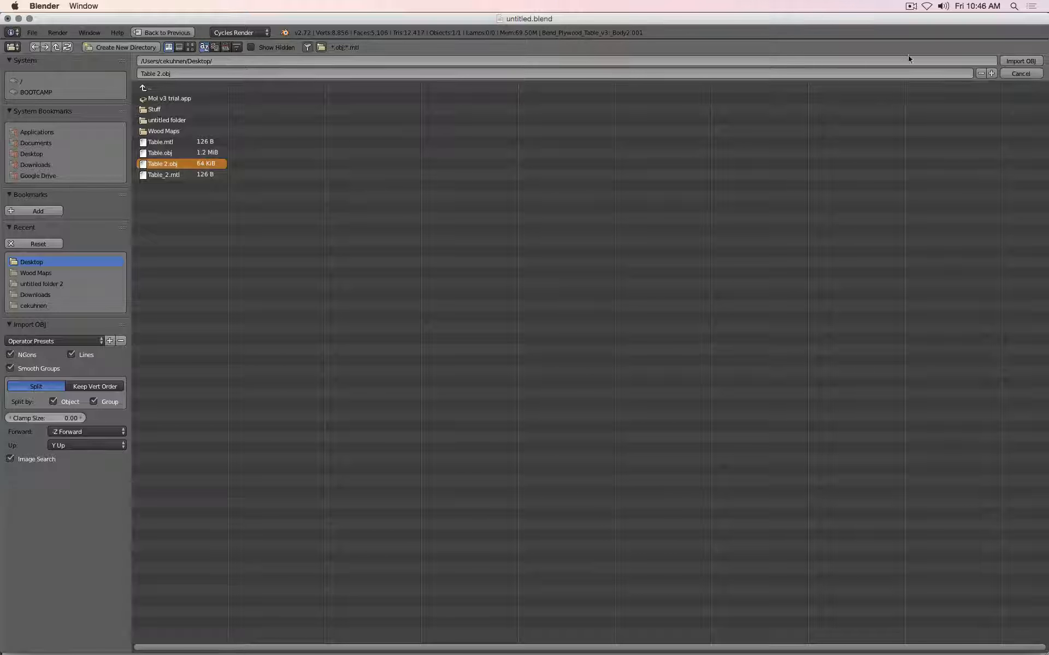
{"action": "left_click", "coordinate": [1019, 62]}
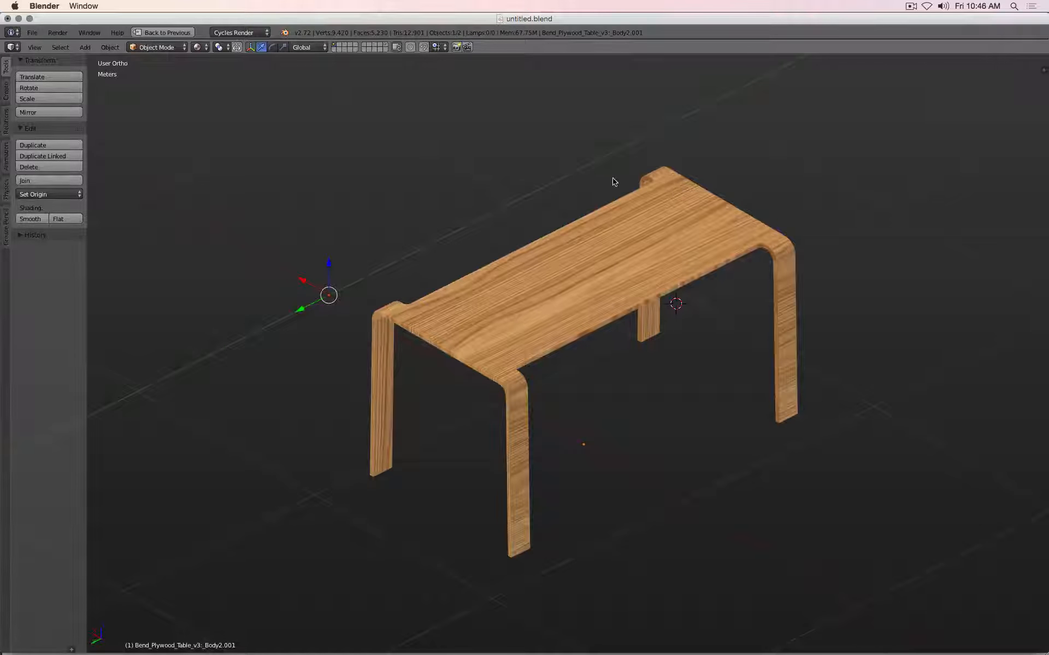
Scale the imported table to match the existing veneered table and assign it the existing material named Material
{"action": "key", "text": "s"}
{"action": "key", "text": "Escape"}
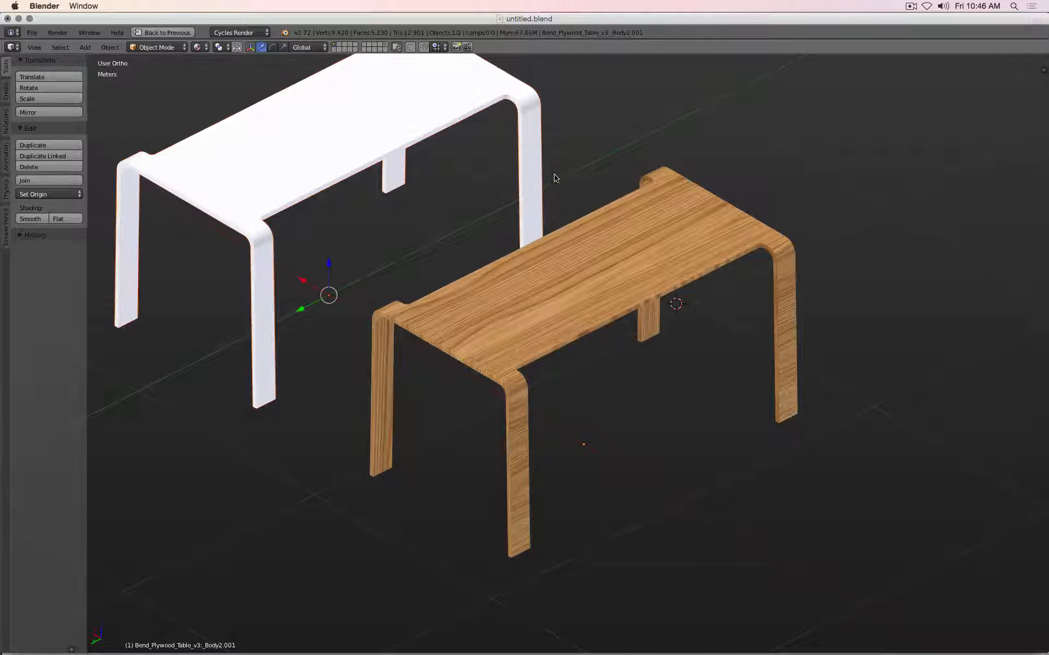
{"action": "left_click", "coordinate": [157, 33]}
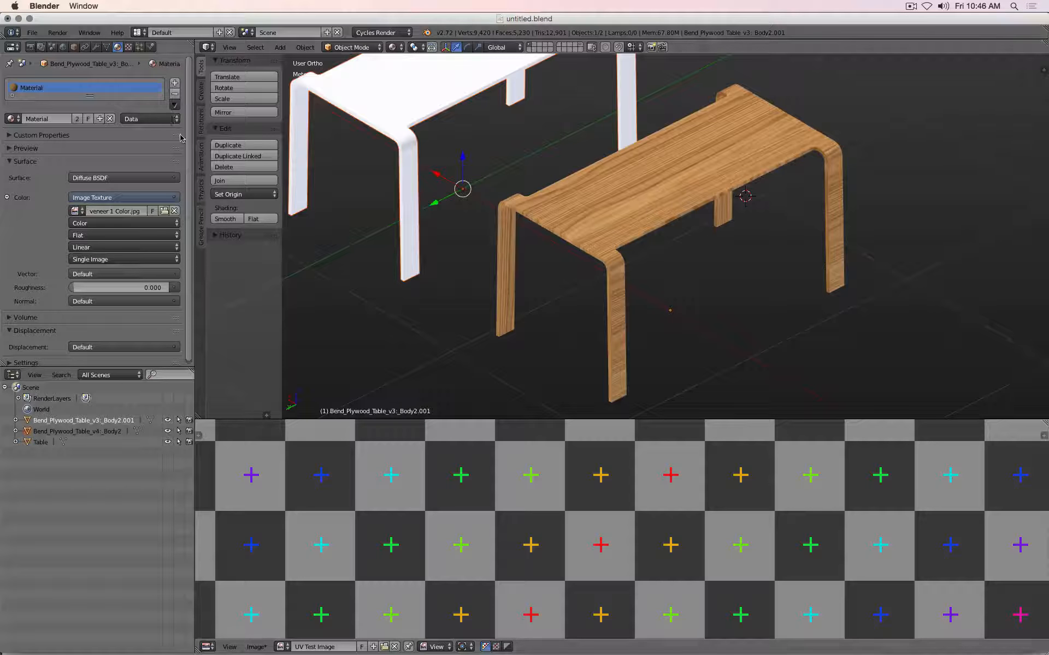
{"action": "right_click", "coordinate": [395, 114]}
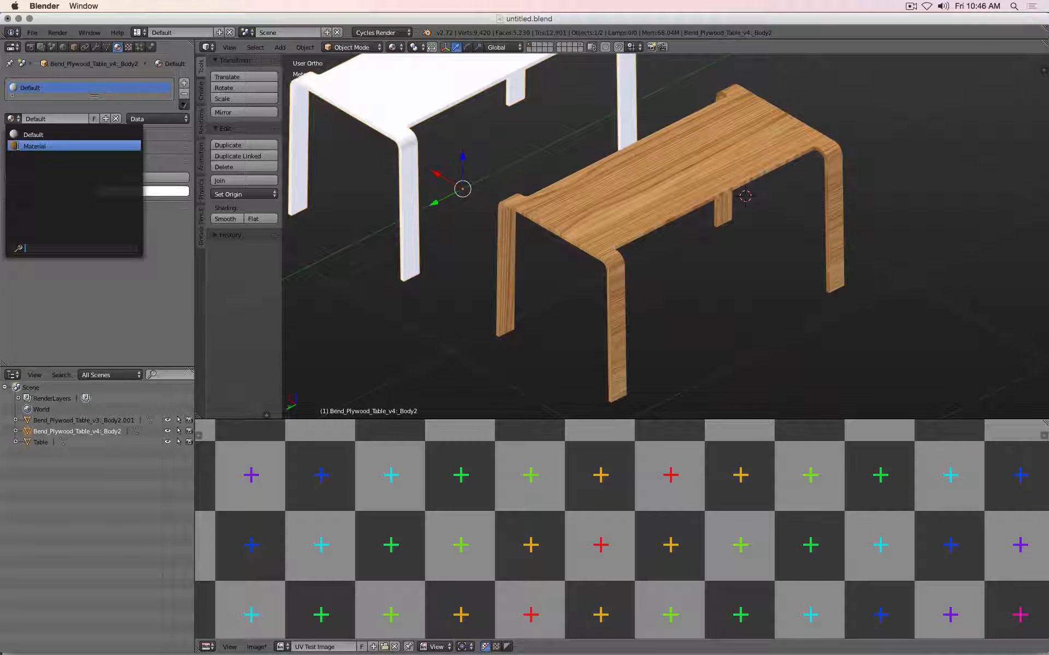
{"action": "left_click", "coordinate": [34, 146]}
{"action": "left_click", "coordinate": [457, 146]}
Examine the veneer texture on the imported table's tabletop, side edge and leg bend
{"action": "scroll", "coordinate": [474, 216], "scroll_direction": "up", "scroll_amount": 10}
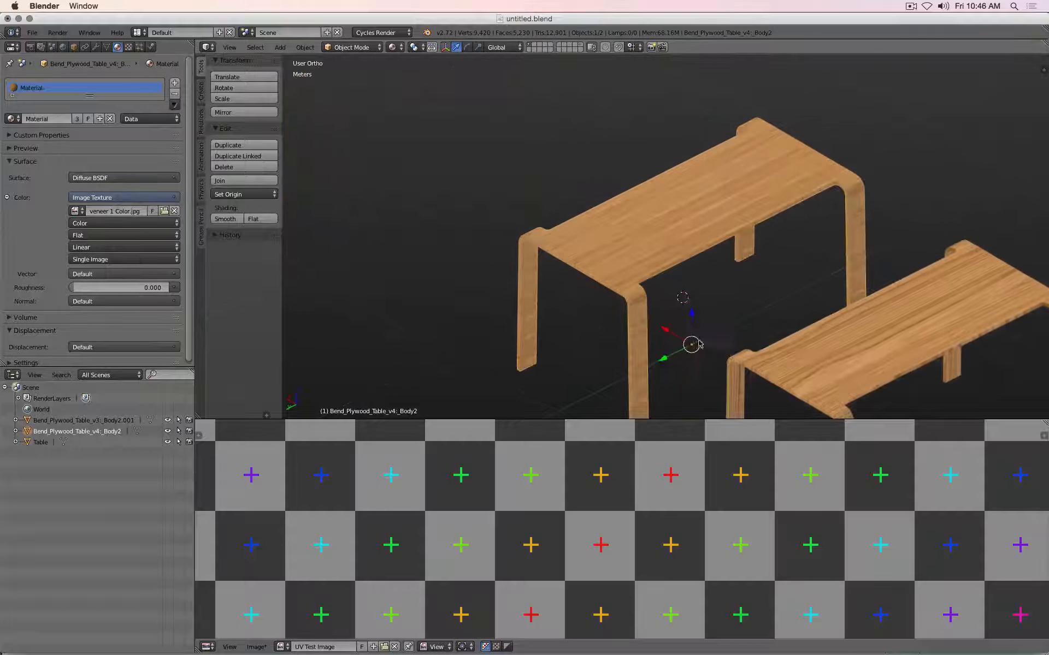
{"action": "scroll", "coordinate": [621, 237], "scroll_direction": "up", "scroll_amount": 3}
{"action": "scroll", "coordinate": [621, 236], "scroll_direction": "down", "scroll_amount": 4}
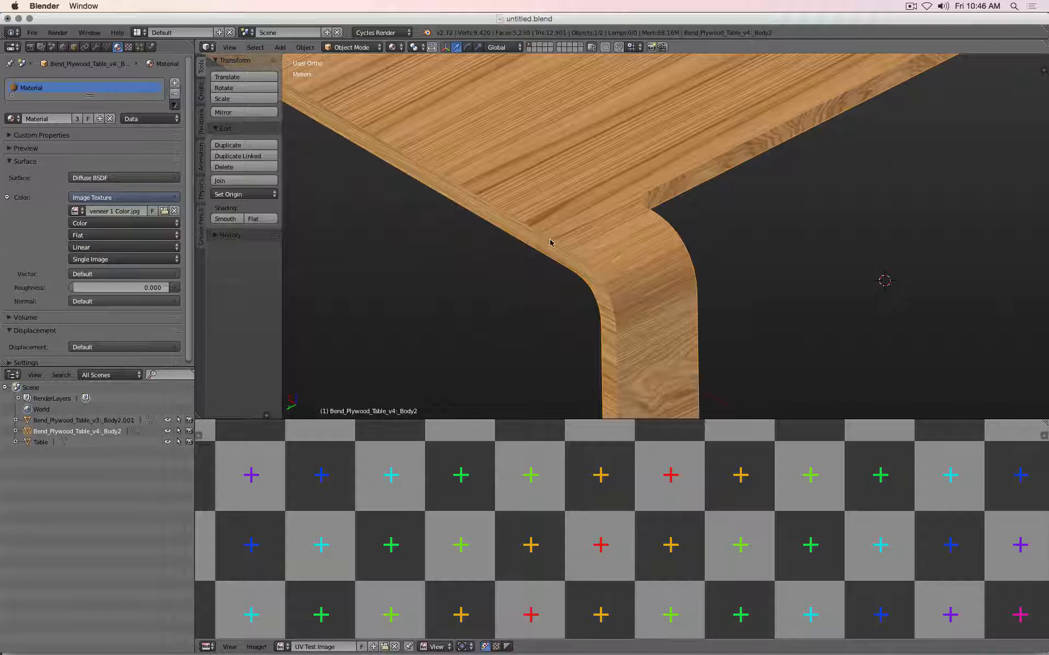
{"action": "scroll", "coordinate": [550, 242], "scroll_direction": "down", "scroll_amount": 3}
{"action": "scroll", "coordinate": [637, 227], "scroll_direction": "up", "scroll_amount": 4}
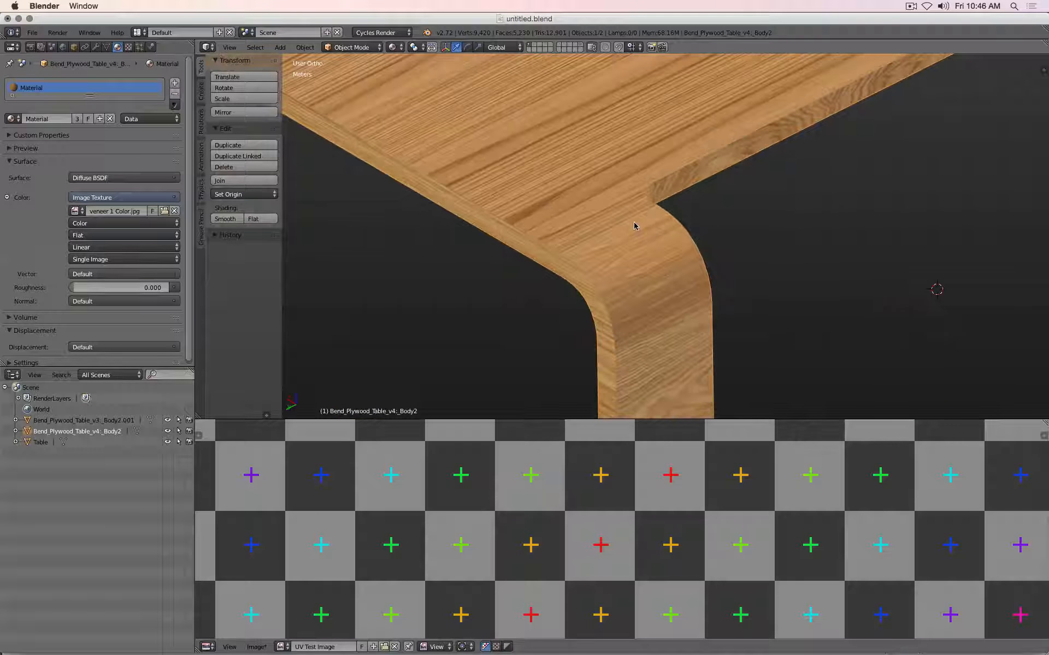
{"action": "scroll", "coordinate": [635, 225], "scroll_direction": "down", "scroll_amount": 4}
{"action": "scroll", "coordinate": [627, 221], "scroll_direction": "up", "scroll_amount": 2}
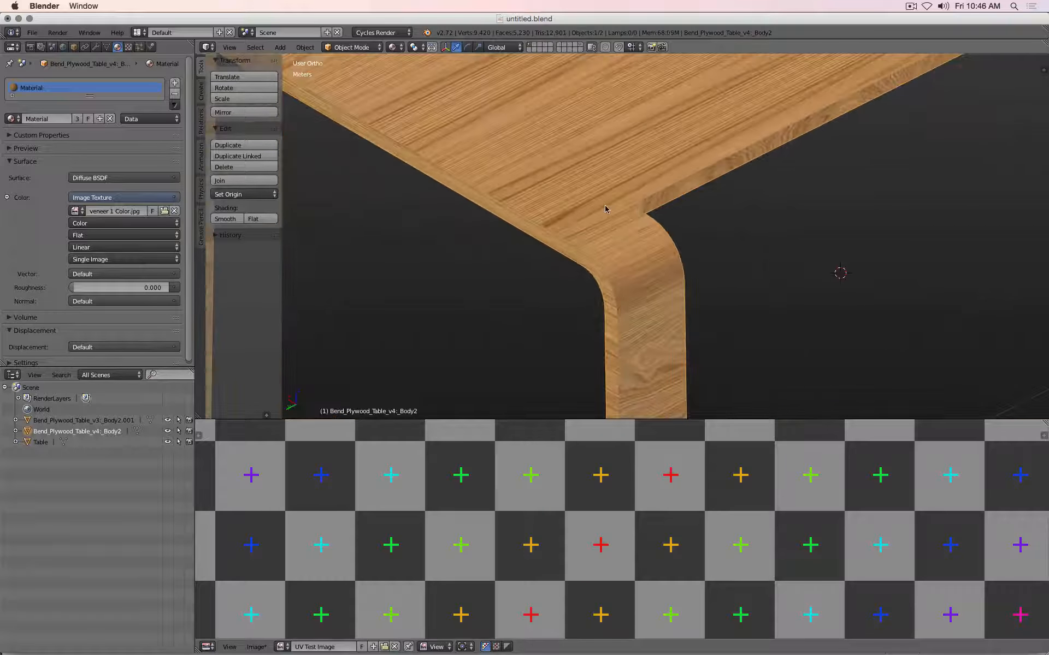
{"action": "scroll", "coordinate": [605, 209], "scroll_direction": "down", "scroll_amount": 6}
Select the imported table's entire mesh in Edit Mode and apply Unwrap to generate new UVs
{"action": "key", "text": "Tab"}
{"action": "key", "text": "a"}
{"action": "key", "text": "a"}
{"action": "scroll", "coordinate": [665, 502], "scroll_direction": "down", "scroll_amount": 2}
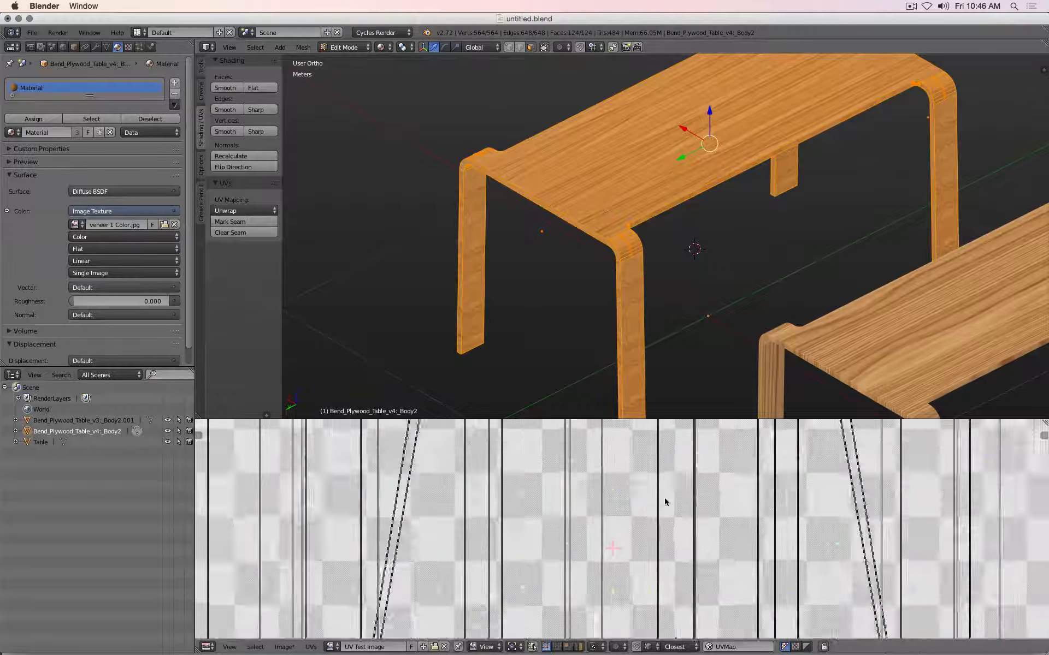
{"action": "scroll", "coordinate": [665, 502], "scroll_direction": "down", "scroll_amount": 5}
{"action": "scroll", "coordinate": [666, 502], "scroll_direction": "up", "scroll_amount": 2}
{"action": "scroll", "coordinate": [666, 502], "scroll_direction": "down", "scroll_amount": 1}
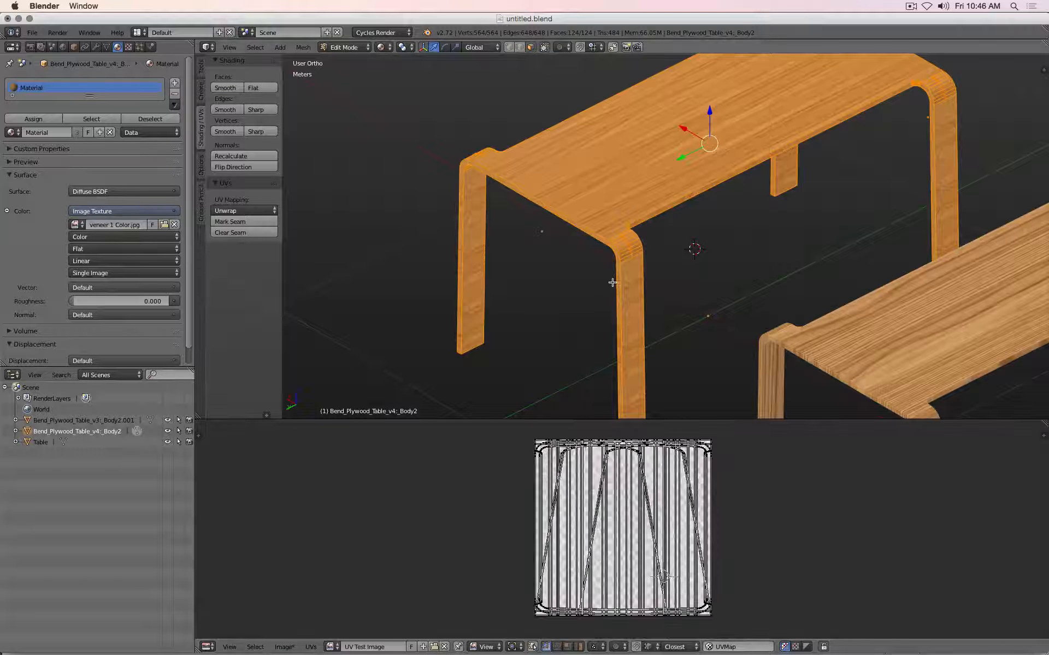
{"action": "key", "text": "u"}
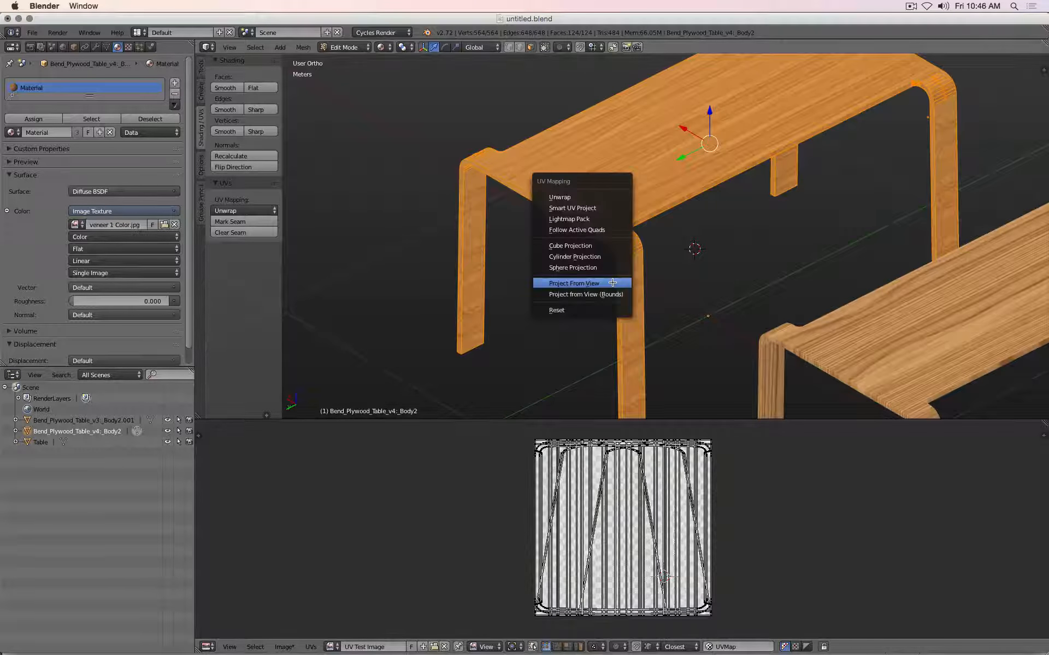
{"action": "left_click", "coordinate": [603, 197]}
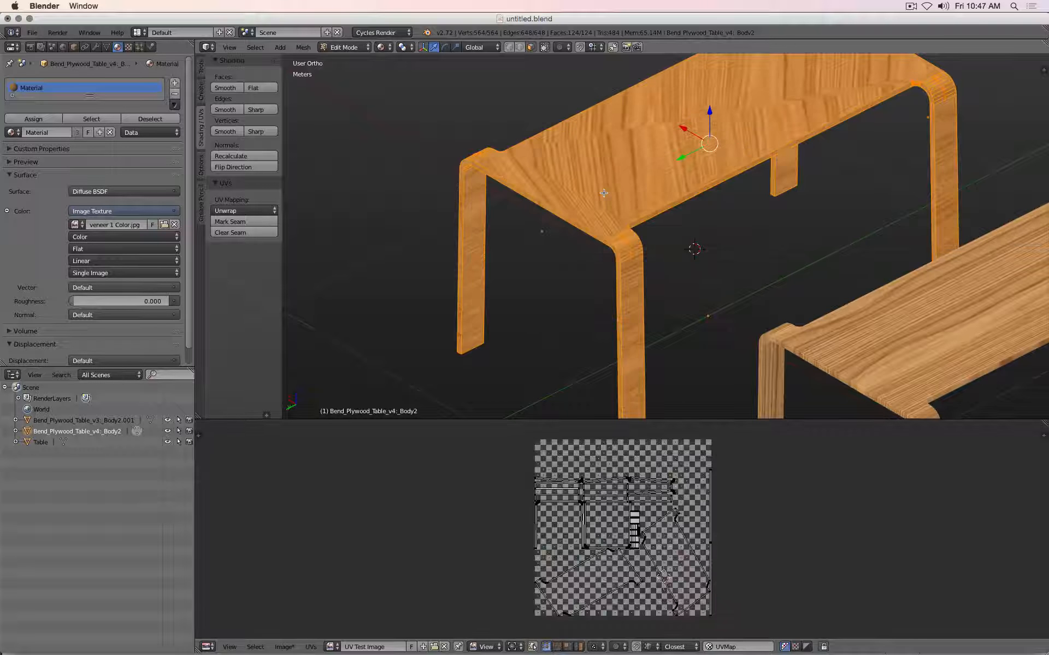
Examine the layout and orientation of the unwrapped UV islands in an enlarged UV editor
{"action": "scroll", "coordinate": [662, 505], "scroll_direction": "up", "scroll_amount": 4}
{"action": "scroll", "coordinate": [662, 505], "scroll_direction": "down", "scroll_amount": 1}
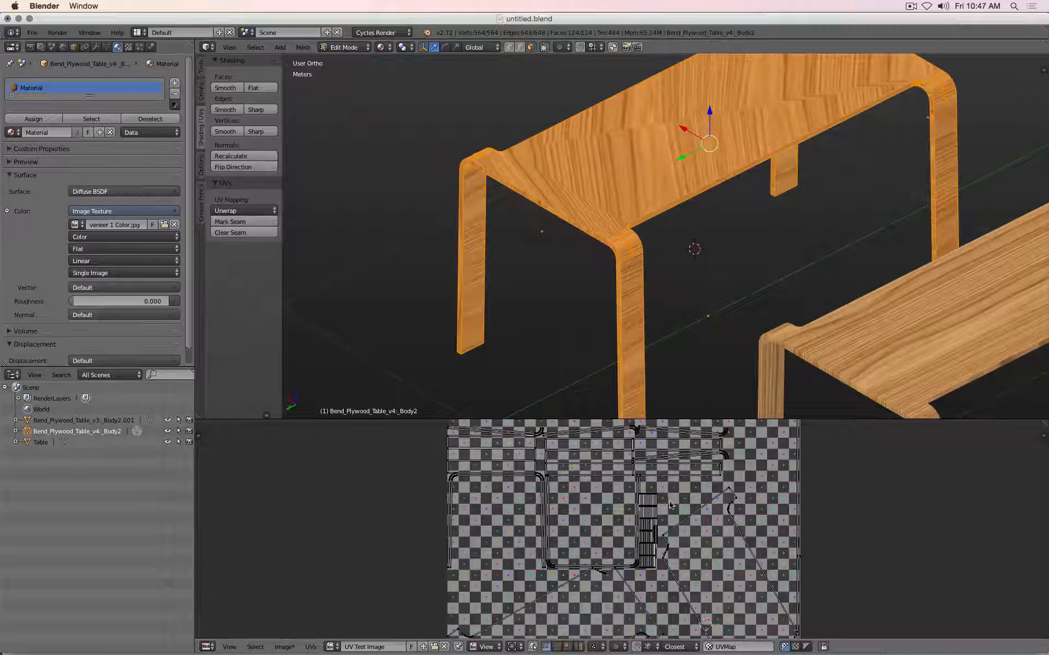
{"action": "key", "text": "shift+space"}
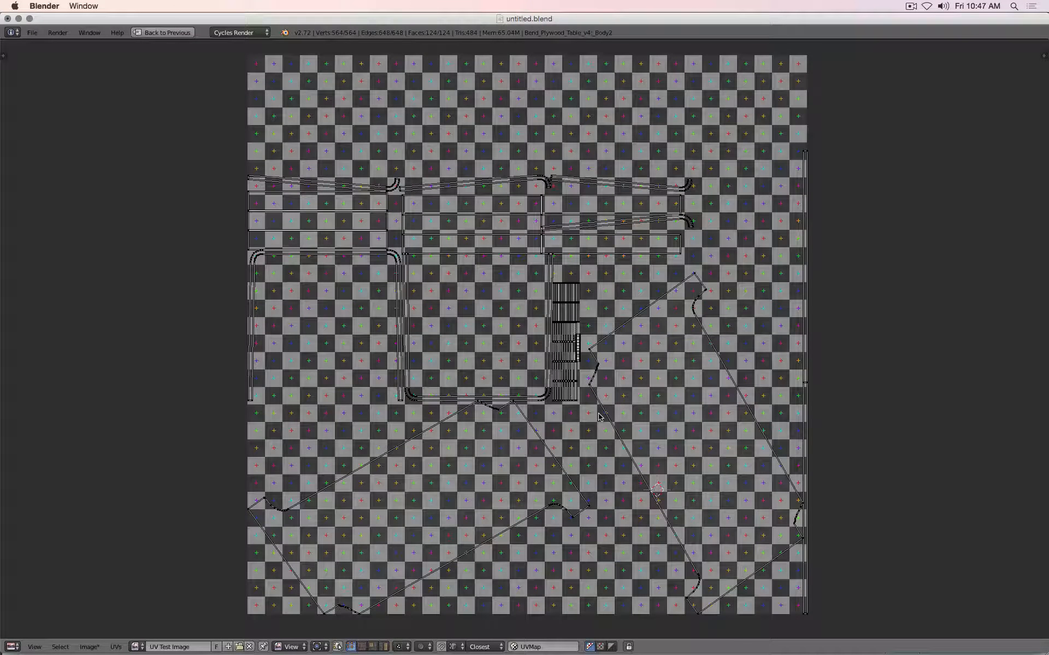
{"action": "key", "text": "shift+space"}
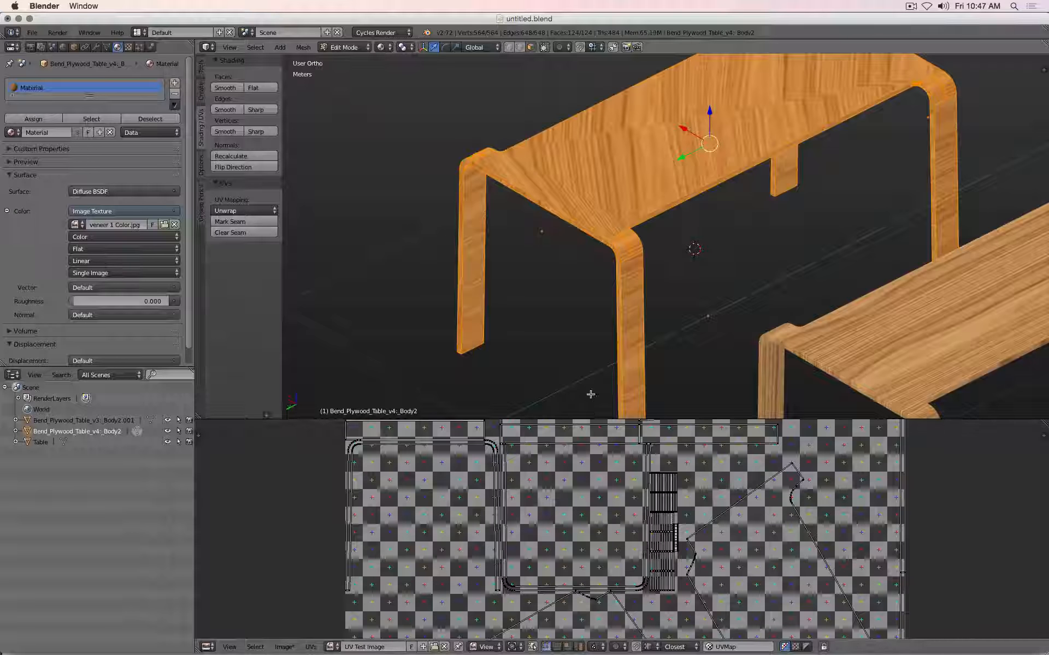
{"action": "key", "text": "u"}
{"action": "left_click", "coordinate": [534, 181]}
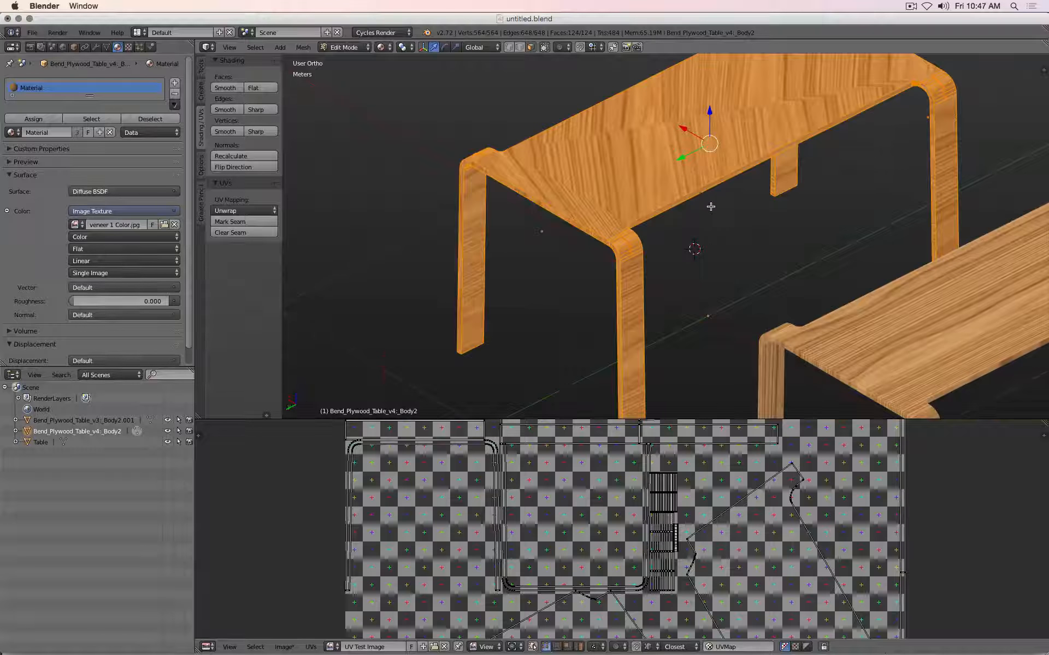
Test the selection of the continuous end face across tabletop and legs, display the model in solid shading, and clear the selection
{"action": "scroll", "coordinate": [711, 206], "scroll_direction": "up", "scroll_amount": 2}
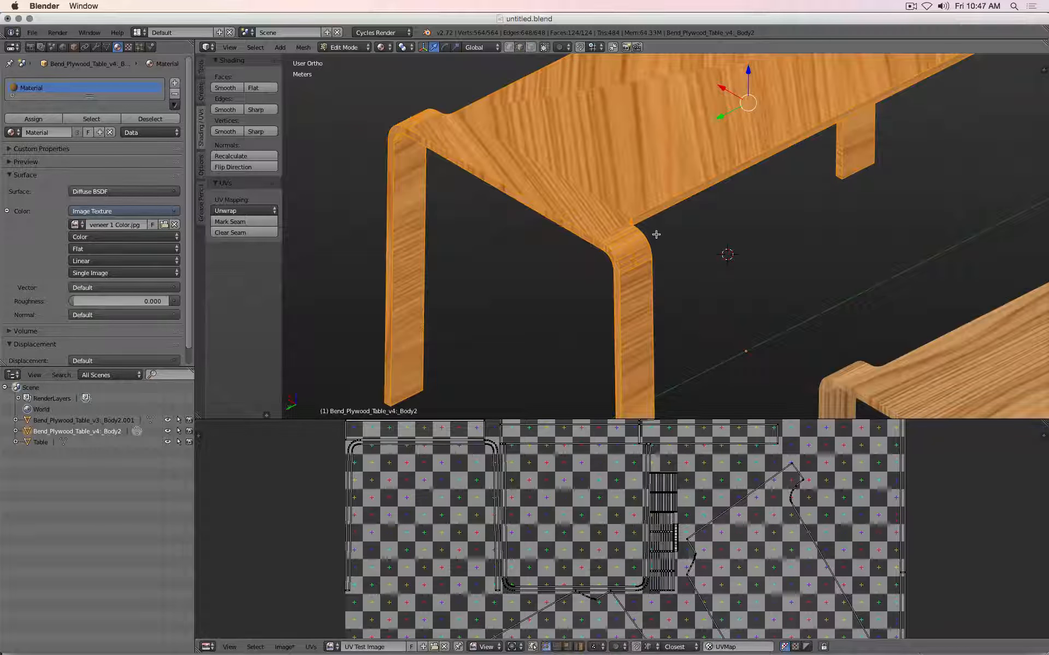
{"action": "right_click", "coordinate": [553, 232]}
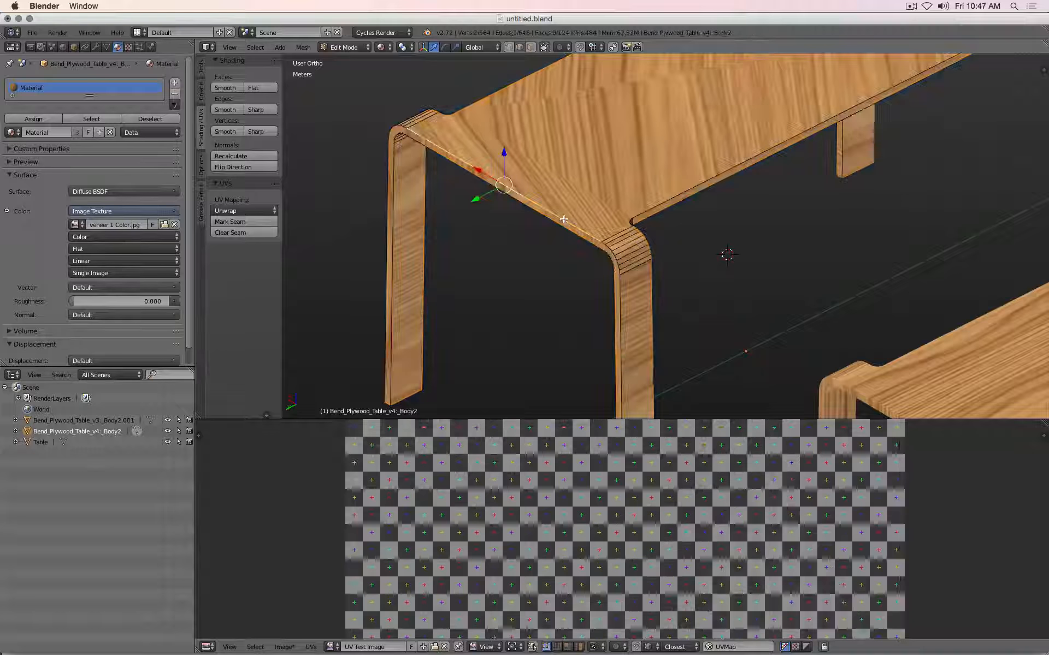
{"action": "right_click", "coordinate": [620, 302]}
{"action": "key", "text": "z"}
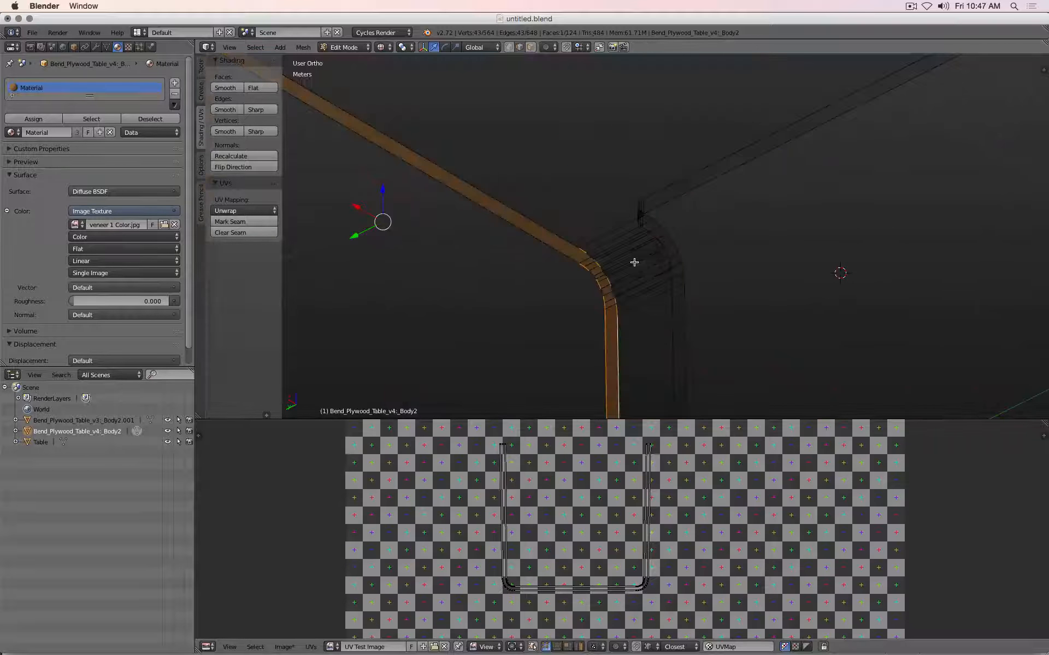
{"action": "key", "text": "z"}
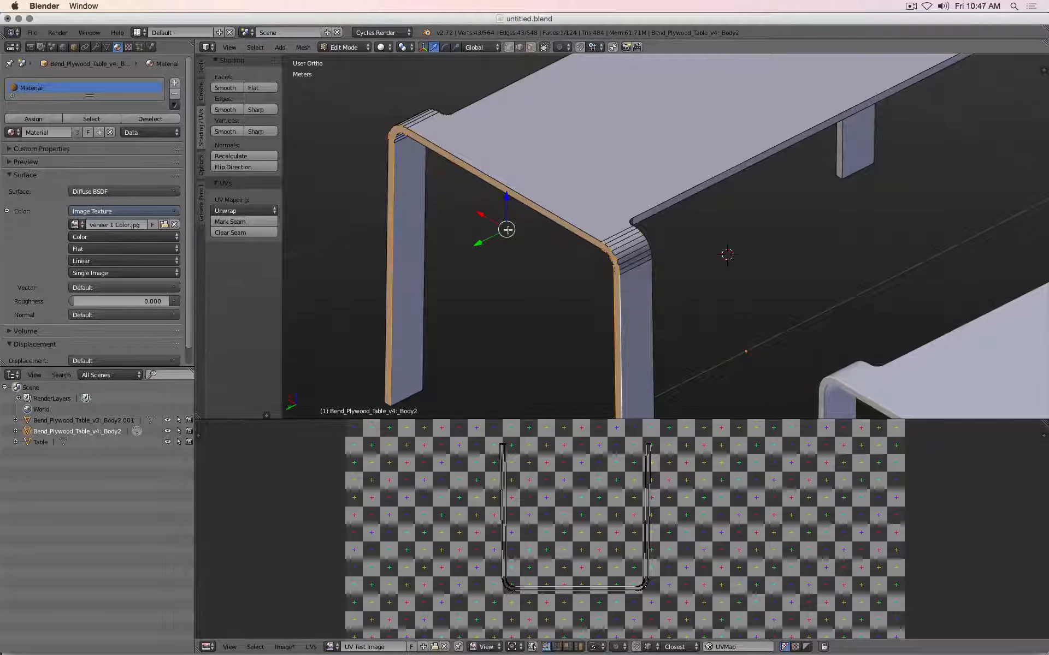
{"action": "left_click_drag", "start_coordinate": [478, 244], "coordinate": [425, 270]}
{"action": "key", "text": "super+z"}
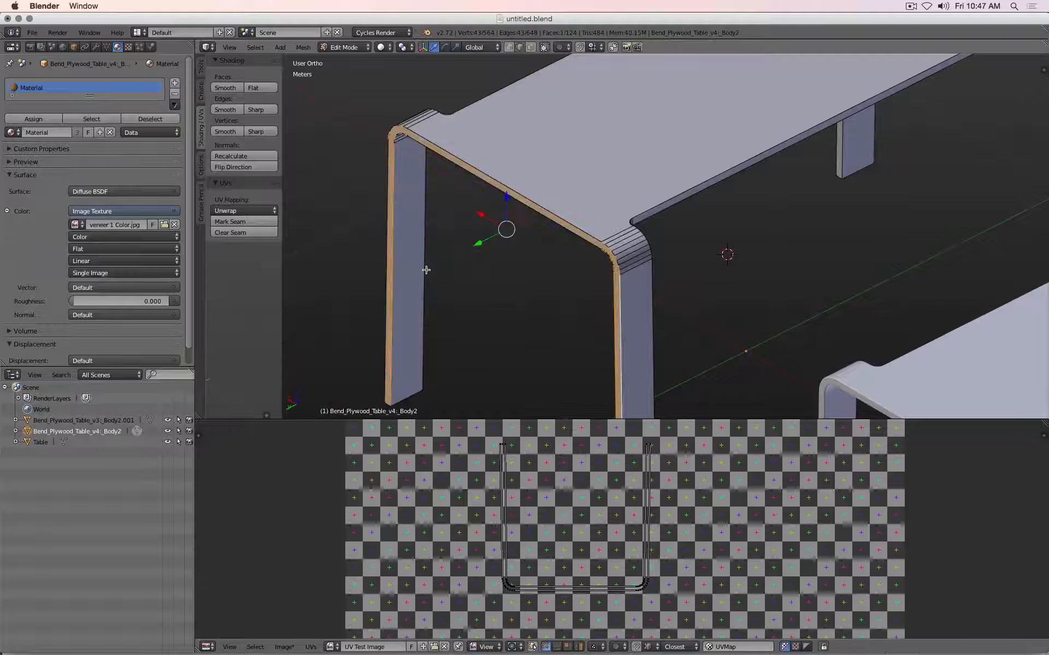
{"action": "key", "text": "a"}
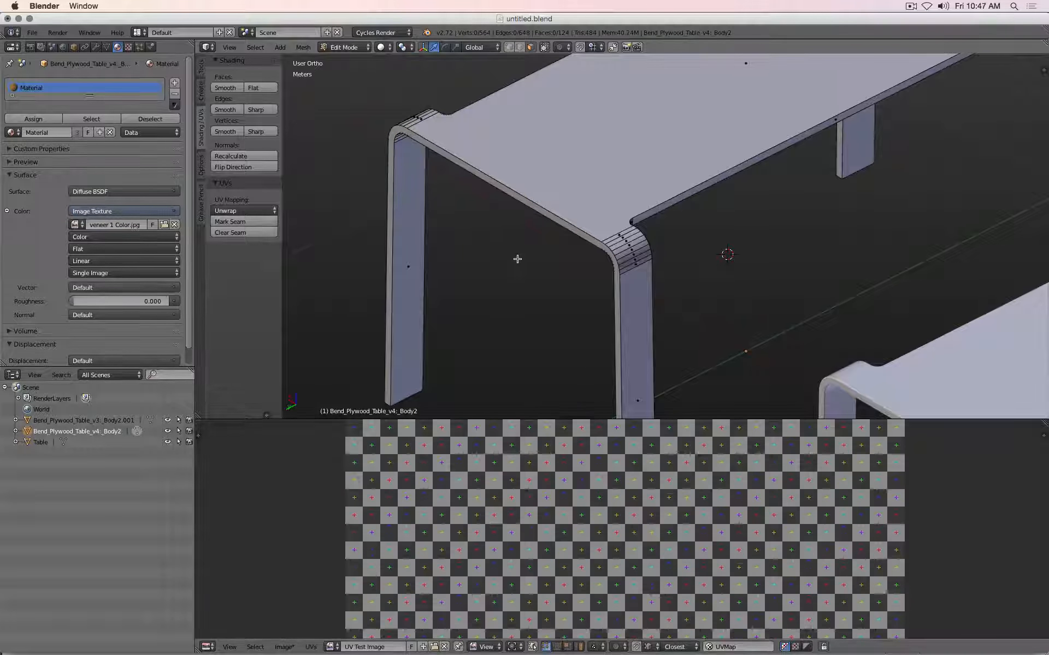
Maximize the 3D view and show the table from the top in orthographic wireframe
{"action": "key", "text": "shift+space"}
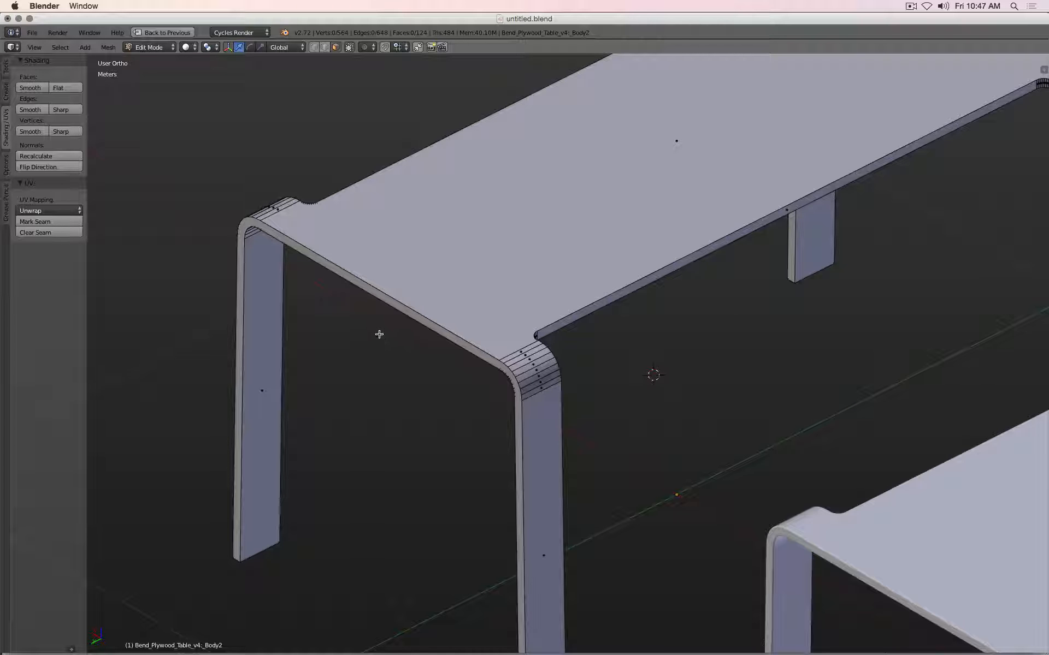
{"action": "right_click", "coordinate": [390, 302], "text": "alt"}
{"action": "key", "text": "a"}
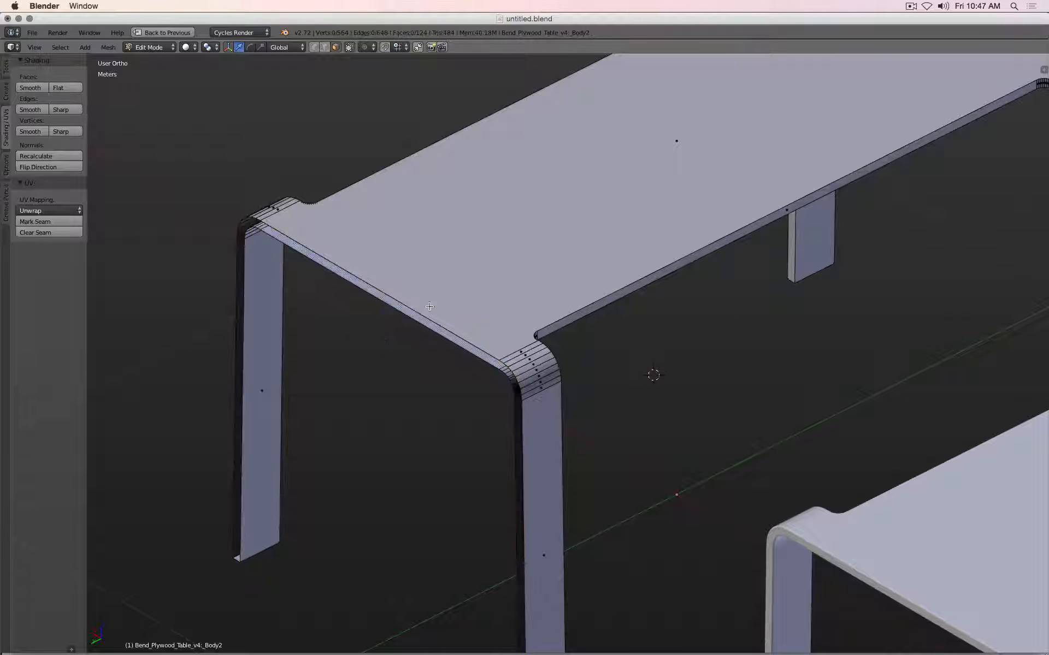
{"action": "scroll", "coordinate": [646, 295], "scroll_direction": "down", "scroll_amount": 3}
{"action": "middle_click_drag", "start_coordinate": [646, 295], "coordinate": [729, 205]}
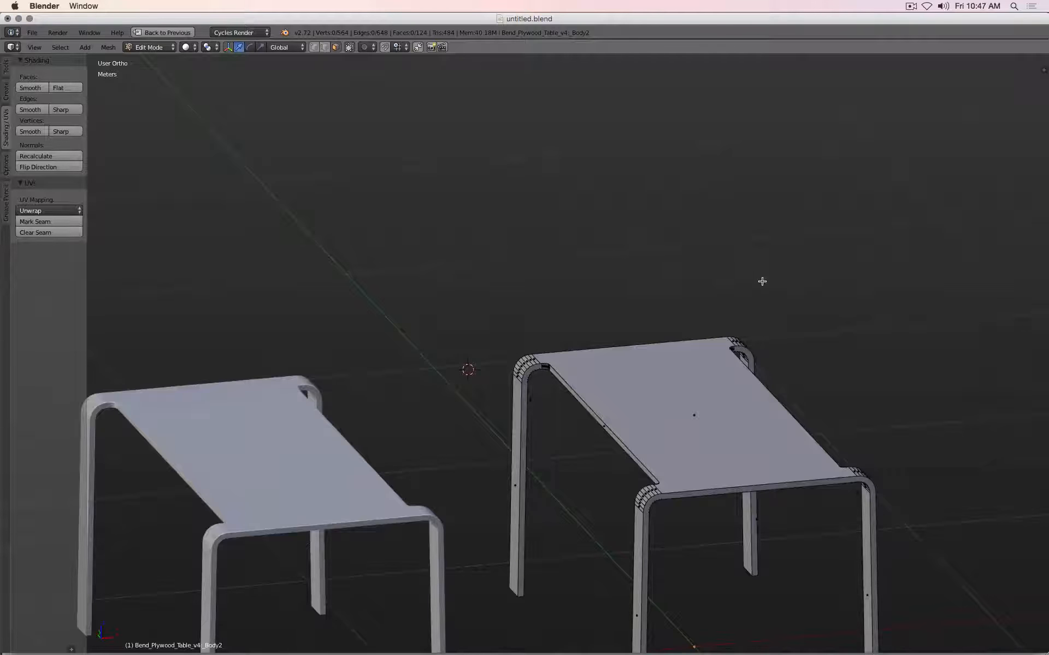
{"action": "key", "text": "KP_7"}
{"action": "key", "text": "z"}
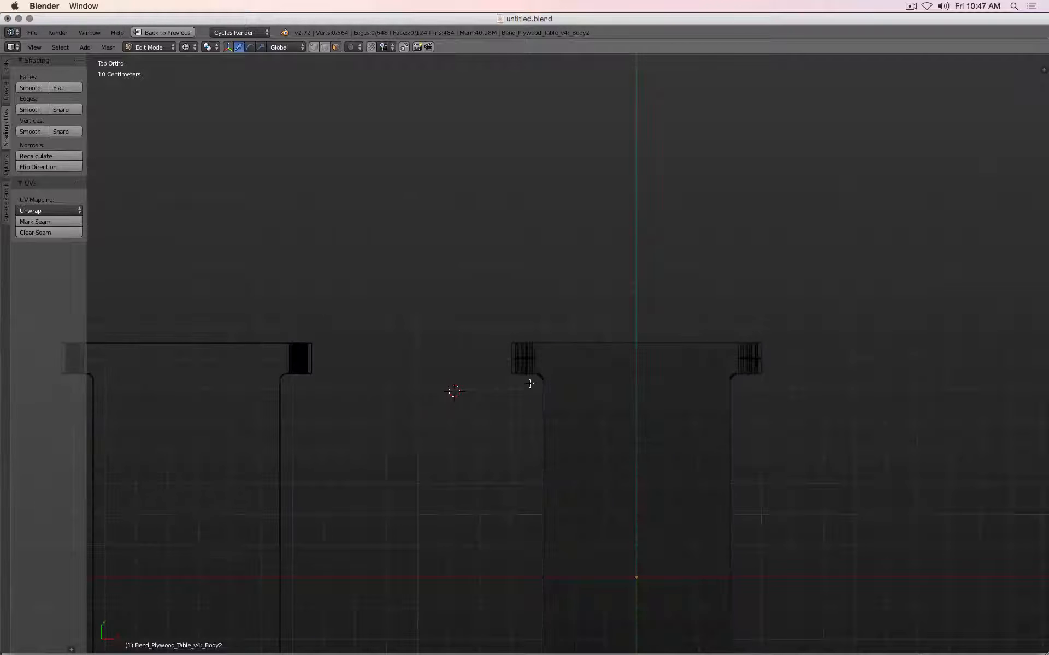
Try box-selecting the thickness faces at the leg corners and along the tabletop's long sides, and clear the selection
{"action": "key", "text": "b"}
{"action": "left_click_drag", "start_coordinate": [494, 367], "coordinate": [814, 421]}
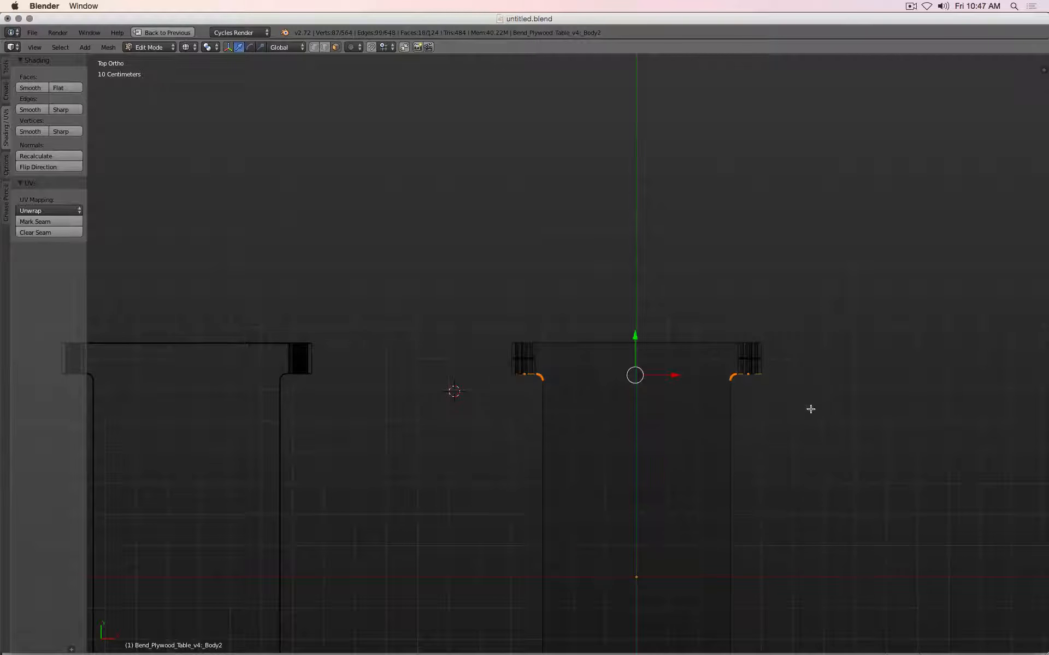
{"action": "scroll", "coordinate": [833, 297], "scroll_direction": "down", "scroll_amount": 10}
{"action": "key", "text": "b"}
{"action": "left_click_drag", "start_coordinate": [457, 268], "coordinate": [592, 540]}
{"action": "key", "text": "b"}
{"action": "left_click_drag", "start_coordinate": [744, 301], "coordinate": [826, 541]}
{"action": "key", "text": "b"}
{"action": "left_click_drag", "start_coordinate": [484, 593], "coordinate": [814, 559]}
{"action": "key", "text": "a"}
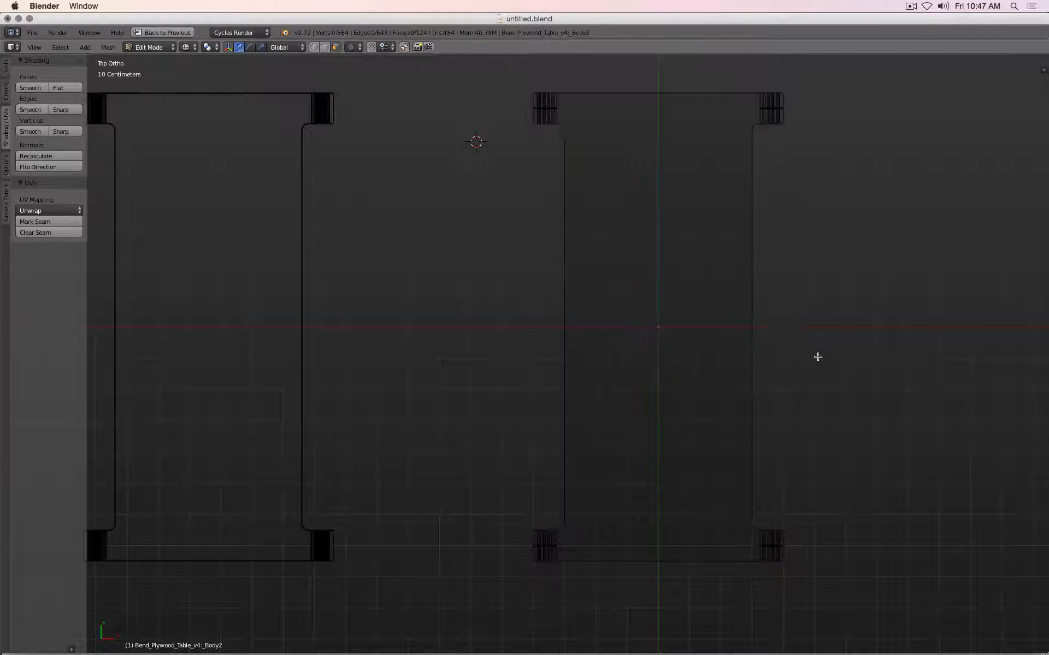
Delete the end faces at the feet of all four legs of the plywood table
{"action": "mouse_move", "coordinate": [817, 356]}
{"action": "middle_mouse_down"}
{"action": "mouse_move", "coordinate": [805, 300]}
{"action": "mouse_move", "coordinate": [810, 394]}
{"action": "mouse_move", "coordinate": [806, 346]}
{"action": "mouse_move", "coordinate": [836, 297]}
{"action": "mouse_move", "coordinate": [819, 281]}
{"action": "mouse_move", "coordinate": [511, 304]}
{"action": "mouse_move", "coordinate": [304, 348]}
{"action": "middle_mouse_up"}
{"action": "key", "text": "z"}
{"action": "scroll", "coordinate": [304, 348], "scroll_direction": "up", "scroll_amount": 5}
{"action": "key", "text": "b"}
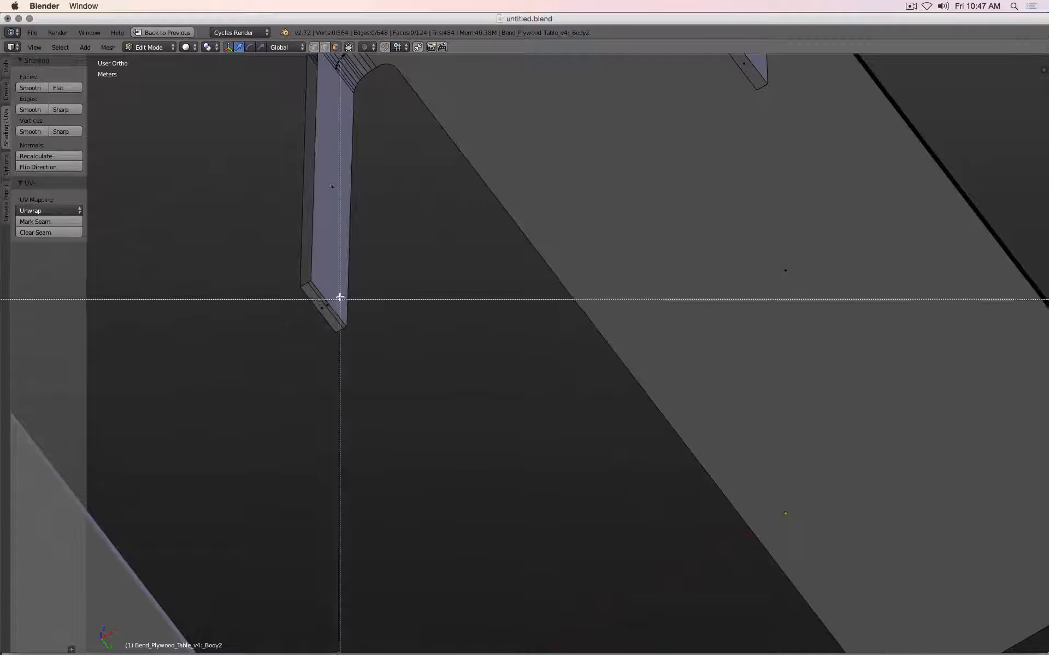
{"action": "left_click_drag", "start_coordinate": [340, 299], "coordinate": [317, 316]}
{"action": "scroll", "coordinate": [473, 332], "scroll_direction": "down", "scroll_amount": 2}
{"action": "right_click", "coordinate": [392, 240], "text": "shift"}
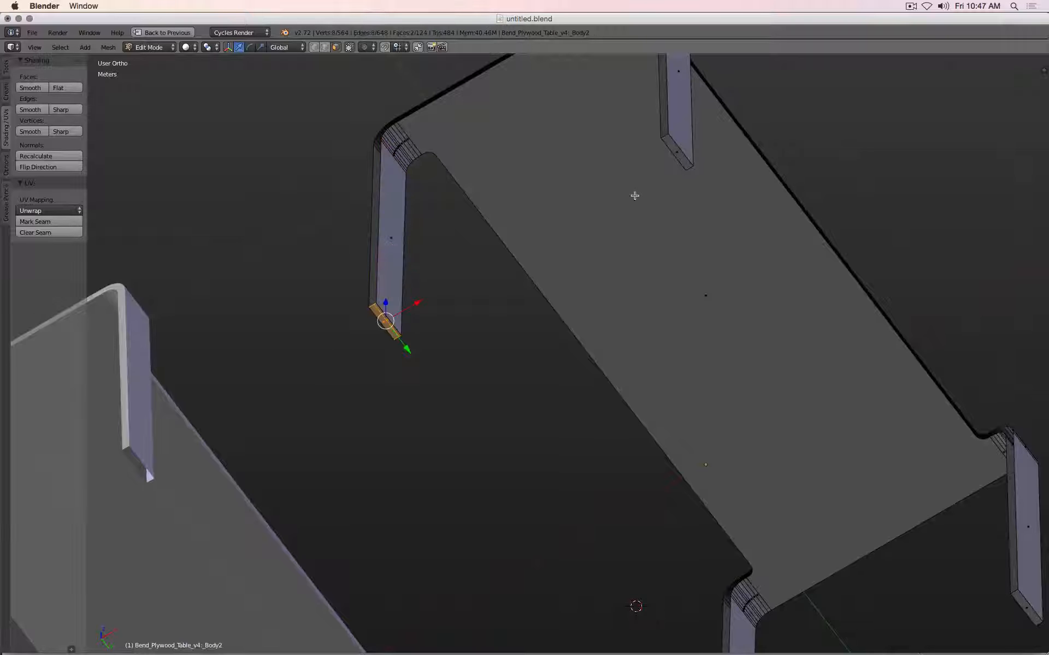
{"action": "right_click", "coordinate": [680, 158], "text": "shift"}
{"action": "scroll", "coordinate": [717, 272], "scroll_direction": "down", "scroll_amount": 5}
{"action": "scroll", "coordinate": [726, 367], "scroll_direction": "up", "scroll_amount": 6}
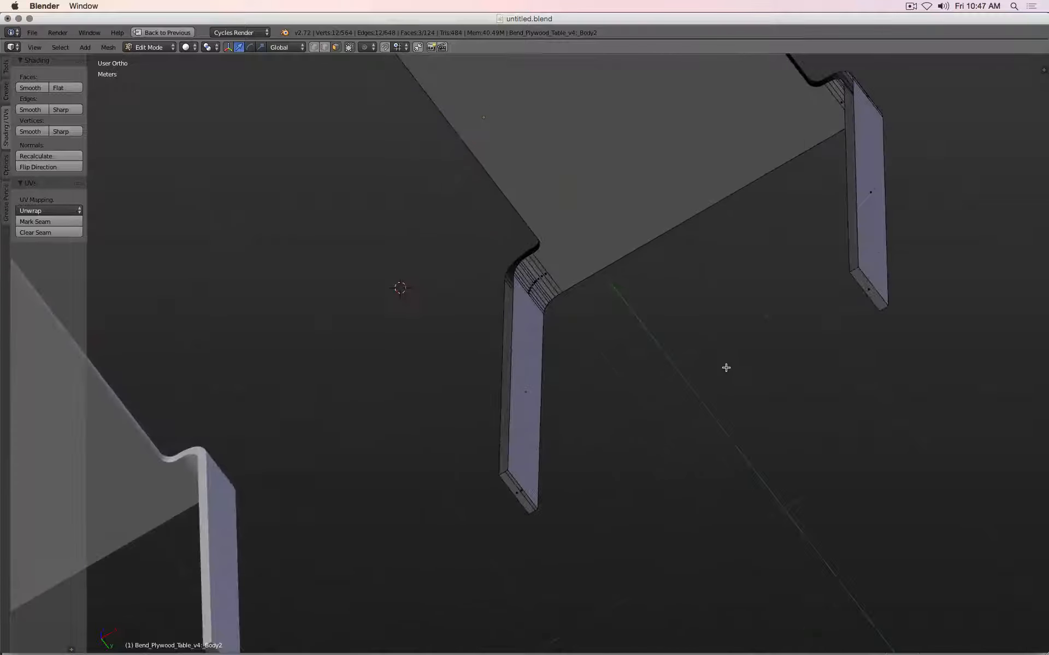
{"action": "right_click", "coordinate": [858, 290], "text": "shift"}
{"action": "scroll", "coordinate": [526, 590], "scroll_direction": "up", "scroll_amount": 2}
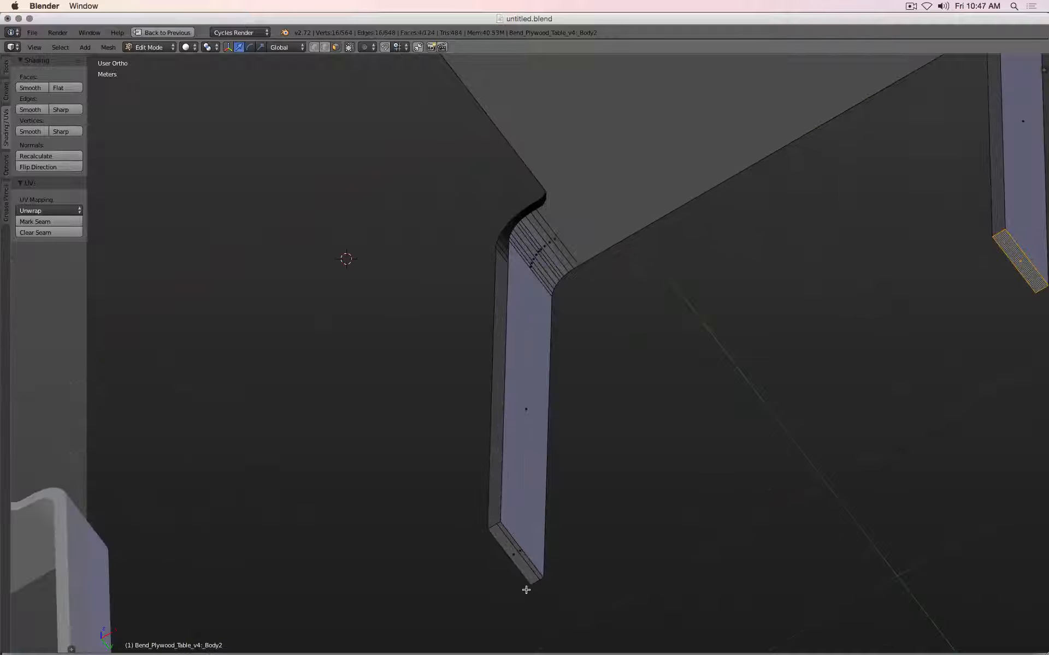
{"action": "right_click", "coordinate": [516, 563], "text": "shift"}
{"action": "key", "text": "x"}
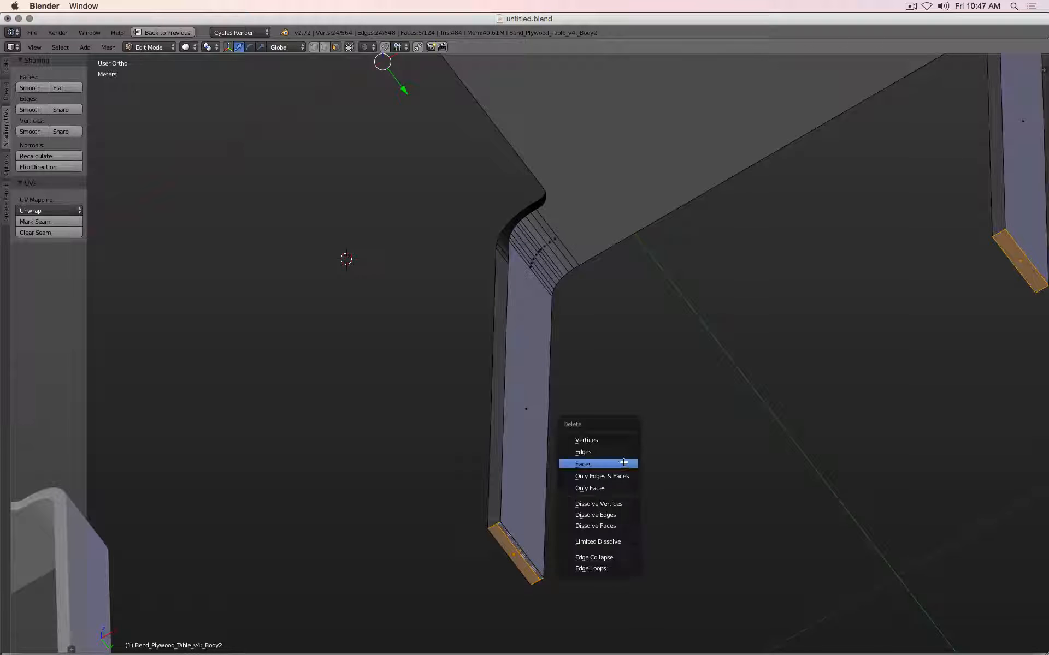
{"action": "left_click", "coordinate": [620, 466]}
{"action": "scroll", "coordinate": [621, 466], "scroll_direction": "down", "scroll_amount": 8}
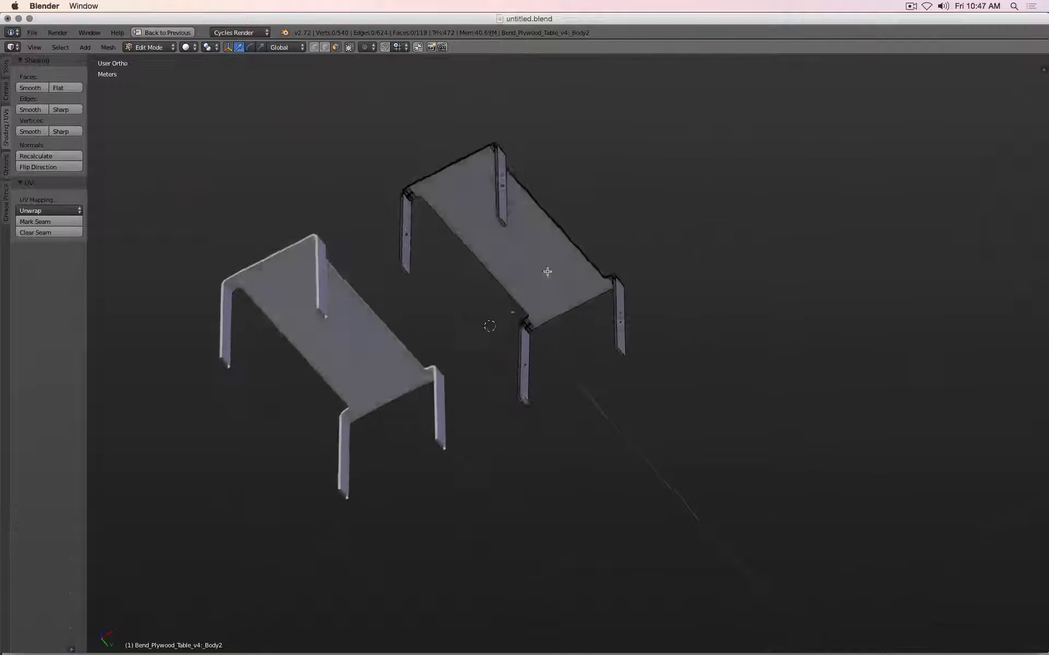
Try loop-selecting the tabletop's outline in edge-select mode, check it from the top in wireframe, and clear the selection
{"action": "left_click", "coordinate": [324, 47]}
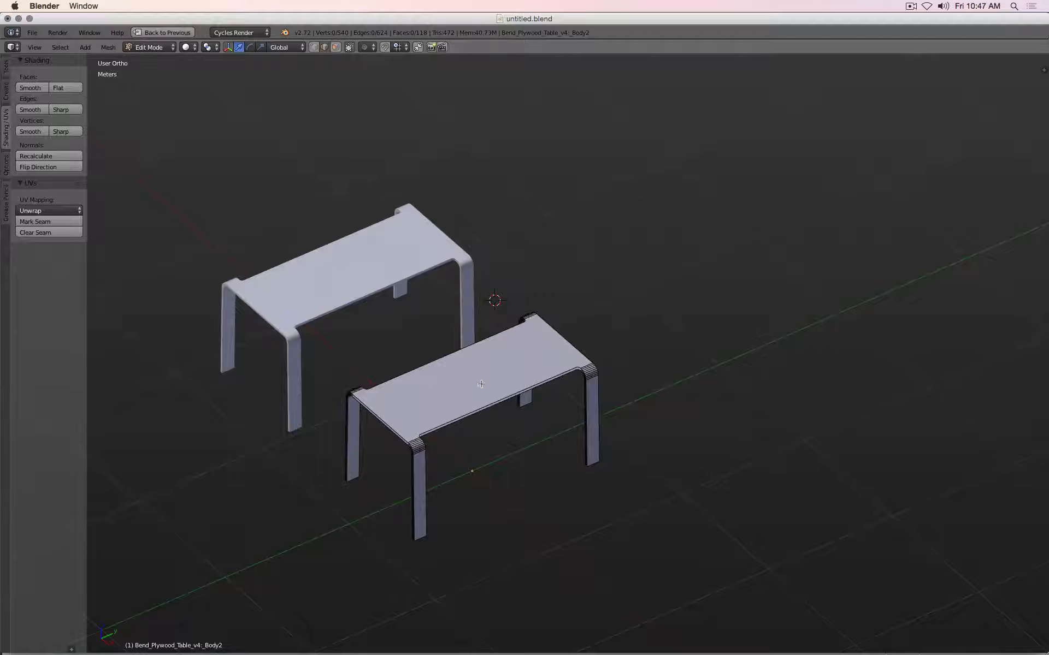
{"action": "scroll", "coordinate": [485, 416], "scroll_direction": "up", "scroll_amount": 5}
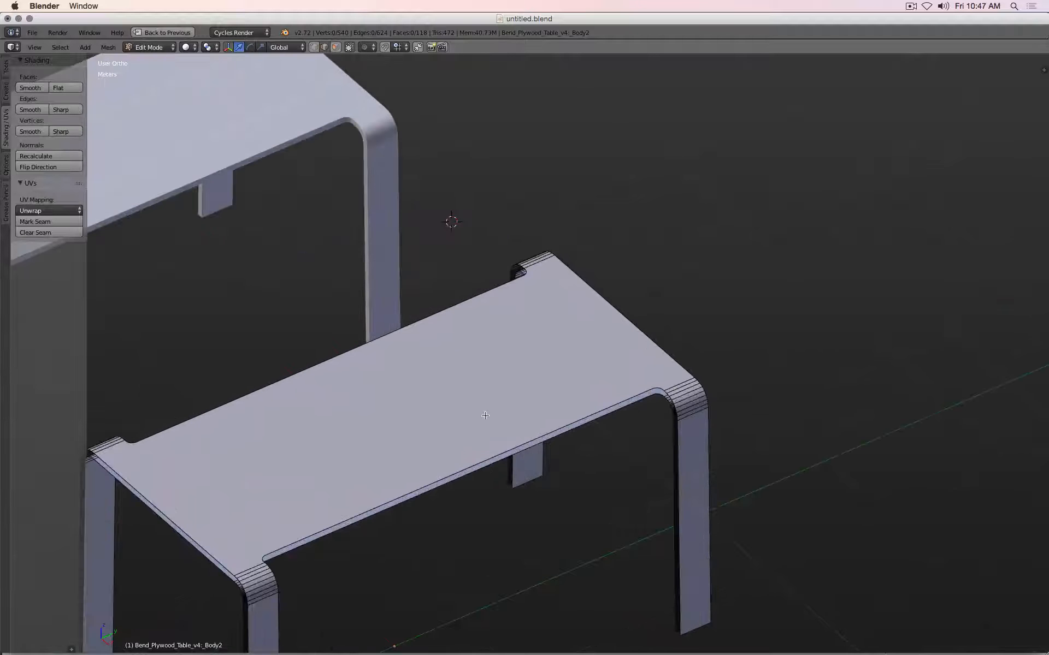
{"action": "left_click", "coordinate": [613, 416], "text": "alt"}
{"action": "key", "text": "z"}
{"action": "key", "text": "z"}
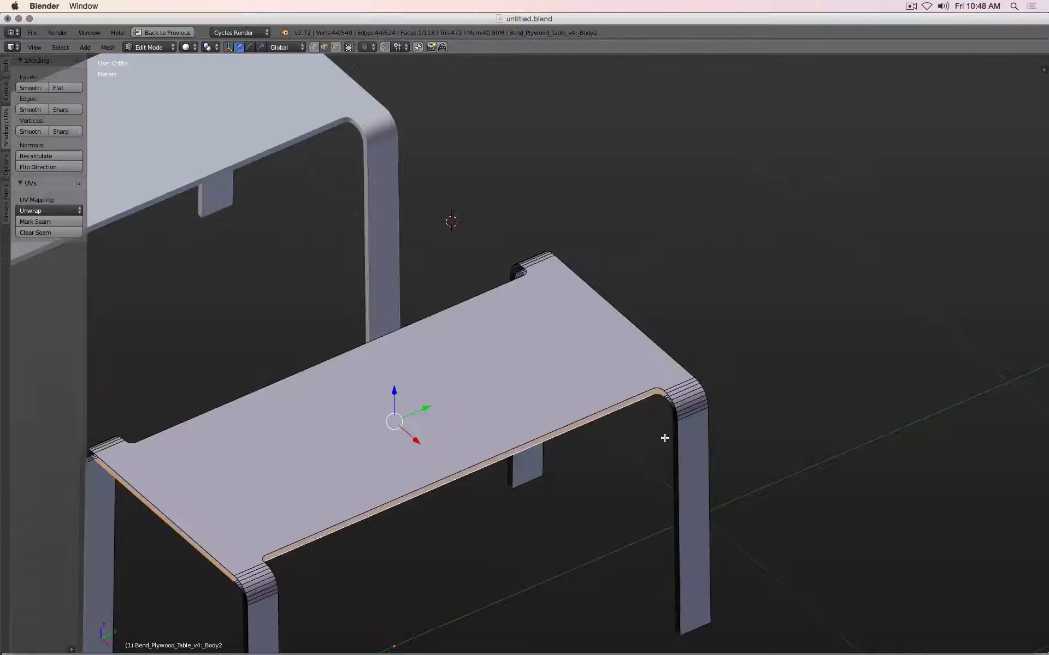
{"action": "scroll", "coordinate": [665, 438], "scroll_direction": "down", "scroll_amount": 5}
{"action": "key", "text": "KP_7"}
{"action": "key", "text": "z"}
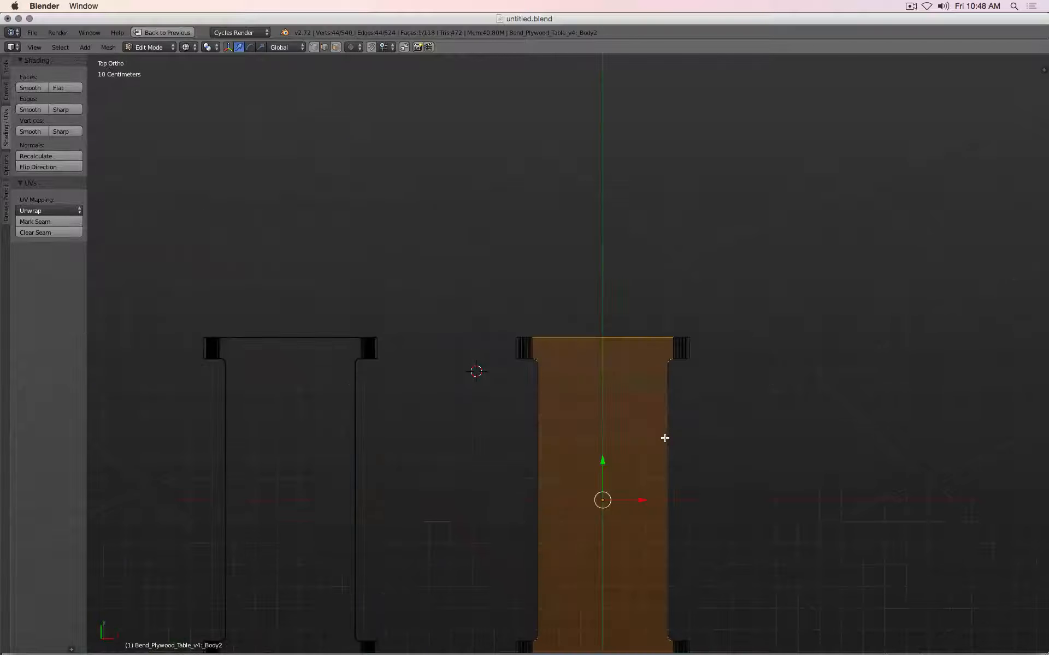
{"action": "key", "text": "a"}
{"action": "key", "text": "b"}
{"action": "left_click_drag", "start_coordinate": [460, 309], "coordinate": [586, 313]}
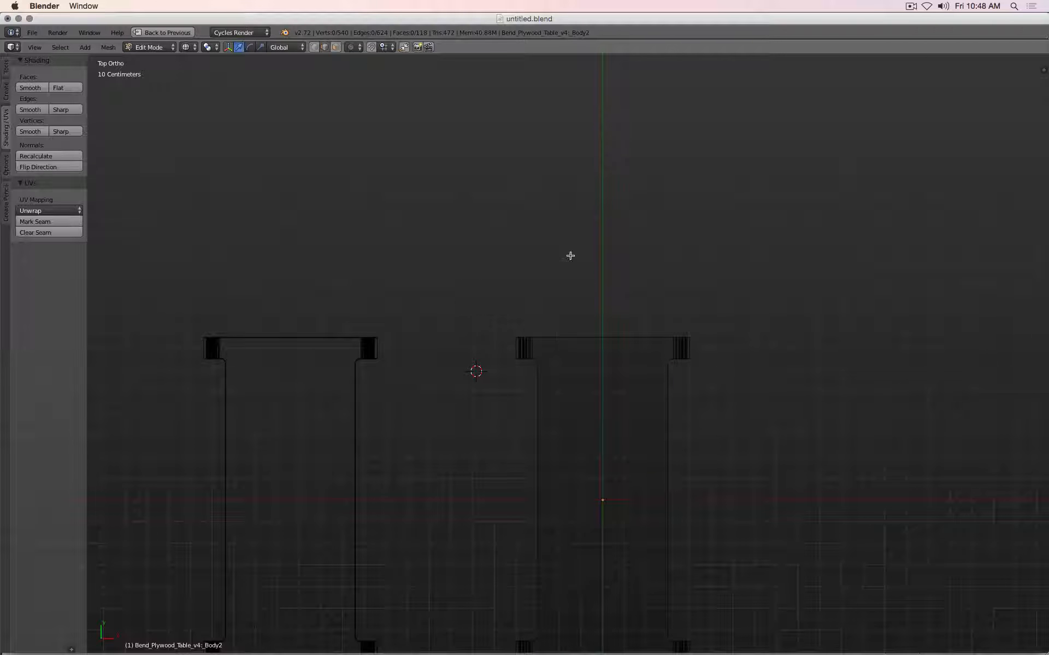
{"action": "key", "text": "z"}
{"action": "left_click", "coordinate": [336, 47]}
Select the tabletop's upper face together with the outer bend strips and outer face of one leg
{"action": "middle_click_drag", "start_coordinate": [505, 401], "coordinate": [649, 331]}
{"action": "right_click", "coordinate": [644, 211]}
{"action": "middle_click_drag", "start_coordinate": [589, 408], "coordinate": [593, 257]}
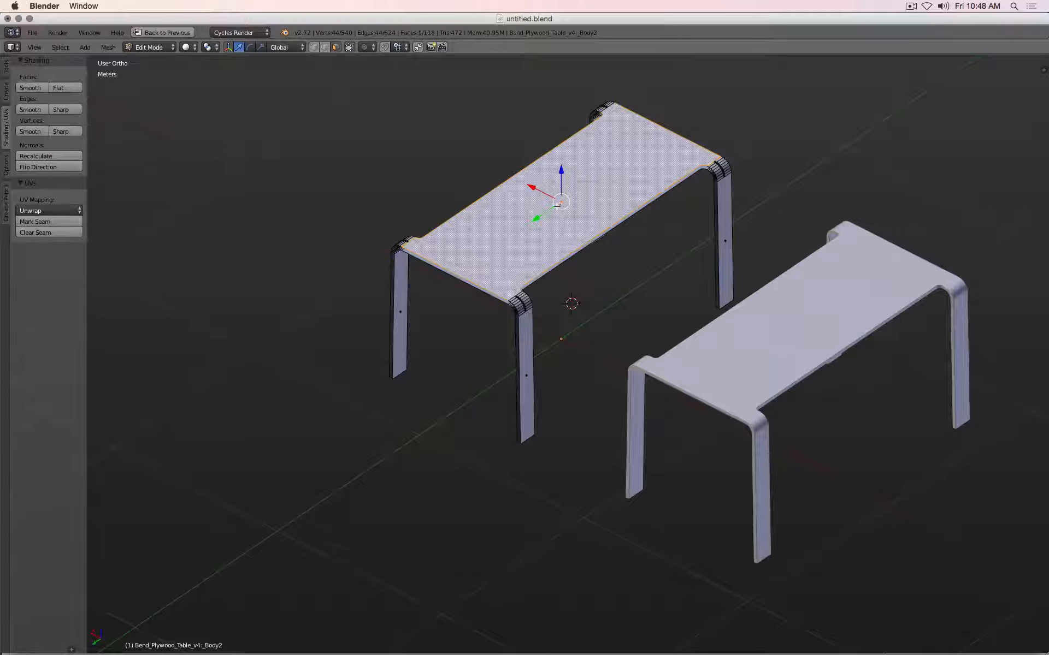
{"action": "scroll", "coordinate": [533, 297], "scroll_direction": "up", "scroll_amount": 4}
{"action": "right_click", "coordinate": [530, 309]}
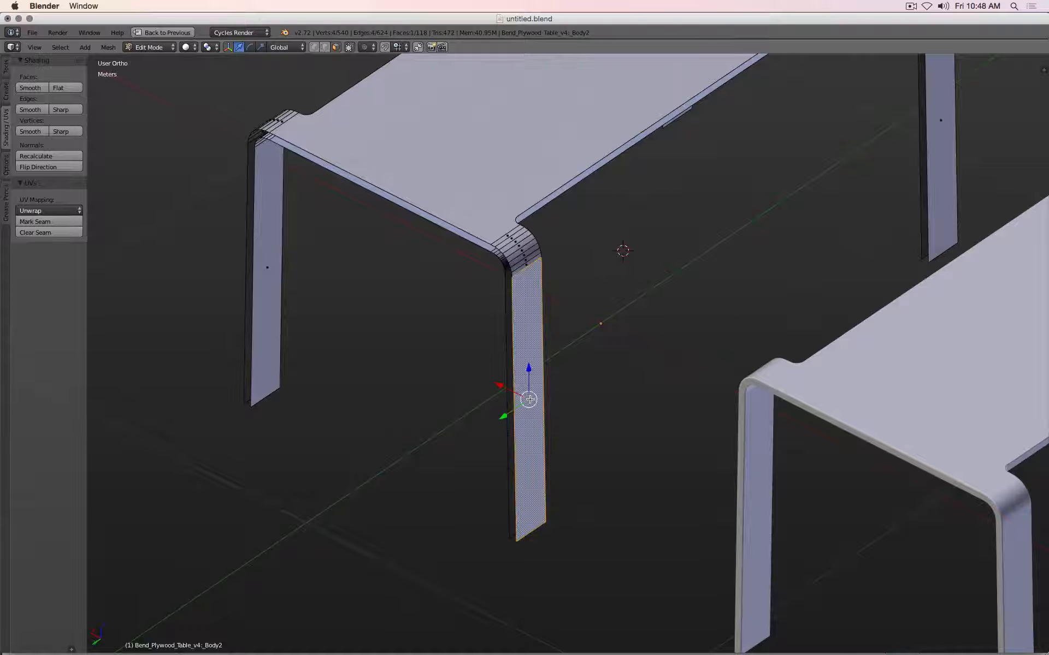
{"action": "right_click", "coordinate": [524, 250]}
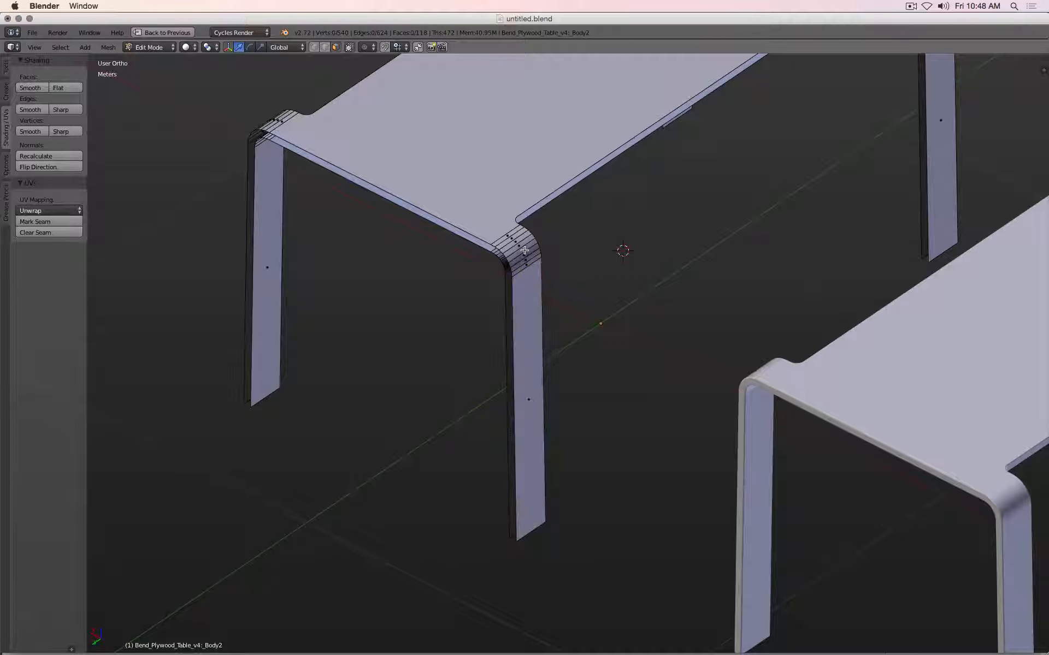
{"action": "right_click", "coordinate": [524, 250], "text": "alt"}
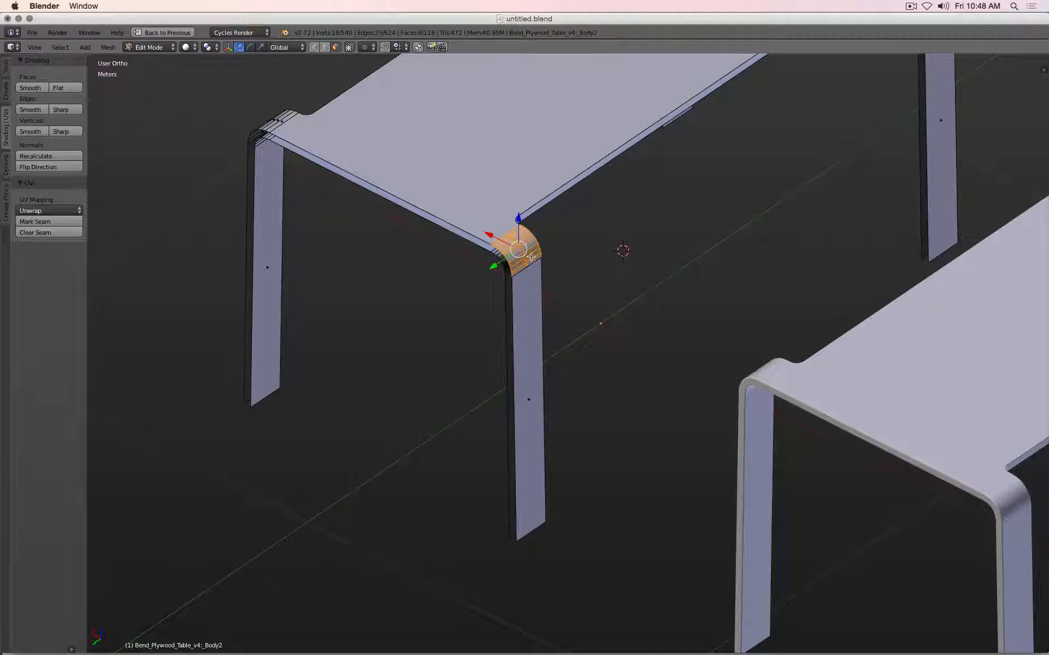
{"action": "right_click", "coordinate": [530, 393], "text": "shift"}
{"action": "scroll", "coordinate": [541, 341], "scroll_direction": "down", "scroll_amount": 4}
{"action": "right_click", "coordinate": [561, 196], "text": "shift"}
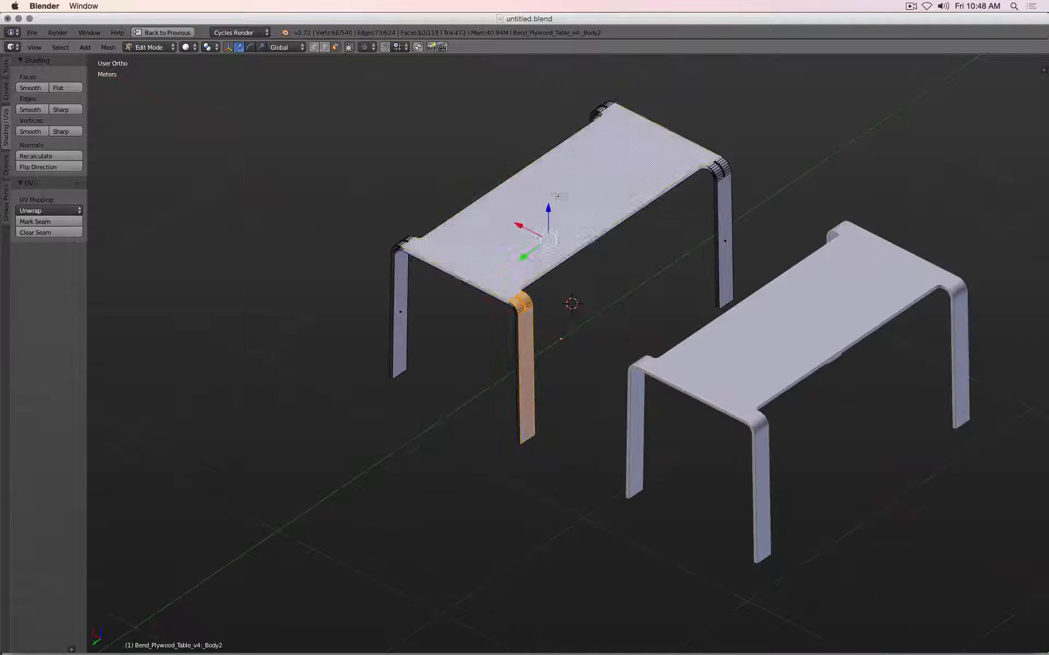
Add the outer bend strips and outer faces of the other three legs to the selection, and restore the split layout
{"action": "middle_click_drag", "start_coordinate": [813, 213], "coordinate": [784, 292]}
{"action": "scroll", "coordinate": [808, 303], "scroll_direction": "up", "scroll_amount": 3}
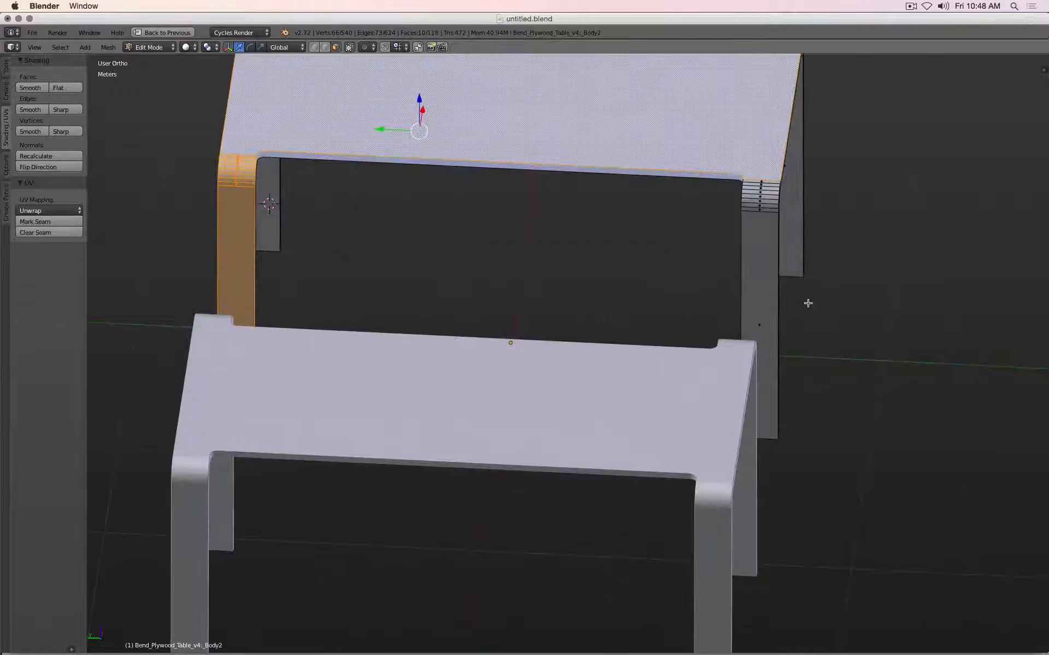
{"action": "right_click", "coordinate": [761, 324], "text": "shift"}
{"action": "key", "text": "c"}
{"action": "left_click", "coordinate": [758, 186]}
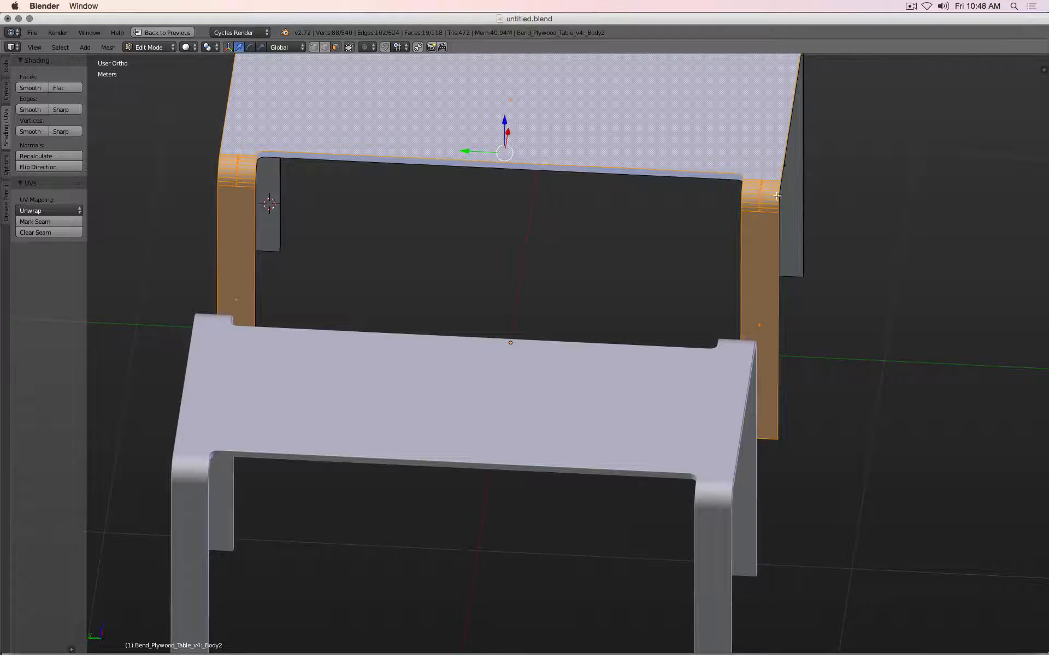
{"action": "middle_click_drag", "start_coordinate": [877, 216], "coordinate": [566, 201]}
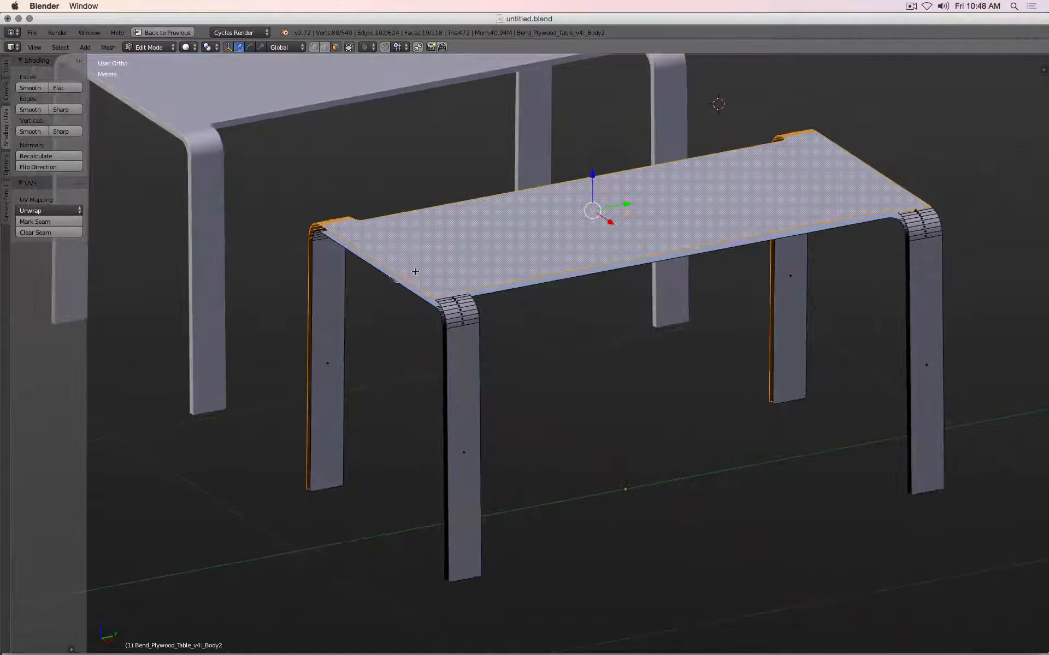
{"action": "left_click_drag", "start_coordinate": [453, 296], "coordinate": [464, 322]}
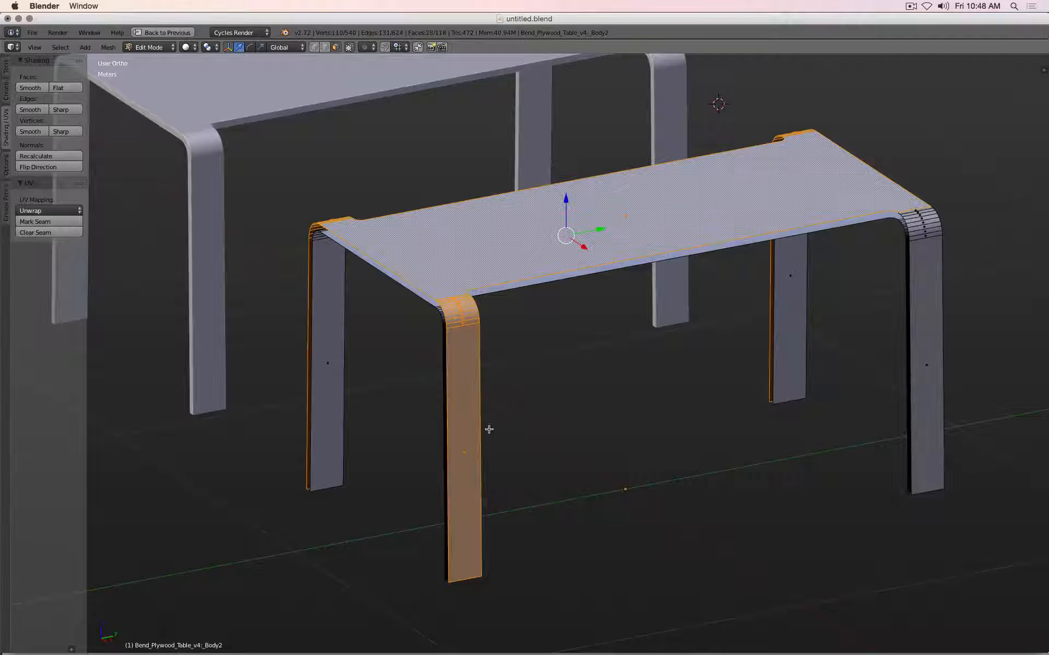
{"action": "middle_click_drag", "start_coordinate": [749, 402], "coordinate": [813, 305]}
{"action": "left_click_drag", "start_coordinate": [812, 305], "coordinate": [838, 417]}
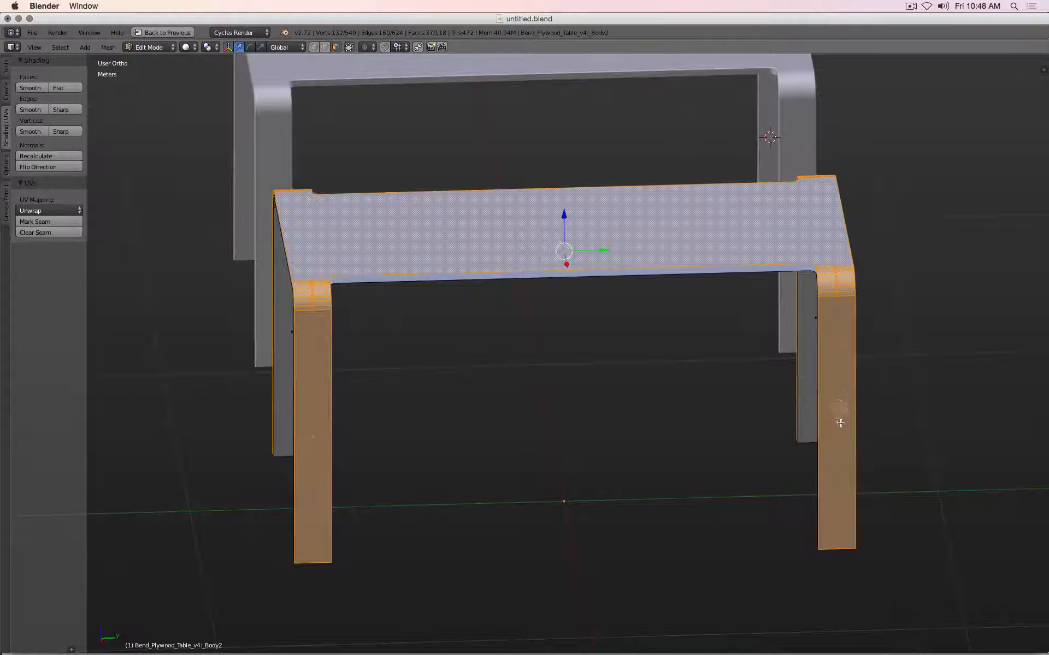
{"action": "scroll", "coordinate": [697, 440], "scroll_direction": "down", "scroll_amount": 5}
{"action": "key", "text": "ctrl+Up"}
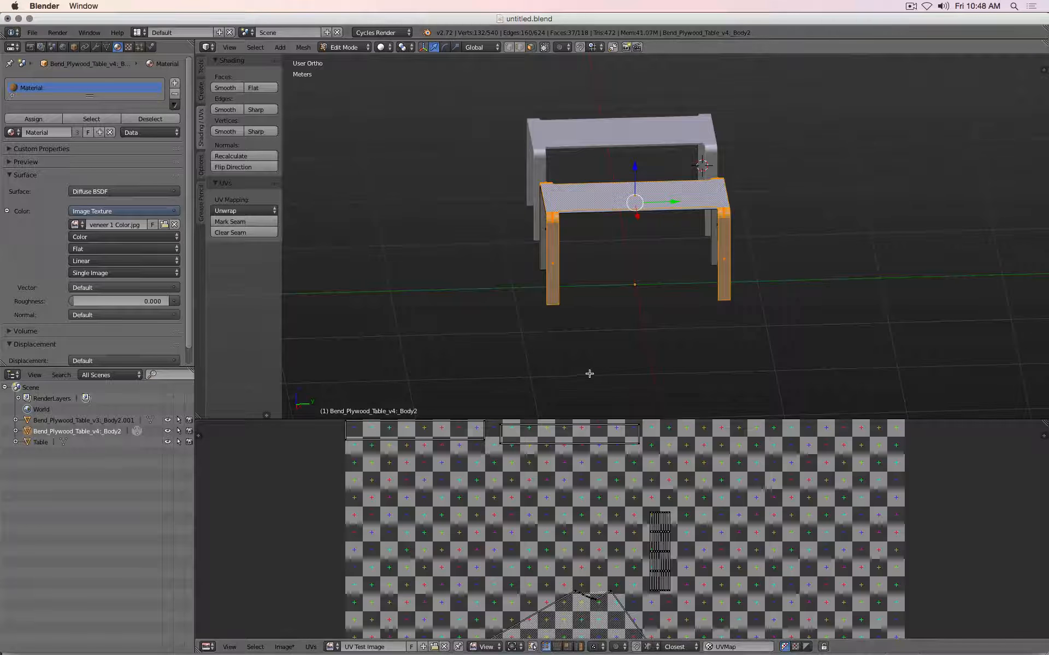
Unwrap the selected outer faces of the table and bring the whole UV layout into view
{"action": "scroll", "coordinate": [590, 372], "scroll_direction": "down", "scroll_amount": 3}
{"action": "key", "text": "u"}
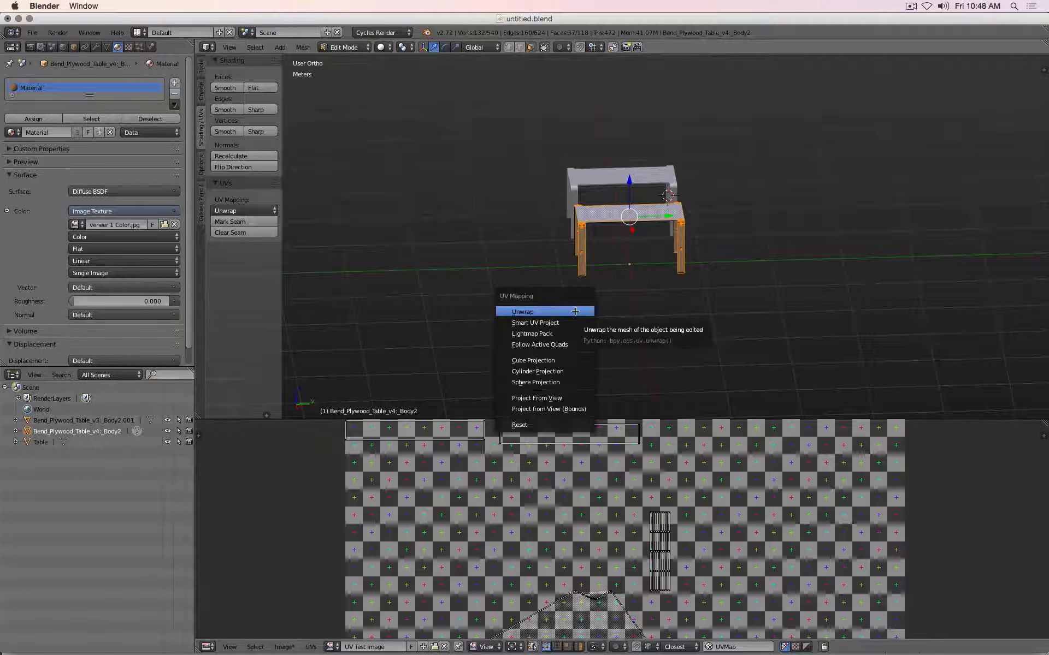
{"action": "left_click", "coordinate": [575, 312]}
{"action": "scroll", "coordinate": [667, 492], "scroll_direction": "down", "scroll_amount": 6}
{"action": "scroll", "coordinate": [667, 492], "scroll_direction": "up", "scroll_amount": 3}
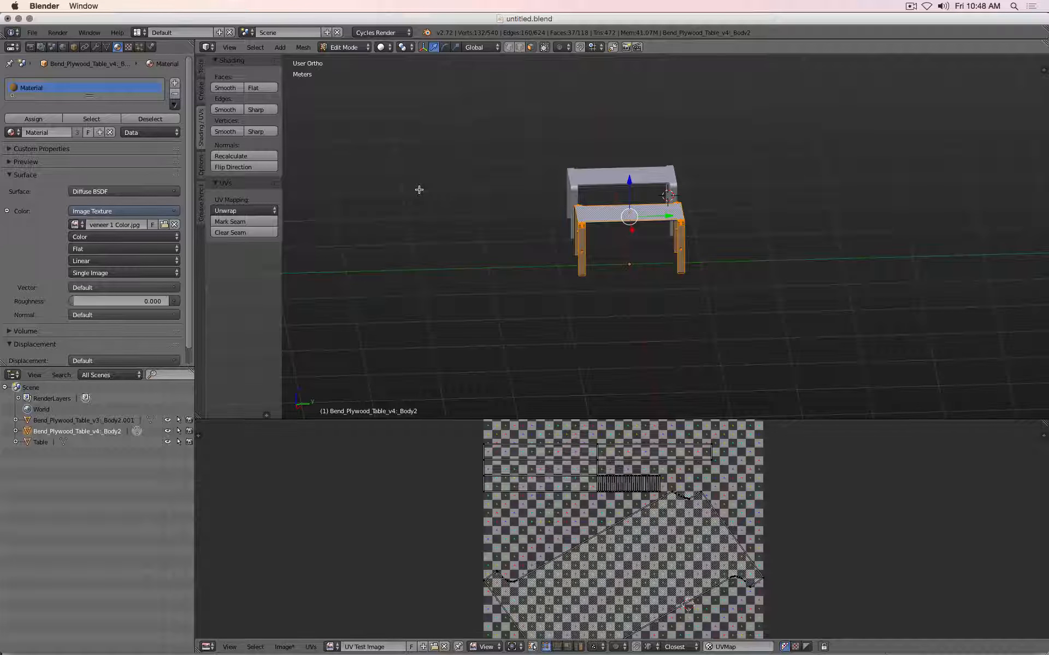
Remove the duplicate vertices from the selected outer faces, unwrap them again, and inspect the islands in a maximized UV editor
{"action": "left_click", "coordinate": [201, 68]}
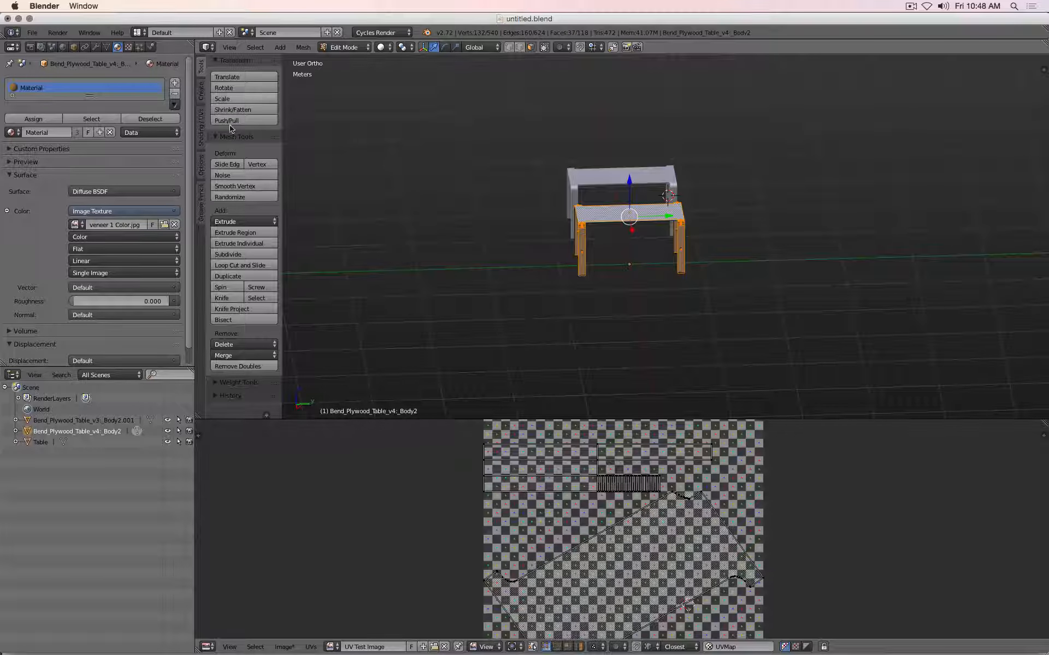
{"action": "left_click", "coordinate": [247, 367]}
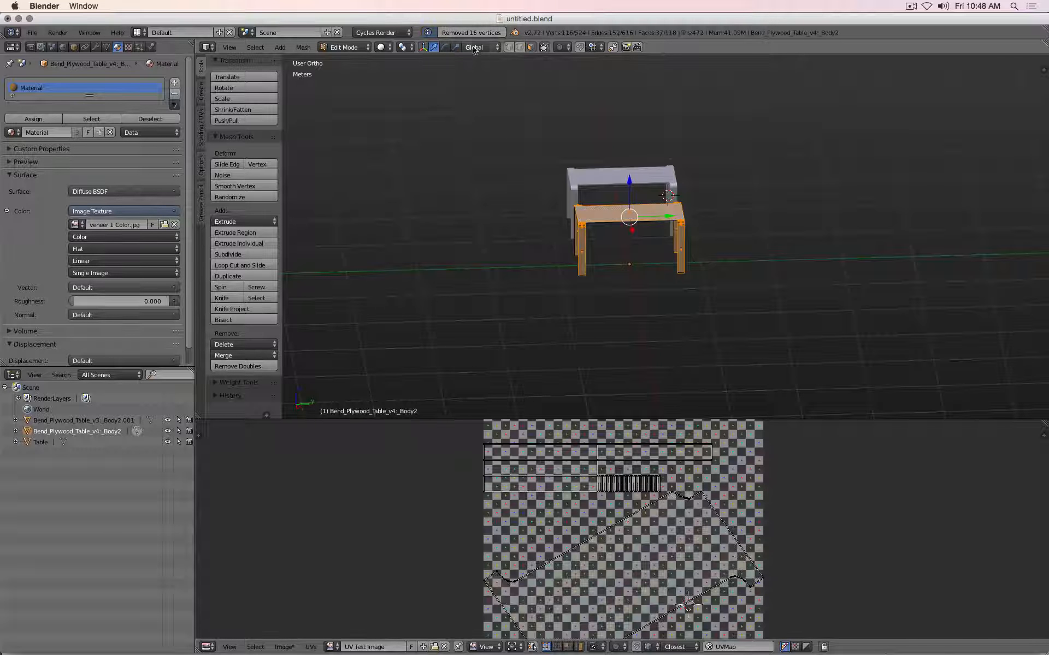
{"action": "key", "text": "u"}
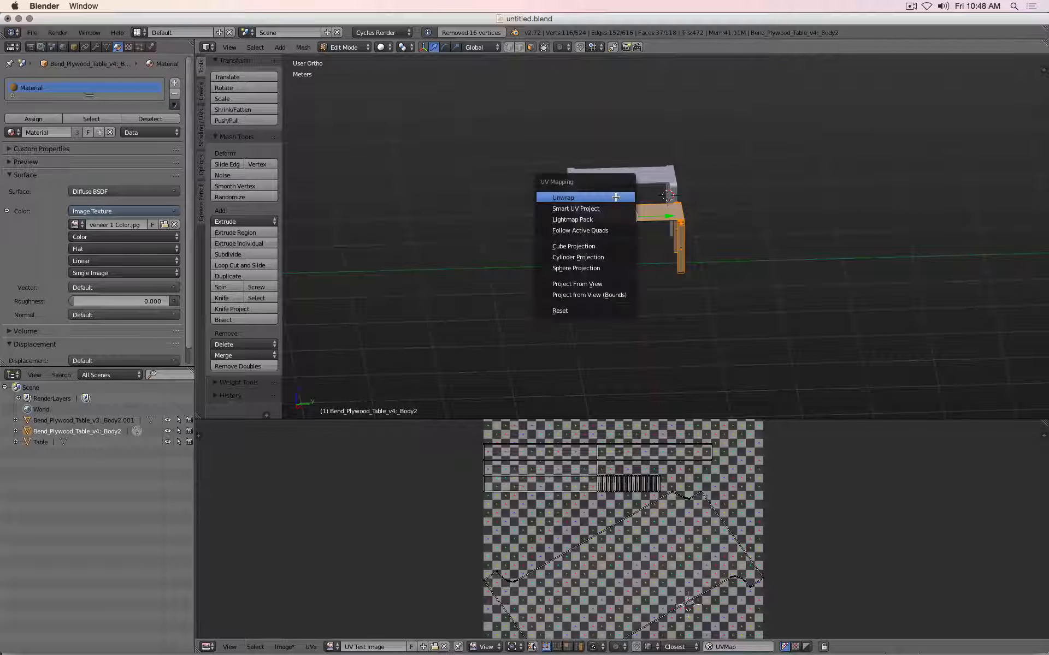
{"action": "left_click", "coordinate": [615, 197]}
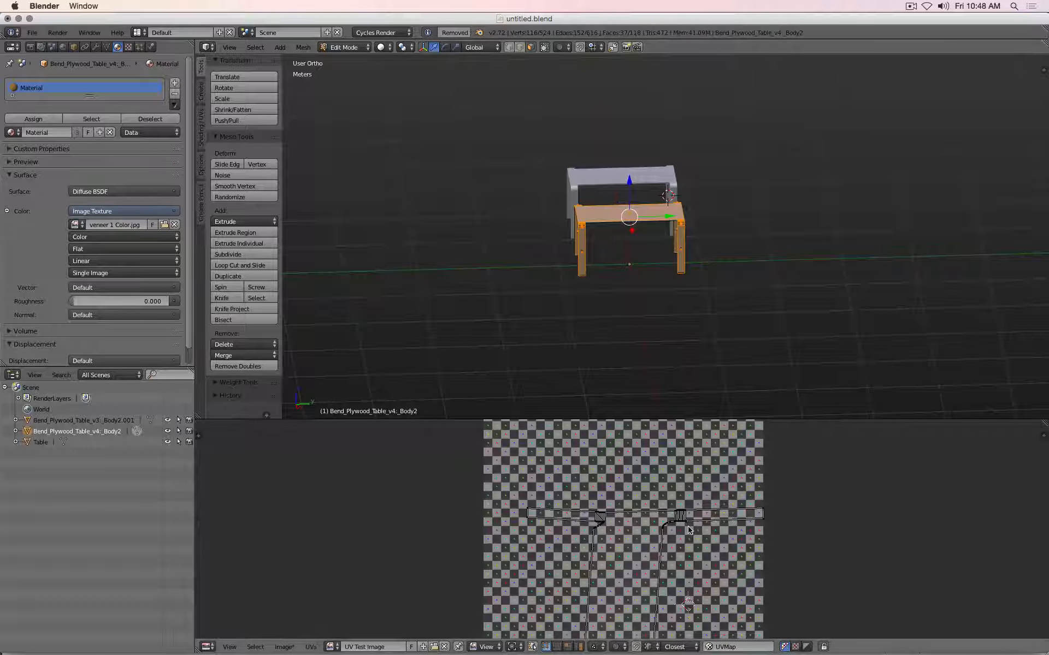
{"action": "scroll", "coordinate": [686, 514], "scroll_direction": "up", "scroll_amount": 2}
{"action": "key", "text": "ctrl+Up"}
{"action": "scroll", "coordinate": [615, 417], "scroll_direction": "up", "scroll_amount": 2}
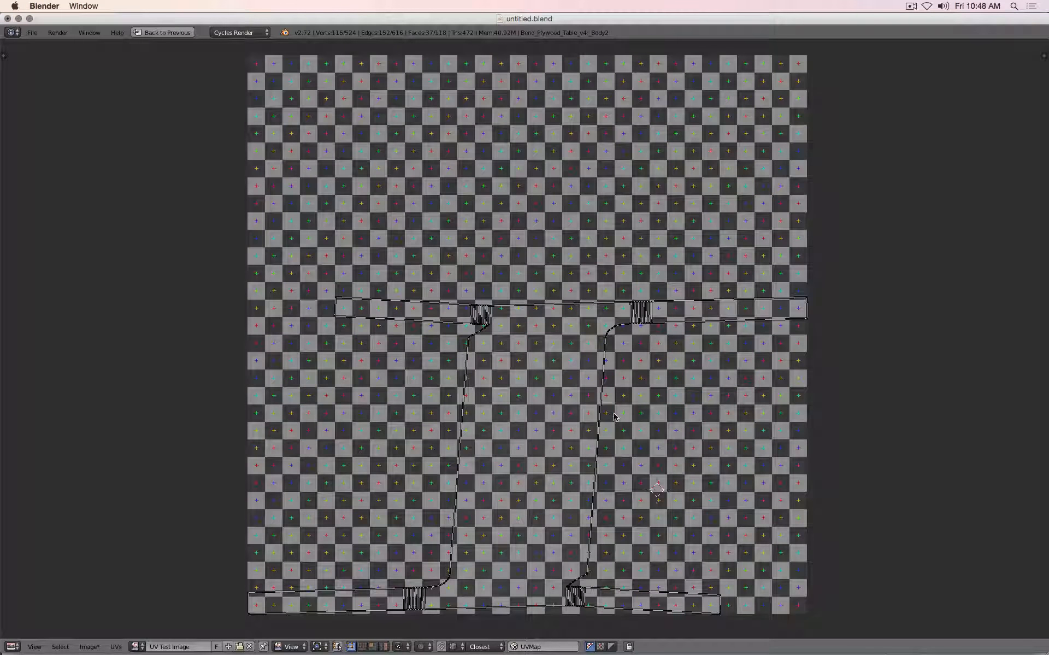
{"action": "scroll", "coordinate": [607, 327], "scroll_direction": "up", "scroll_amount": 3}
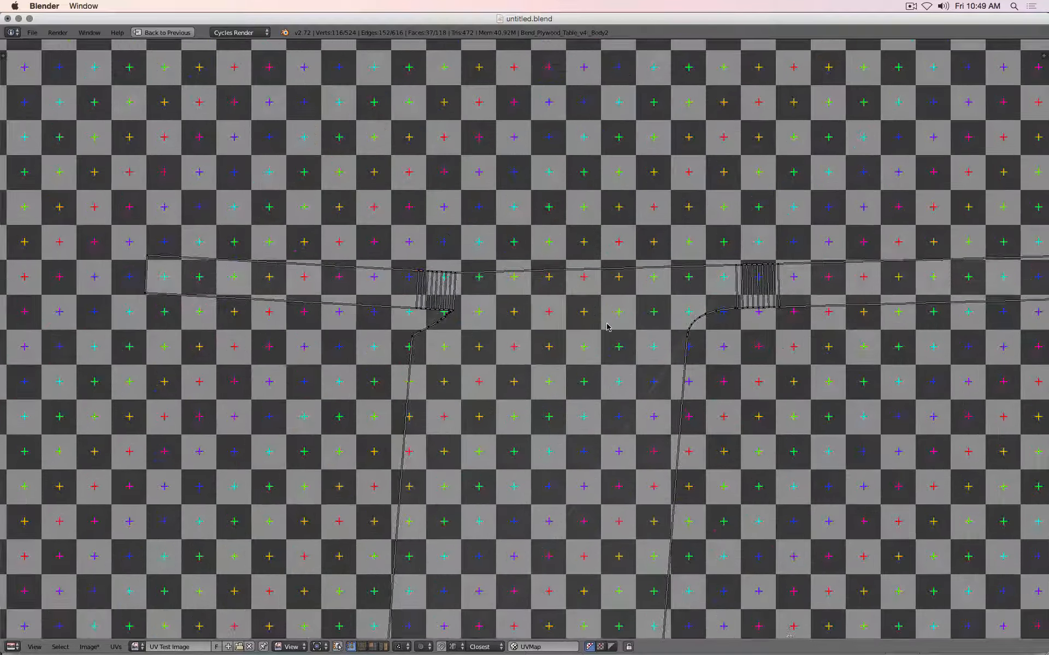
{"action": "scroll", "coordinate": [607, 327], "scroll_direction": "down", "scroll_amount": 3}
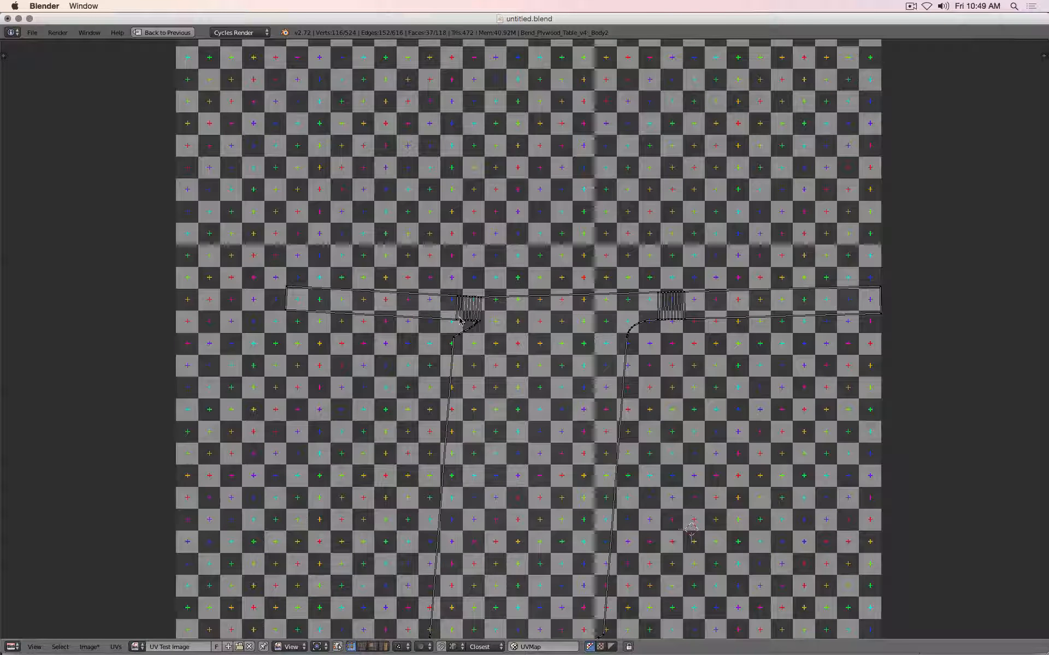
Unwrap the selected faces with Smart UV Project at an angle limit of 66, and maximize the UV editor
{"action": "key", "text": "ctrl+Up"}
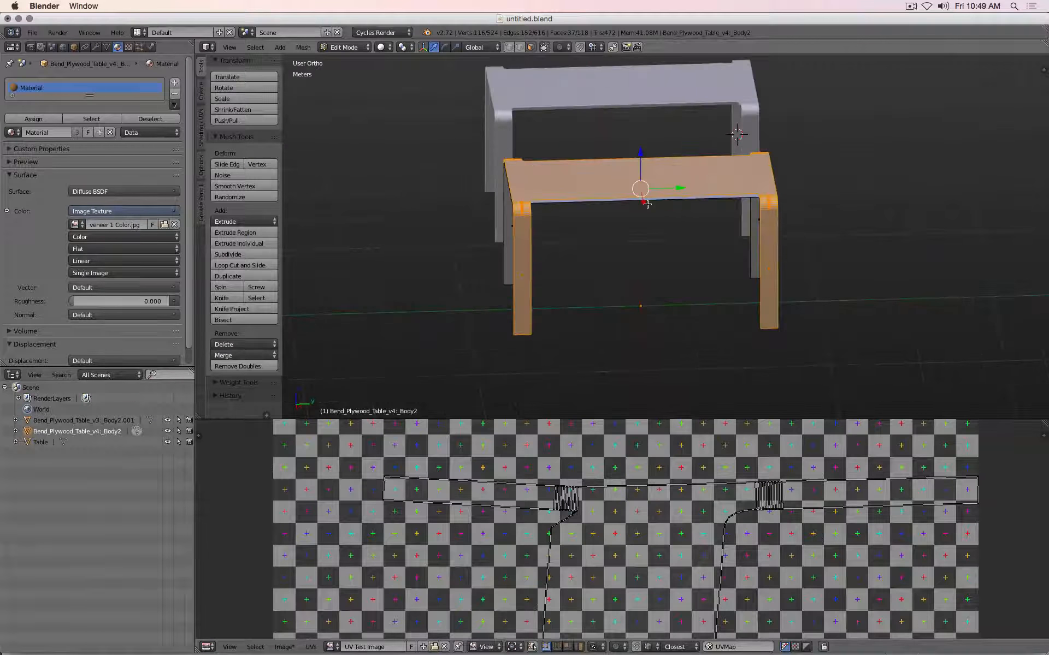
{"action": "key", "text": "u"}
{"action": "left_click", "coordinate": [644, 215]}
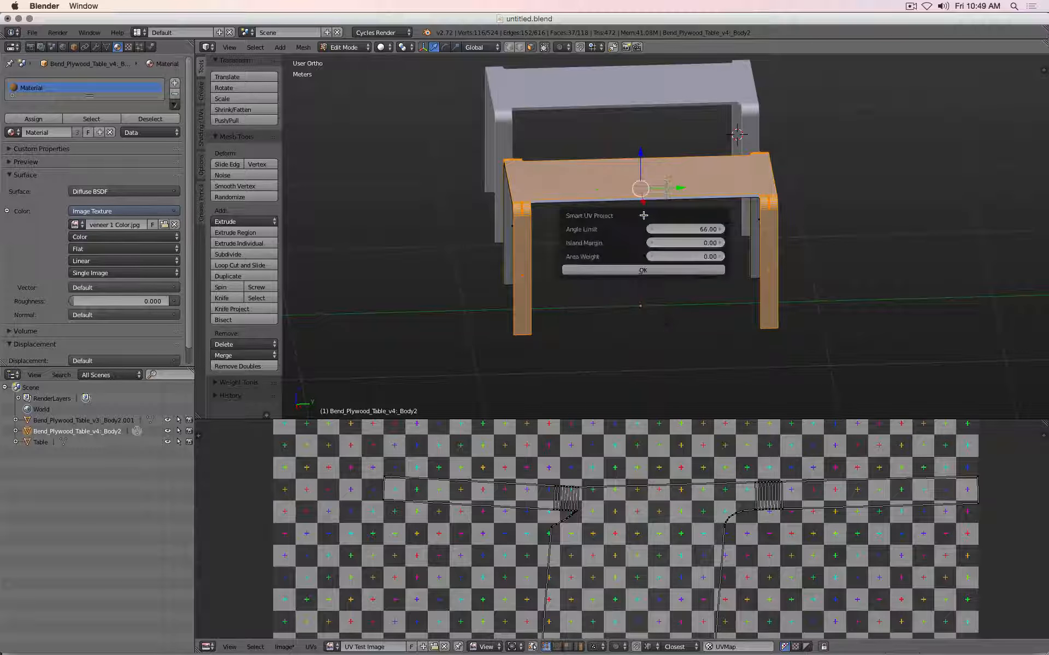
{"action": "left_click", "coordinate": [645, 269]}
{"action": "scroll", "coordinate": [625, 533], "scroll_direction": "down", "scroll_amount": 4}
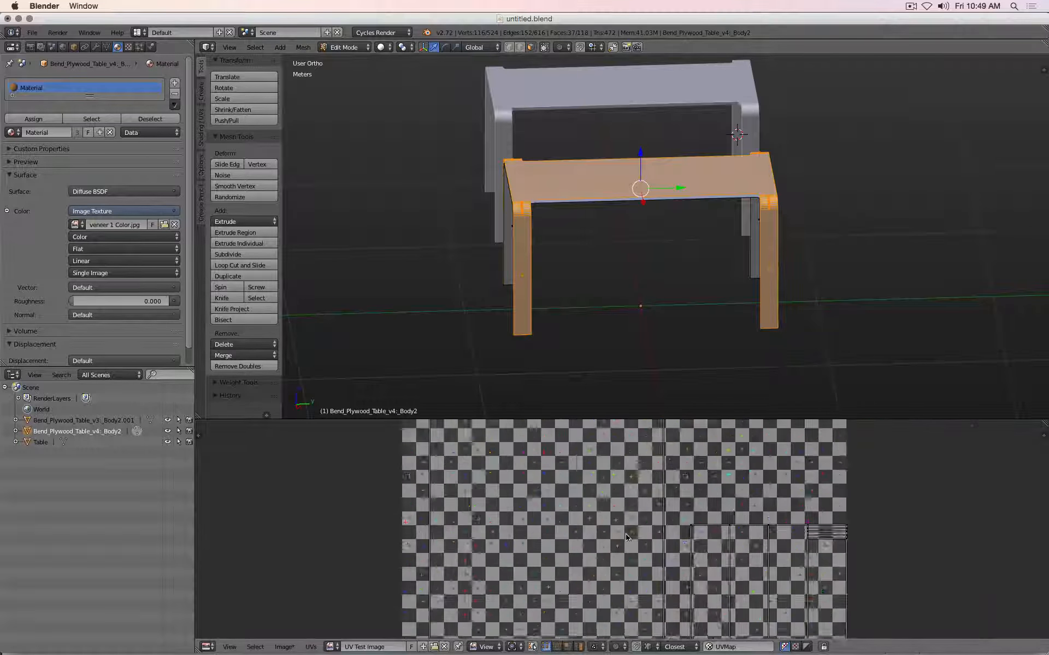
{"action": "key", "text": "ctrl+Up"}
{"action": "scroll", "coordinate": [631, 271], "scroll_direction": "up", "scroll_amount": 3}
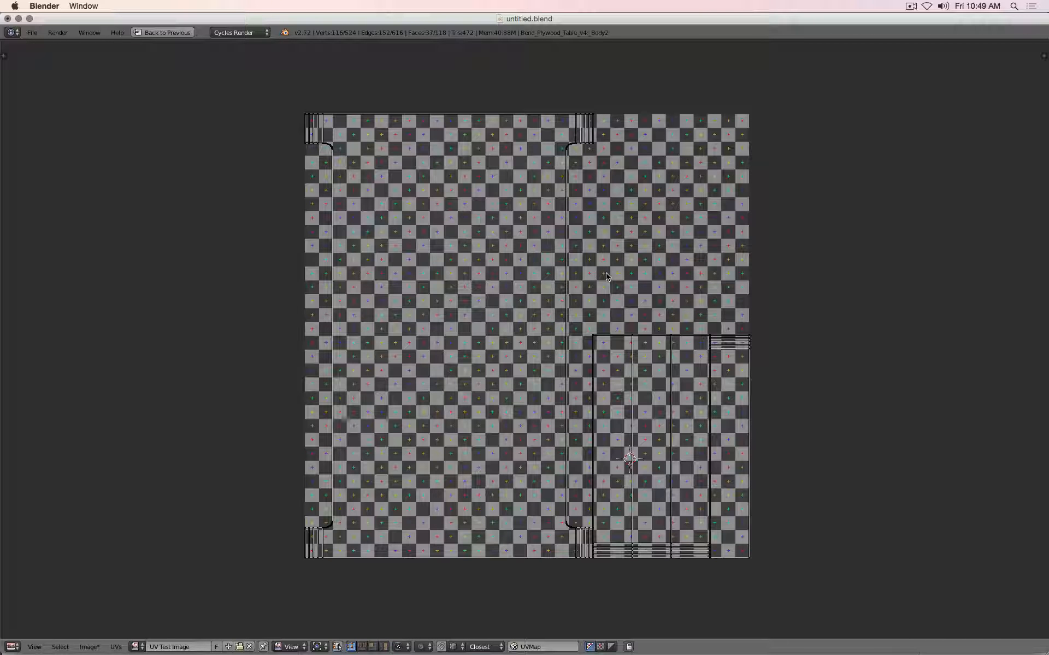
Select the leg strip island with its bend segments at the tall end and move it well outside the test image
{"action": "scroll", "coordinate": [777, 328], "scroll_direction": "up", "scroll_amount": 1}
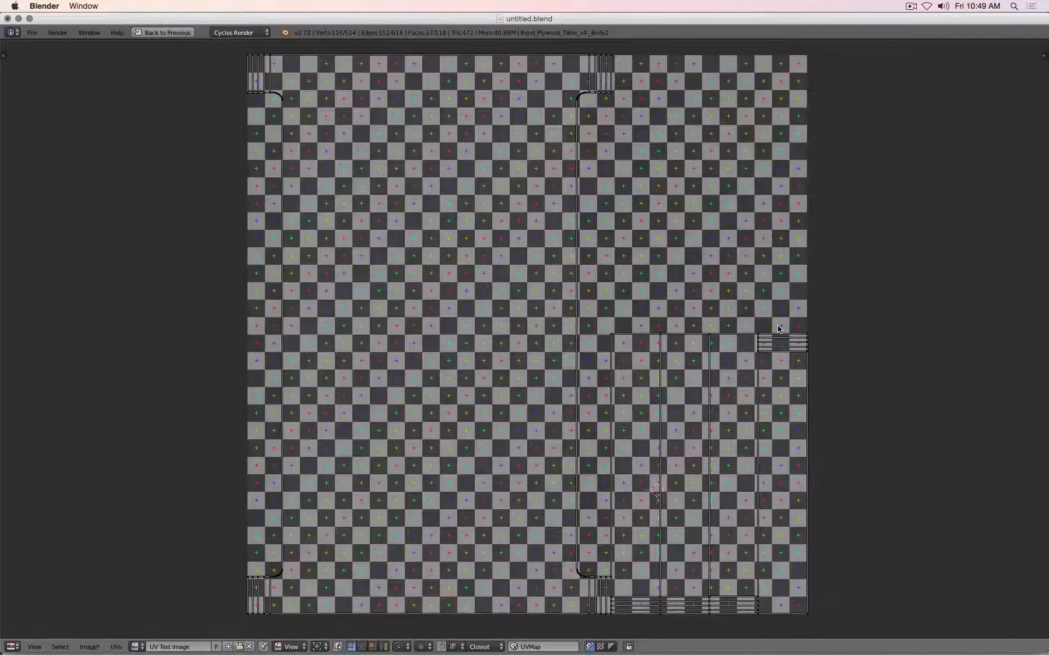
{"action": "scroll", "coordinate": [779, 327], "scroll_direction": "down", "scroll_amount": 1}
{"action": "scroll", "coordinate": [779, 331], "scroll_direction": "up", "scroll_amount": 2}
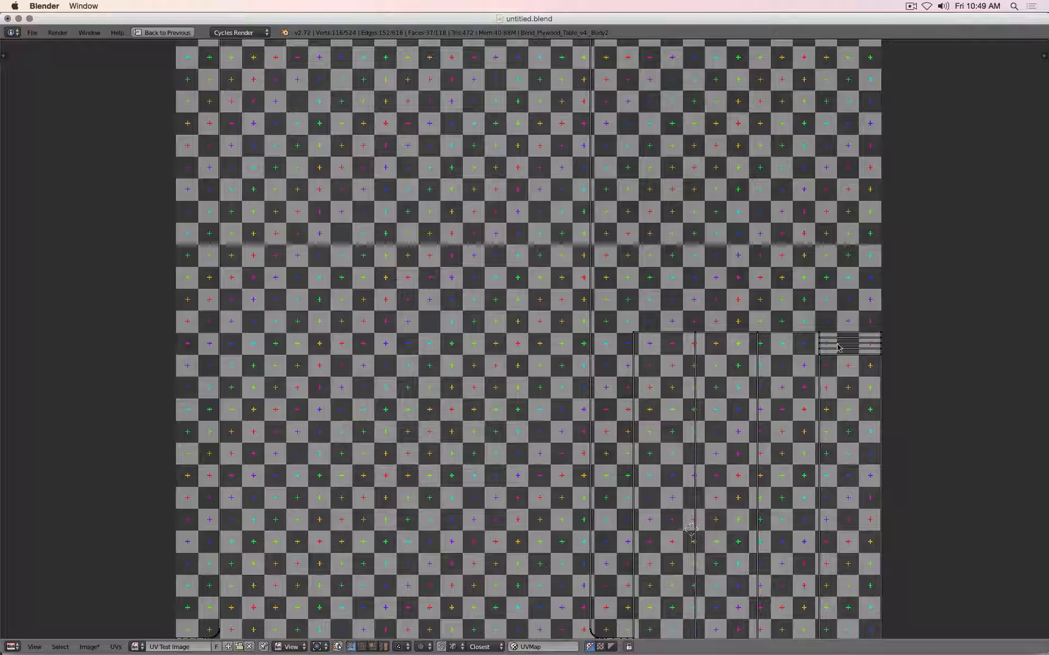
{"action": "right_click", "coordinate": [883, 340]}
{"action": "scroll", "coordinate": [879, 337], "scroll_direction": "down", "scroll_amount": 3}
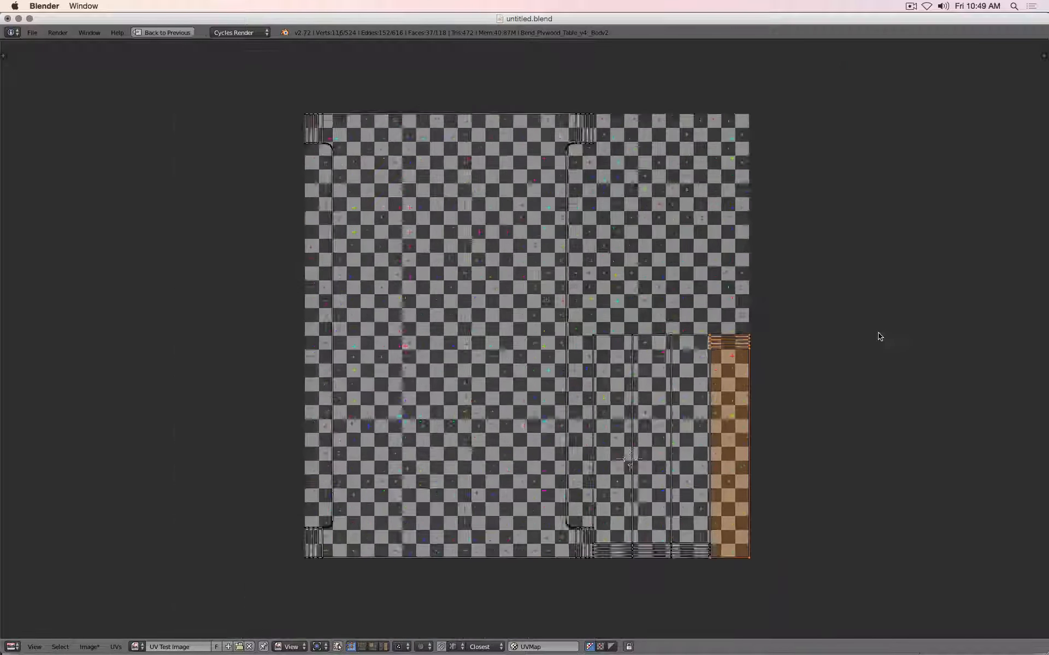
{"action": "key", "text": "g"}
{"action": "left_click", "coordinate": [848, 324]}
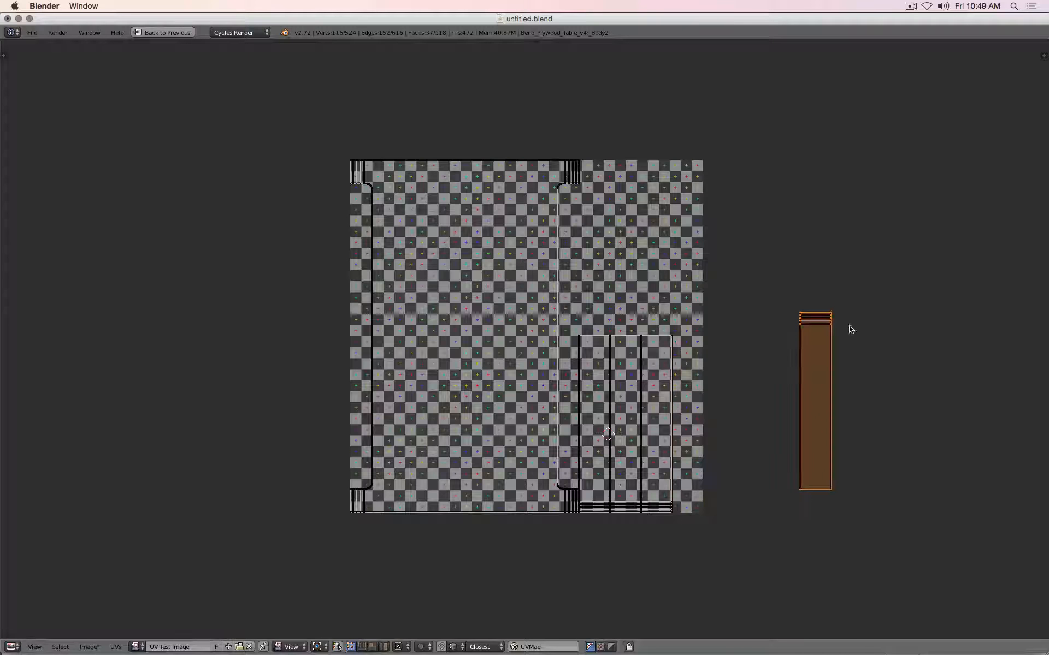
Pull the remaining three leg strip islands apart by selecting each linked island and moving it clear of its neighbours
{"action": "right_click", "coordinate": [675, 339]}
{"action": "key", "text": "ctrl+l"}
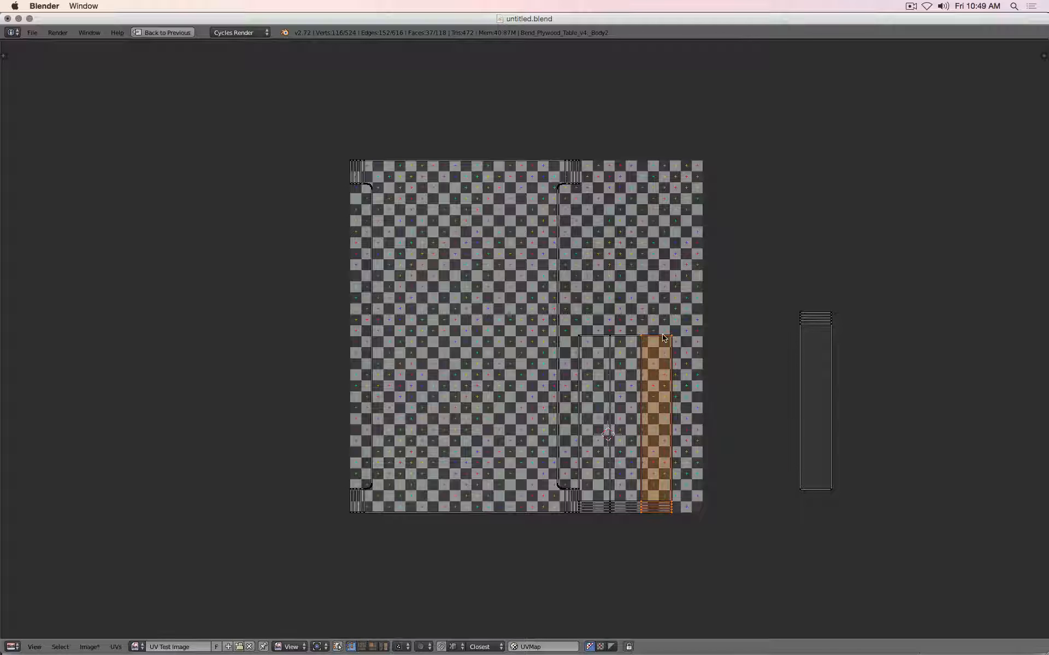
{"action": "key", "text": "g"}
{"action": "left_click", "coordinate": [715, 335]}
{"action": "right_click", "coordinate": [642, 335]}
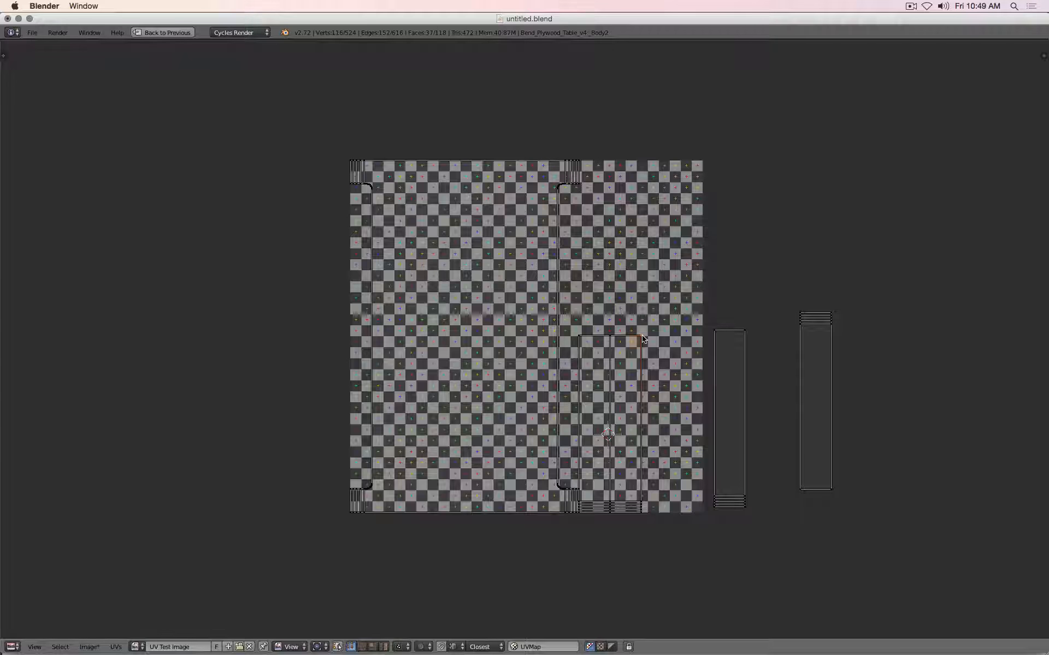
{"action": "key", "text": "ctrl+l"}
{"action": "key", "text": "g"}
{"action": "left_click", "coordinate": [644, 332]}
{"action": "right_click", "coordinate": [611, 336]}
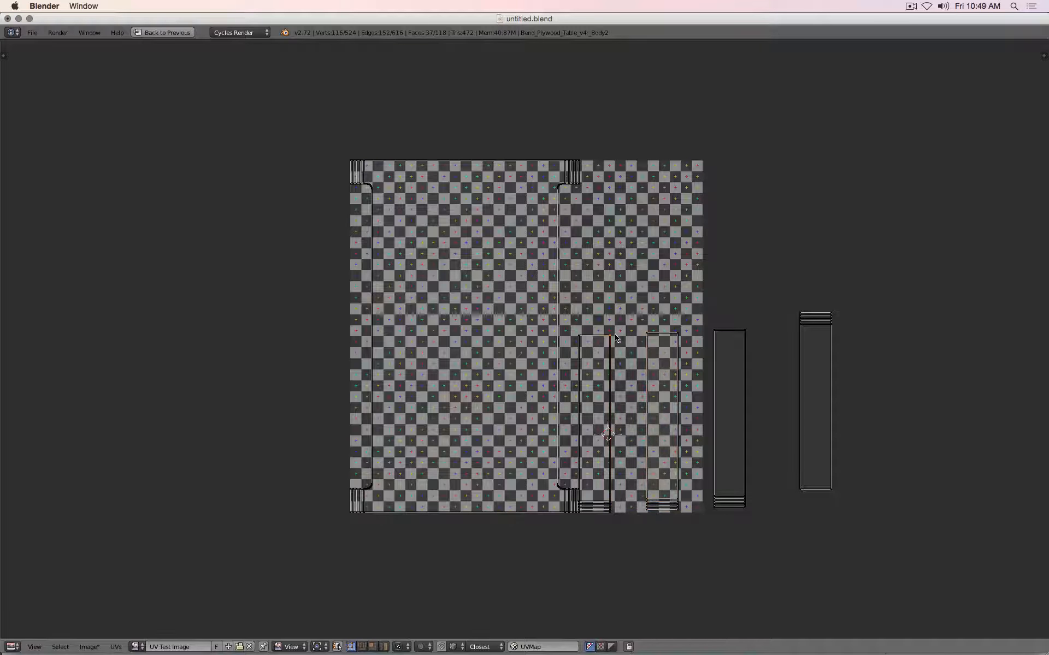
{"action": "key", "text": "ctrl+l"}
{"action": "key", "text": "g"}
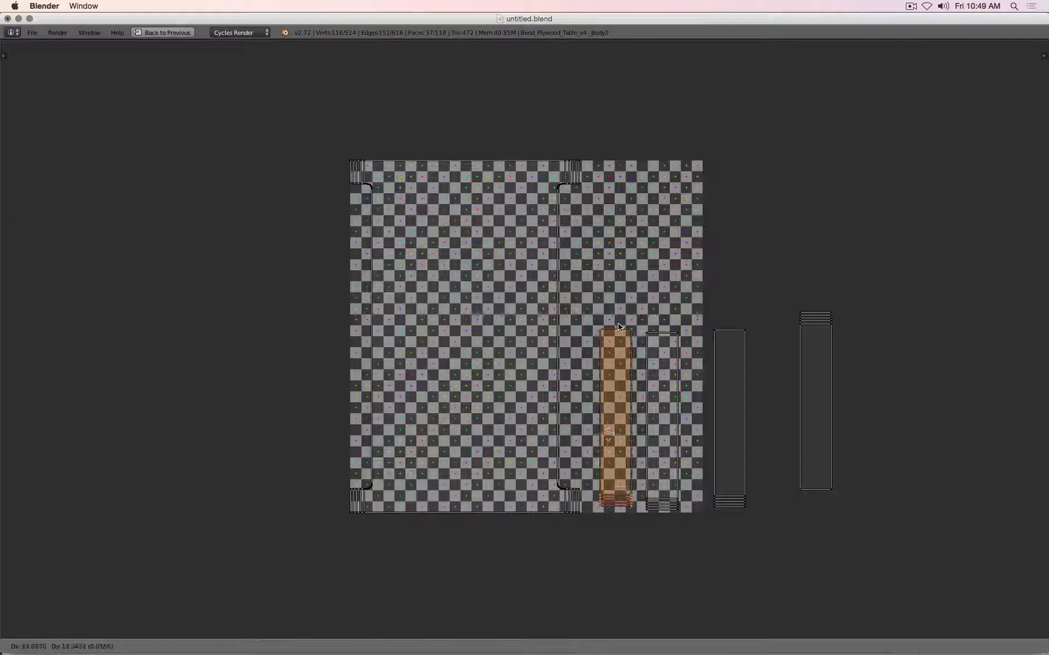
{"action": "left_click", "coordinate": [621, 326]}
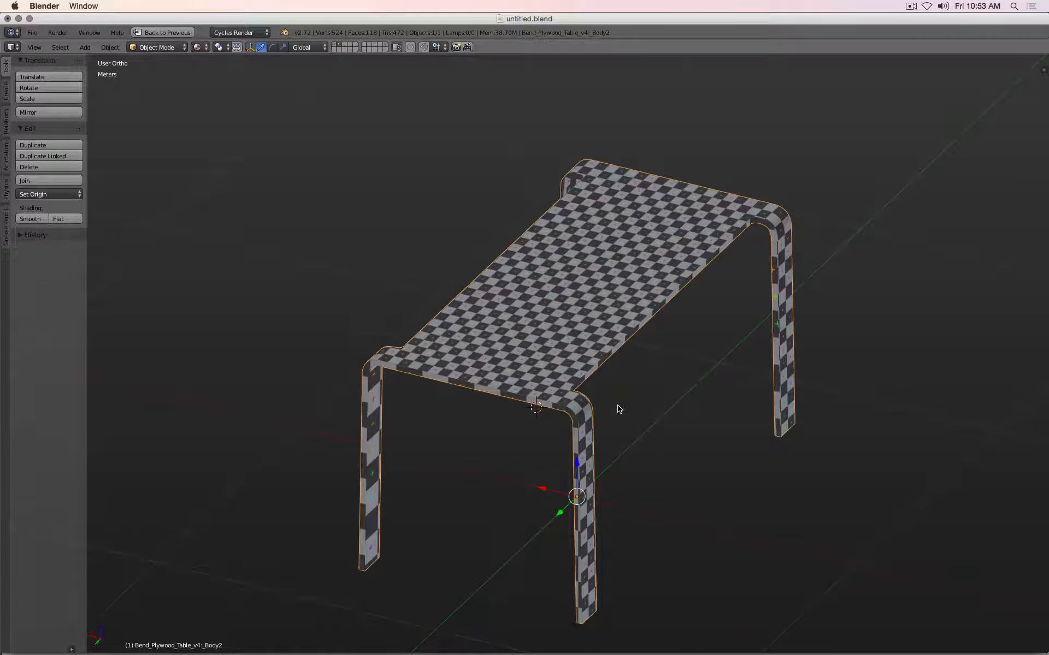
Select only the narrow U-shaped edge face across the table's end, and inspect its UV island in the split layout
{"action": "scroll", "coordinate": [619, 409], "scroll_direction": "up", "scroll_amount": 3}
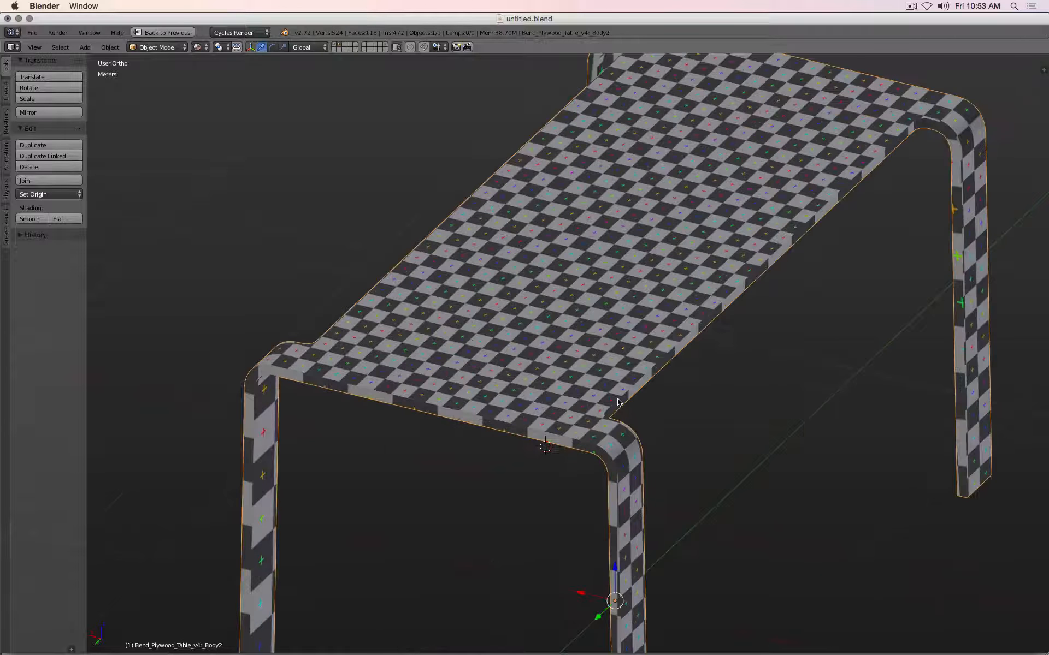
{"action": "key", "text": "Tab"}
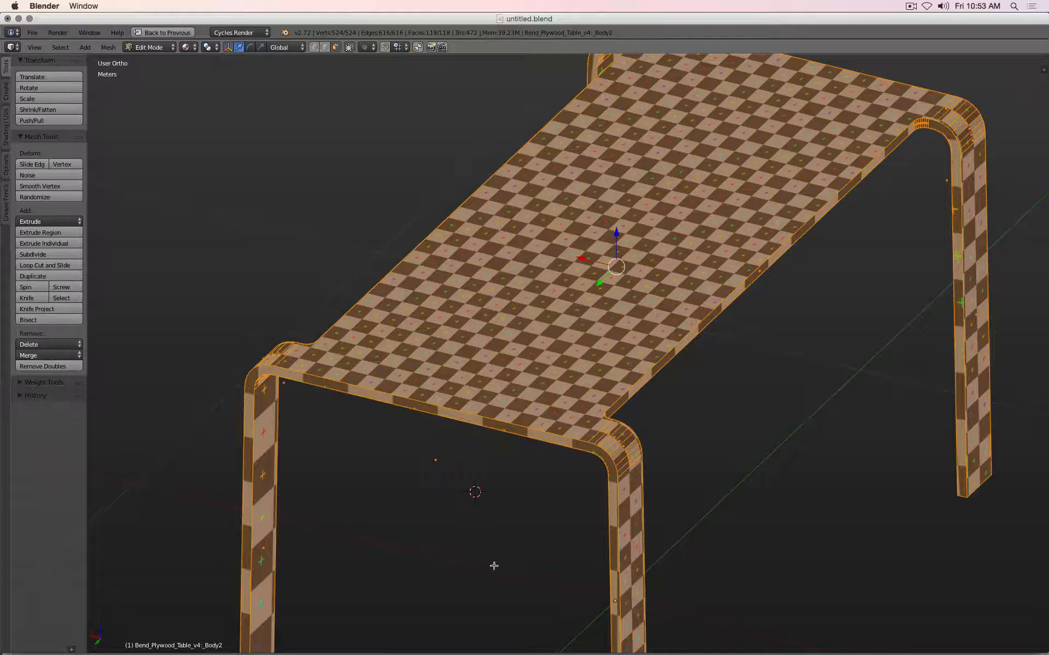
{"action": "middle_click_drag", "start_coordinate": [492, 564], "coordinate": [660, 327], "text": "shift"}
{"action": "key", "text": "a"}
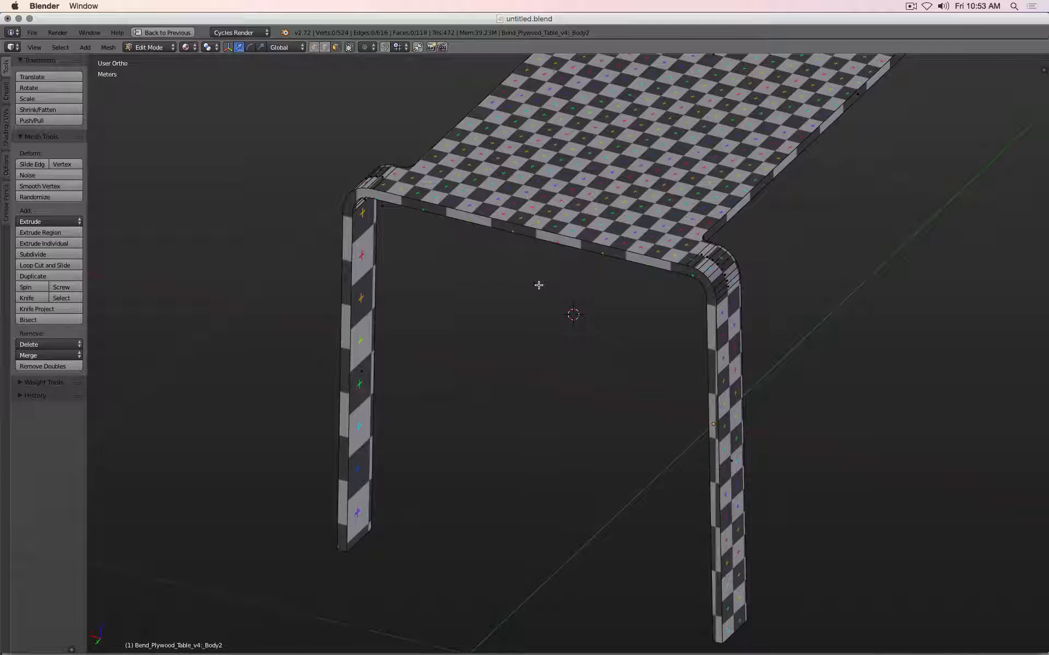
{"action": "right_click", "coordinate": [509, 228], "text": "alt"}
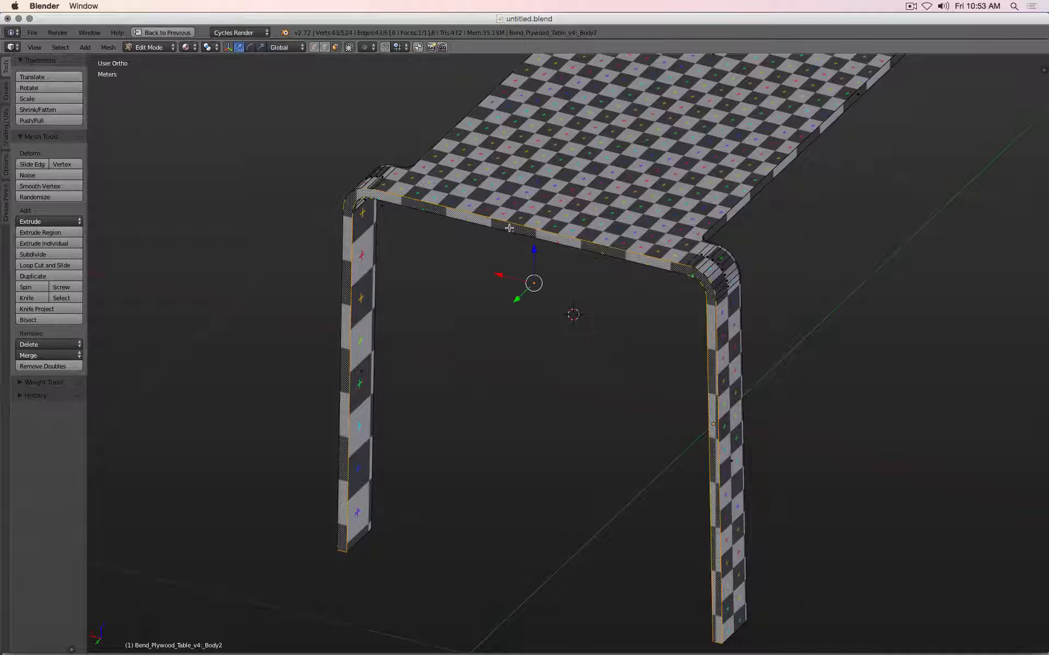
{"action": "key", "text": "shift+space"}
{"action": "scroll", "coordinate": [624, 366], "scroll_direction": "down", "scroll_amount": 2}
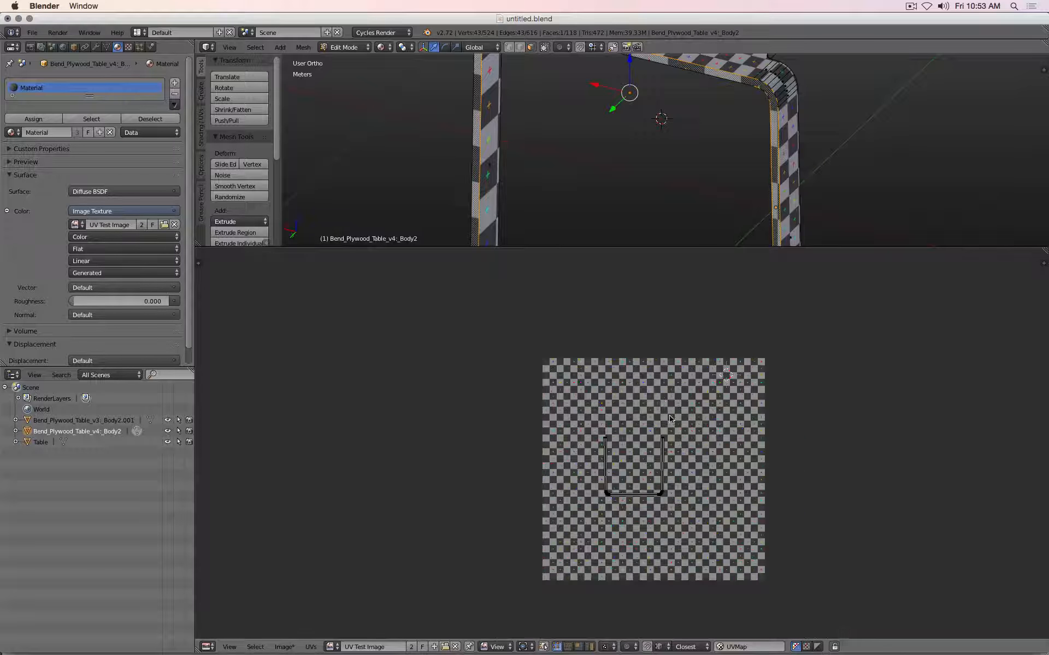
{"action": "scroll", "coordinate": [672, 429], "scroll_direction": "up", "scroll_amount": 3}
{"action": "scroll", "coordinate": [676, 88], "scroll_direction": "down", "scroll_amount": 3}
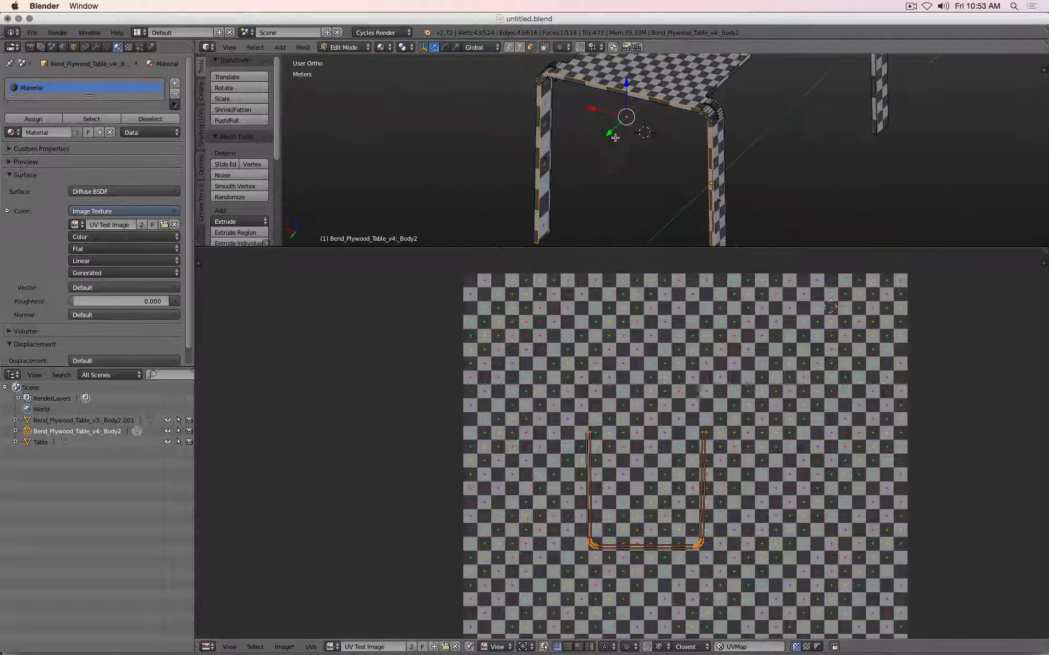
Add the long narrow side edge face of the table to the selection and examine both edge islands in the UV layout
{"action": "right_click", "coordinate": [677, 76], "text": "shift"}
{"action": "scroll", "coordinate": [677, 426], "scroll_direction": "down", "scroll_amount": 2}
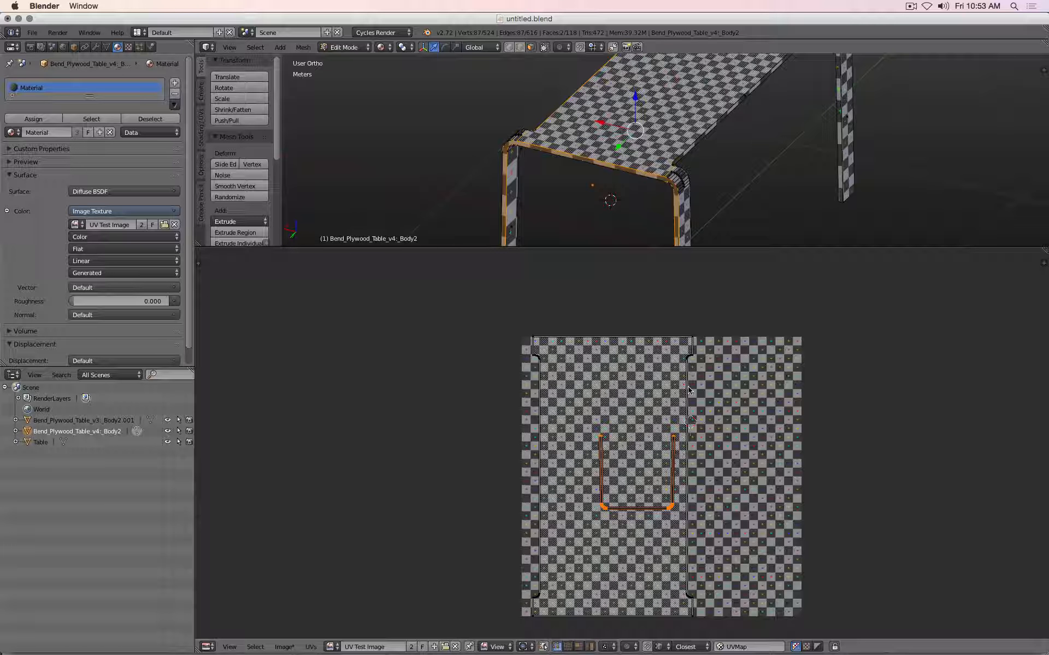
{"action": "key", "text": "l"}
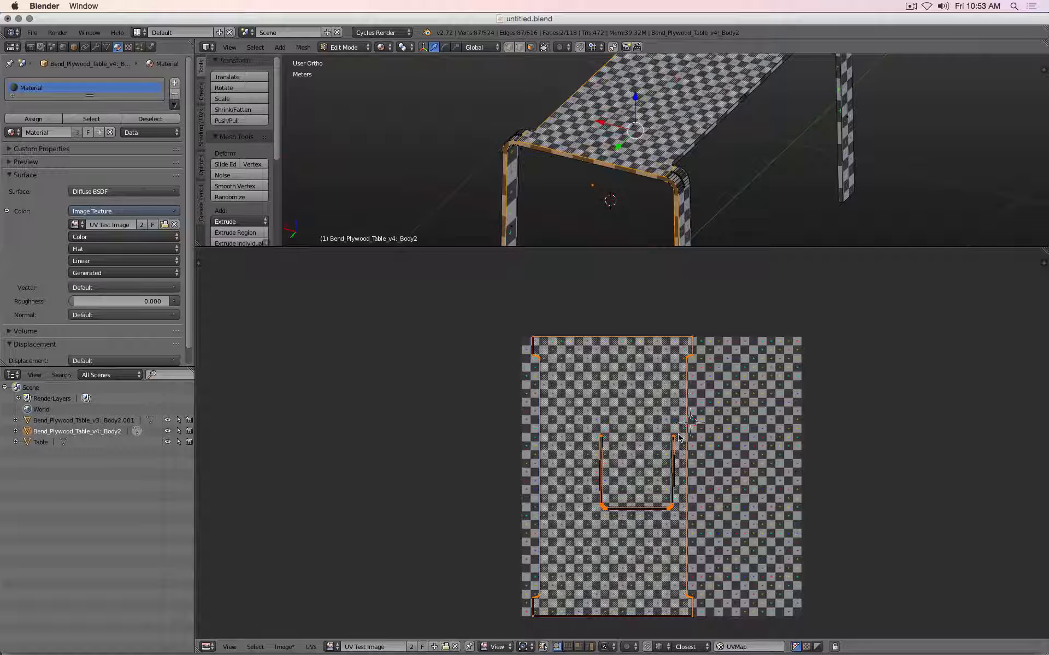
Select the whole mesh to show every UV island, and select only the linked outer-surface island with its four legs
{"action": "key", "text": "a"}
{"action": "key", "text": "a"}
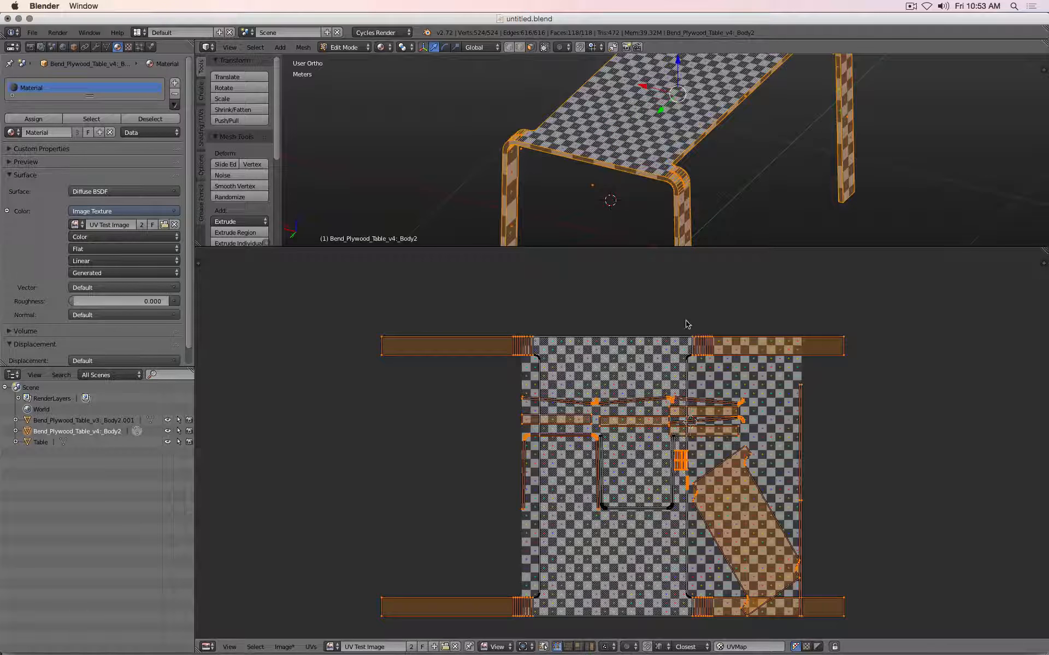
{"action": "key", "text": "a"}
{"action": "key", "text": "l"}
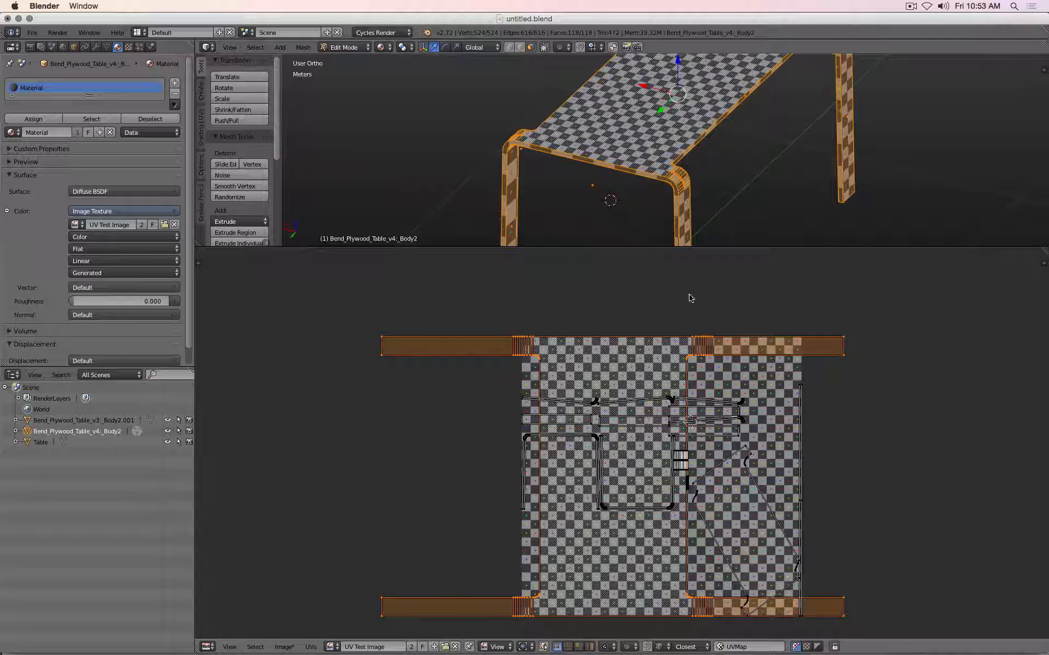
Scale the outer-surface island down strongly and move it below the U-shaped edge islands
{"action": "key", "text": "s"}
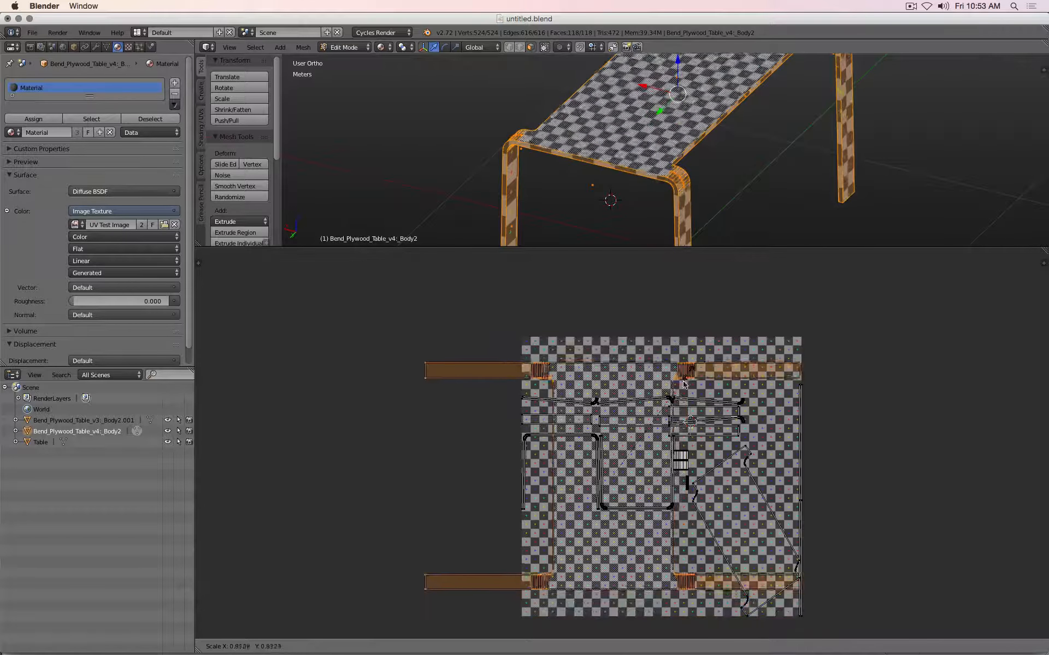
{"action": "left_click", "coordinate": [627, 366]}
{"action": "scroll", "coordinate": [626, 366], "scroll_direction": "up", "scroll_amount": 3}
{"action": "key", "text": "g"}
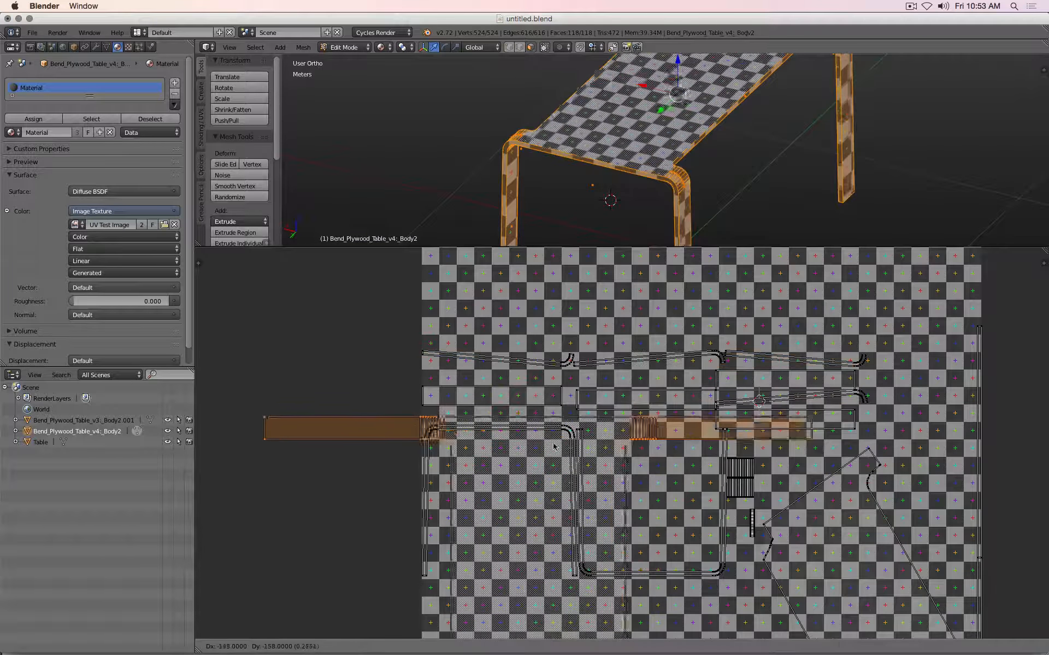
{"action": "left_click", "coordinate": [534, 450]}
{"action": "left_click", "coordinate": [515, 411]}
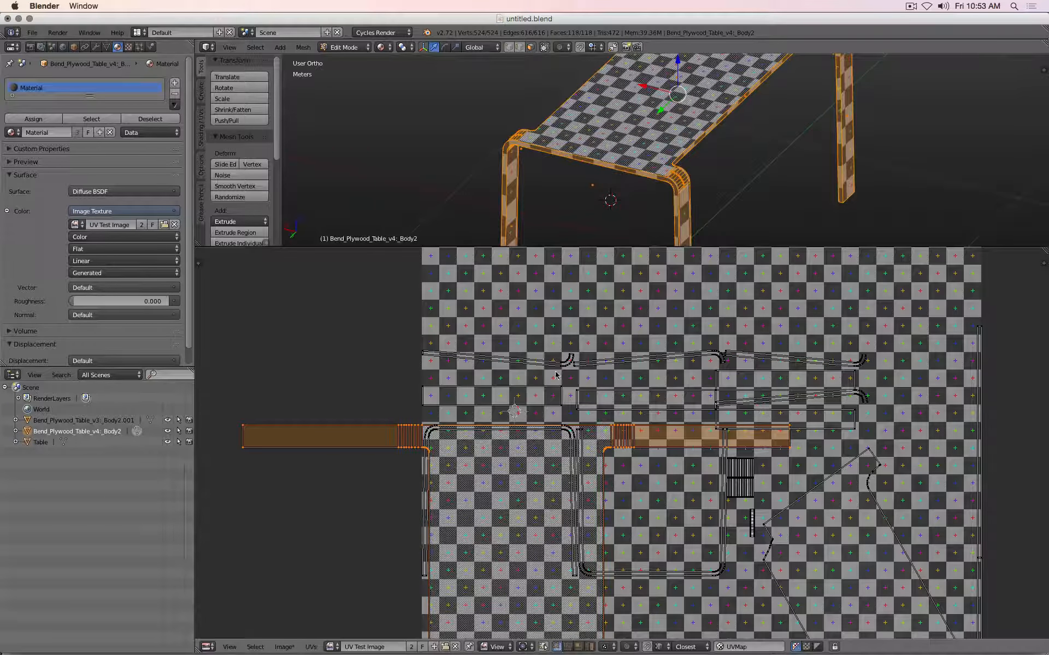
{"action": "key", "text": "s"}
{"action": "left_click", "coordinate": [563, 413]}
{"action": "key", "text": "g"}
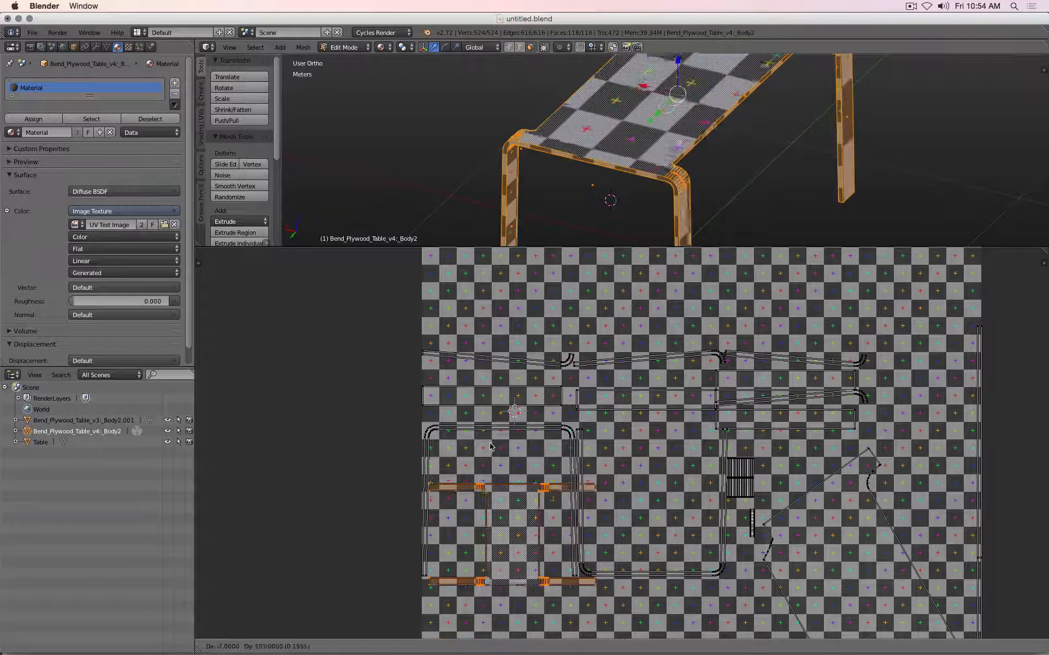
{"action": "left_click", "coordinate": [623, 494]}
Enlarge the outer-surface island again and position it along the lower part of the test image
{"action": "scroll", "coordinate": [659, 396], "scroll_direction": "up", "scroll_amount": 6}
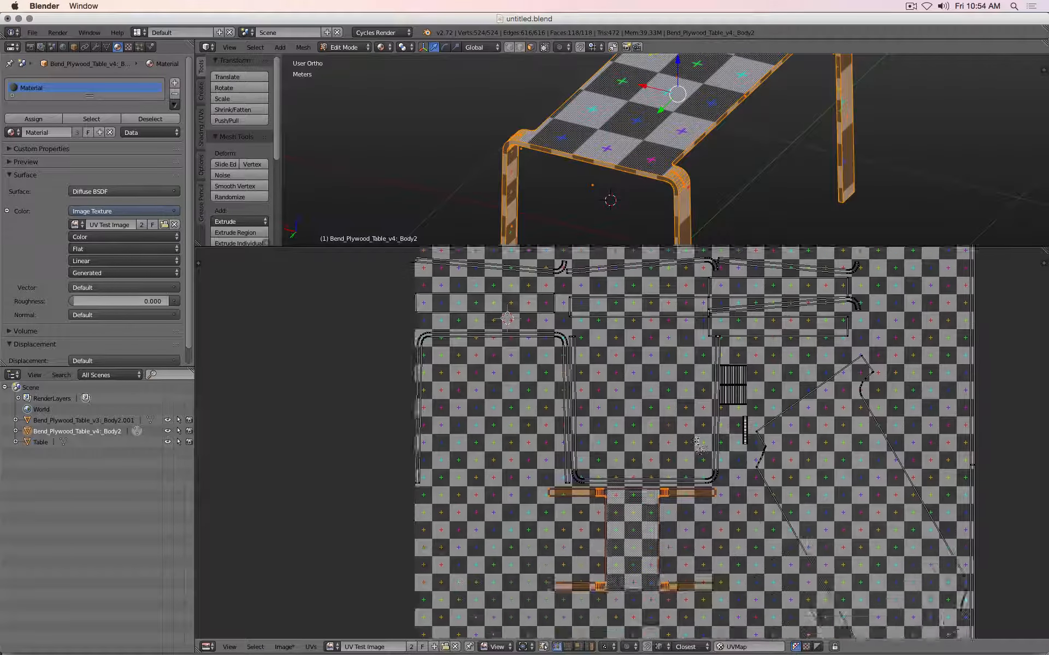
{"action": "scroll", "coordinate": [660, 395], "scroll_direction": "up", "scroll_amount": 1}
{"action": "middle_click_drag", "start_coordinate": [612, 268], "coordinate": [599, 428]}
{"action": "key", "text": "s"}
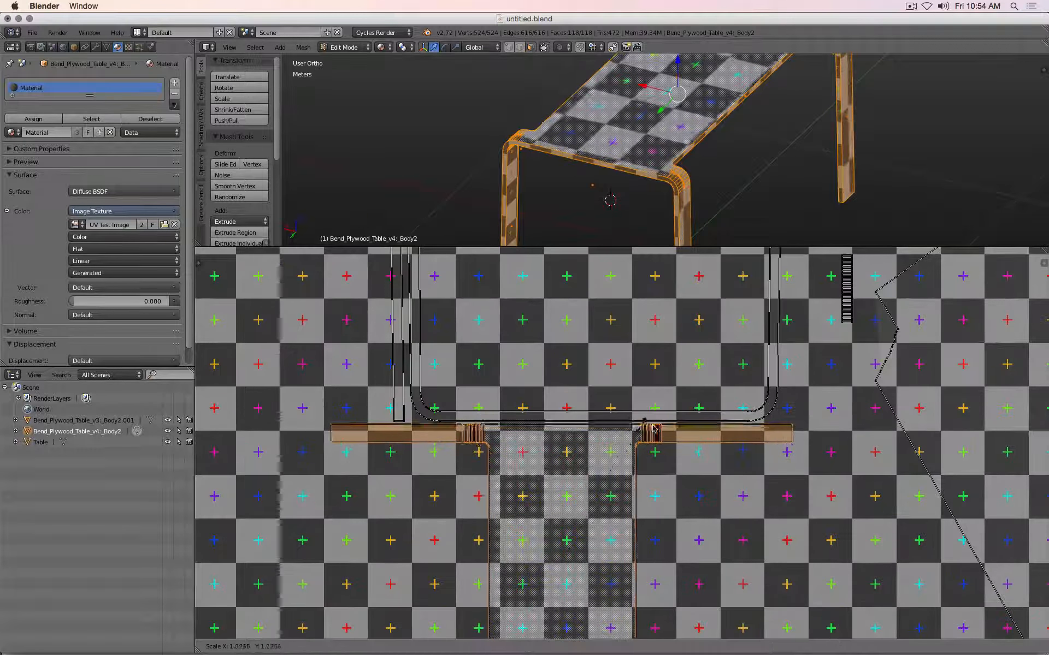
{"action": "left_click", "coordinate": [717, 407]}
{"action": "key", "text": "g"}
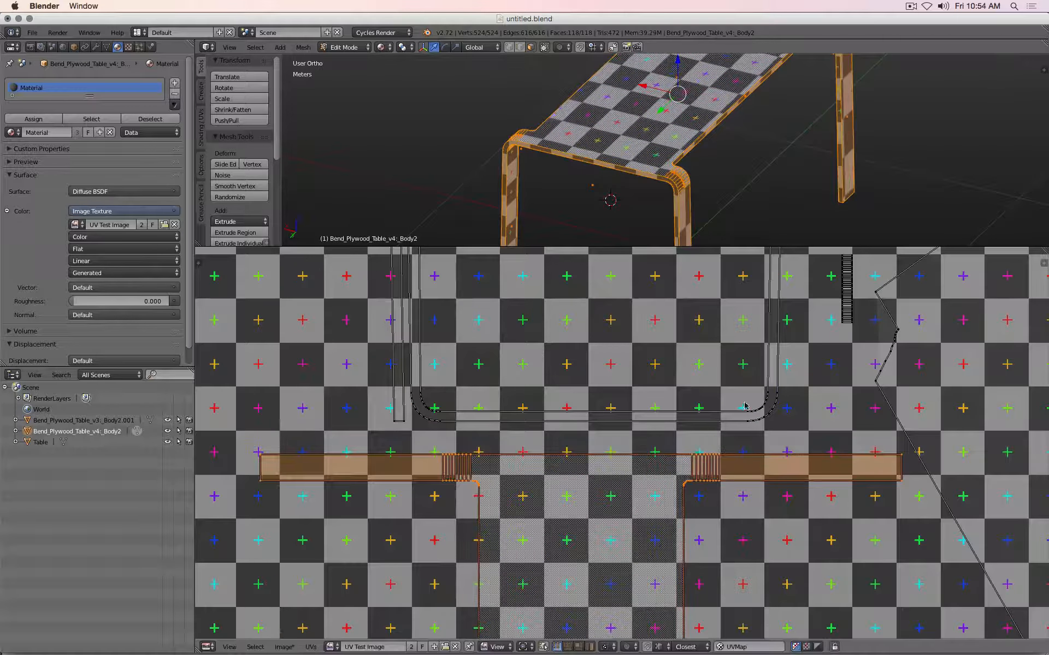
{"action": "key", "text": "s"}
{"action": "left_click", "coordinate": [917, 418]}
{"action": "key", "text": "g"}
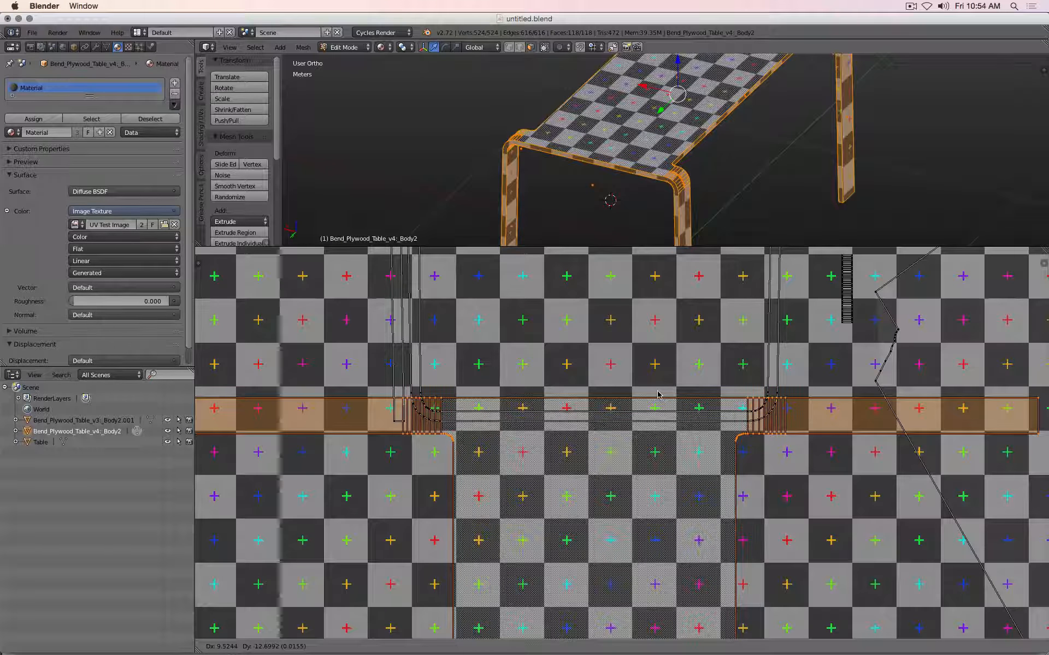
{"action": "left_click", "coordinate": [658, 394]}
{"action": "scroll", "coordinate": [602, 386], "scroll_direction": "down", "scroll_amount": 6}
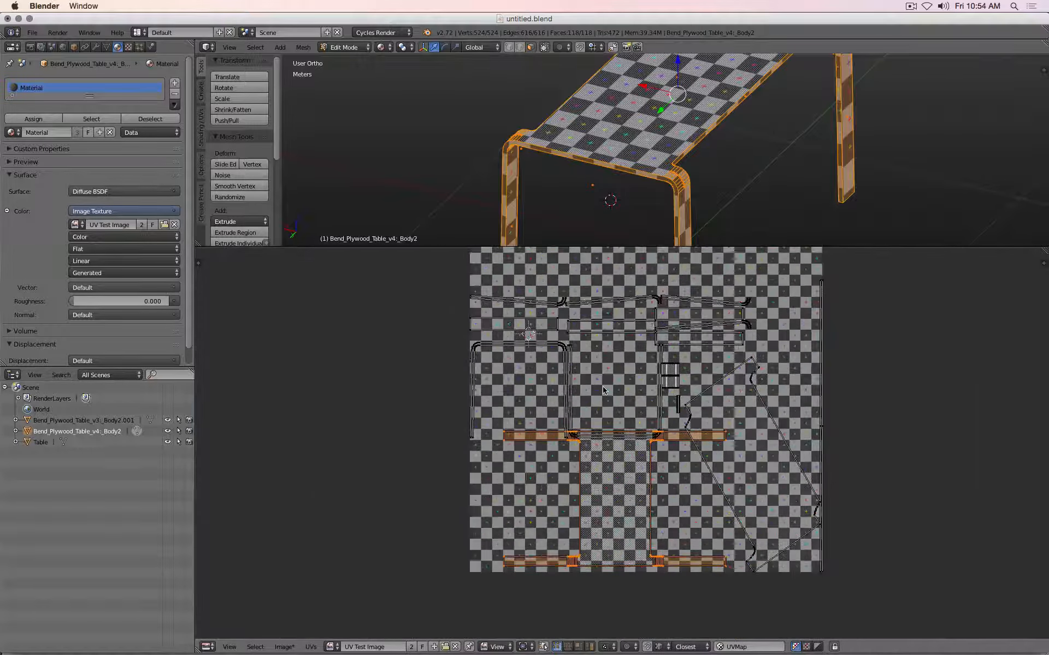
{"action": "scroll", "coordinate": [602, 386], "scroll_direction": "up", "scroll_amount": 1}
{"action": "scroll", "coordinate": [603, 389], "scroll_direction": "down", "scroll_amount": 1}
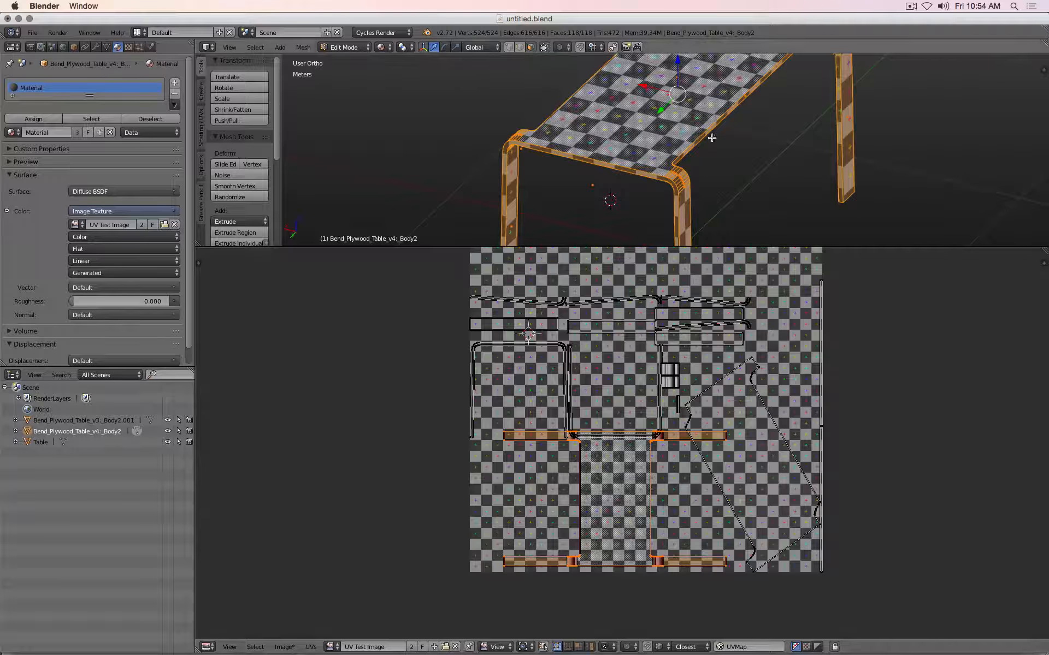
Replace the table material's test image with veneer 1 Color.jpg in Object Mode, and look closely at the leg bend
{"action": "key", "text": "Tab"}
{"action": "middle_click_drag", "start_coordinate": [737, 155], "coordinate": [612, 153]}
{"action": "scroll", "coordinate": [613, 153], "scroll_direction": "up", "scroll_amount": 4}
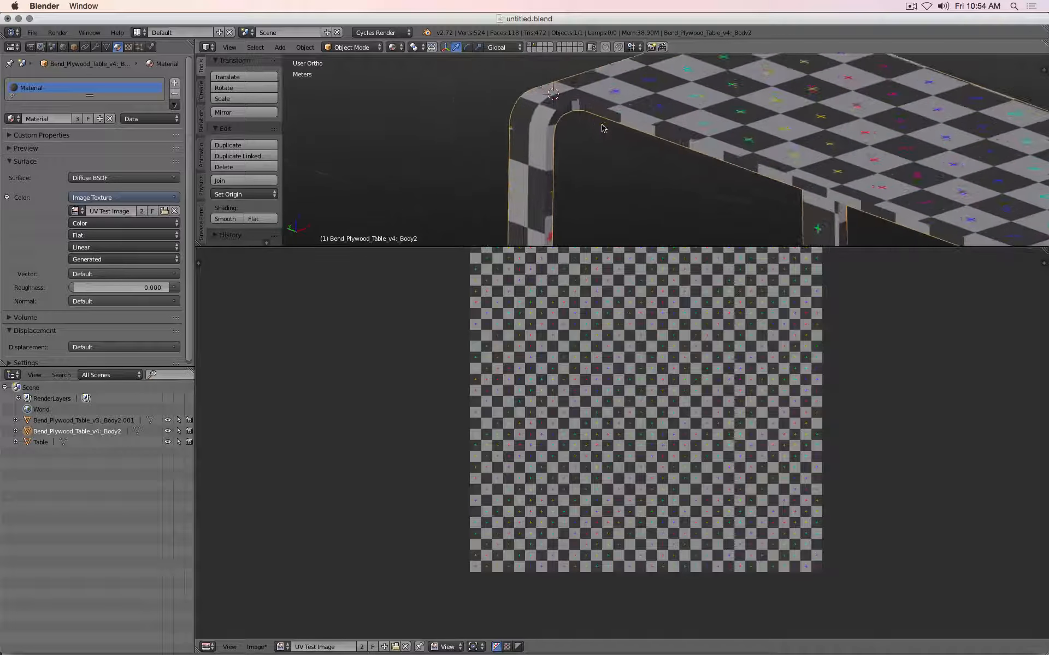
{"action": "left_click", "coordinate": [75, 211]}
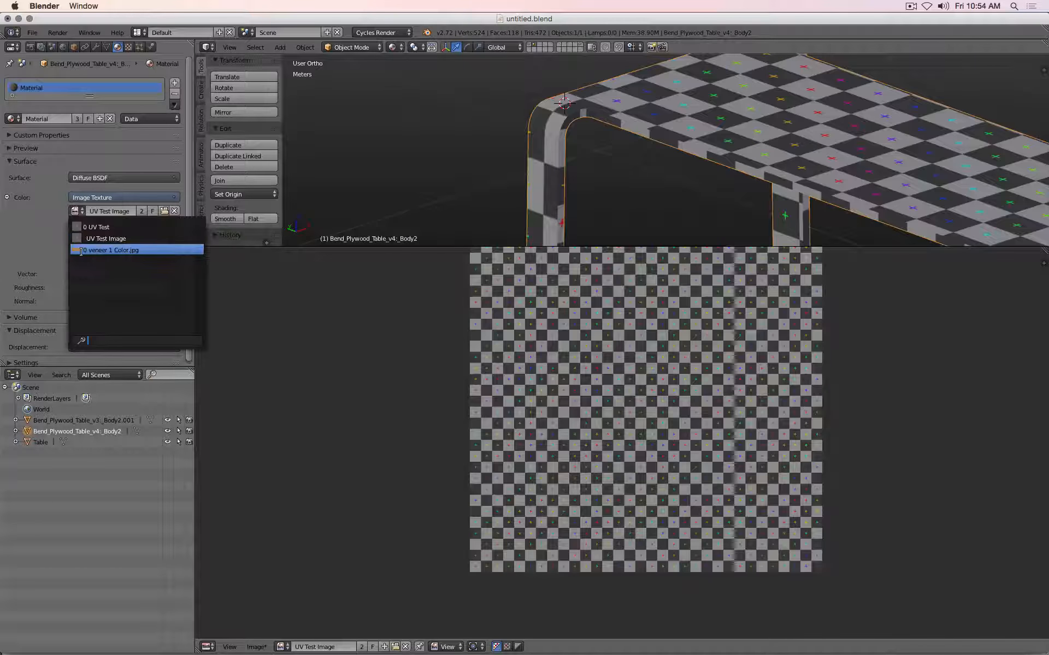
{"action": "left_click", "coordinate": [84, 251]}
{"action": "middle_click_drag", "start_coordinate": [601, 159], "coordinate": [559, 172]}
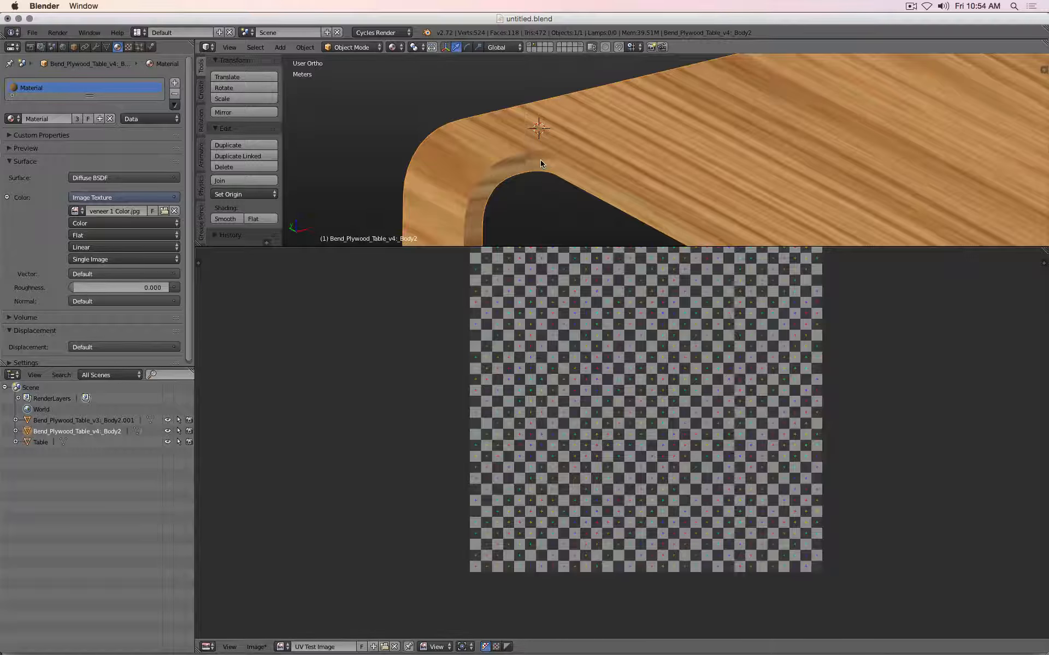
Select the narrow edge face running down the bent leg and the adjoining long edge face of the tabletop
{"action": "key", "text": "Tab"}
{"action": "scroll", "coordinate": [542, 164], "scroll_direction": "down", "scroll_amount": 7}
{"action": "middle_click_drag", "start_coordinate": [592, 226], "coordinate": [601, 164], "text": "shift"}
{"action": "key", "text": "a"}
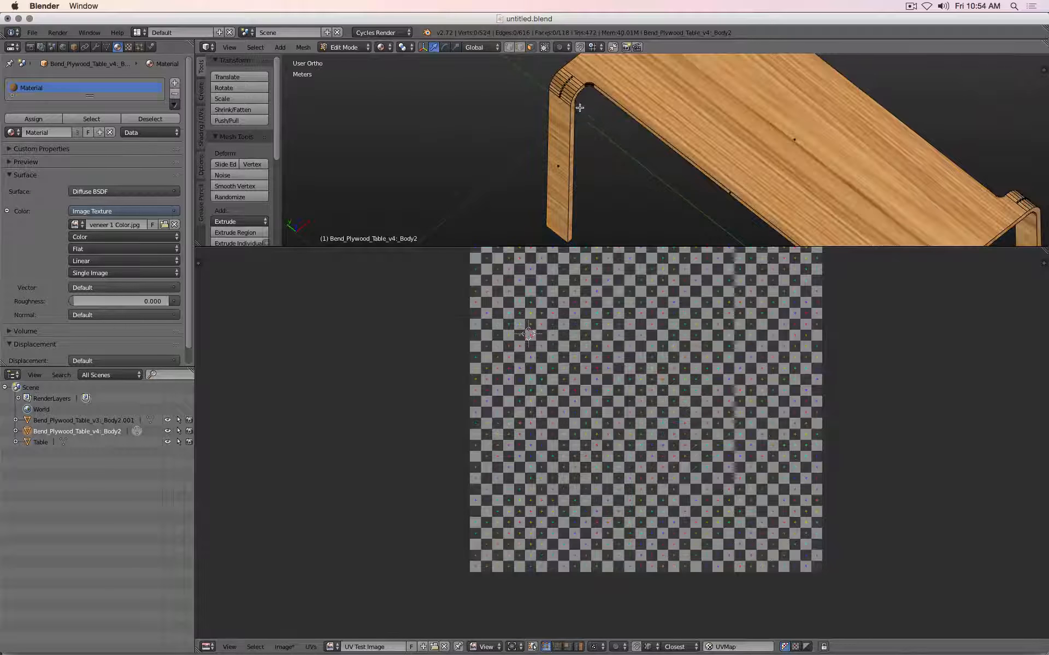
{"action": "scroll", "coordinate": [587, 118], "scroll_direction": "up", "scroll_amount": 4}
{"action": "middle_click_drag", "start_coordinate": [564, 105], "coordinate": [604, 162], "text": "shift"}
{"action": "scroll", "coordinate": [604, 162], "scroll_direction": "up", "scroll_amount": 3}
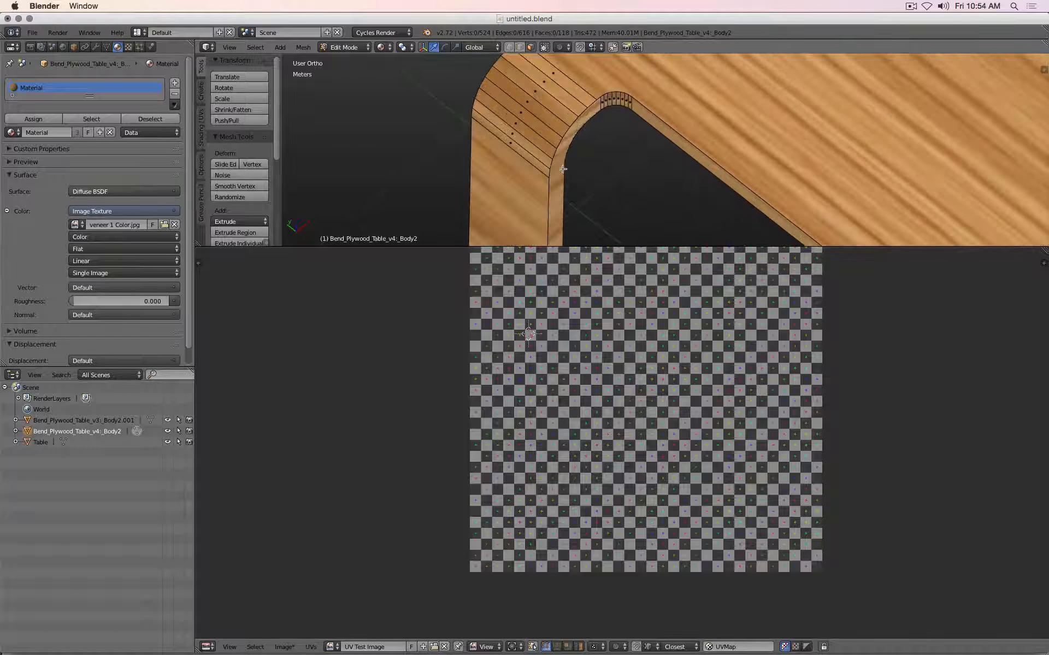
{"action": "right_click", "coordinate": [556, 177]}
{"action": "right_click", "coordinate": [644, 114], "text": "shift"}
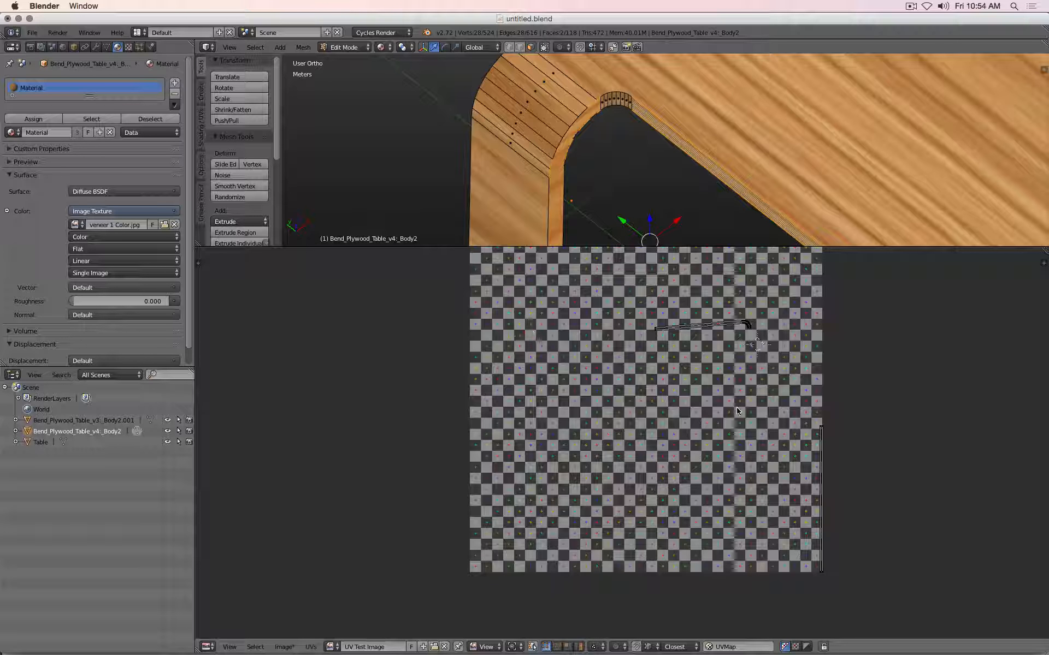
Box-select only the bent-leg edge island in the UV layout, leaving the long tabletop strip out of the selection
{"action": "middle_click_drag", "start_coordinate": [687, 316], "coordinate": [661, 332]}
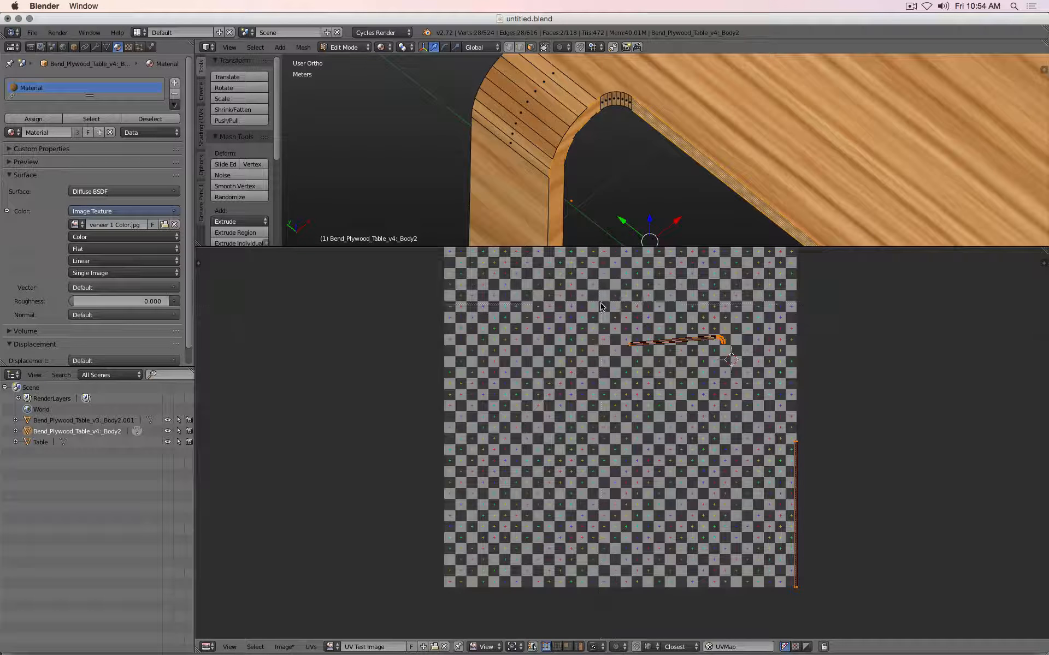
{"action": "left_click_drag", "start_coordinate": [670, 340], "coordinate": [738, 383]}
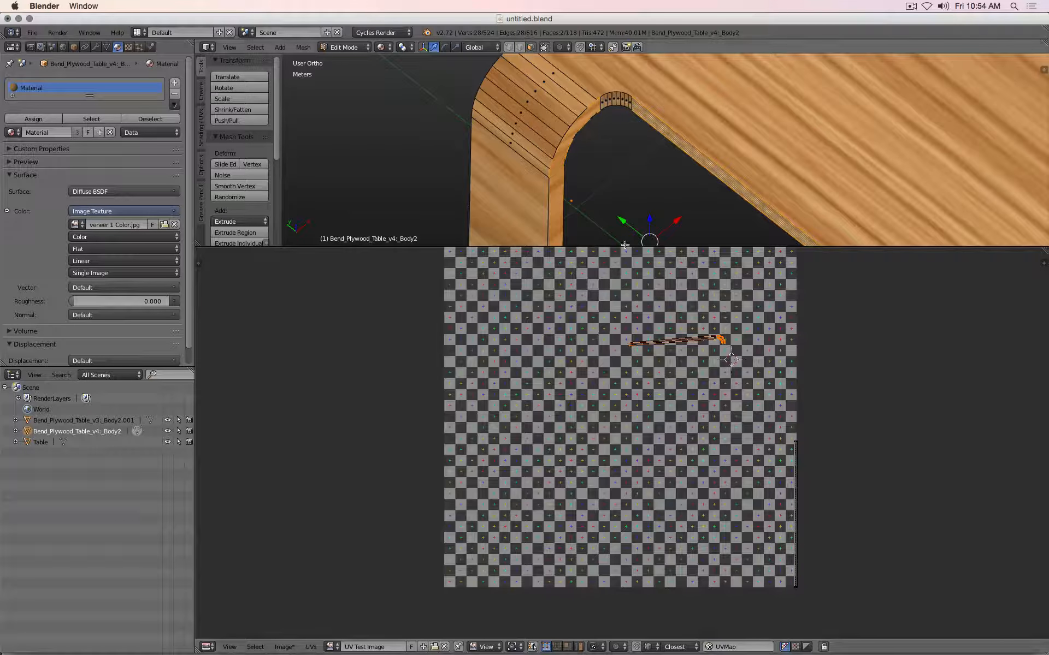
{"action": "type", "text": "r"}
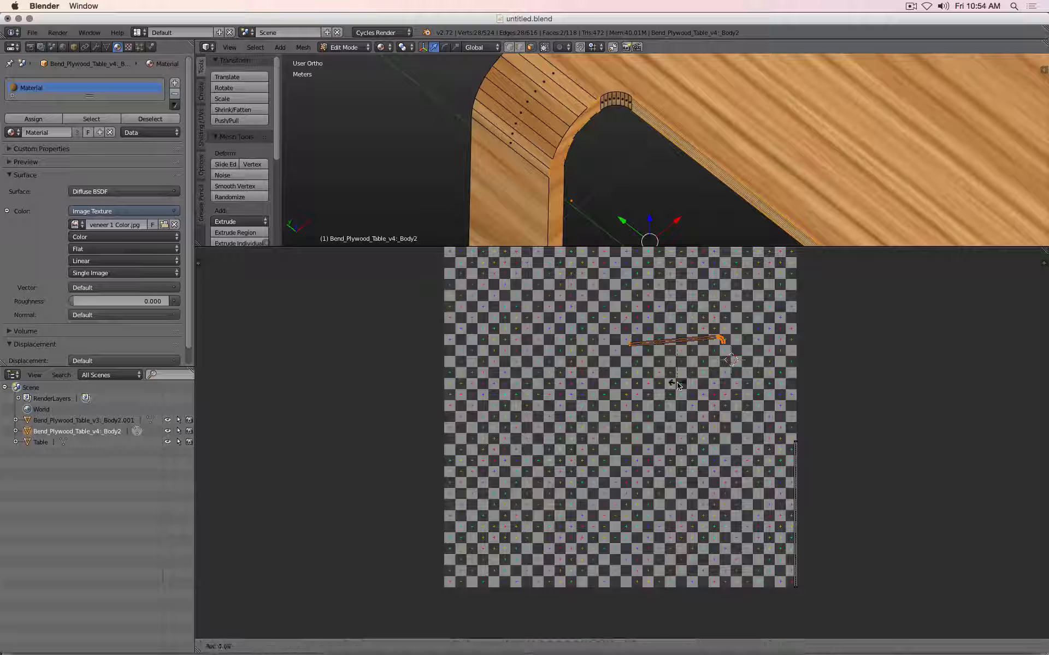
{"action": "type", "text": "-90"}
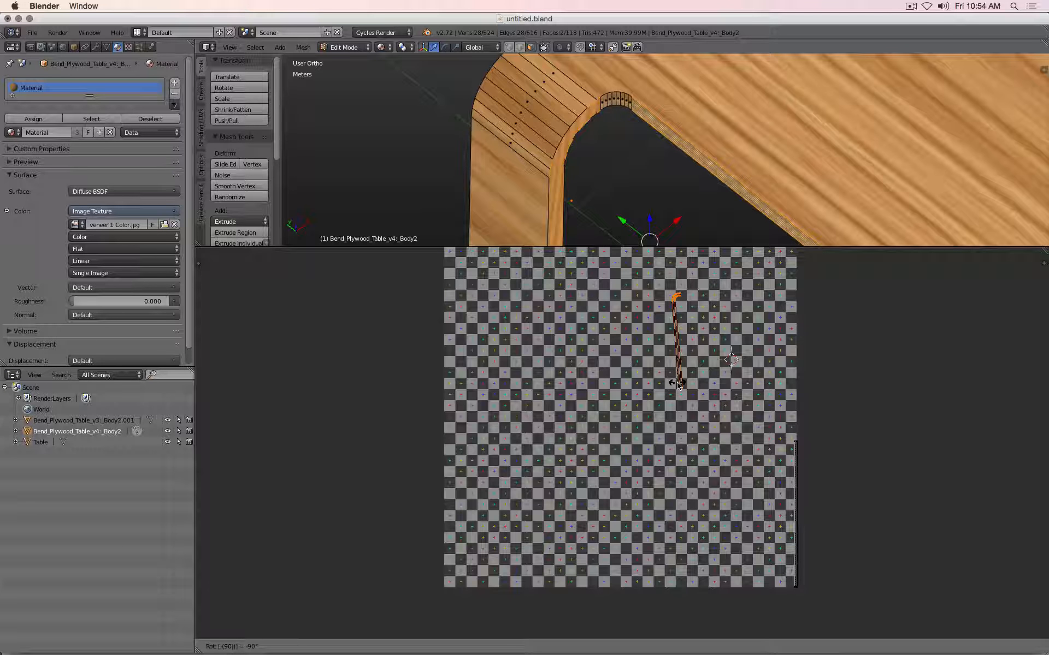
{"action": "key", "text": "Escape"}
{"action": "scroll", "coordinate": [666, 350], "scroll_direction": "down", "scroll_amount": 2}
{"action": "scroll", "coordinate": [672, 354], "scroll_direction": "up", "scroll_amount": 4}
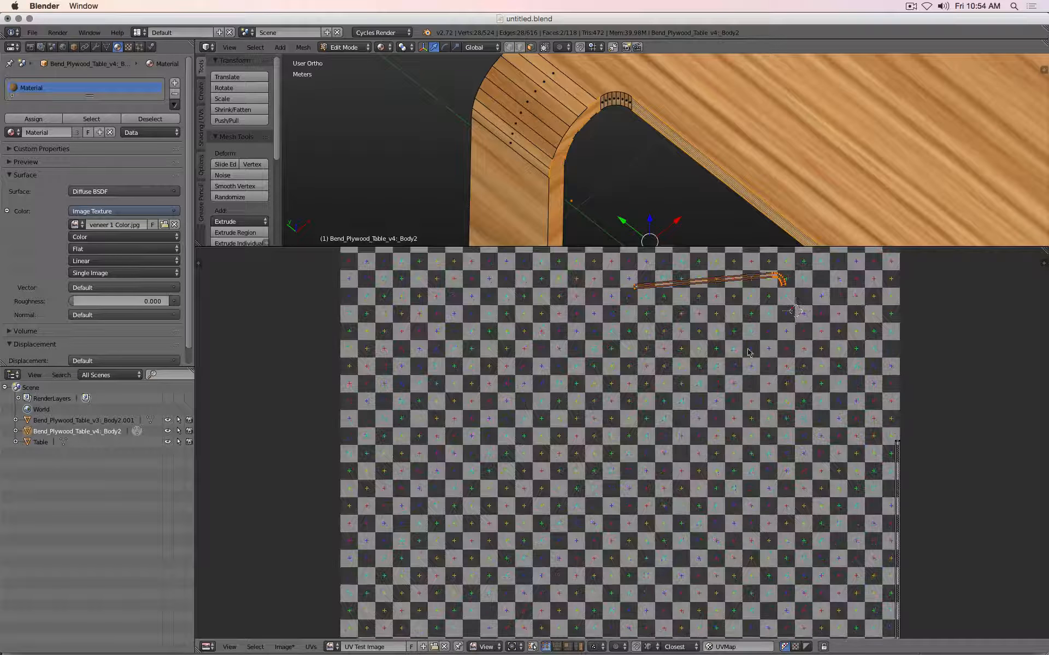
{"action": "middle_click_drag", "start_coordinate": [747, 347], "coordinate": [661, 488]}
{"action": "key", "text": "r"}
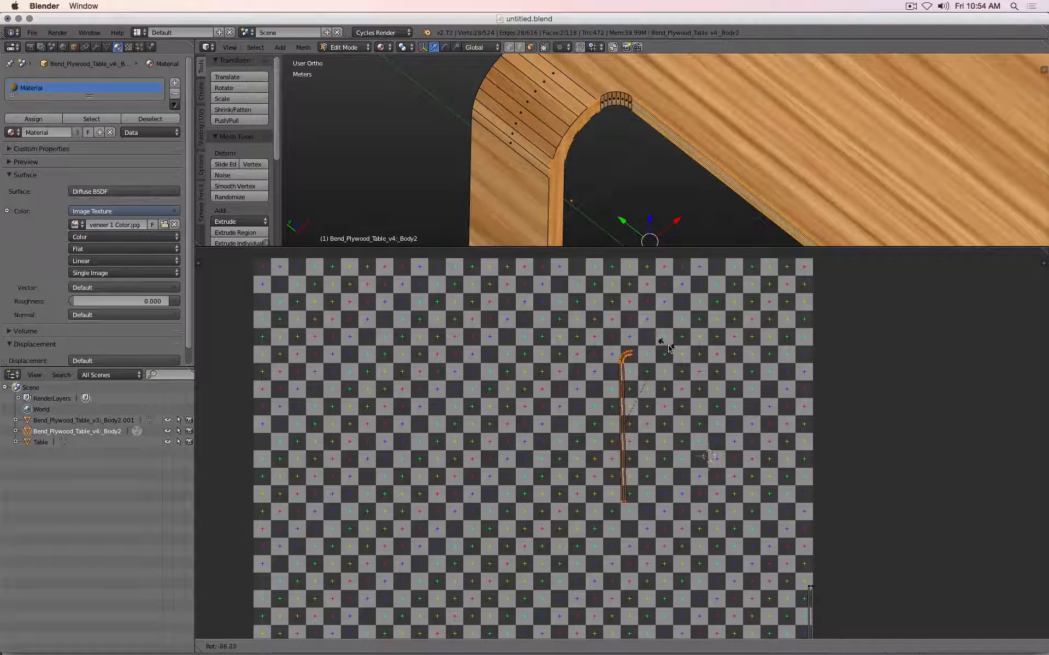
{"action": "key", "text": "Escape"}
Rotate the bent-leg edge island until it stands upright with its curve at the top, aligning its straight part with the checker lines
{"action": "scroll", "coordinate": [663, 352], "scroll_direction": "up", "scroll_amount": 4}
{"action": "key", "text": "r"}
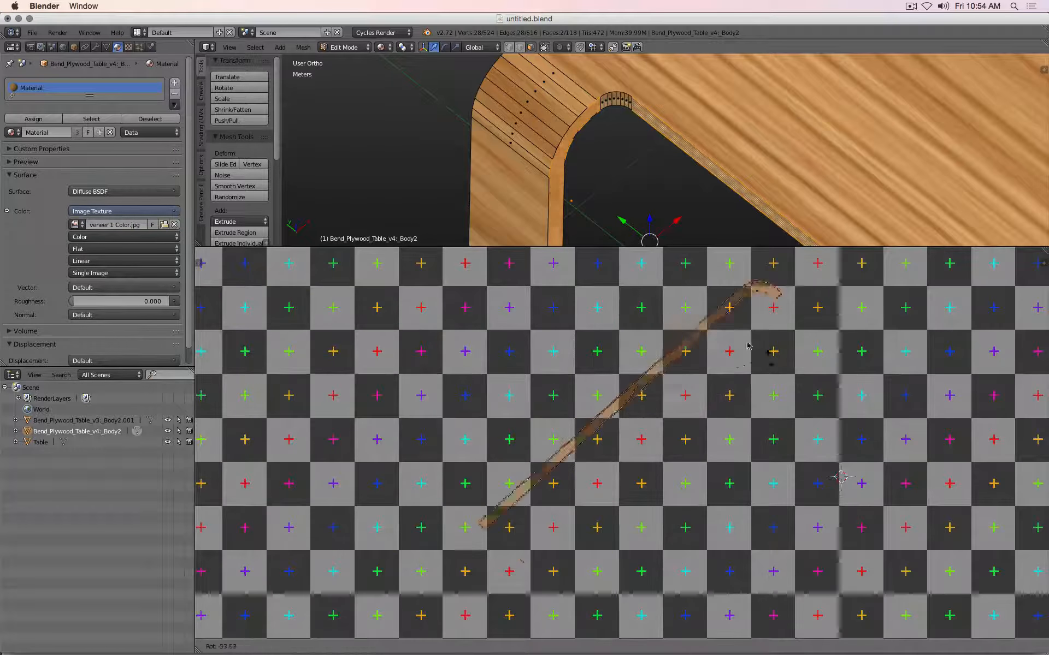
{"action": "left_click", "coordinate": [685, 291]}
{"action": "scroll", "coordinate": [634, 441], "scroll_direction": "down", "scroll_amount": 5}
{"action": "scroll", "coordinate": [634, 441], "scroll_direction": "up", "scroll_amount": 6}
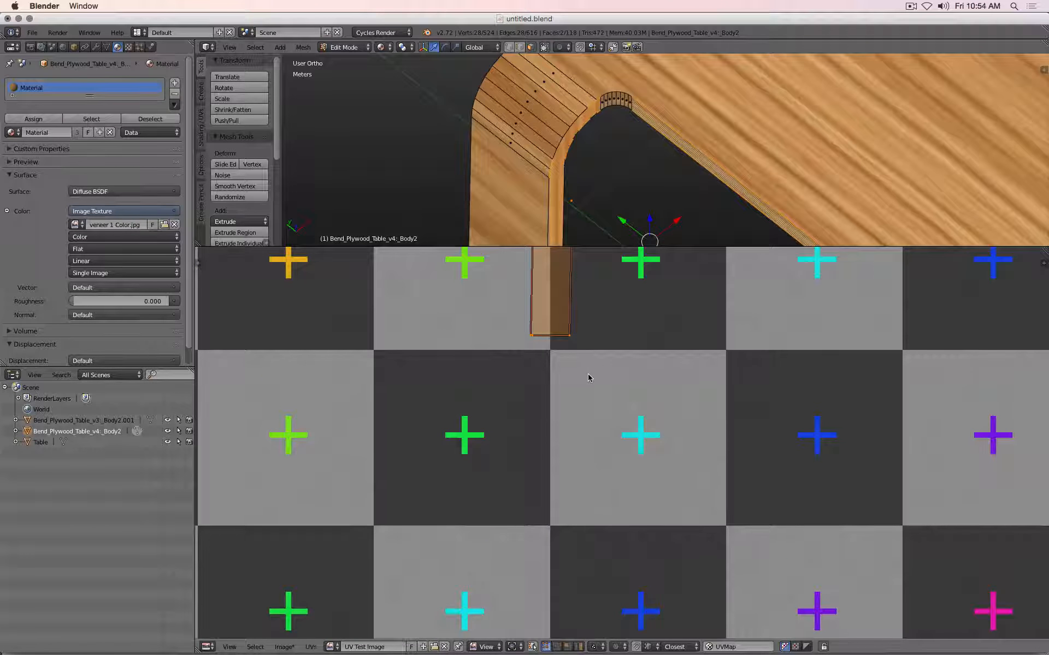
{"action": "key", "text": "r"}
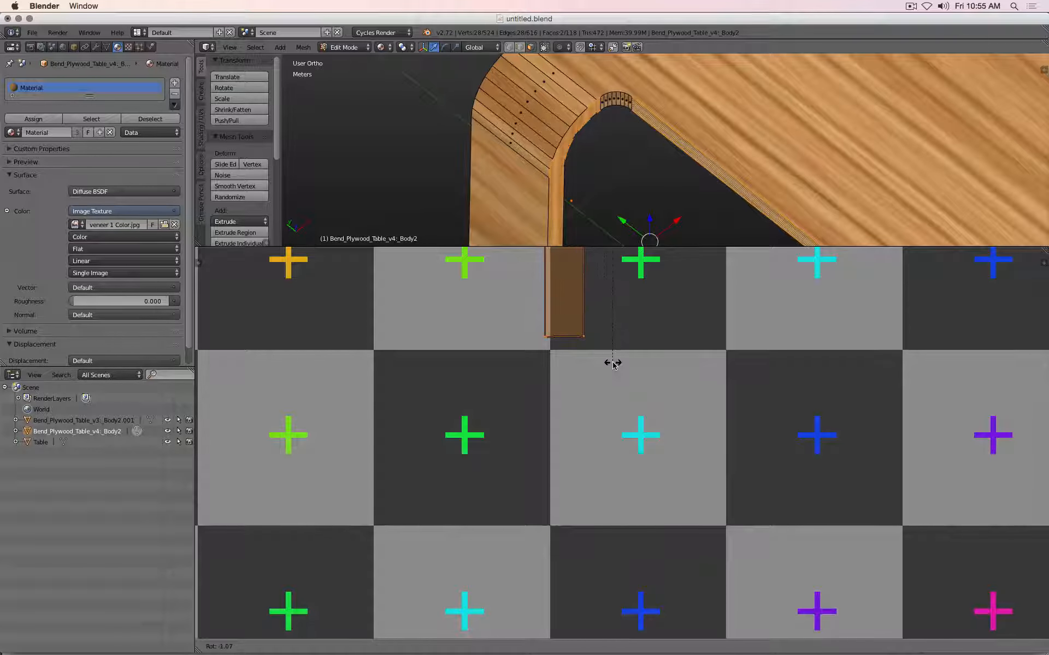
{"action": "left_click", "coordinate": [604, 363]}
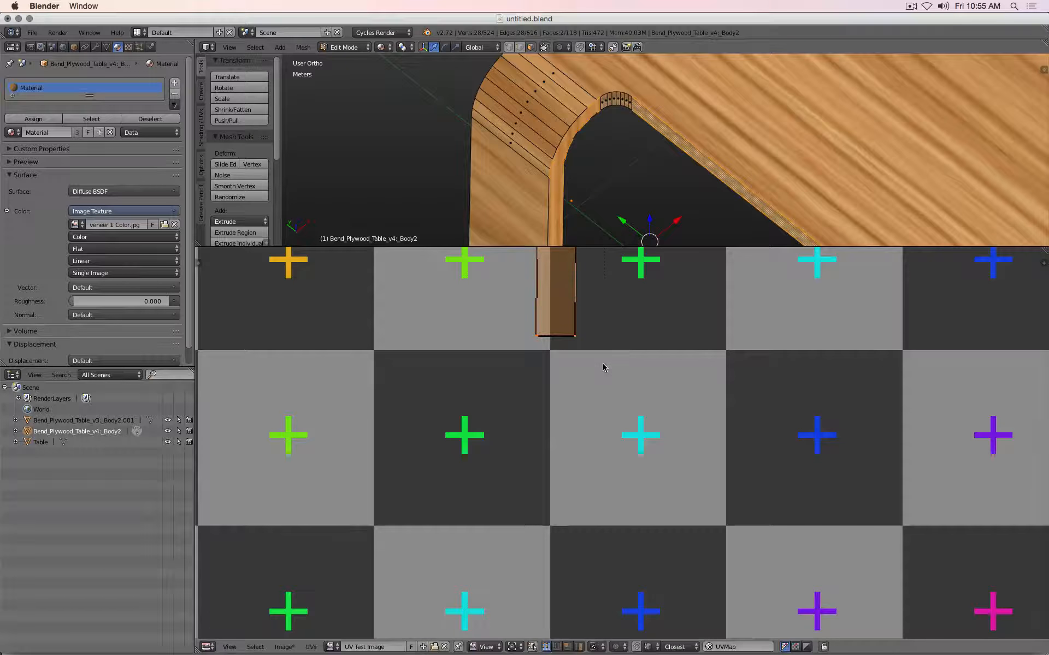
Rotate the long tabletop edge island about 90° to horizontal and move it up beside the upright leg island, overlapping the test image's border
{"action": "scroll", "coordinate": [623, 377], "scroll_direction": "down", "scroll_amount": 11}
{"action": "scroll", "coordinate": [738, 478], "scroll_direction": "down", "scroll_amount": 5}
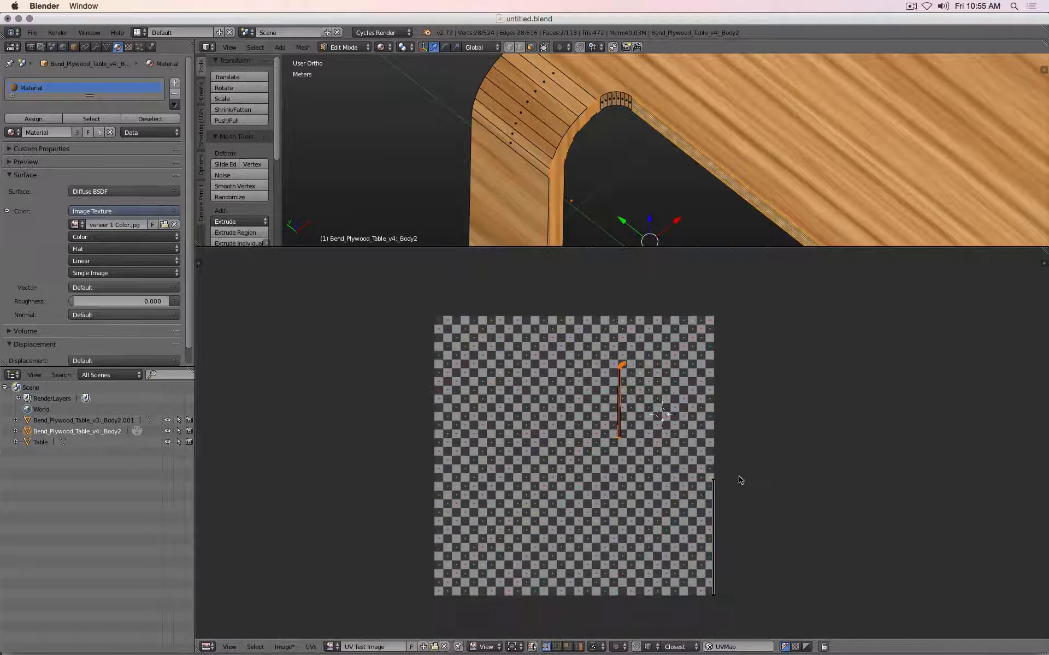
{"action": "scroll", "coordinate": [713, 481], "scroll_direction": "up", "scroll_amount": 3}
{"action": "key", "text": "b"}
{"action": "left_click_drag", "start_coordinate": [695, 453], "coordinate": [736, 628]}
{"action": "key", "text": "r"}
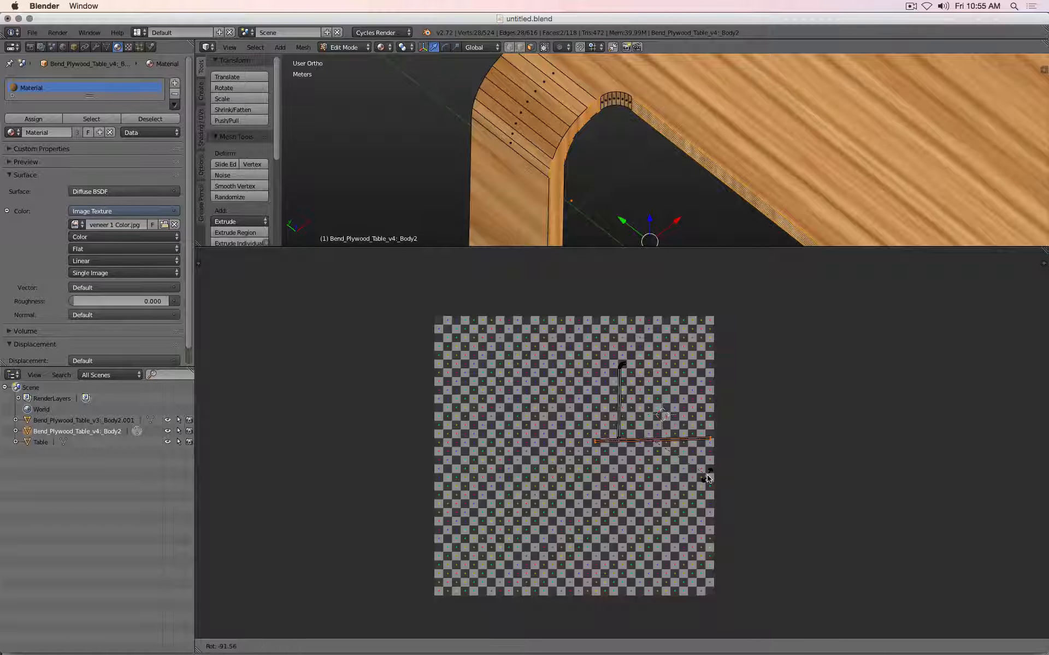
{"action": "left_click", "coordinate": [707, 478]}
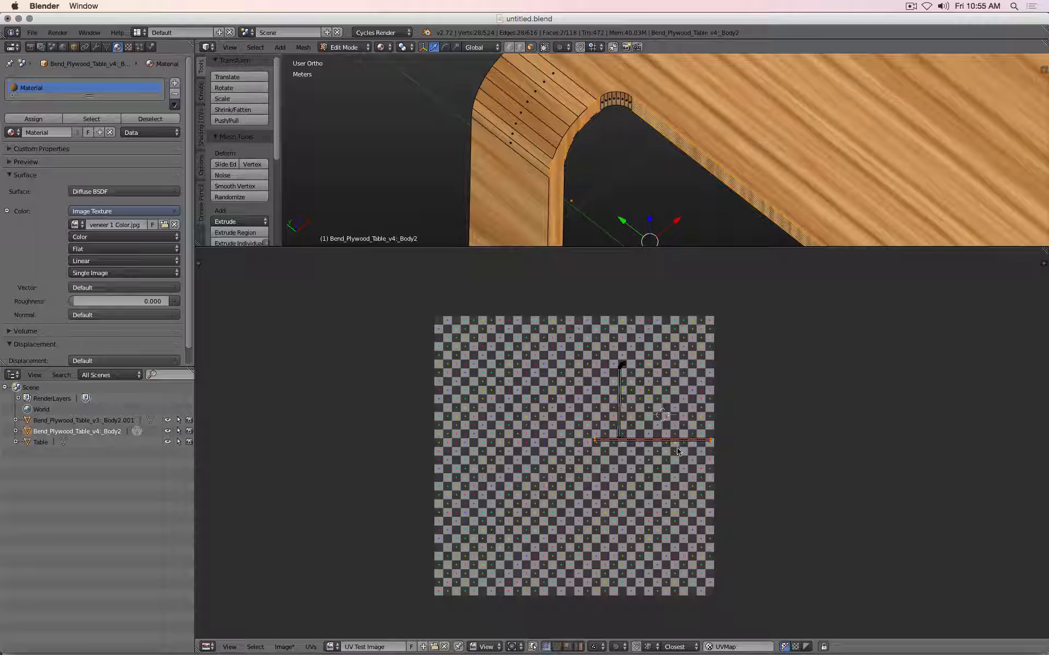
{"action": "key", "text": "g"}
{"action": "left_click", "coordinate": [743, 387]}
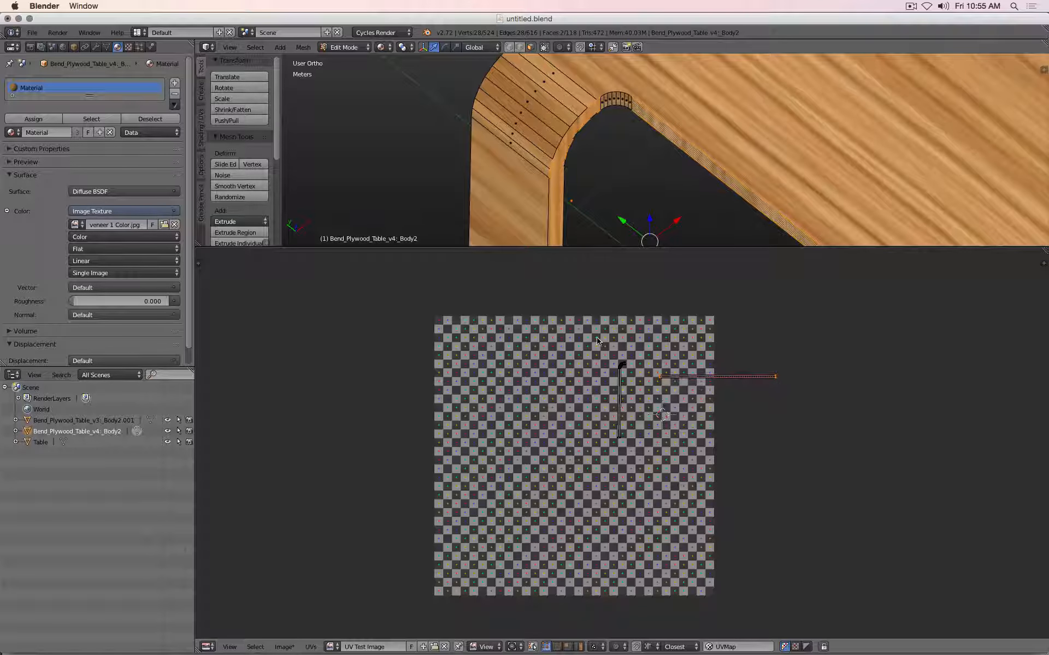
Add the small edge faces of the rounded corner between leg and tabletop to the selection
{"action": "scroll", "coordinate": [617, 108], "scroll_direction": "up", "scroll_amount": 1}
{"action": "left_click", "coordinate": [615, 118]}
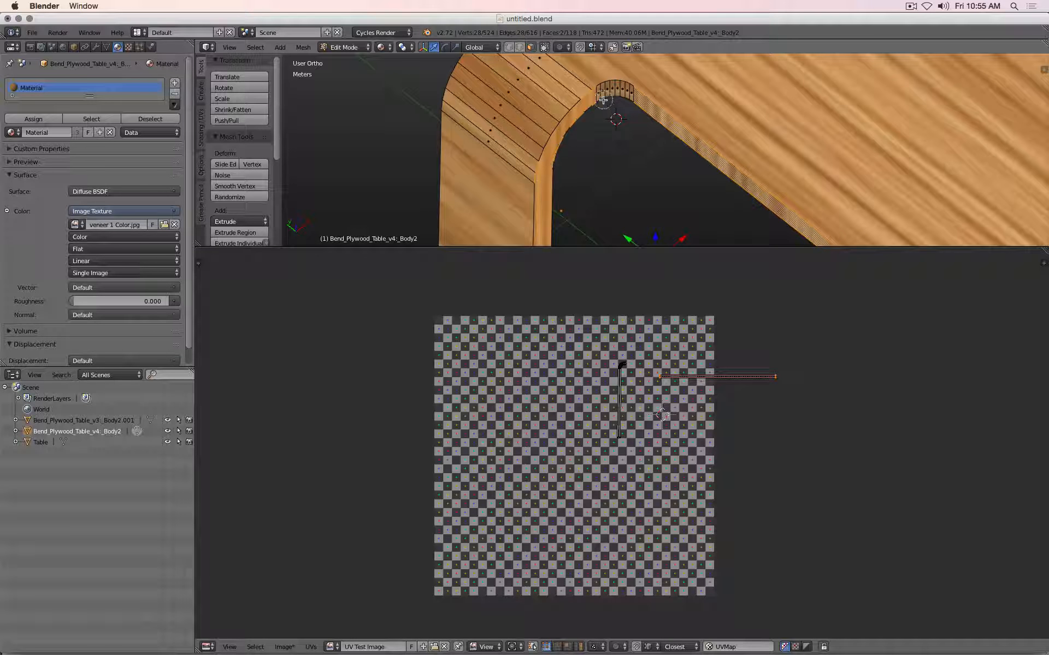
{"action": "right_click", "coordinate": [618, 88], "text": "shift"}
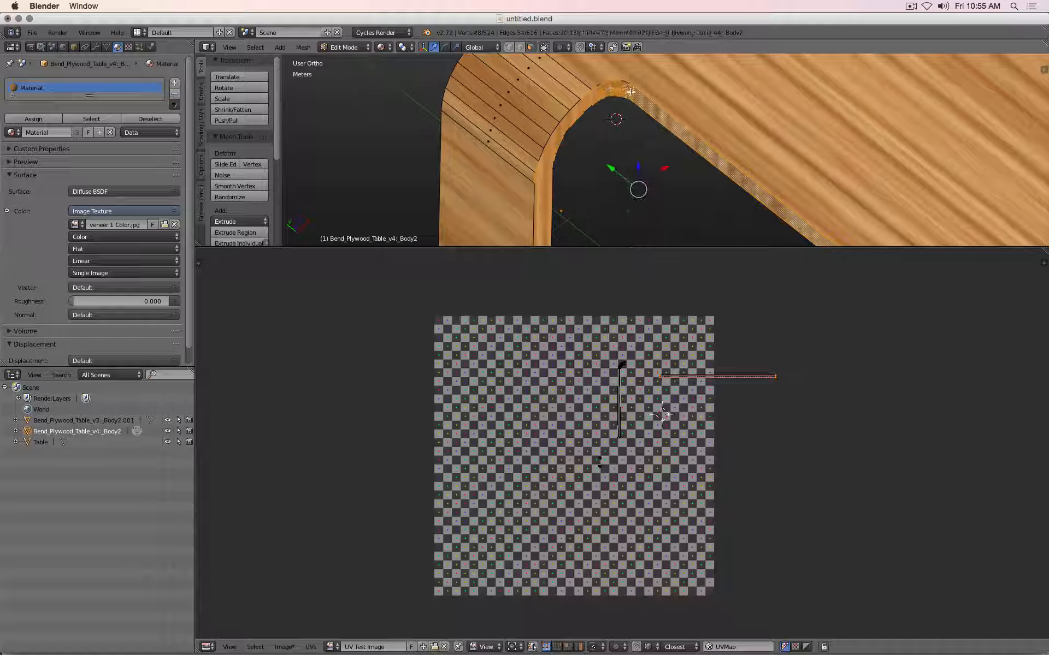
Switch the material's image texture back to UV Test Image
{"action": "scroll", "coordinate": [620, 481], "scroll_direction": "up", "scroll_amount": 9}
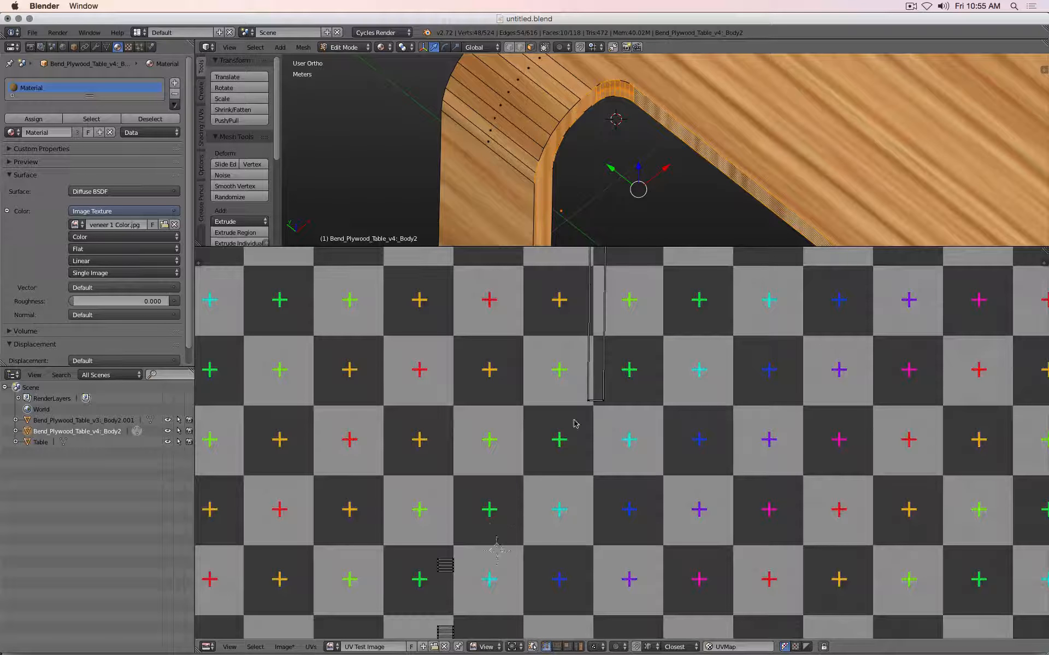
{"action": "scroll", "coordinate": [575, 424], "scroll_direction": "up", "scroll_amount": 3}
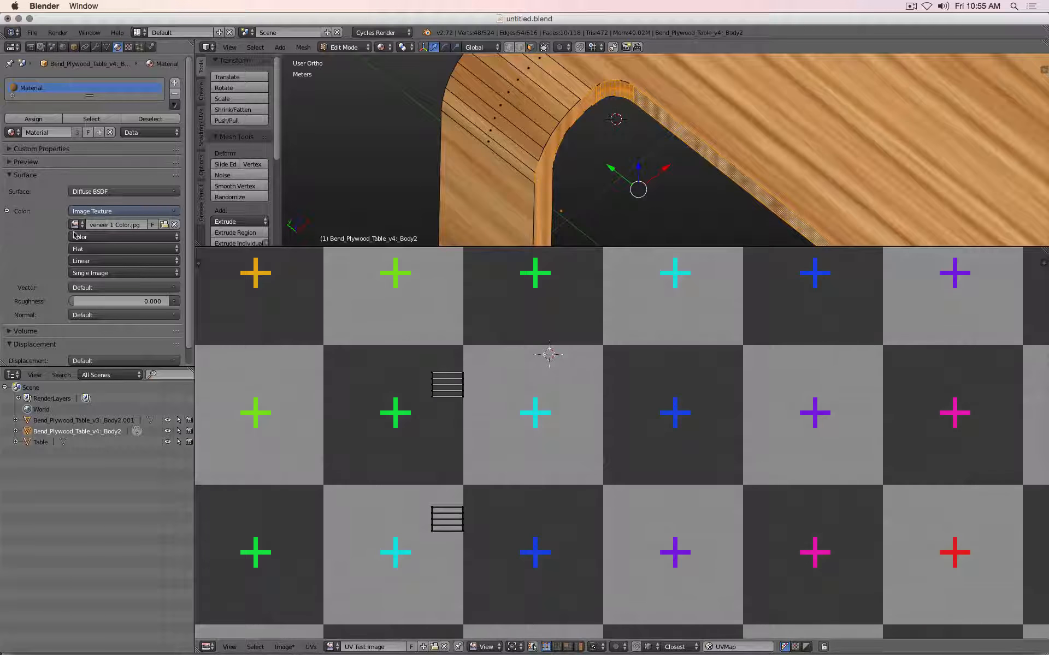
{"action": "left_click", "coordinate": [75, 225]}
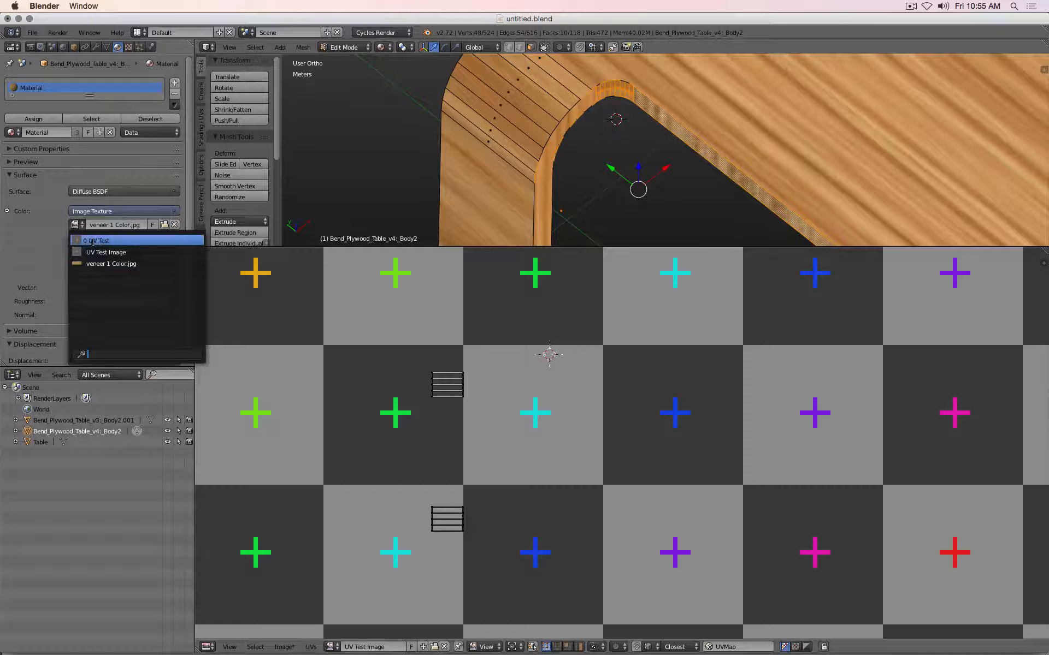
{"action": "left_click", "coordinate": [100, 252]}
Box-select the lower of the two small corner islands and move it up into the checker square with the green cross
{"action": "scroll", "coordinate": [507, 522], "scroll_direction": "up", "scroll_amount": 1}
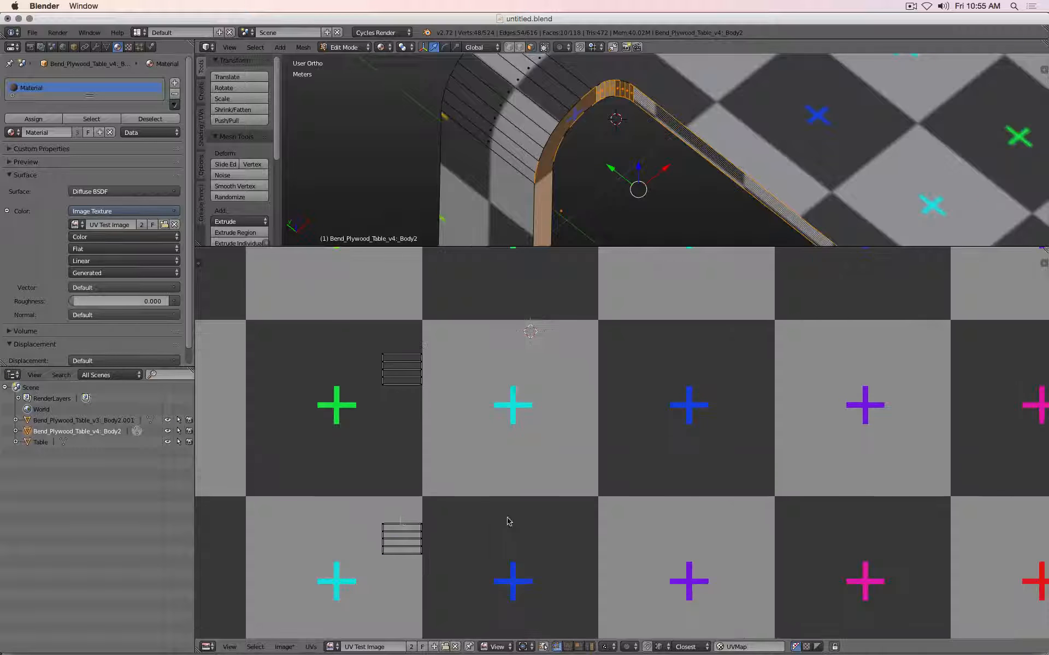
{"action": "key", "text": "b"}
{"action": "left_click_drag", "start_coordinate": [379, 512], "coordinate": [463, 596]}
{"action": "key", "text": "g"}
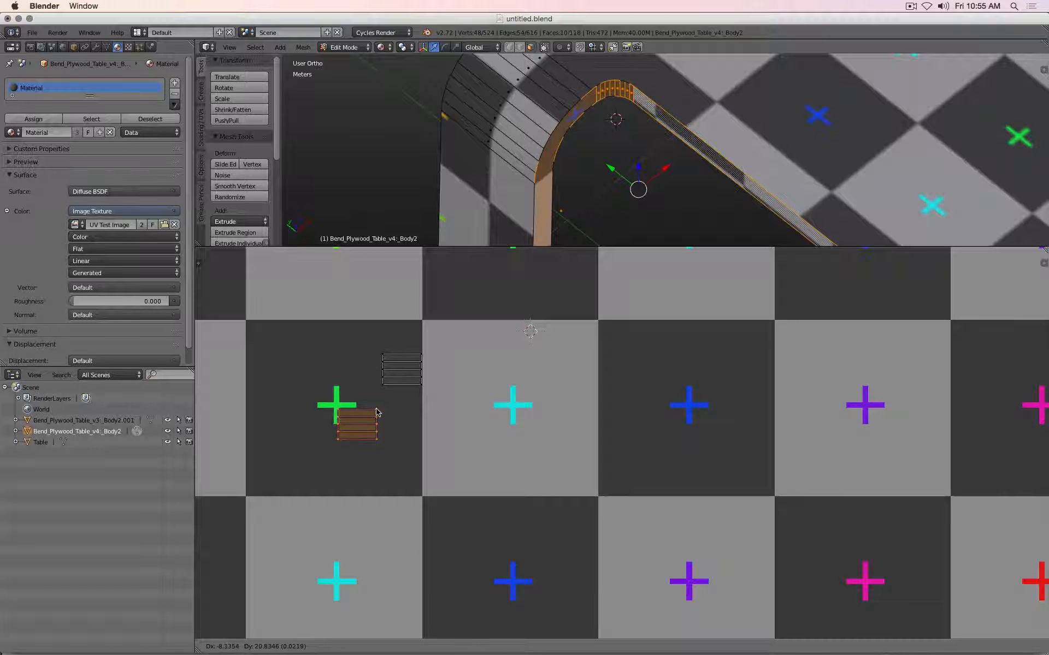
{"action": "left_click", "coordinate": [376, 412]}
Box-select the other small corner island and place it directly above the one just moved
{"action": "key", "text": "a"}
{"action": "key", "text": "b"}
{"action": "left_click_drag", "start_coordinate": [368, 338], "coordinate": [431, 392]}
{"action": "key", "text": "g"}
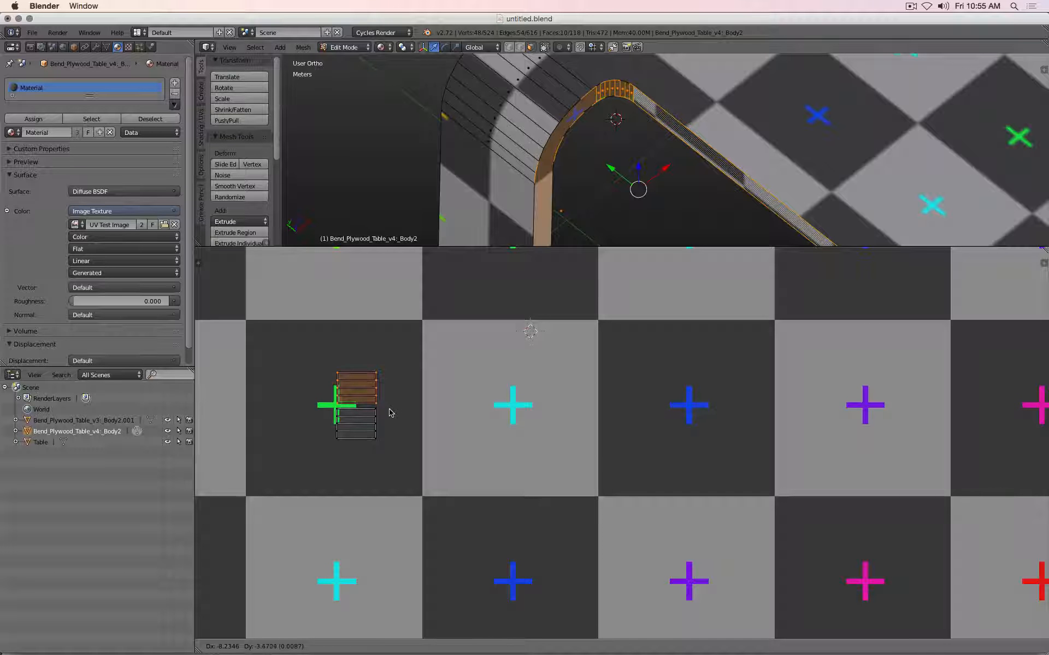
{"action": "left_click", "coordinate": [391, 412]}
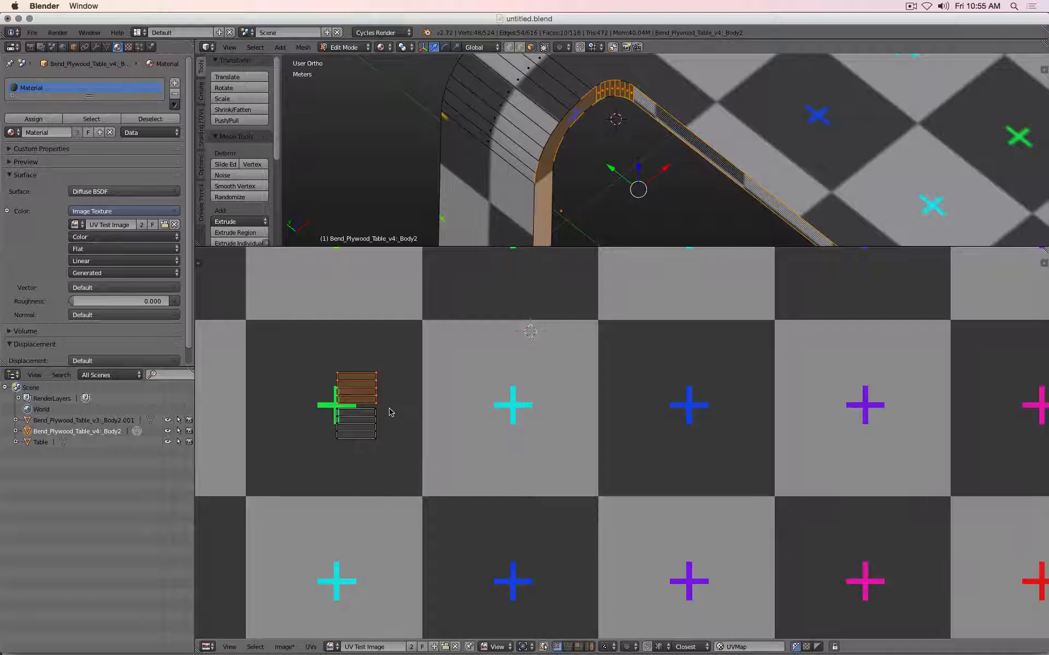
Rotate the upper corner island and nudge it slightly upward, keeping its sides in line with the lower one
{"action": "key", "text": "r"}
{"action": "key", "text": "Return"}
{"action": "scroll", "coordinate": [389, 414], "scroll_direction": "up", "scroll_amount": 2}
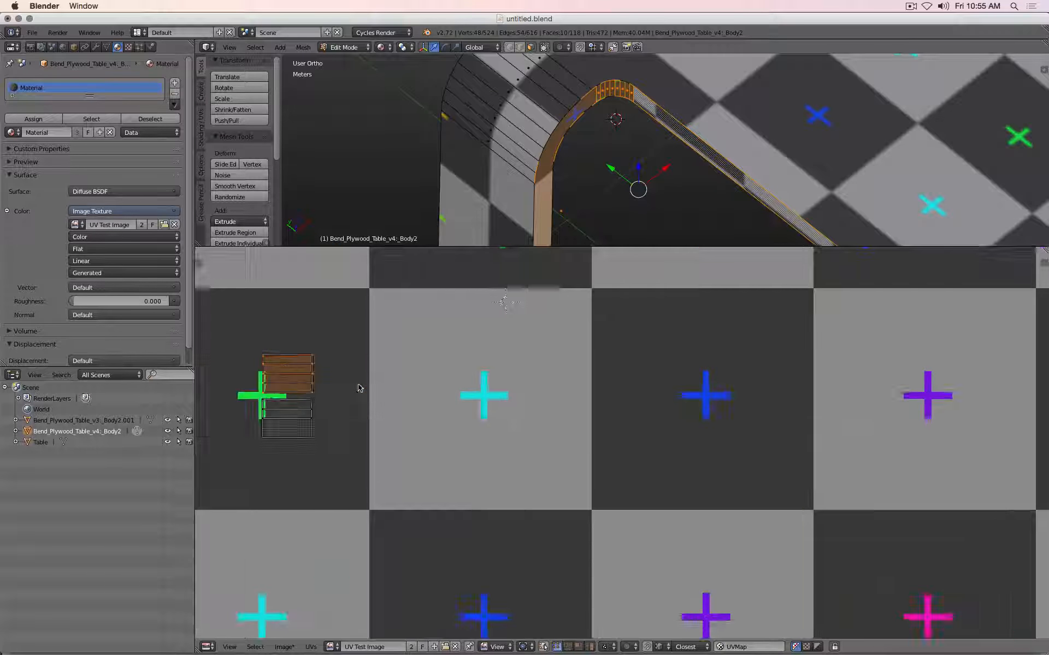
{"action": "middle_click_drag", "start_coordinate": [334, 373], "coordinate": [512, 381]}
{"action": "key", "text": "g"}
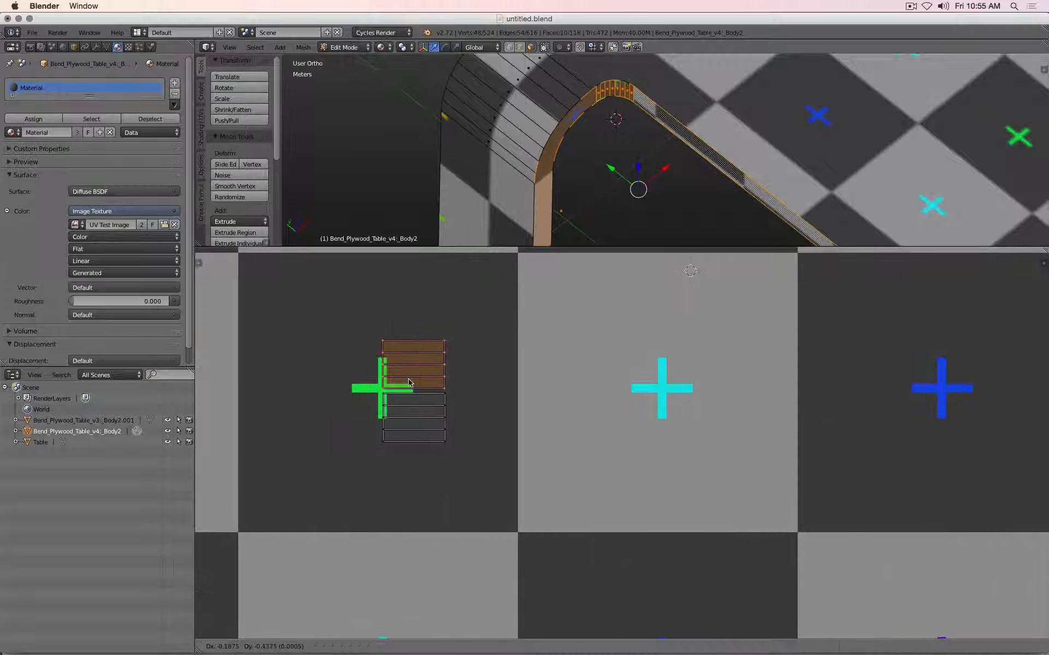
{"action": "left_click", "coordinate": [408, 379]}
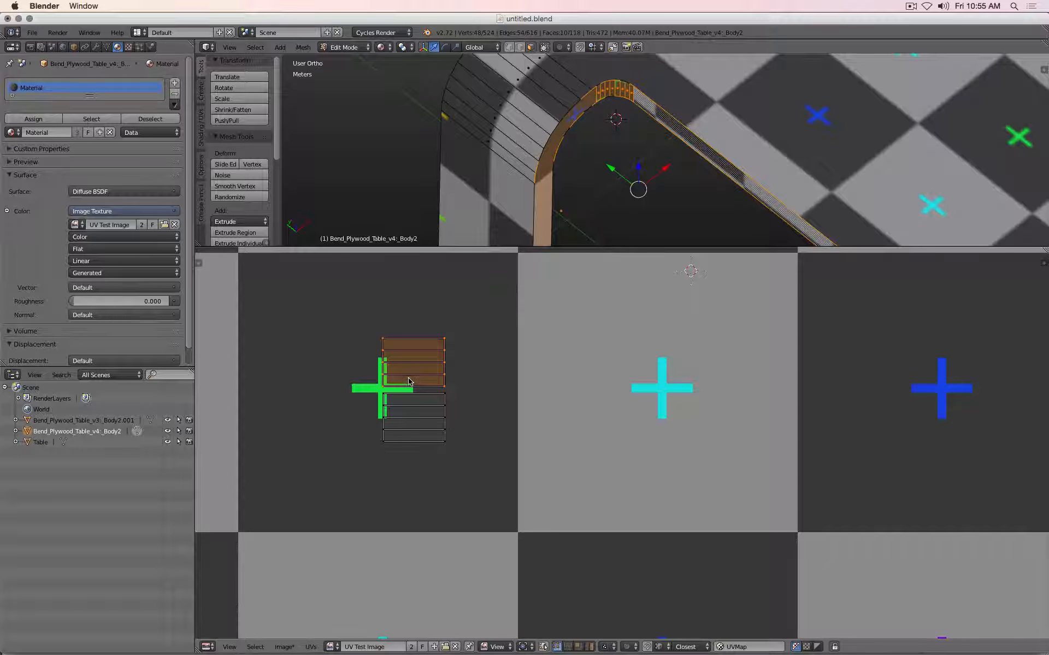
Rotate the lower corner island by 180° and move it flush against the bottom edge of the upper corner island
{"action": "key", "text": "a"}
{"action": "key", "text": "b"}
{"action": "left_click_drag", "start_coordinate": [375, 391], "coordinate": [473, 478]}
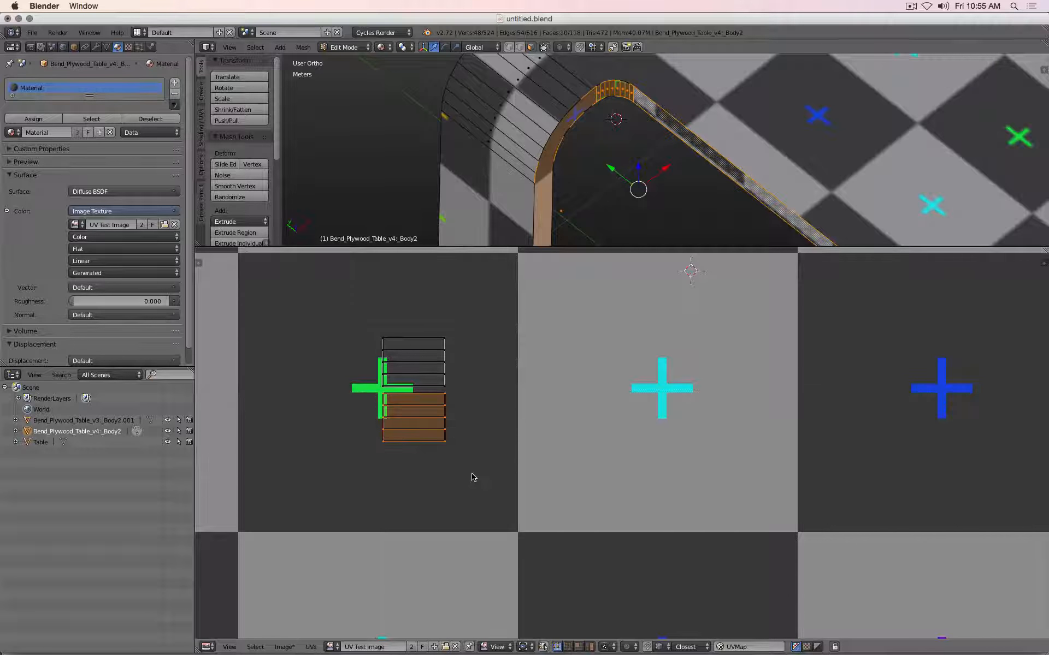
{"action": "key", "text": "r"}
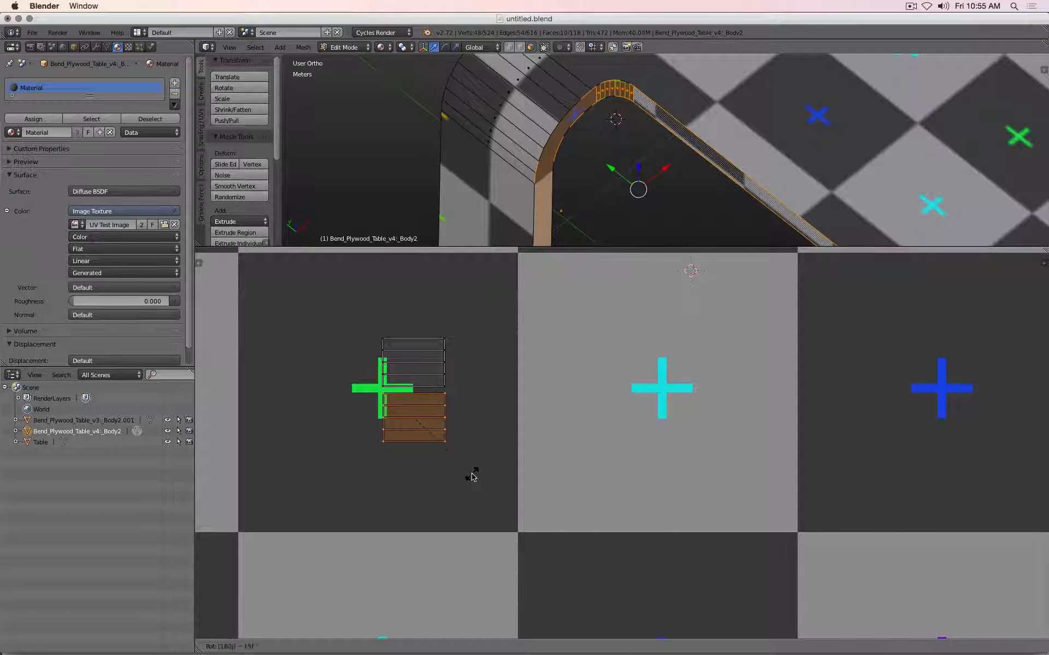
{"action": "left_click", "coordinate": [473, 477]}
{"action": "key", "text": "g"}
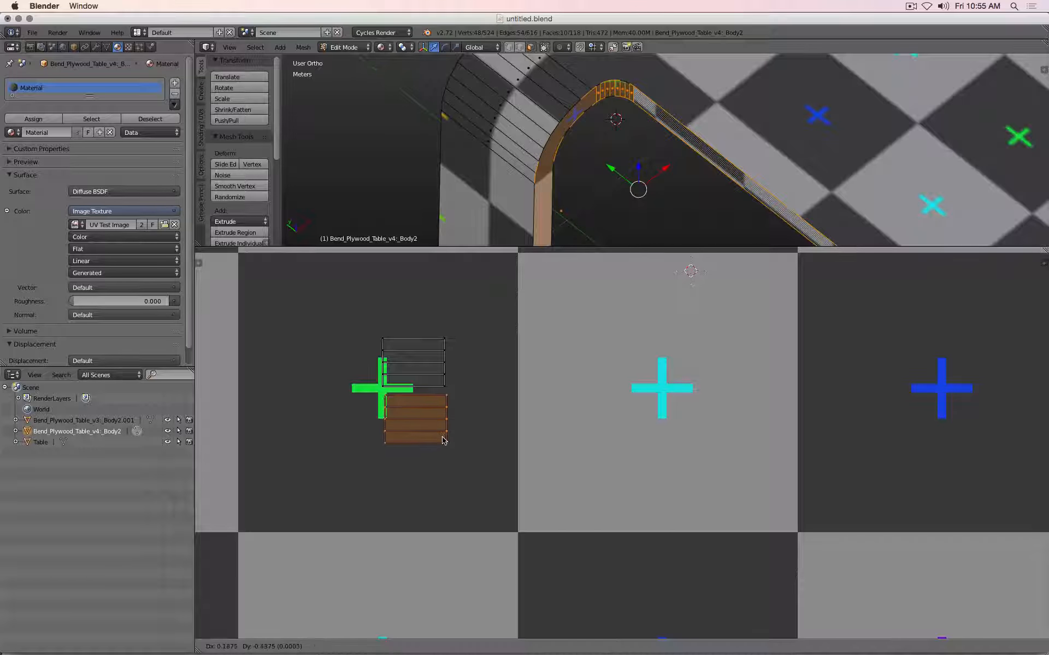
{"action": "left_click", "coordinate": [442, 437]}
{"action": "scroll", "coordinate": [389, 414], "scroll_direction": "up", "scroll_amount": 3}
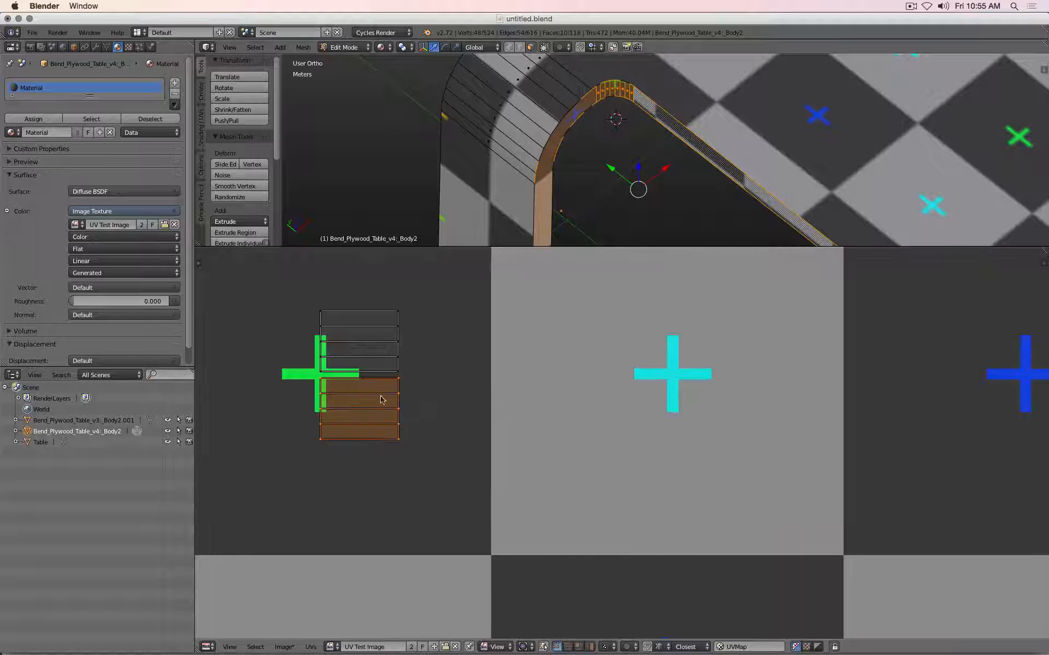
{"action": "key", "text": "g"}
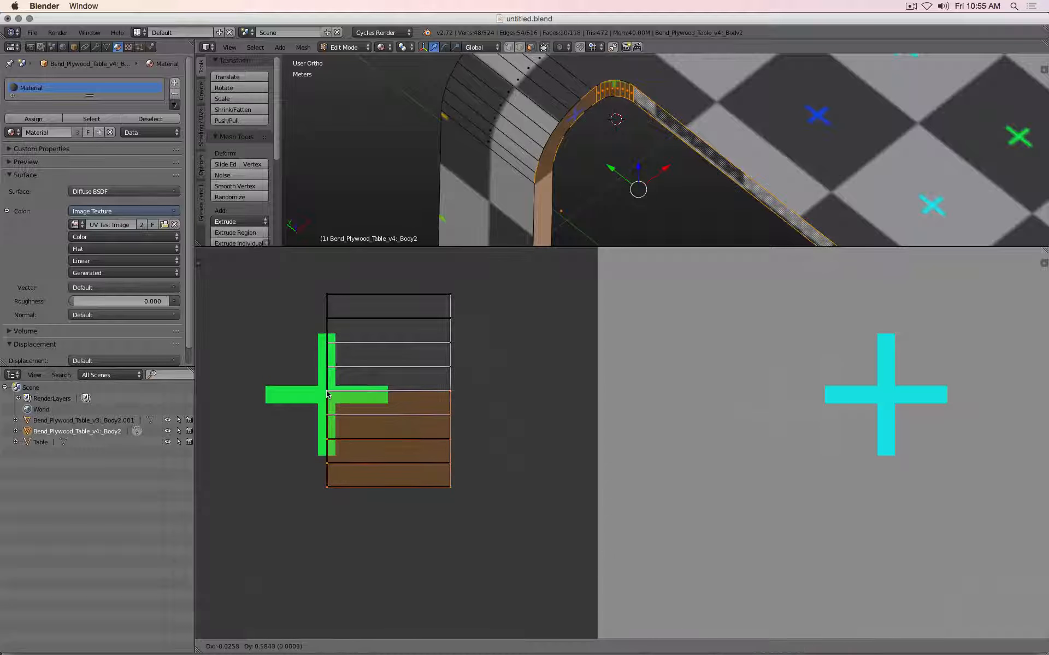
{"action": "left_click", "coordinate": [389, 401]}
Select both joined corner islands, rotate them by 90°, and move them up between the leg island's curved end and the long tabletop strip
{"action": "scroll", "coordinate": [431, 403], "scroll_direction": "down", "scroll_amount": 9}
{"action": "left_click_drag", "start_coordinate": [619, 470], "coordinate": [623, 468]}
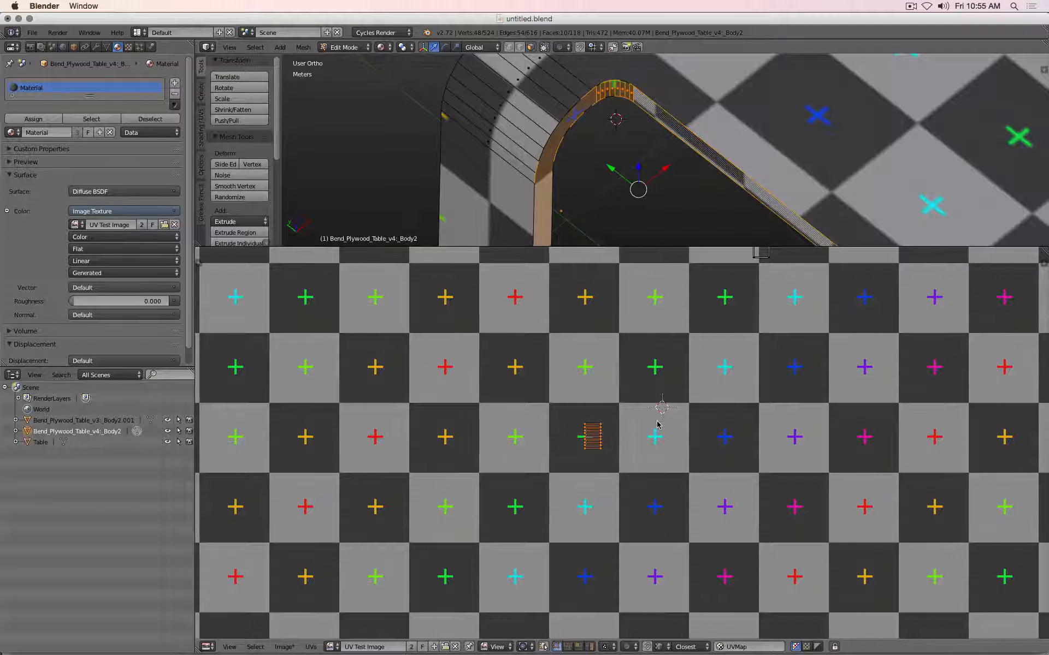
{"action": "type", "text": "r"}
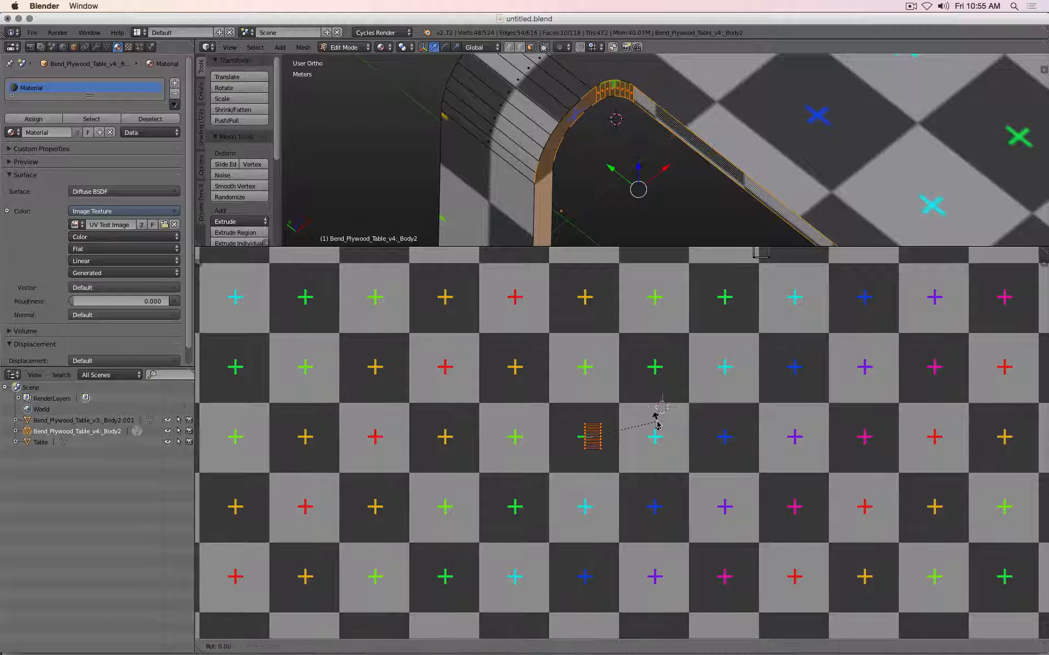
{"action": "type", "text": "90"}
{"action": "key", "text": "Return"}
{"action": "scroll", "coordinate": [638, 452], "scroll_direction": "down", "scroll_amount": 5}
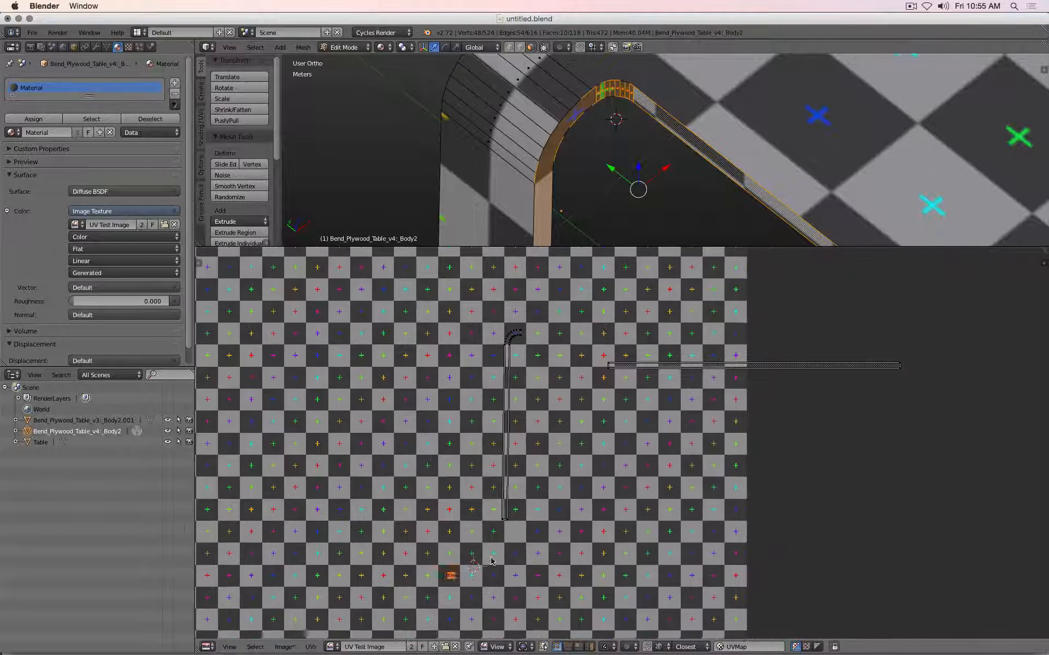
{"action": "key", "text": "g"}
{"action": "left_click", "coordinate": [560, 324]}
{"action": "scroll", "coordinate": [559, 324], "scroll_direction": "up", "scroll_amount": 5}
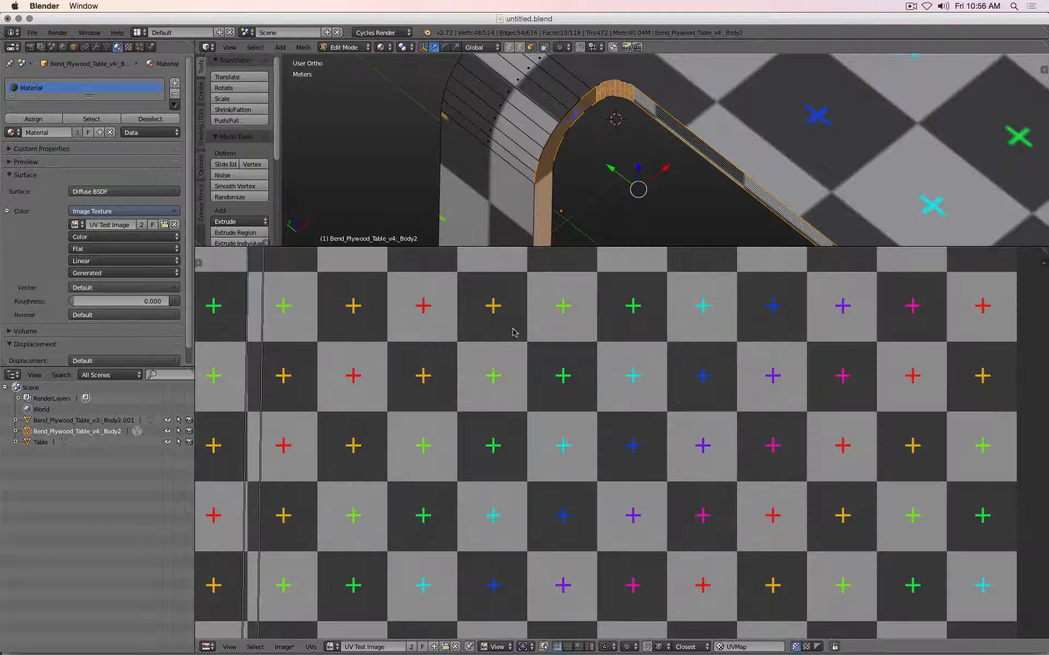
Move the joined corner islands closer to the leg island's curved end and deselect them
{"action": "scroll", "coordinate": [596, 488], "scroll_direction": "up", "scroll_amount": 3}
{"action": "key", "text": "g"}
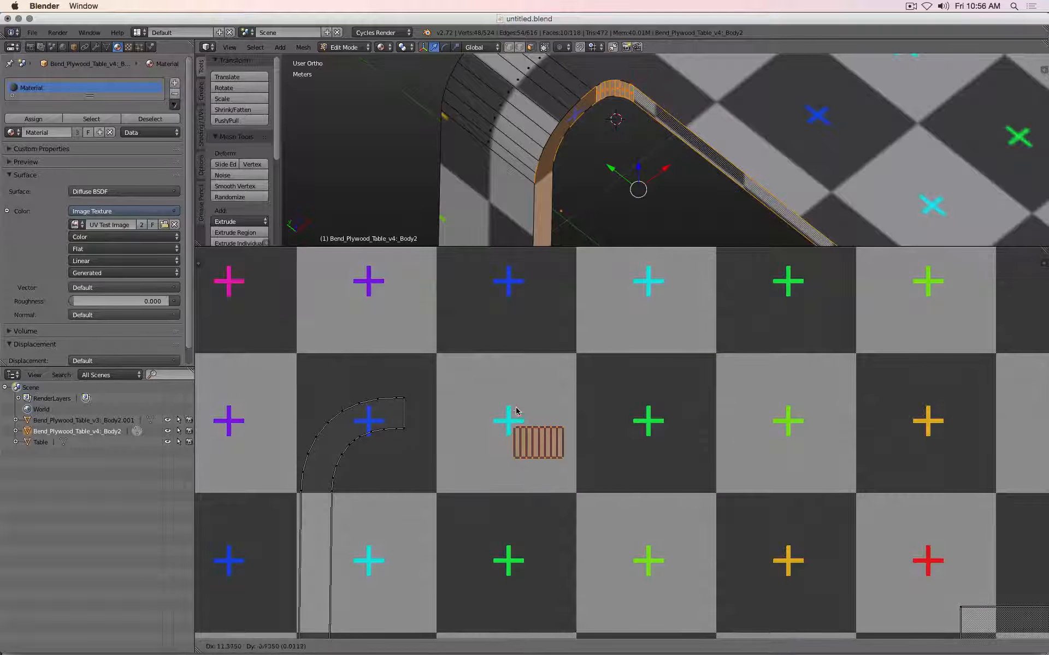
{"action": "left_click", "coordinate": [509, 406]}
{"action": "key", "text": "a"}
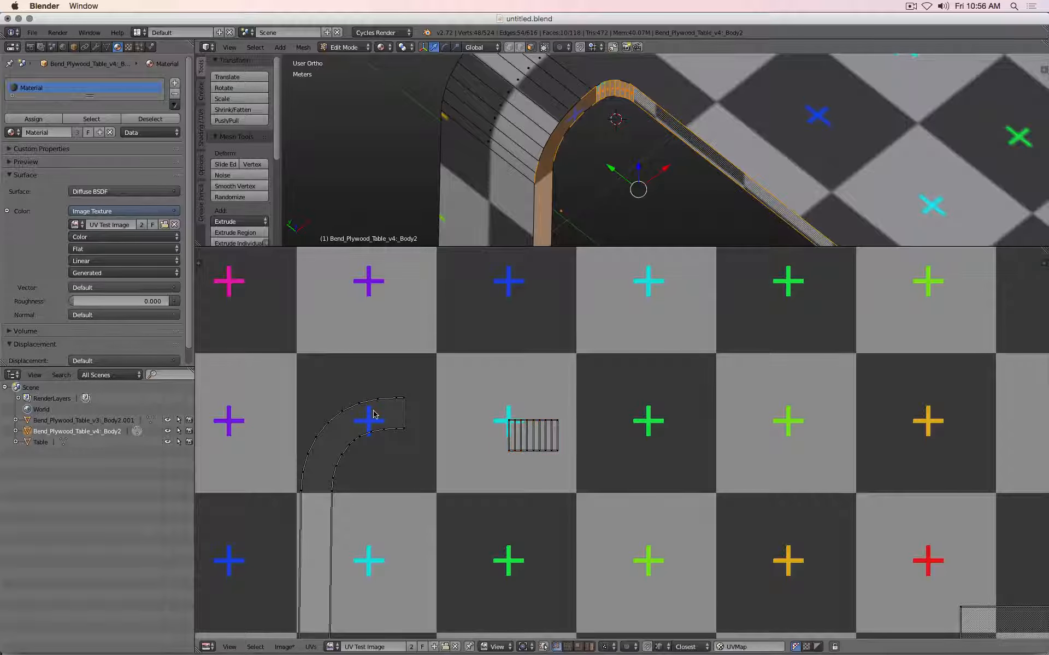
Select the curved leg island and move it so its end edge meets the adjacent edge of the joined corner islands
{"action": "key", "text": "l"}
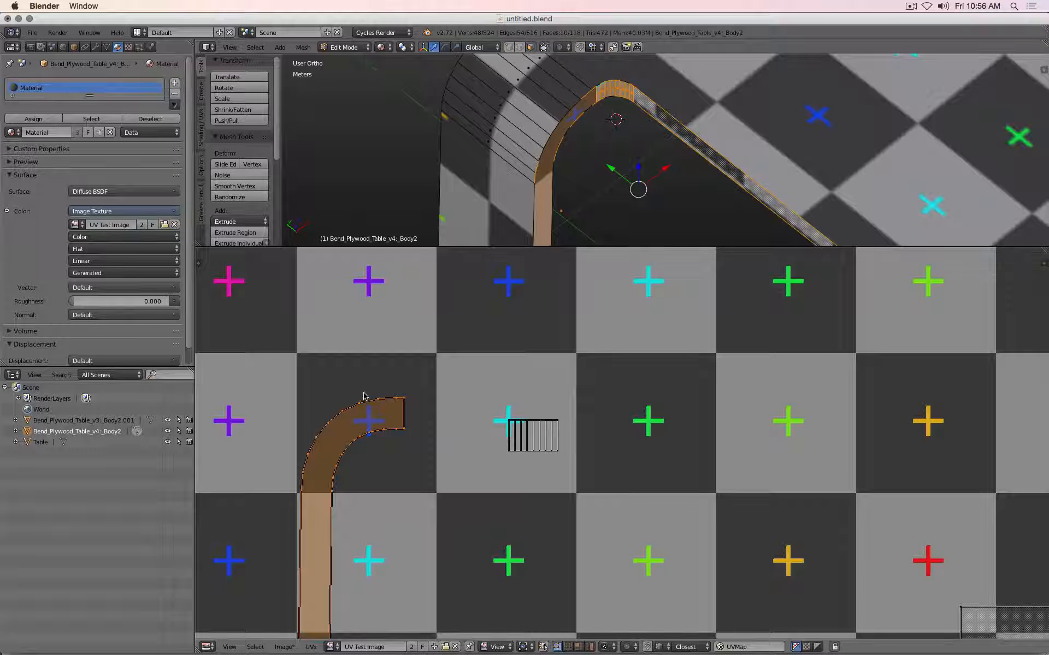
{"action": "key", "text": "g"}
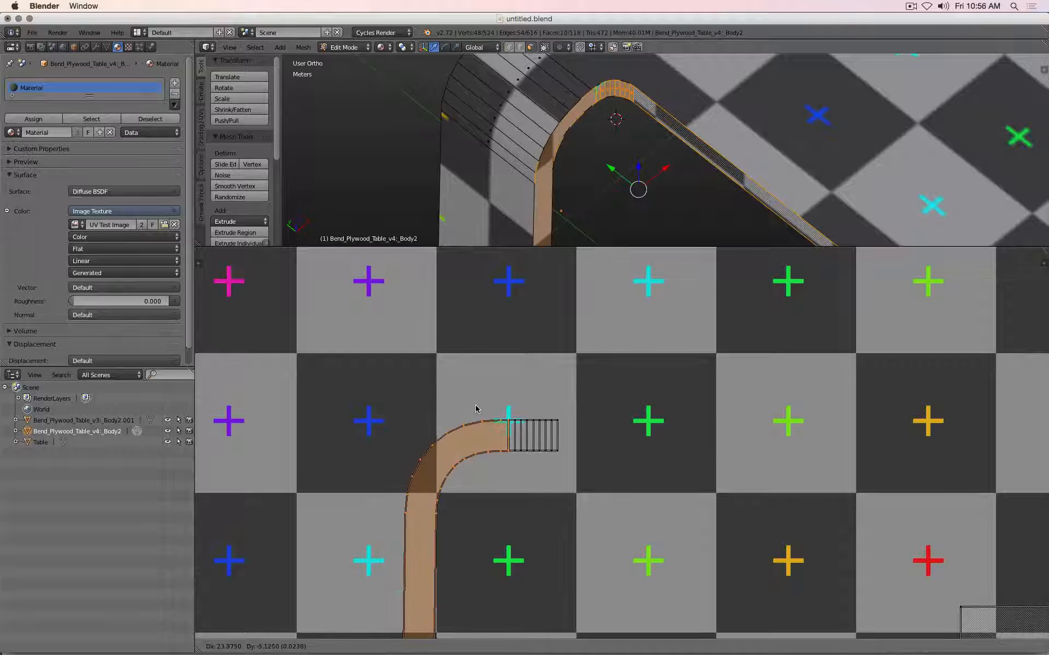
{"action": "left_click", "coordinate": [476, 419]}
{"action": "scroll", "coordinate": [494, 440], "scroll_direction": "up", "scroll_amount": 4}
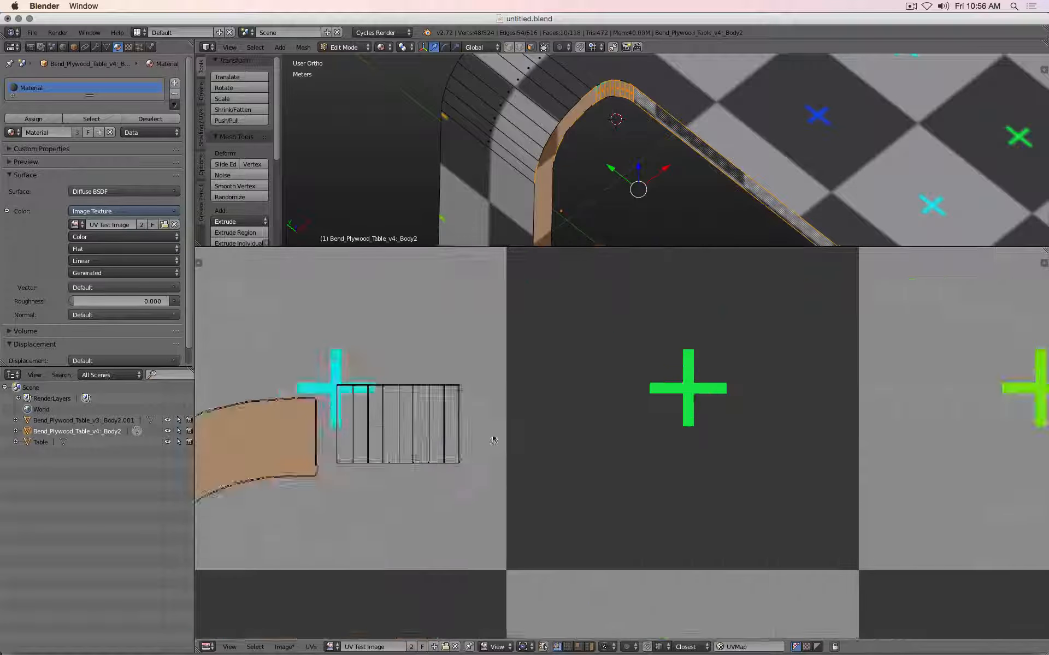
{"action": "scroll", "coordinate": [493, 439], "scroll_direction": "up", "scroll_amount": 2}
{"action": "middle_click_drag", "start_coordinate": [284, 409], "coordinate": [548, 428]}
{"action": "key", "text": "g"}
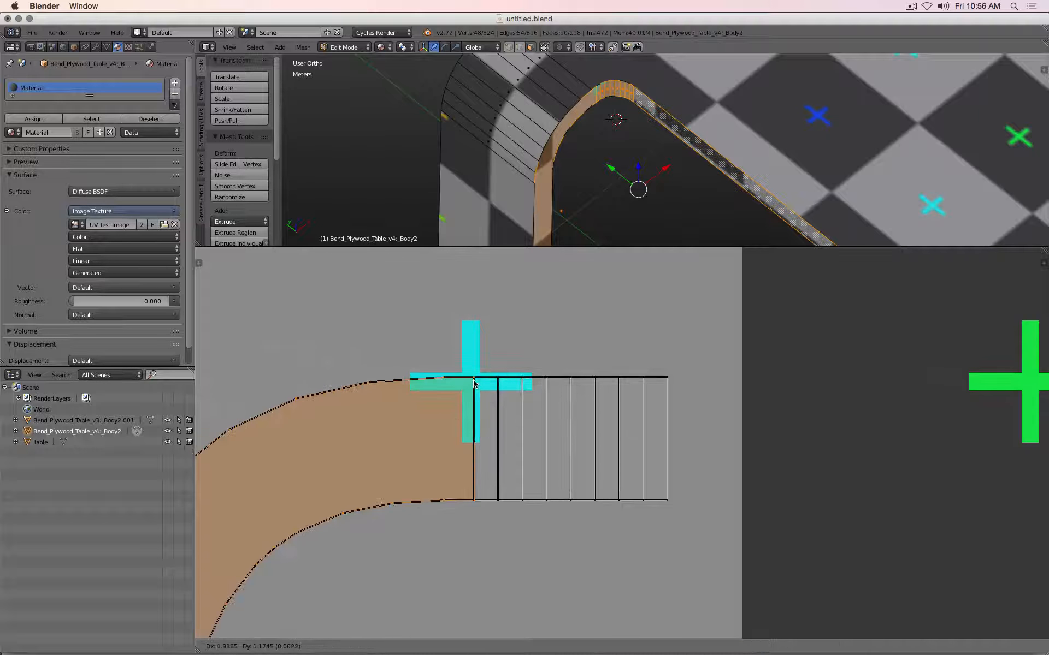
{"action": "left_click", "coordinate": [475, 384]}
Move the long tabletop strip against the free end of the corner islands, matching their upper corners
{"action": "scroll", "coordinate": [568, 426], "scroll_direction": "down", "scroll_amount": 10}
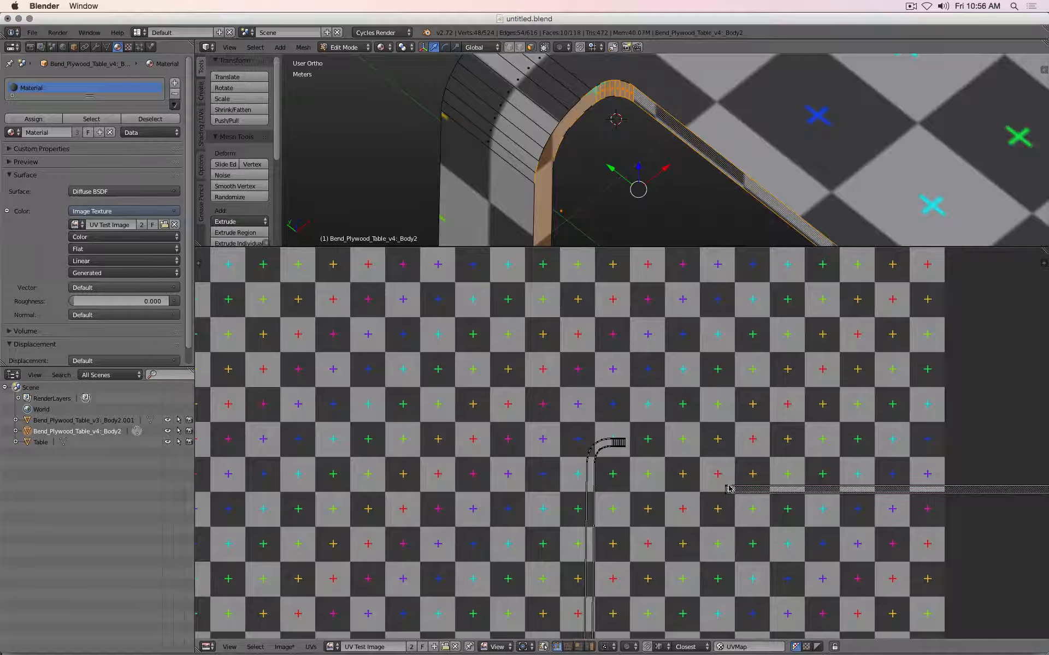
{"action": "scroll", "coordinate": [728, 489], "scroll_direction": "up", "scroll_amount": 8}
{"action": "key", "text": "g"}
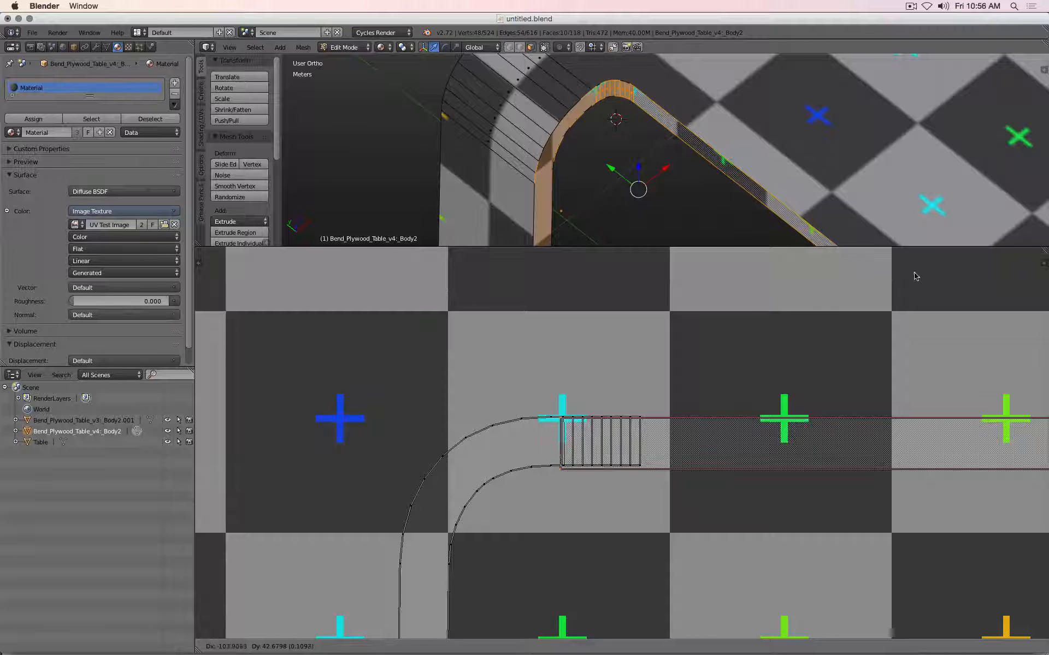
{"action": "left_click", "coordinate": [997, 278]}
{"action": "scroll", "coordinate": [766, 379], "scroll_direction": "up", "scroll_amount": 2}
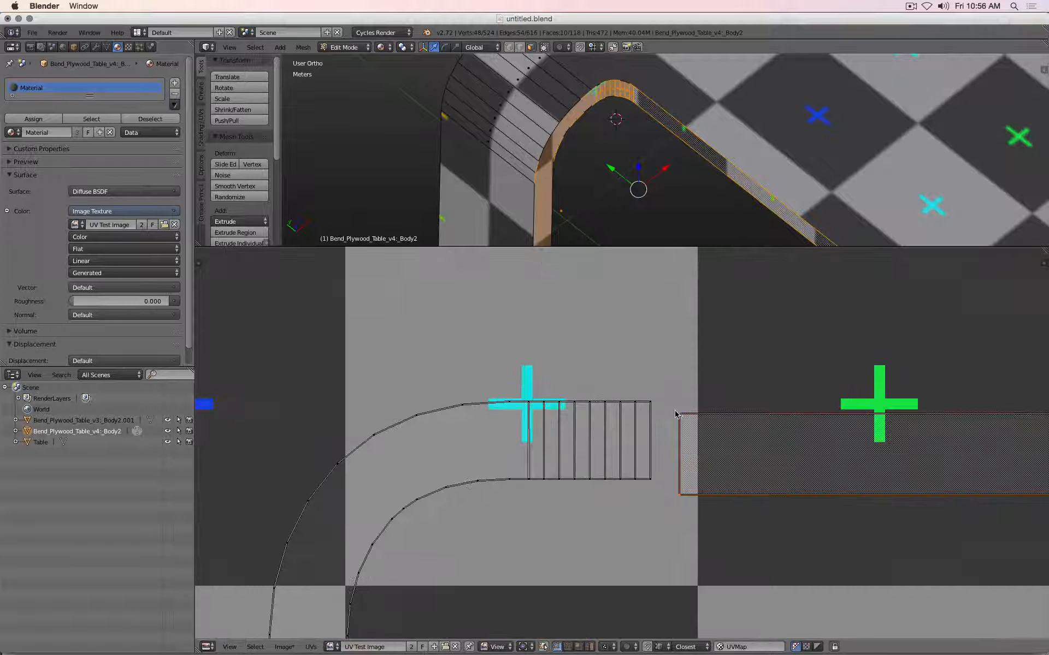
{"action": "key", "text": "g"}
{"action": "left_click", "coordinate": [651, 402]}
{"action": "scroll", "coordinate": [657, 396], "scroll_direction": "down", "scroll_amount": 6}
Move the tabletop strip's lower edge vertically until it lines up with the lower edge of the corner islands
{"action": "scroll", "coordinate": [662, 432], "scroll_direction": "up", "scroll_amount": 5}
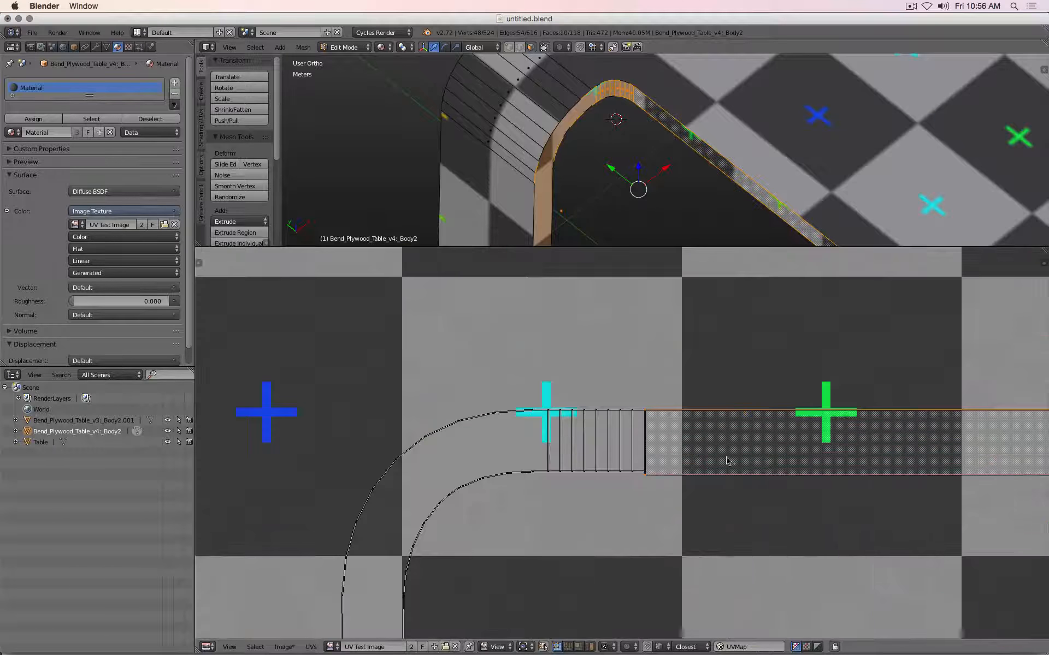
{"action": "scroll", "coordinate": [727, 461], "scroll_direction": "up", "scroll_amount": 3}
{"action": "scroll", "coordinate": [691, 513], "scroll_direction": "down", "scroll_amount": 10}
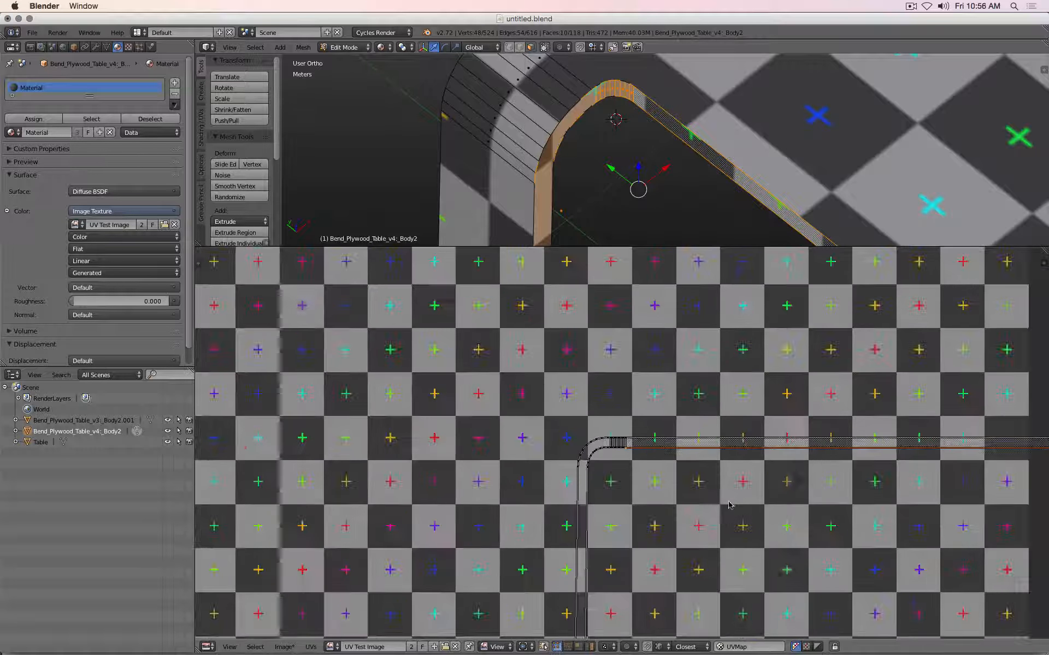
{"action": "scroll", "coordinate": [720, 459], "scroll_direction": "up", "scroll_amount": 6}
{"action": "scroll", "coordinate": [720, 458], "scroll_direction": "down", "scroll_amount": 5}
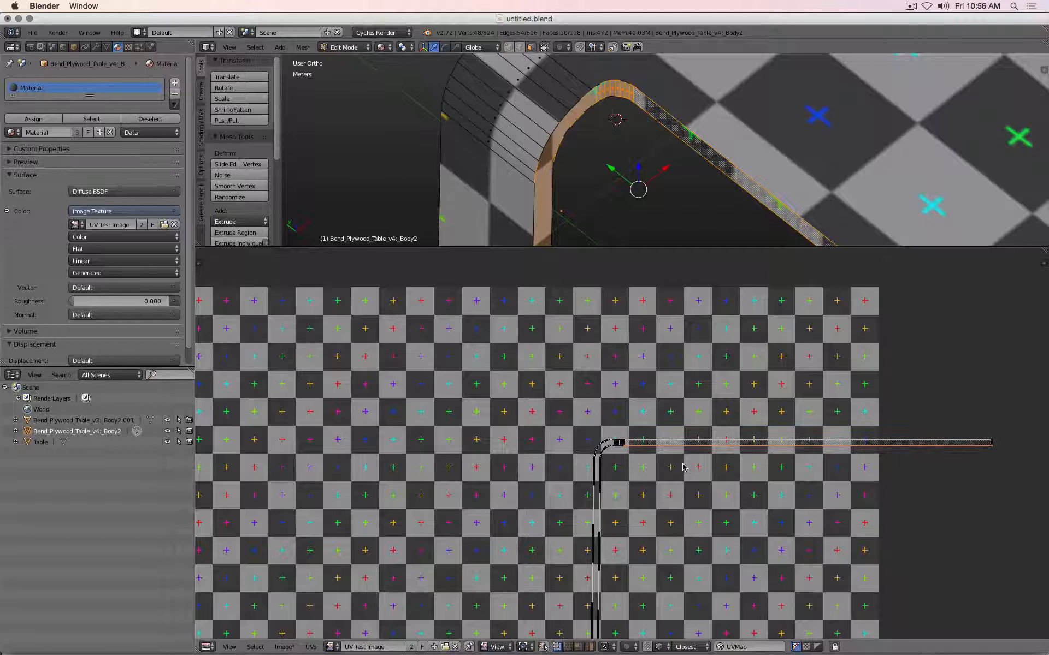
{"action": "scroll", "coordinate": [707, 466], "scroll_direction": "up", "scroll_amount": 12}
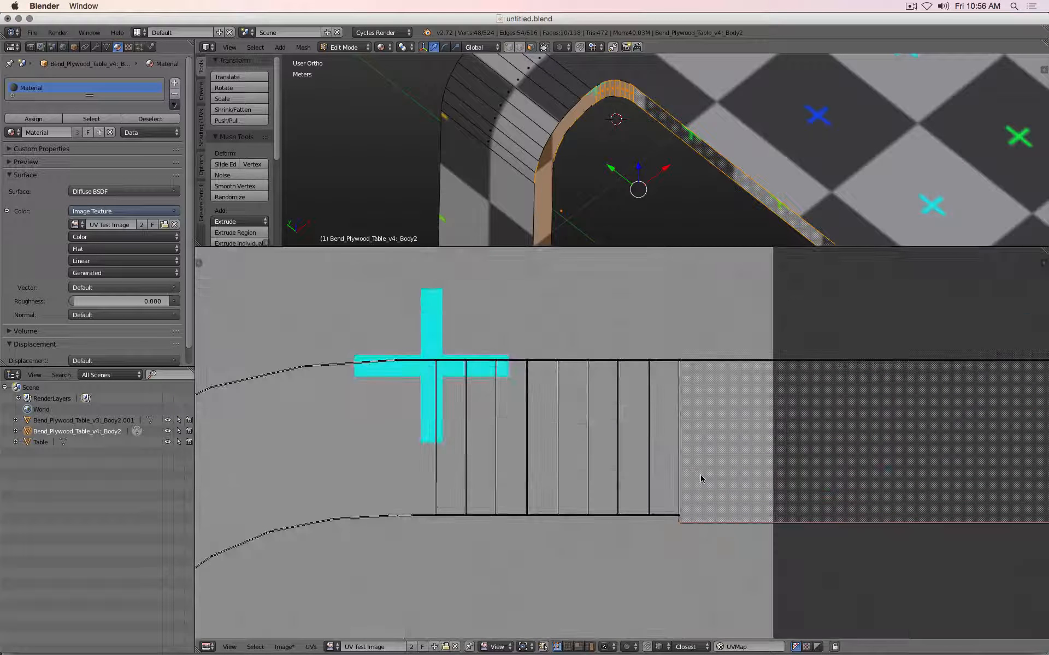
{"action": "key", "text": "g"}
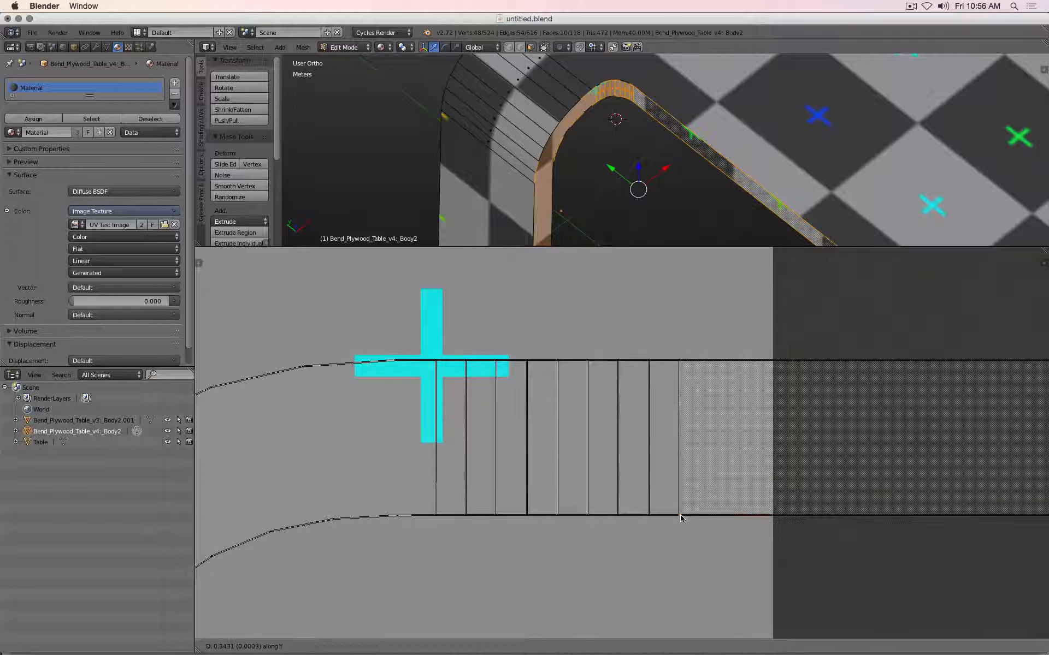
{"action": "left_click", "coordinate": [700, 495]}
Select the leg island and try to rotate it about its own centre to close the gap beside the corner islands
{"action": "scroll", "coordinate": [700, 495], "scroll_direction": "down", "scroll_amount": 12}
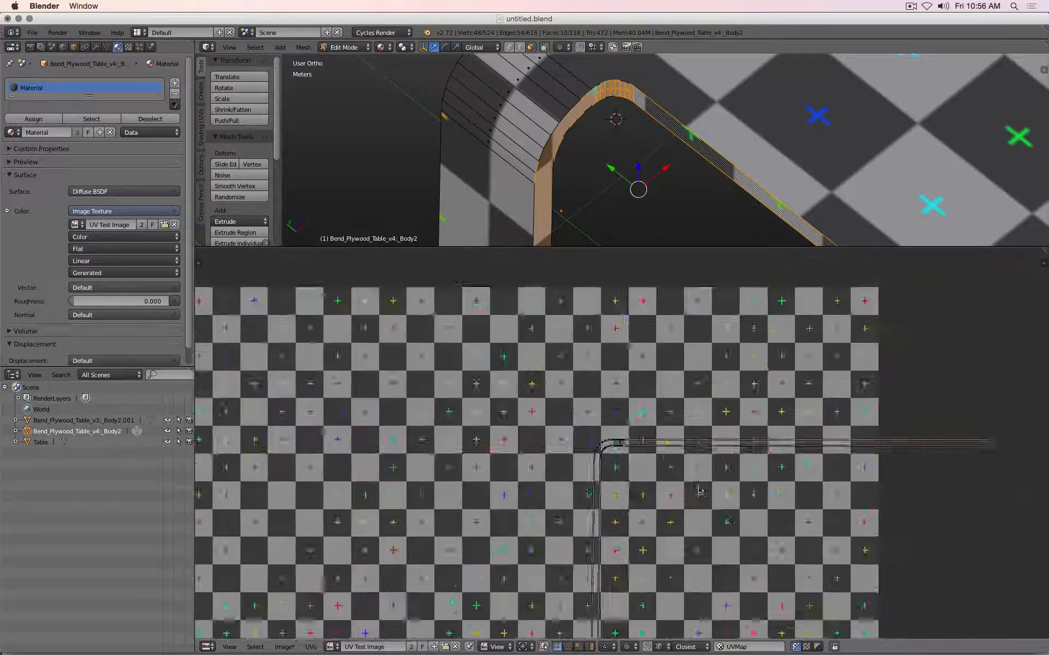
{"action": "scroll", "coordinate": [699, 481], "scroll_direction": "up", "scroll_amount": 10}
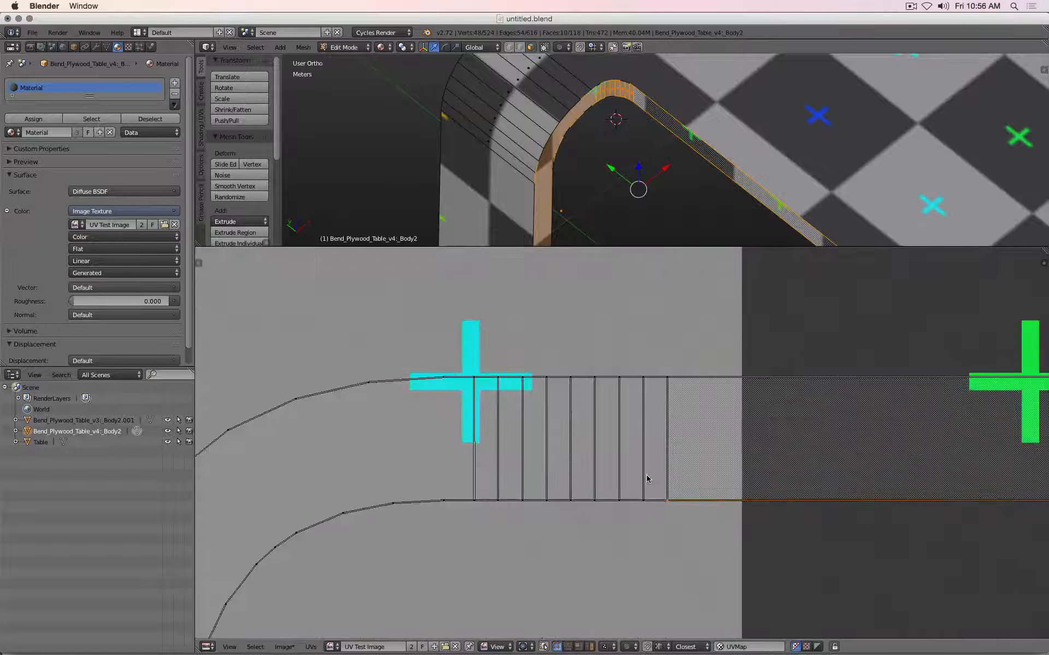
{"action": "scroll", "coordinate": [646, 479], "scroll_direction": "up", "scroll_amount": 8}
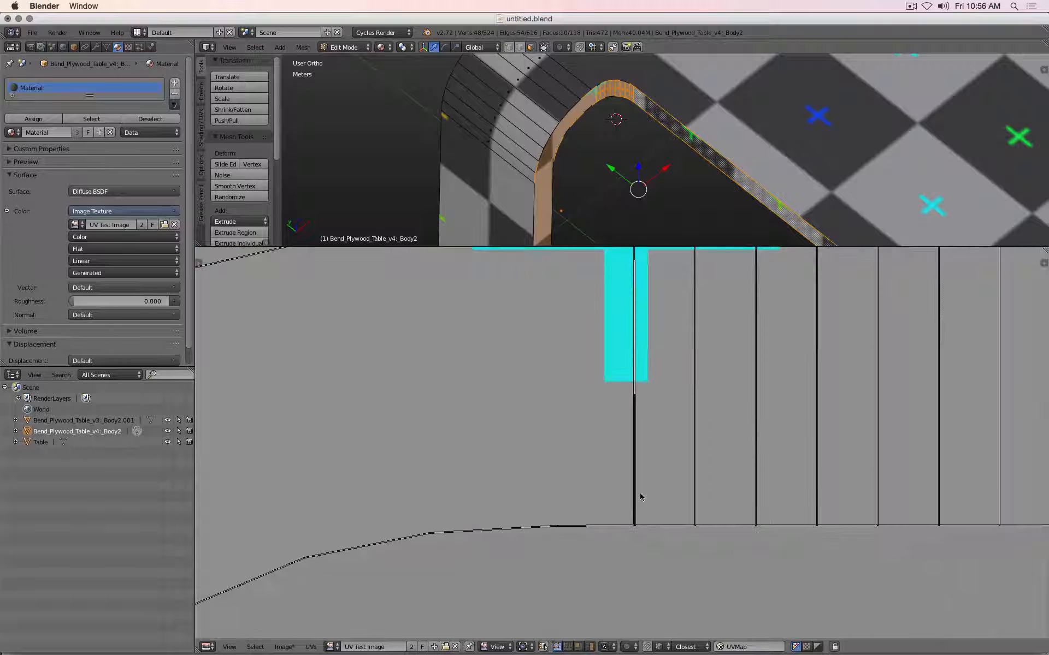
{"action": "scroll", "coordinate": [628, 502], "scroll_direction": "down", "scroll_amount": 4}
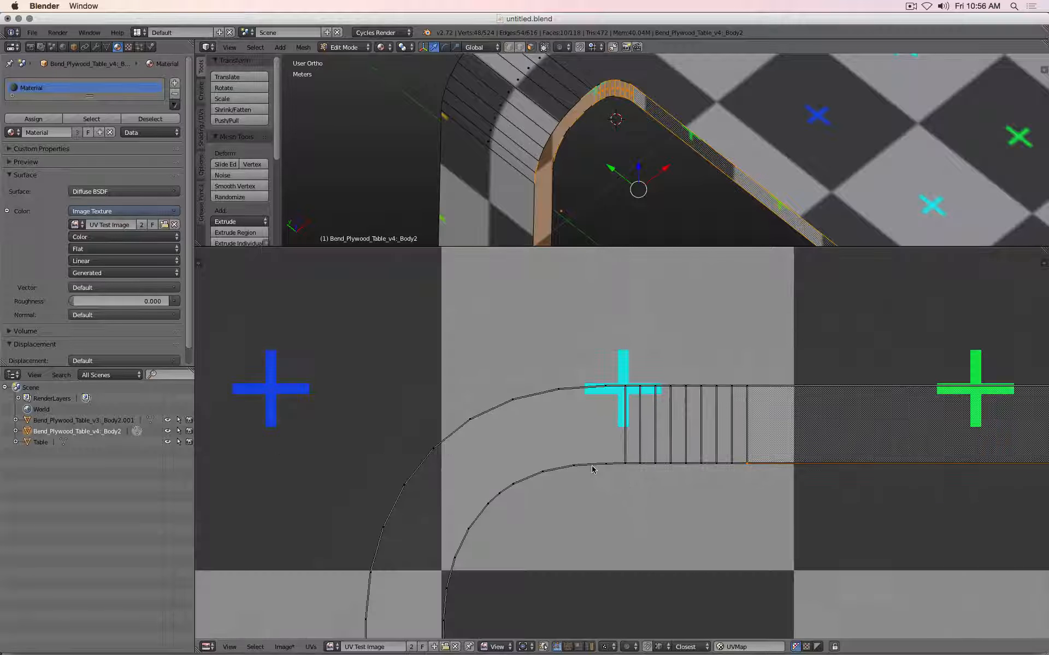
{"action": "key", "text": "l"}
{"action": "scroll", "coordinate": [648, 458], "scroll_direction": "up", "scroll_amount": 8}
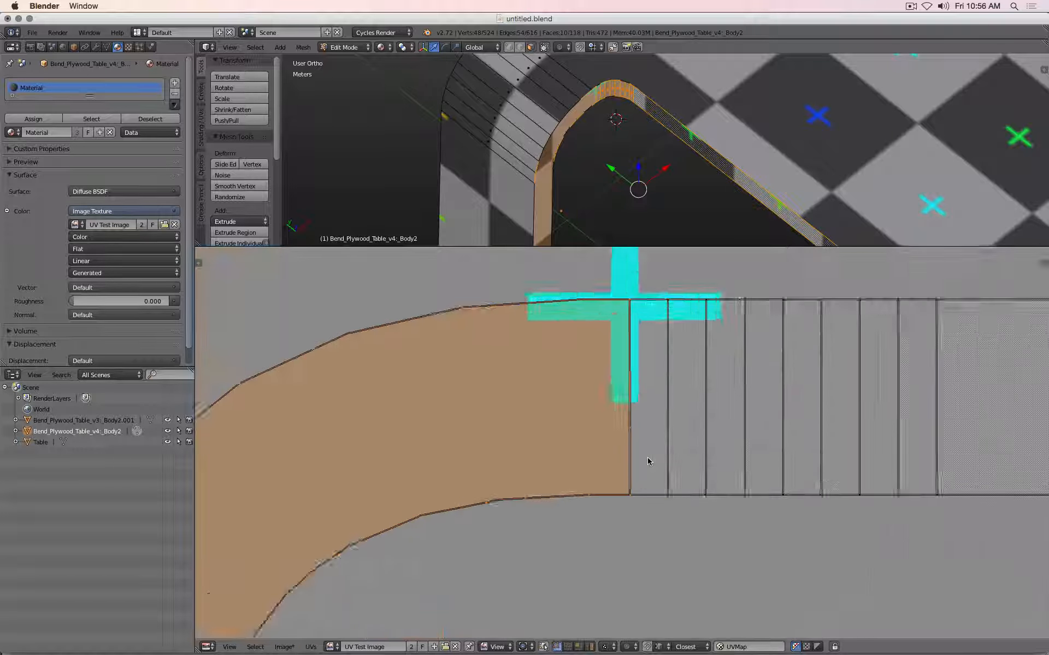
{"action": "middle_click_drag", "start_coordinate": [683, 561], "coordinate": [663, 335]}
{"action": "scroll", "coordinate": [674, 466], "scroll_direction": "up", "scroll_amount": 4}
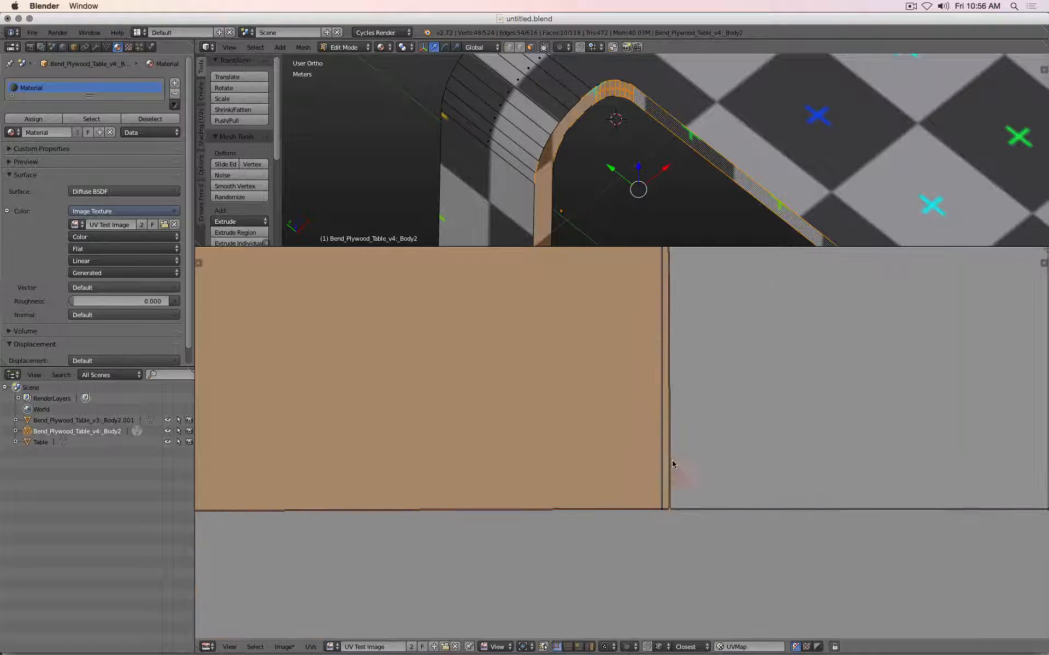
{"action": "scroll", "coordinate": [692, 523], "scroll_direction": "up", "scroll_amount": 1}
{"action": "scroll", "coordinate": [690, 538], "scroll_direction": "down", "scroll_amount": 1}
{"action": "key", "text": "r"}
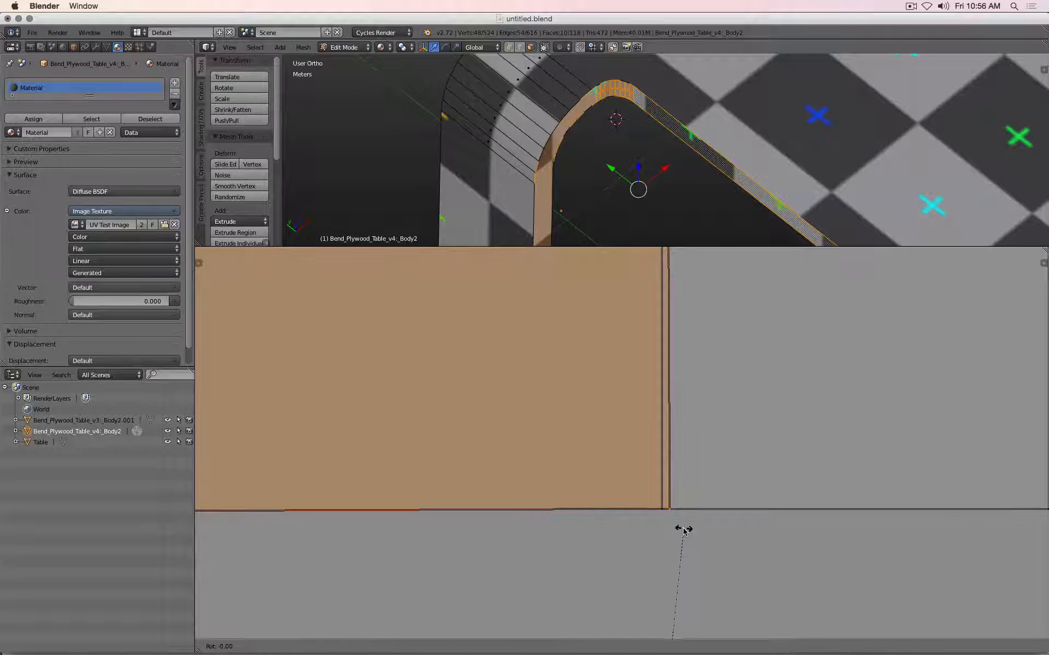
{"action": "left_click", "coordinate": [665, 523]}
{"action": "scroll", "coordinate": [669, 481], "scroll_direction": "down", "scroll_amount": 8}
{"action": "scroll", "coordinate": [677, 417], "scroll_direction": "down", "scroll_amount": 1}
Snap the 2D cursor to the upper vertex of the leg island's seam, then reselect the island with the pivot set to 2D Cursor
{"action": "middle_click_drag", "start_coordinate": [686, 355], "coordinate": [677, 571]}
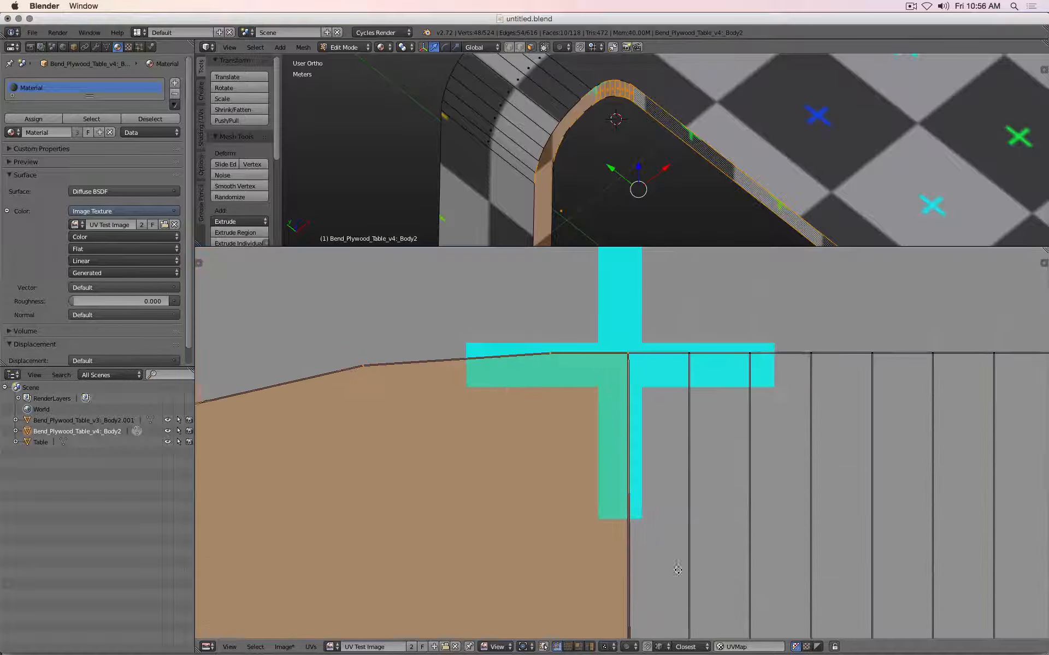
{"action": "right_click", "coordinate": [629, 374]}
{"action": "key", "text": "shift+s"}
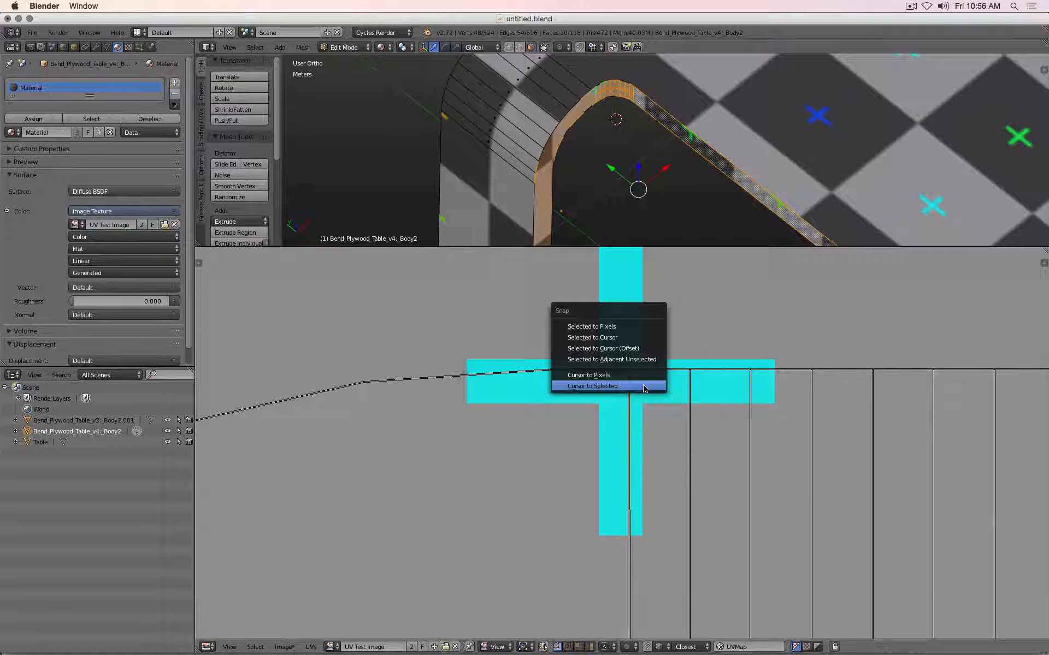
{"action": "left_click", "coordinate": [644, 387]}
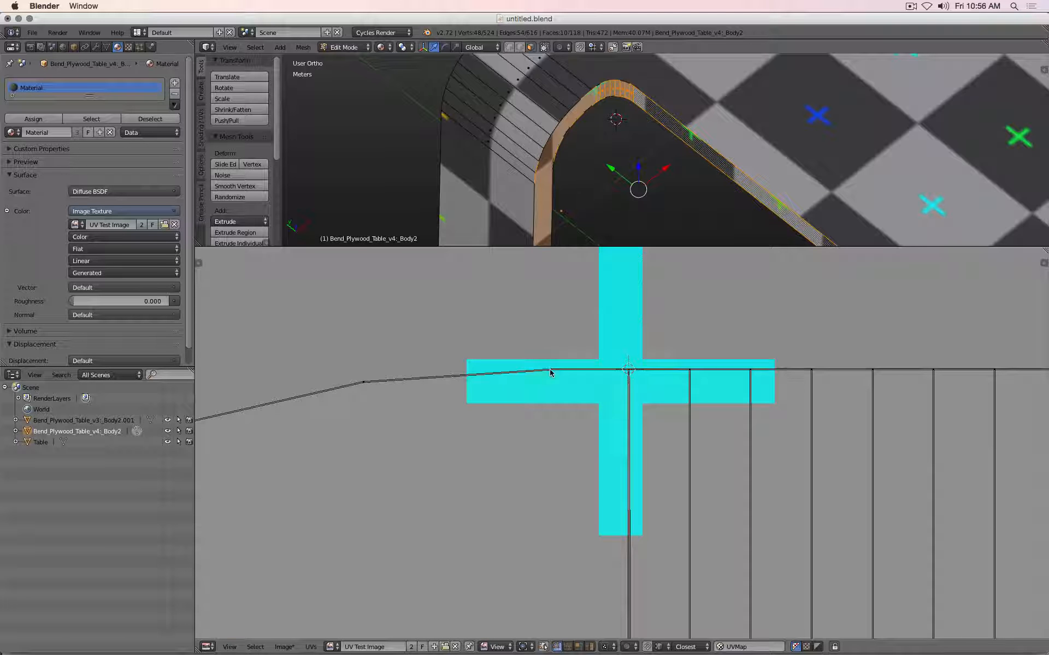
{"action": "key", "text": "l"}
{"action": "left_click", "coordinate": [523, 650]}
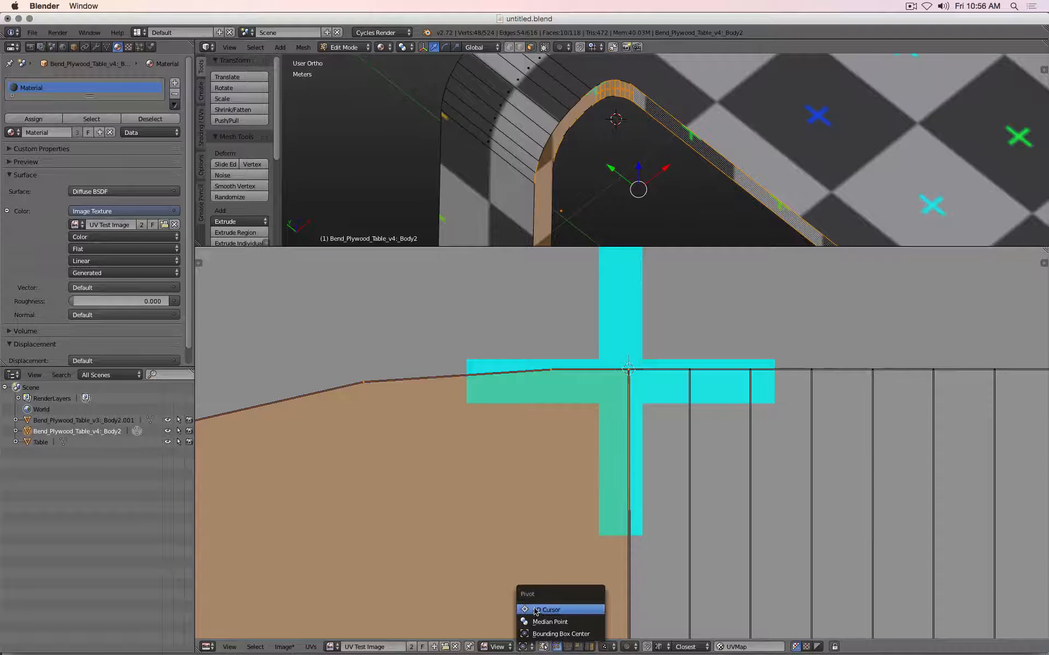
{"action": "left_click", "coordinate": [534, 611]}
Rotate the leg island around the 2D cursor until its end edge sits flush with the corner islands
{"action": "middle_click_drag", "start_coordinate": [678, 590], "coordinate": [686, 406]}
{"action": "scroll", "coordinate": [673, 507], "scroll_direction": "up", "scroll_amount": 2}
{"action": "scroll", "coordinate": [673, 507], "scroll_direction": "up", "scroll_amount": 4}
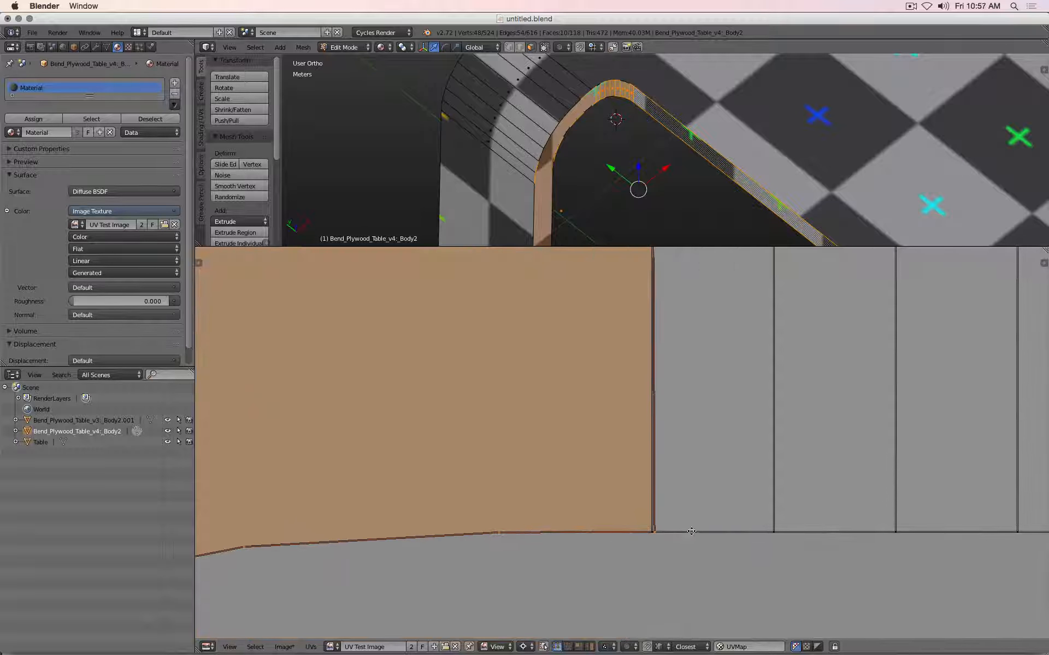
{"action": "key", "text": "r"}
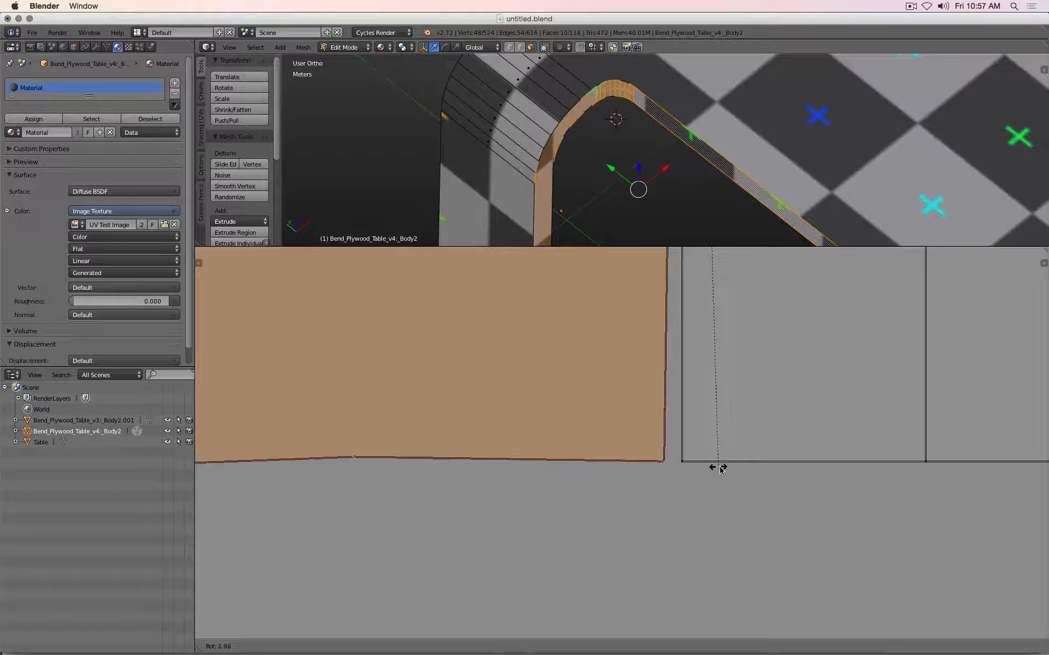
{"action": "left_click", "coordinate": [684, 462]}
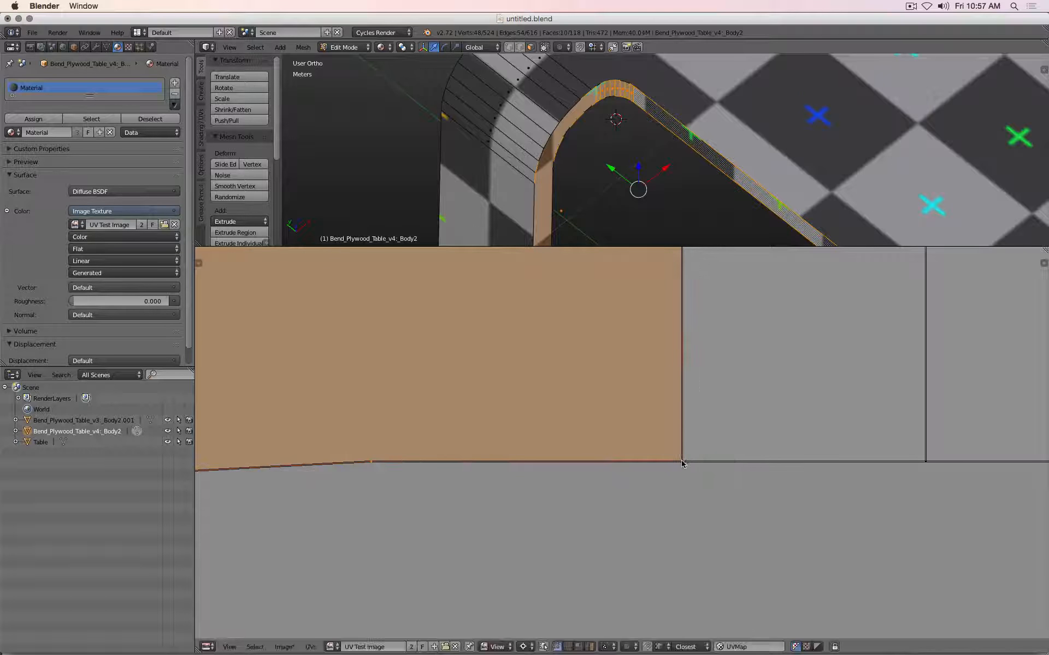
{"action": "scroll", "coordinate": [693, 452], "scroll_direction": "down", "scroll_amount": 5}
{"action": "scroll", "coordinate": [661, 515], "scroll_direction": "down", "scroll_amount": 9}
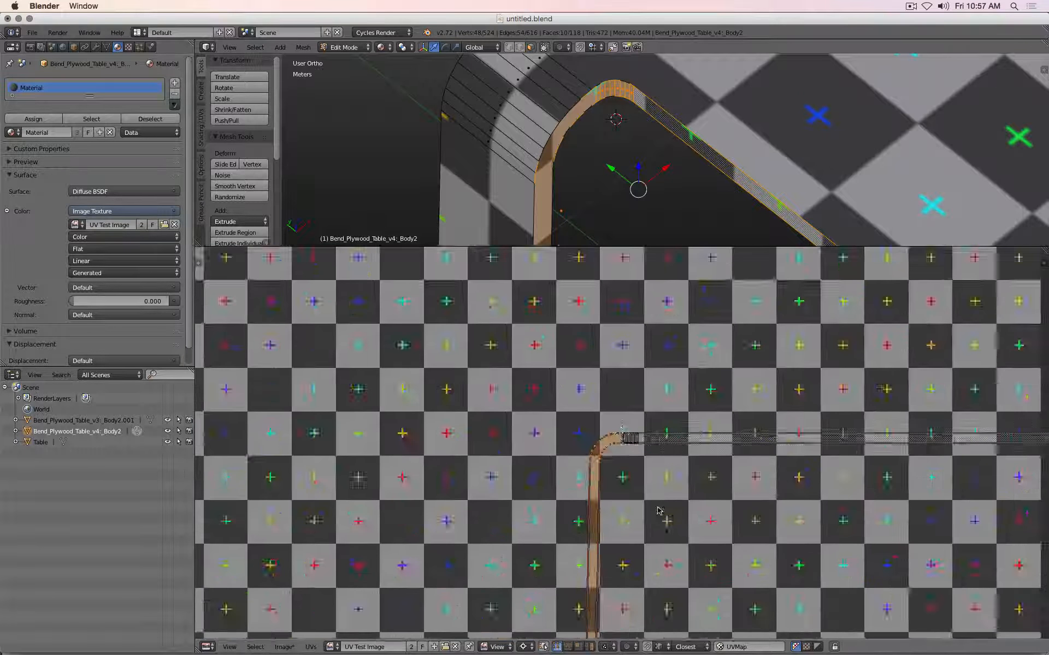
Move the whole joined edge strip down and left so it lies fully inside the test image
{"action": "key", "text": "g"}
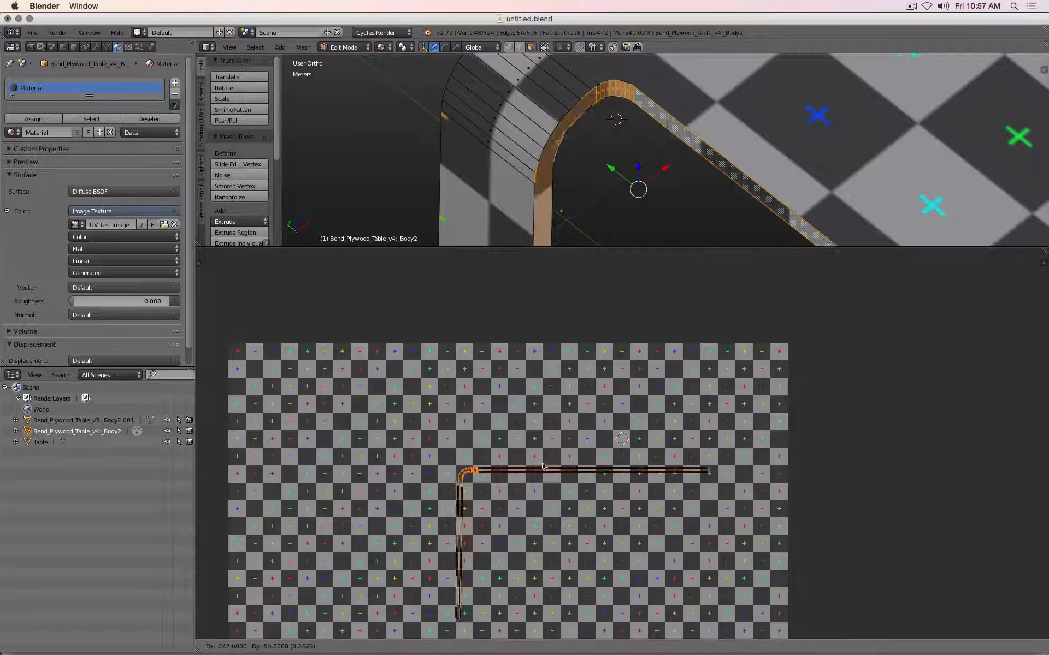
{"action": "left_click", "coordinate": [511, 470]}
{"action": "scroll", "coordinate": [551, 422], "scroll_direction": "down", "scroll_amount": 6}
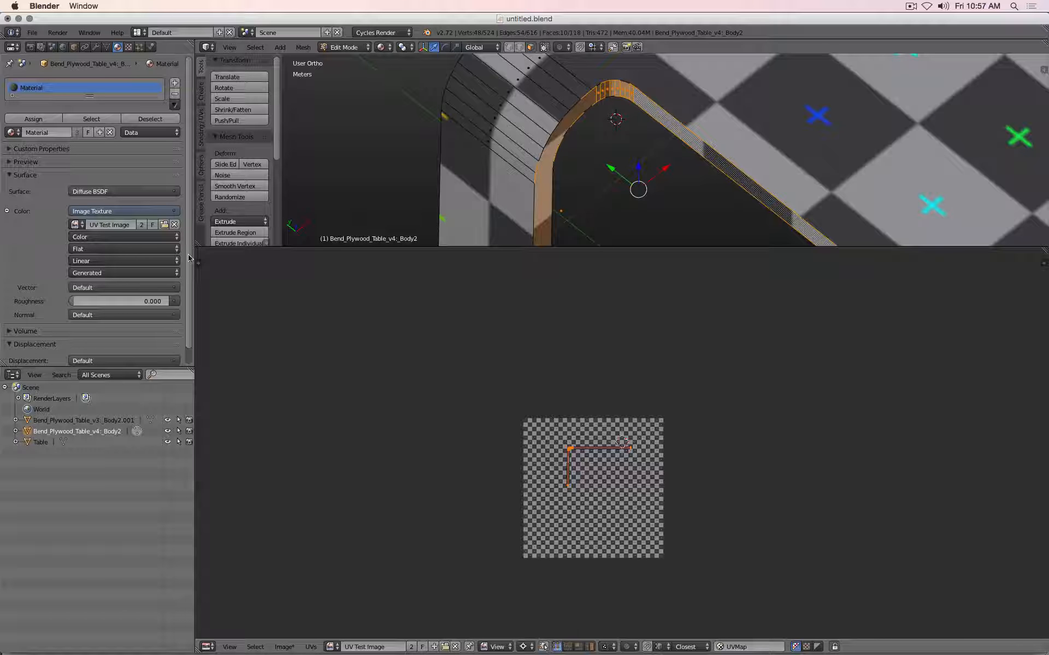
Set the material's image texture to veneer 1 Color.jpg and inspect the table in Object Mode
{"action": "left_click", "coordinate": [75, 224]}
{"action": "left_click", "coordinate": [91, 263]}
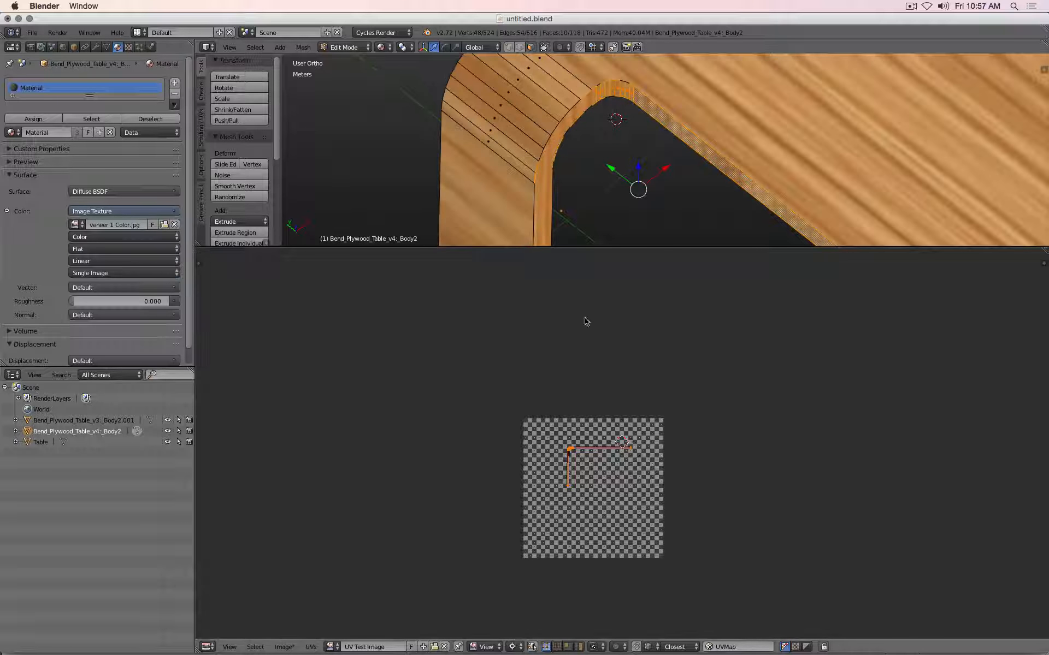
{"action": "key", "text": "Tab"}
{"action": "middle_click_drag", "start_coordinate": [637, 167], "coordinate": [755, 150]}
{"action": "scroll", "coordinate": [732, 169], "scroll_direction": "down", "scroll_amount": 6}
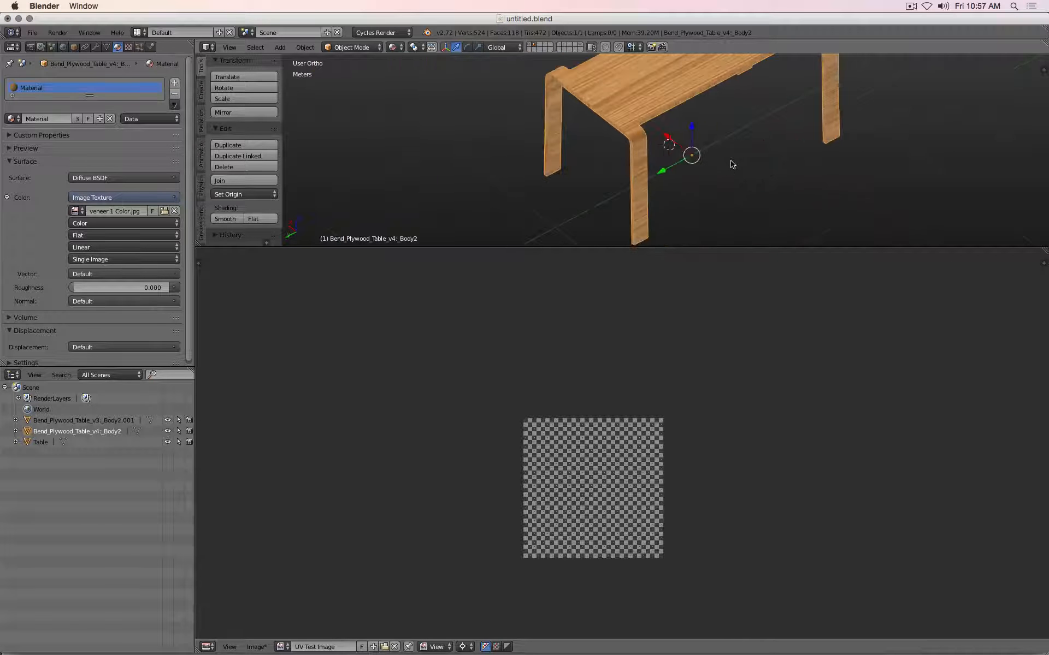
{"action": "scroll", "coordinate": [733, 163], "scroll_direction": "up", "scroll_amount": 3}
Return the table to Edit Mode and select its entire mesh to show all UV islands
{"action": "key", "text": "Tab"}
{"action": "scroll", "coordinate": [720, 157], "scroll_direction": "down", "scroll_amount": 4}
{"action": "scroll", "coordinate": [691, 149], "scroll_direction": "up", "scroll_amount": 4}
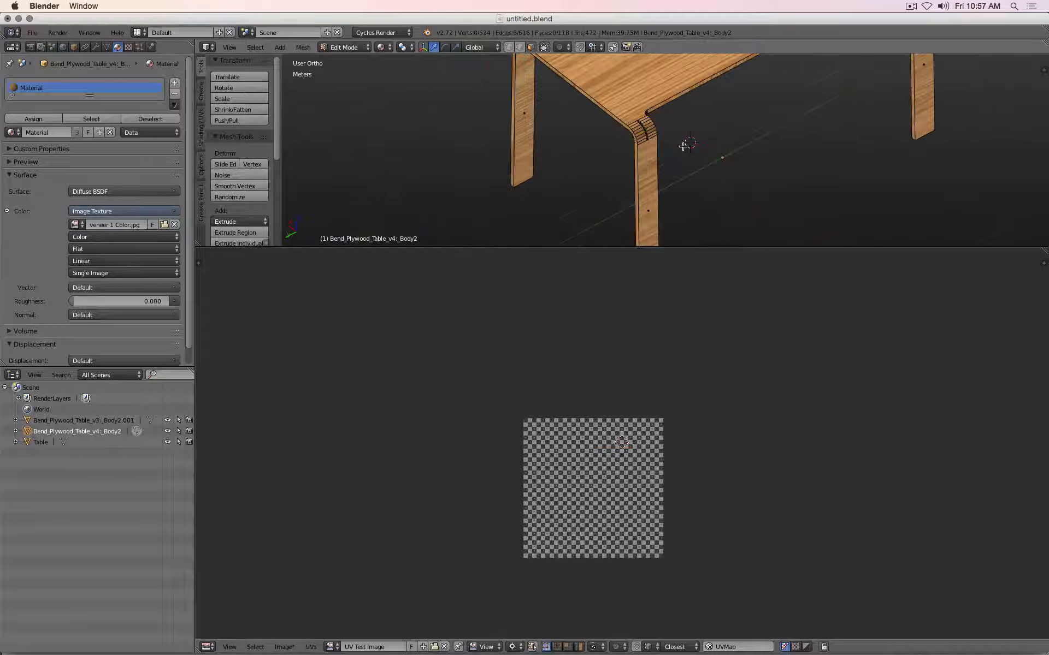
{"action": "key", "text": "a"}
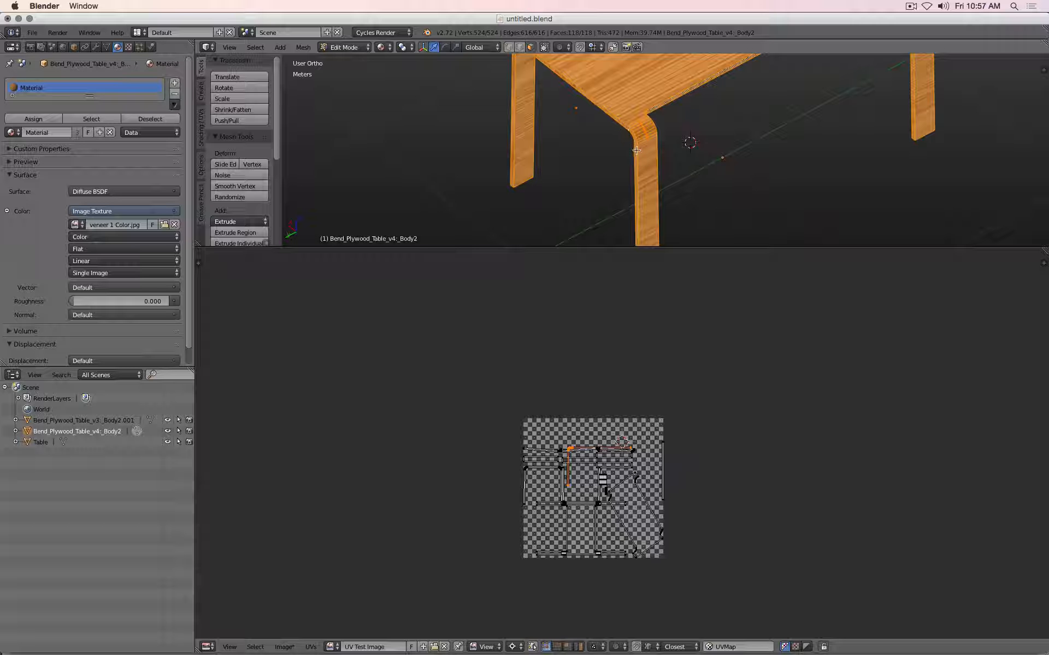
Test whether a narrow edge face is attached to the tabletop and leg by moving it, and cancel the move
{"action": "key", "text": "a"}
{"action": "right_click", "coordinate": [634, 159]}
{"action": "key", "text": "g"}
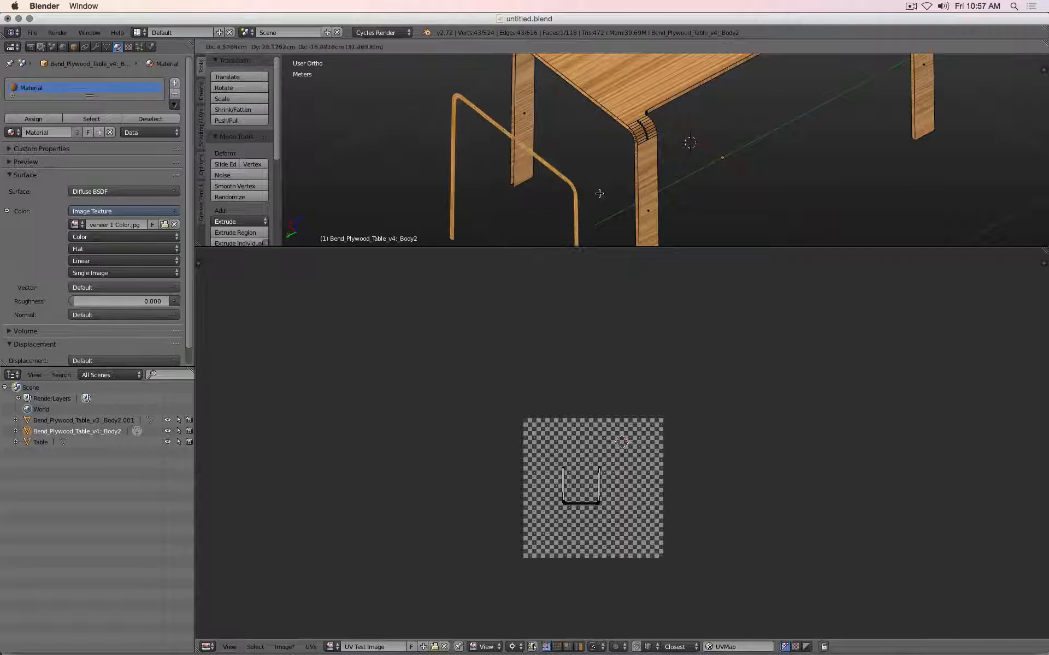
{"action": "right_click", "coordinate": [565, 184]}
{"action": "scroll", "coordinate": [652, 151], "scroll_direction": "down", "scroll_amount": 2}
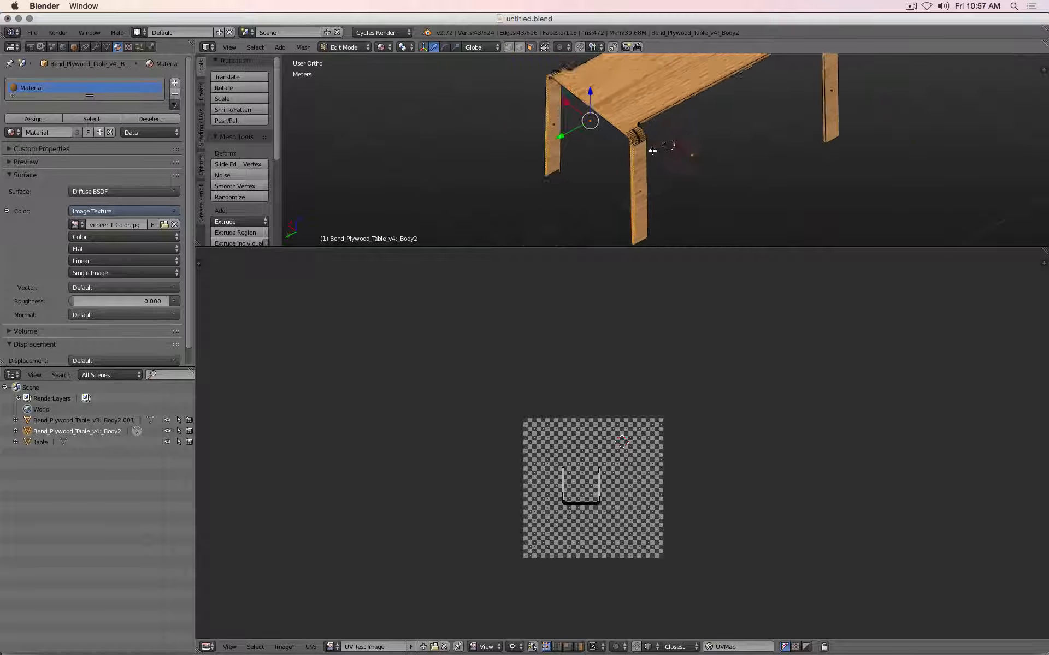
Select the whole table mesh and remove its doubled vertices
{"action": "key", "text": "a"}
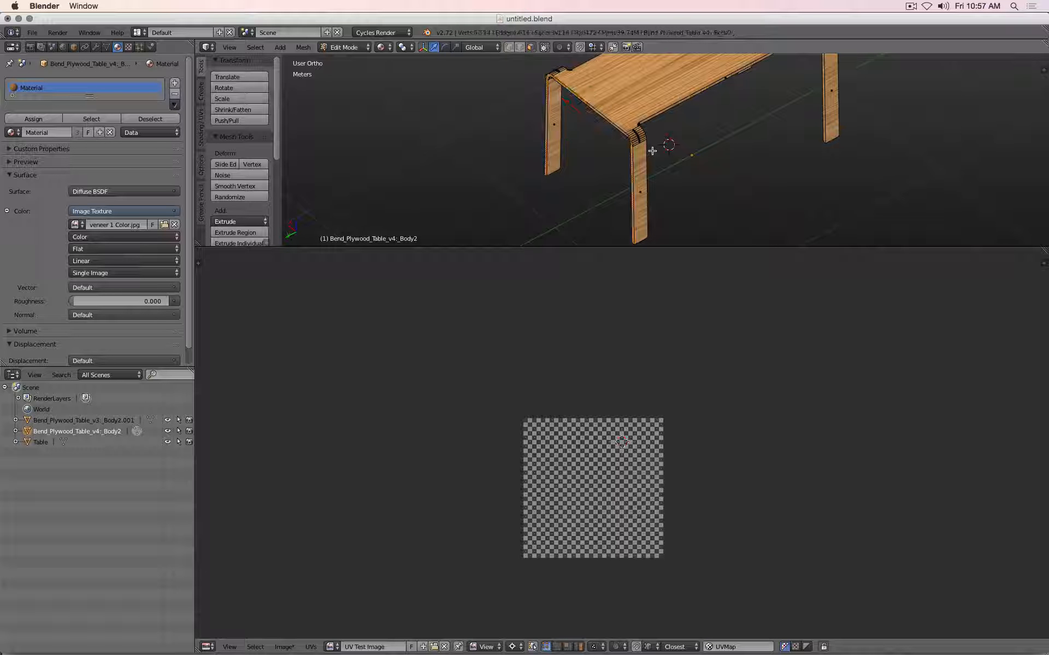
{"action": "key", "text": "a"}
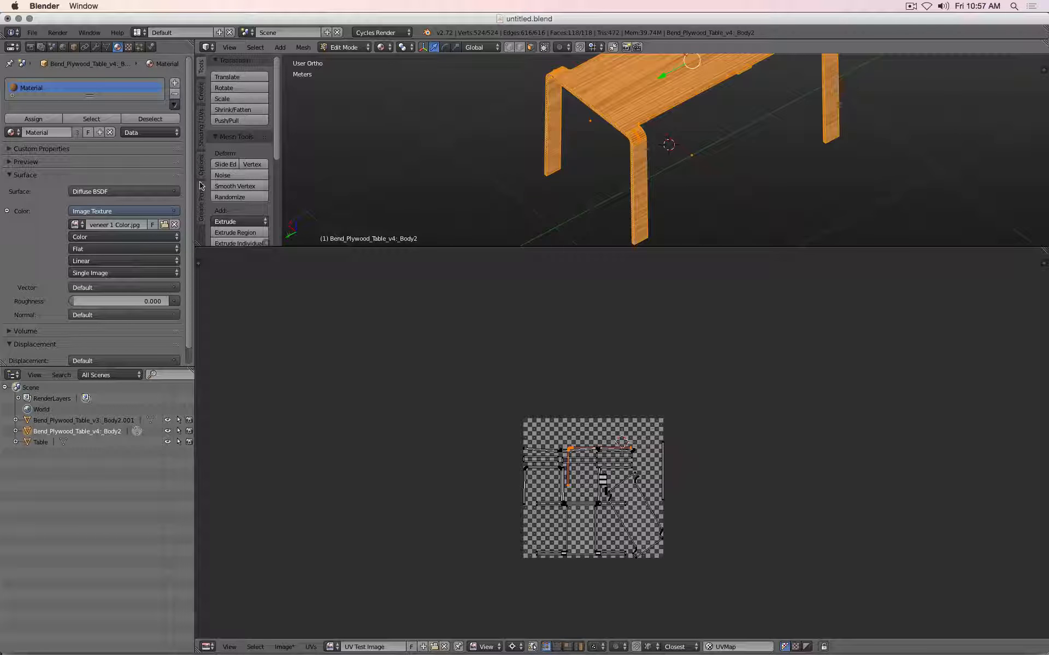
{"action": "scroll", "coordinate": [235, 204], "scroll_direction": "down", "scroll_amount": 6}
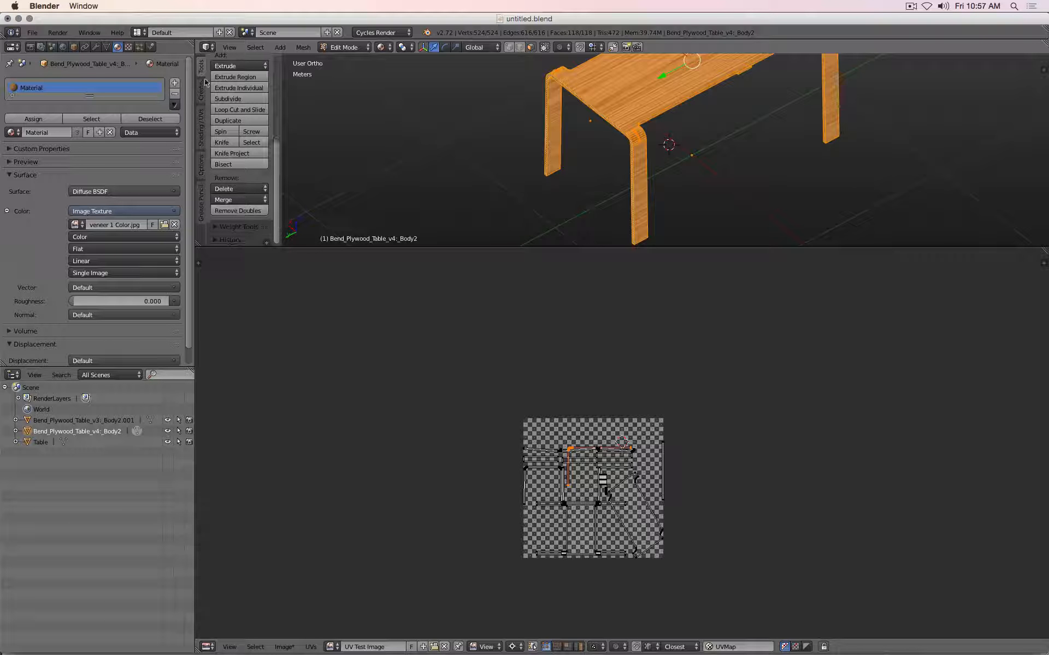
{"action": "left_click", "coordinate": [237, 210]}
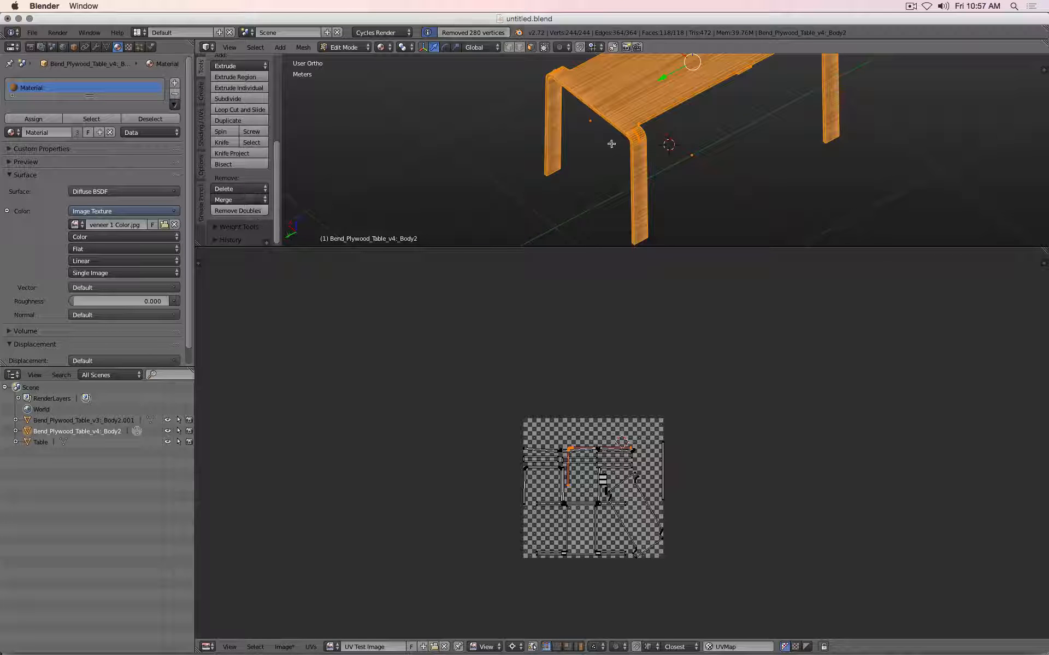
Test whether the front leg's broad face is joined to its neighbours by moving it, and cancel the move
{"action": "key", "text": "a"}
{"action": "right_click", "coordinate": [639, 185]}
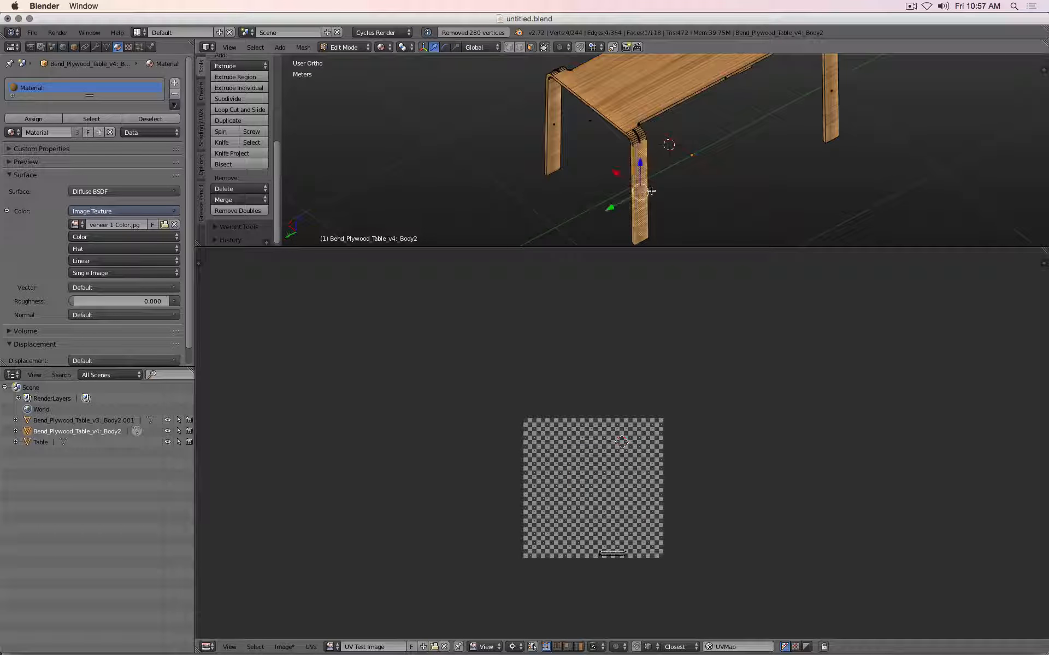
{"action": "key", "text": "g"}
{"action": "right_click", "coordinate": [763, 204]}
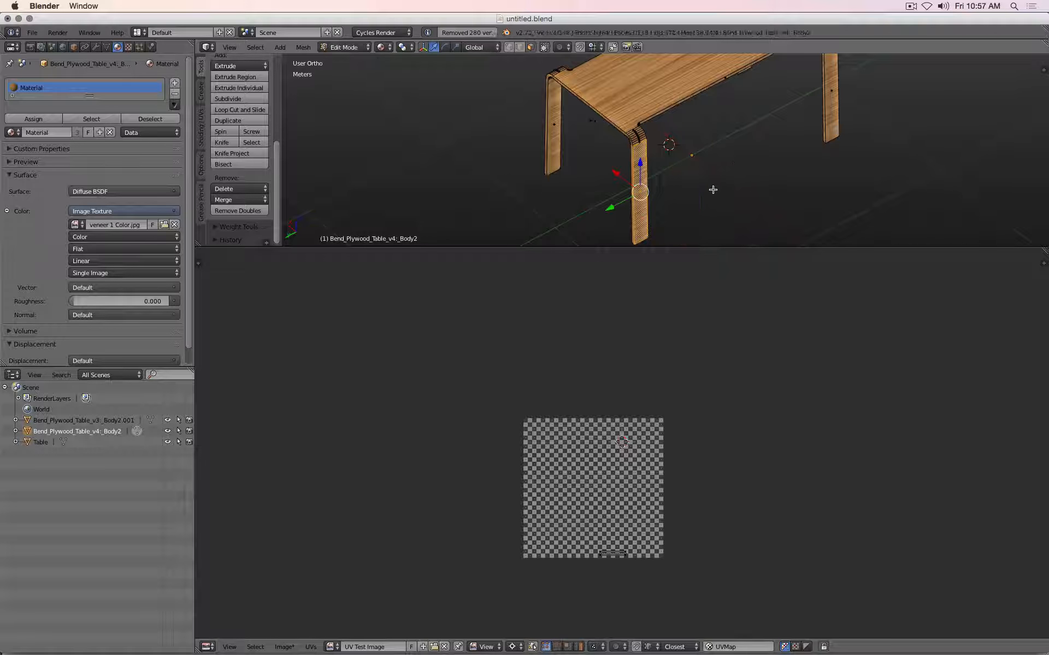
{"action": "scroll", "coordinate": [713, 159], "scroll_direction": "up", "scroll_amount": 3}
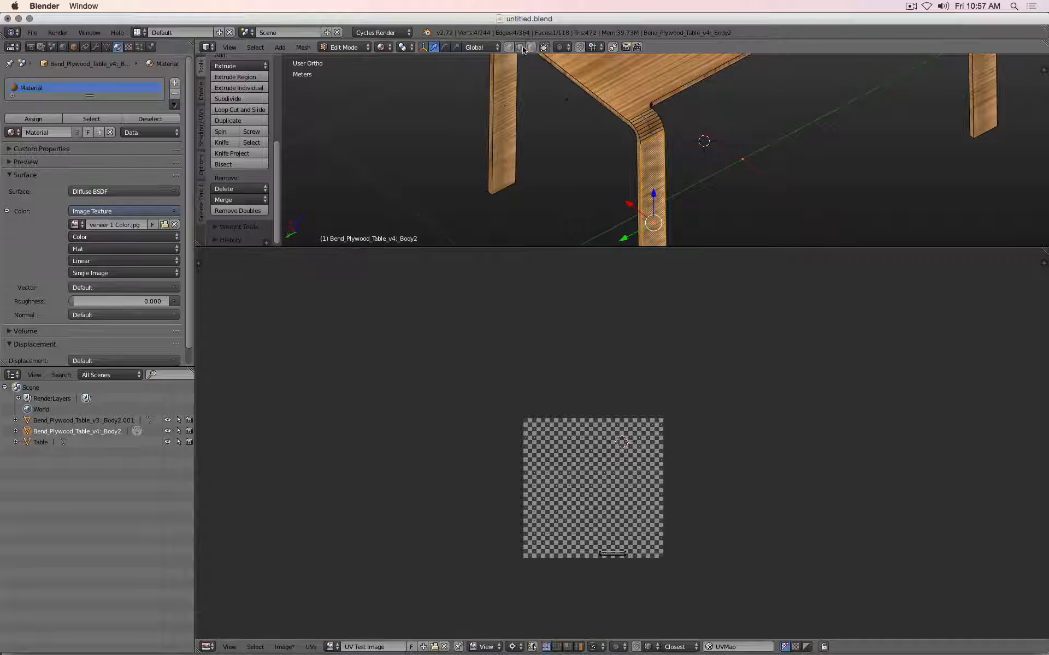
Maximize the 3D view and select the edge loop that follows the table's end rim around the bend and down the leg
{"action": "key", "text": "ctrl+Up"}
{"action": "scroll", "coordinate": [601, 350], "scroll_direction": "up", "scroll_amount": 5}
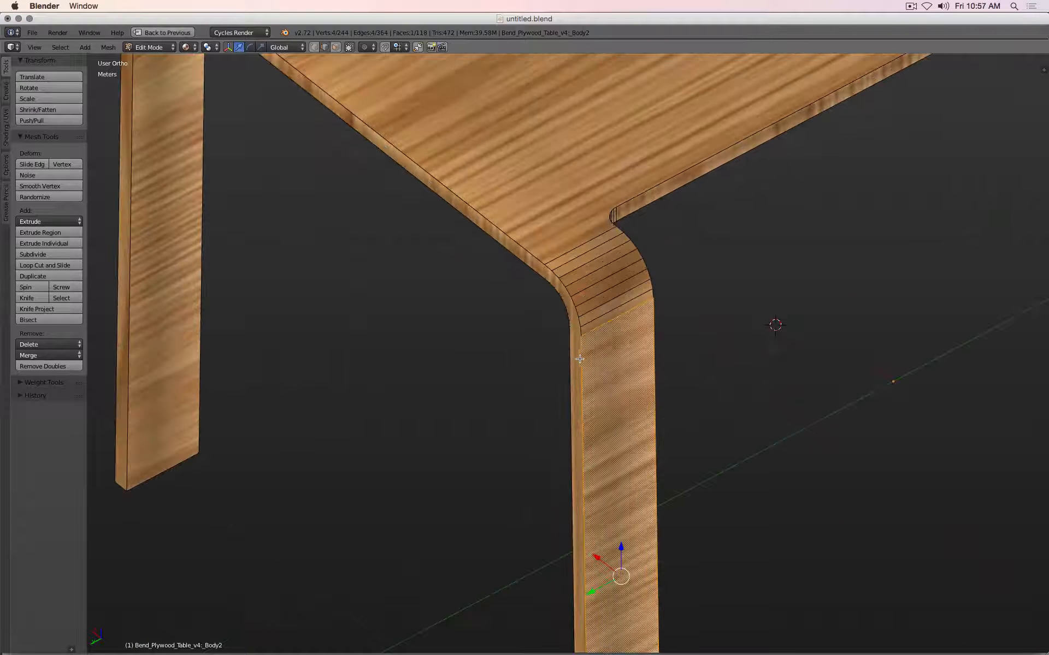
{"action": "right_click", "coordinate": [494, 227], "text": "alt"}
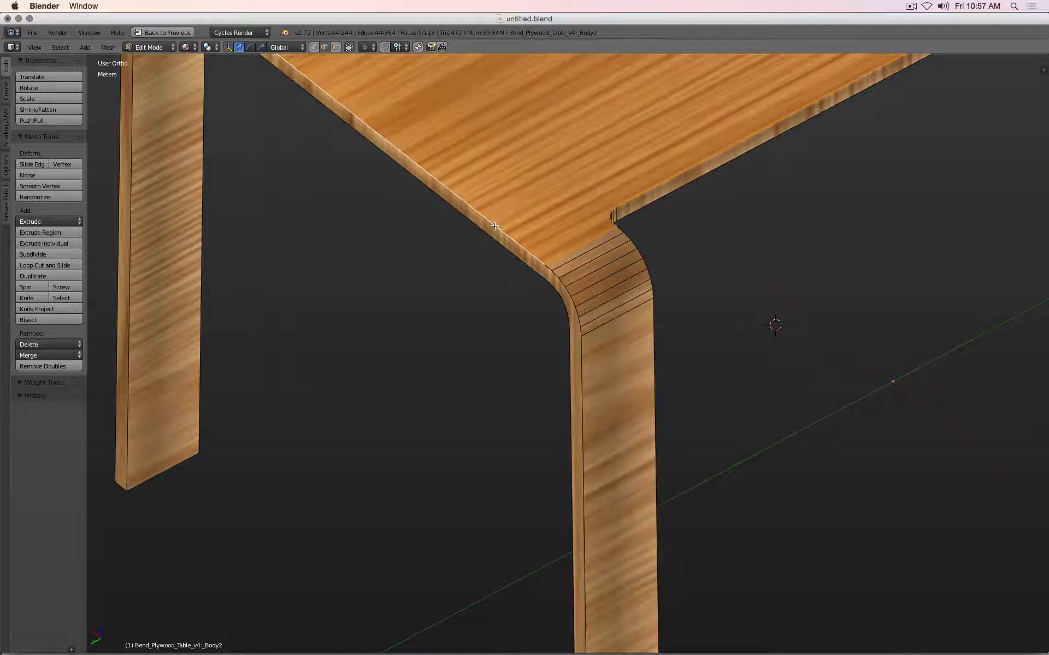
{"action": "right_click", "coordinate": [570, 253]}
{"action": "right_click", "coordinate": [536, 254]}
{"action": "right_click", "coordinate": [568, 299], "text": "alt"}
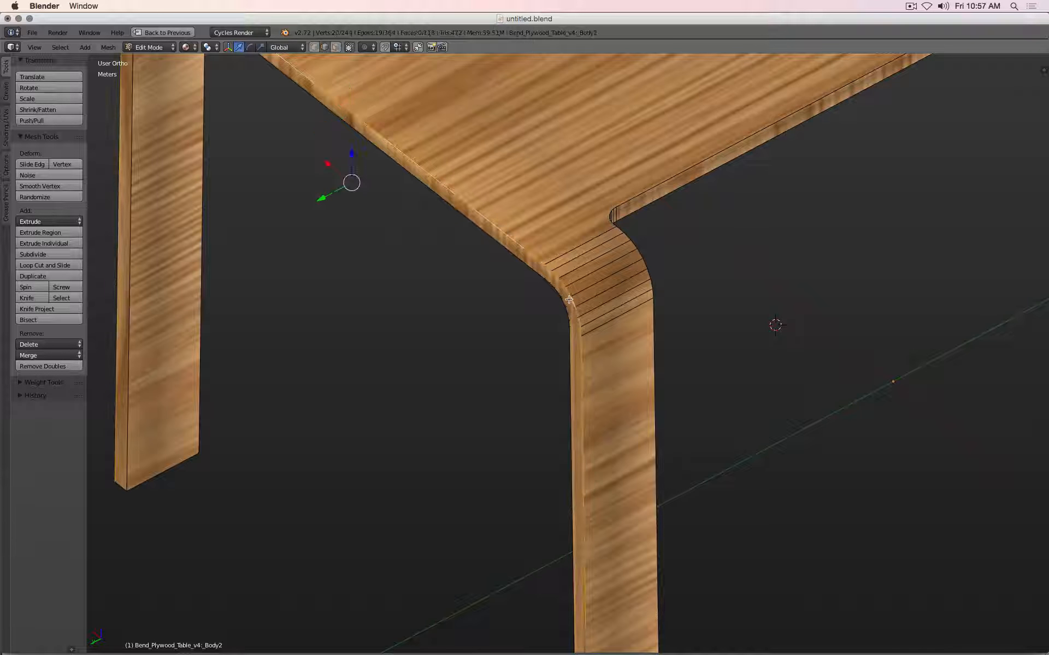
Add the matching rim loop on the other leg, the front leg's outer edge and the tabletop's side outline to the selection
{"action": "scroll", "coordinate": [381, 294], "scroll_direction": "down", "scroll_amount": 3}
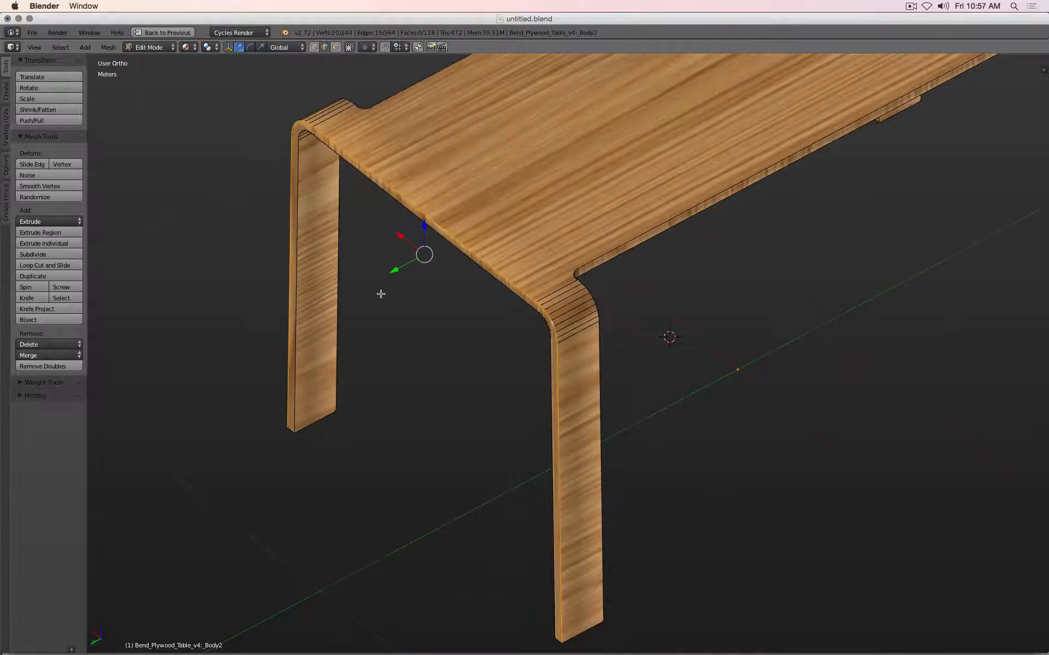
{"action": "right_click", "coordinate": [297, 229], "text": "alt+shift"}
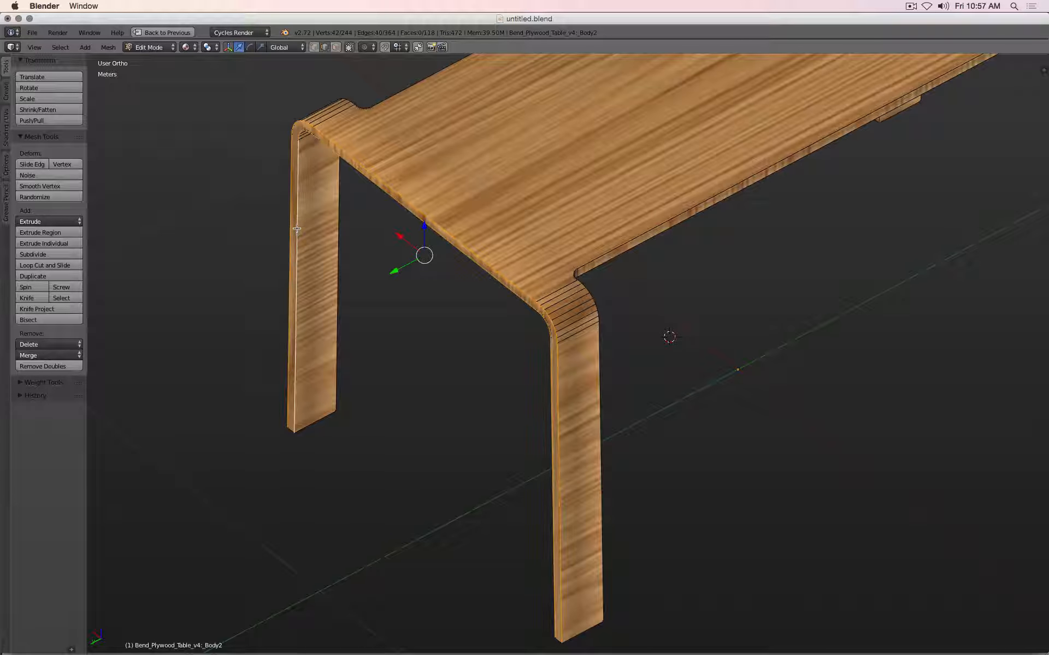
{"action": "right_click", "coordinate": [603, 343], "text": "alt+shift"}
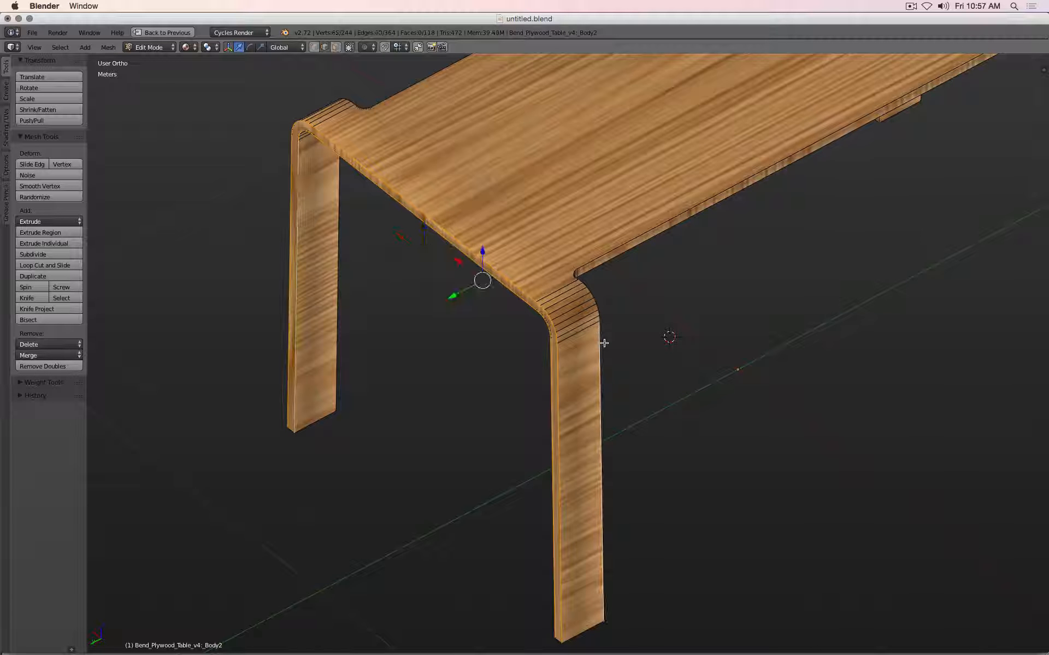
{"action": "right_click", "coordinate": [608, 266], "text": "alt+shift"}
{"action": "right_click", "coordinate": [603, 255], "text": "alt+shift"}
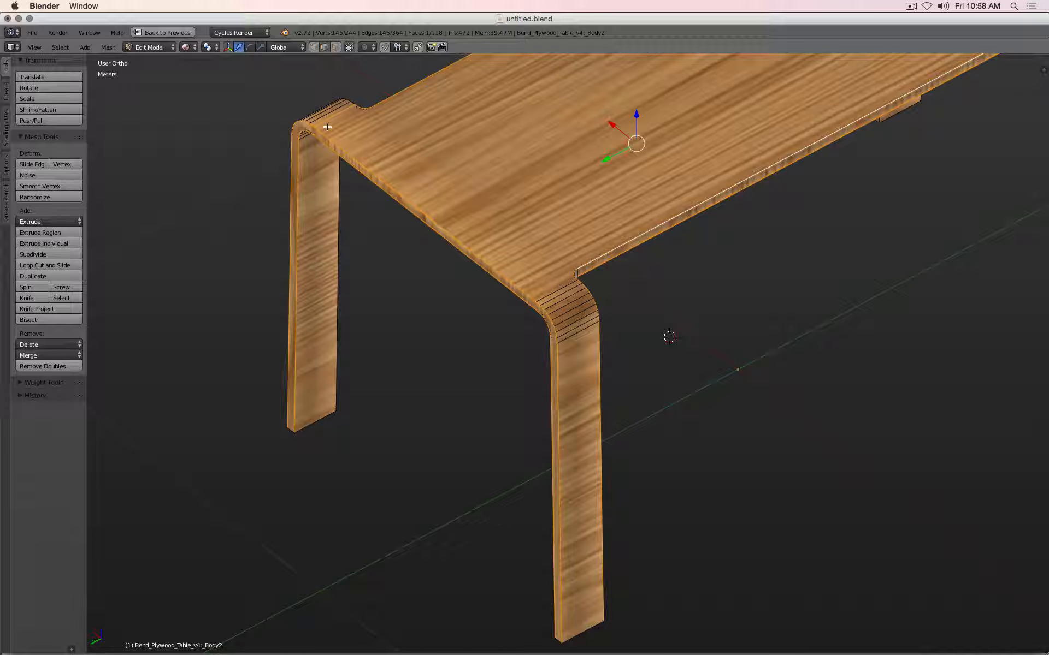
Extend the selection with the missing rim loops along the far leg and the near corner leg from the table's other side
{"action": "middle_click_drag", "start_coordinate": [285, 257], "coordinate": [629, 242]}
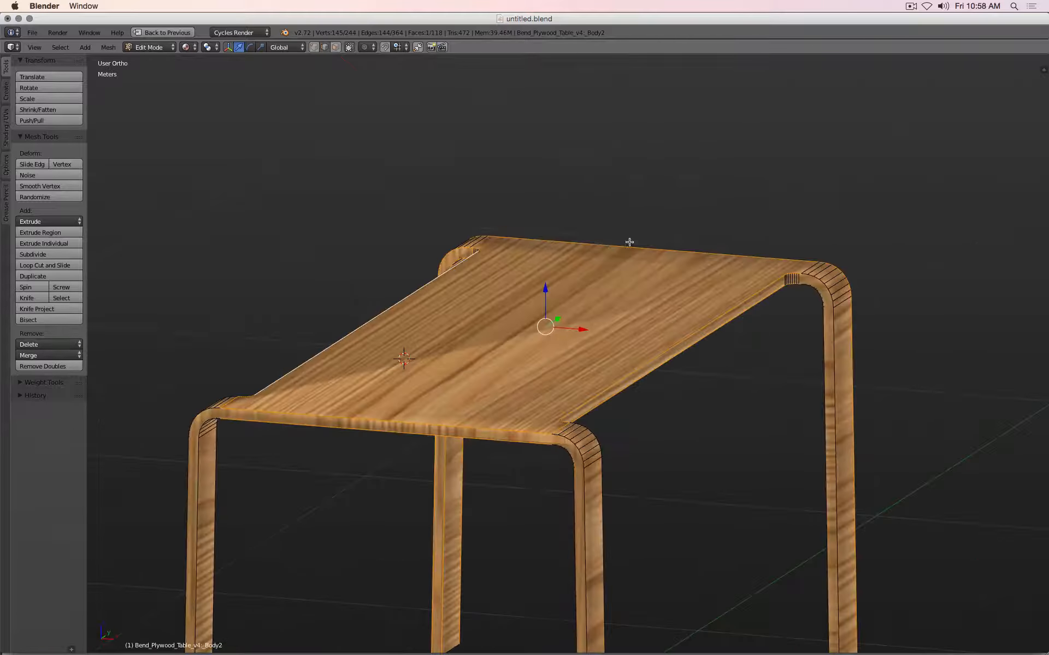
{"action": "right_click", "coordinate": [823, 338], "text": "alt+shift"}
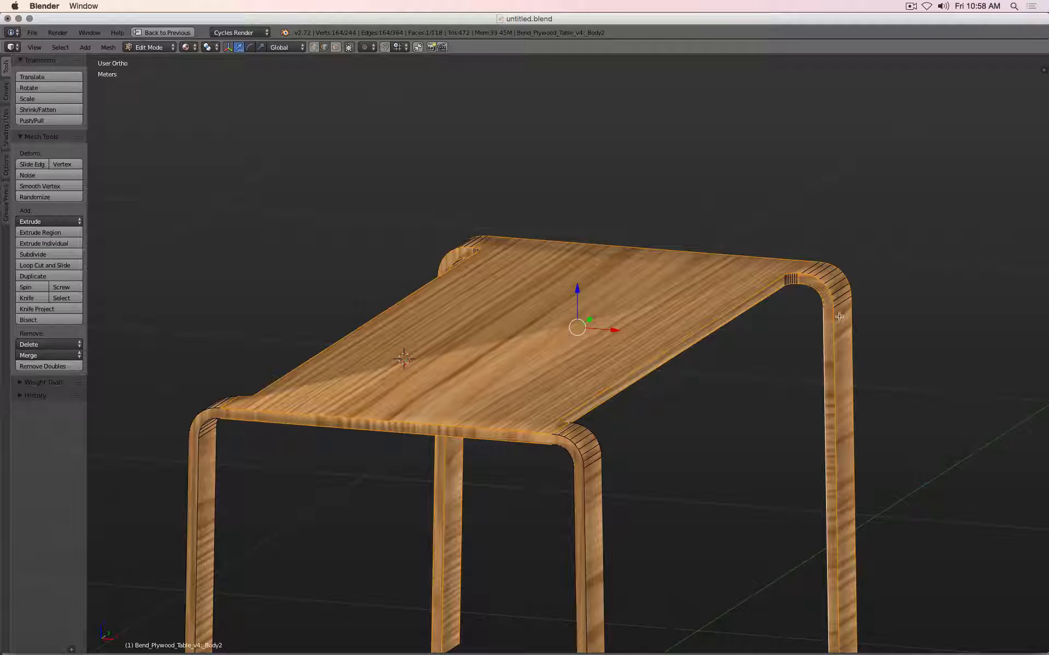
{"action": "scroll", "coordinate": [803, 306], "scroll_direction": "up", "scroll_amount": 10}
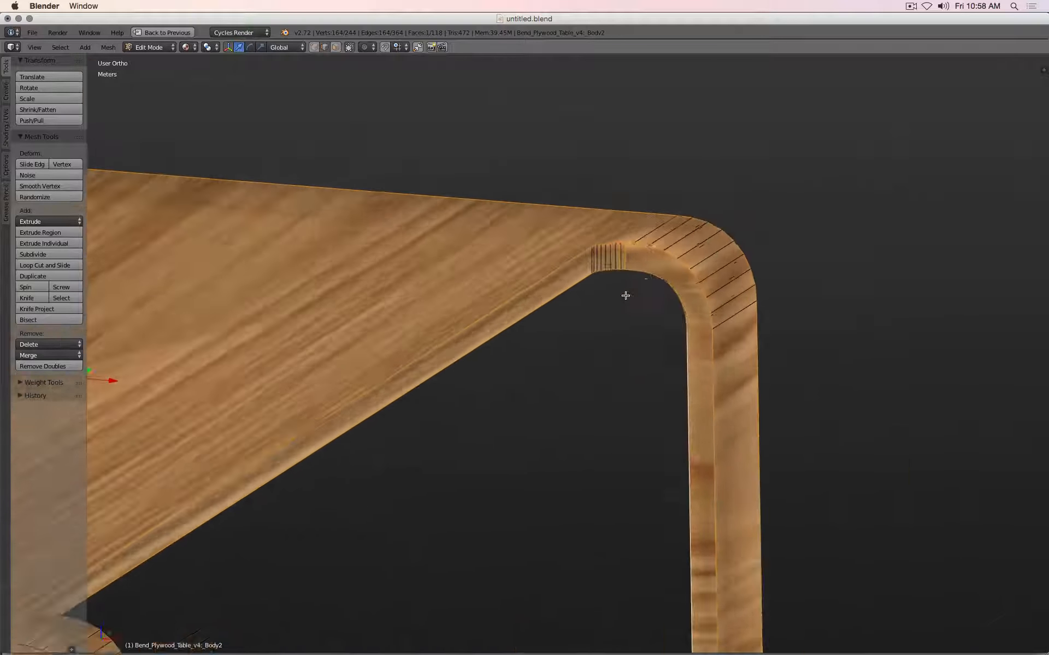
{"action": "scroll", "coordinate": [733, 160], "scroll_direction": "down", "scroll_amount": 10}
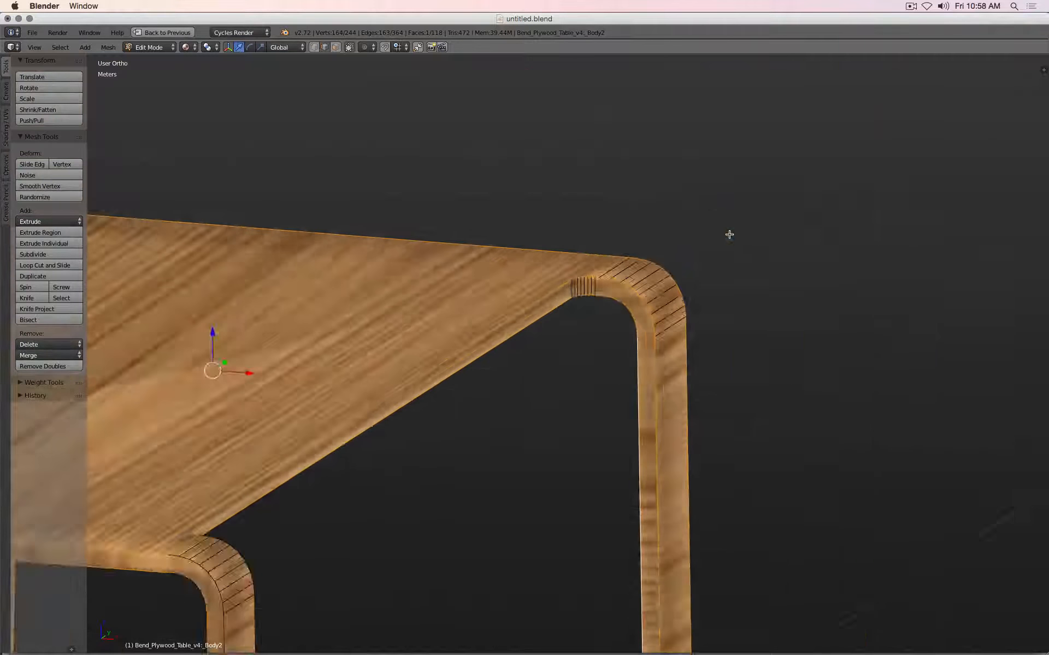
{"action": "scroll", "coordinate": [632, 271], "scroll_direction": "up", "scroll_amount": 6}
{"action": "right_click", "coordinate": [534, 311], "text": "alt+shift"}
{"action": "right_click", "coordinate": [520, 311], "text": "alt+shift"}
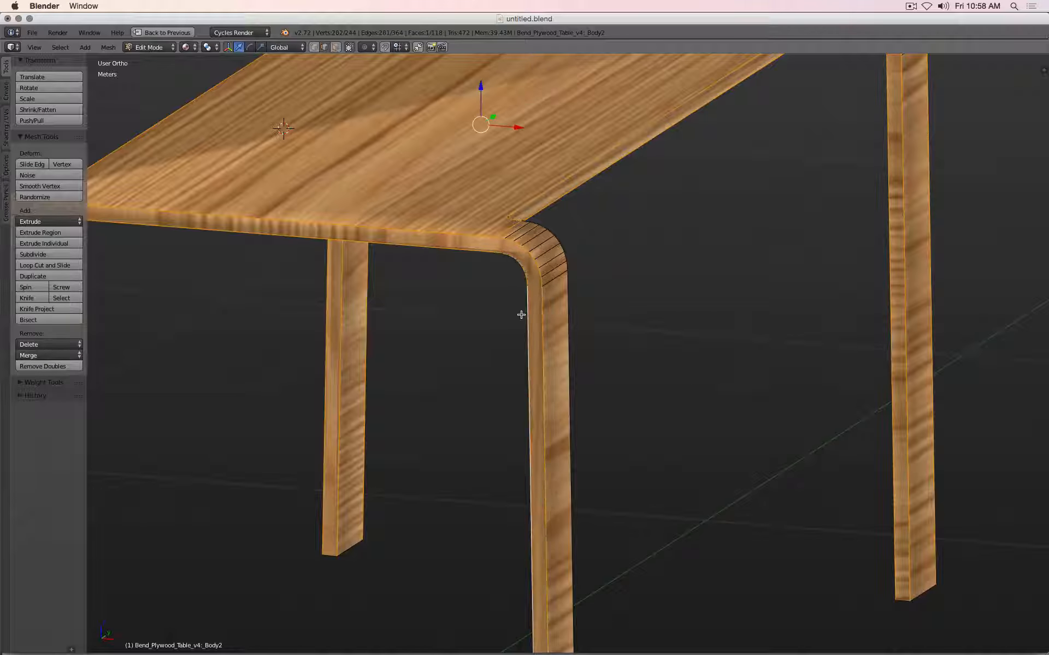
Add the edge loop running down the inner side of the opposite corner's leg to the selection
{"action": "middle_click_drag", "start_coordinate": [641, 274], "coordinate": [556, 253]}
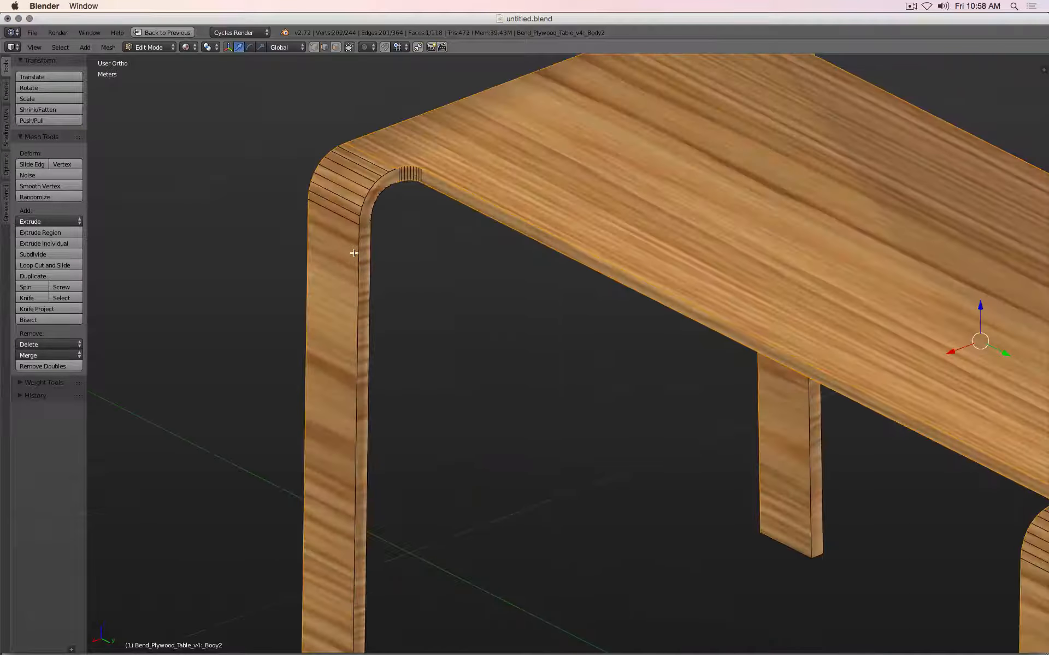
{"action": "right_click", "coordinate": [370, 250], "text": "alt+shift"}
{"action": "middle_click_drag", "start_coordinate": [404, 186], "coordinate": [409, 232], "text": "ctrl"}
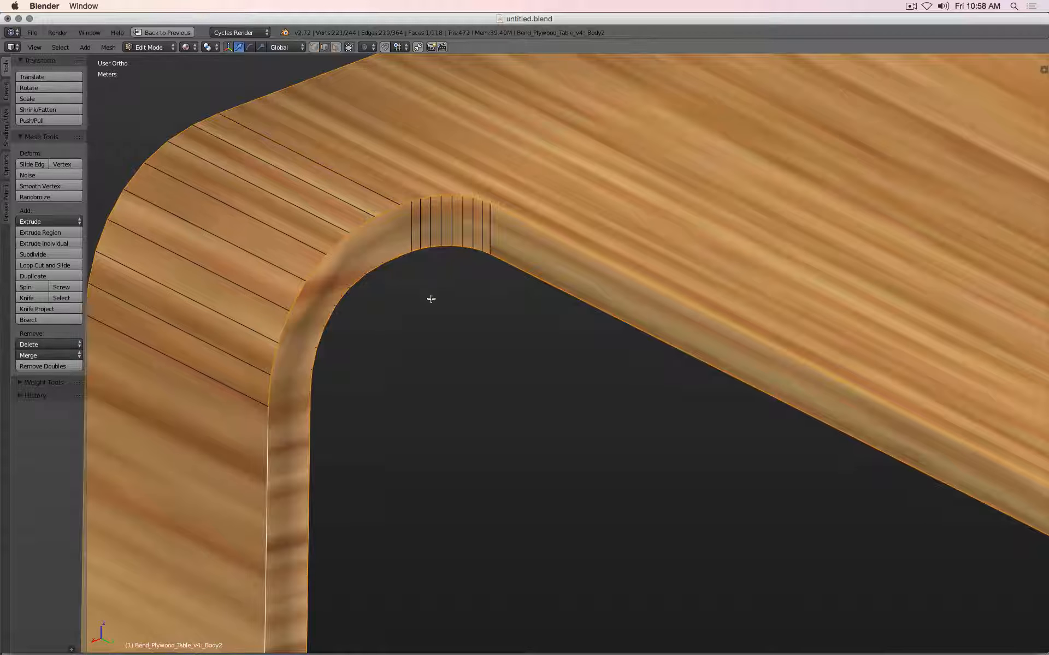
{"action": "scroll", "coordinate": [433, 300], "scroll_direction": "down", "scroll_amount": 6}
Switch to wireframe and deselect the stray cross edge where the tabletop's underside meets the leg bend
{"action": "key", "text": "z"}
{"action": "scroll", "coordinate": [631, 367], "scroll_direction": "down", "scroll_amount": 2}
{"action": "scroll", "coordinate": [493, 344], "scroll_direction": "up", "scroll_amount": 8}
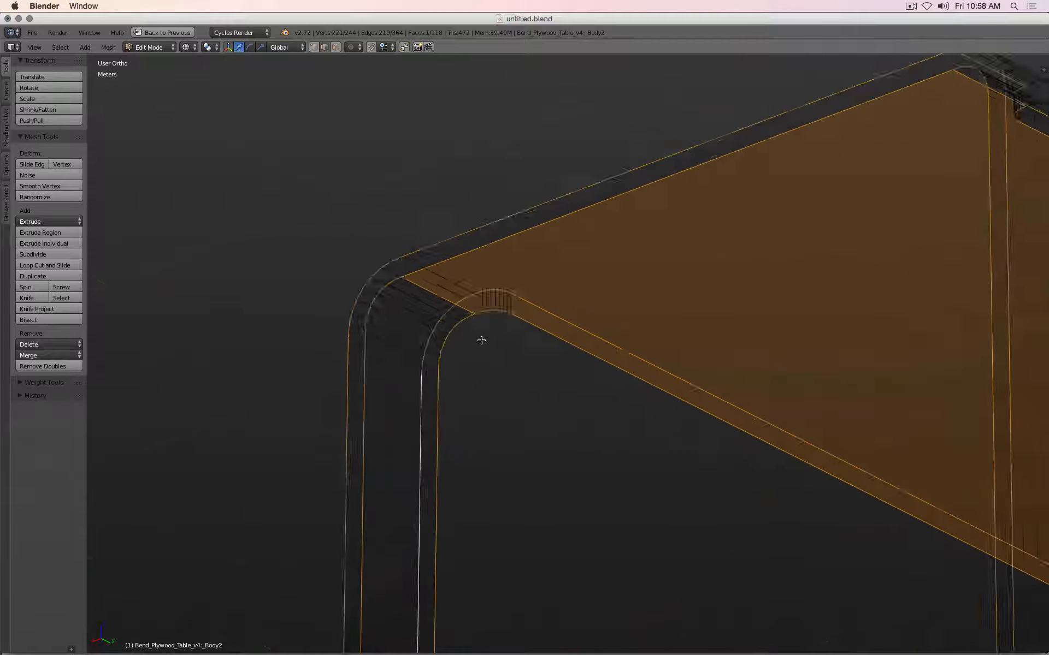
{"action": "right_click", "coordinate": [404, 266], "text": "shift"}
{"action": "scroll", "coordinate": [490, 342], "scroll_direction": "down", "scroll_amount": 8}
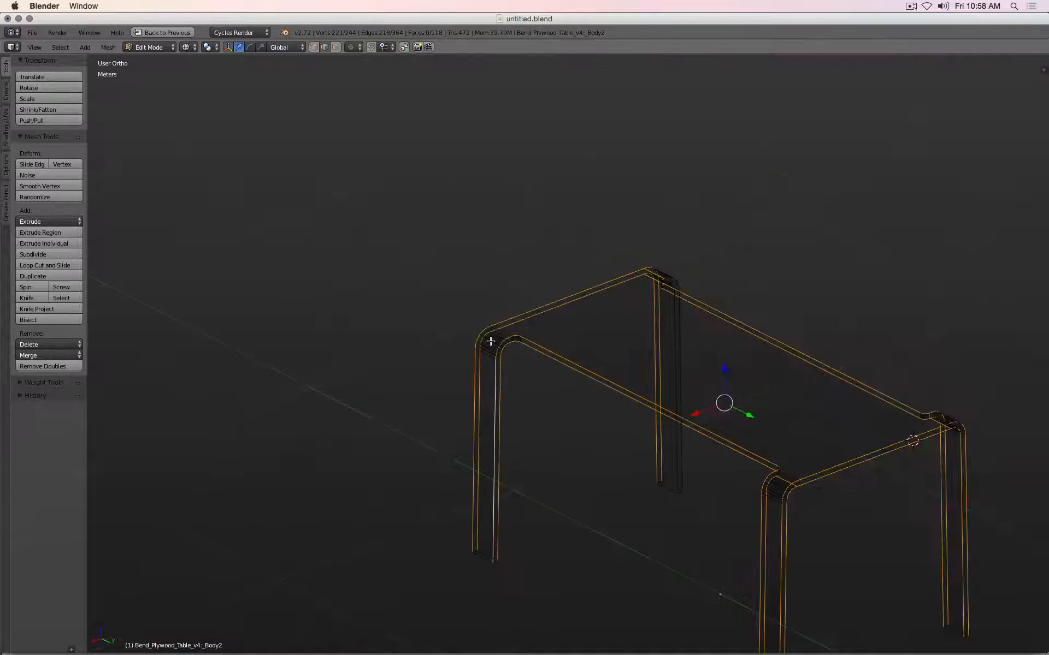
Add the remaining leg's inner edge loop to the selection and deselect the stray cross edges at the top of its bend
{"action": "scroll", "coordinate": [822, 358], "scroll_direction": "up", "scroll_amount": 8}
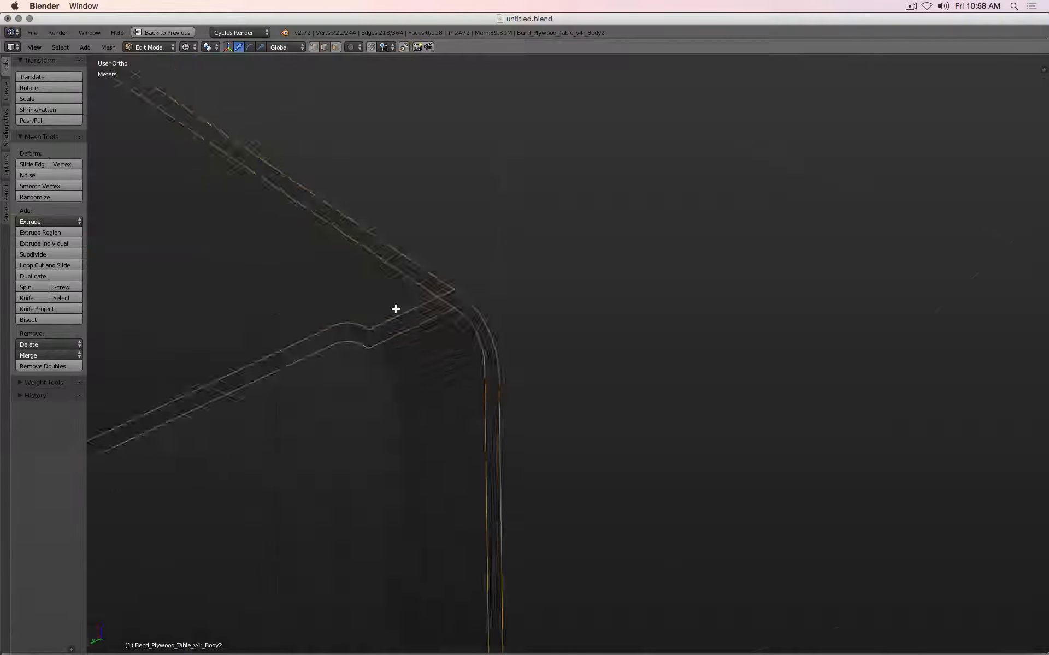
{"action": "scroll", "coordinate": [693, 399], "scroll_direction": "up", "scroll_amount": 2}
{"action": "right_click", "coordinate": [615, 494], "text": "alt+shift"}
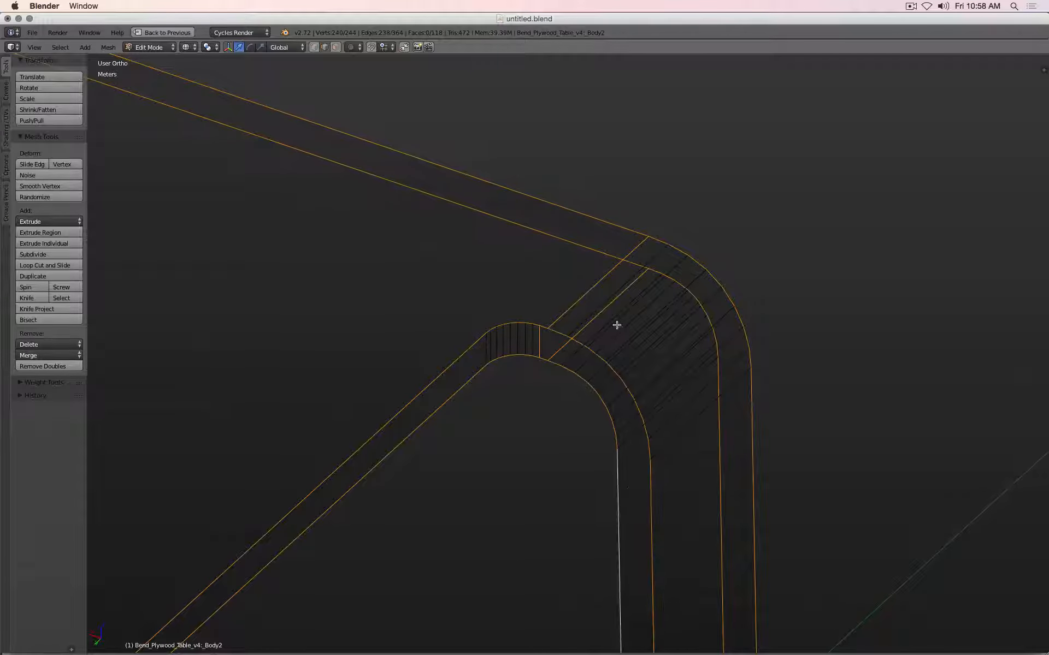
{"action": "right_click", "coordinate": [568, 314], "text": "alt+shift"}
{"action": "right_click", "coordinate": [603, 315], "text": "shift"}
Deselect the stray cross edge over the next leg's bend and the short vertical edge beside its notch
{"action": "scroll", "coordinate": [546, 339], "scroll_direction": "down", "scroll_amount": 12}
{"action": "middle_click_drag", "start_coordinate": [592, 377], "coordinate": [710, 285], "text": "shift"}
{"action": "middle_click_drag", "start_coordinate": [710, 290], "coordinate": [616, 323]}
{"action": "scroll", "coordinate": [606, 417], "scroll_direction": "up", "scroll_amount": 10}
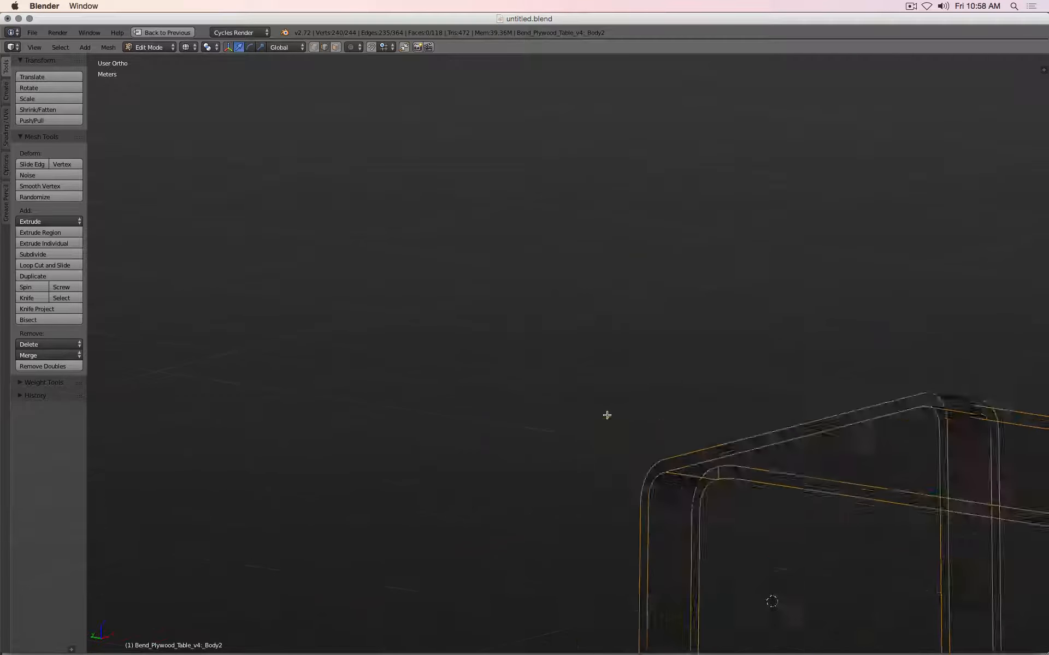
{"action": "middle_click_drag", "start_coordinate": [780, 473], "coordinate": [530, 318], "text": "shift"}
{"action": "scroll", "coordinate": [570, 380], "scroll_direction": "up", "scroll_amount": 6}
{"action": "right_click", "coordinate": [606, 468], "text": "shift"}
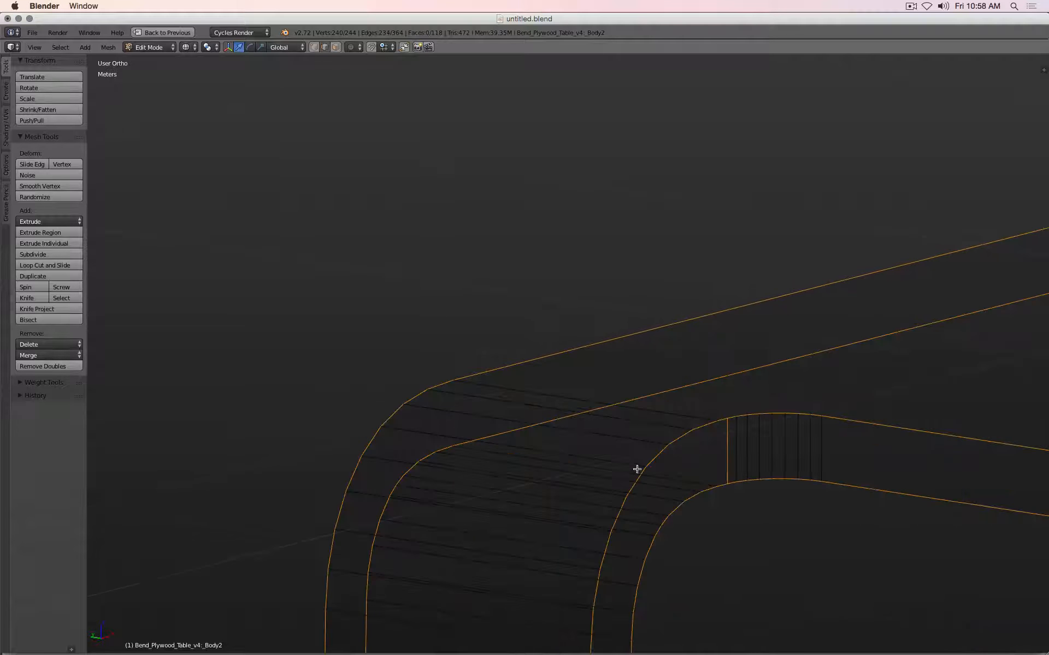
{"action": "right_click", "coordinate": [730, 442], "text": "shift"}
Deselect the last stray cross edge between the two rims at the remaining leg bend
{"action": "scroll", "coordinate": [732, 411], "scroll_direction": "down", "scroll_amount": 11}
{"action": "middle_click_drag", "start_coordinate": [714, 345], "coordinate": [581, 300]}
{"action": "scroll", "coordinate": [579, 303], "scroll_direction": "up", "scroll_amount": 5}
{"action": "middle_click_drag", "start_coordinate": [376, 443], "coordinate": [606, 312], "text": "shift"}
{"action": "scroll", "coordinate": [574, 330], "scroll_direction": "up", "scroll_amount": 7}
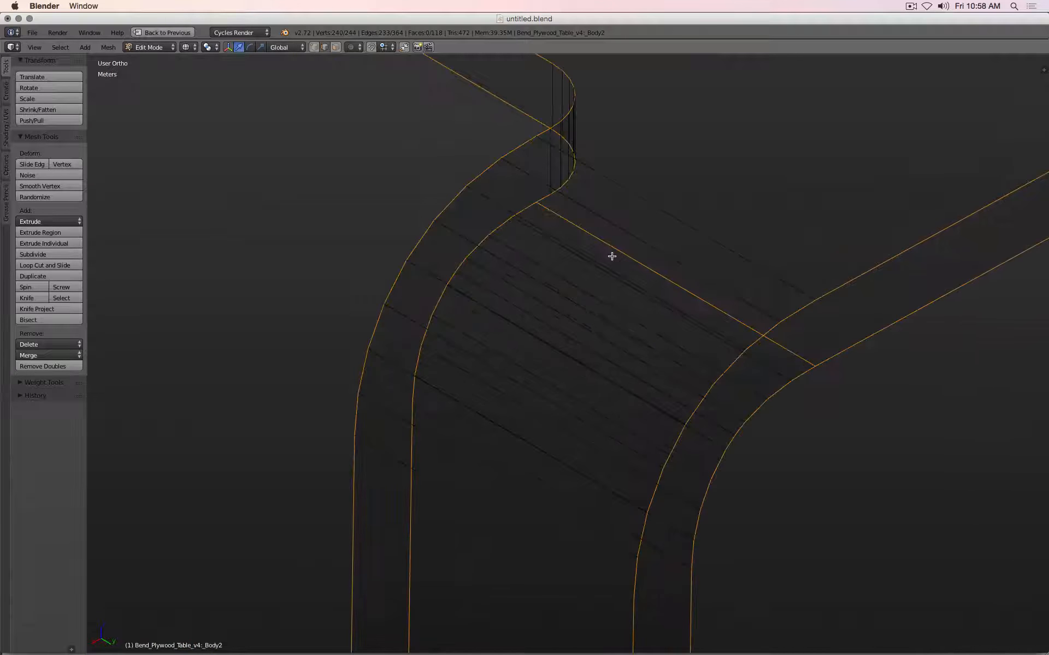
{"action": "right_click", "coordinate": [611, 247], "text": "shift"}
Return the viewport to solid shading and check the selected rim edges around the tabletop and leg bends
{"action": "scroll", "coordinate": [623, 267], "scroll_direction": "down", "scroll_amount": 12}
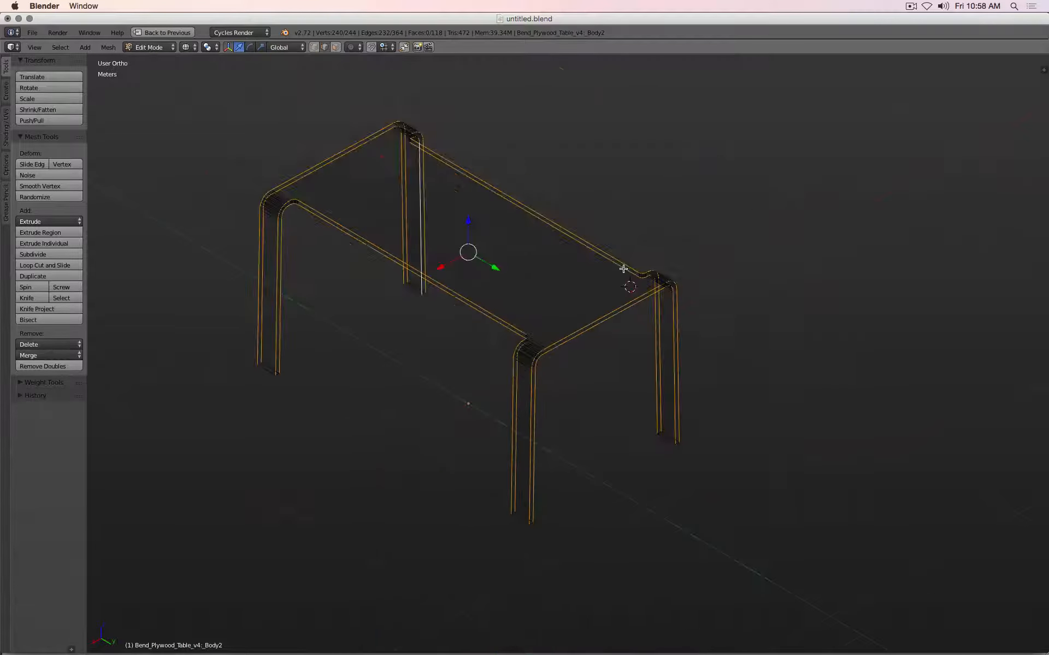
{"action": "key", "text": "z"}
{"action": "scroll", "coordinate": [620, 270], "scroll_direction": "up", "scroll_amount": 10}
{"action": "key", "text": "z"}
{"action": "scroll", "coordinate": [590, 300], "scroll_direction": "down", "scroll_amount": 10}
{"action": "key", "text": "z"}
{"action": "scroll", "coordinate": [591, 301], "scroll_direction": "up", "scroll_amount": 1}
{"action": "scroll", "coordinate": [590, 301], "scroll_direction": "up", "scroll_amount": 5}
{"action": "scroll", "coordinate": [594, 297], "scroll_direction": "down", "scroll_amount": 3}
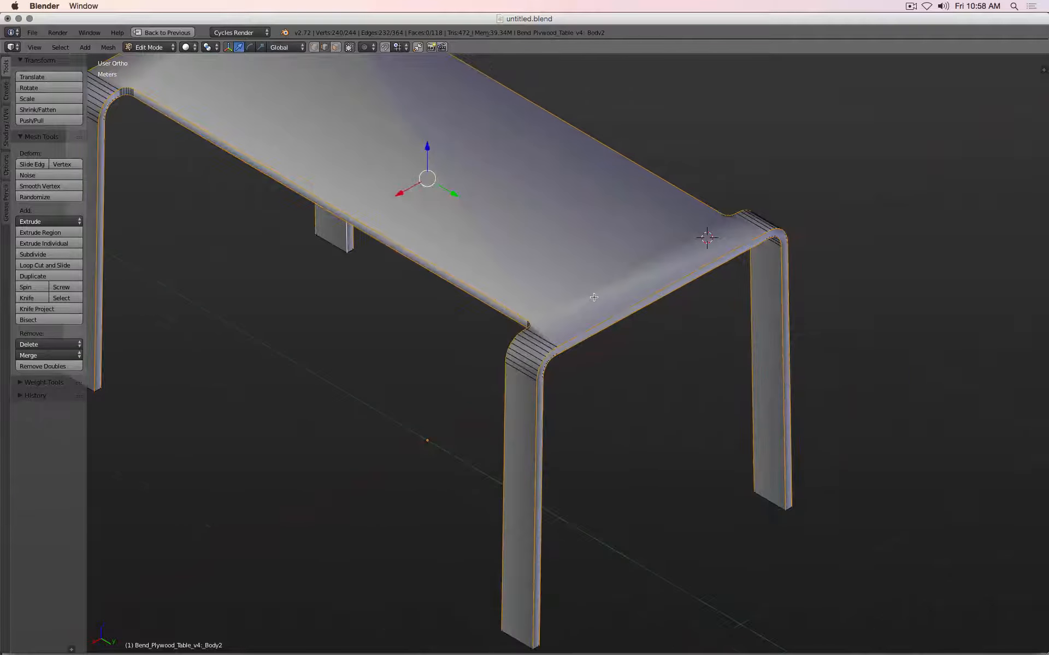
Raise the mean bevel weight of the selected rim edges, deselect everything and turn on the bevel weight overlay
{"action": "key", "text": "n"}
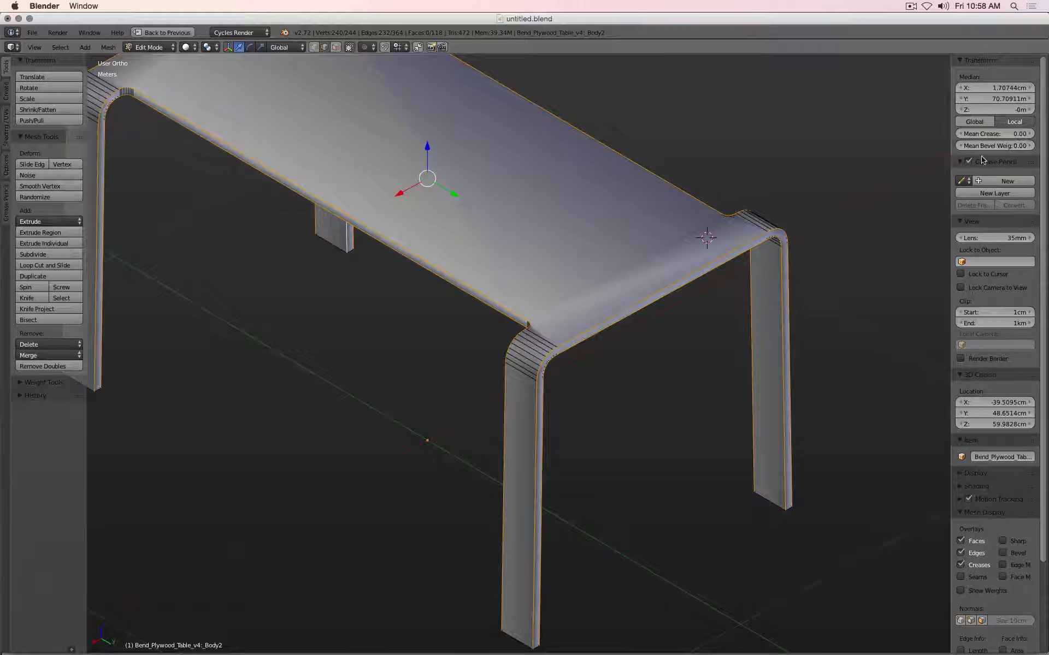
{"action": "left_click_drag", "start_coordinate": [992, 145], "coordinate": [1024, 145]}
{"action": "key", "text": "a"}
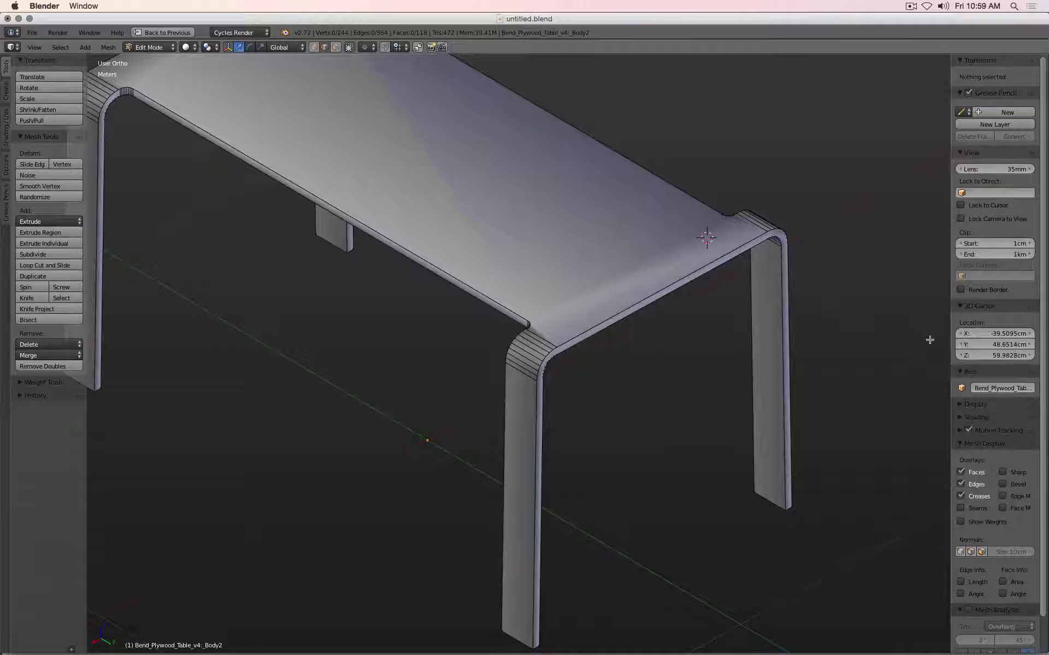
{"action": "left_click", "coordinate": [1004, 484]}
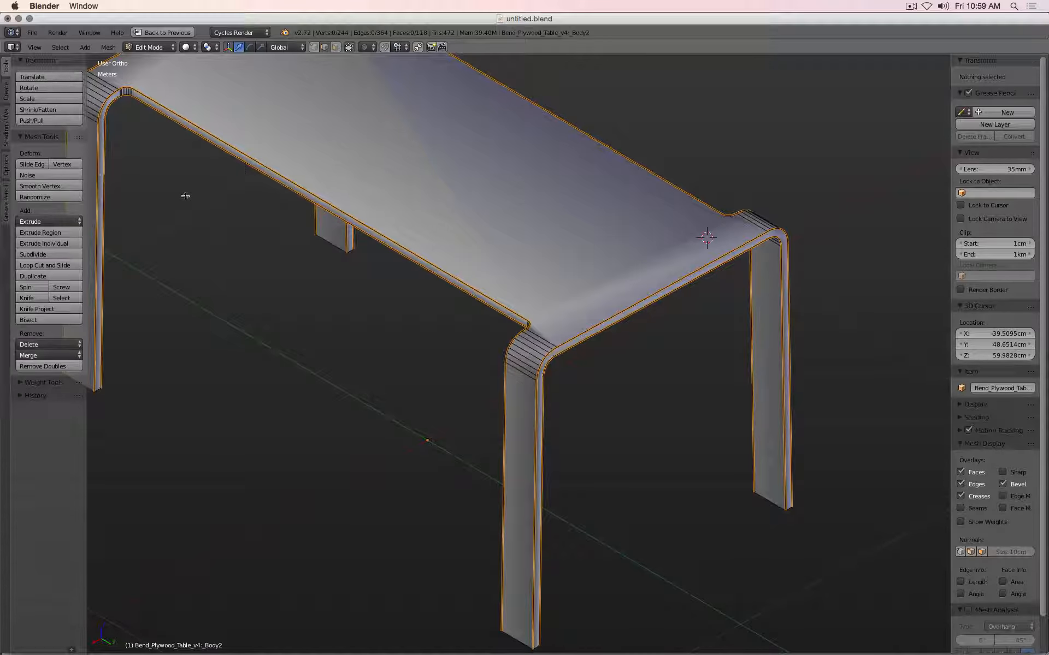
Restore the multi-panel layout with an enlarged 3D view and add a Bevel modifier to the table, limited by Weight
{"action": "key", "text": "shift+space"}
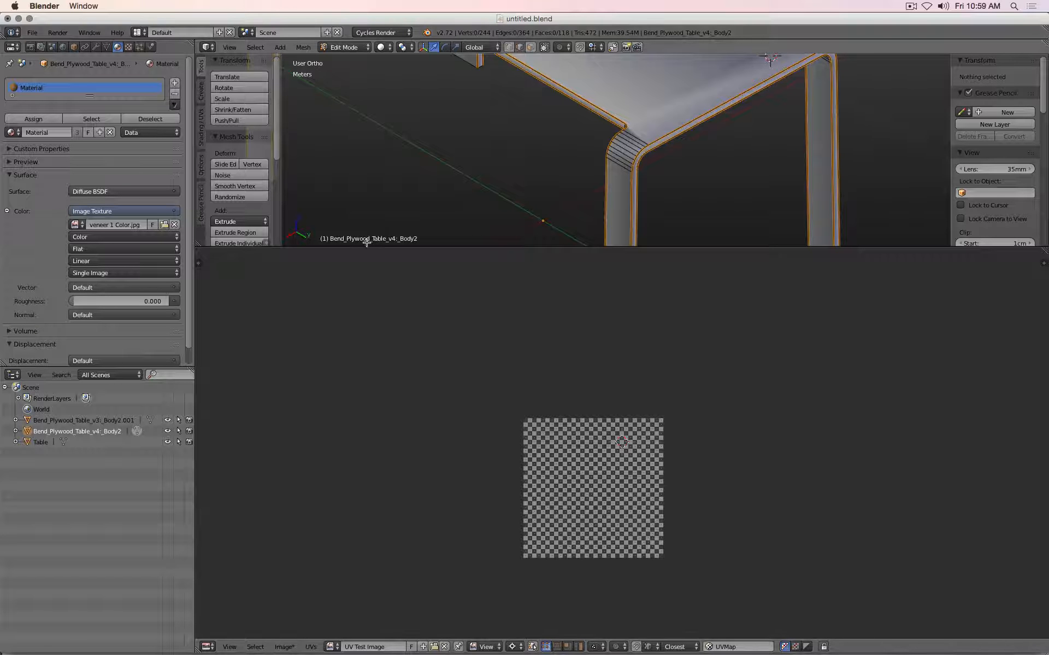
{"action": "left_click_drag", "start_coordinate": [366, 247], "coordinate": [375, 587]}
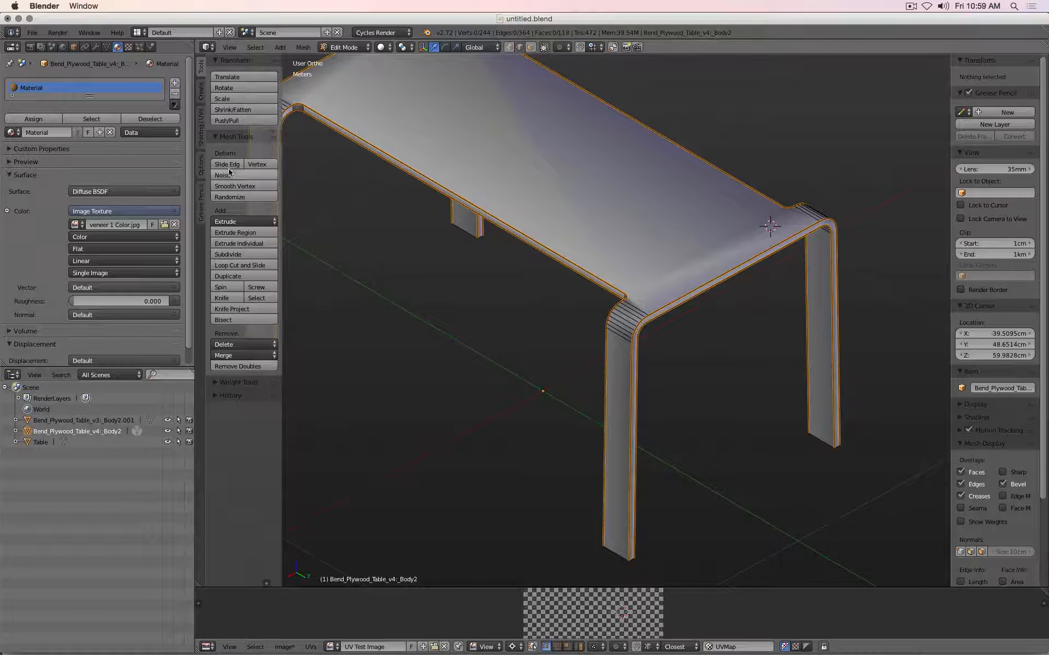
{"action": "left_click", "coordinate": [96, 47]}
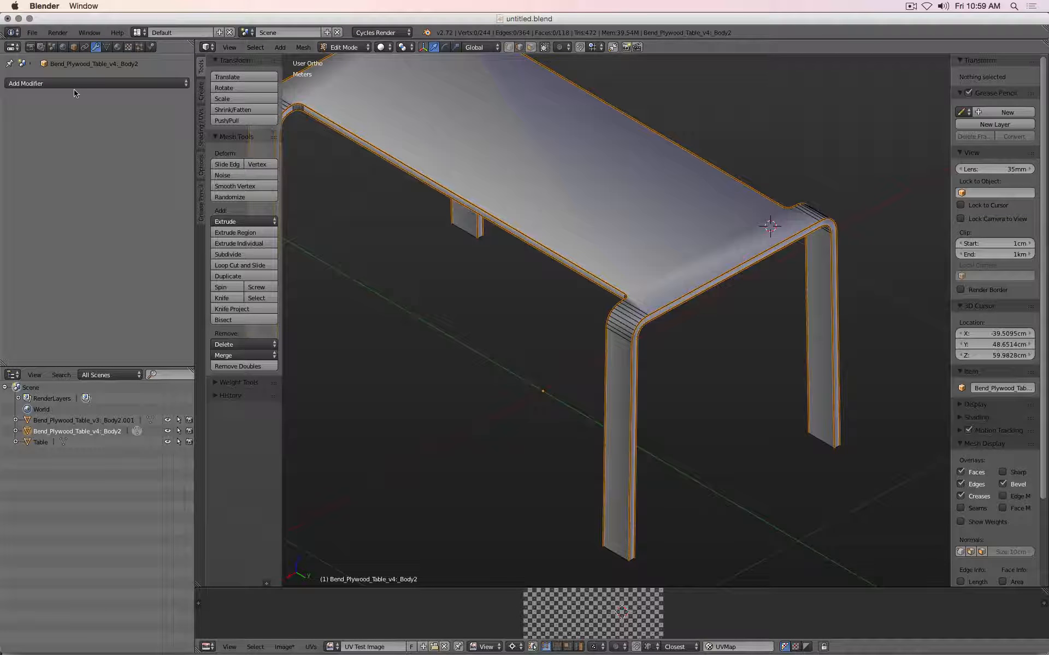
{"action": "left_click", "coordinate": [101, 83]}
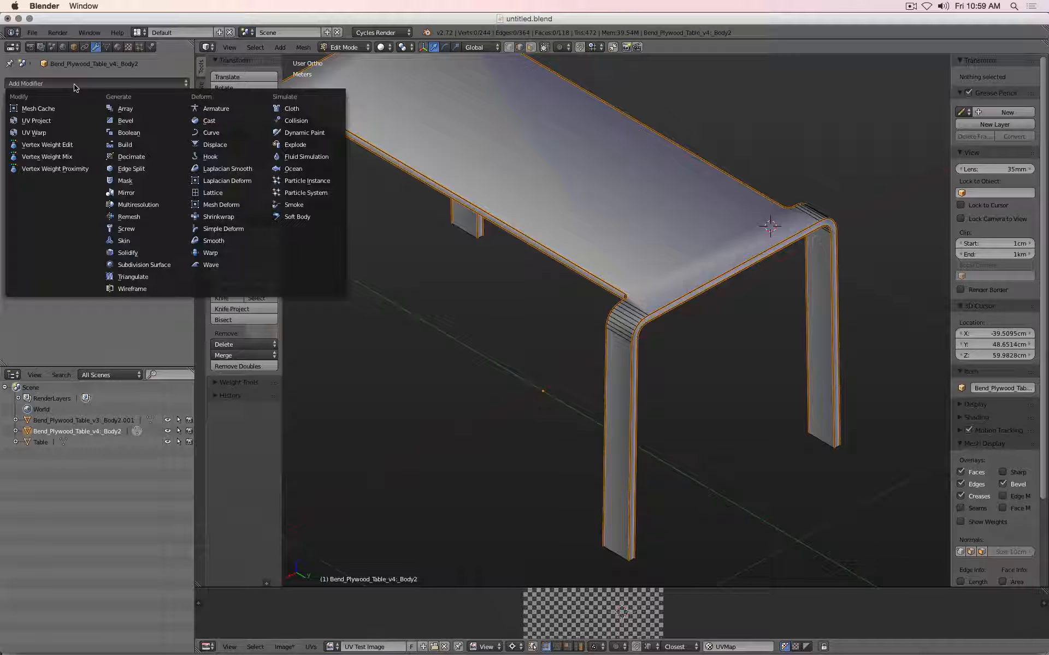
{"action": "left_click", "coordinate": [125, 121]}
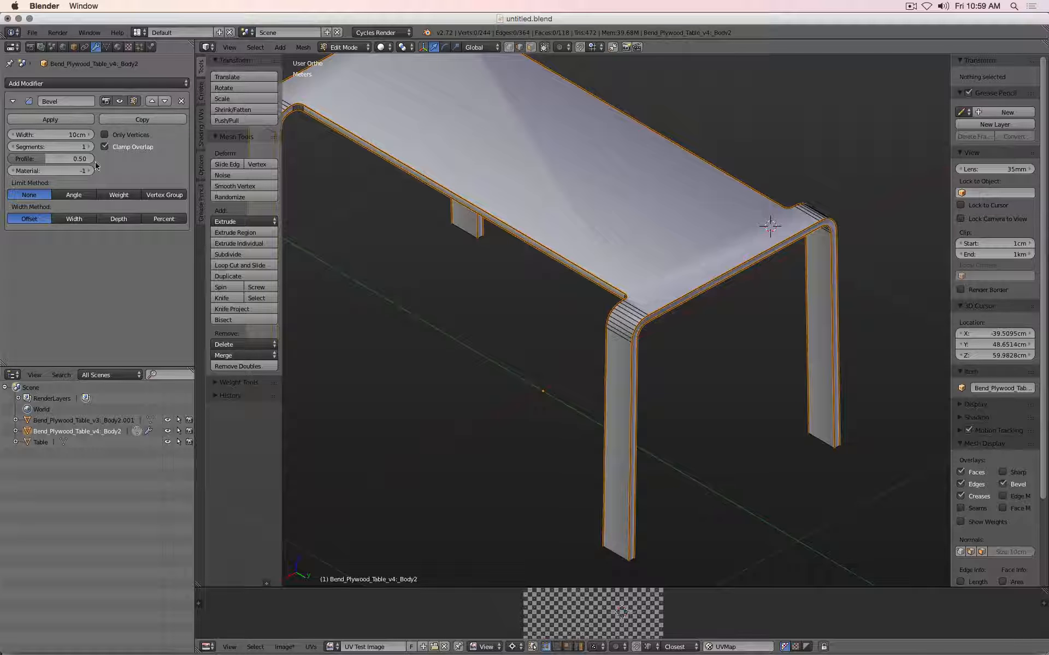
{"action": "left_click", "coordinate": [119, 195]}
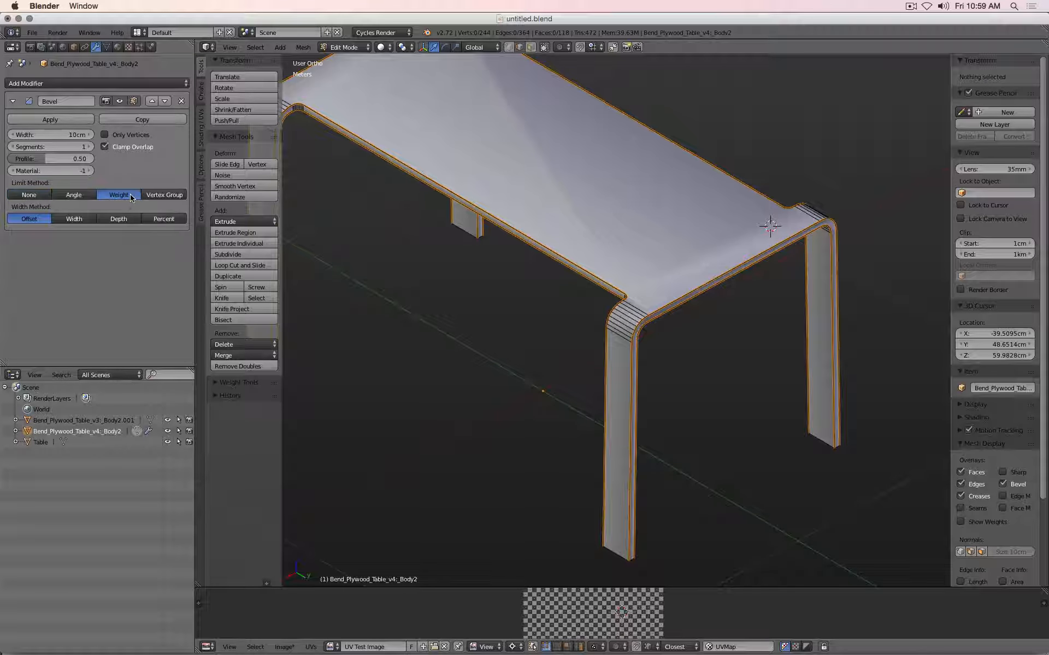
Set the Bevel modifier's width to 5 mm and turn off Clamp Overlap
{"action": "left_click", "coordinate": [60, 135]}
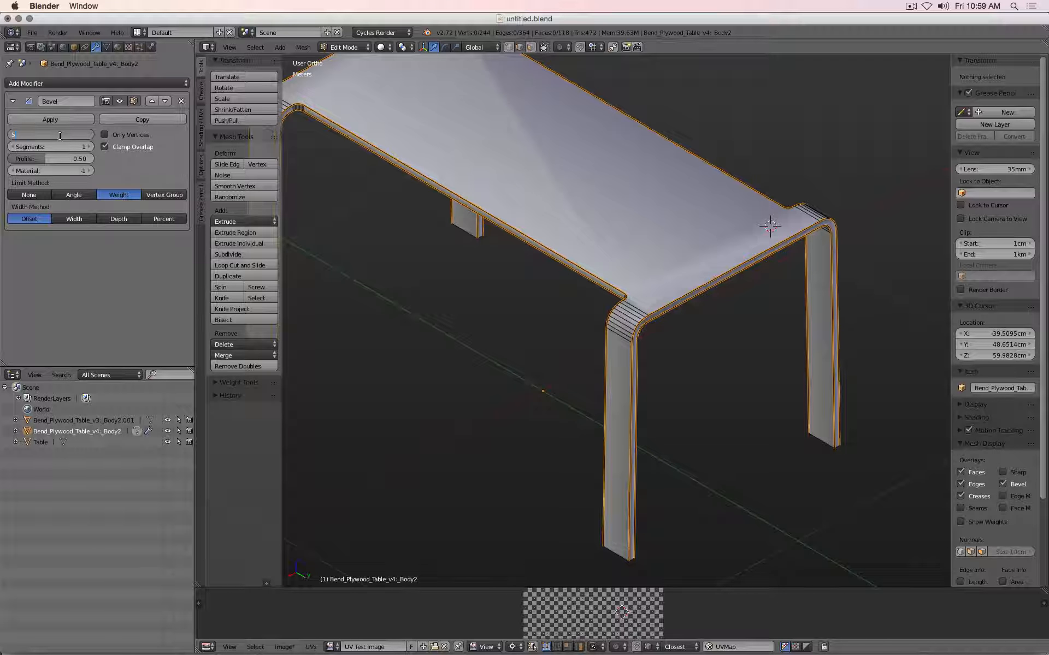
{"action": "type", "text": "5mm"}
{"action": "key", "text": "Return"}
{"action": "scroll", "coordinate": [704, 300], "scroll_direction": "up", "scroll_amount": 8}
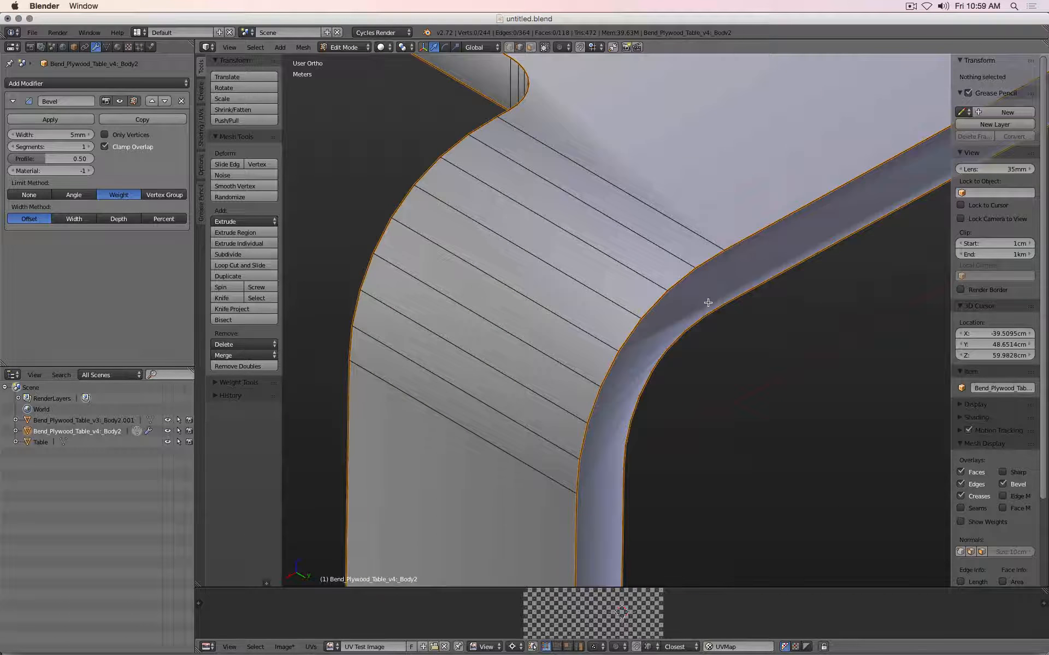
{"action": "scroll", "coordinate": [708, 301], "scroll_direction": "down", "scroll_amount": 6}
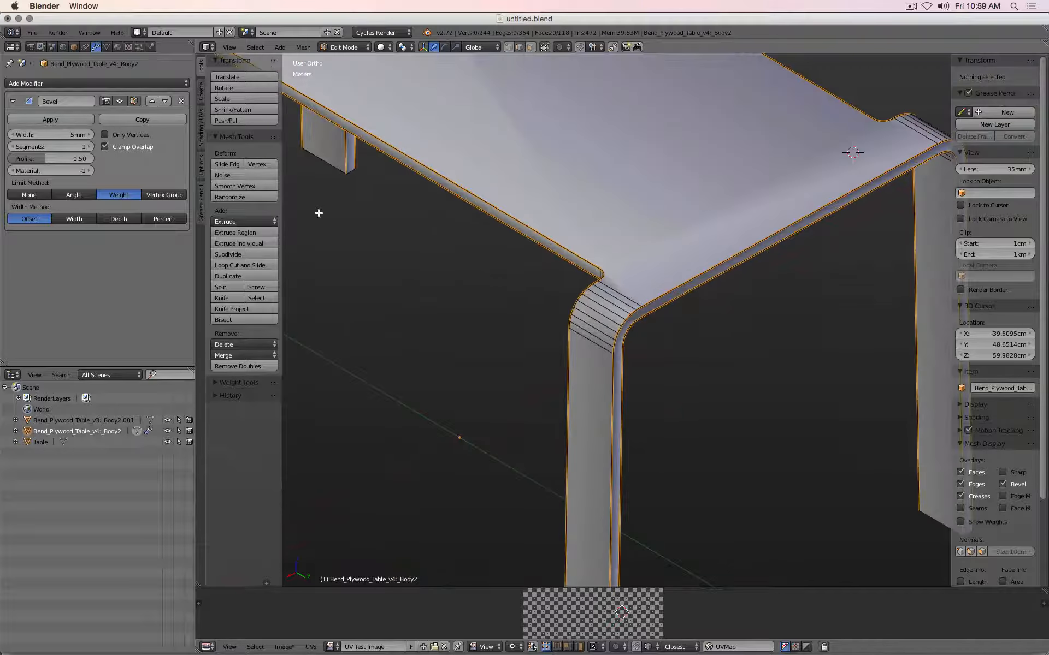
{"action": "left_click", "coordinate": [105, 147]}
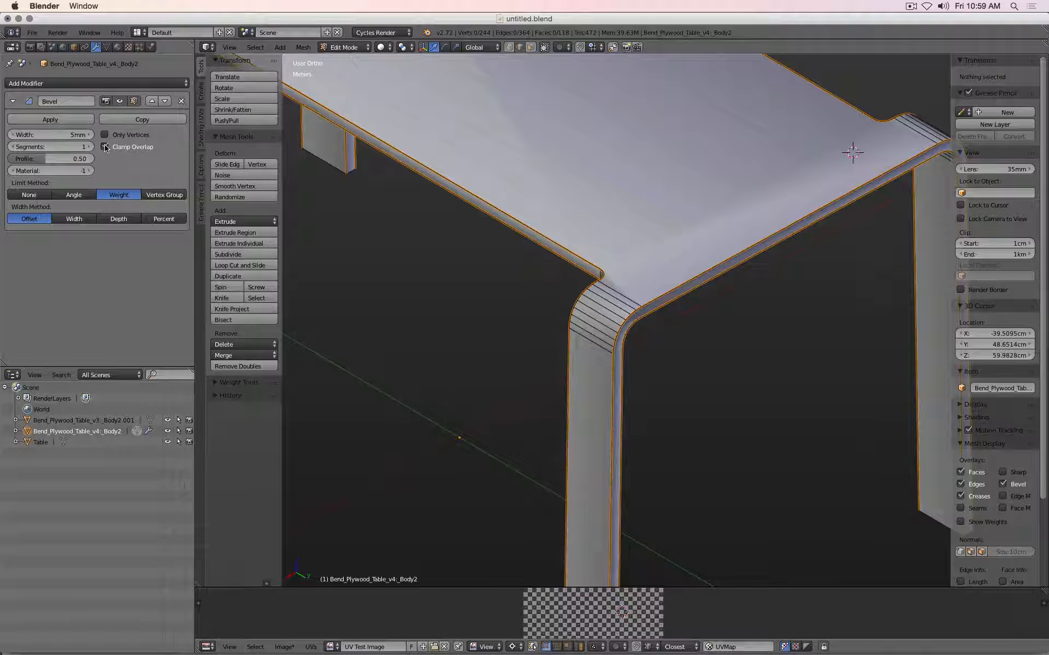
{"action": "left_click", "coordinate": [67, 148]}
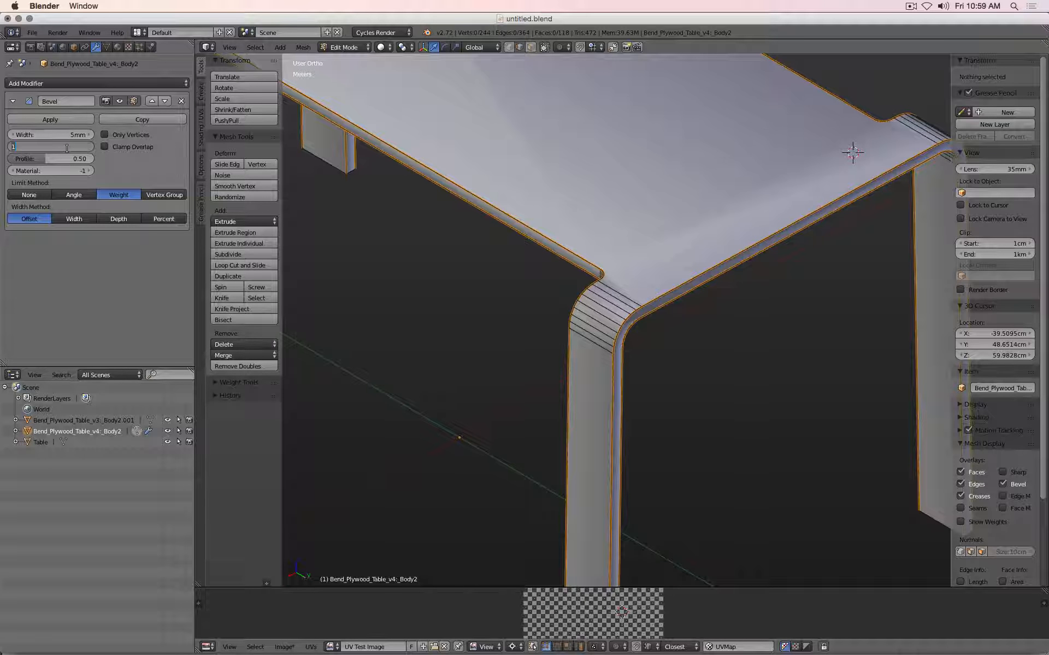
{"action": "key", "text": "Return"}
Return to Object Mode and apply the table object's scale
{"action": "key", "text": "Tab"}
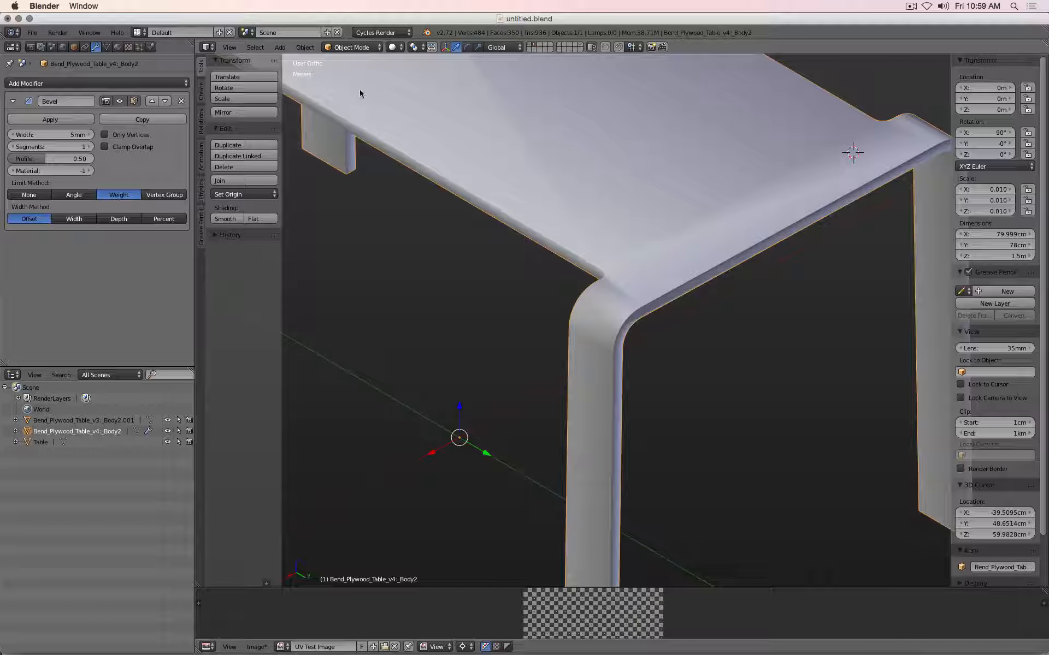
{"action": "left_click", "coordinate": [305, 47]}
{"action": "mouse_move", "coordinate": [334, 132]}
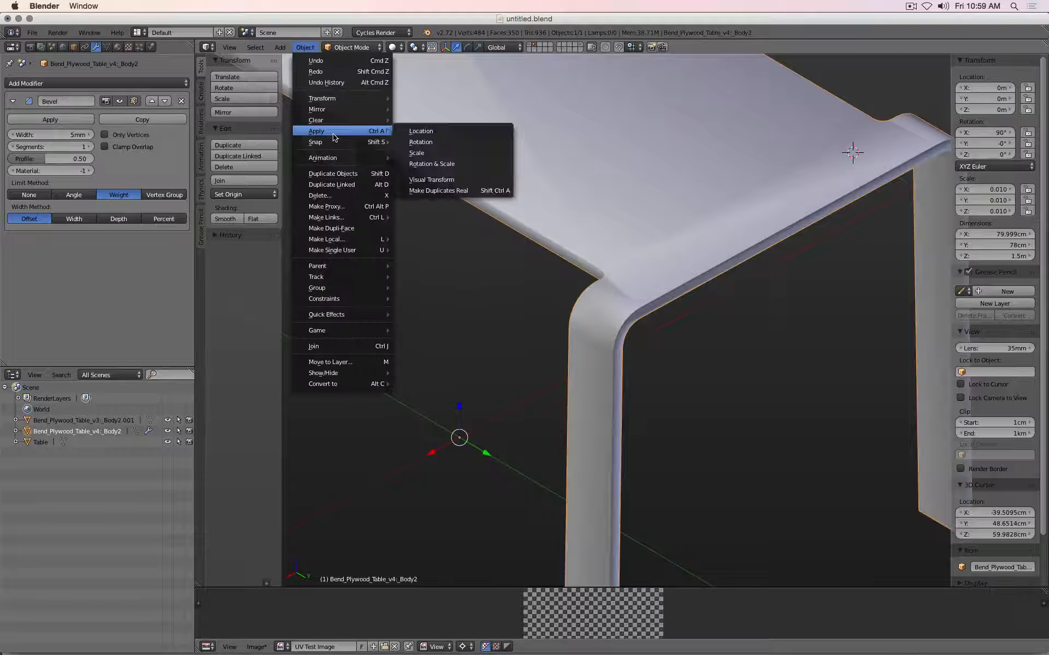
{"action": "left_click", "coordinate": [446, 155]}
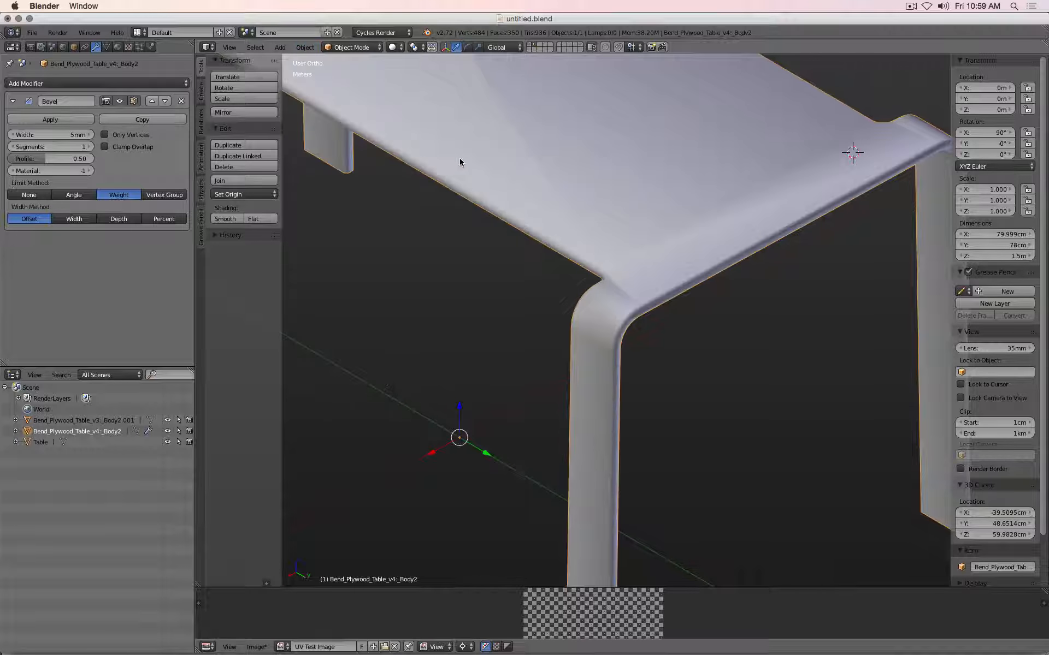
{"action": "scroll", "coordinate": [736, 261], "scroll_direction": "up", "scroll_amount": 5}
{"action": "scroll", "coordinate": [720, 280], "scroll_direction": "down", "scroll_amount": 5}
Shade the table flat and reduce the bevel width to 2 mm
{"action": "left_click", "coordinate": [253, 219]}
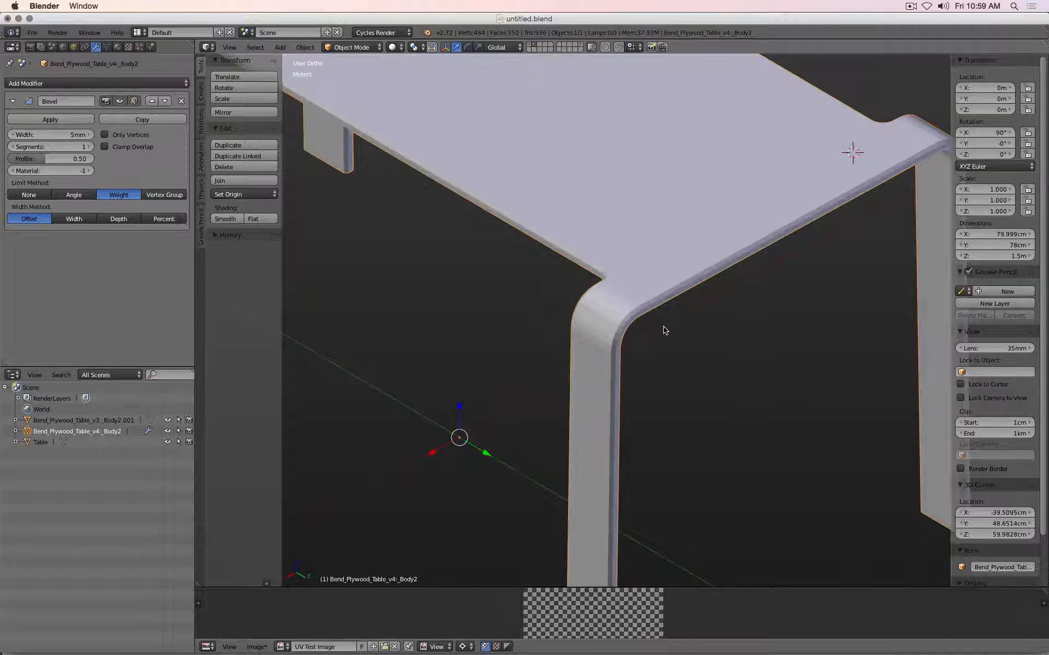
{"action": "scroll", "coordinate": [699, 313], "scroll_direction": "up", "scroll_amount": 3}
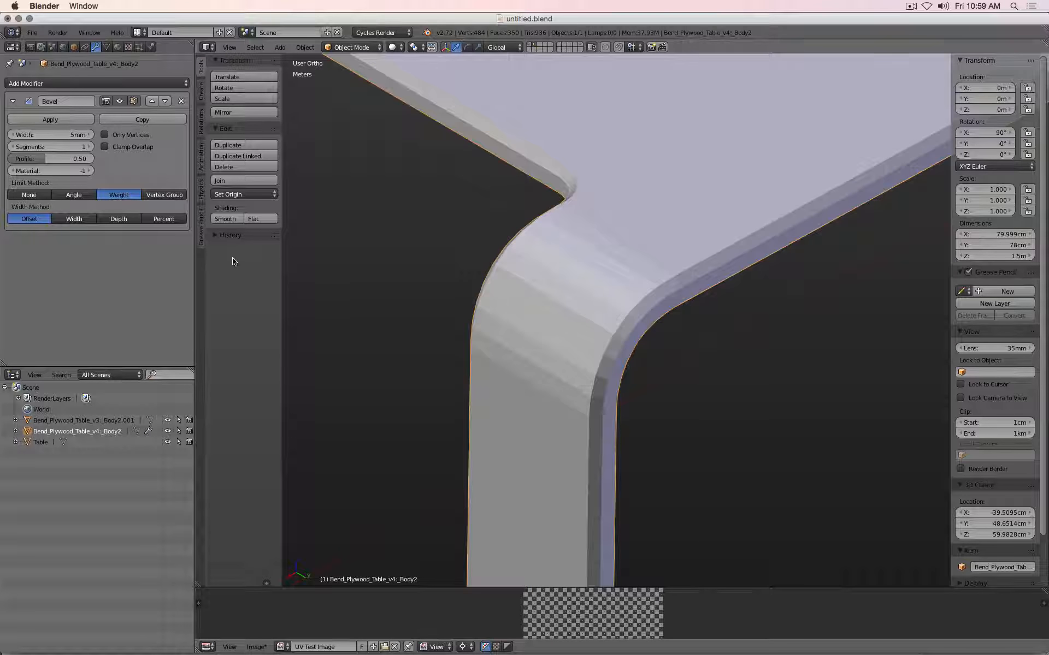
{"action": "left_click", "coordinate": [43, 134]}
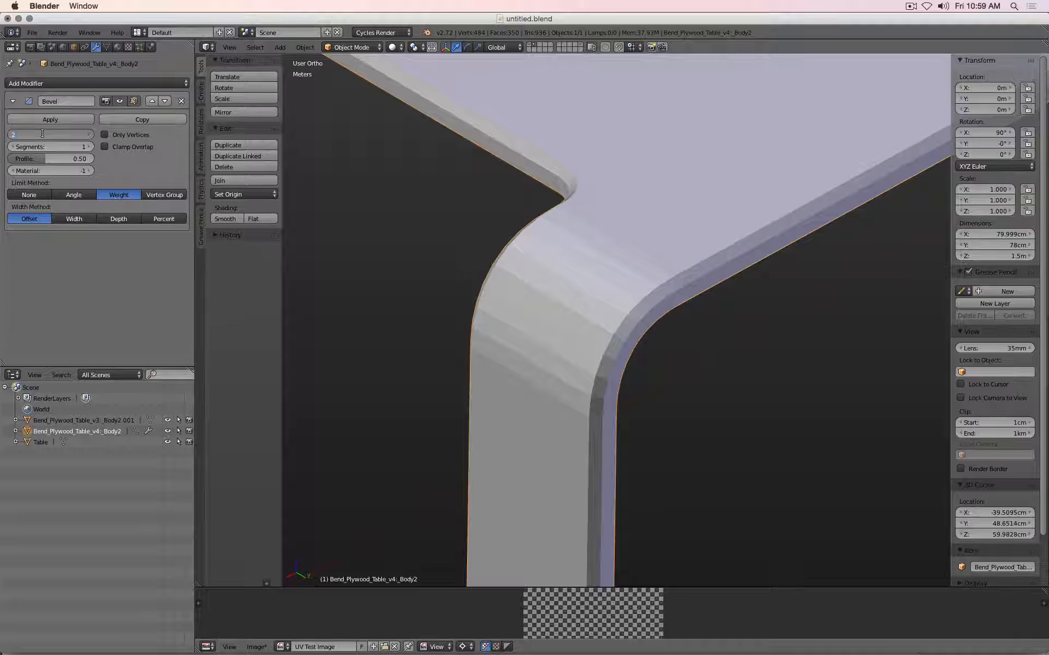
{"action": "key", "text": "Return"}
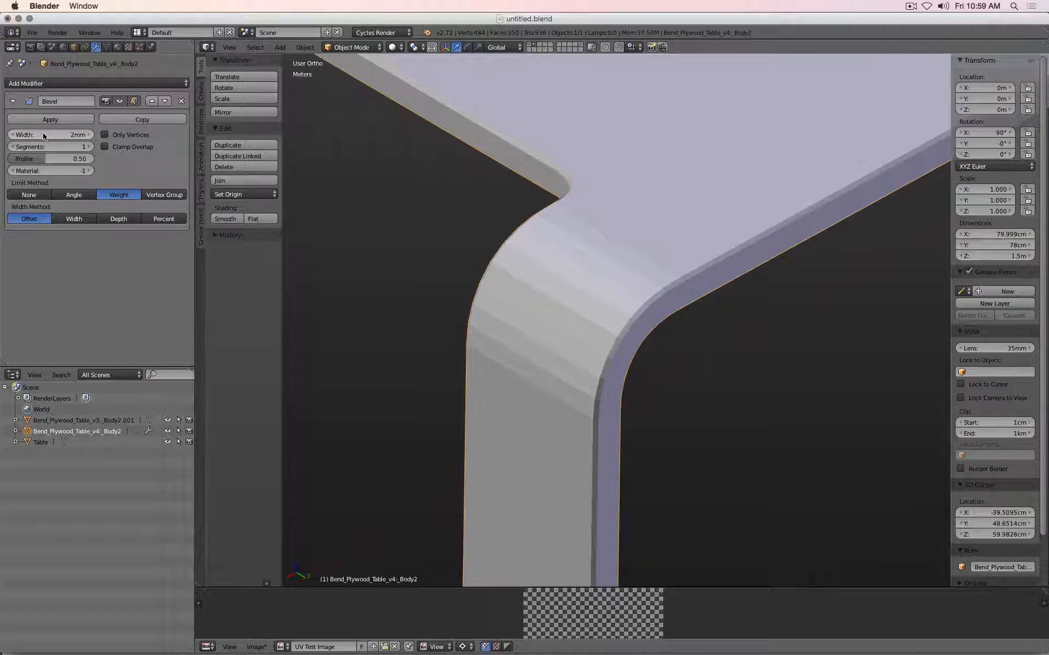
Set the Bevel modifier's segments to 3
{"action": "left_click", "coordinate": [90, 146]}
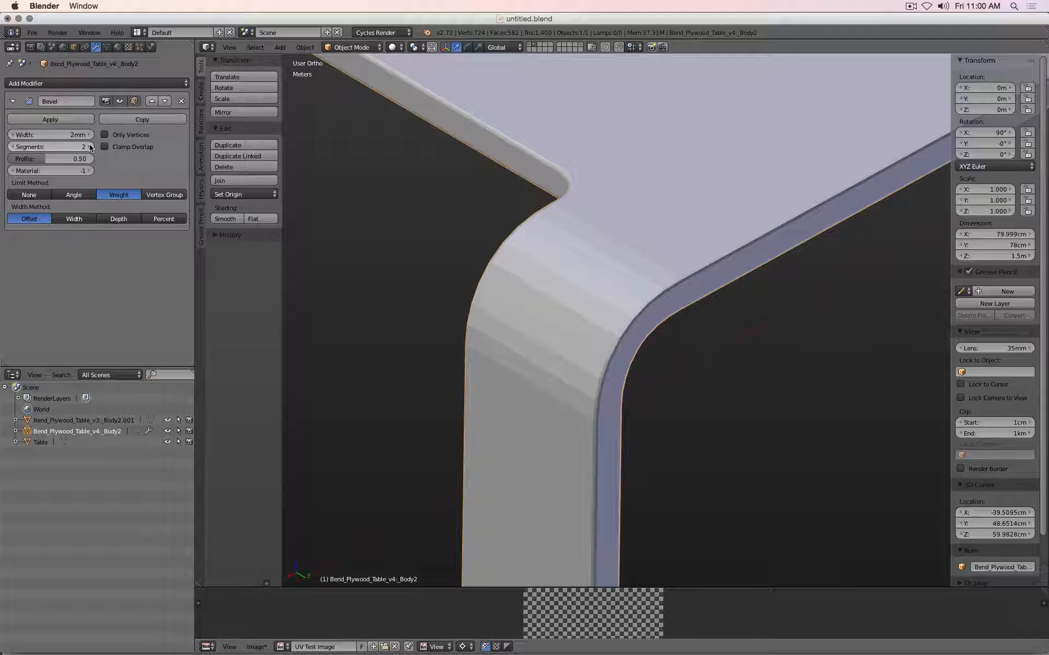
{"action": "left_click", "coordinate": [89, 146]}
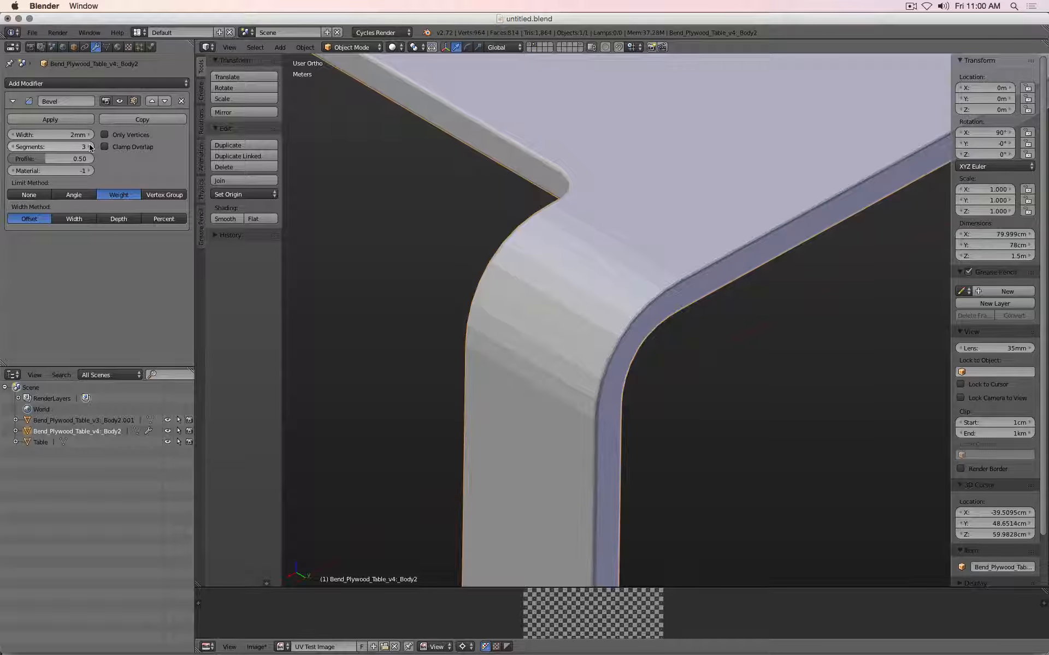
{"action": "left_click", "coordinate": [90, 146]}
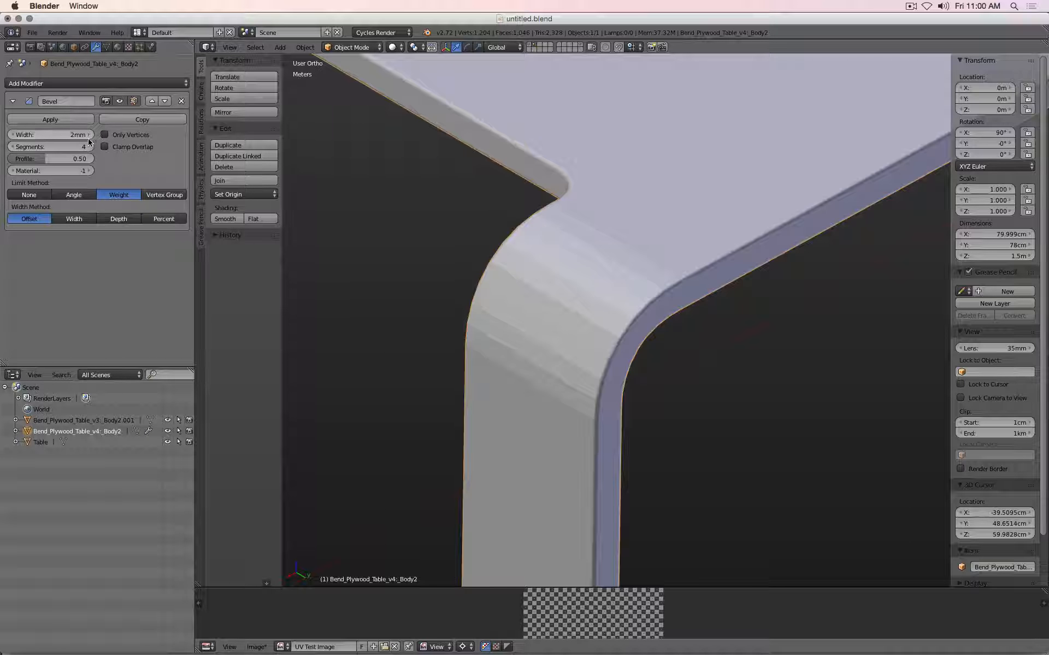
{"action": "left_click", "coordinate": [16, 148]}
Examine the bevelled rim edges at the leg bends and around the whole table
{"action": "scroll", "coordinate": [672, 231], "scroll_direction": "down", "scroll_amount": 8}
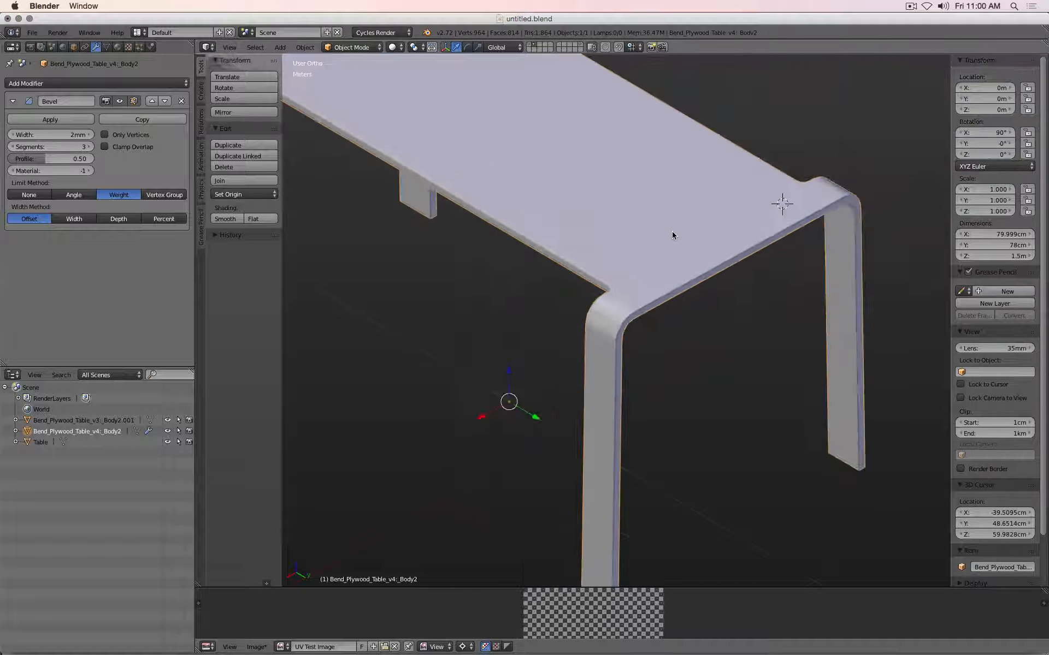
{"action": "middle_click_drag", "start_coordinate": [606, 341], "coordinate": [610, 371]}
{"action": "scroll", "coordinate": [683, 288], "scroll_direction": "up", "scroll_amount": 7}
{"action": "scroll", "coordinate": [582, 372], "scroll_direction": "up", "scroll_amount": 5}
{"action": "key", "text": "Tab"}
{"action": "scroll", "coordinate": [583, 372], "scroll_direction": "down", "scroll_amount": 7}
{"action": "key", "text": "Tab"}
{"action": "scroll", "coordinate": [583, 373], "scroll_direction": "down", "scroll_amount": 5}
{"action": "scroll", "coordinate": [609, 371], "scroll_direction": "down", "scroll_amount": 5}
{"action": "scroll", "coordinate": [492, 358], "scroll_direction": "up", "scroll_amount": 3}
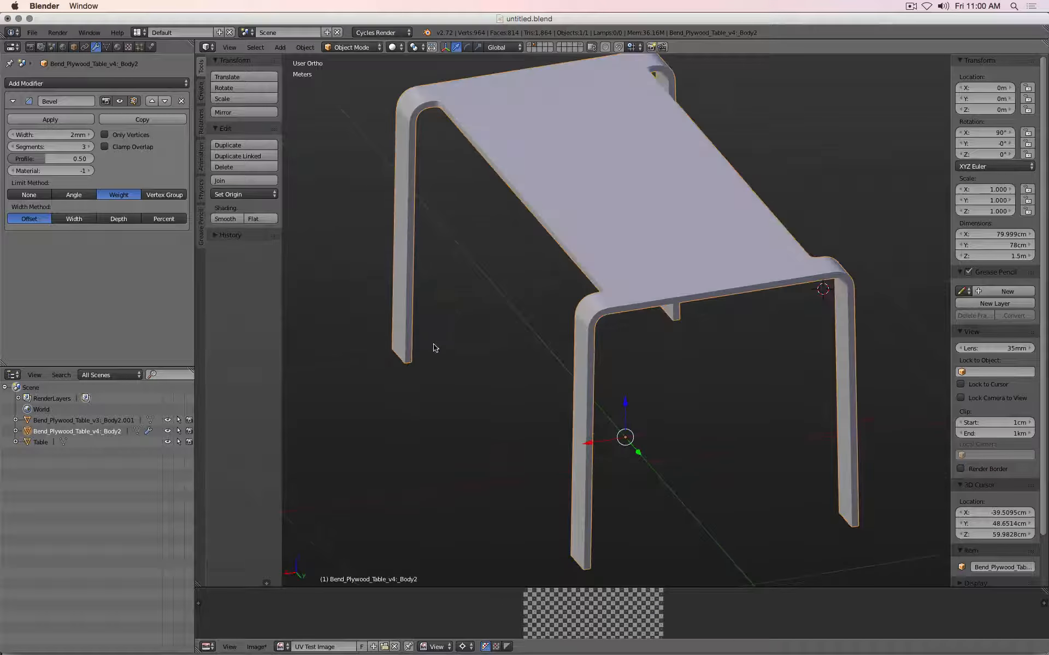
Shade the table smooth and add an Edge Split modifier below the bevel
{"action": "left_click", "coordinate": [225, 220]}
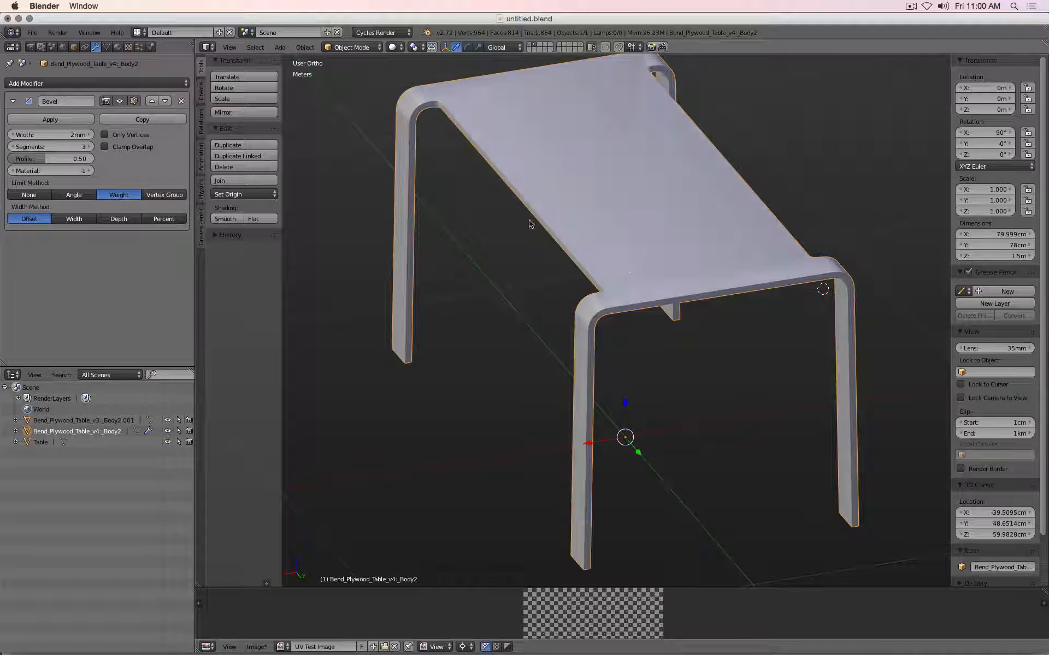
{"action": "scroll", "coordinate": [529, 222], "scroll_direction": "up", "scroll_amount": 2}
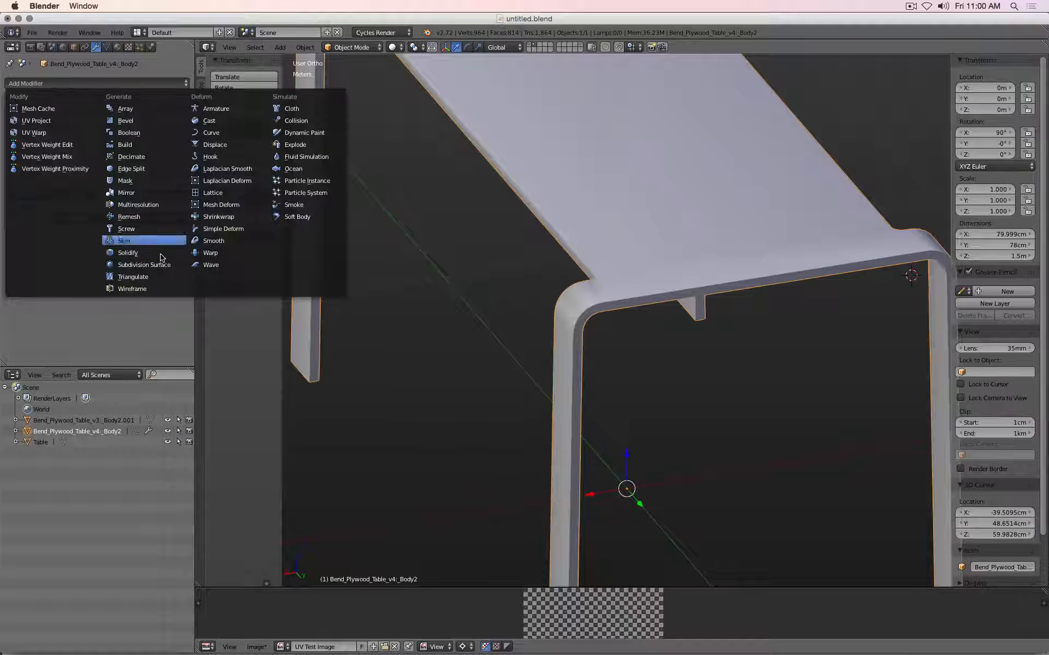
{"action": "left_click", "coordinate": [161, 167]}
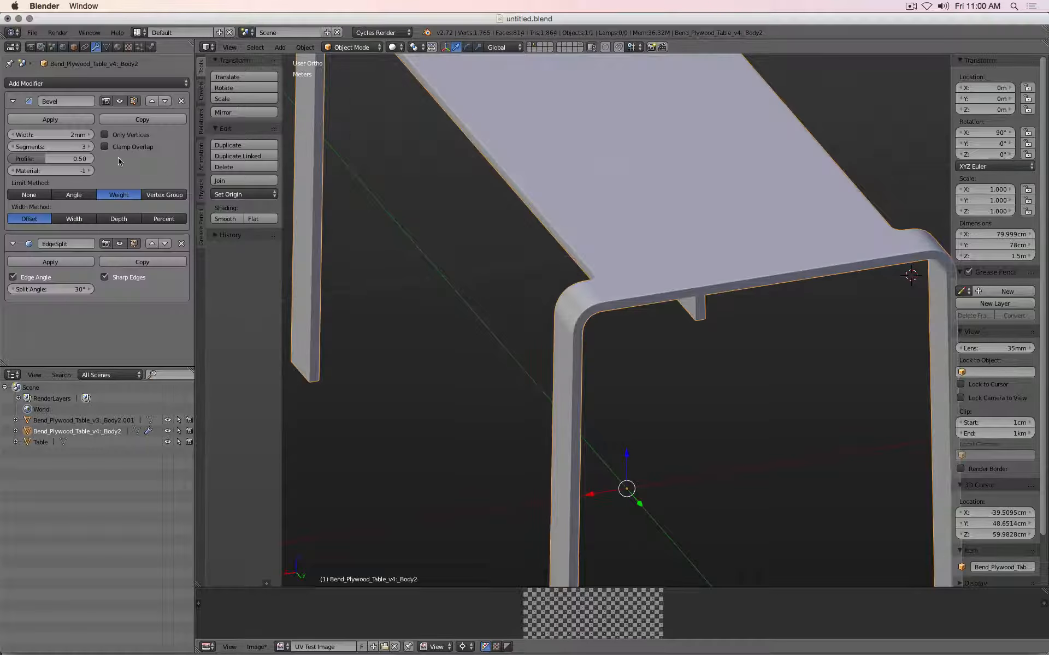
Raise the Bevel modifier's segments to 5
{"action": "left_click", "coordinate": [89, 147]}
{"action": "left_click", "coordinate": [89, 147]}
{"action": "scroll", "coordinate": [534, 264], "scroll_direction": "up", "scroll_amount": 5}
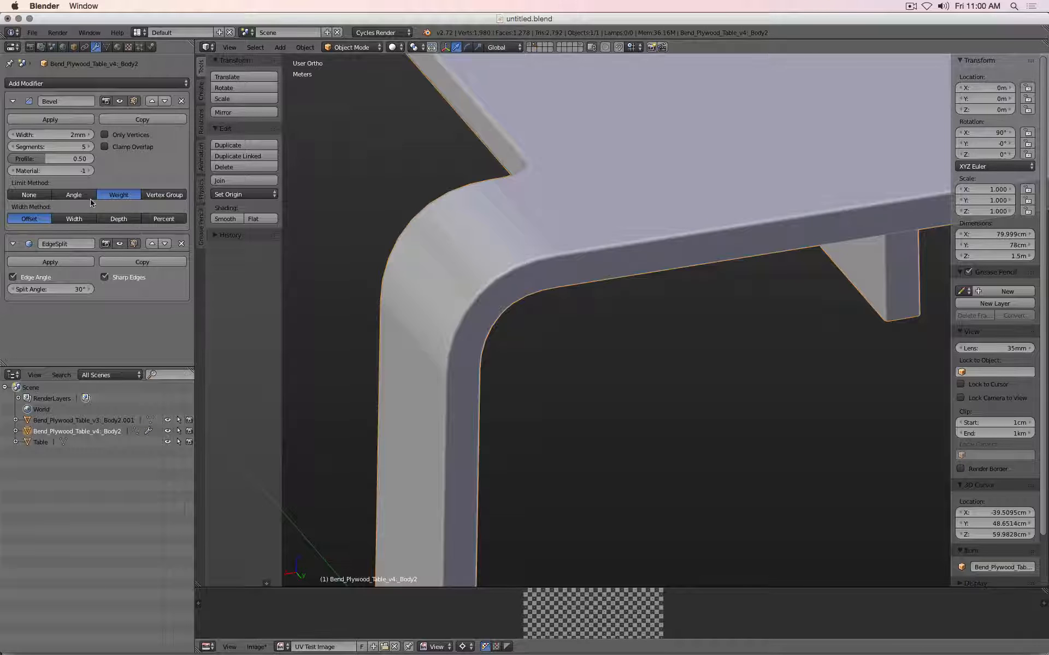
Try an edge split angle of 180° and check the leg bend in wireframe and solid shading
{"action": "left_click_drag", "start_coordinate": [59, 291], "coordinate": [171, 291]}
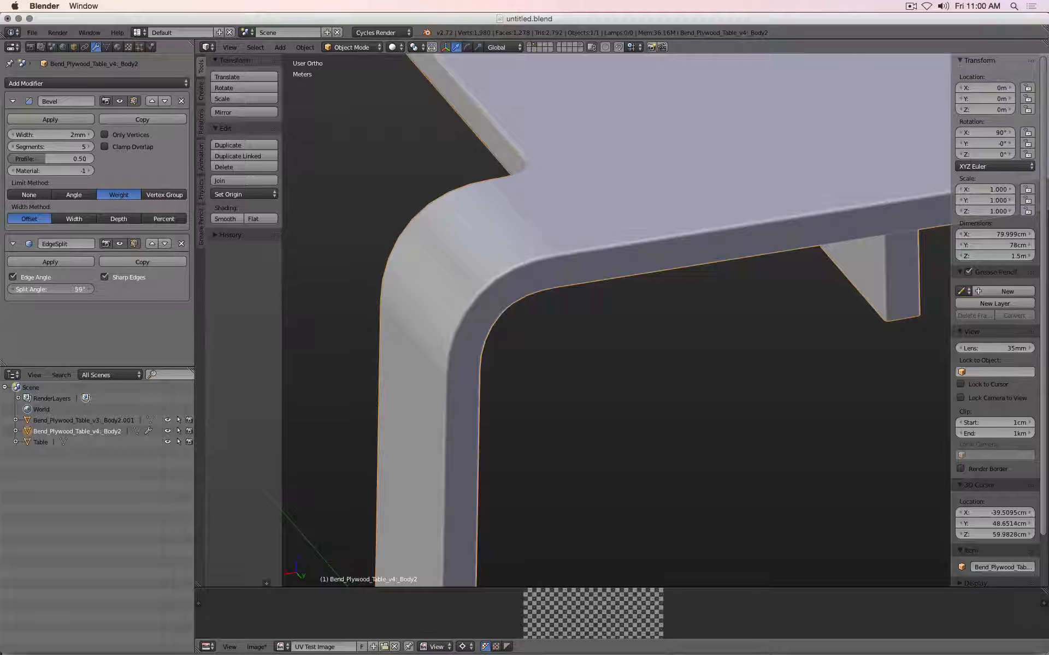
{"action": "left_click_drag", "start_coordinate": [91, 291], "coordinate": [204, 292]}
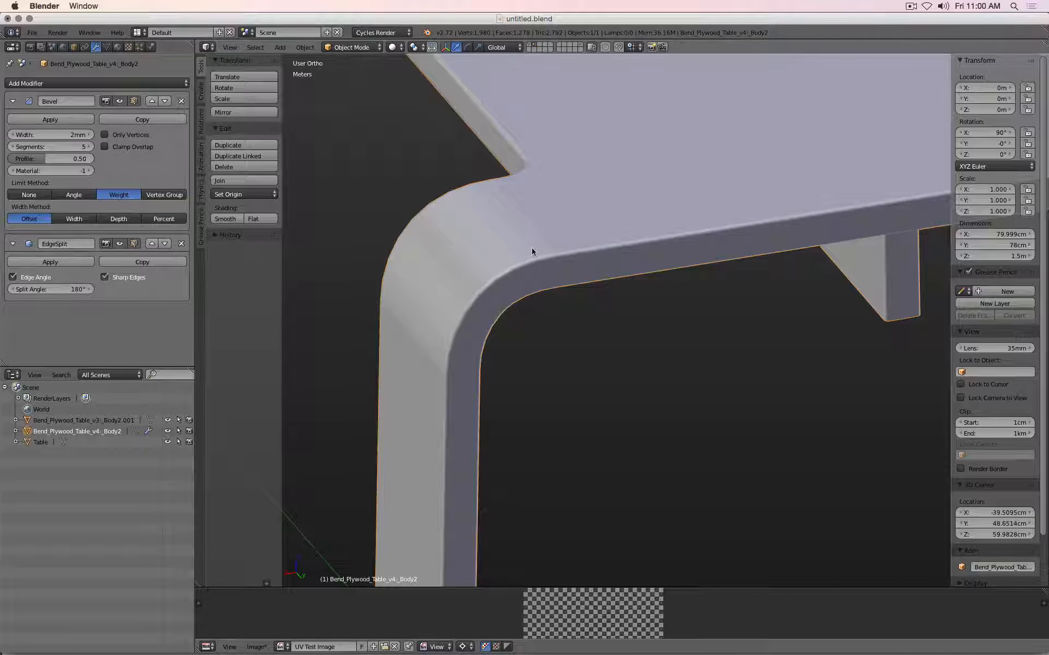
{"action": "key", "text": "z"}
{"action": "scroll", "coordinate": [524, 241], "scroll_direction": "up", "scroll_amount": 3}
{"action": "key", "text": "z"}
{"action": "scroll", "coordinate": [508, 231], "scroll_direction": "down", "scroll_amount": 4}
{"action": "middle_click_drag", "start_coordinate": [496, 231], "coordinate": [550, 260]}
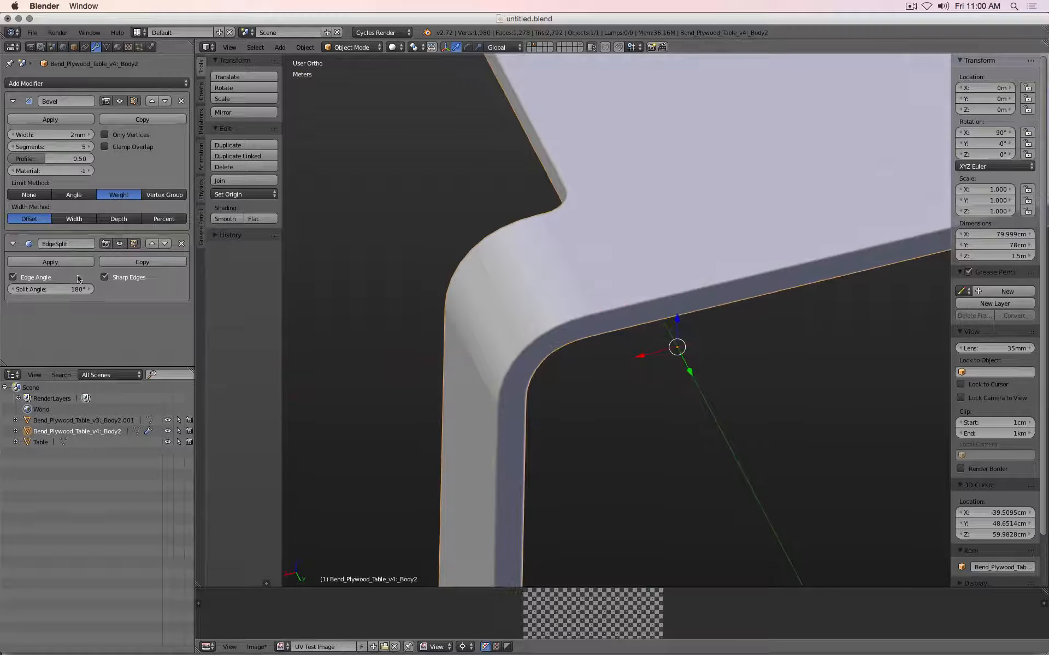
Turn off Sharp Edges in the Edge Split modifier and try a split angle of 30°
{"action": "left_click", "coordinate": [109, 279]}
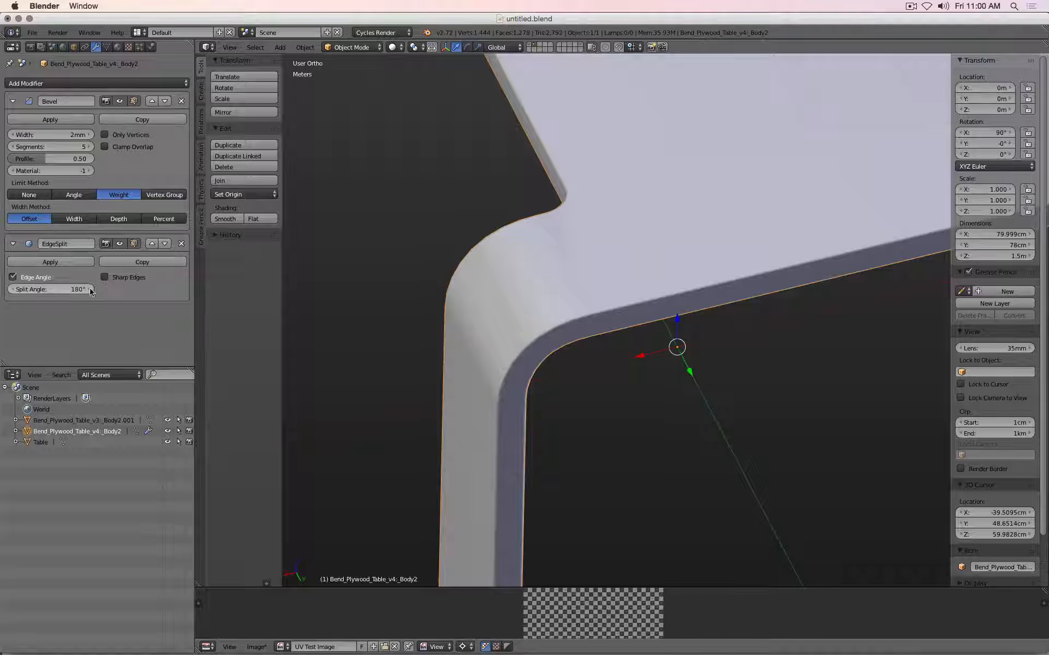
{"action": "left_click", "coordinate": [46, 291]}
{"action": "type", "text": "30"}
{"action": "key", "text": "Return"}
{"action": "middle_click_drag", "start_coordinate": [591, 326], "coordinate": [623, 304]}
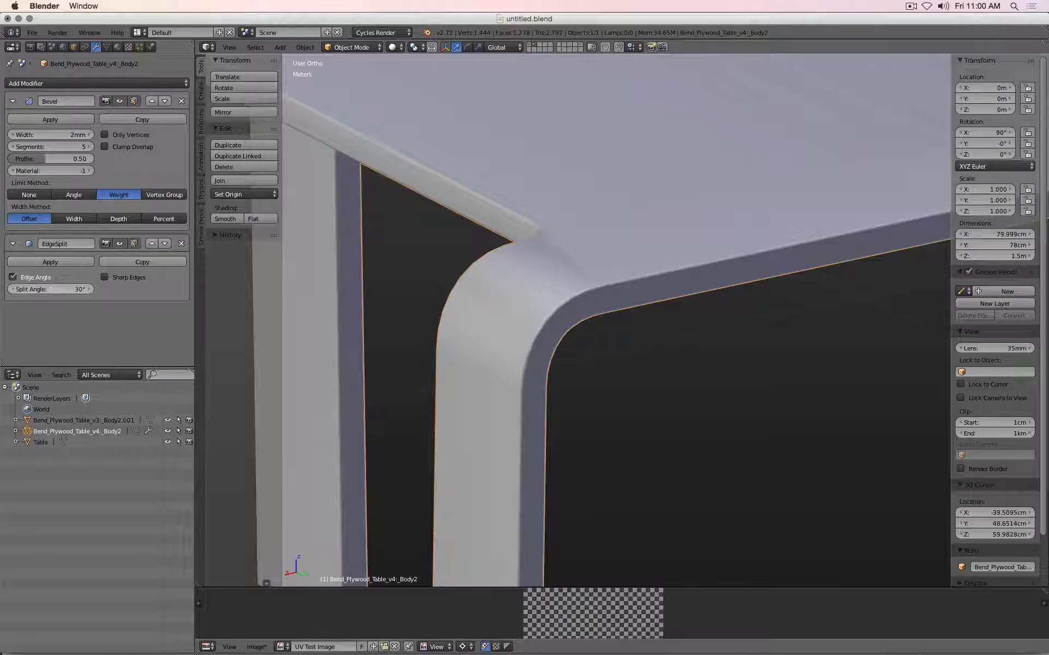
Set the edge split angle to 156° and turn Sharp Edges splitting back on
{"action": "mouse_move", "coordinate": [50, 289]}
{"action": "left_mouse_down"}
{"action": "mouse_move", "coordinate": [82, 289]}
{"action": "mouse_move", "coordinate": [69, 289]}
{"action": "left_mouse_up"}
{"action": "middle_click_drag", "start_coordinate": [738, 324], "coordinate": [546, 306]}
{"action": "scroll", "coordinate": [661, 344], "scroll_direction": "down", "scroll_amount": 8}
{"action": "scroll", "coordinate": [534, 297], "scroll_direction": "up", "scroll_amount": 6}
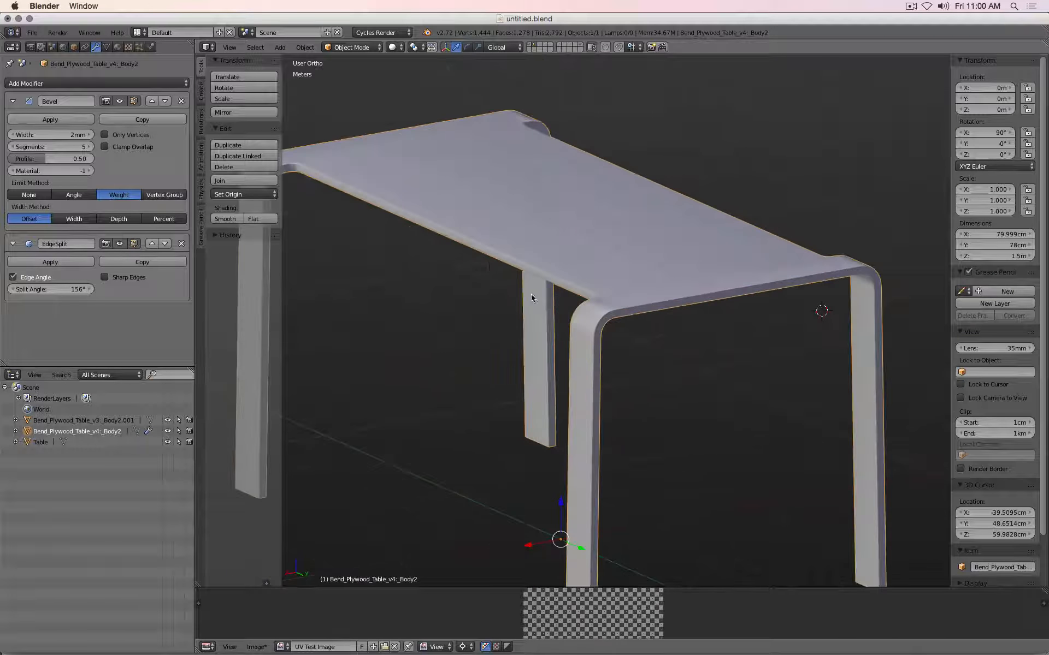
{"action": "left_click", "coordinate": [129, 278]}
{"action": "scroll", "coordinate": [581, 293], "scroll_direction": "up", "scroll_amount": 5}
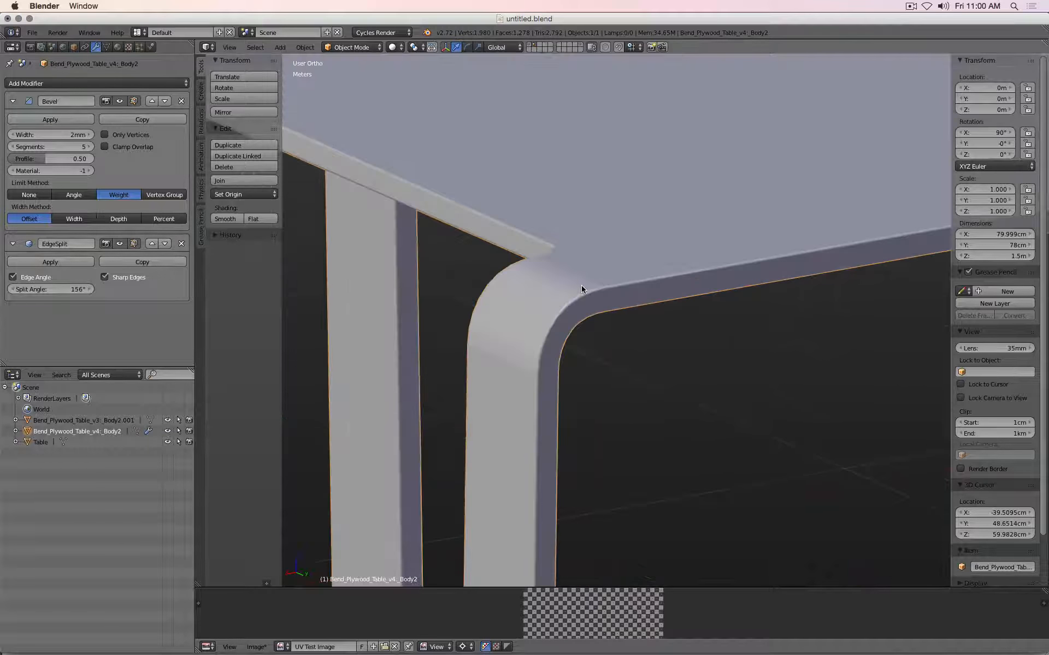
Show sharp edges in the table mesh's overlays and clear the sharp marks from all of its edges
{"action": "key", "text": "Tab"}
{"action": "left_click", "coordinate": [1003, 472]}
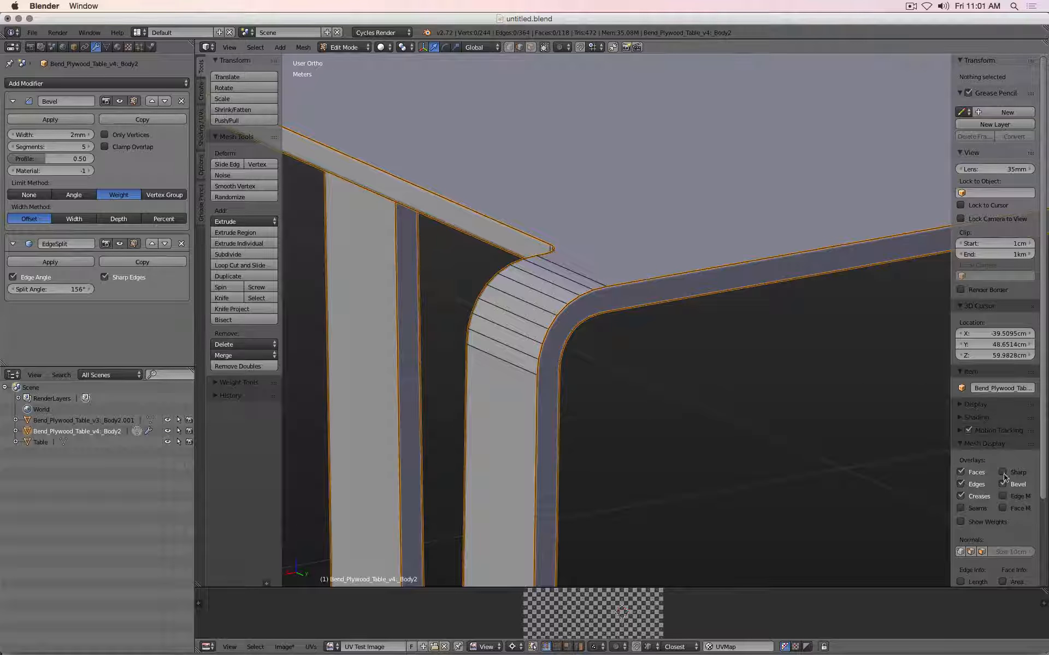
{"action": "right_click", "coordinate": [580, 274]}
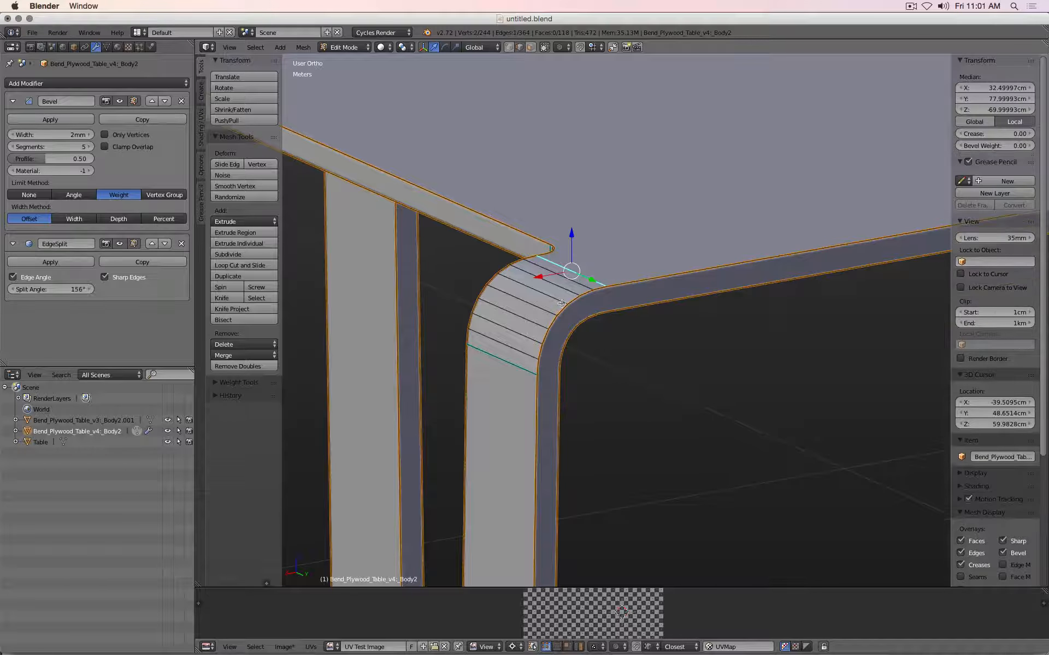
{"action": "scroll", "coordinate": [508, 366], "scroll_direction": "down", "scroll_amount": 10}
{"action": "key", "text": "a"}
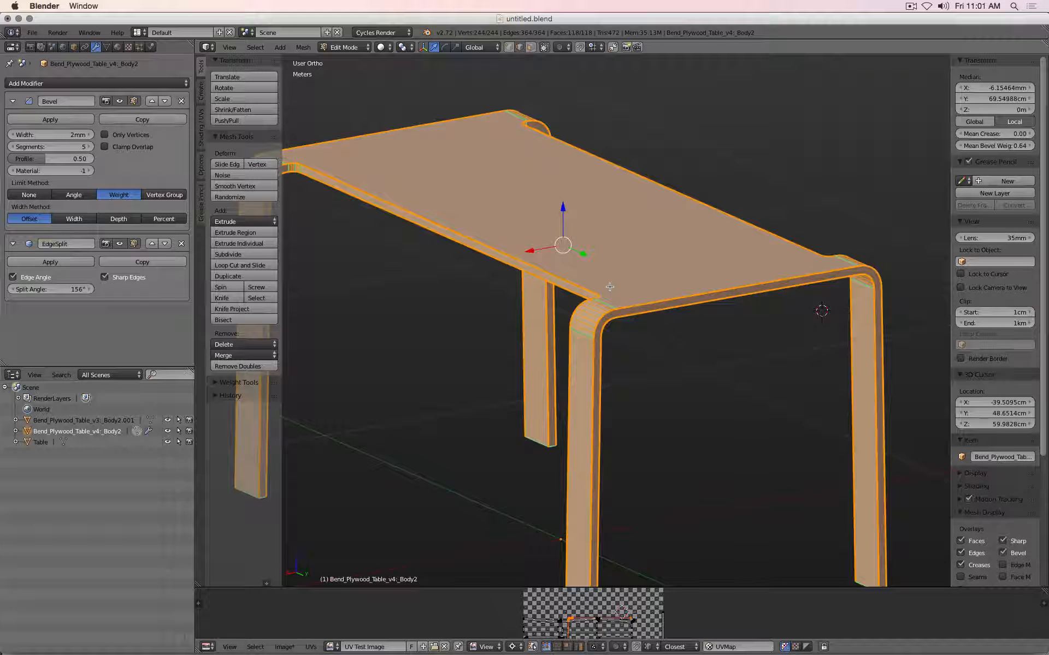
{"action": "key", "text": "ctrl+e"}
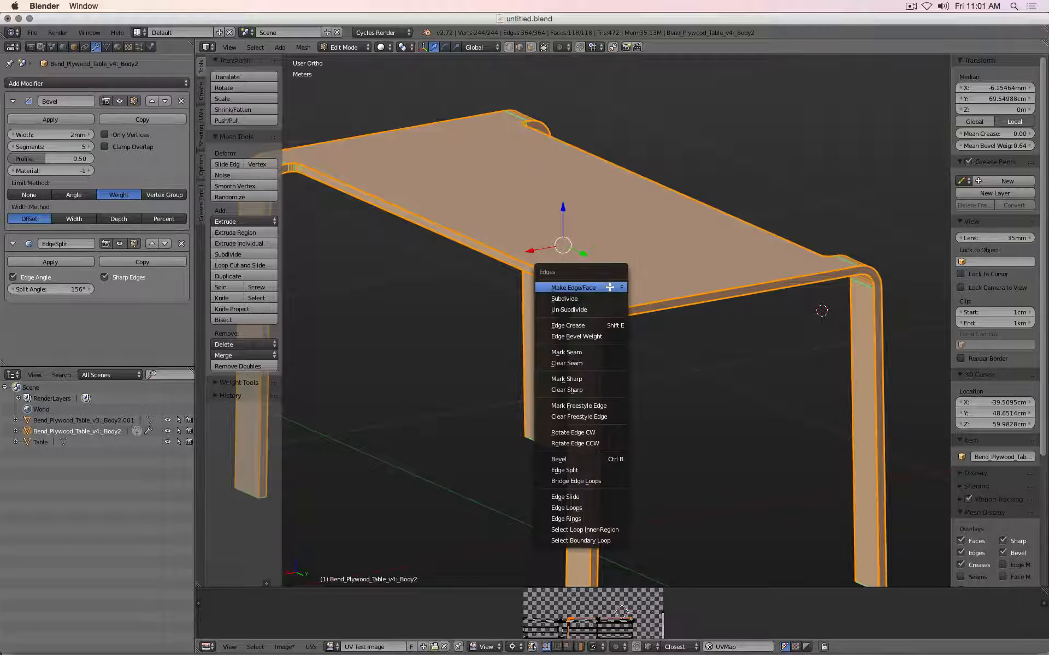
{"action": "left_click", "coordinate": [599, 389]}
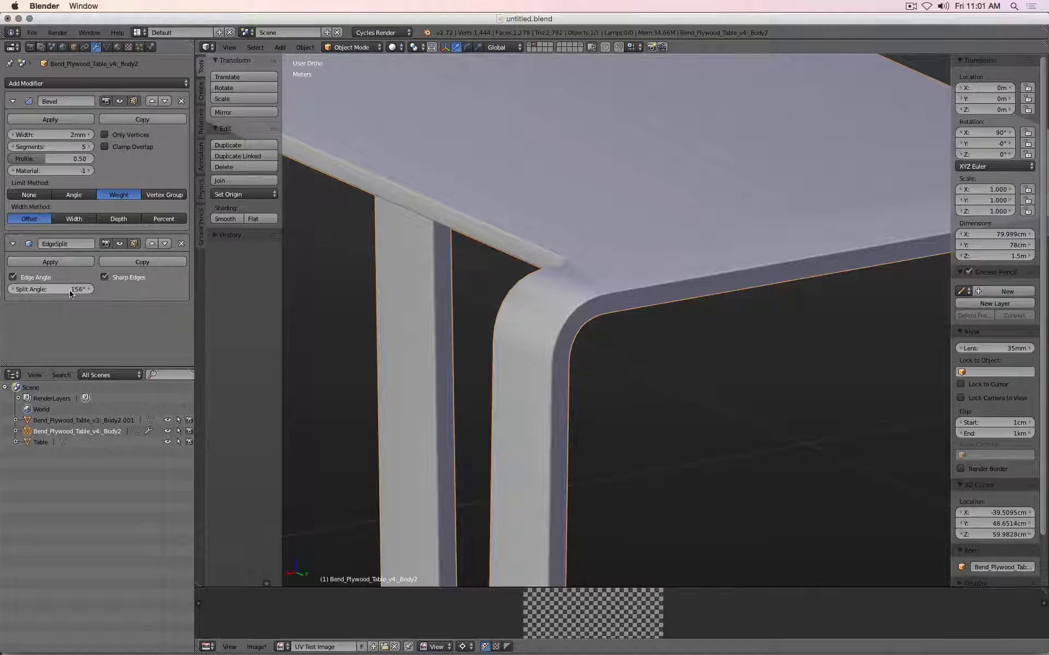
Try a 30° split angle in the Edge Split modifier, reduce it to 14° and check the table's shading
{"action": "left_click", "coordinate": [47, 288]}
{"action": "type", "text": "30"}
{"action": "key", "text": "Return"}
{"action": "left_click_drag", "start_coordinate": [49, 289], "coordinate": [38, 289]}
{"action": "scroll", "coordinate": [656, 330], "scroll_direction": "down", "scroll_amount": 6}
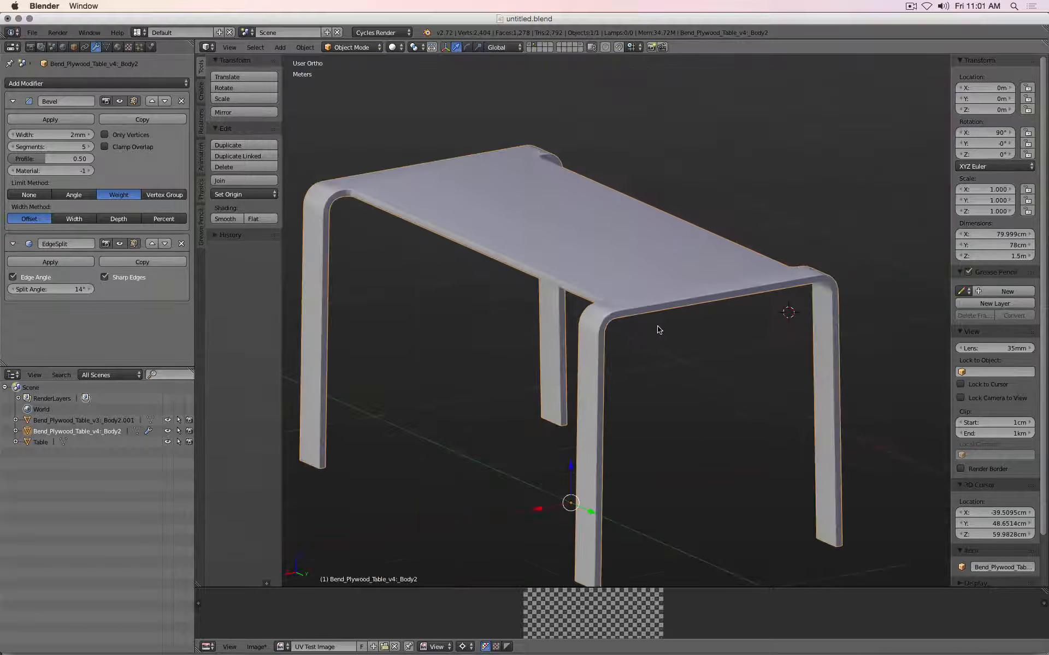
{"action": "middle_click_drag", "start_coordinate": [636, 332], "coordinate": [710, 325]}
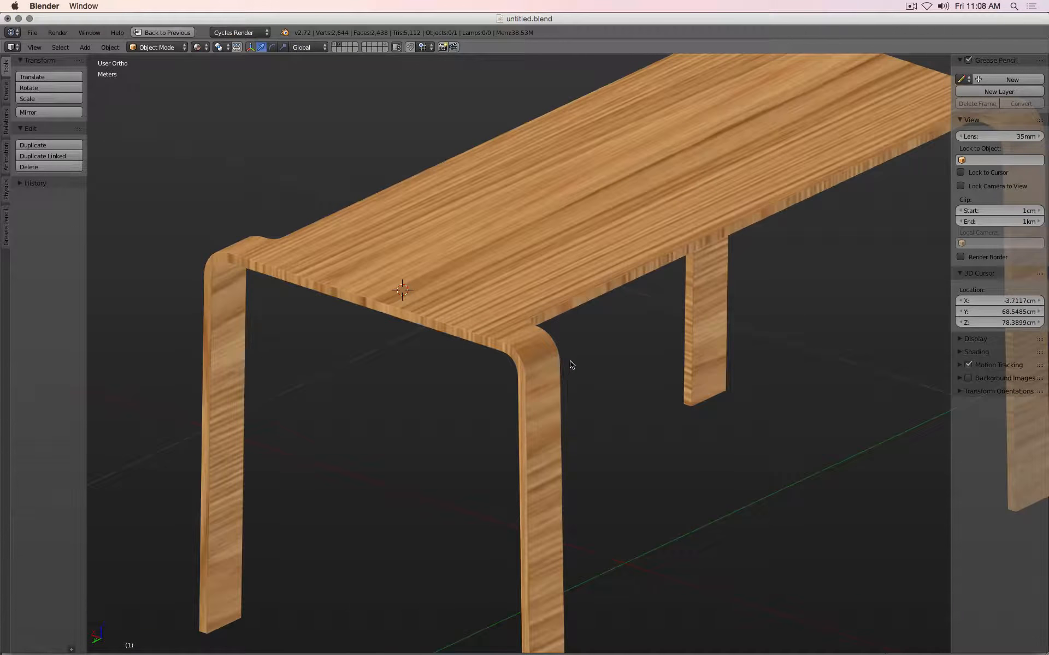
Examine the wood texture and smooth shading around the table's leg bends and tabletop edges
{"action": "scroll", "coordinate": [499, 343], "scroll_direction": "up", "scroll_amount": 5}
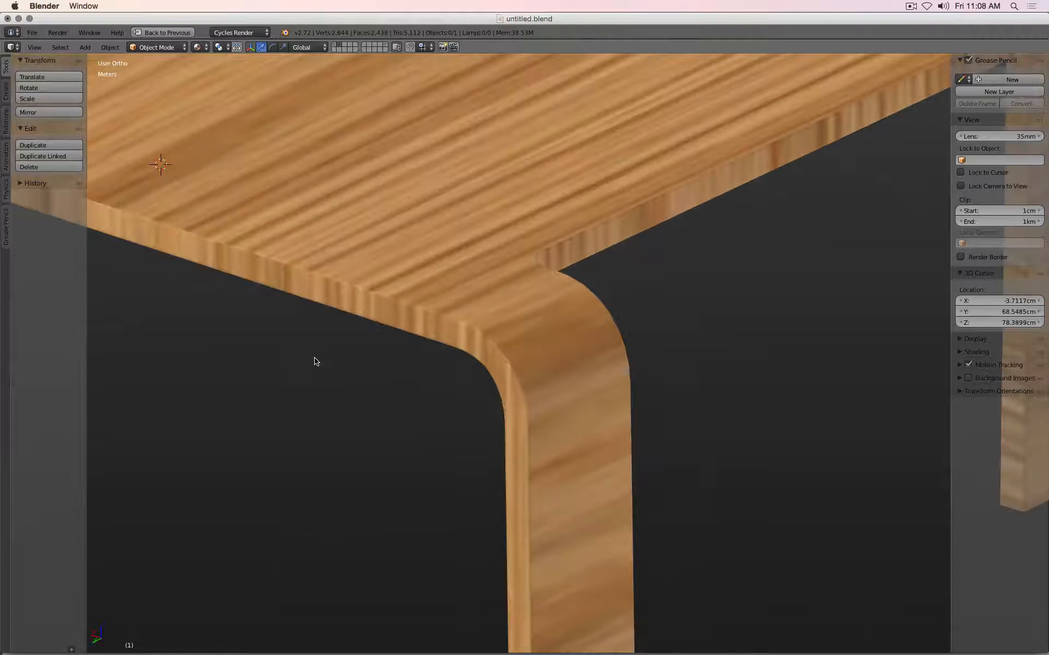
{"action": "middle_click_drag", "start_coordinate": [314, 358], "coordinate": [433, 351]}
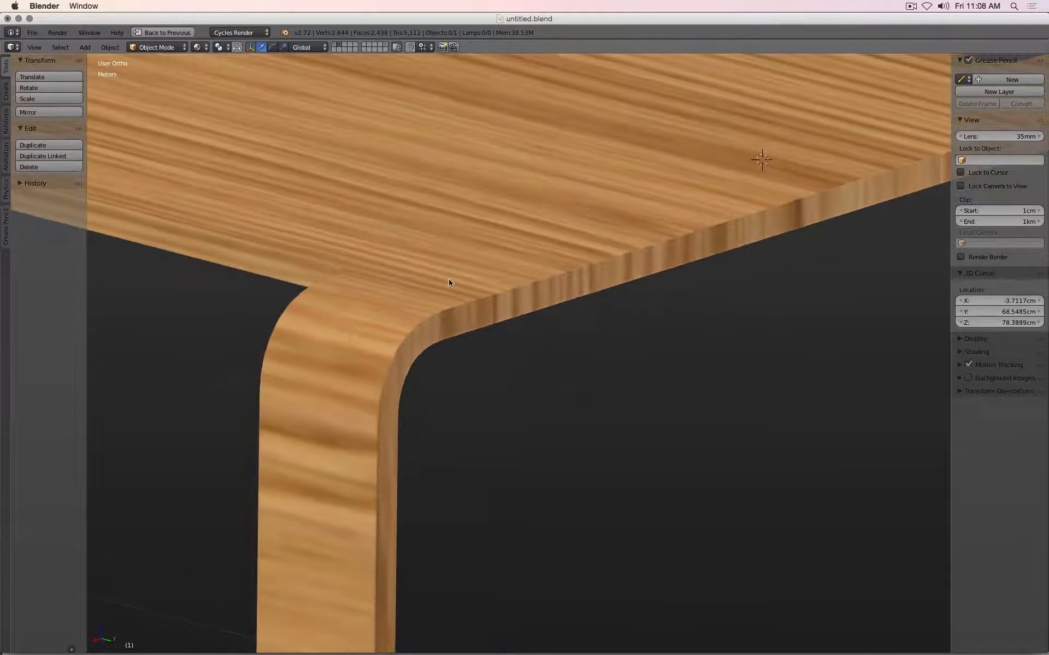
{"action": "scroll", "coordinate": [470, 312], "scroll_direction": "up", "scroll_amount": 3}
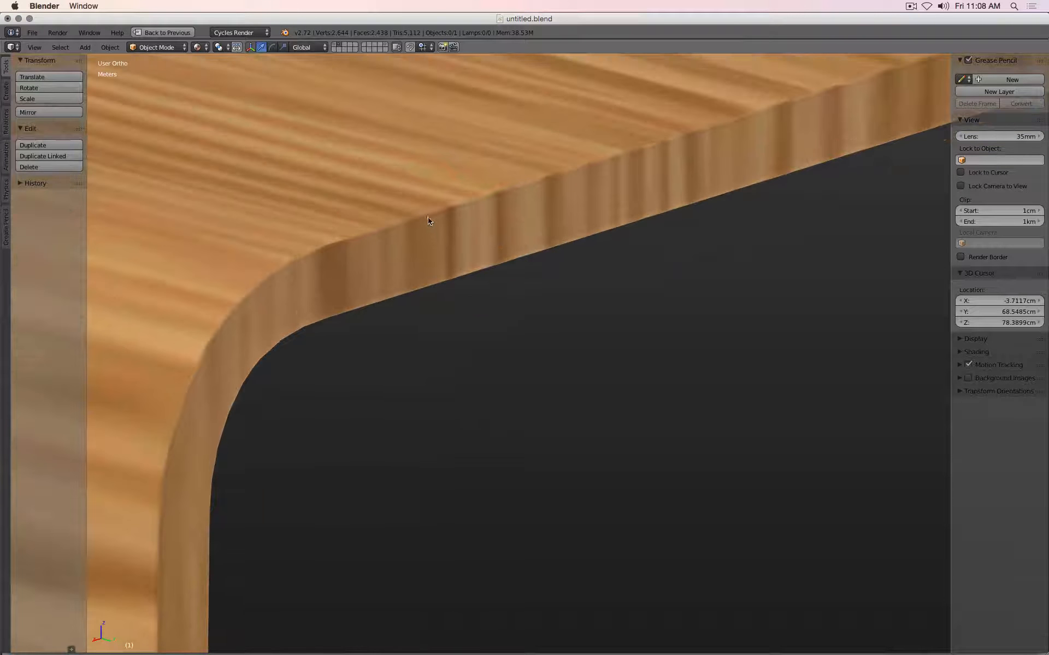
{"action": "scroll", "coordinate": [436, 224], "scroll_direction": "down", "scroll_amount": 4}
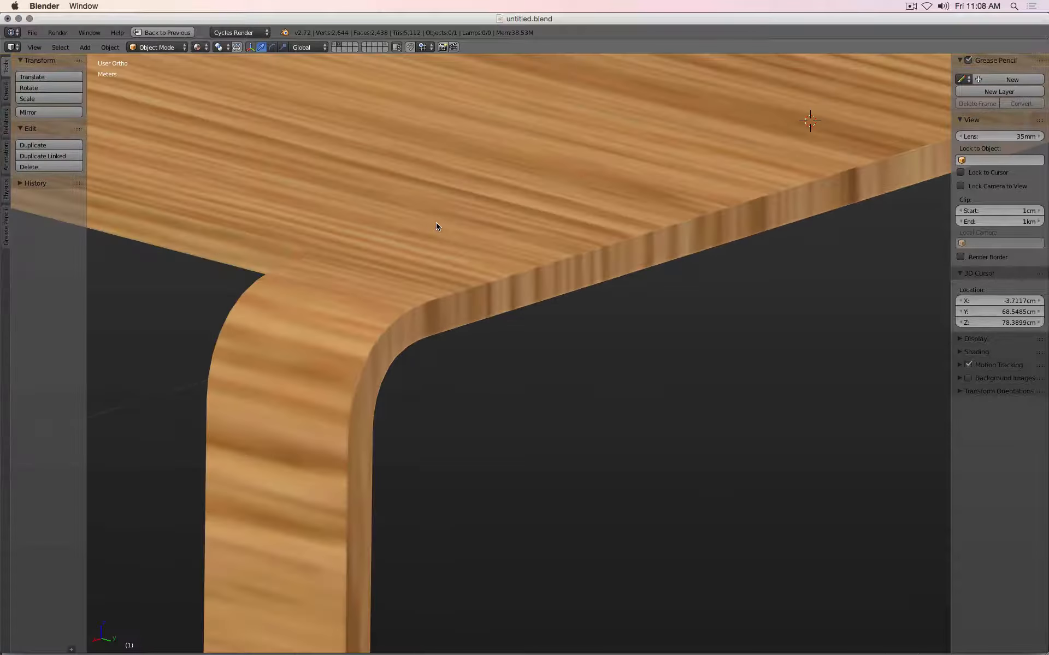
{"action": "scroll", "coordinate": [436, 222], "scroll_direction": "down", "scroll_amount": 4}
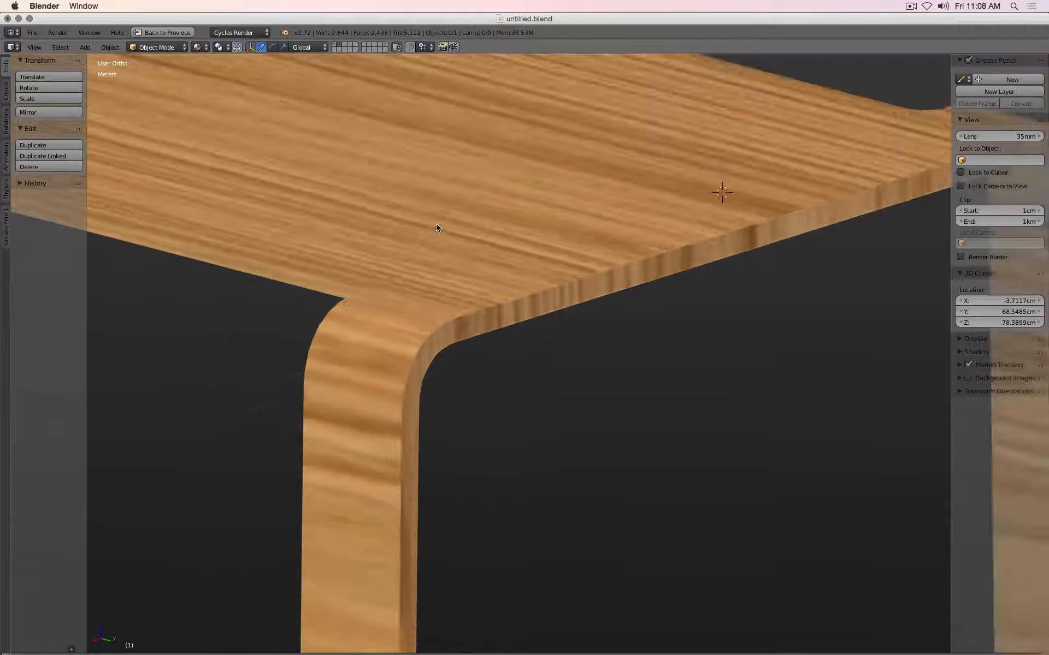
Open the textured table's mesh for editing and hide the Sharp and Bevel edge overlays
{"action": "right_click", "coordinate": [474, 261]}
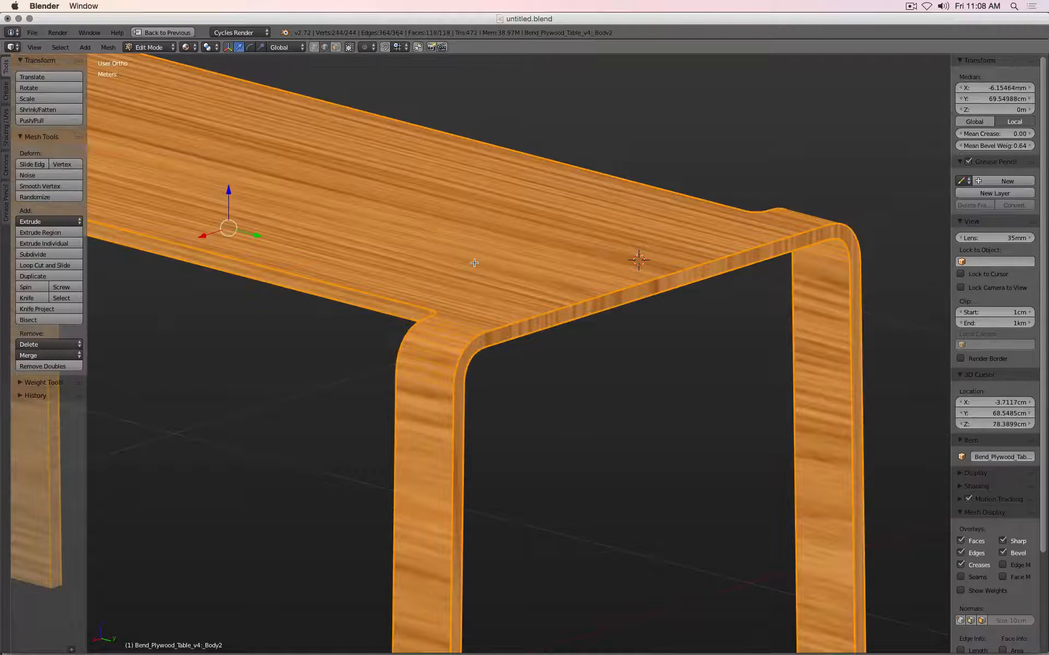
{"action": "key", "text": "Tab"}
{"action": "scroll", "coordinate": [522, 290], "scroll_direction": "up", "scroll_amount": 5}
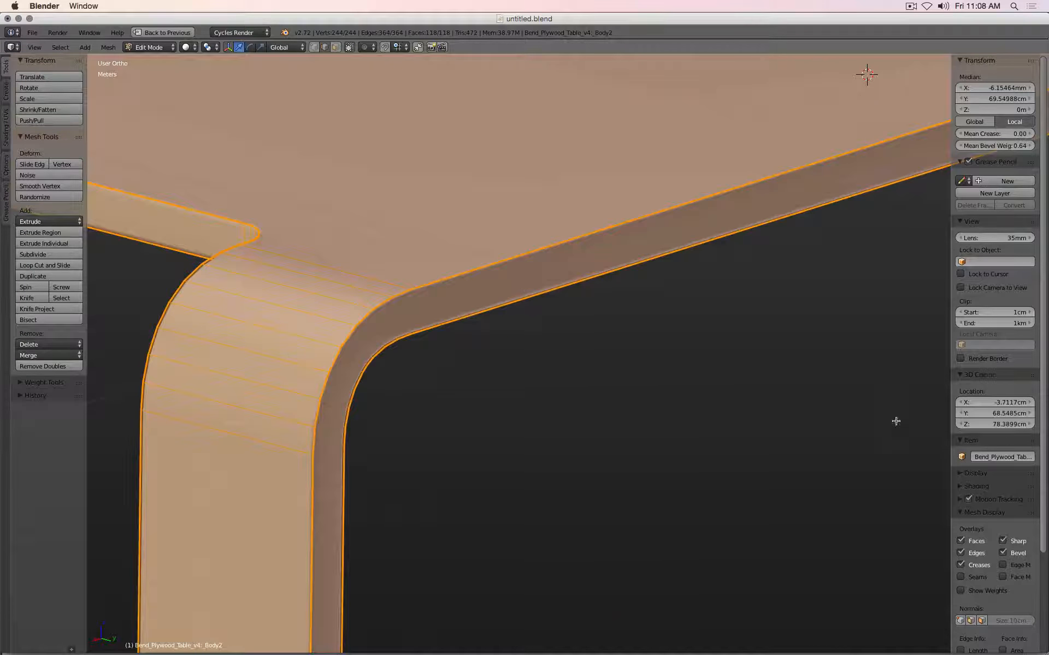
{"action": "left_click", "coordinate": [1003, 554]}
{"action": "left_click", "coordinate": [1003, 541]}
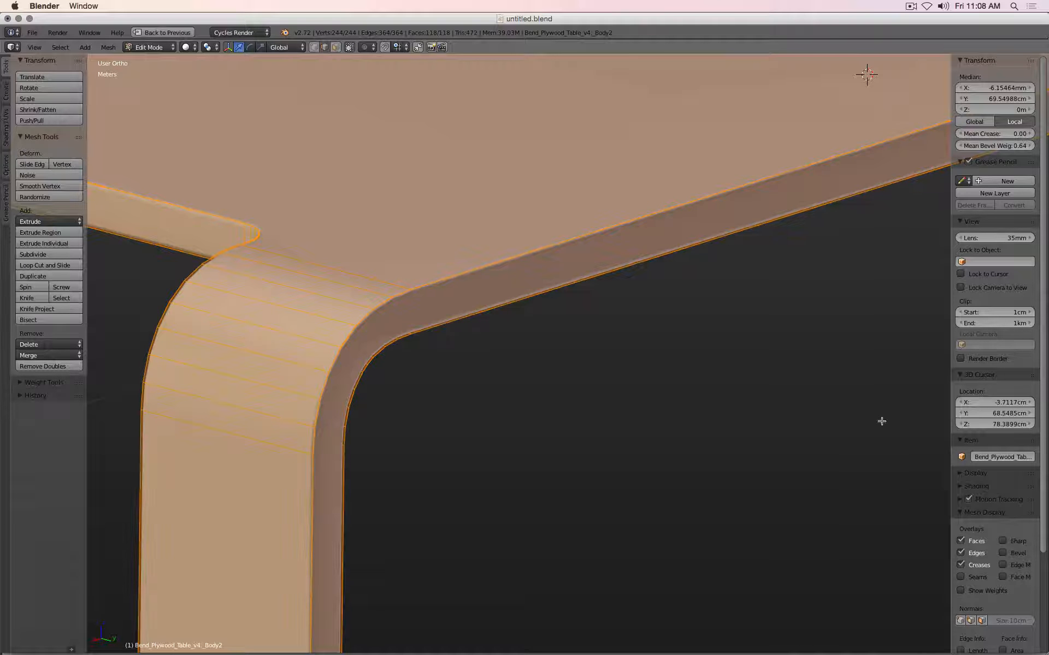
{"action": "scroll", "coordinate": [590, 282], "scroll_direction": "down", "scroll_amount": 1}
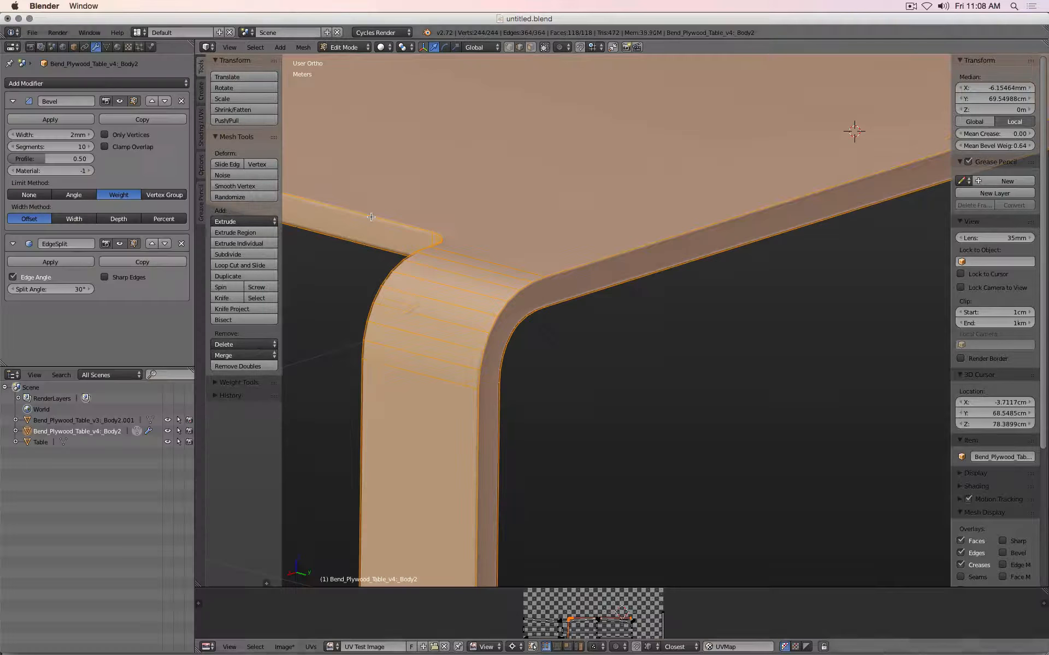
Restore the multi-editor layout, turn off the Bevel modifier's viewport display and check the unbeveled table edges
{"action": "key", "text": "ctrl+Up"}
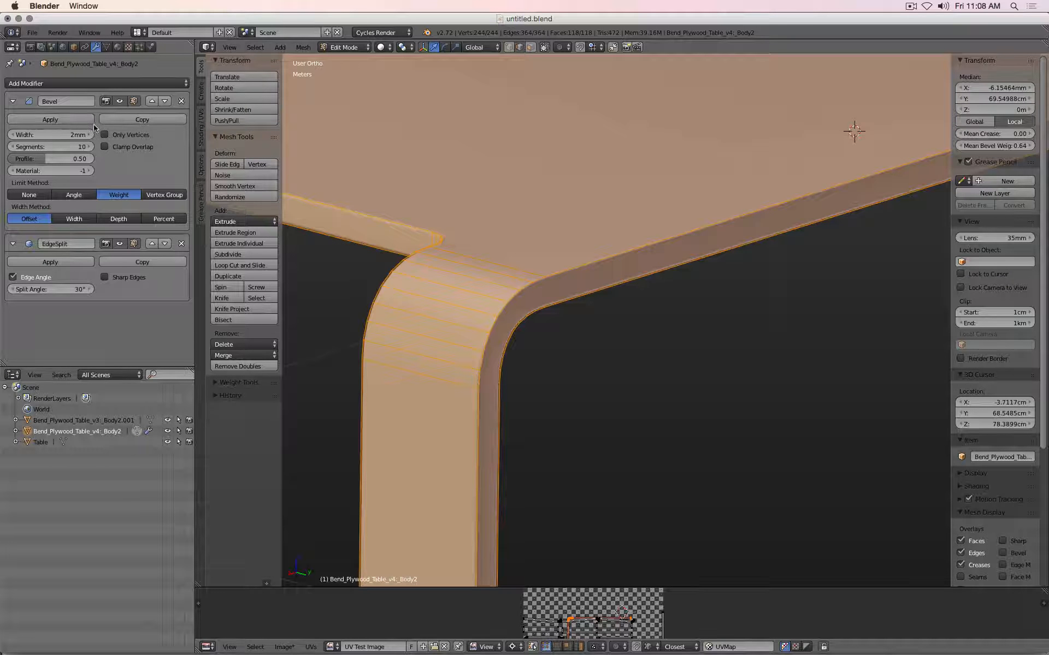
{"action": "left_click", "coordinate": [119, 101]}
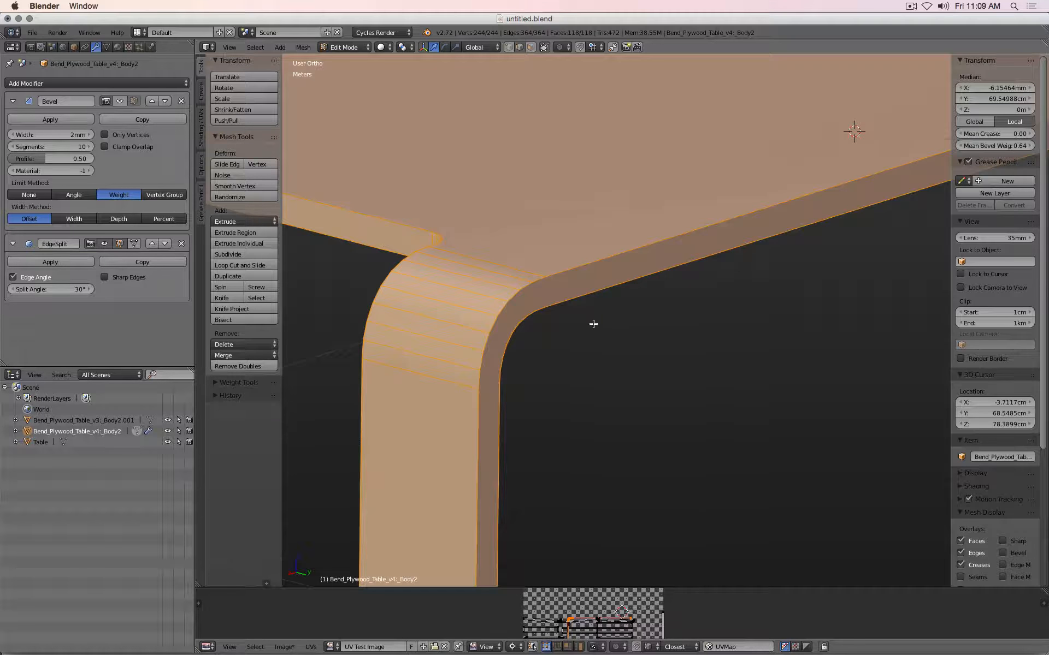
{"action": "scroll", "coordinate": [593, 324], "scroll_direction": "up", "scroll_amount": 3}
{"action": "scroll", "coordinate": [593, 324], "scroll_direction": "down", "scroll_amount": 3}
{"action": "scroll", "coordinate": [594, 324], "scroll_direction": "down", "scroll_amount": 5}
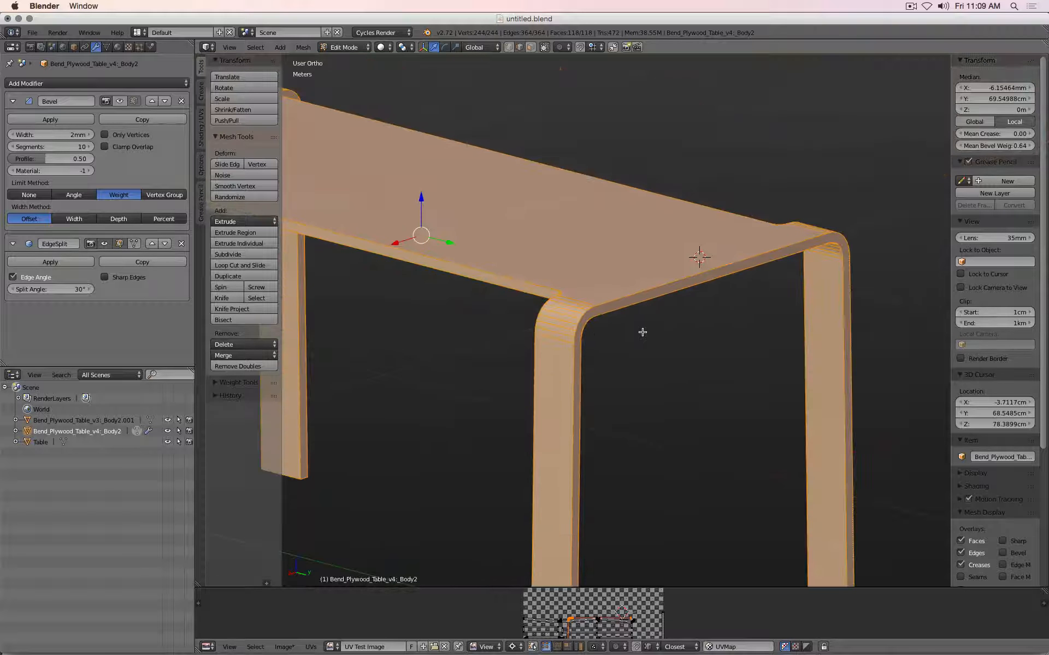